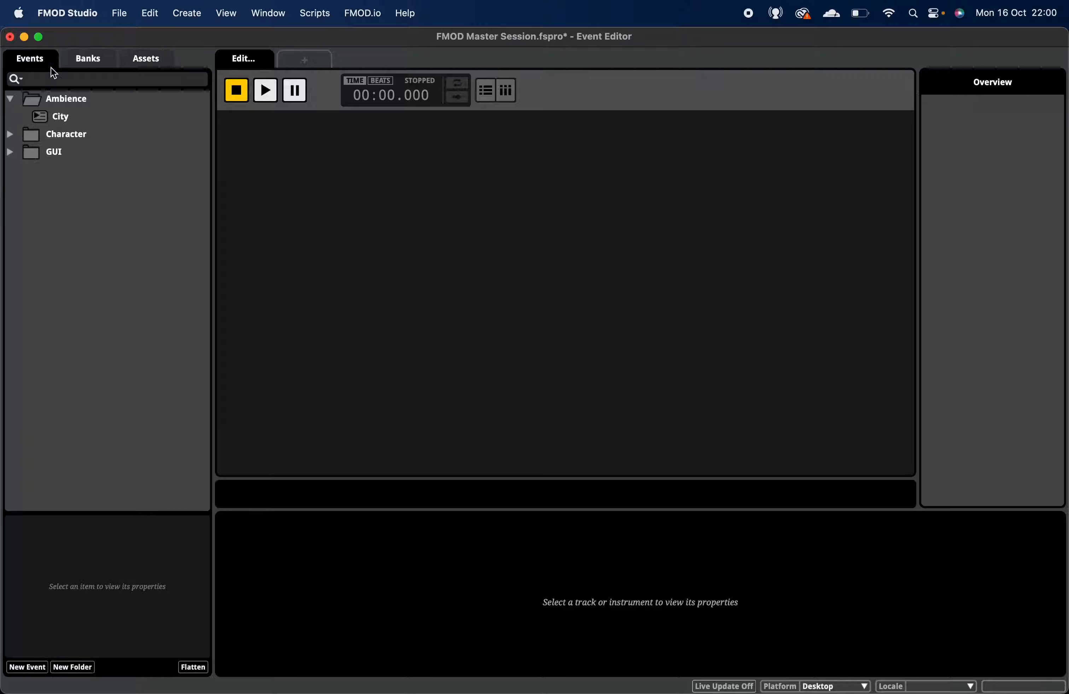
Step: Open the City event in the Ambience folder and look over the Audio Bin and the event's timeline
double_click(67, 115)
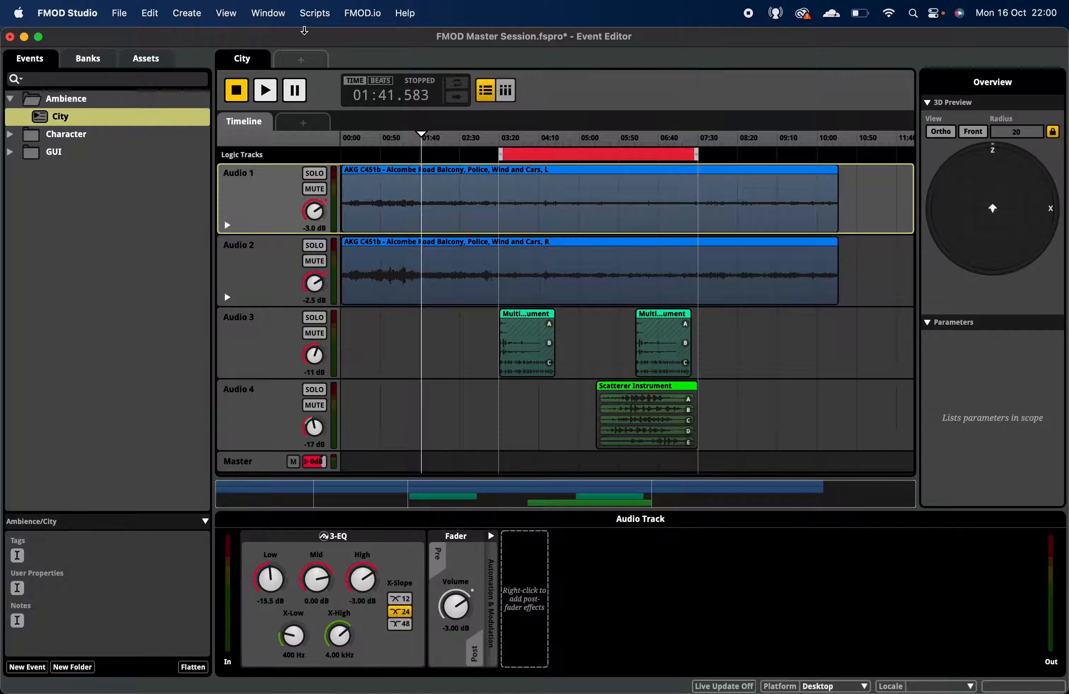
key(super+6)
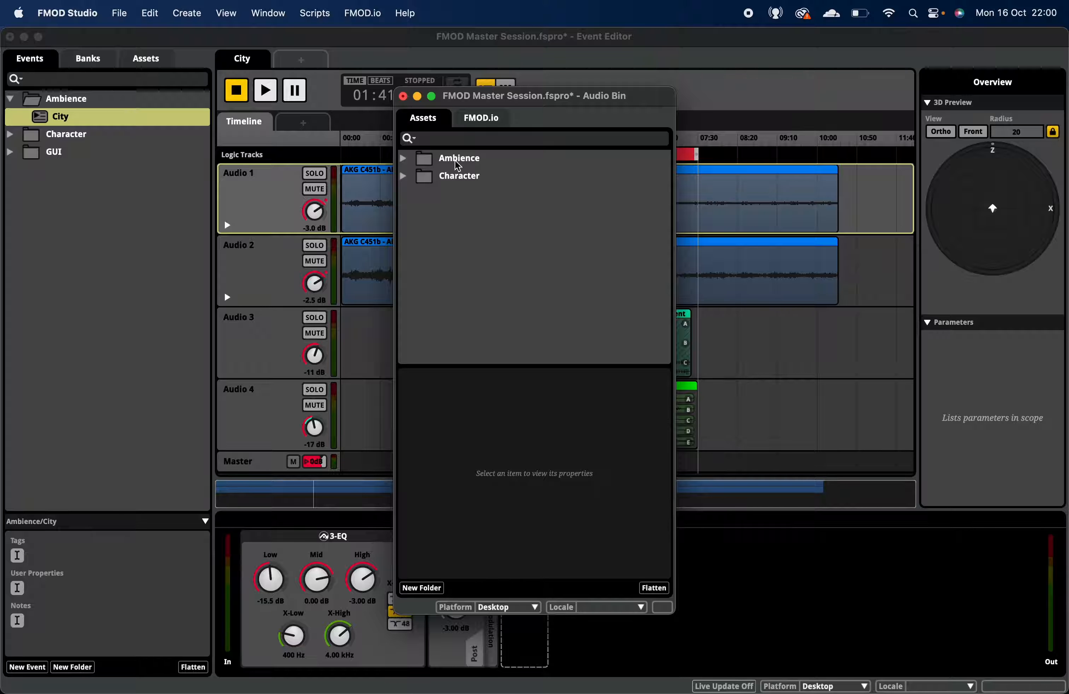
click(404, 97)
scroll(466, 141, up, 2)
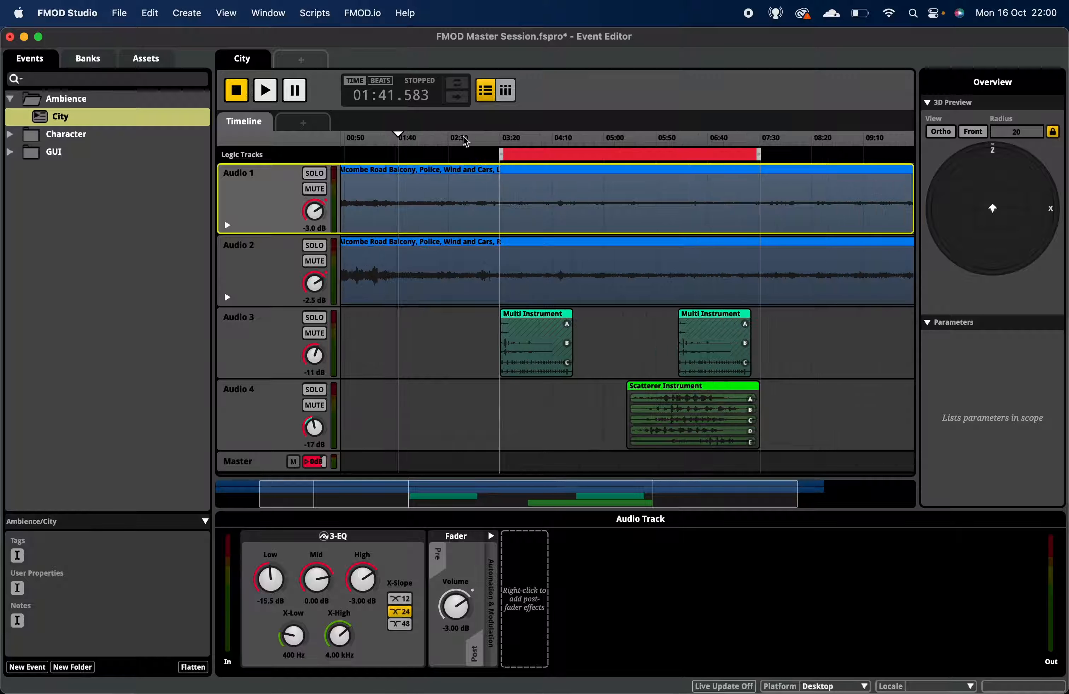
scroll(477, 177, down, 2)
scroll(477, 177, up, 3)
scroll(479, 180, down, 3)
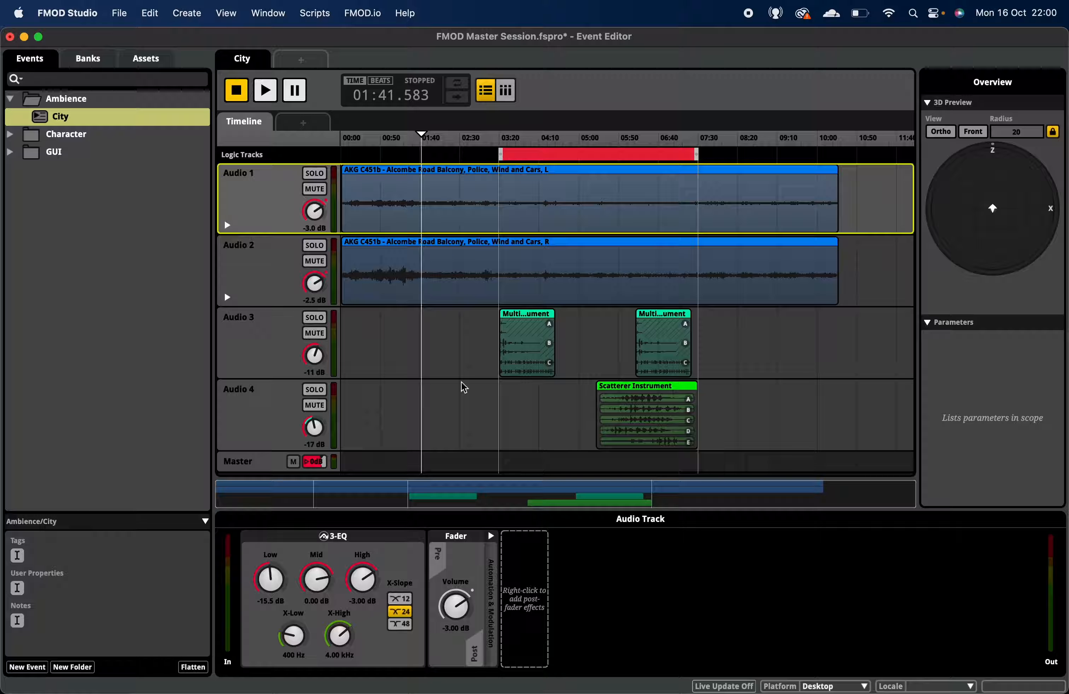
click(144, 283)
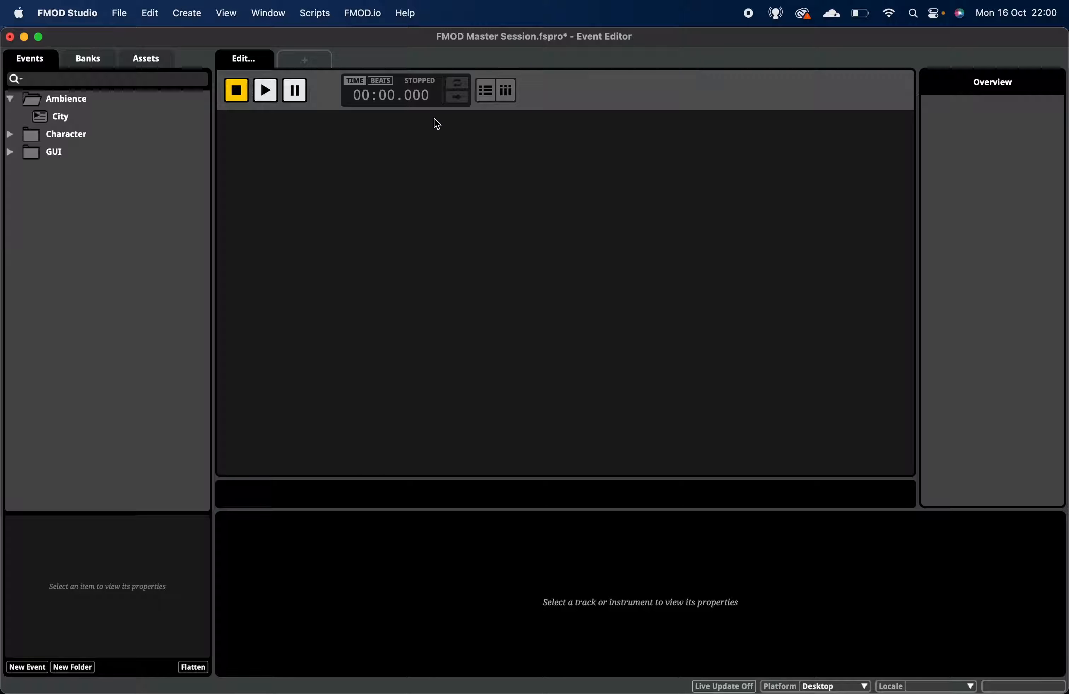
Step: Open the application preferences and review the available audio output devices
click(81, 13)
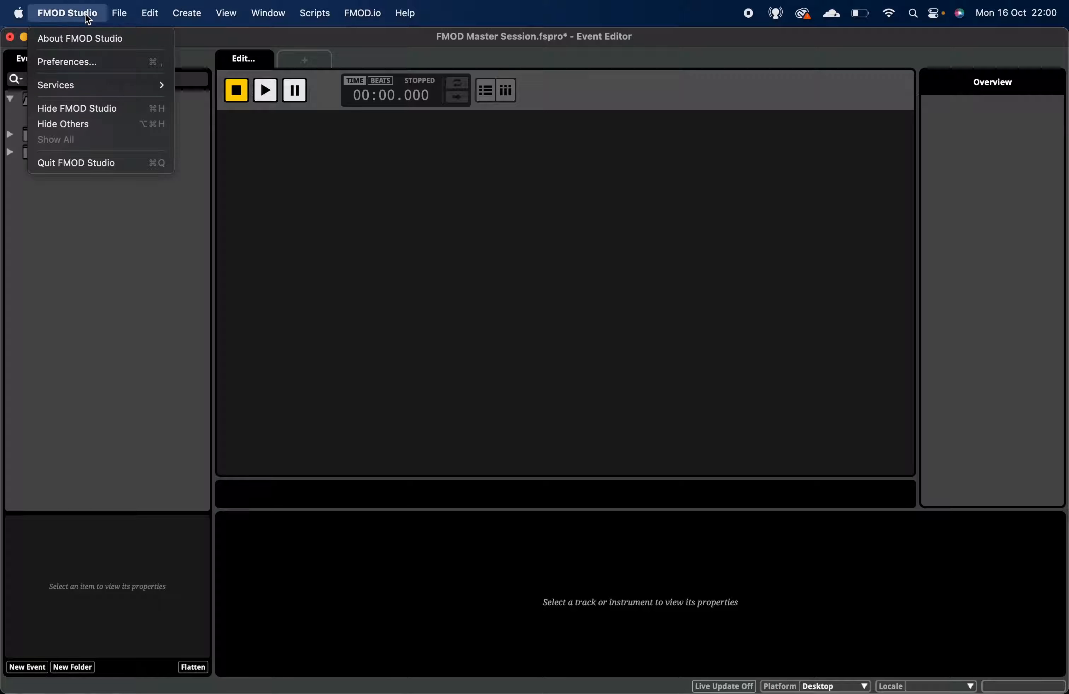
click(92, 62)
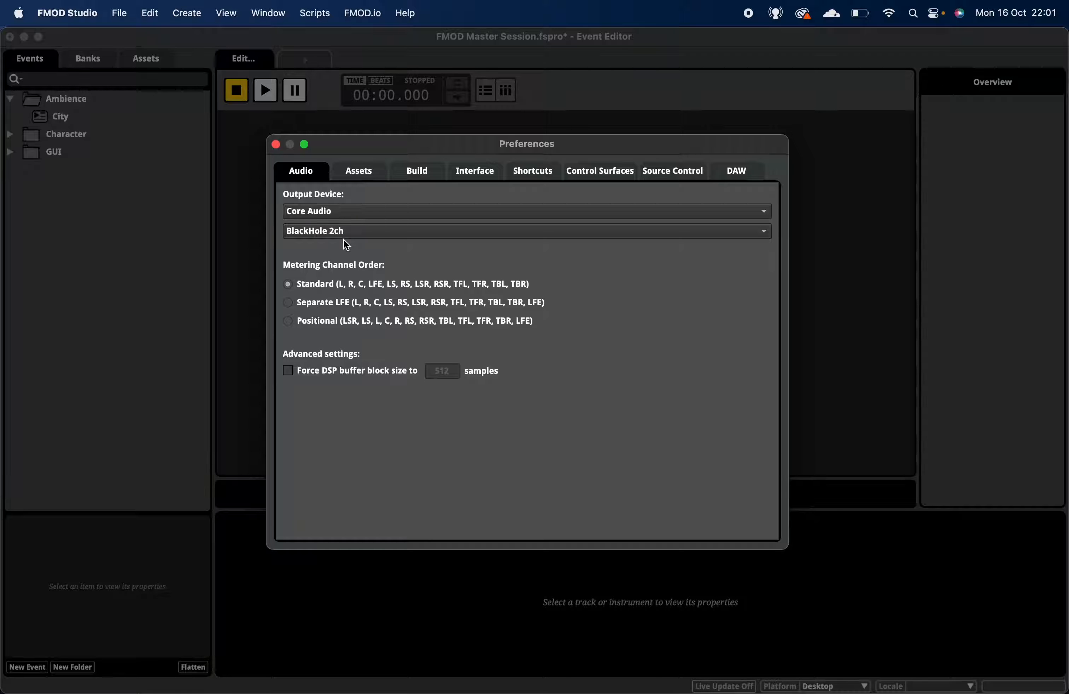
click(320, 232)
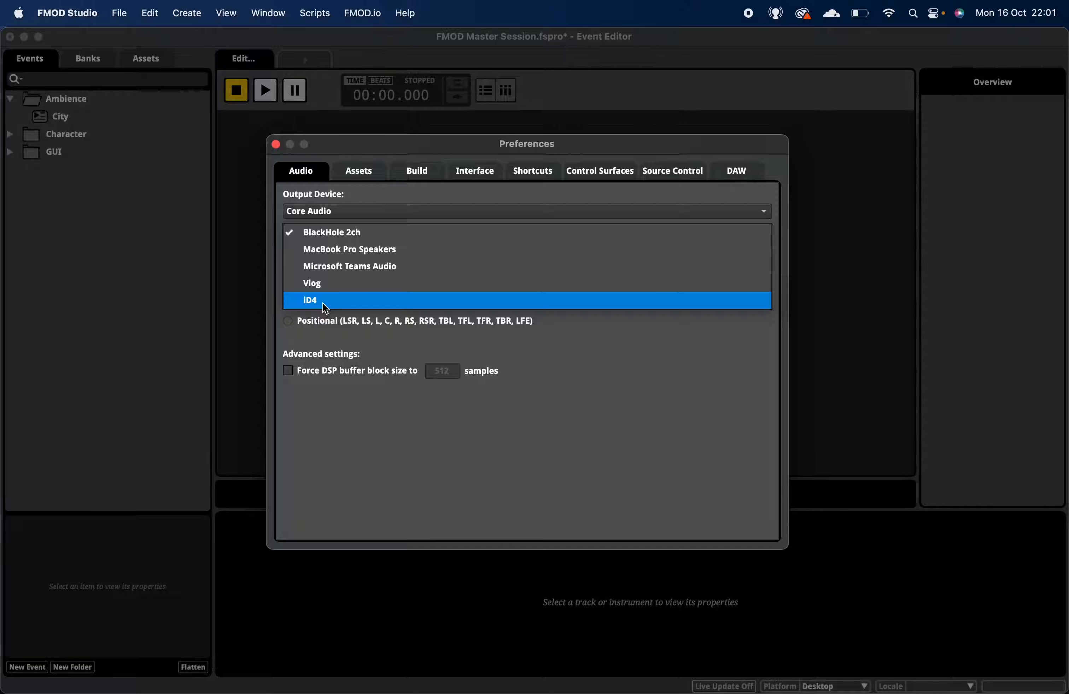
click(332, 408)
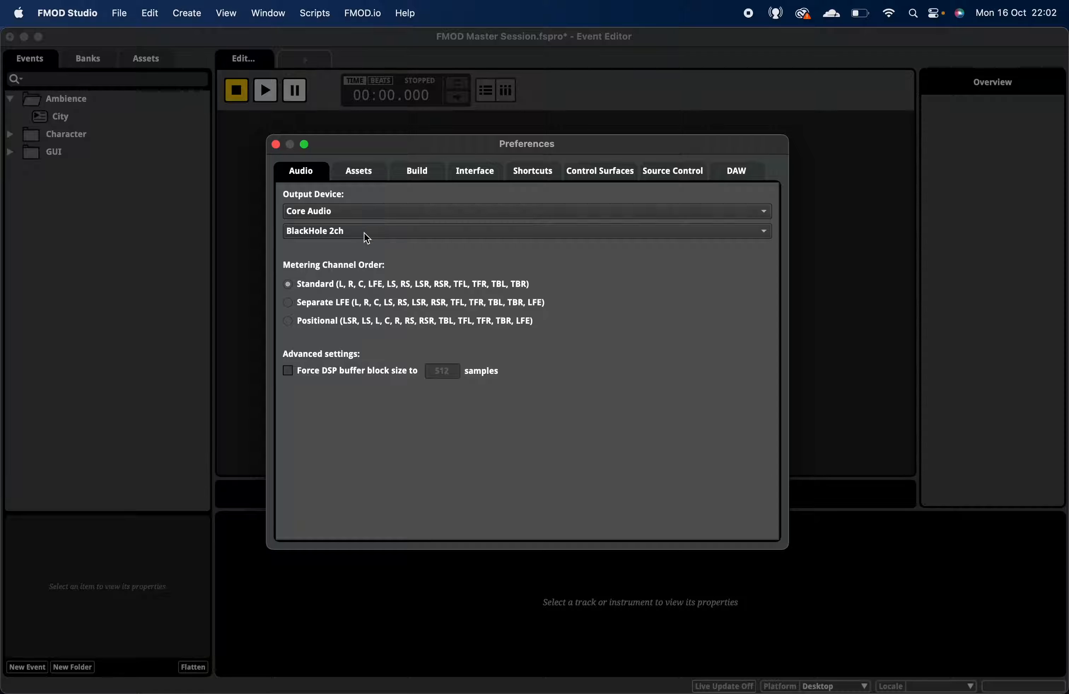
Step: Look through the list of keyboard shortcuts in the preferences
click(541, 171)
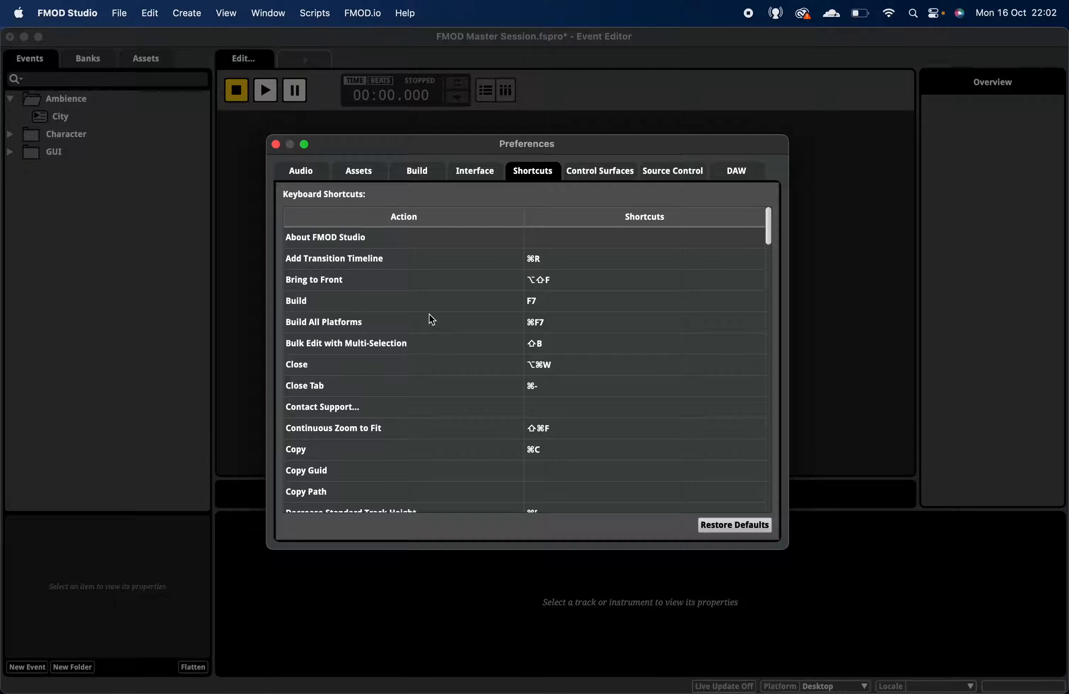
scroll(434, 329, down, 5)
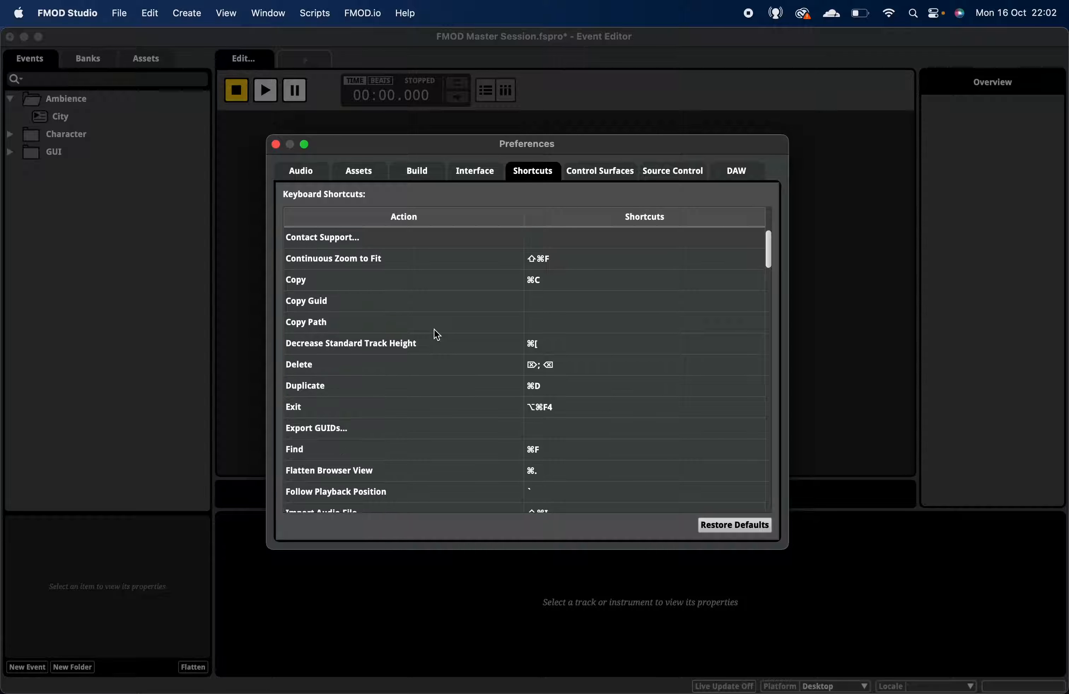
scroll(433, 329, down, 5)
scroll(433, 329, up, 5)
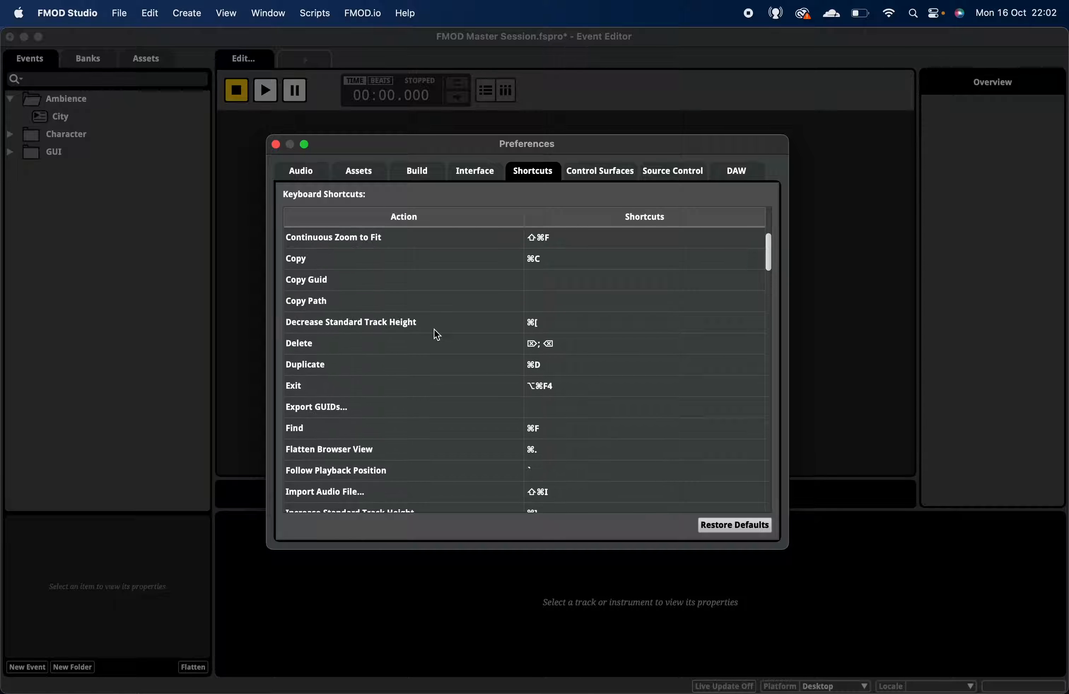
scroll(433, 329, up, 5)
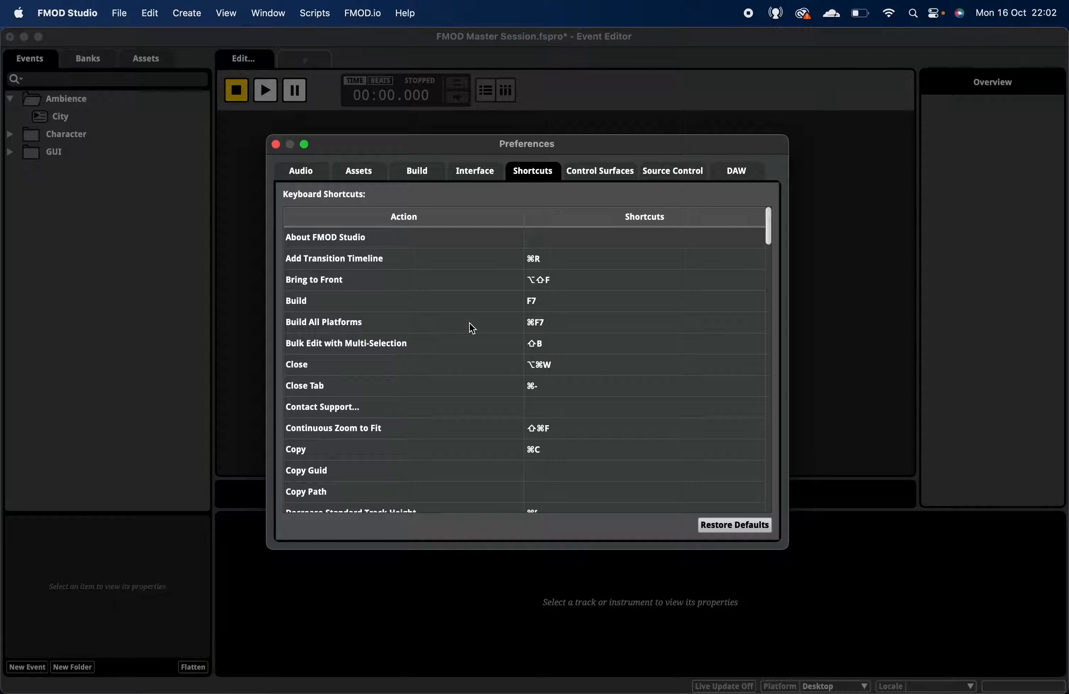
scroll(490, 371, down, 7)
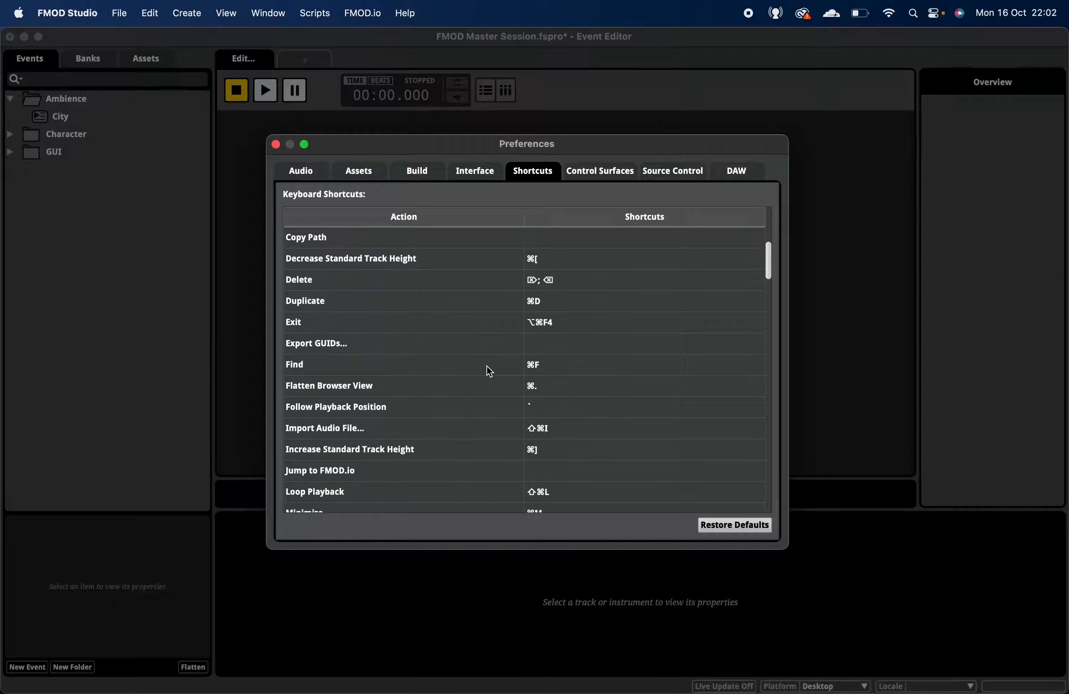
scroll(490, 371, down, 20)
scroll(565, 374, up, 20)
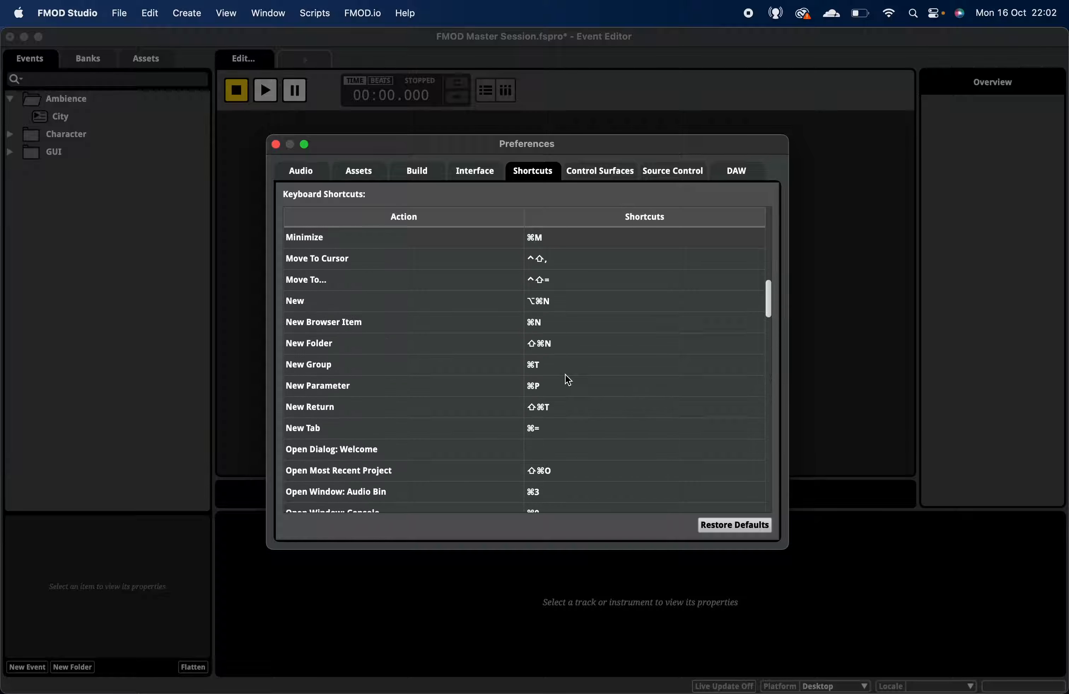
scroll(566, 376, up, 15)
Step: Open the Add Transition Timeline shortcut for editing and leave it without entering a new one
click(573, 302)
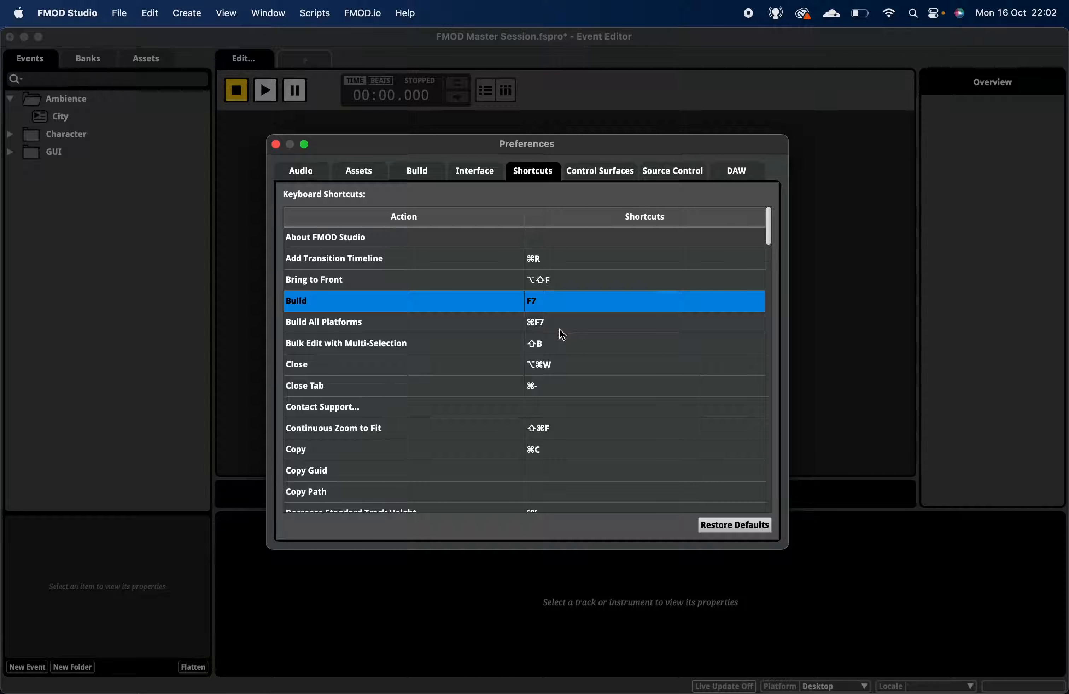
click(567, 263)
click(567, 263)
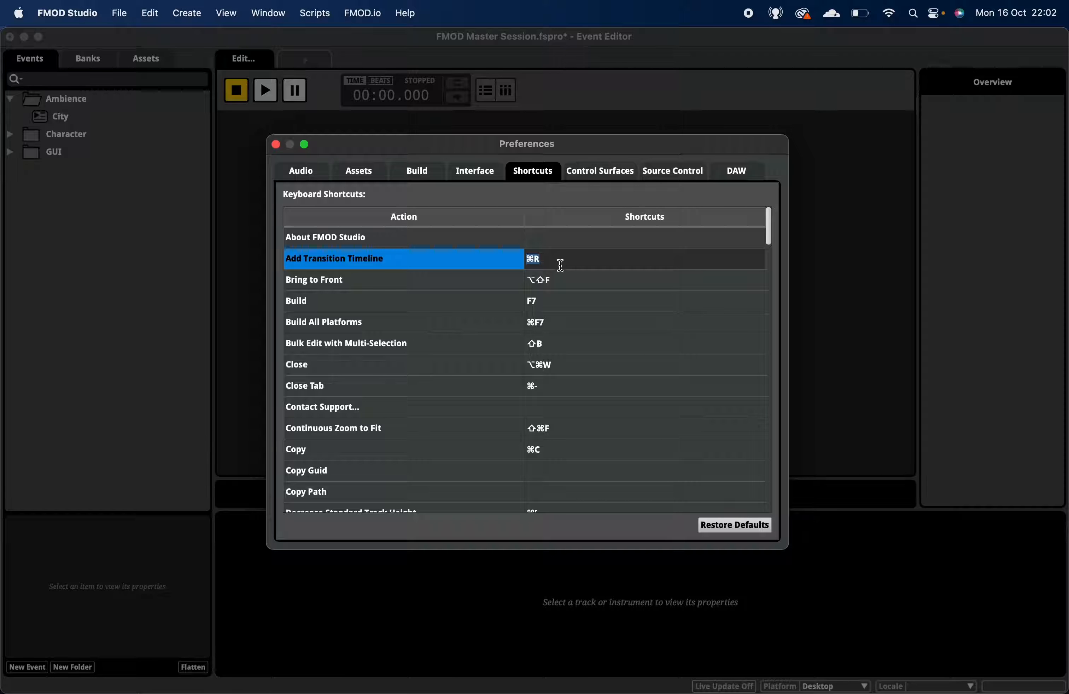
click(547, 287)
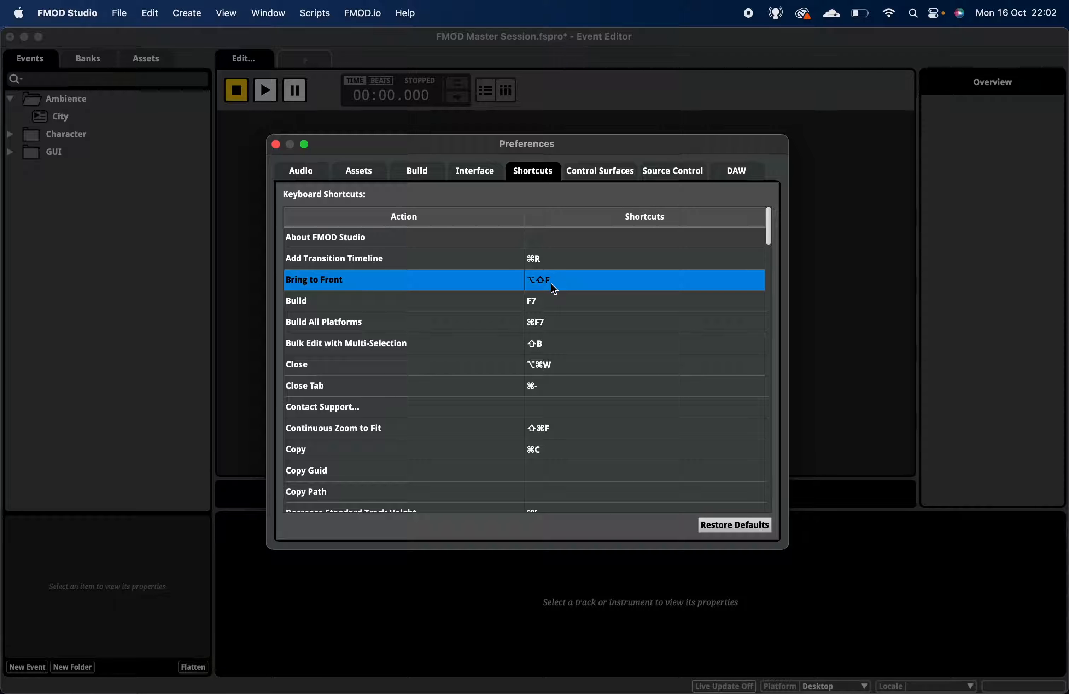
Step: Review the DAW settings for Reaper, return to the audio settings and close the preferences
click(738, 172)
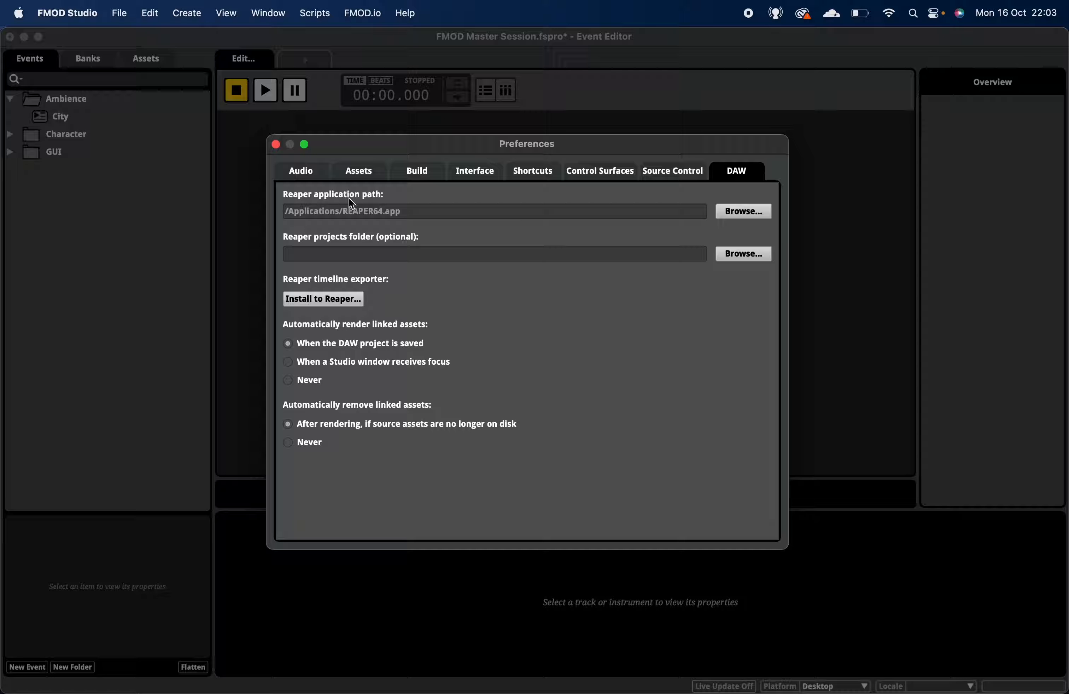
click(305, 173)
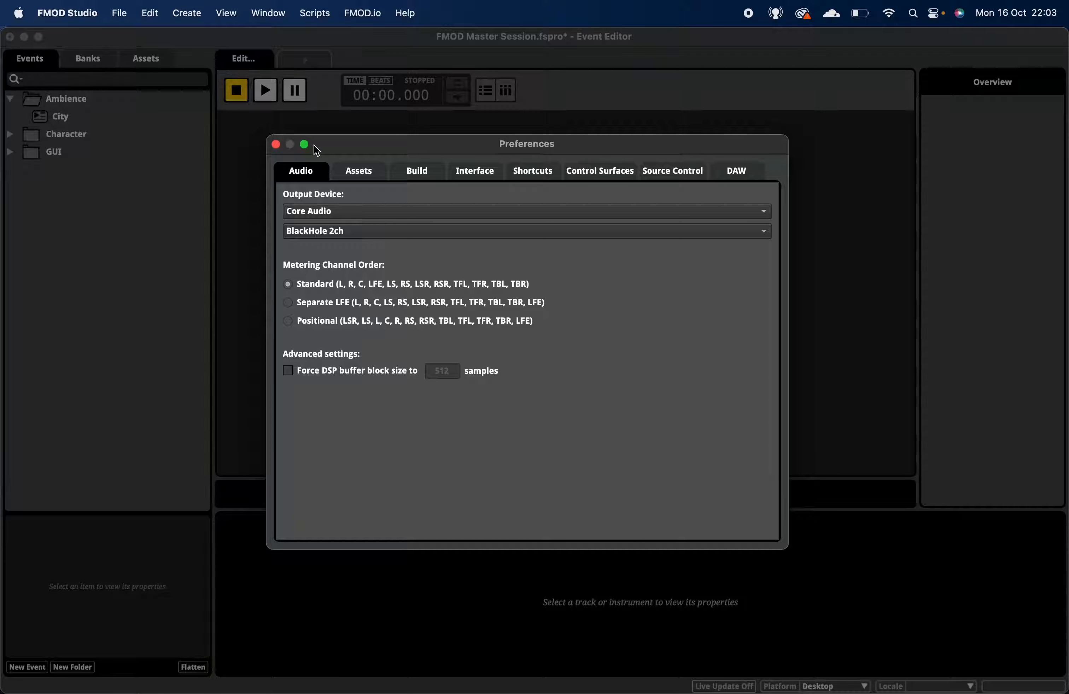
click(276, 144)
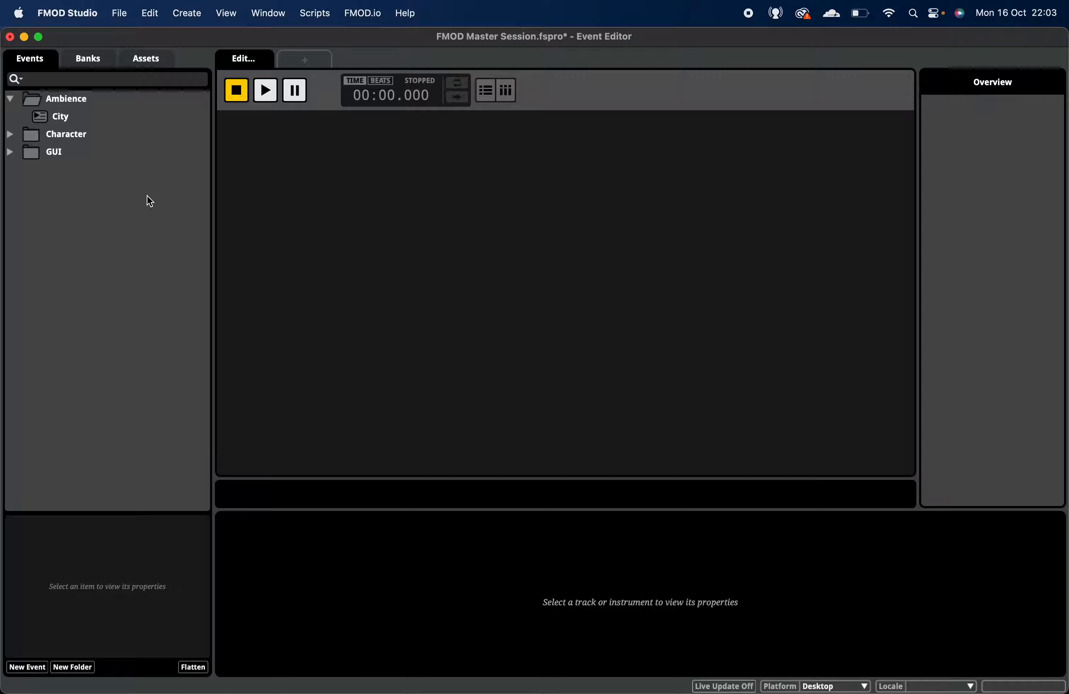
Step: Expand the Character and GUI folders to view their events, including Footsteps, and clear the selection
click(77, 118)
click(10, 134)
click(61, 152)
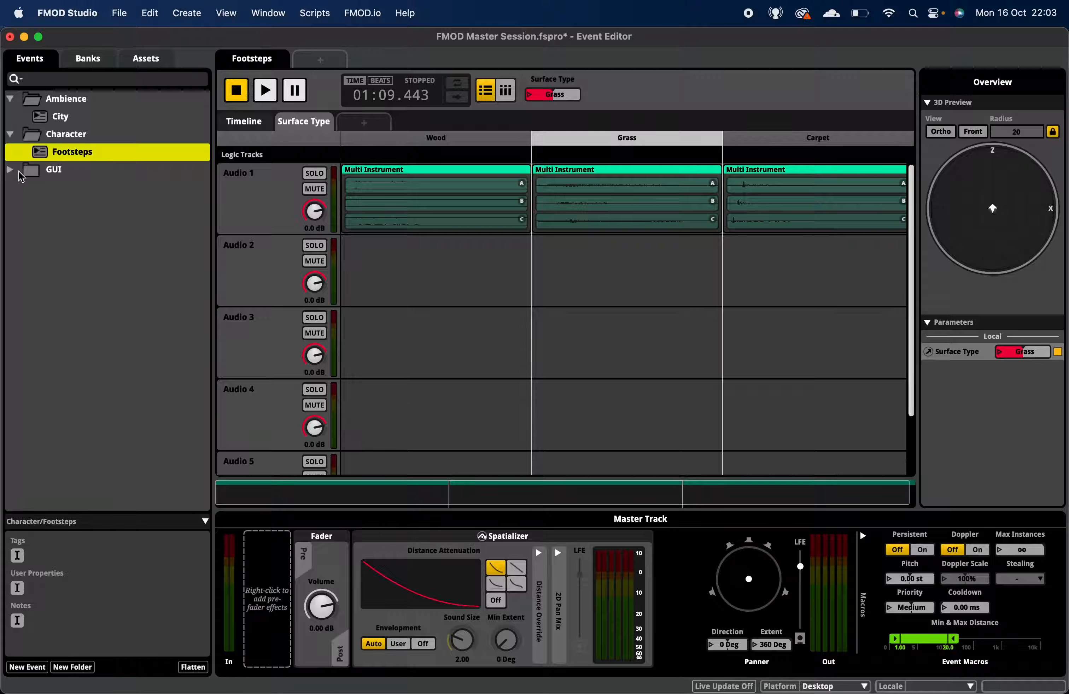
click(9, 169)
click(64, 187)
click(67, 154)
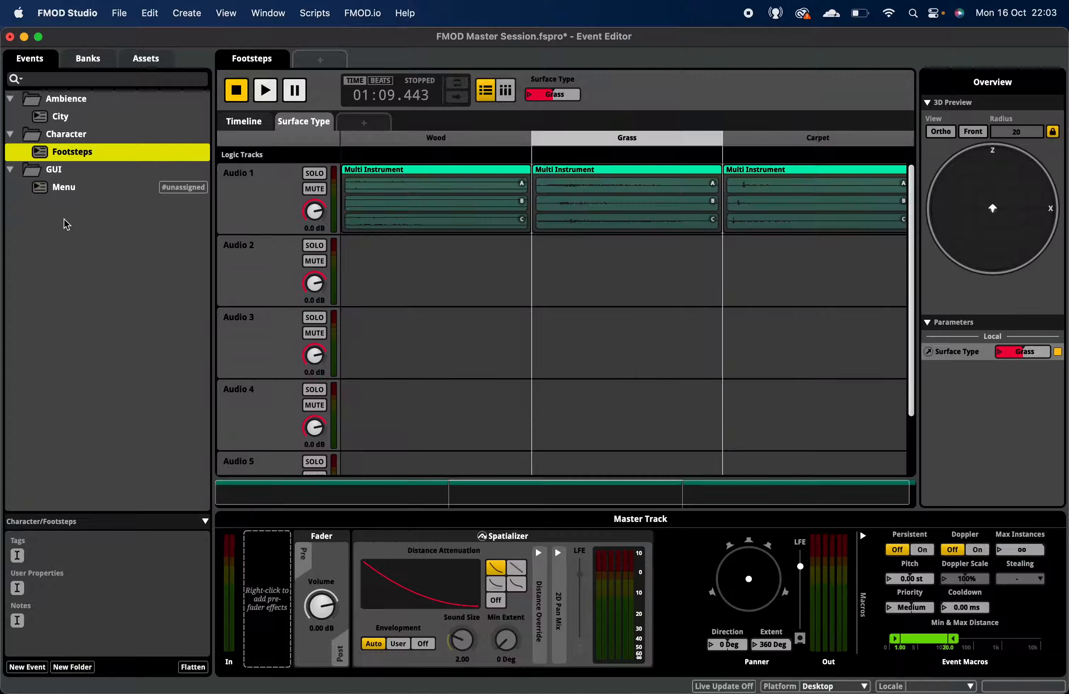
click(67, 224)
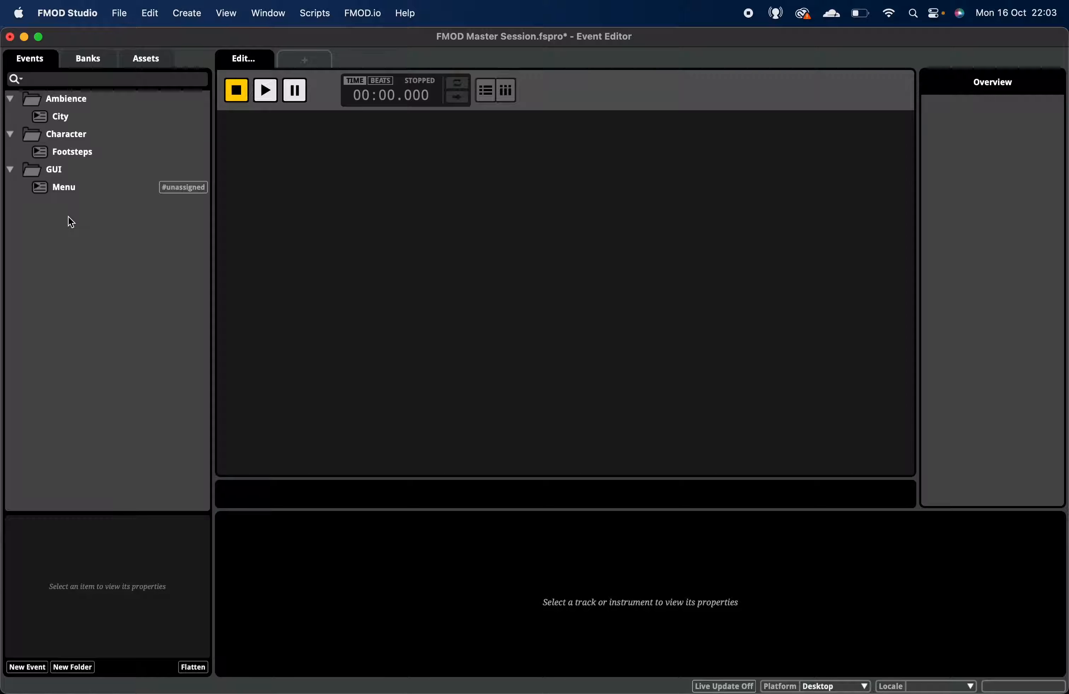
Step: Create a new top-level folder named Music in the events list
right_click(91, 286)
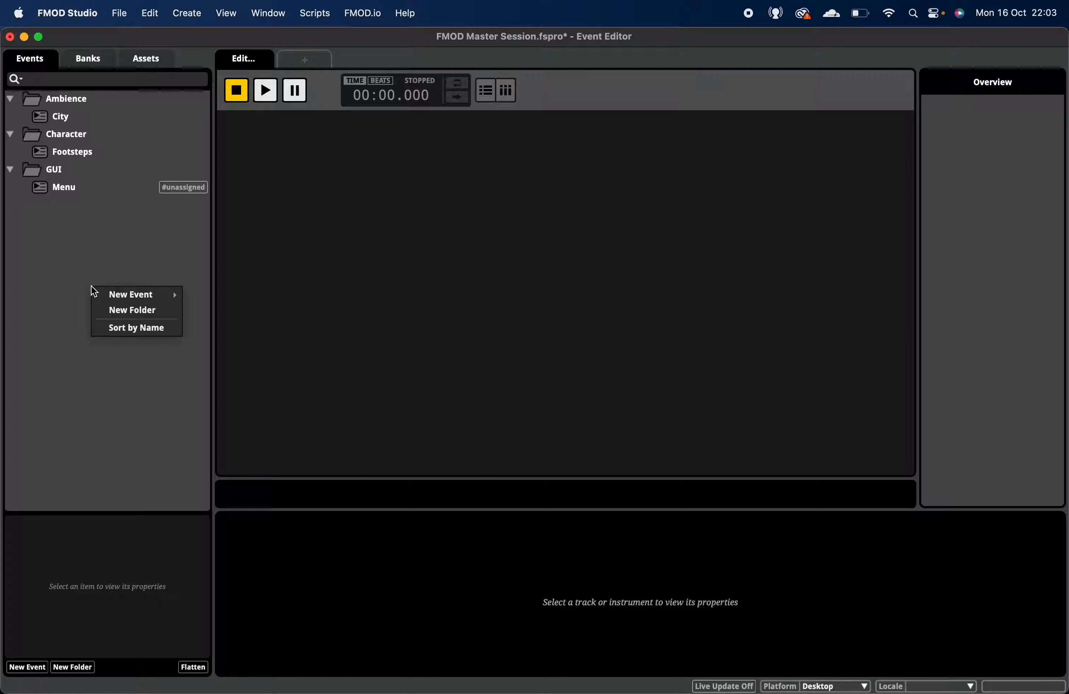
click(125, 309)
text(Music)
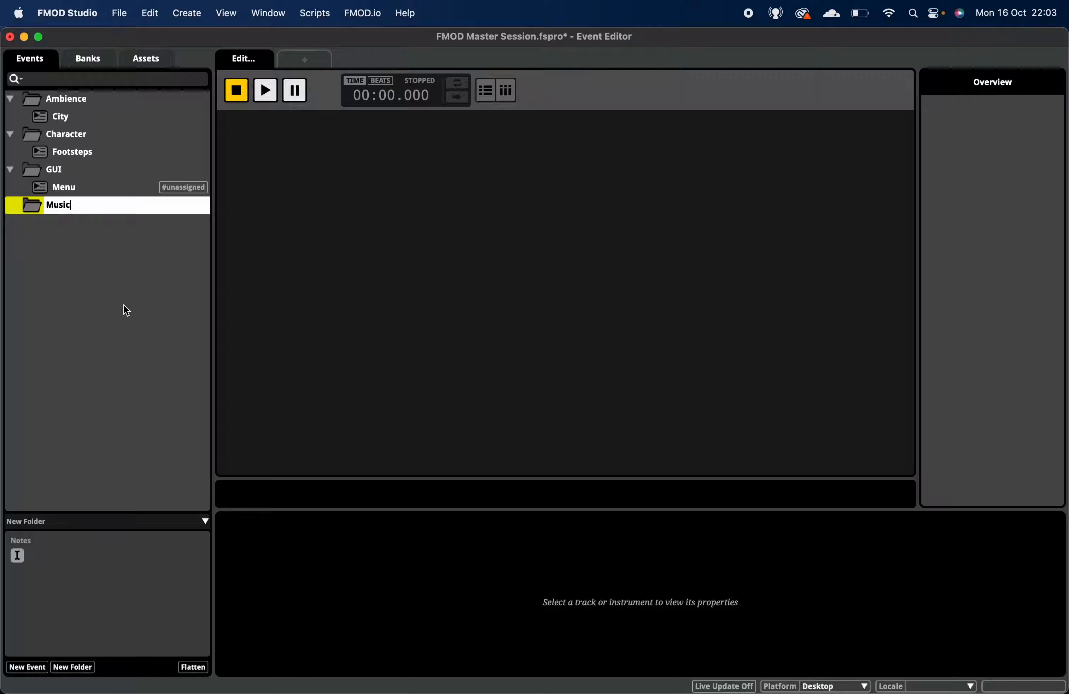
key(Return)
Step: Create a 2D timeline event named Pause Menu and move it into the Music folder
right_click(64, 285)
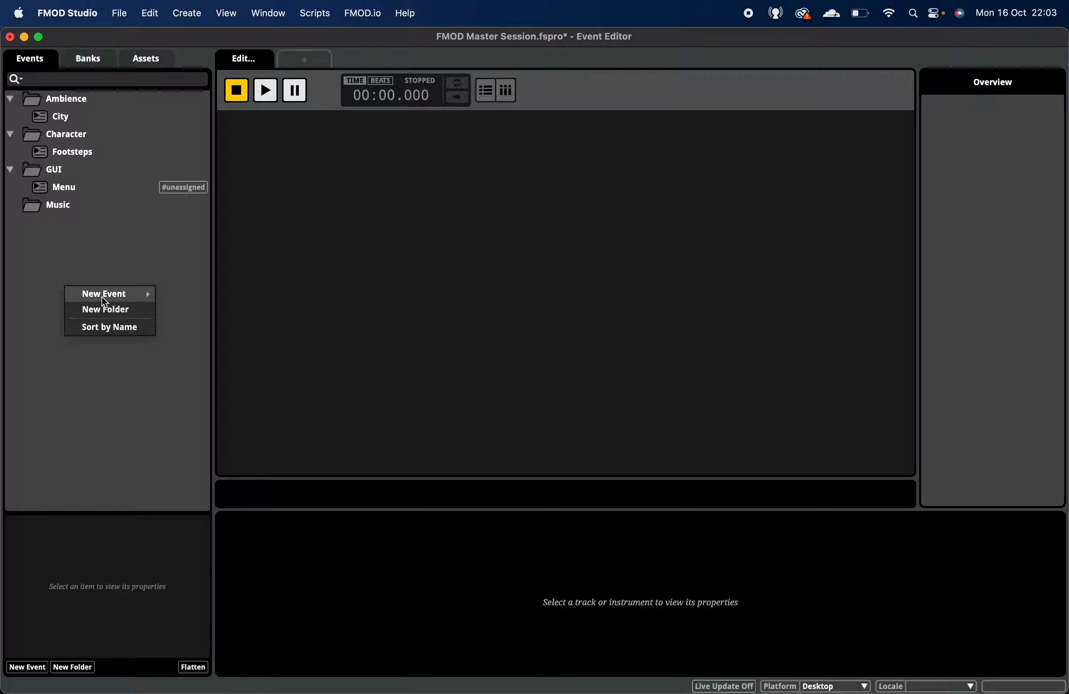
mouse_move(101, 297)
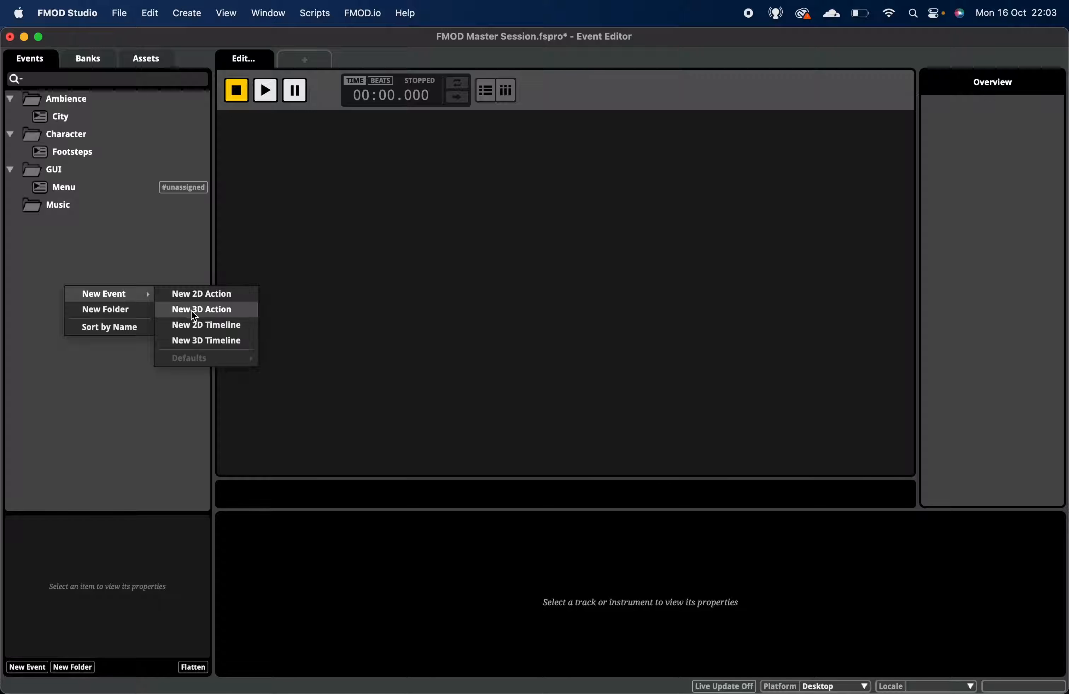
click(221, 326)
click(64, 224)
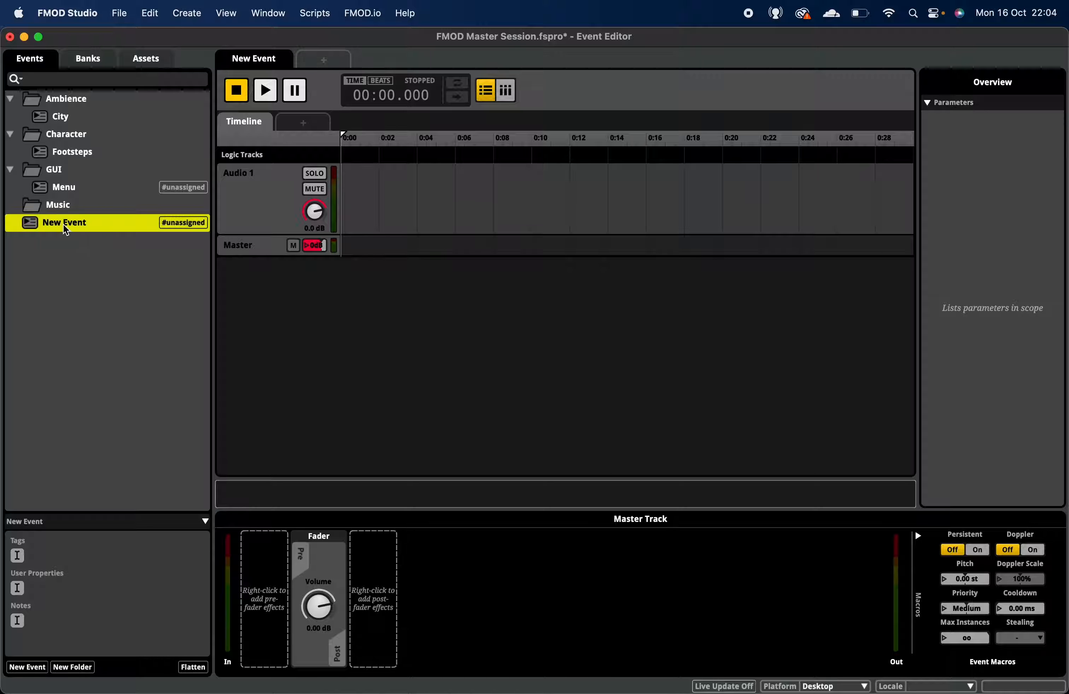
text(Pa)
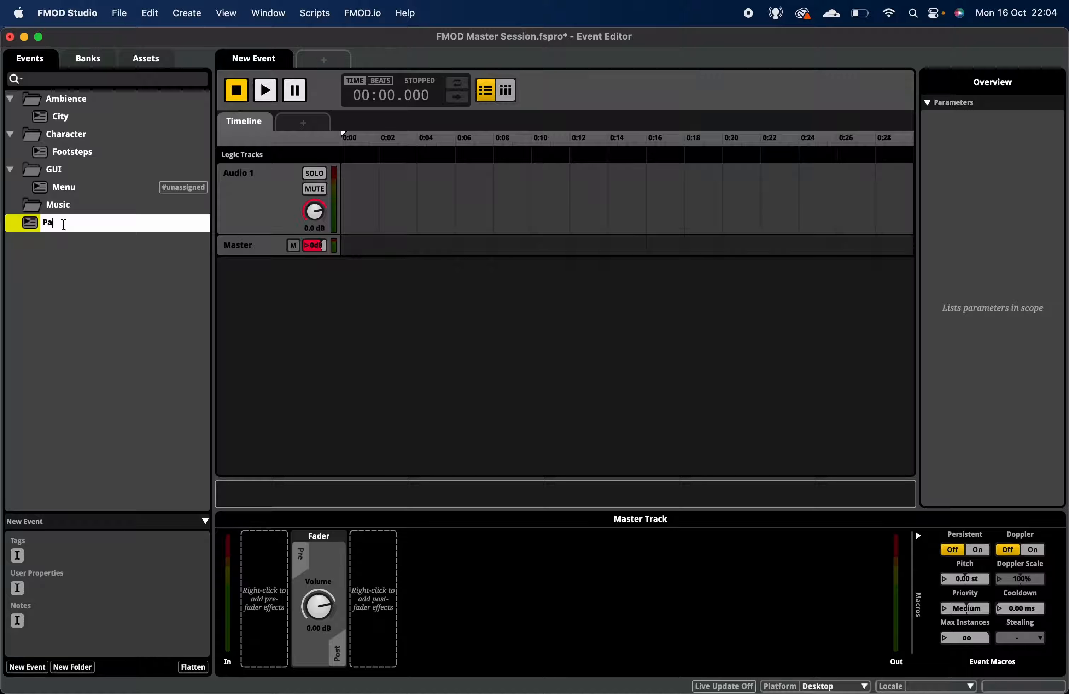
text(ule Menu)
key(Return)
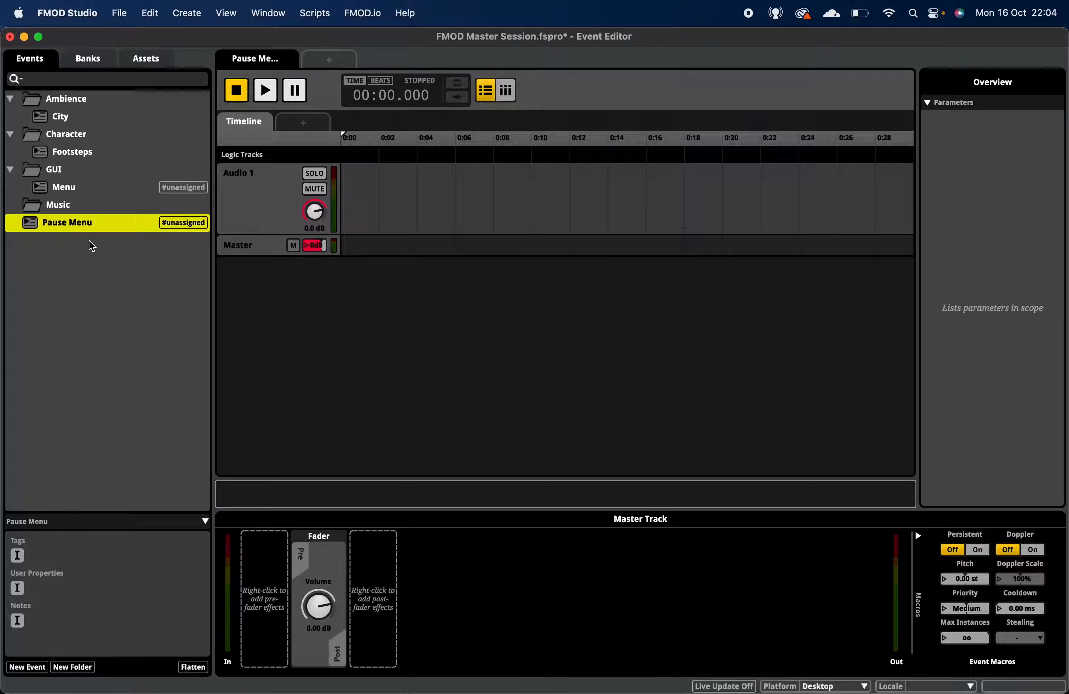
drag(72, 224, 61, 204)
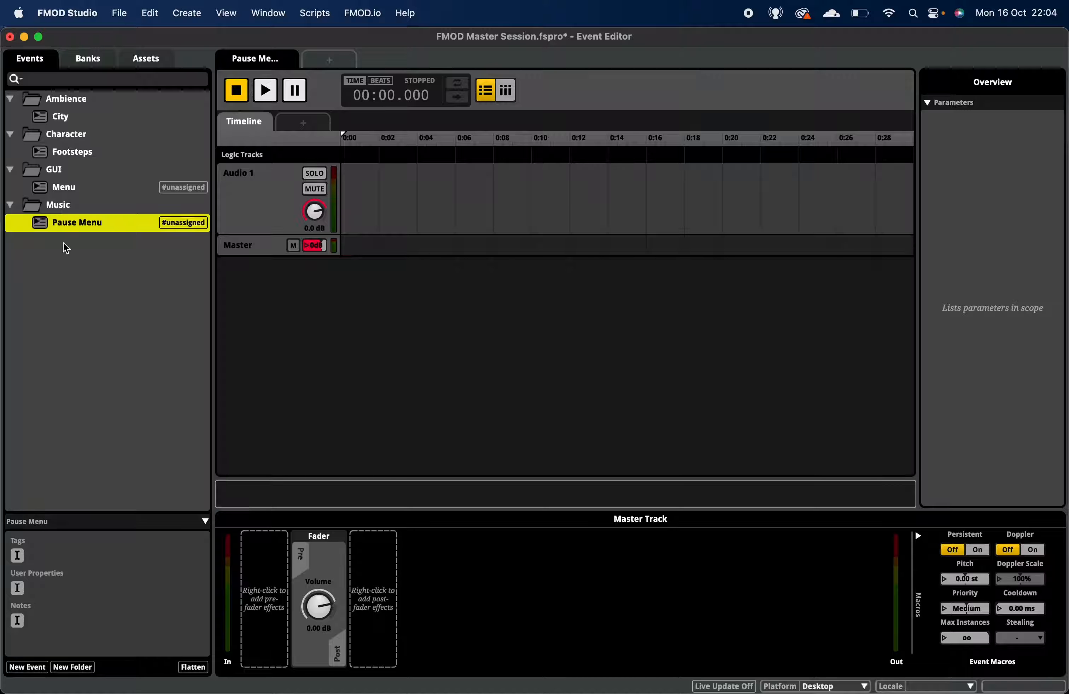
click(66, 248)
Step: Create a new 2D timeline event named Level 1 in the events list
right_click(84, 269)
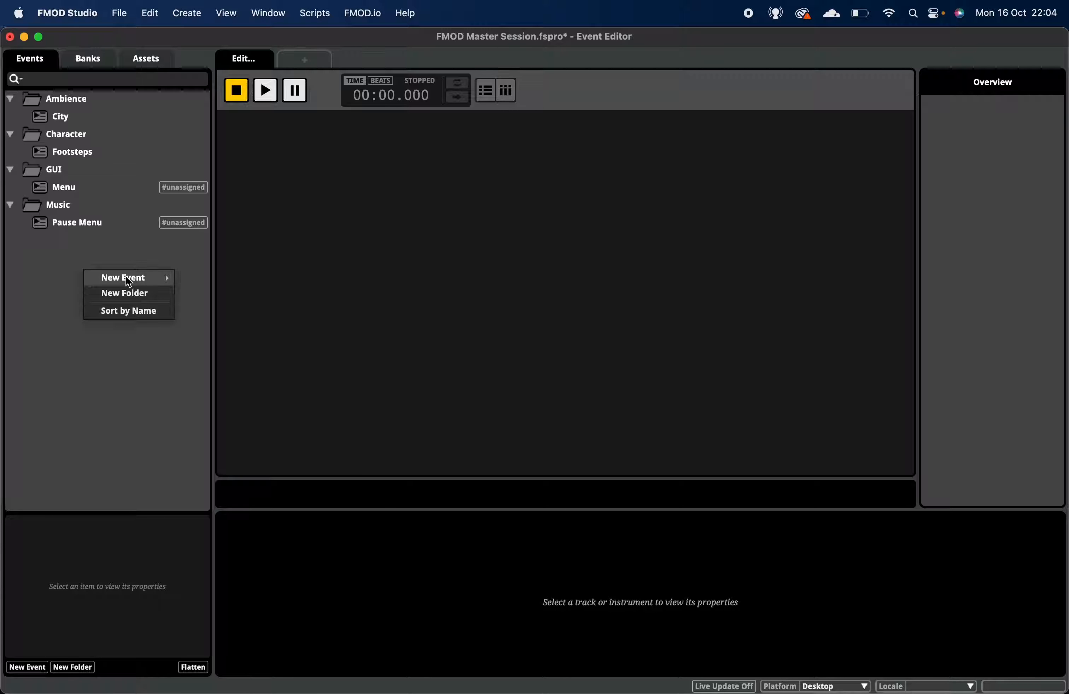
mouse_move(126, 276)
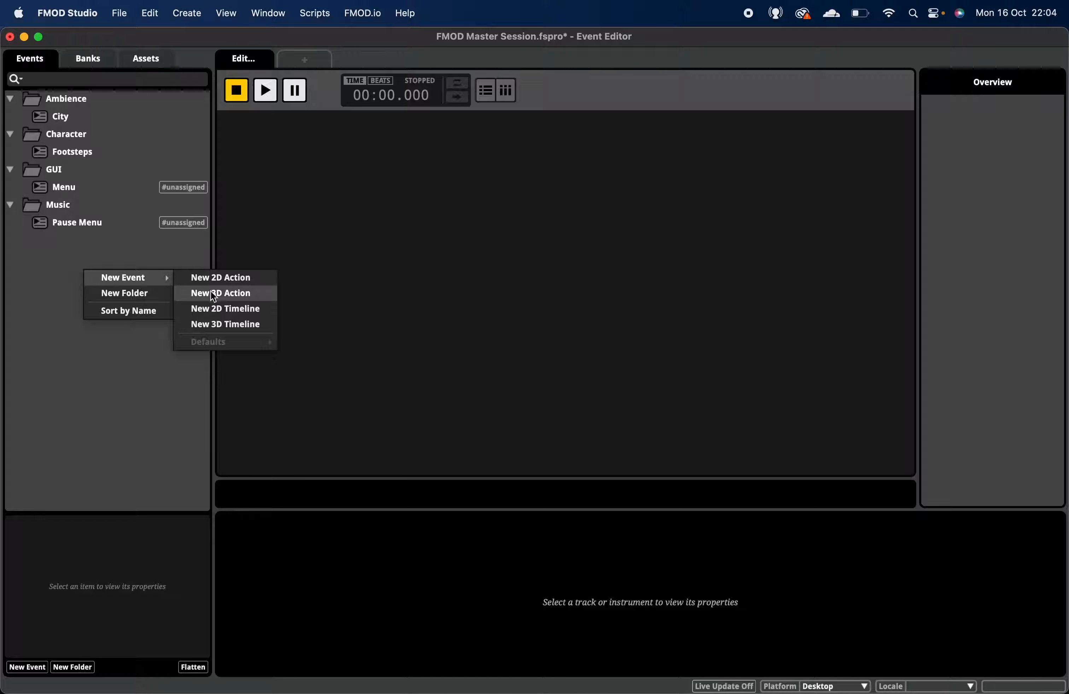
click(255, 311)
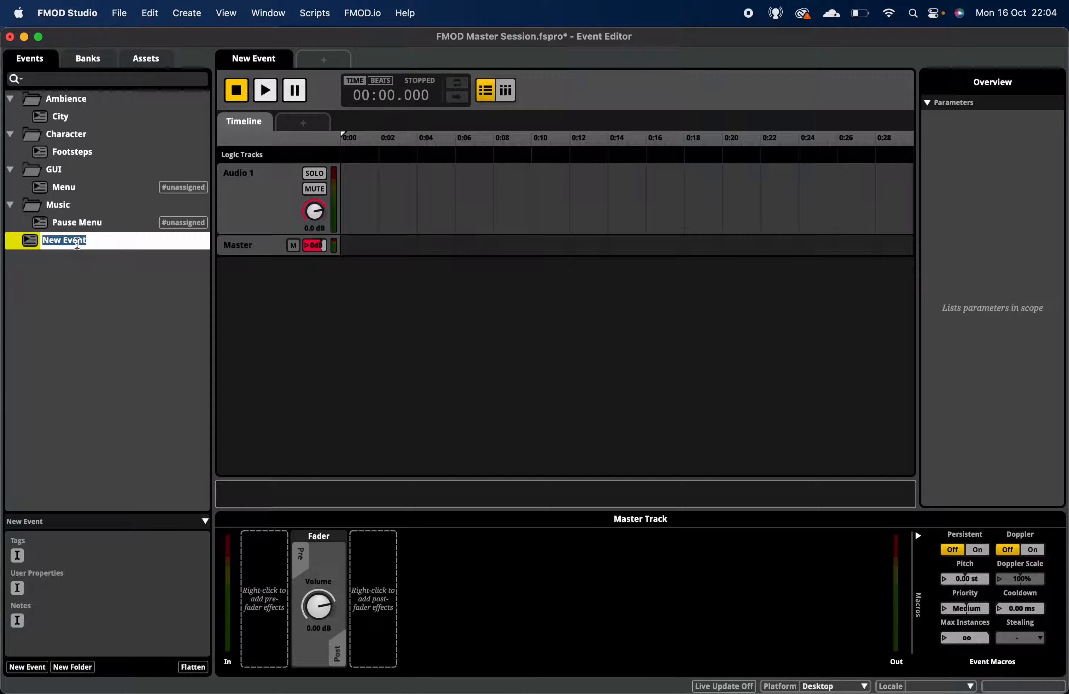
text(Level 1)
key(Return)
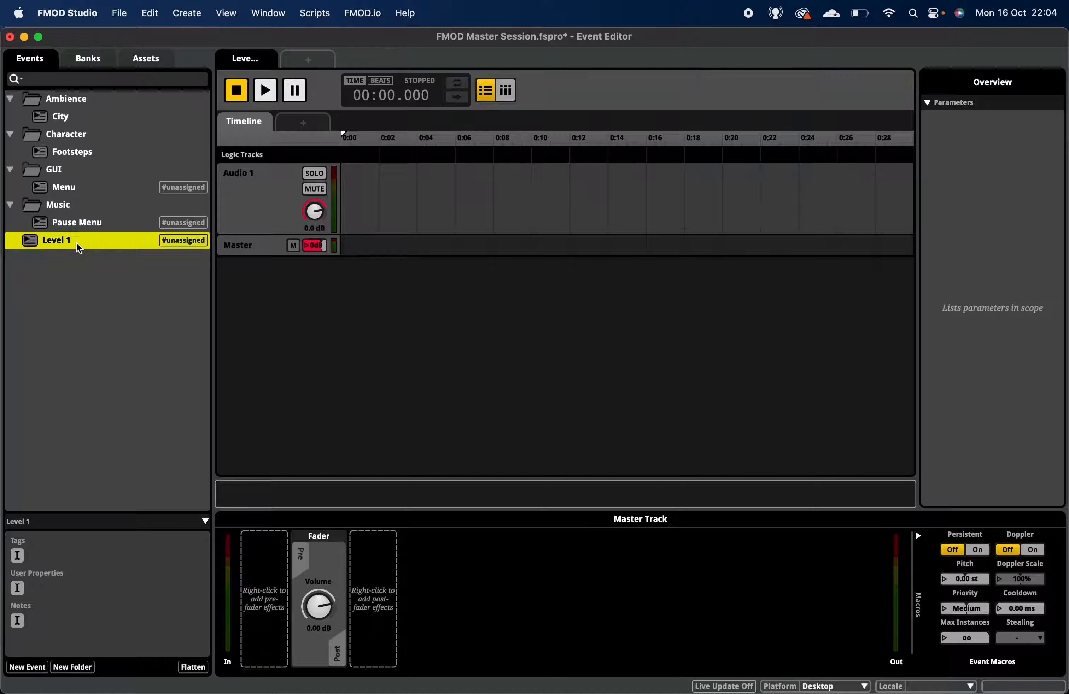
Step: Create another 2D timeline event below Level 1 and name it Level
right_click(82, 286)
mouse_move(109, 295)
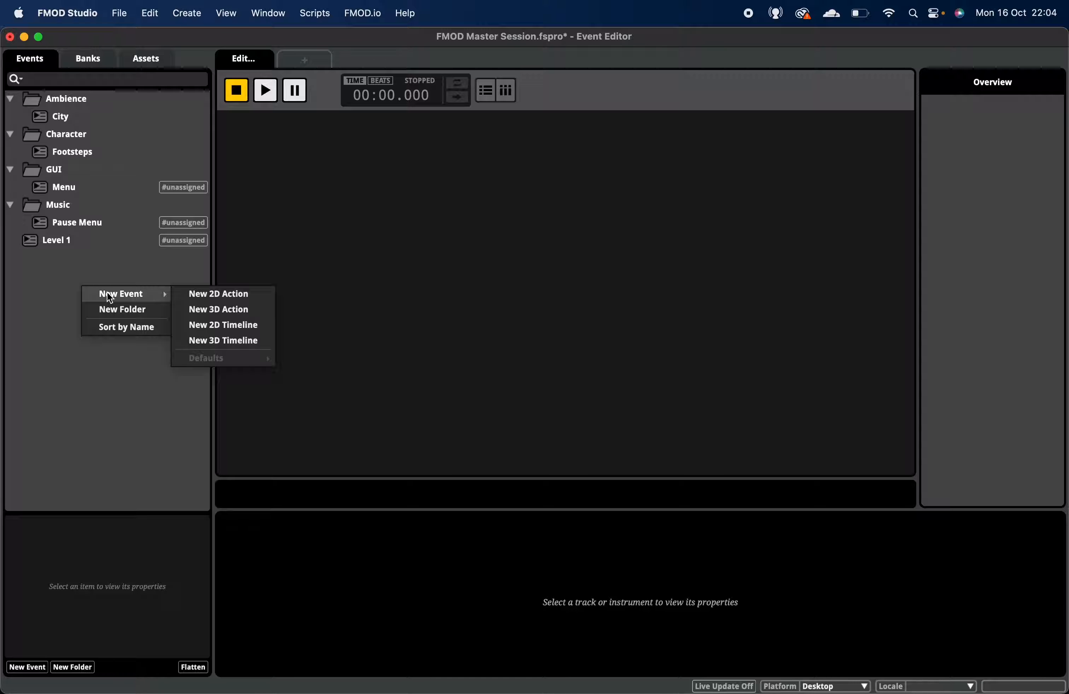
click(228, 328)
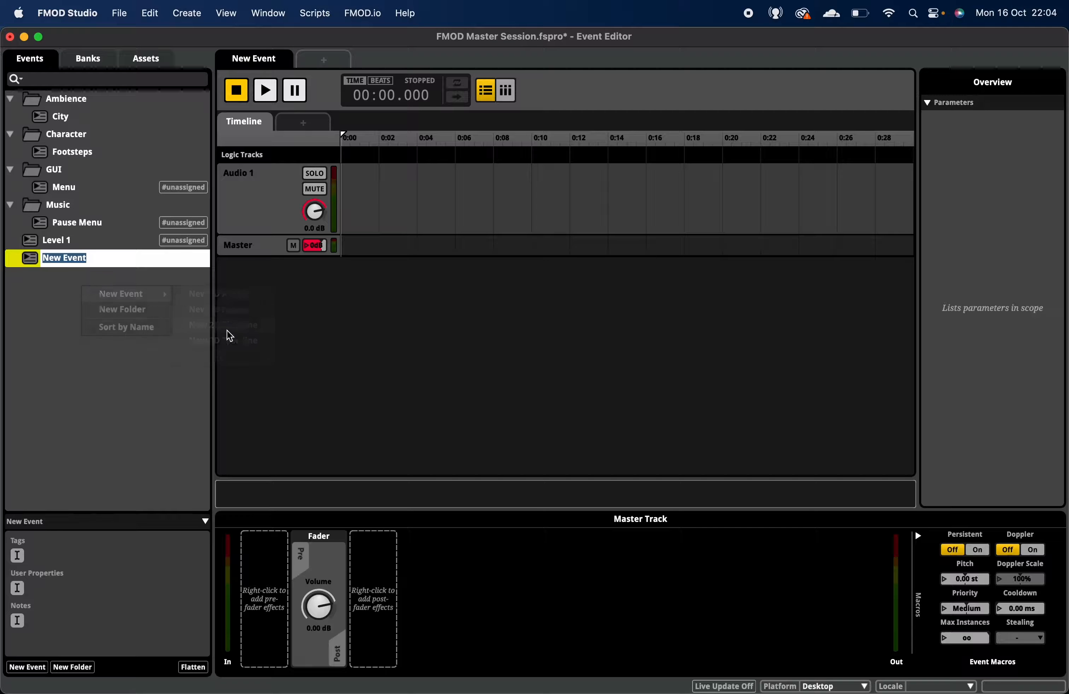
click(75, 258)
text(Lebvel)
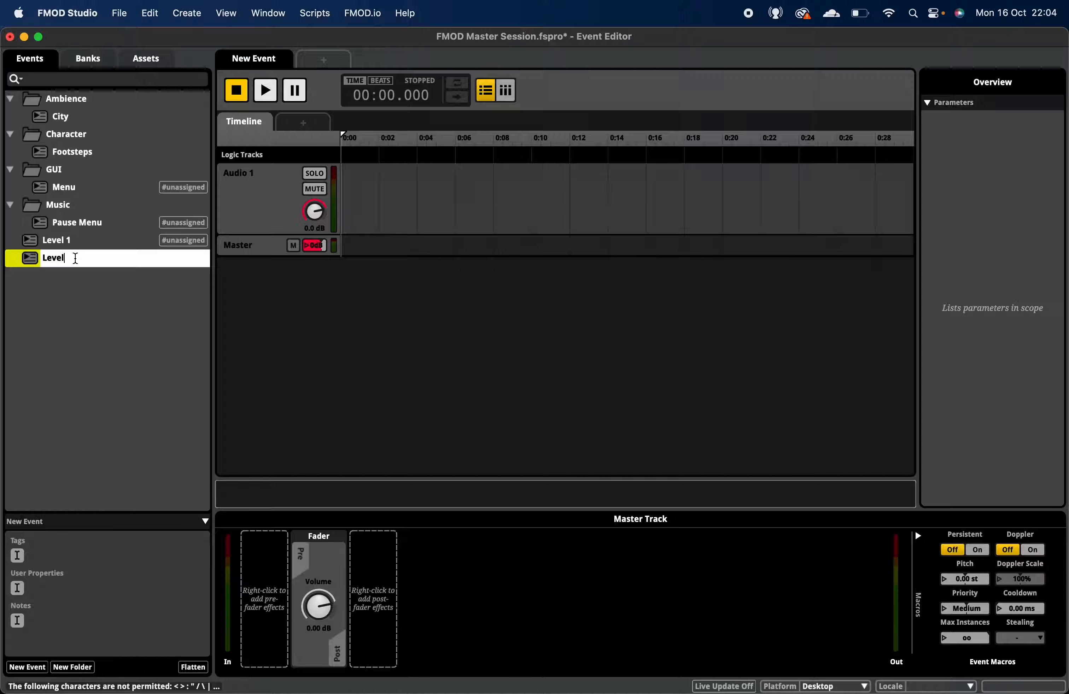
key(Return)
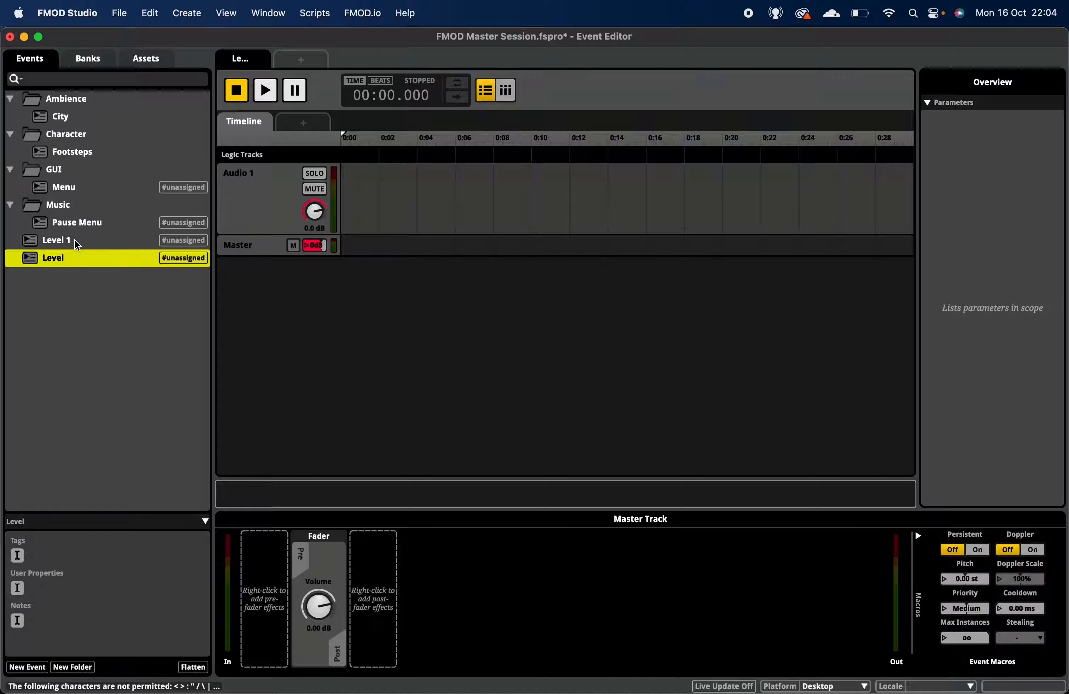
Step: Move both level events into the Music folder and rename the second one Level 2
shift+click(77, 245)
mouse_move(77, 245)
mouse_down()
mouse_move(65, 211)
mouse_move(72, 228)
mouse_up()
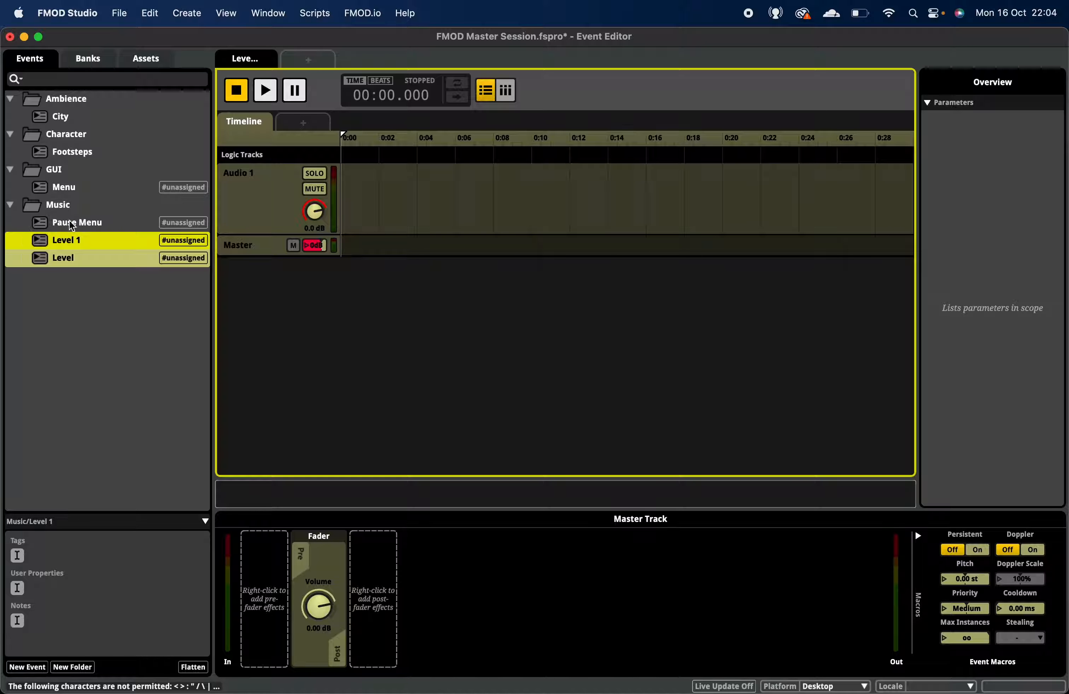
click(81, 261)
click(78, 259)
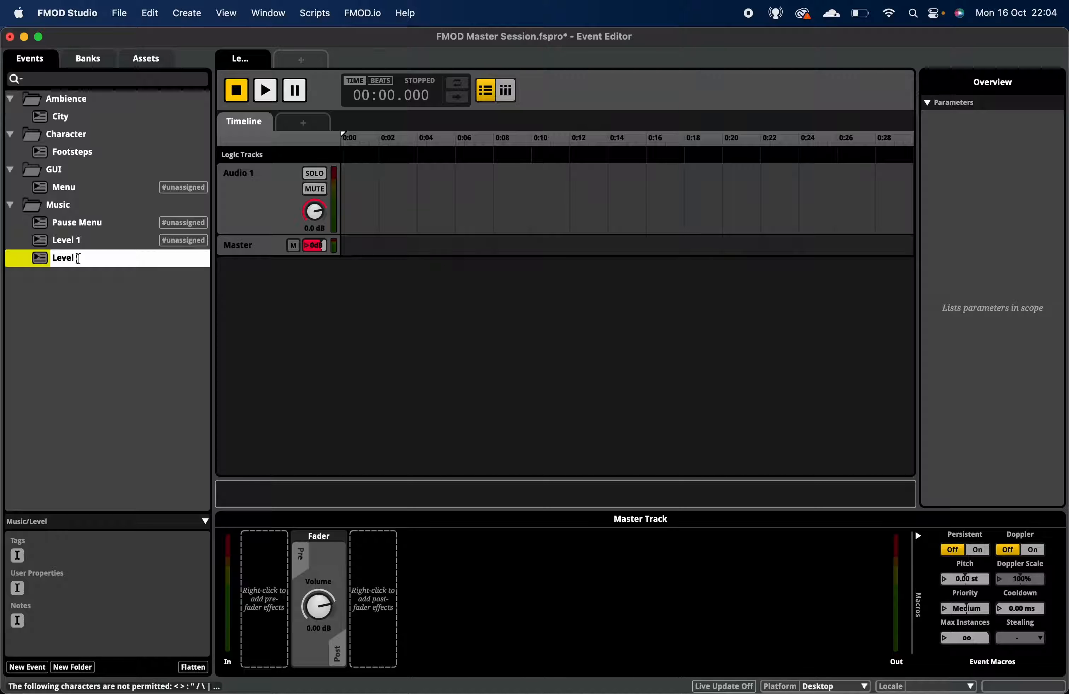
text(2)
click(89, 307)
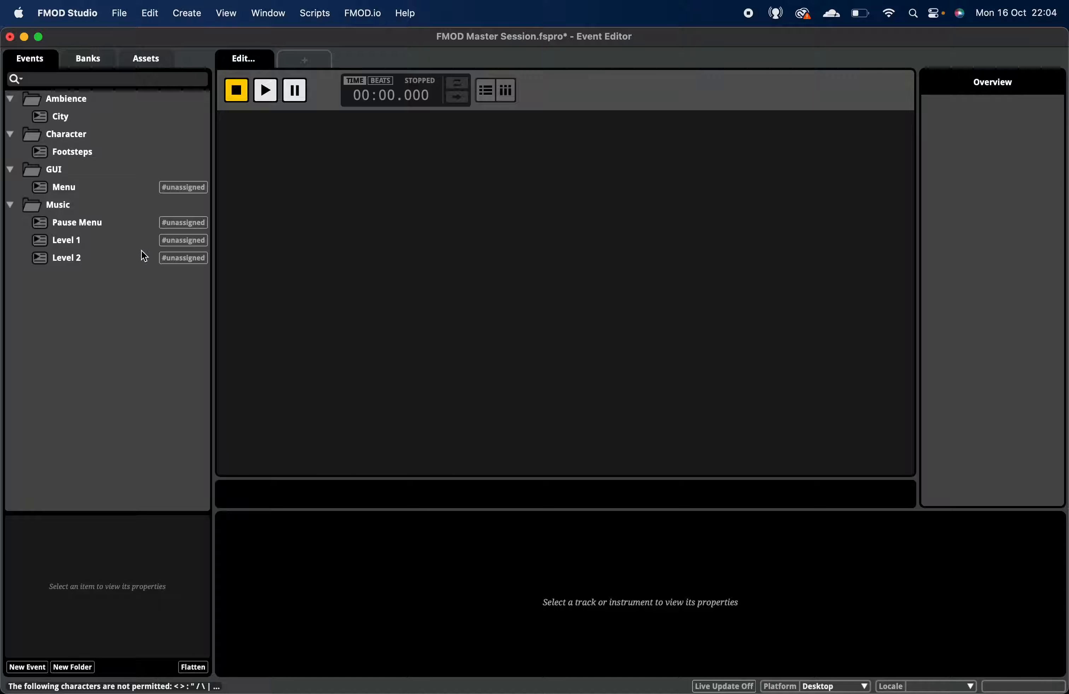
Step: Review the Pause Menu, Level 1 and Level 2 events in the Music folder one after another
click(71, 245)
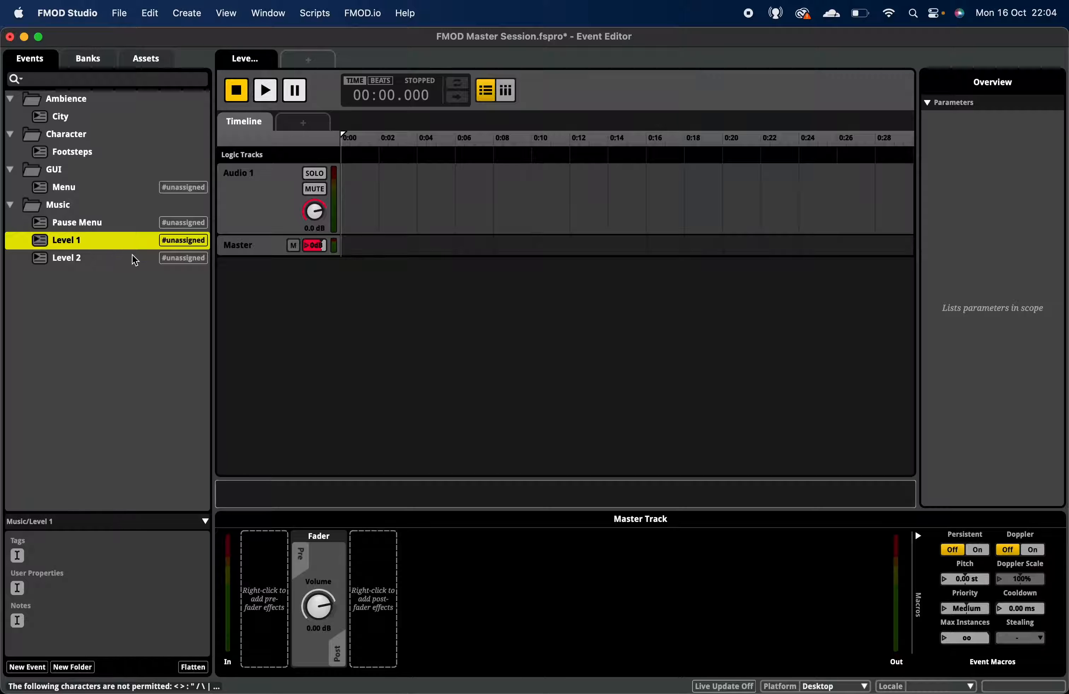
click(11, 205)
click(11, 205)
click(97, 225)
click(89, 239)
click(85, 255)
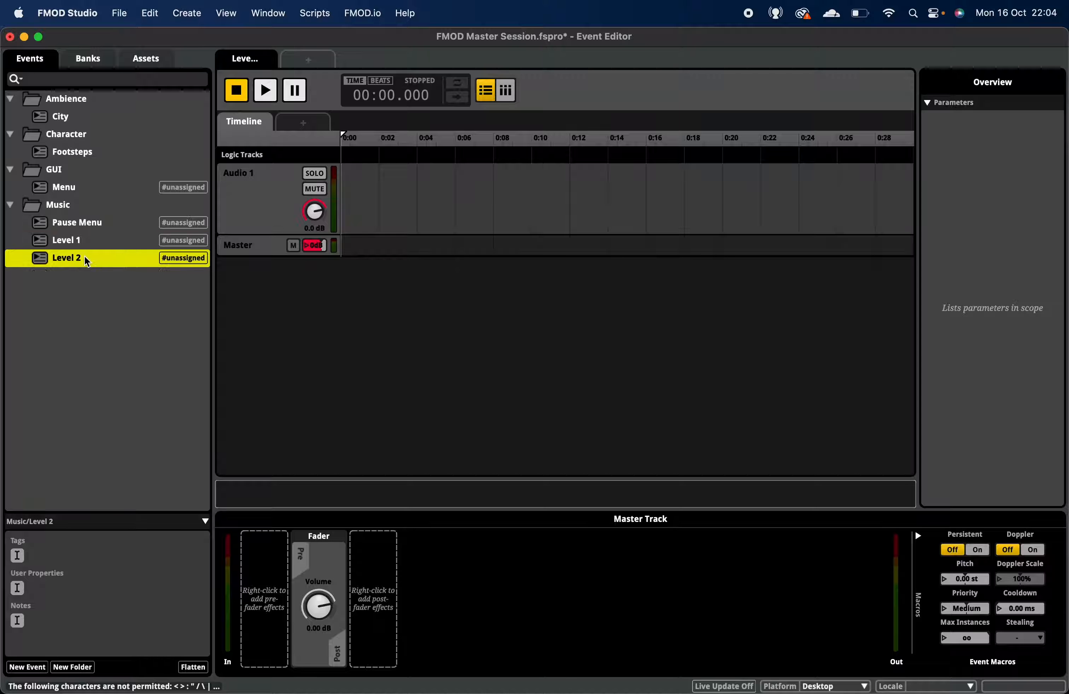
click(86, 241)
click(93, 225)
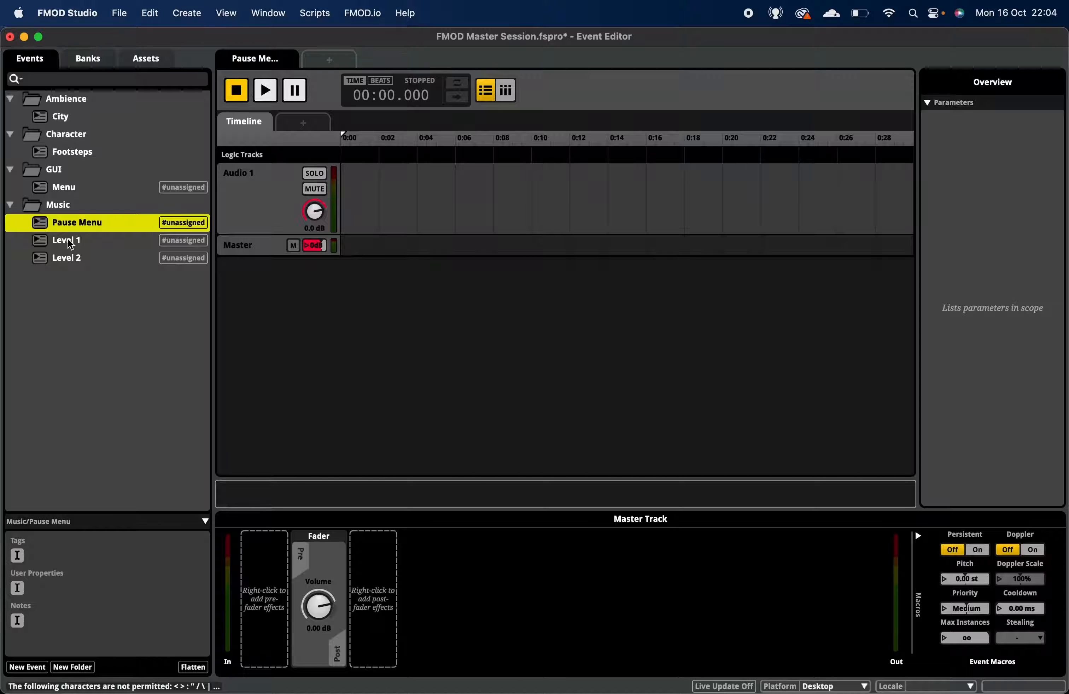
Step: Collapse the Music, GUI, Character and Ambience folders in the events list
click(11, 206)
click(11, 170)
click(11, 134)
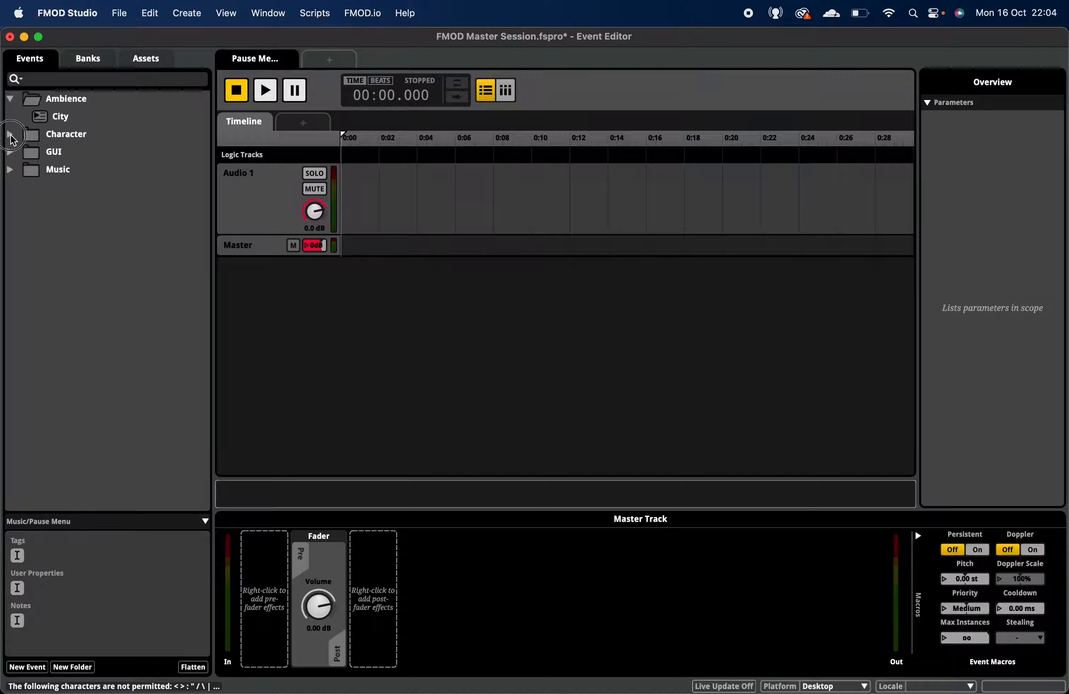
click(11, 98)
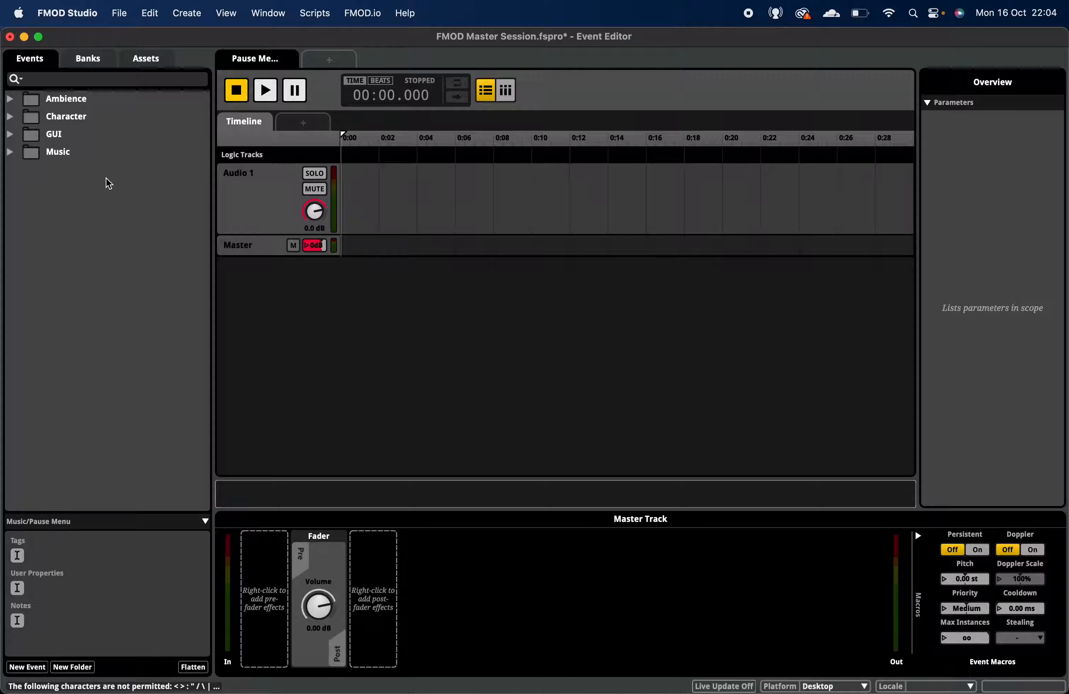
Step: Open the City event in the Ambience folder and leave the Ambience and Character folders expanded
click(11, 99)
click(54, 116)
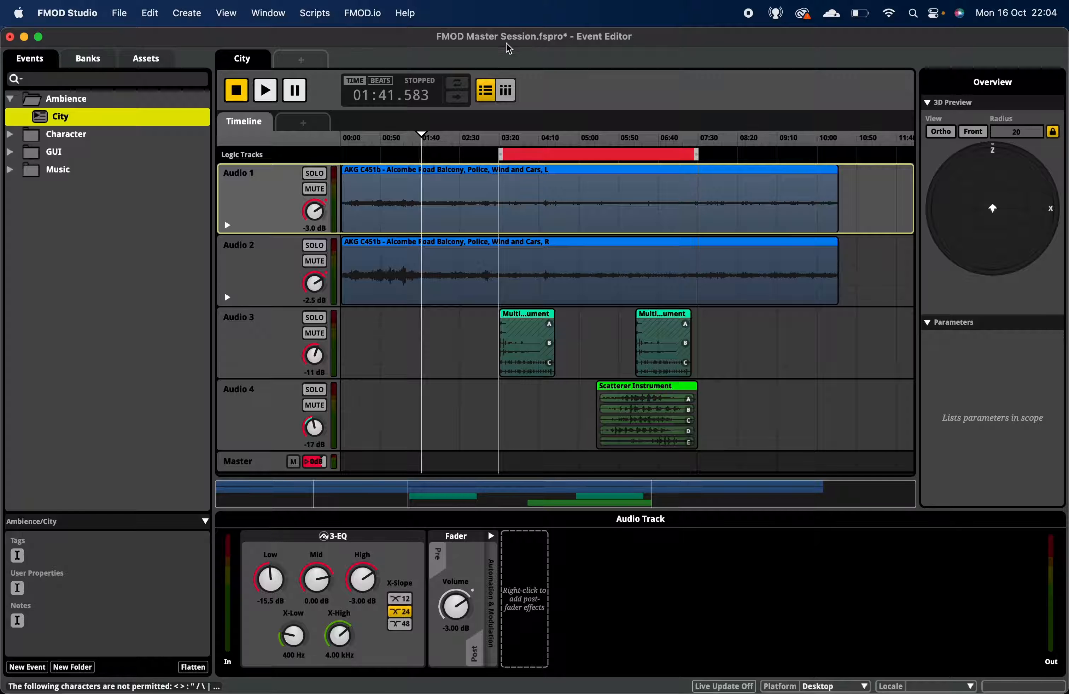
click(10, 134)
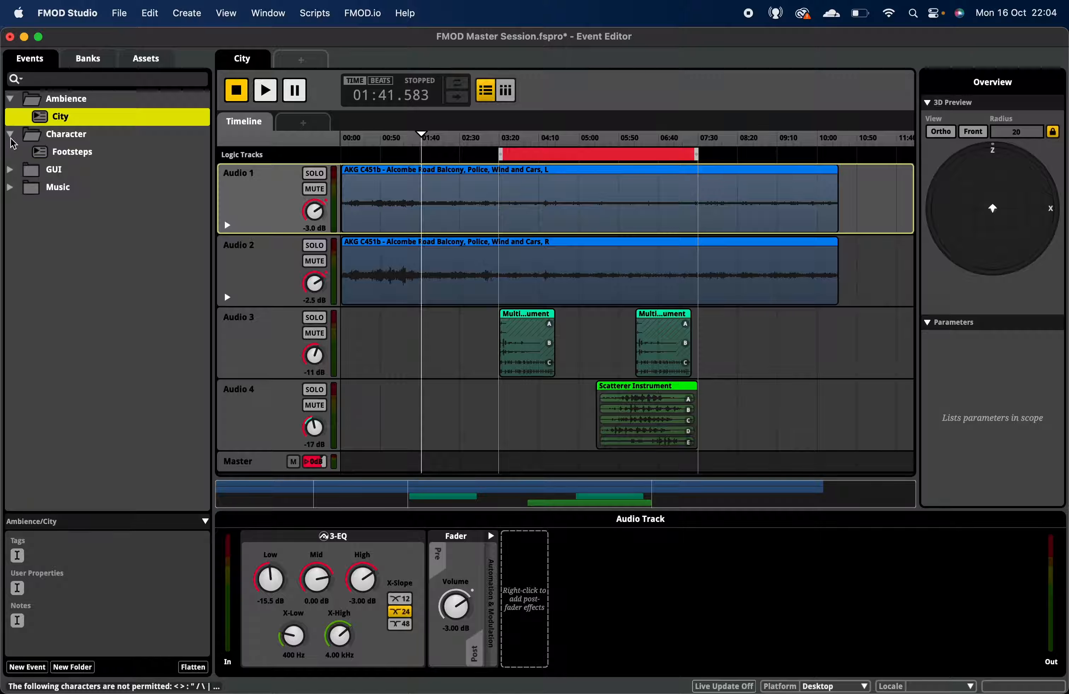
click(10, 99)
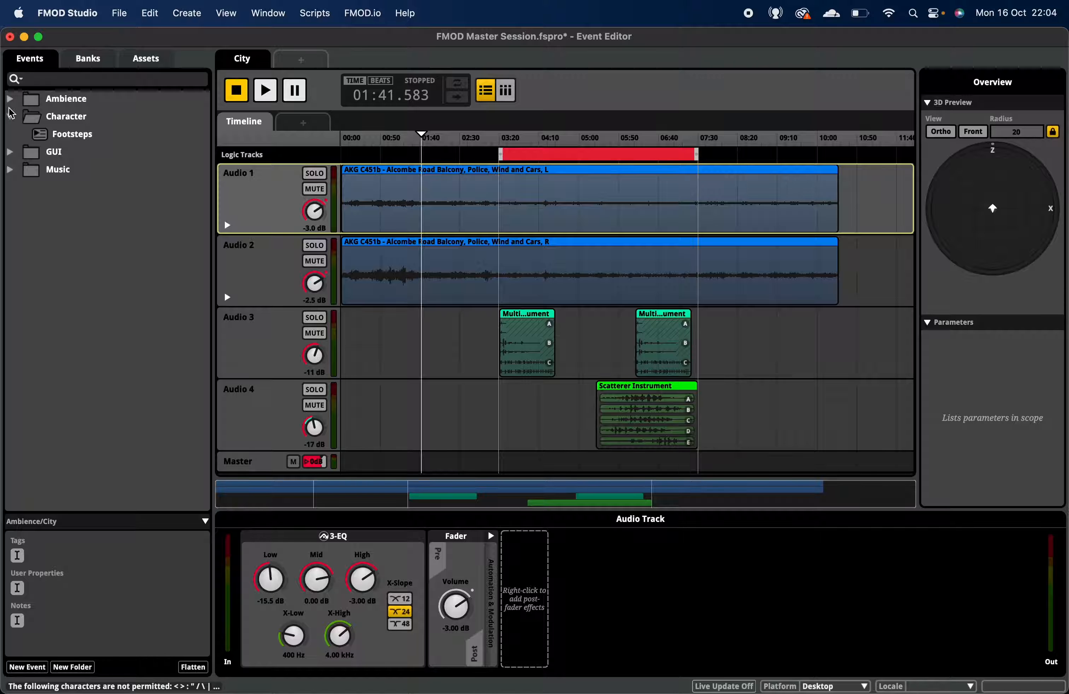
click(10, 116)
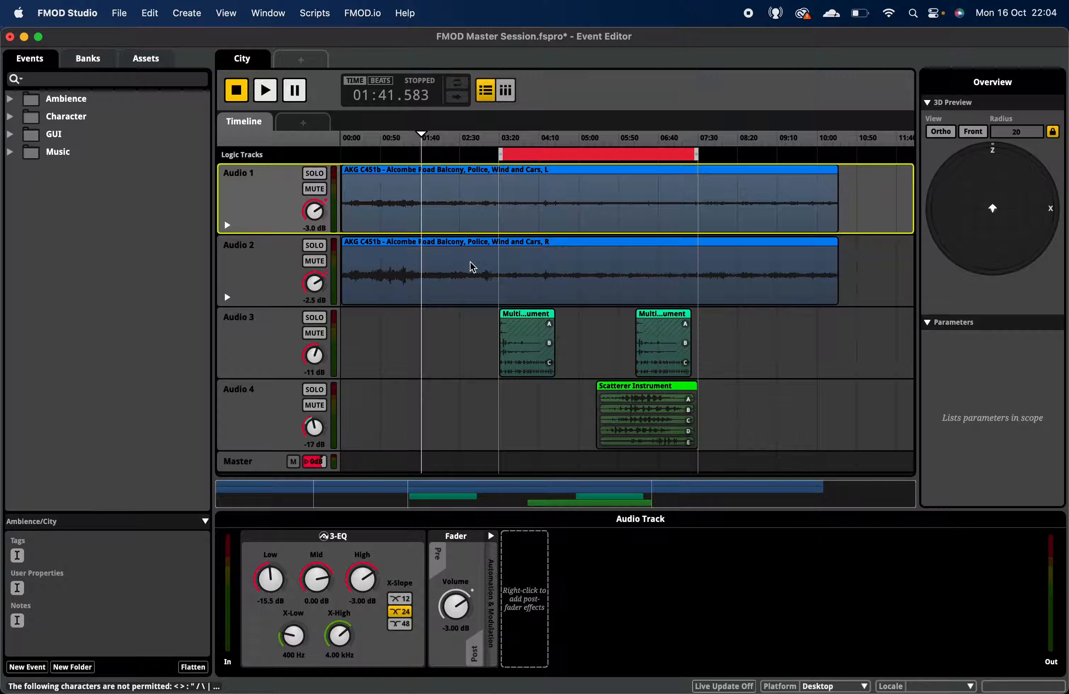
click(10, 99)
click(10, 135)
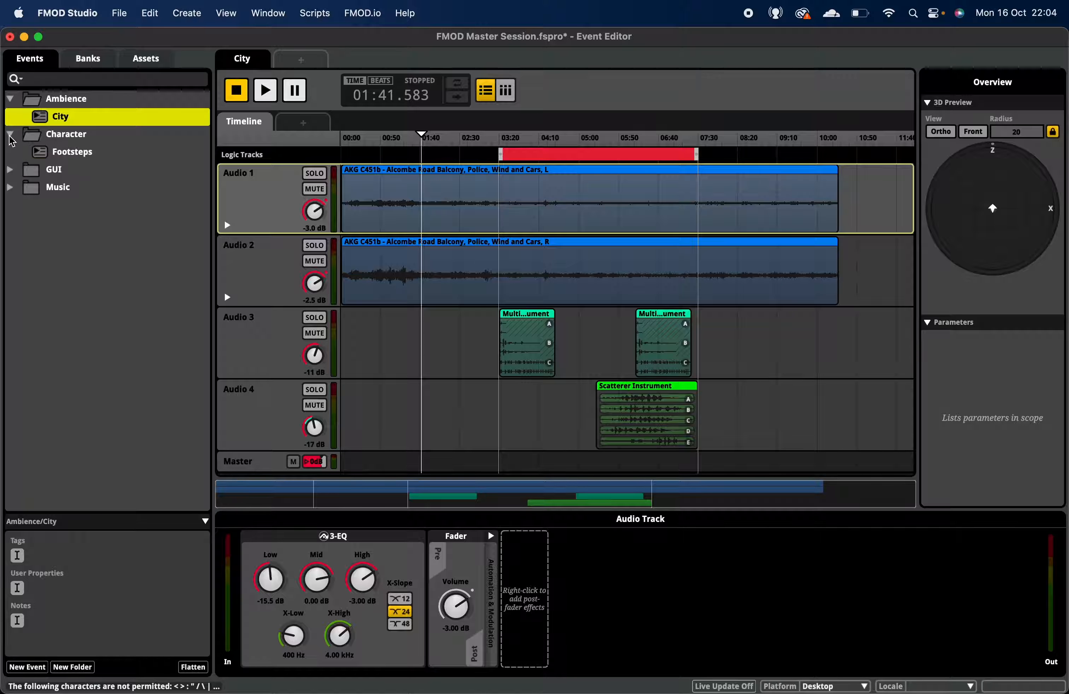
Step: View the Footsteps event, return to City and examine which markers, regions and transitions its logic tracks can take
click(52, 154)
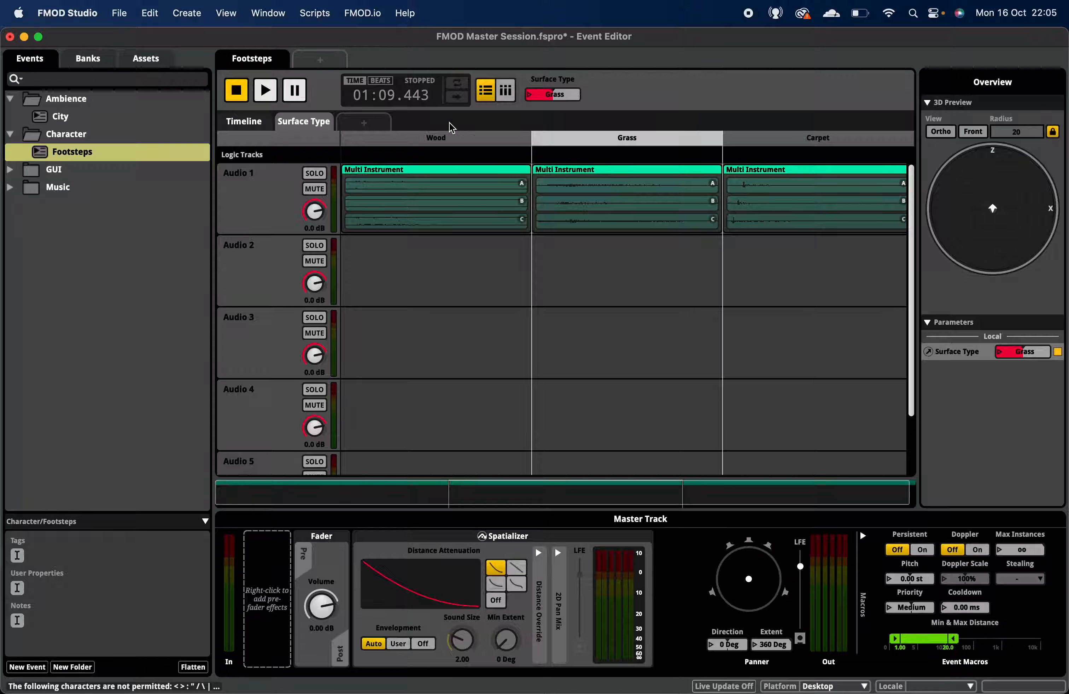
click(60, 116)
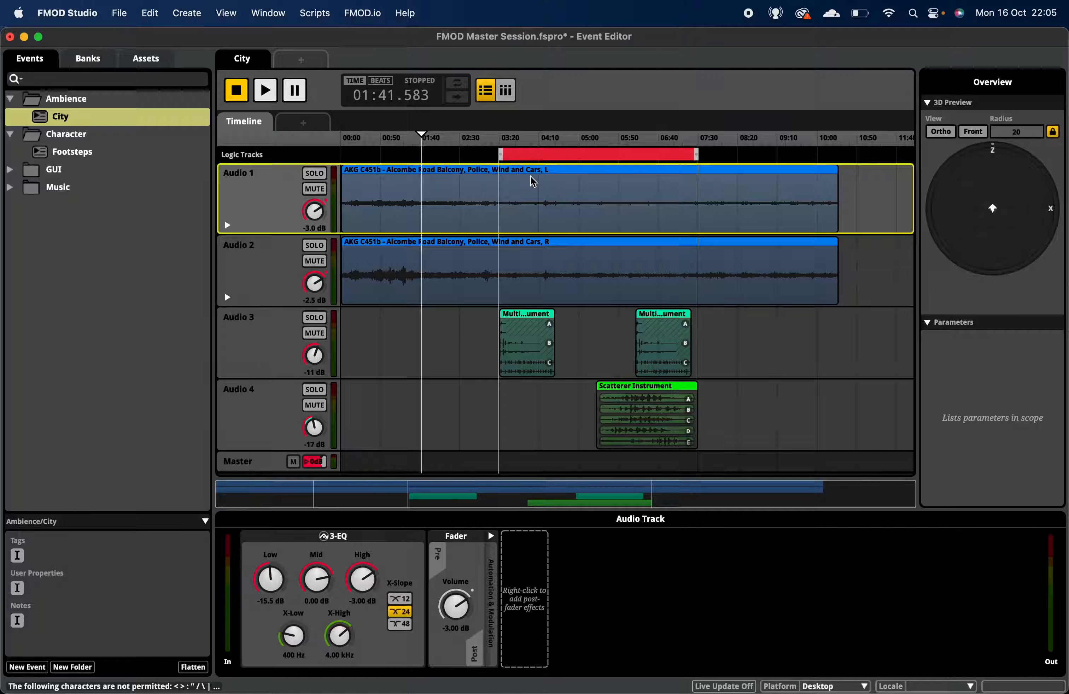
right_click(448, 162)
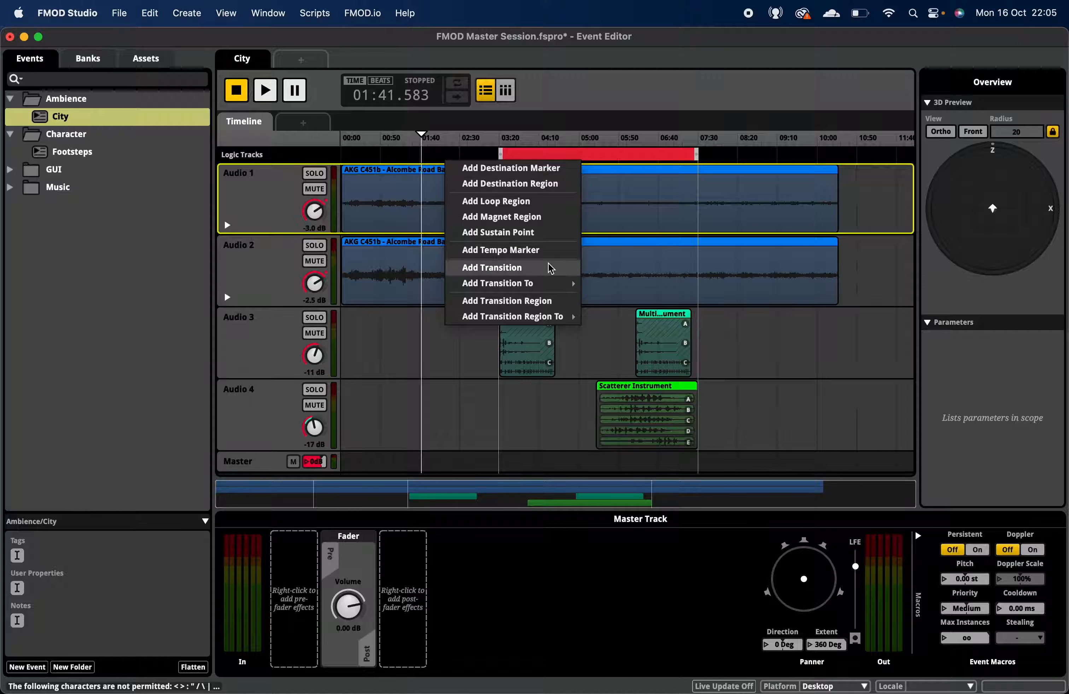
mouse_move(548, 283)
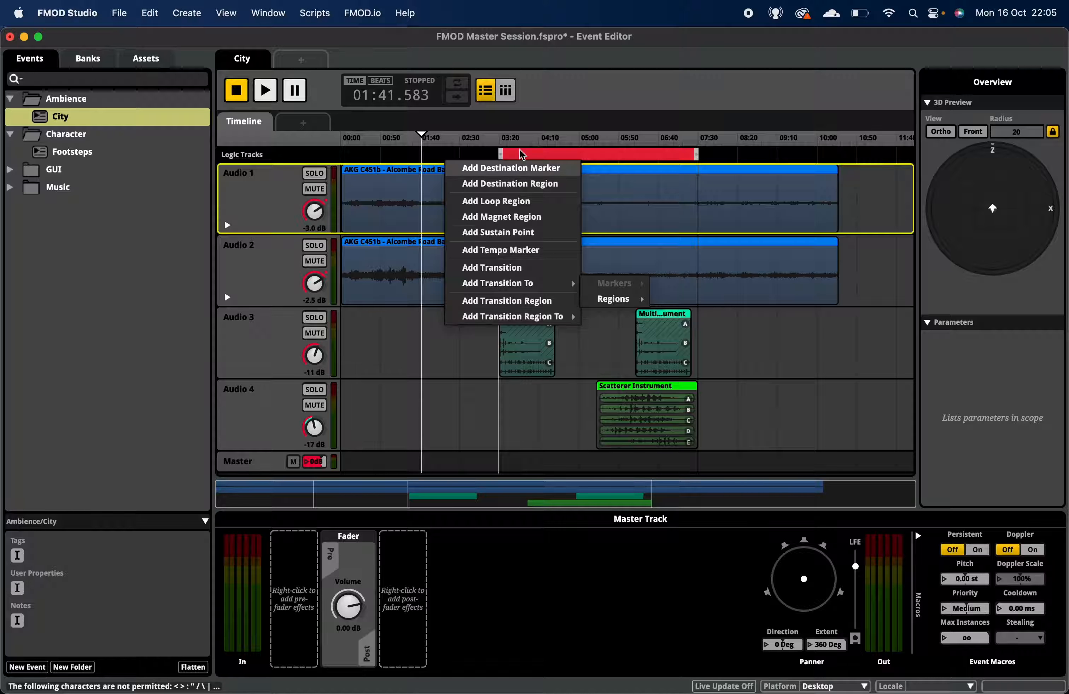
click(618, 108)
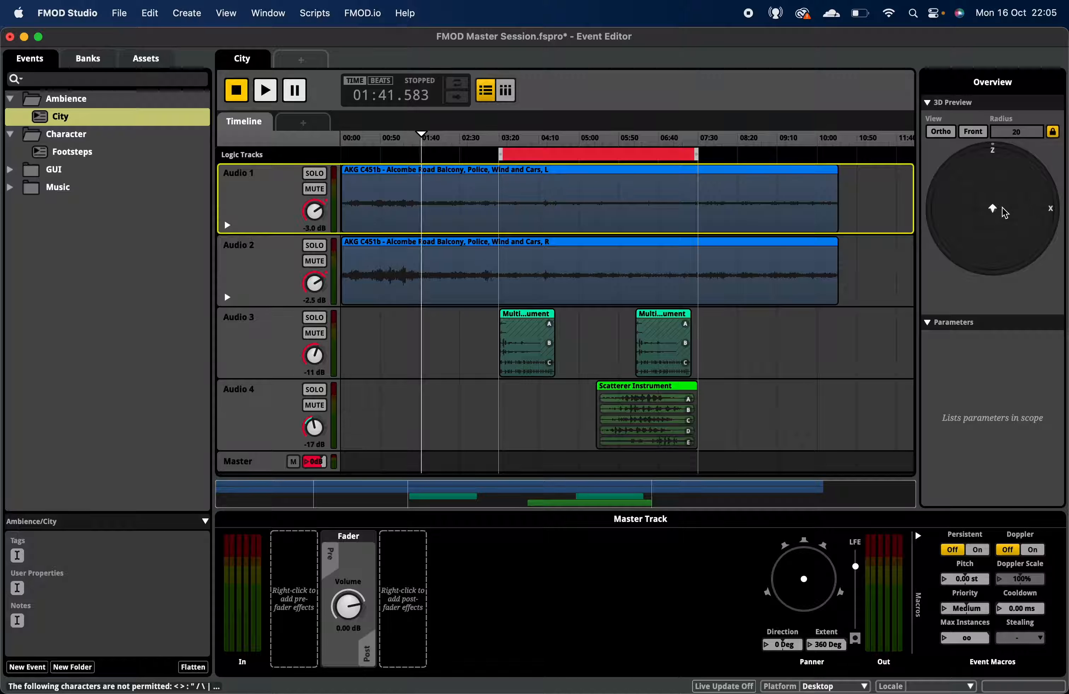
Step: Switch between the Audio 1, Audio 2 and Audio 3 tracks of the City event to compare their effects and fader settings
click(279, 252)
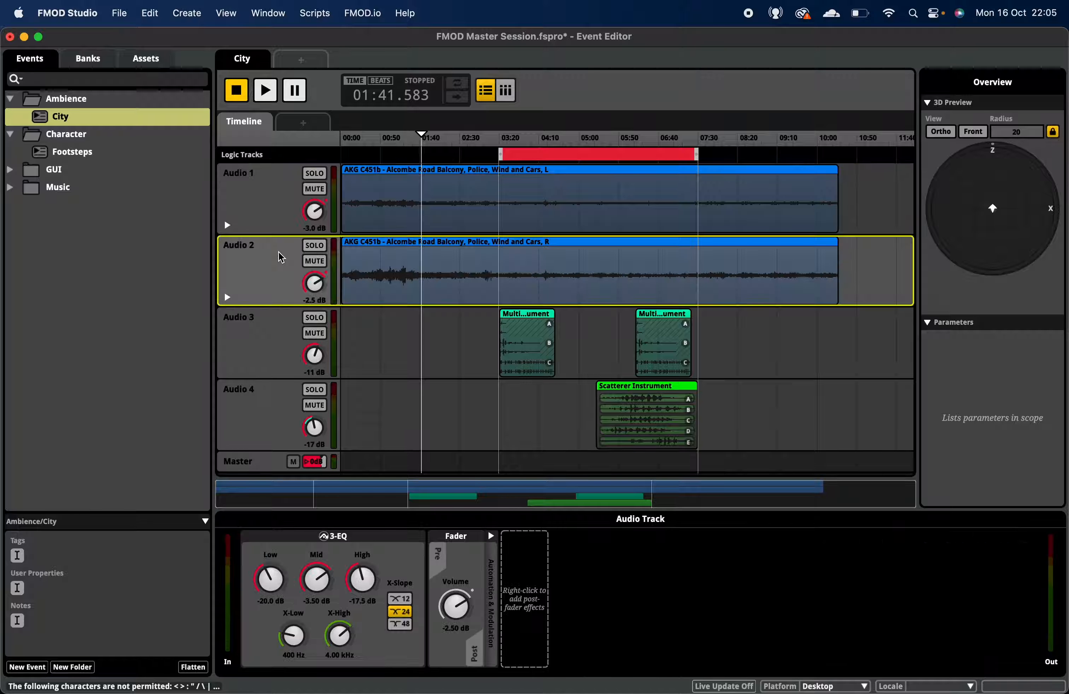
click(280, 200)
click(283, 242)
click(278, 208)
click(279, 256)
click(279, 207)
click(278, 259)
click(281, 219)
click(279, 279)
click(277, 353)
click(280, 284)
click(283, 203)
click(284, 268)
click(282, 354)
click(282, 287)
click(284, 204)
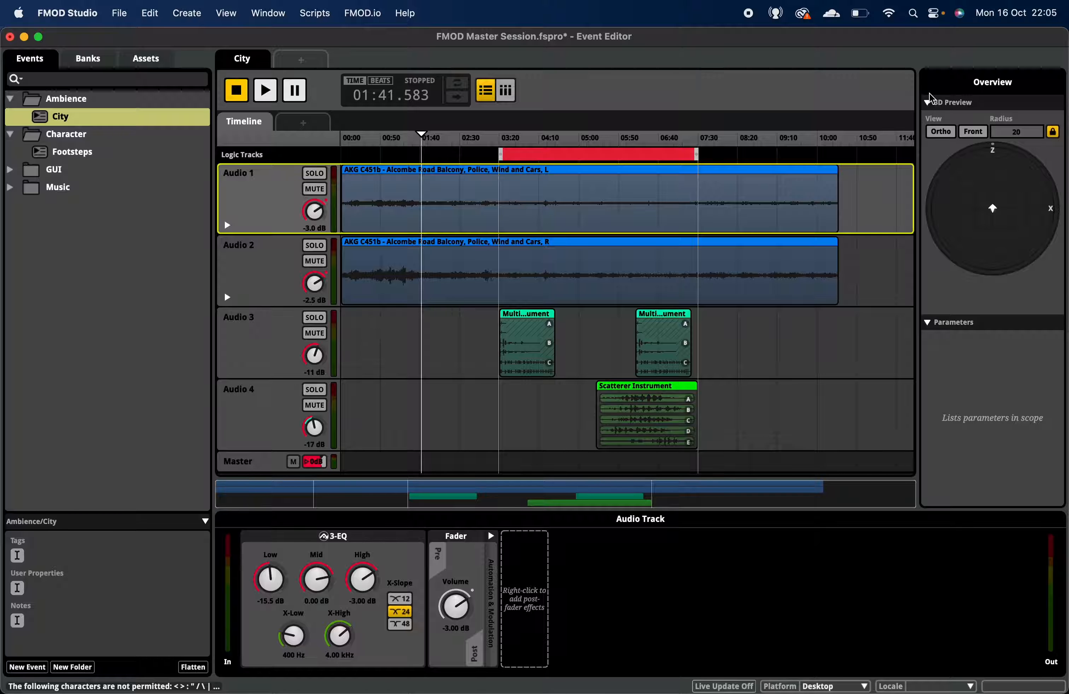
Step: Show and hide the automation of Audio 1 and compare the effect settings of Audio 1 and Audio 2
click(246, 281)
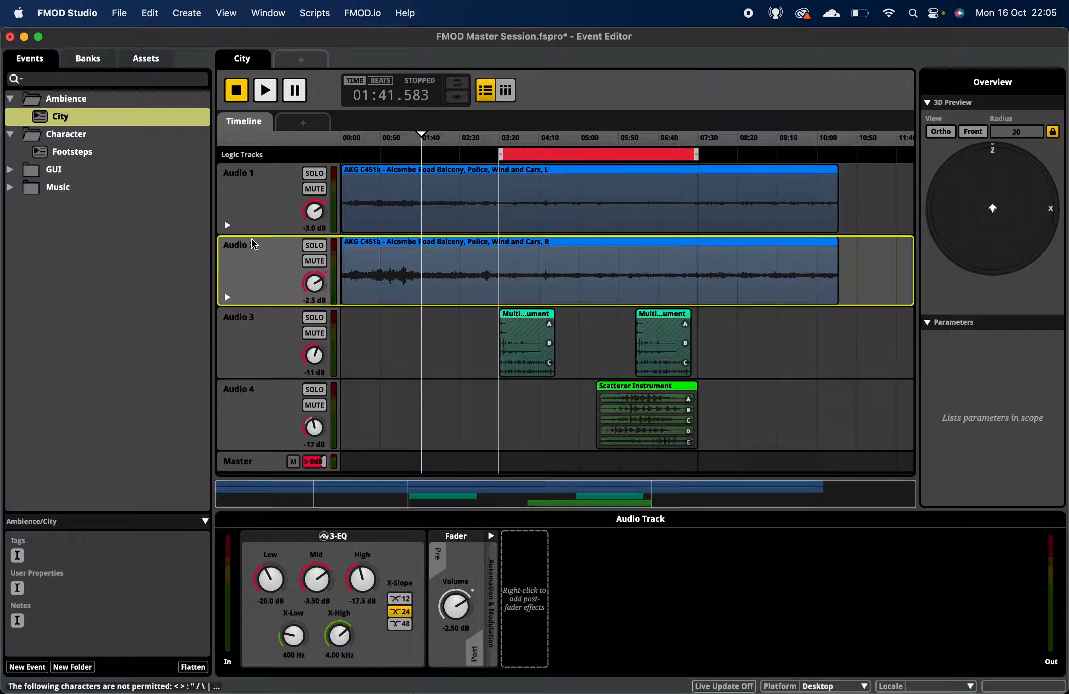
click(227, 226)
click(228, 224)
click(272, 207)
click(272, 268)
click(270, 211)
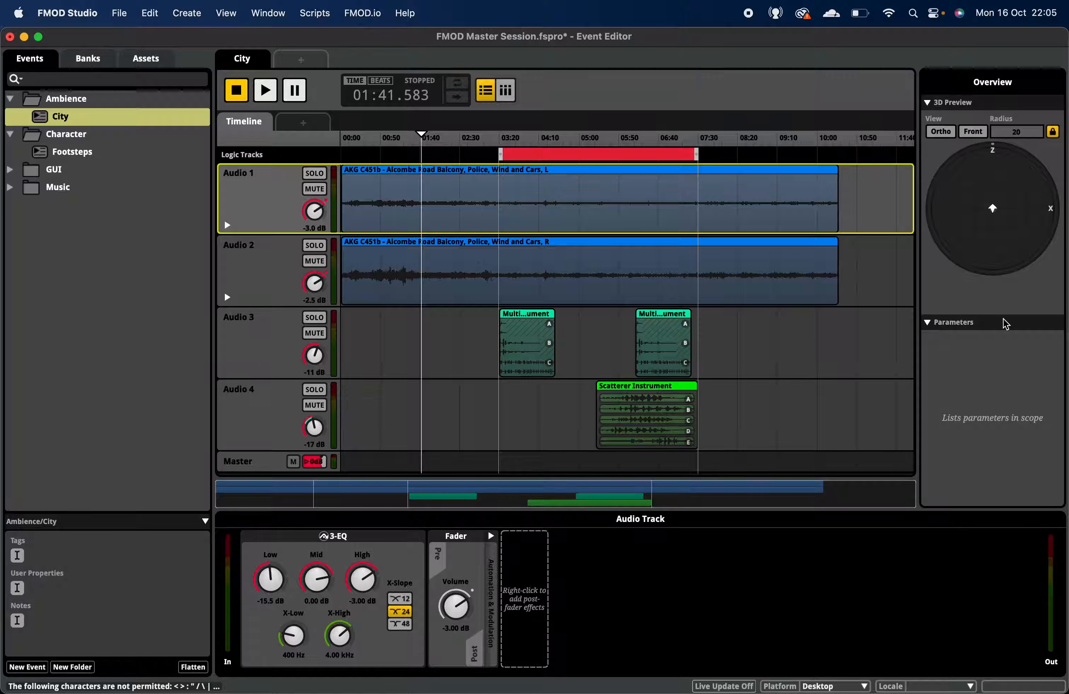
Step: Open the Footsteps event's Surface Type parameter sheet, set Surface Type to Wood and play the event
click(20, 189)
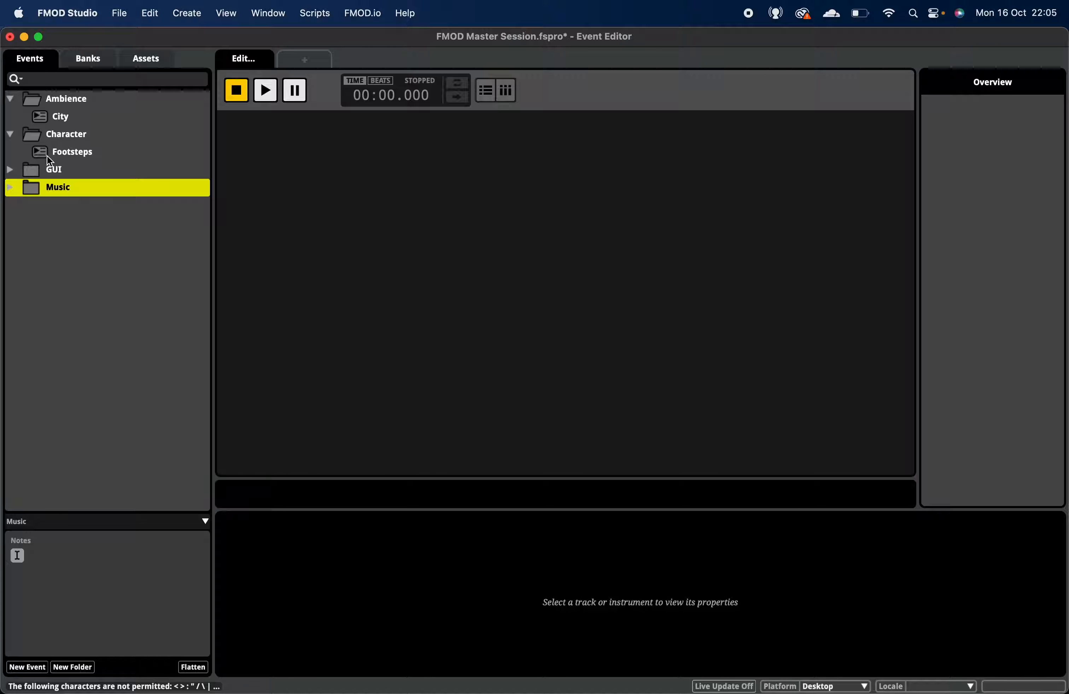
click(74, 153)
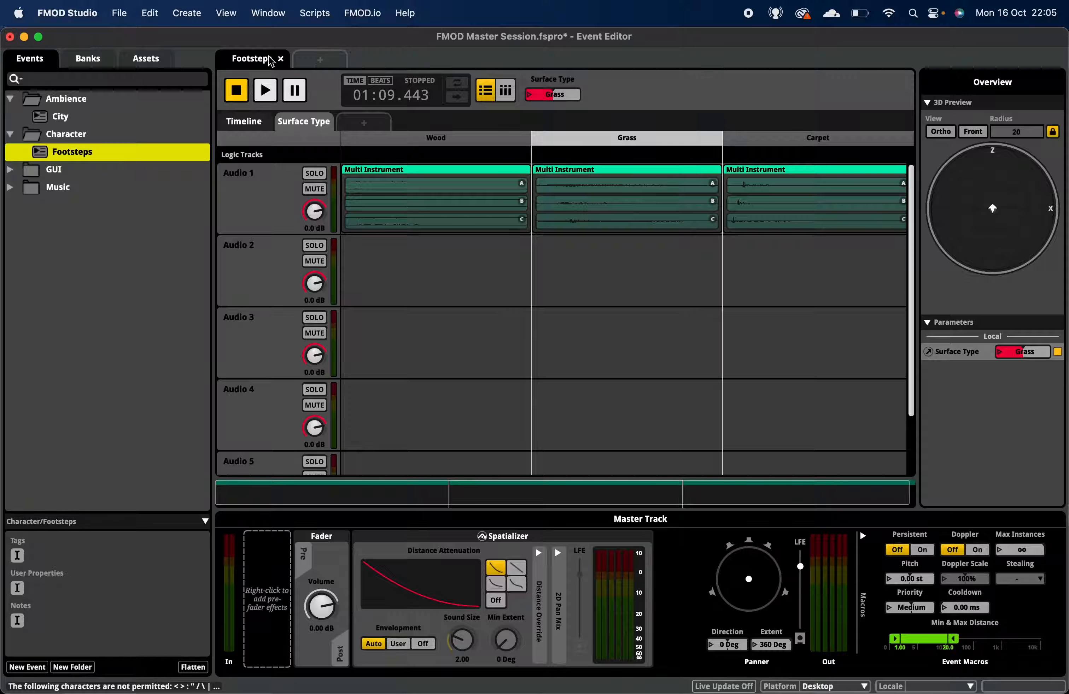
click(313, 128)
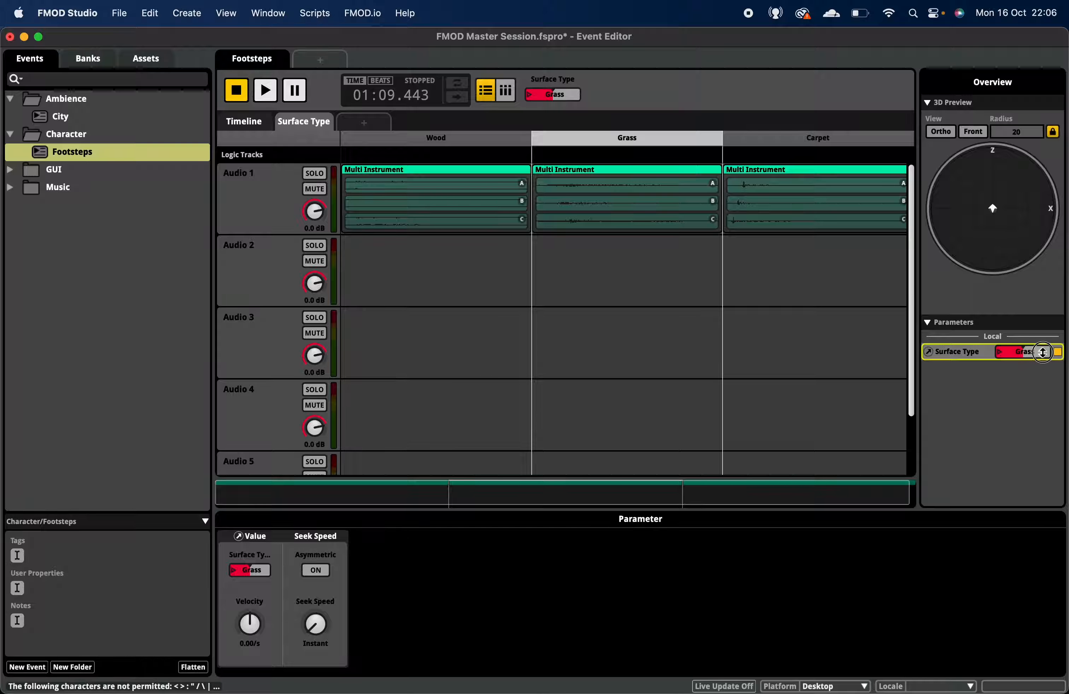
click(541, 95)
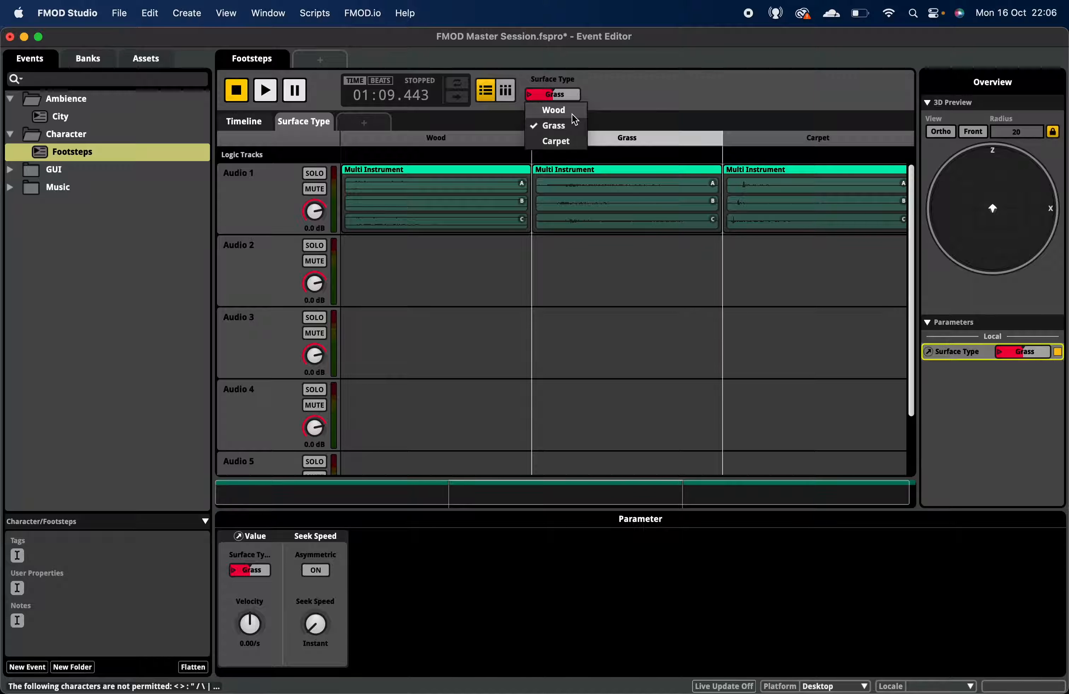
click(566, 112)
key(space)
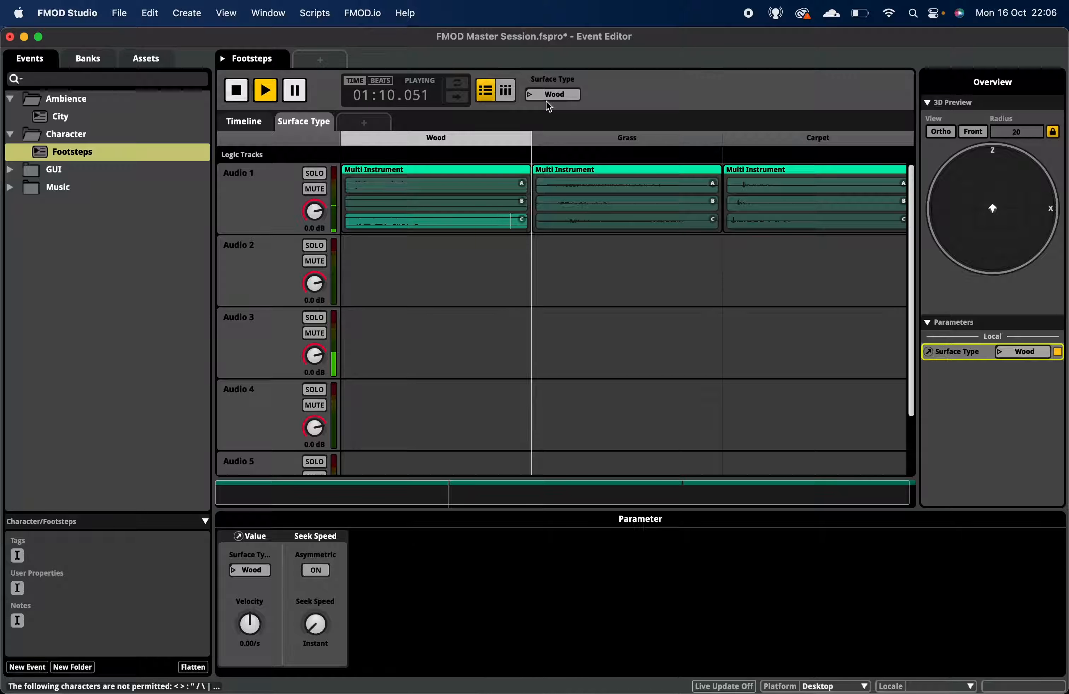
Step: Stop playback and move the footsteps clips on the Footsteps event's timeline from Audio 3 down to Audio 5
key(space)
click(250, 120)
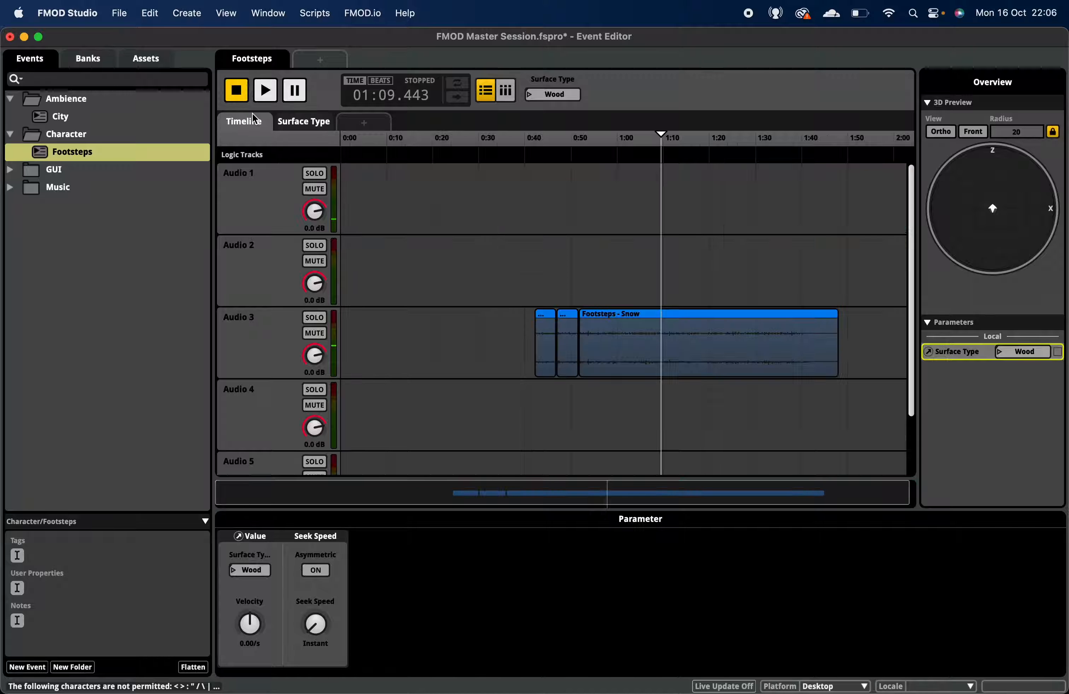
drag(515, 343, 838, 342)
drag(808, 355, 823, 456)
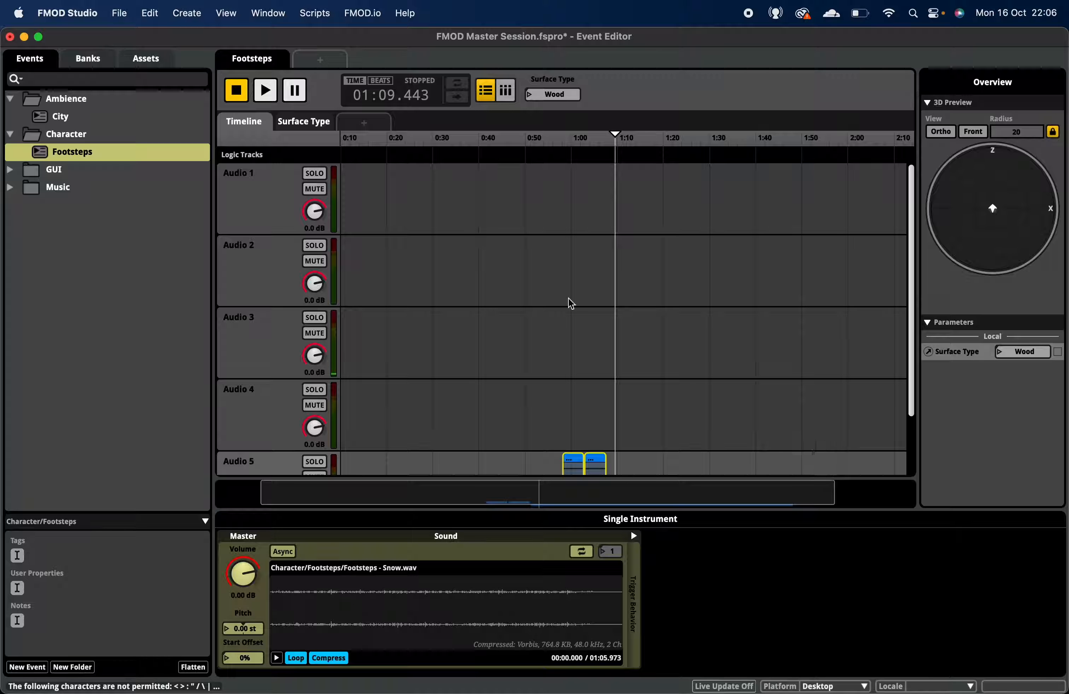
Step: Play the Footsteps event's Surface Type sheet and audition the Grass, Carpet and Wood surfaces
click(308, 121)
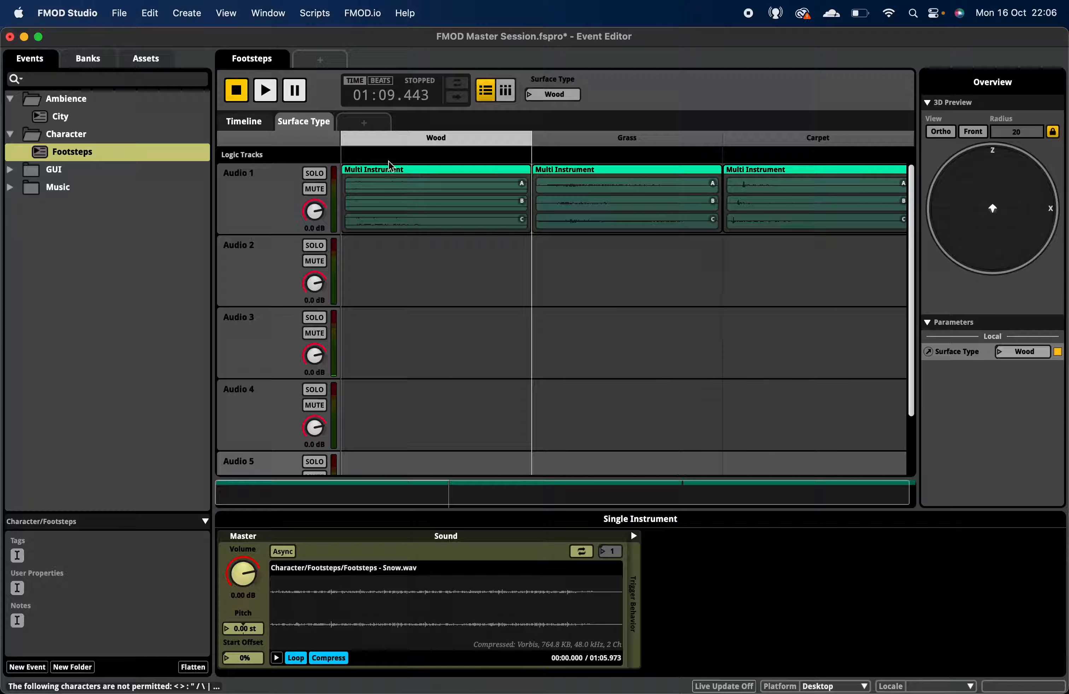
click(623, 163)
key(space)
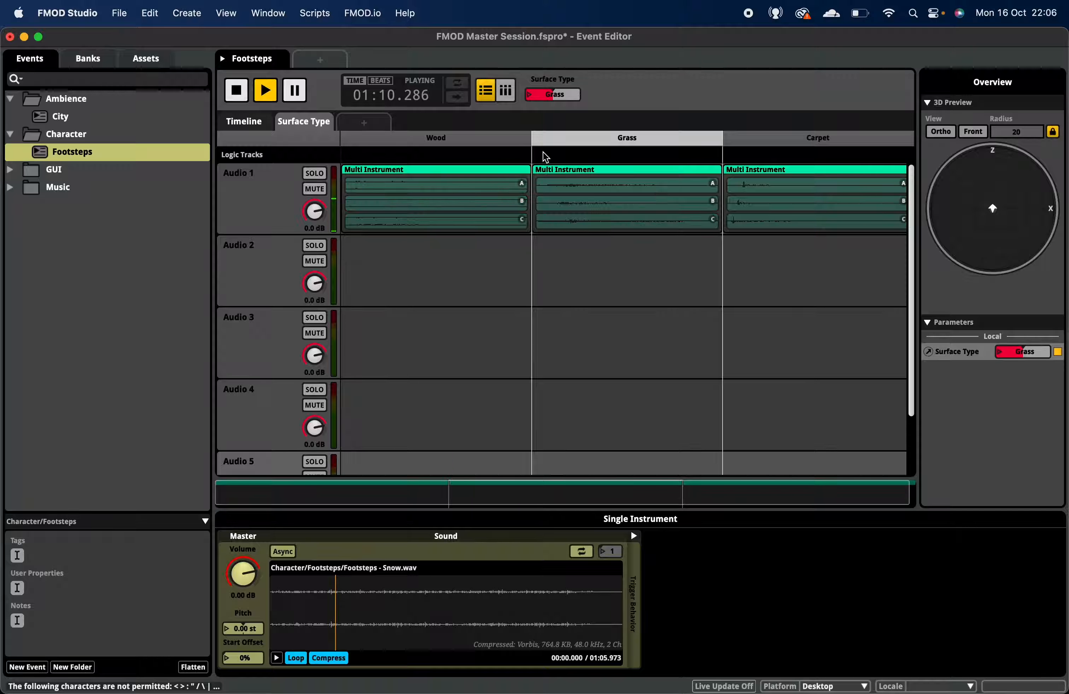
click(799, 147)
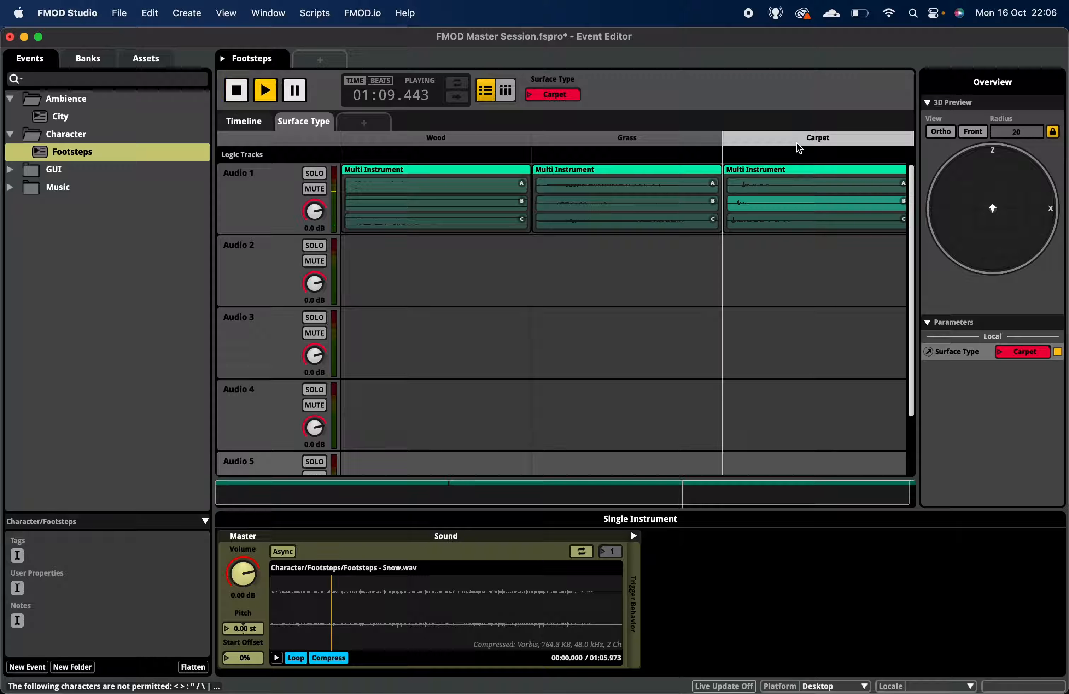
click(645, 140)
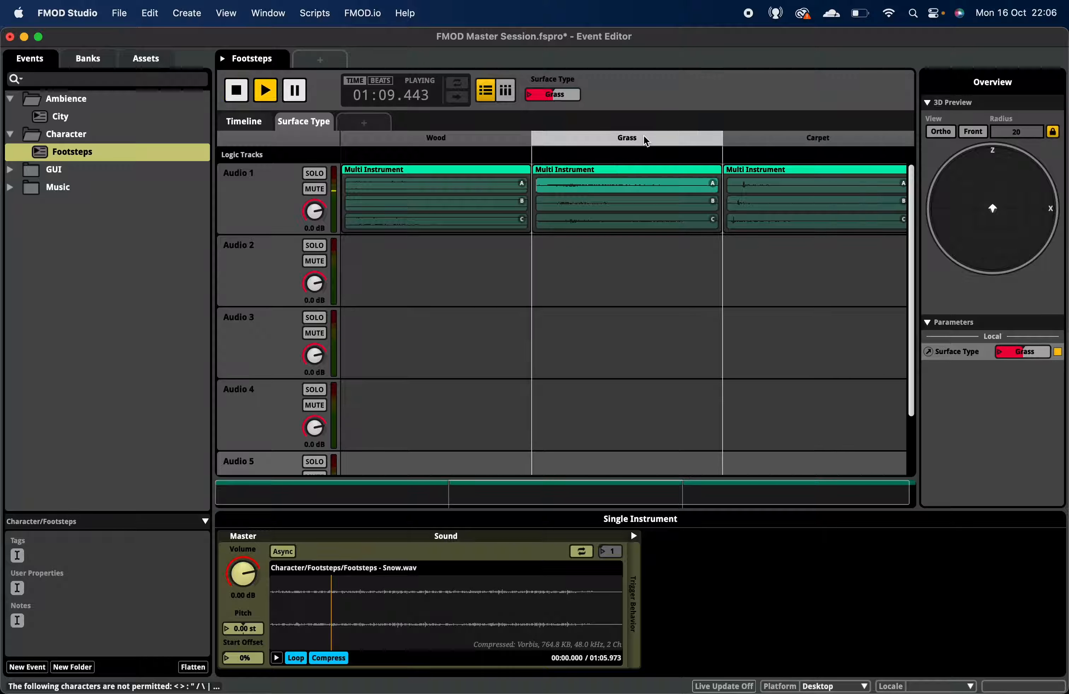
click(429, 141)
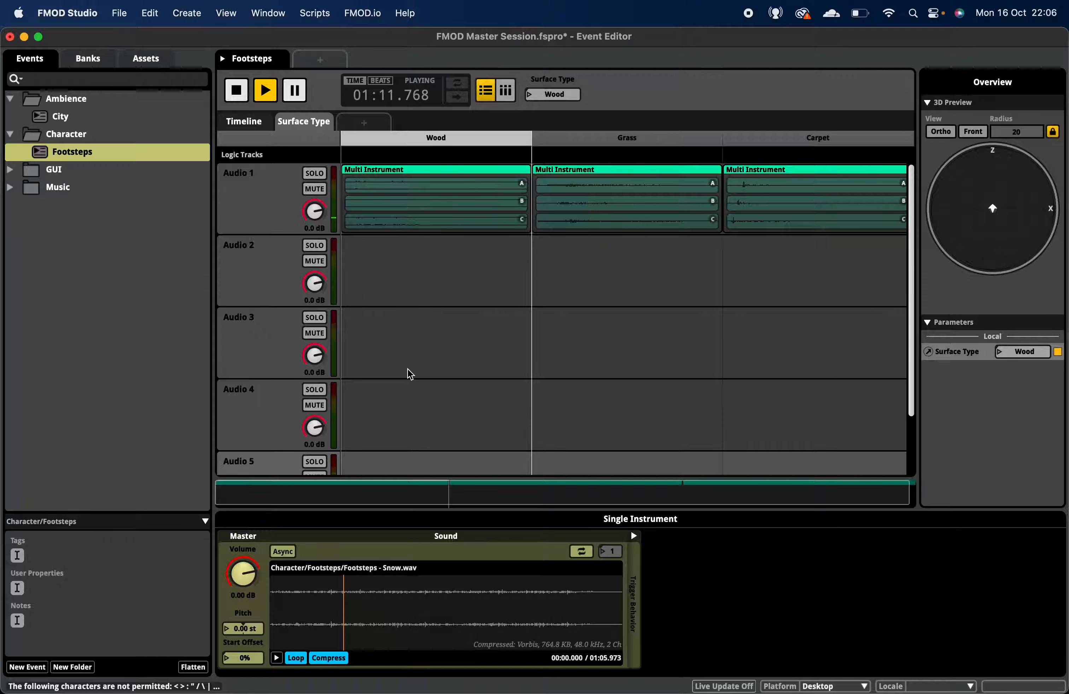
Step: Turn off looping for the Footsteps - Snow sound, stop playback and shift the timeline clips further along Audio 5
click(296, 658)
key(space)
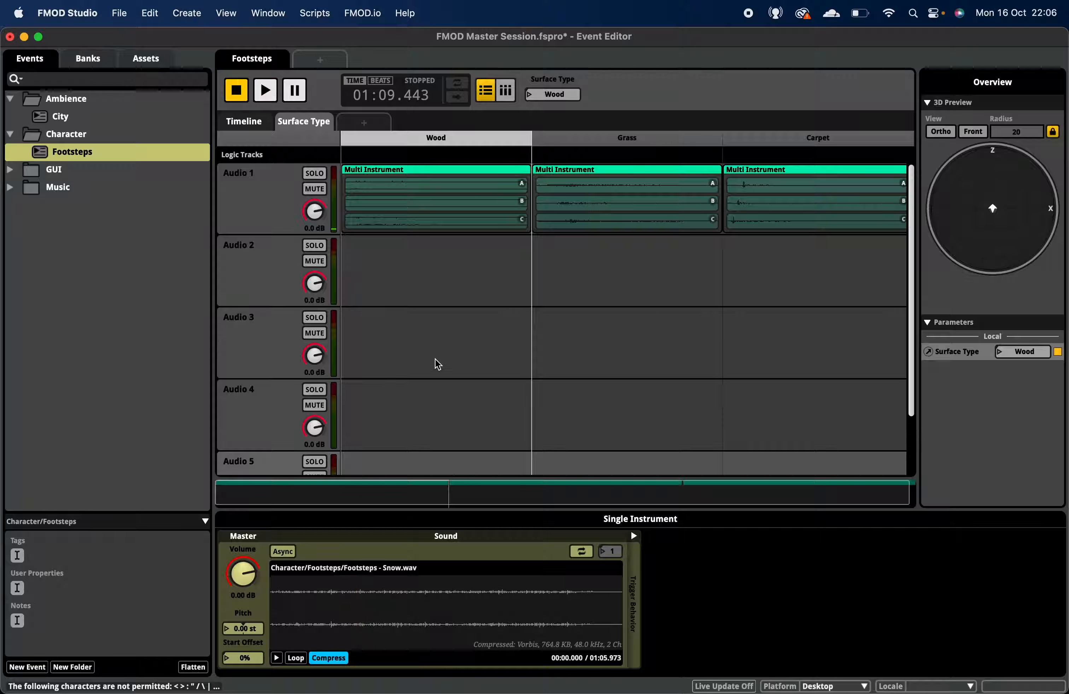
click(244, 121)
scroll(486, 236, down, 3)
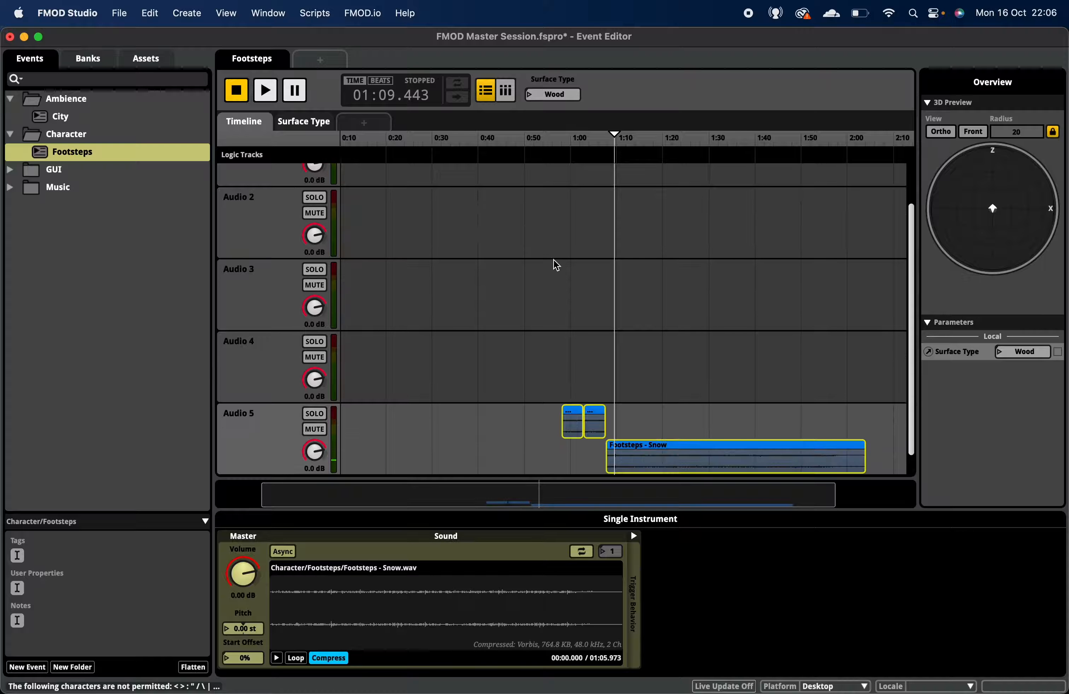
scroll(556, 265, down, 2)
drag(496, 390, 758, 437)
drag(672, 430, 818, 434)
Step: Replay the Footsteps event from Wood, compare it with Grass and Carpet, return to Wood and stop playback
click(311, 122)
click(431, 143)
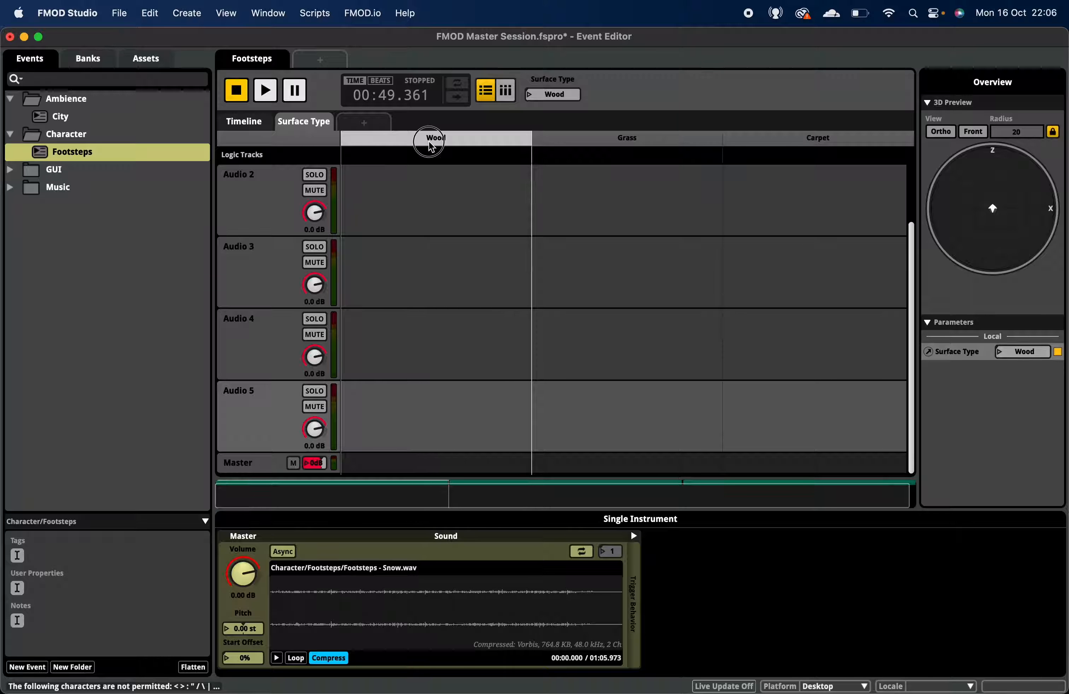
scroll(379, 131, up, 2)
scroll(468, 182, up, 3)
key(space)
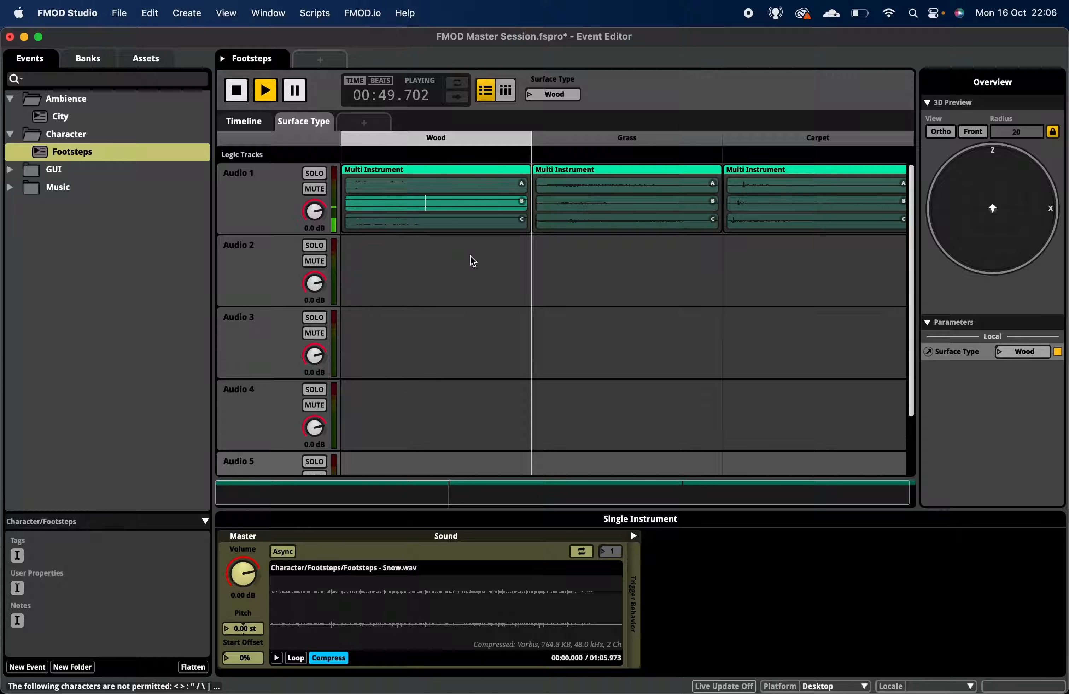
click(628, 136)
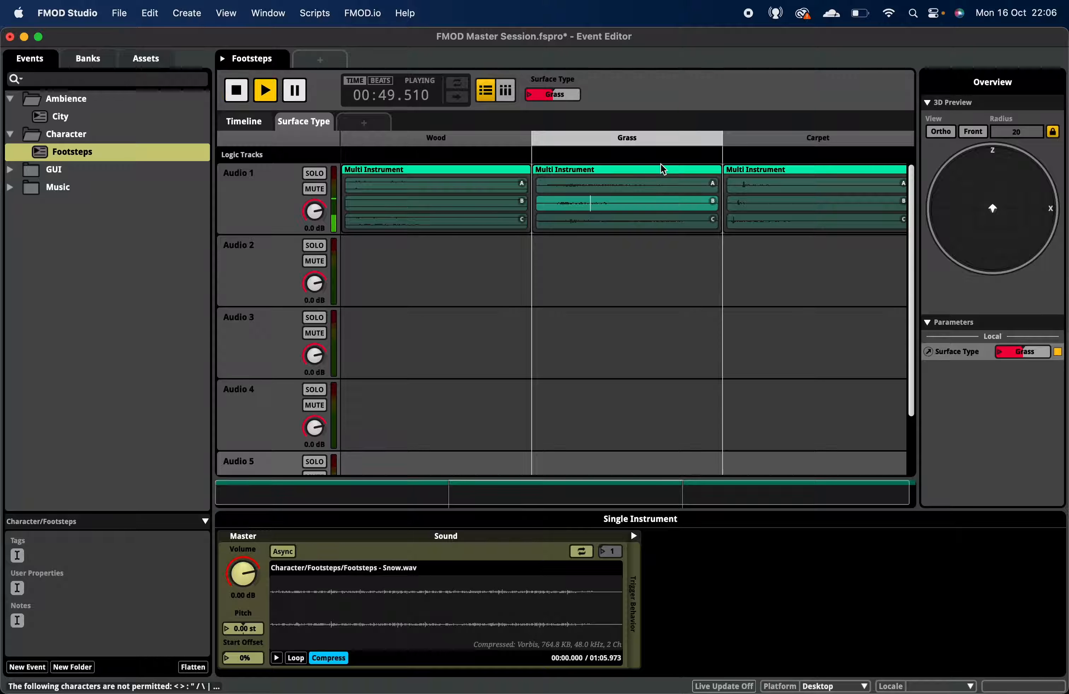
click(796, 141)
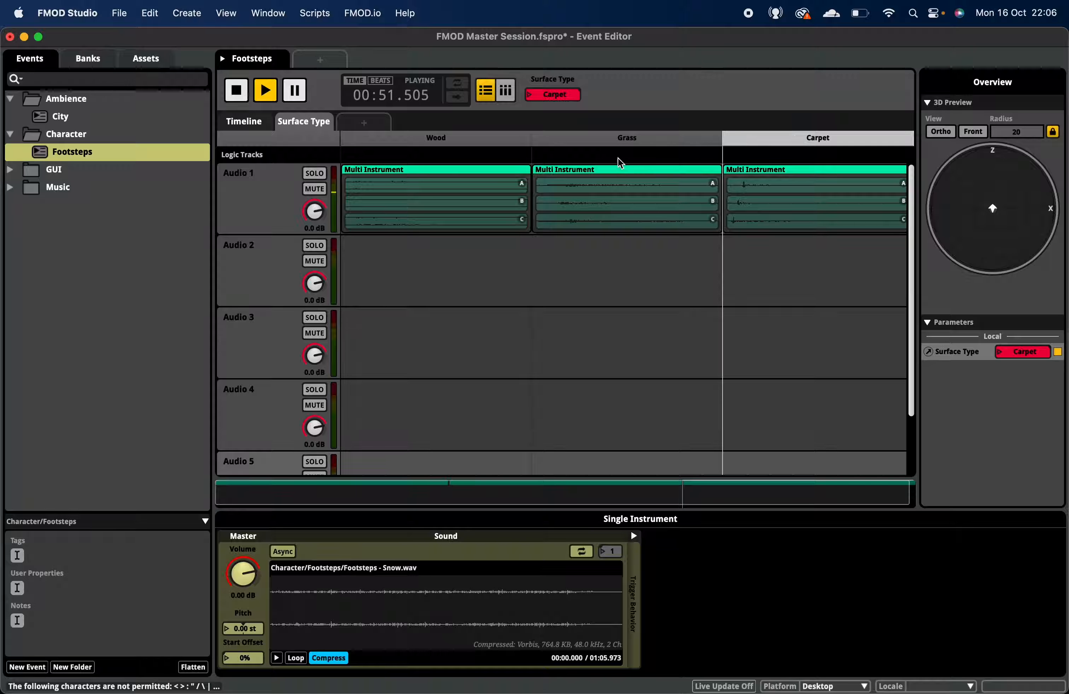
click(627, 140)
click(481, 142)
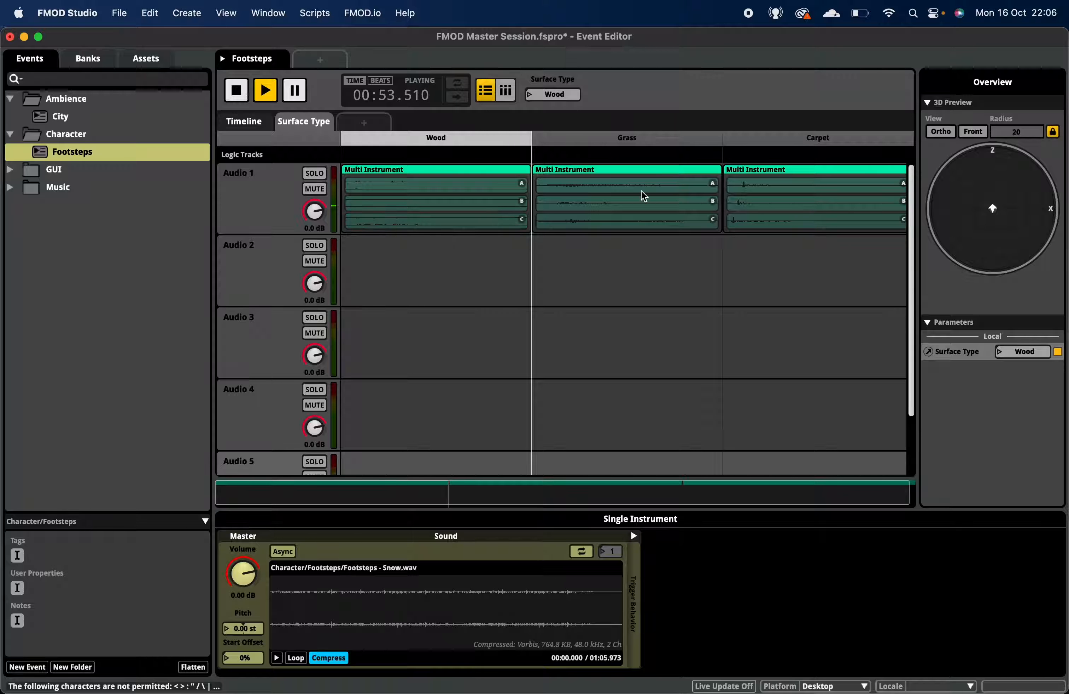
key(space)
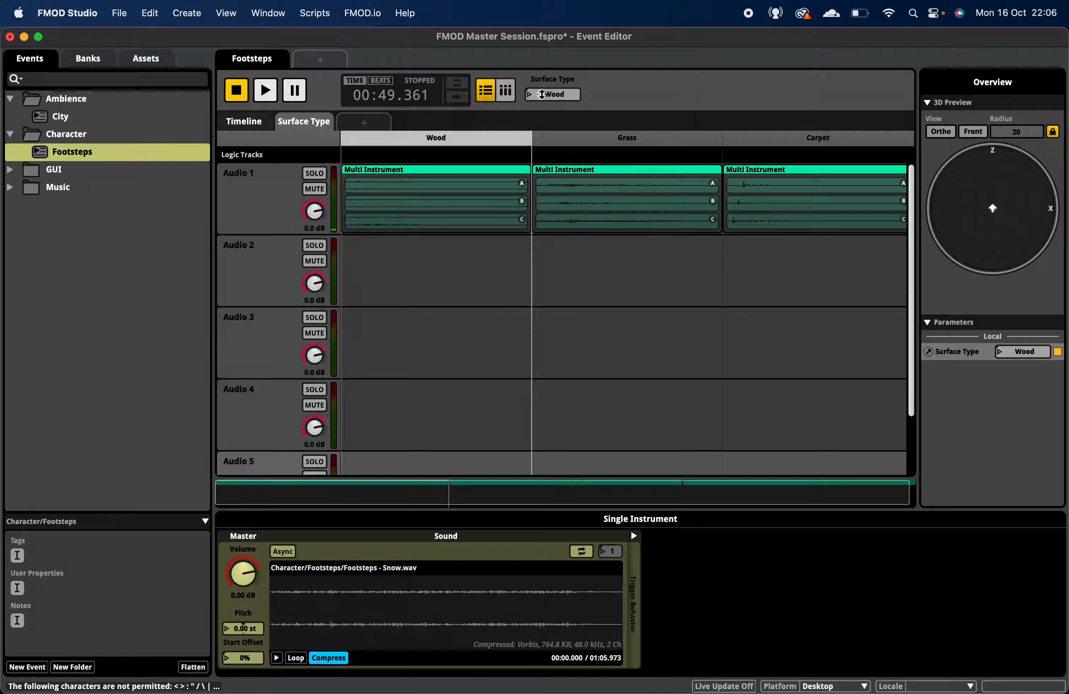
Step: Delete Parameter 1 from the parameter presets in the Preset Browser, inspect the Surface Type preset and close the browser
click(268, 13)
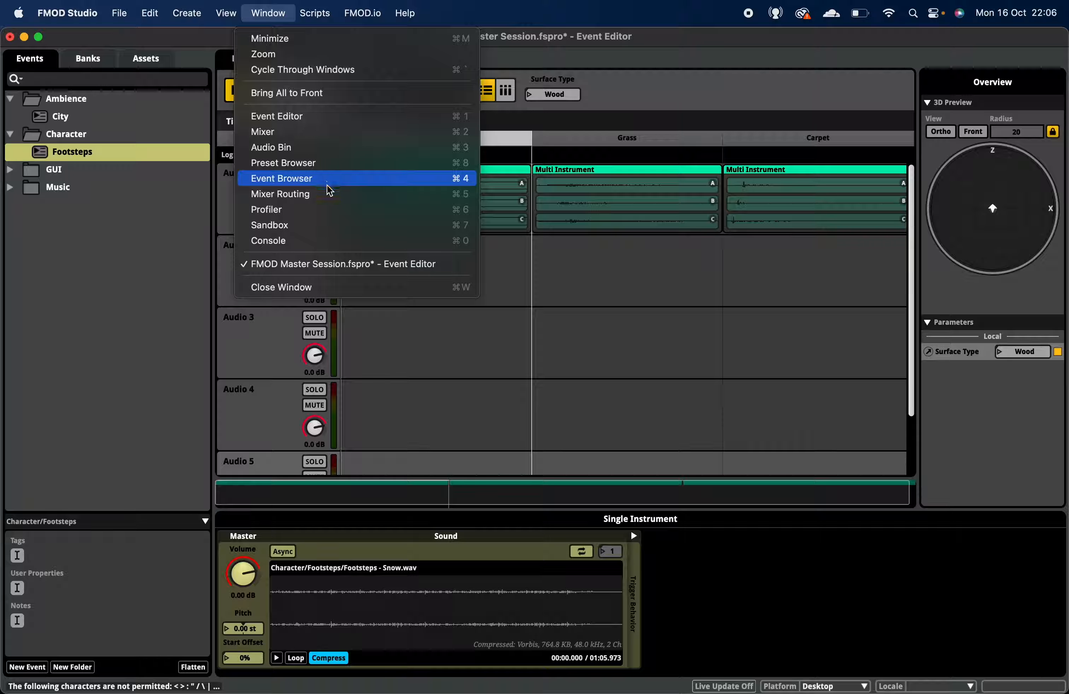
click(324, 165)
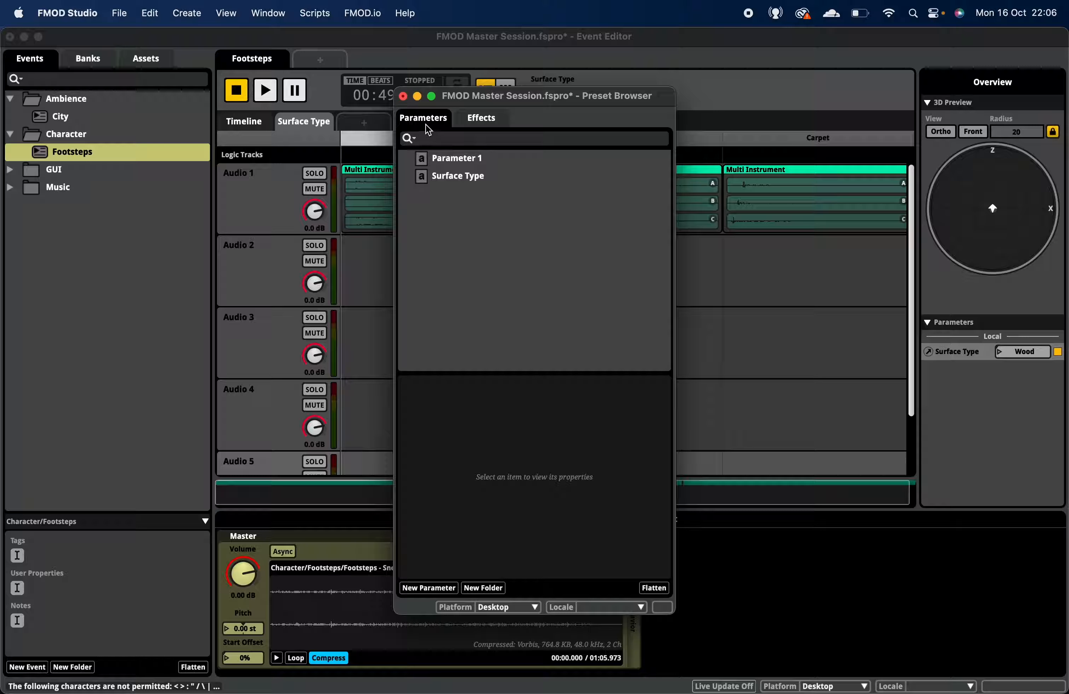
click(463, 125)
click(442, 124)
click(459, 162)
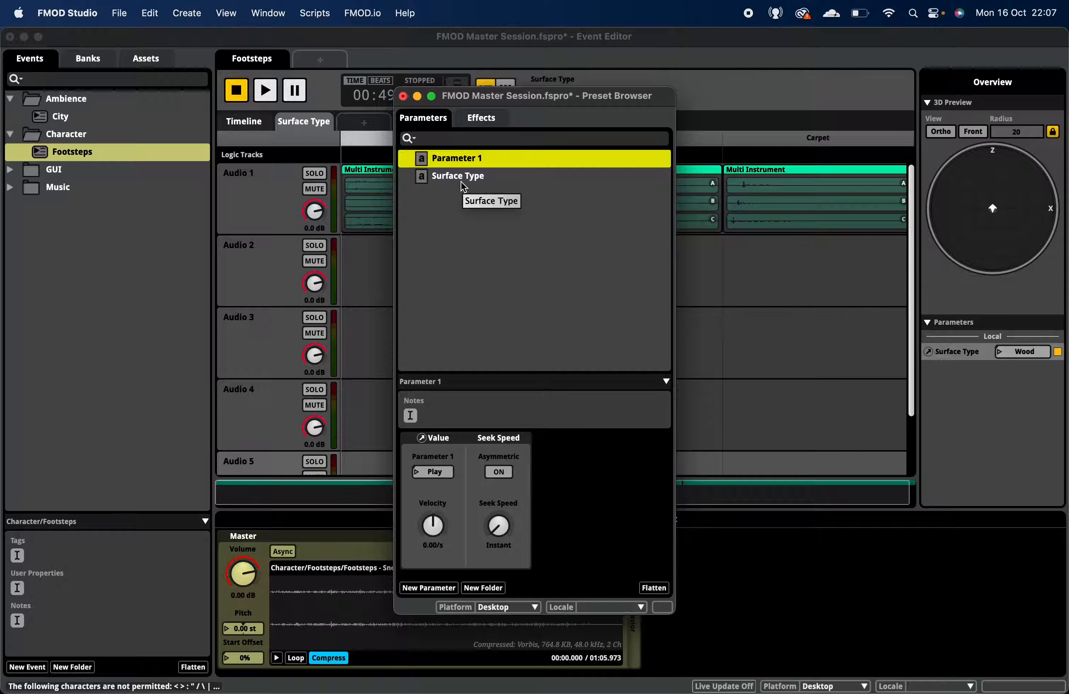
key(BackSpace)
click(639, 392)
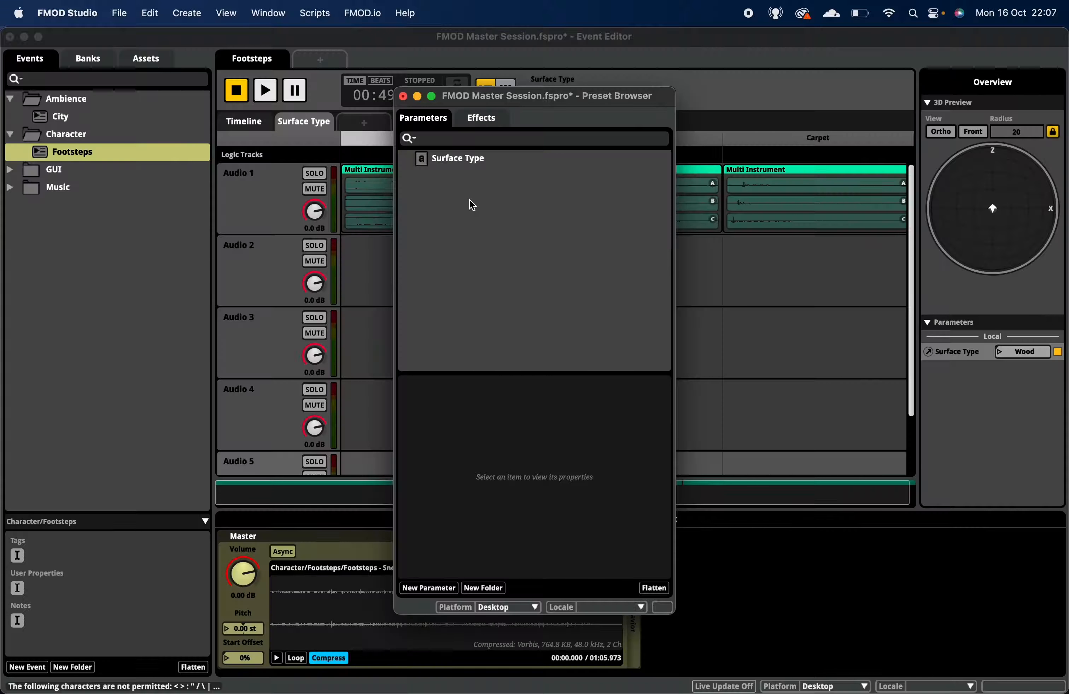
click(442, 153)
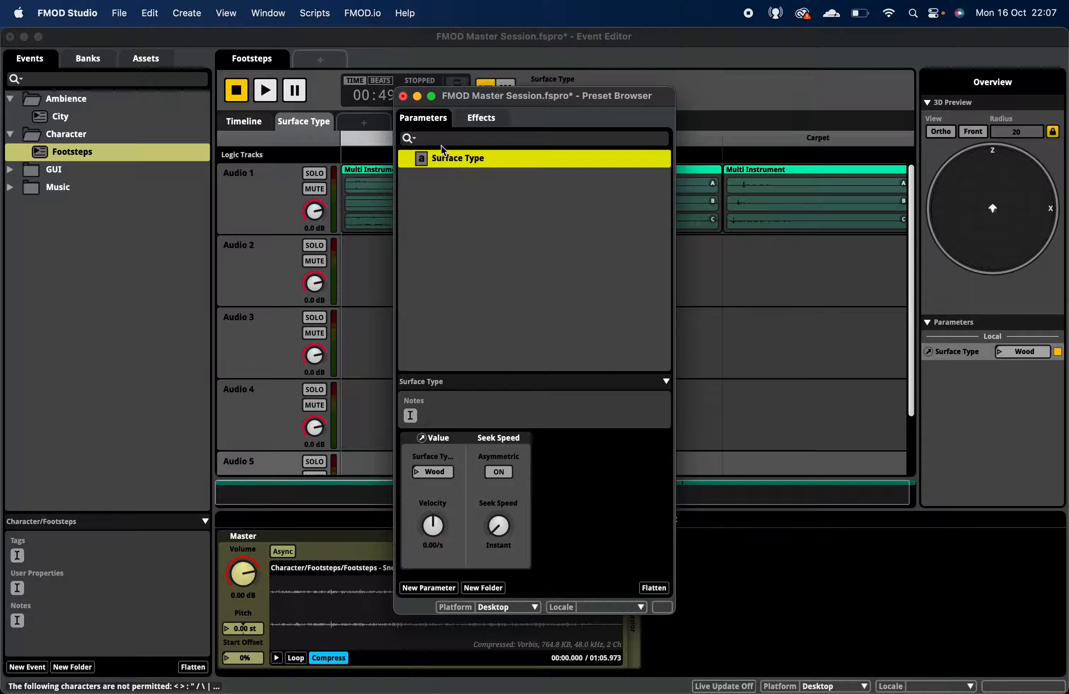
click(403, 96)
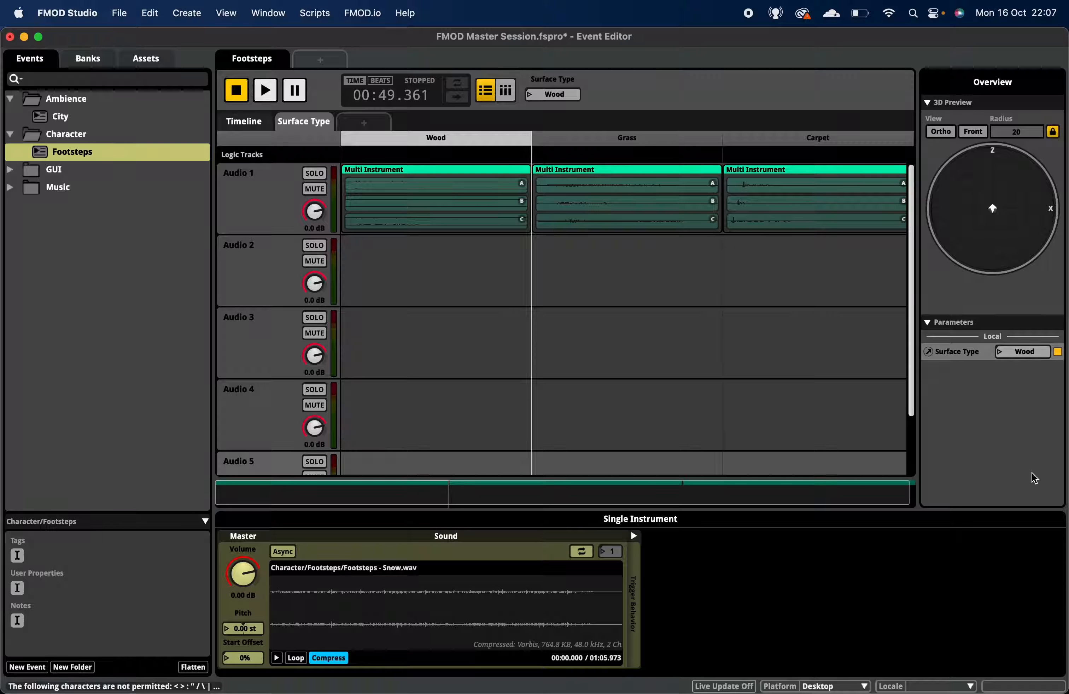
Step: View the City event, expand the GUI folder and open its Menu event
click(90, 116)
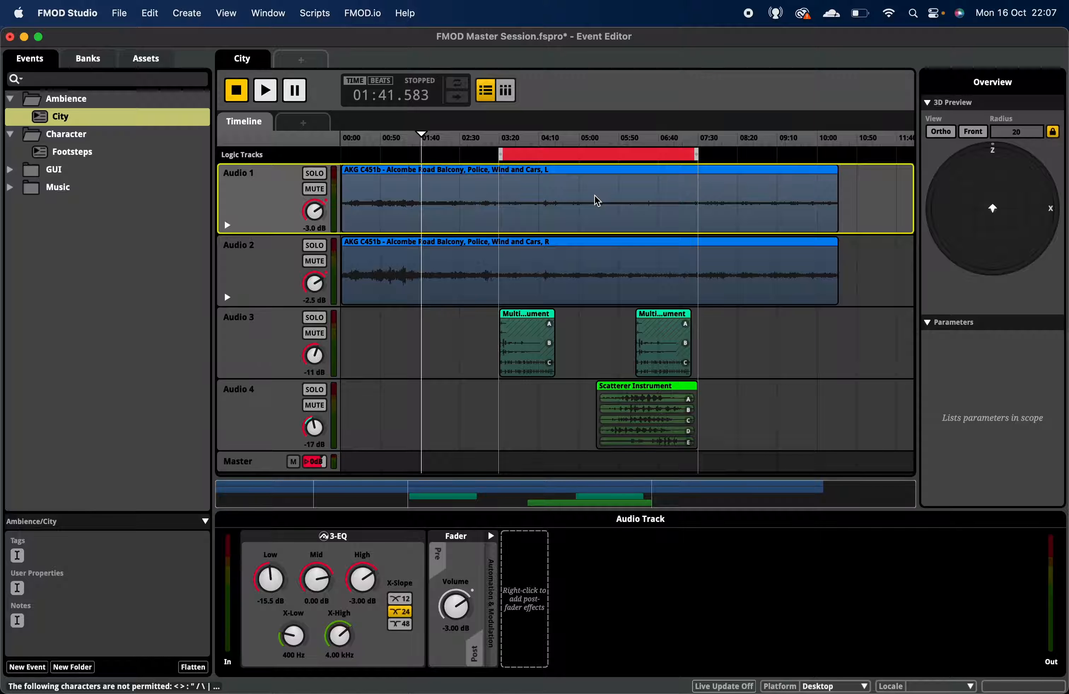
click(13, 171)
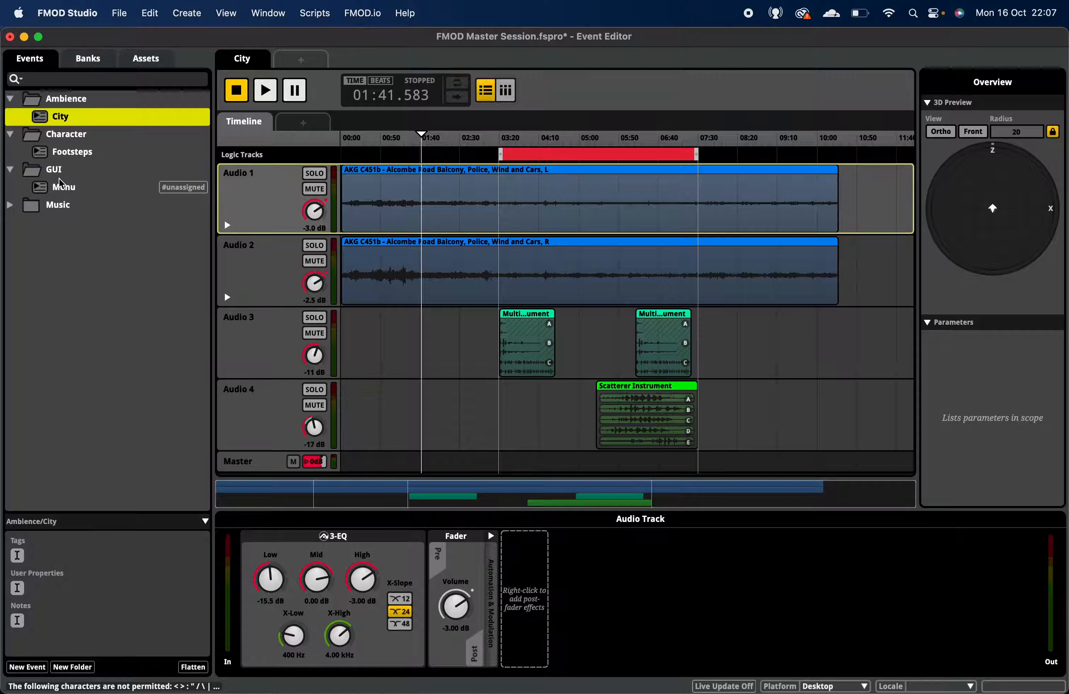
click(76, 188)
Step: Set the Footsteps event's Surface Type to Grass and then Carpet, and inspect the playlist of the Grass multi instrument
click(89, 155)
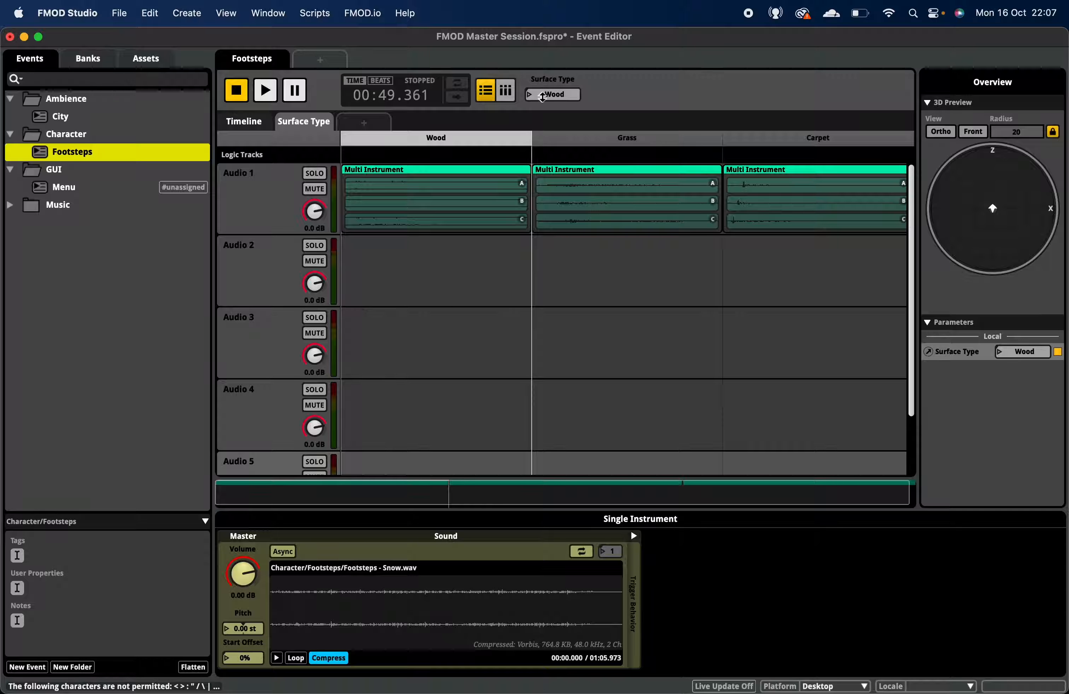
click(534, 97)
click(531, 100)
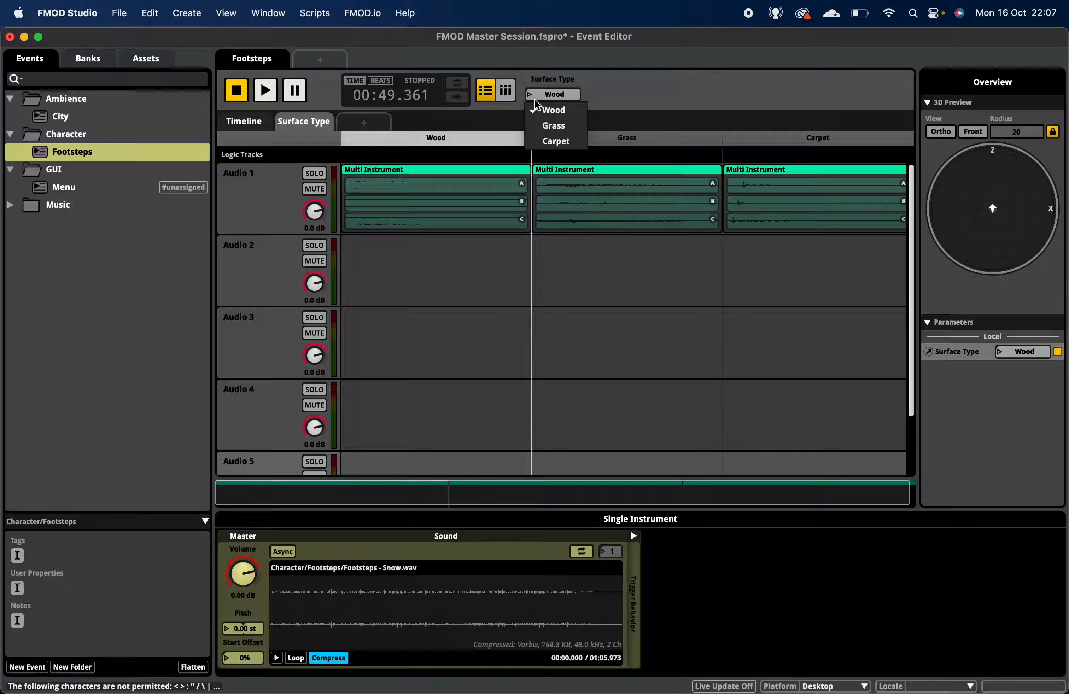
click(554, 127)
click(531, 99)
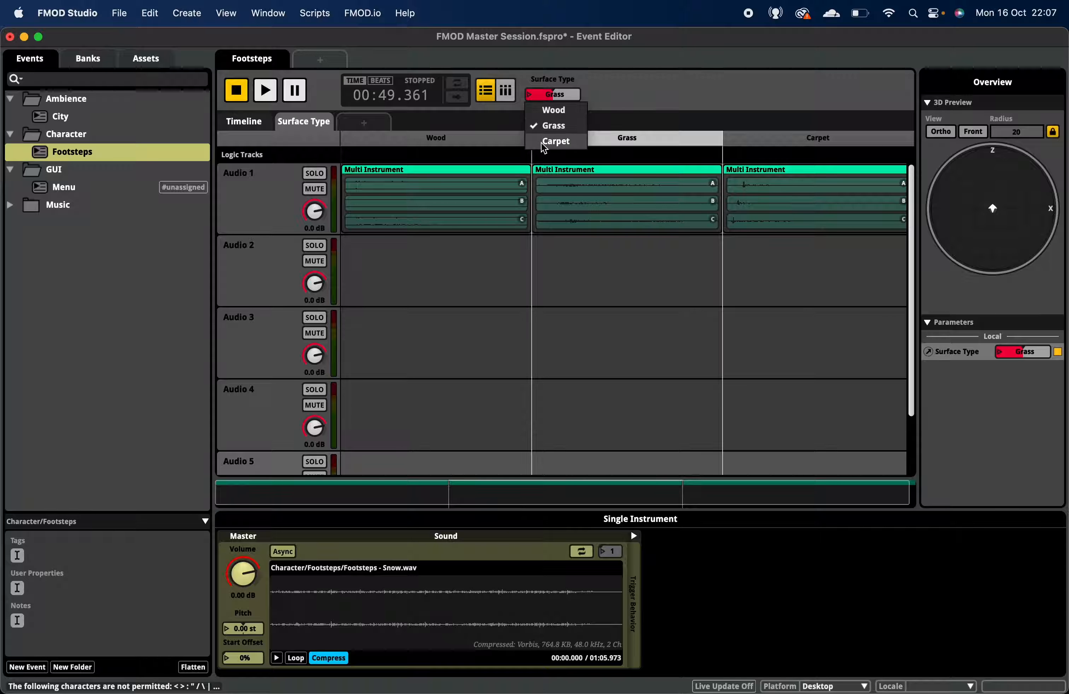
click(555, 141)
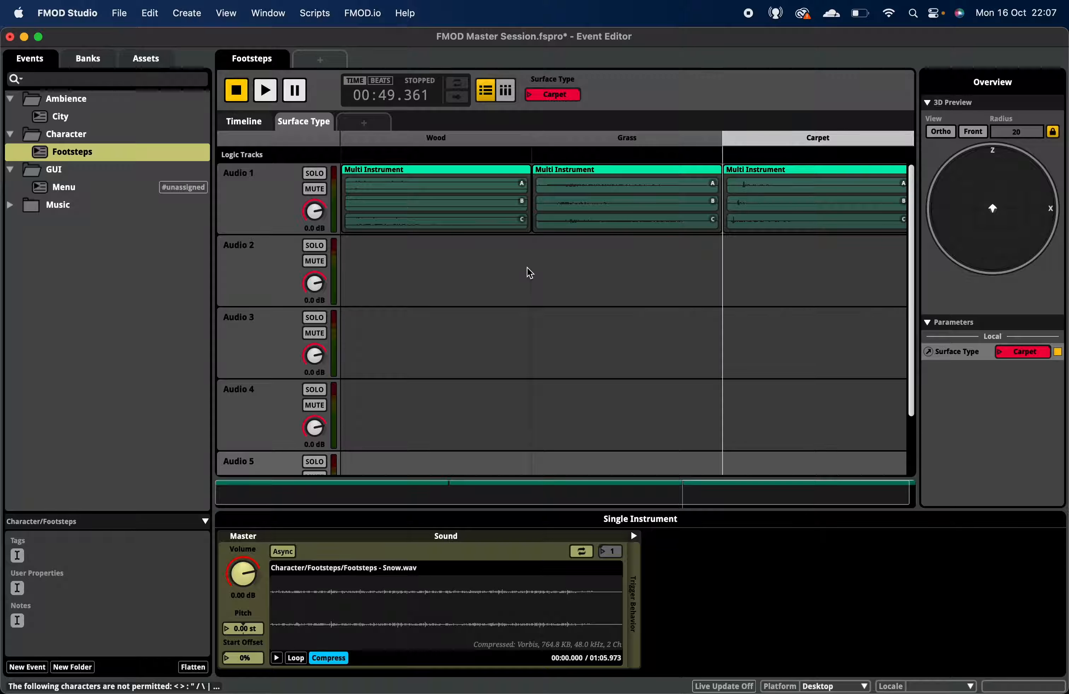
click(575, 211)
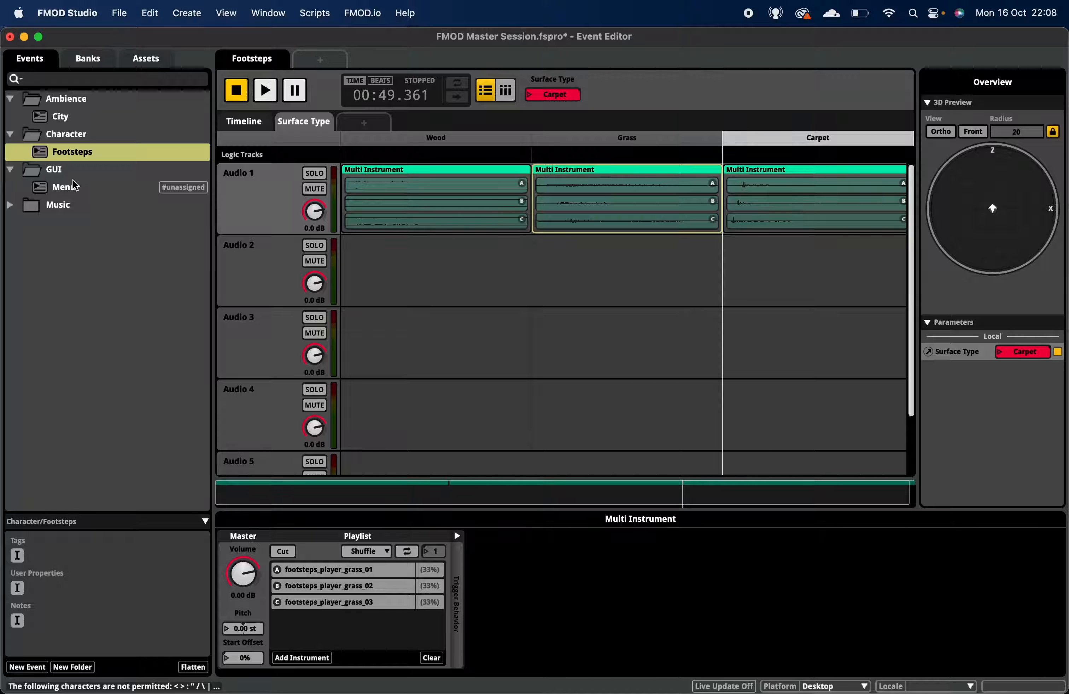
Step: Create a new 2D timeline event outside the existing event folders
click(88, 118)
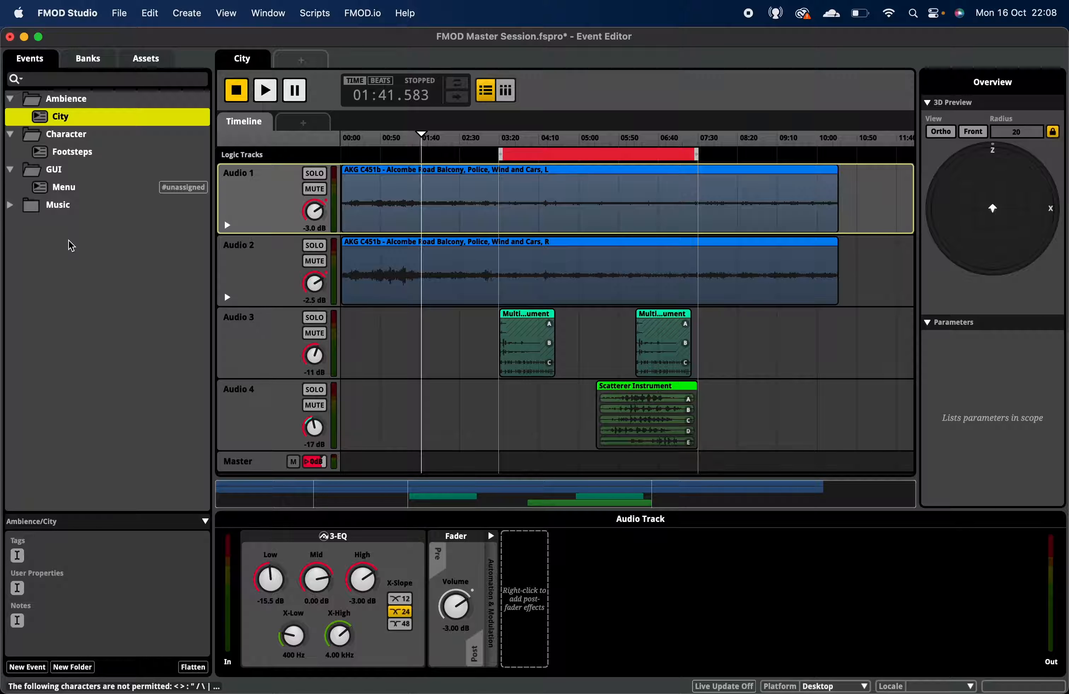
click(68, 269)
right_click(68, 269)
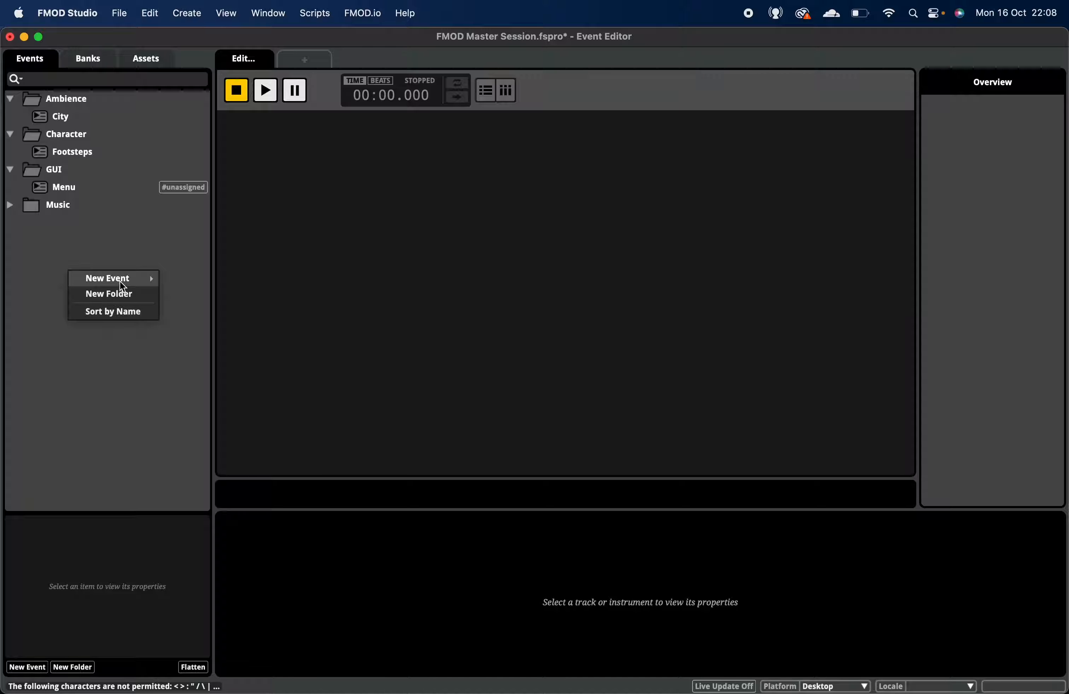
mouse_move(120, 280)
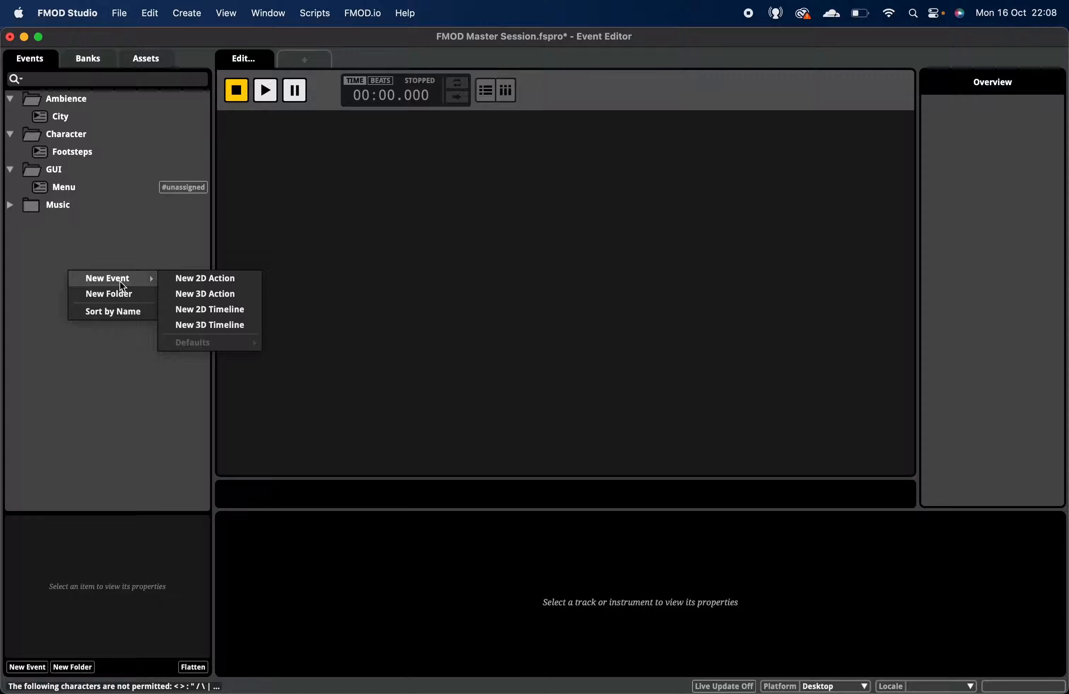
click(233, 309)
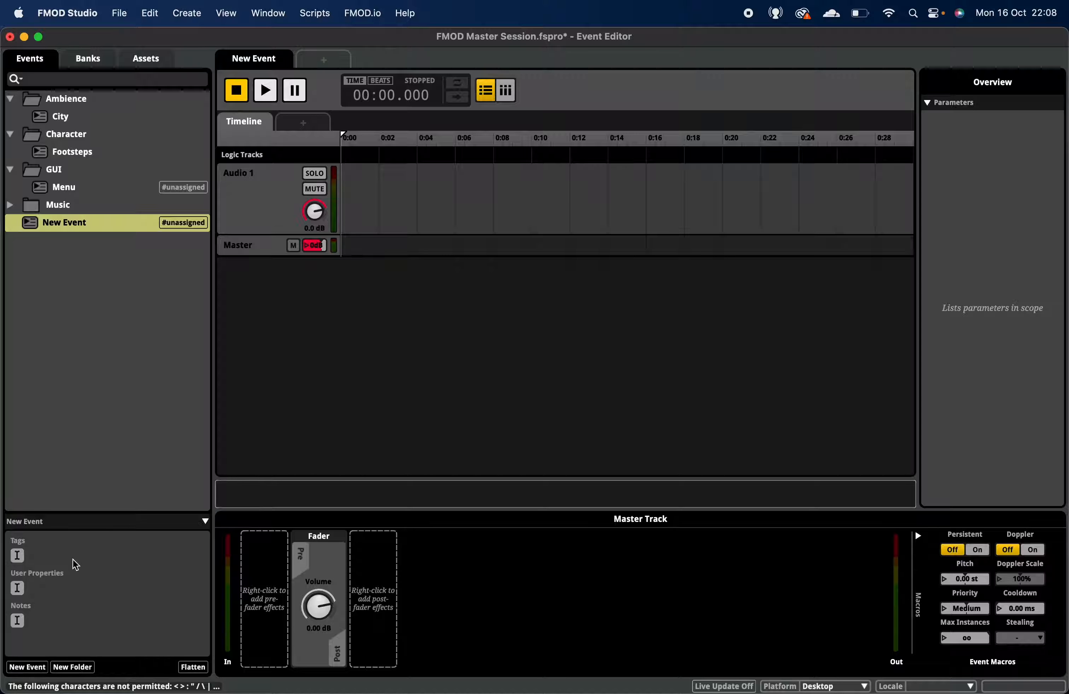
Step: Add an FMOD Spatializer effect after the fader on the new event's master track
right_click(428, 577)
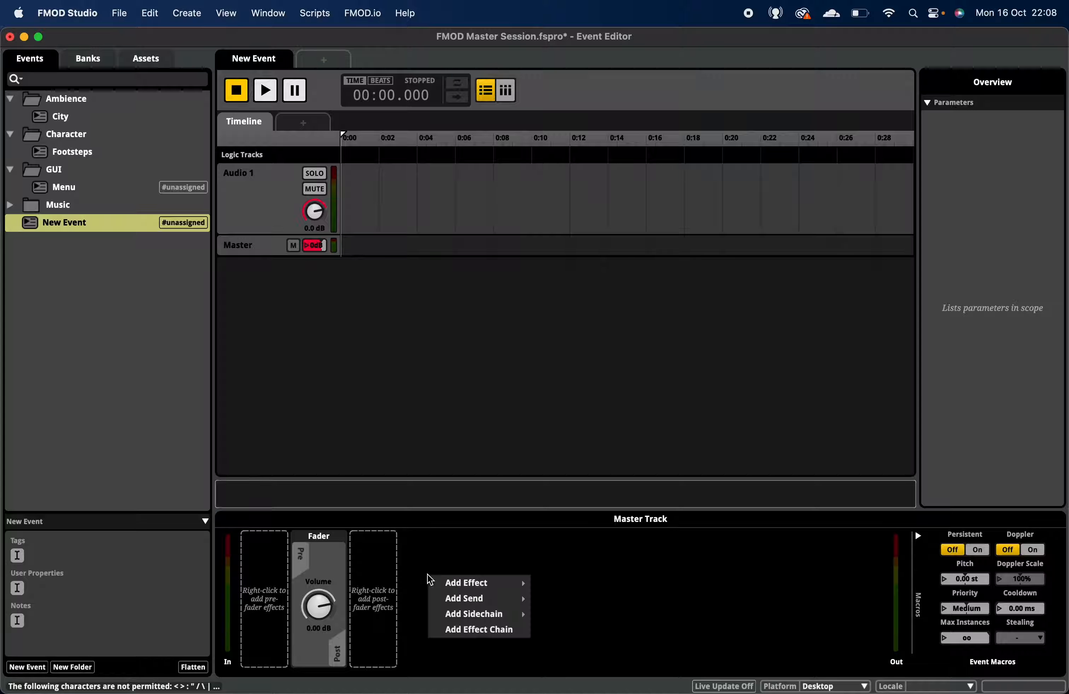
mouse_move(452, 588)
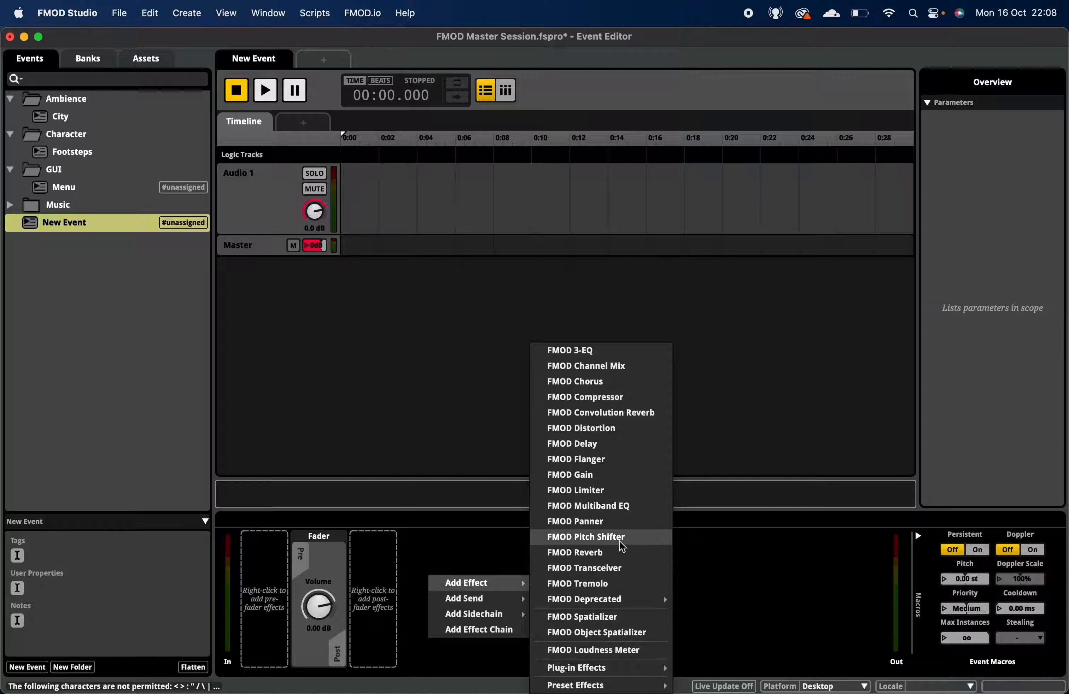
click(620, 621)
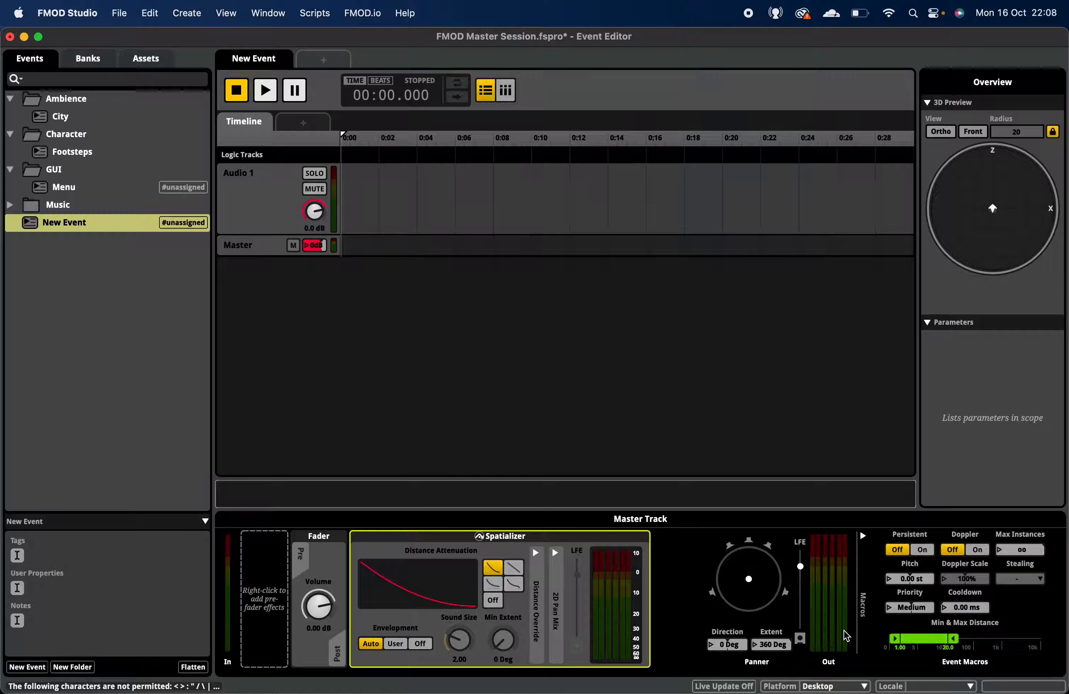
Step: Move the new event's panner to 37° direction and 352° extent, and shift the 3D preview marker slightly forward
mouse_move(749, 580)
mouse_down()
mouse_move(766, 566)
mouse_move(745, 555)
mouse_move(733, 588)
mouse_move(768, 577)
mouse_move(756, 580)
mouse_up()
mouse_move(993, 211)
mouse_down()
mouse_move(1004, 197)
mouse_move(991, 204)
mouse_move(1003, 212)
mouse_move(1000, 201)
mouse_move(990, 211)
mouse_move(1000, 199)
mouse_move(1001, 213)
mouse_move(992, 208)
mouse_up()
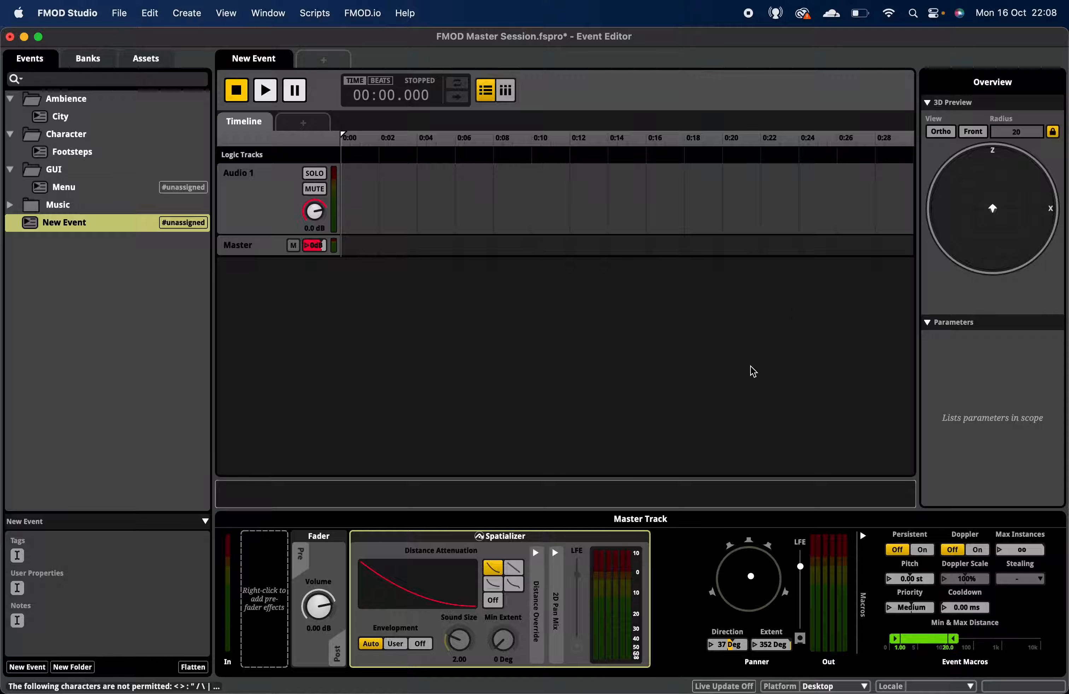
mouse_move(995, 209)
mouse_down()
mouse_move(970, 200)
mouse_move(1011, 208)
mouse_move(988, 182)
mouse_move(993, 205)
mouse_up()
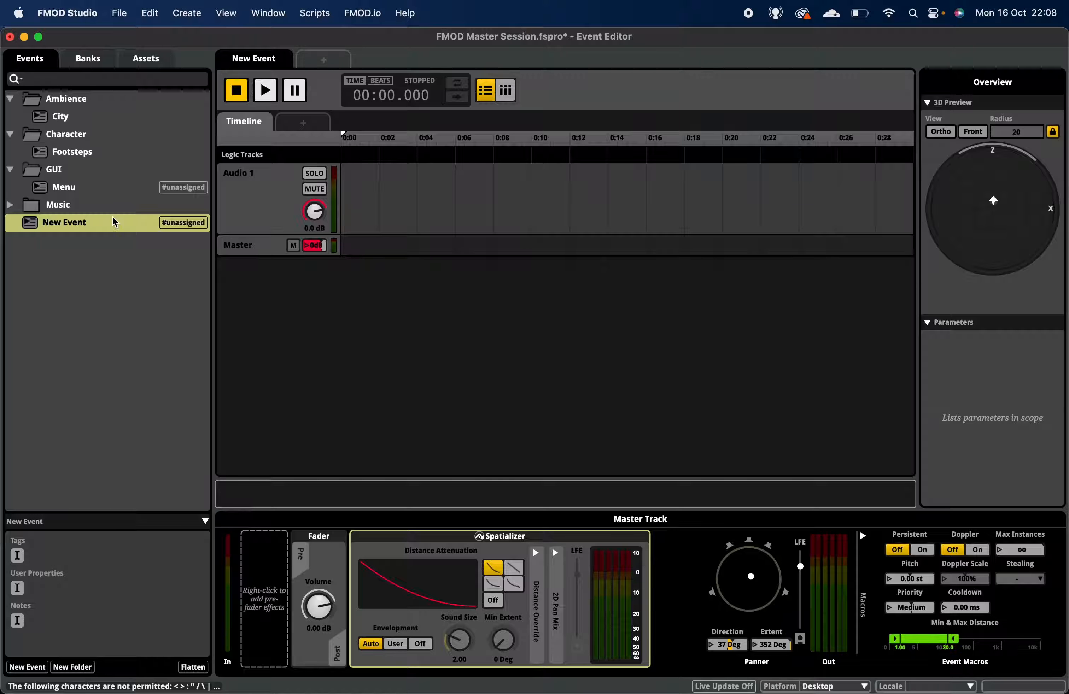
Step: Set the Footsteps event's Surface Type to Grass and return to the New Event
click(84, 152)
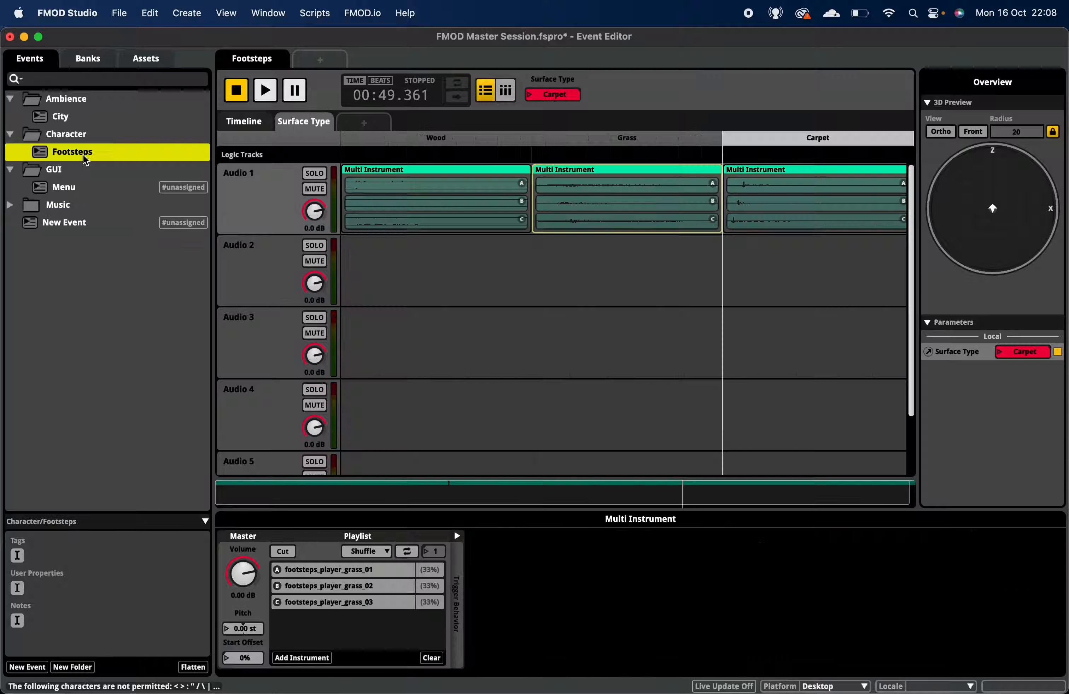
click(673, 139)
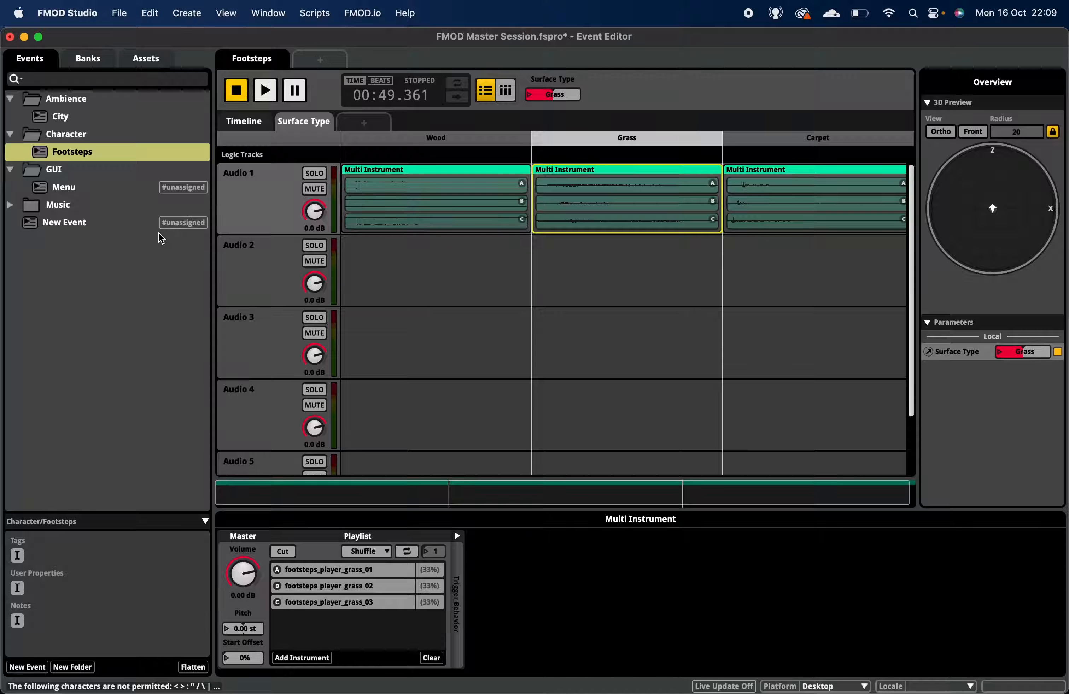
click(112, 225)
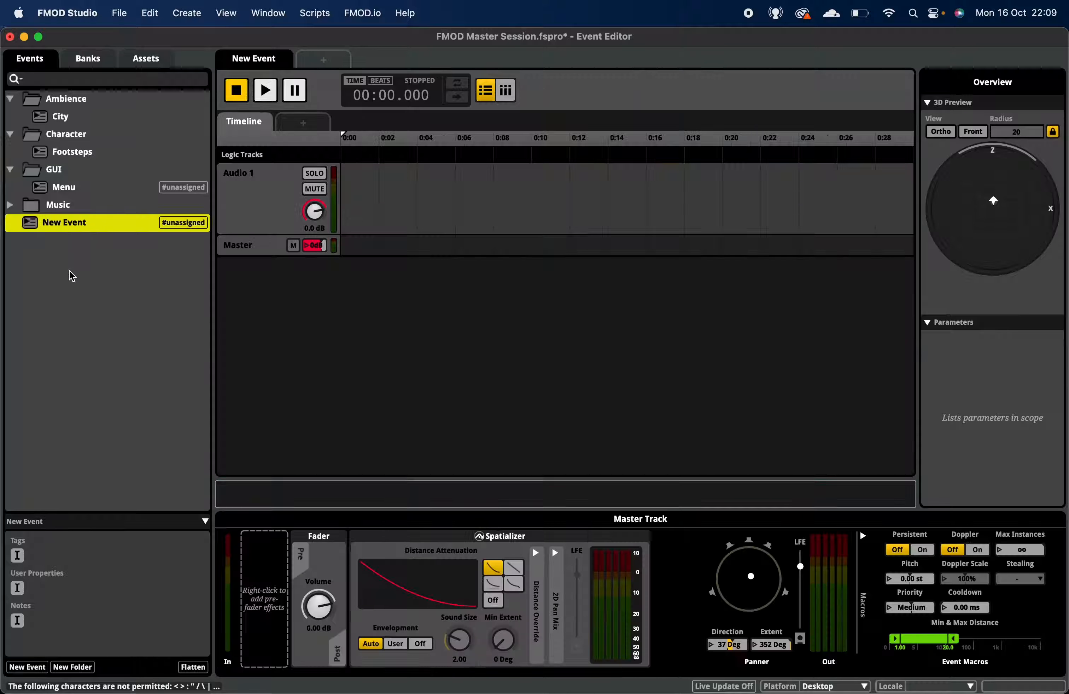
Step: Create a new 3D action event outside the existing folders, keeping its default name
right_click(70, 273)
mouse_move(103, 279)
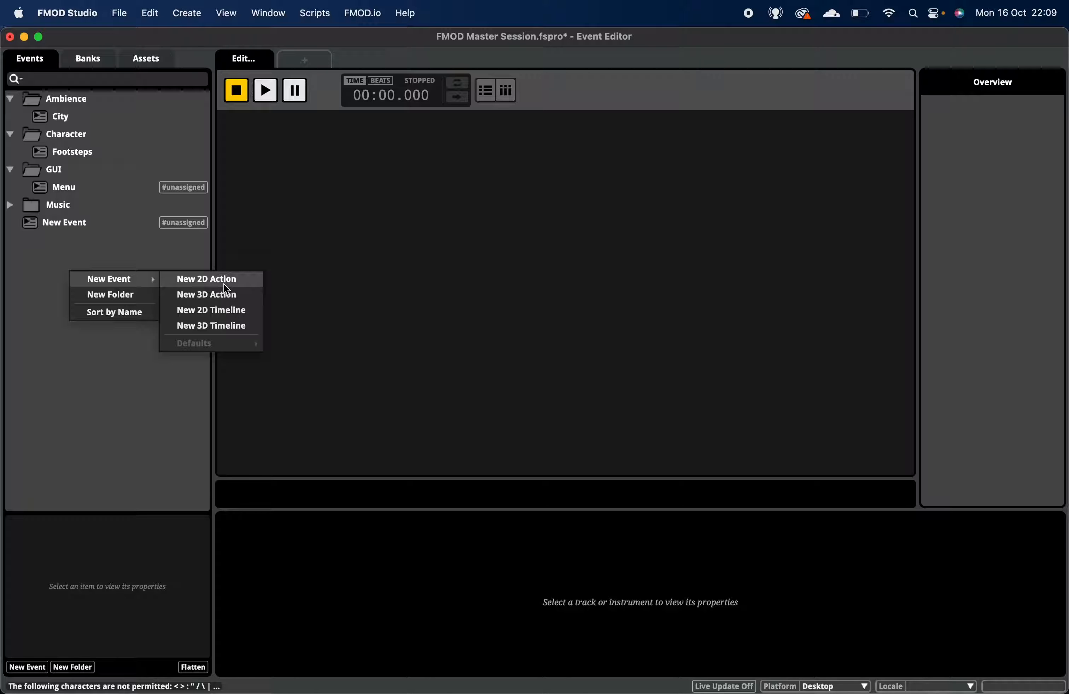
click(230, 297)
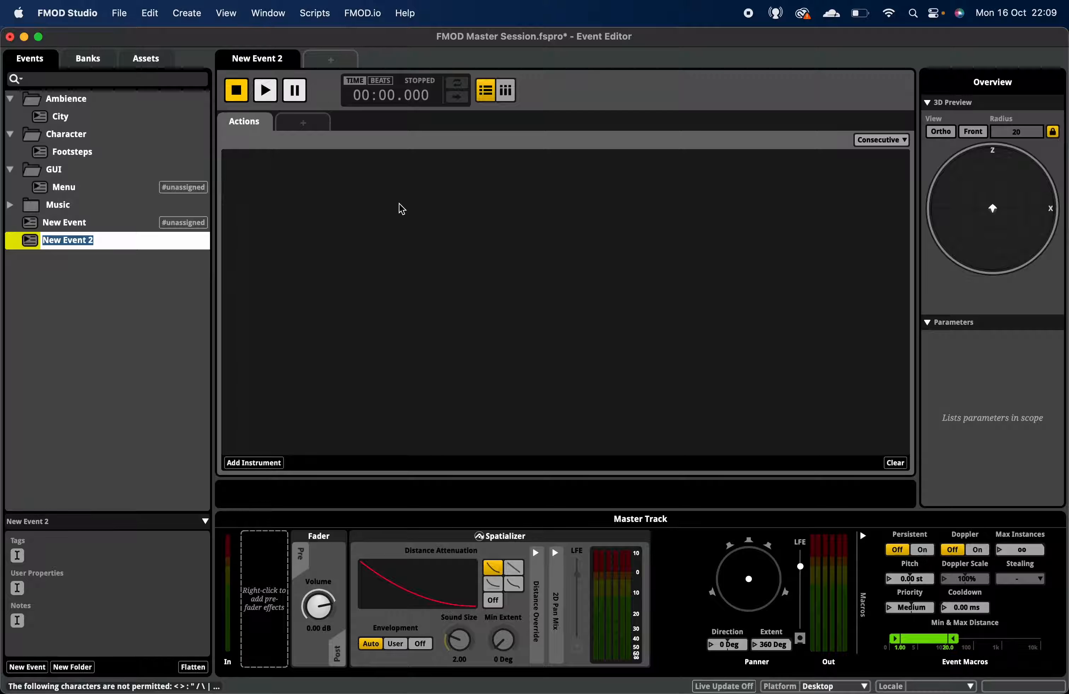
key(Return)
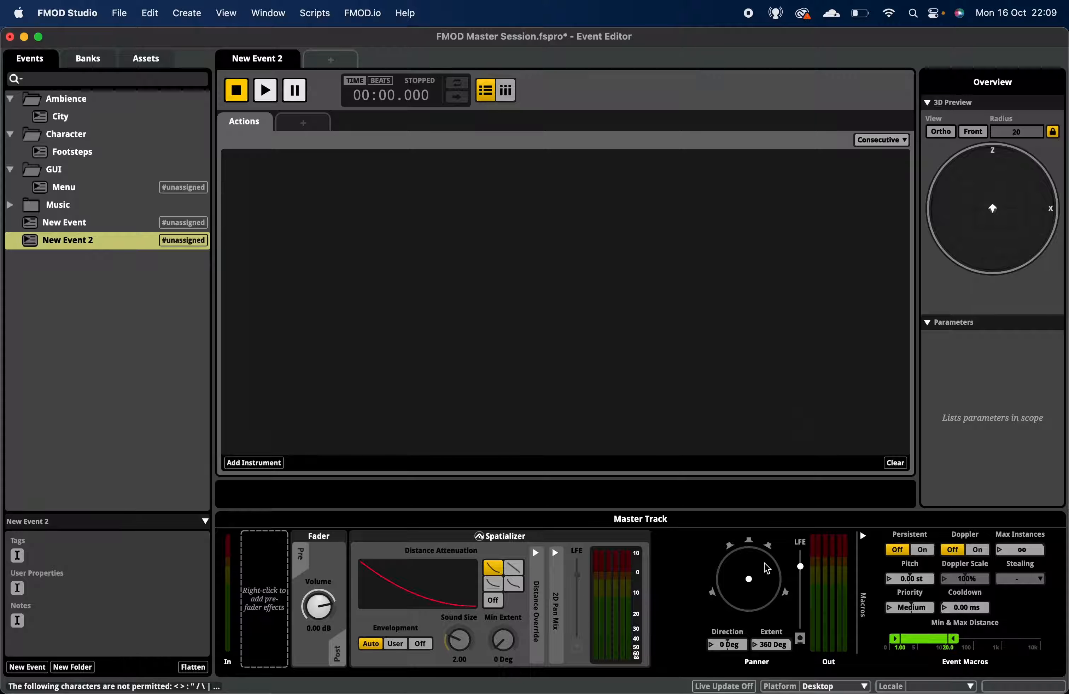
Step: Try the 3D action event's panner at 59° with 324° extent and at -23° with 51° extent, and recentre it
mouse_move(749, 579)
mouse_down()
mouse_move(739, 564)
mouse_move(752, 559)
mouse_move(767, 589)
mouse_move(765, 566)
mouse_move(750, 555)
mouse_move(728, 566)
mouse_move(740, 591)
mouse_move(746, 559)
mouse_move(759, 570)
mouse_move(741, 579)
mouse_move(764, 563)
mouse_move(745, 578)
mouse_move(751, 567)
mouse_move(754, 576)
mouse_up()
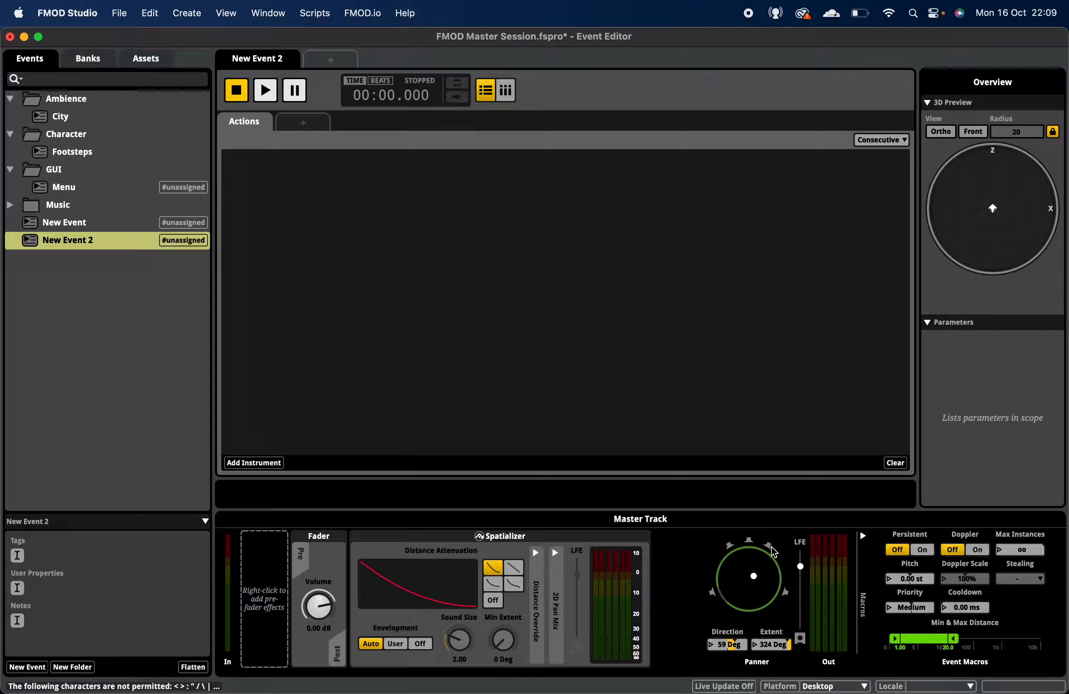
drag(755, 579, 738, 555)
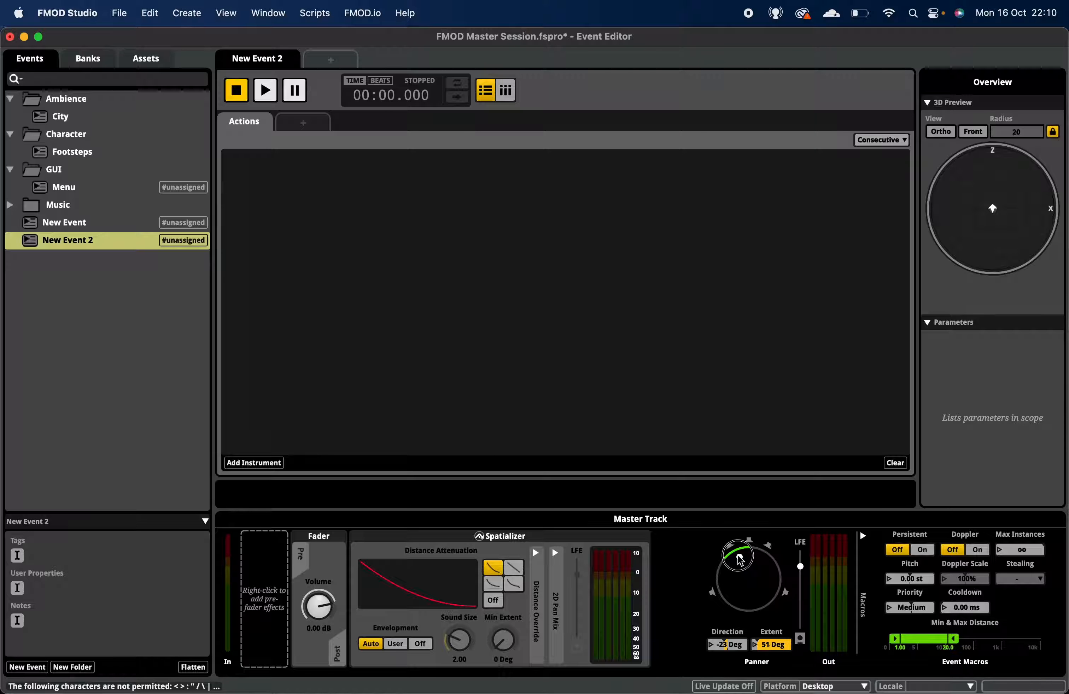
drag(739, 558, 751, 581)
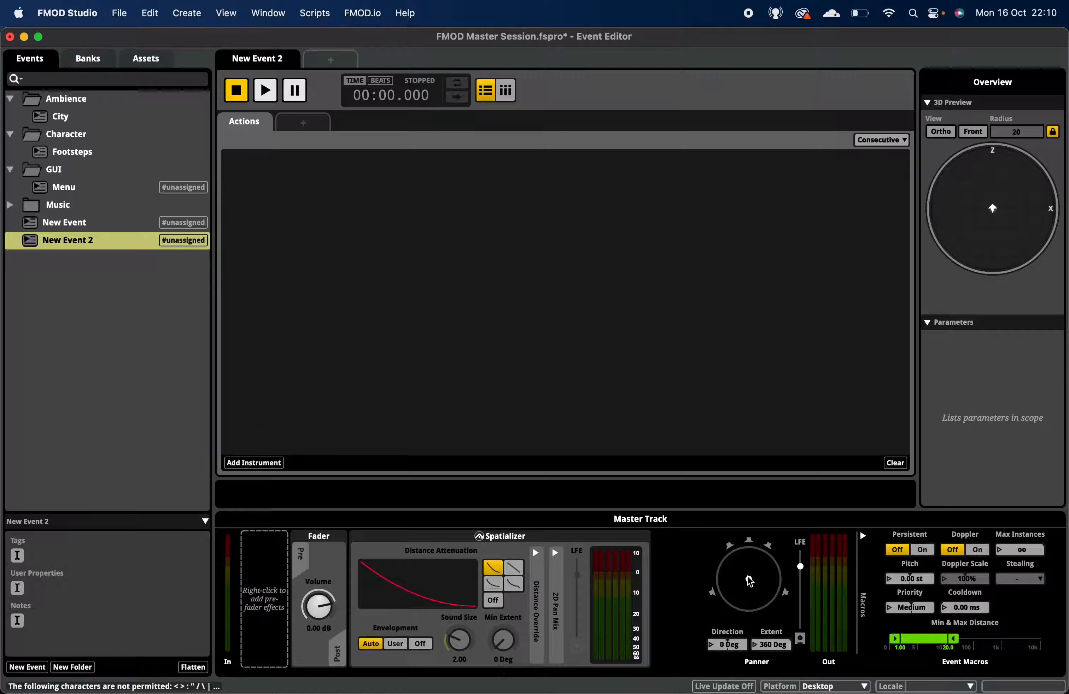
Step: Delete New Event and New Event 2 from the project
click(162, 227)
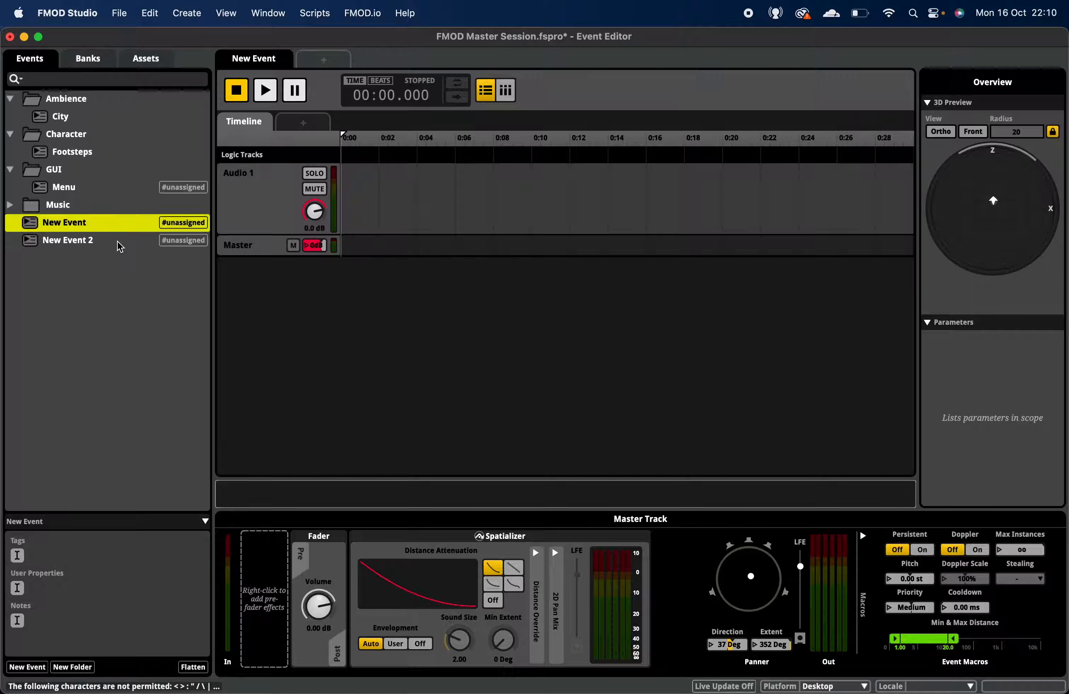
key(Delete)
click(100, 223)
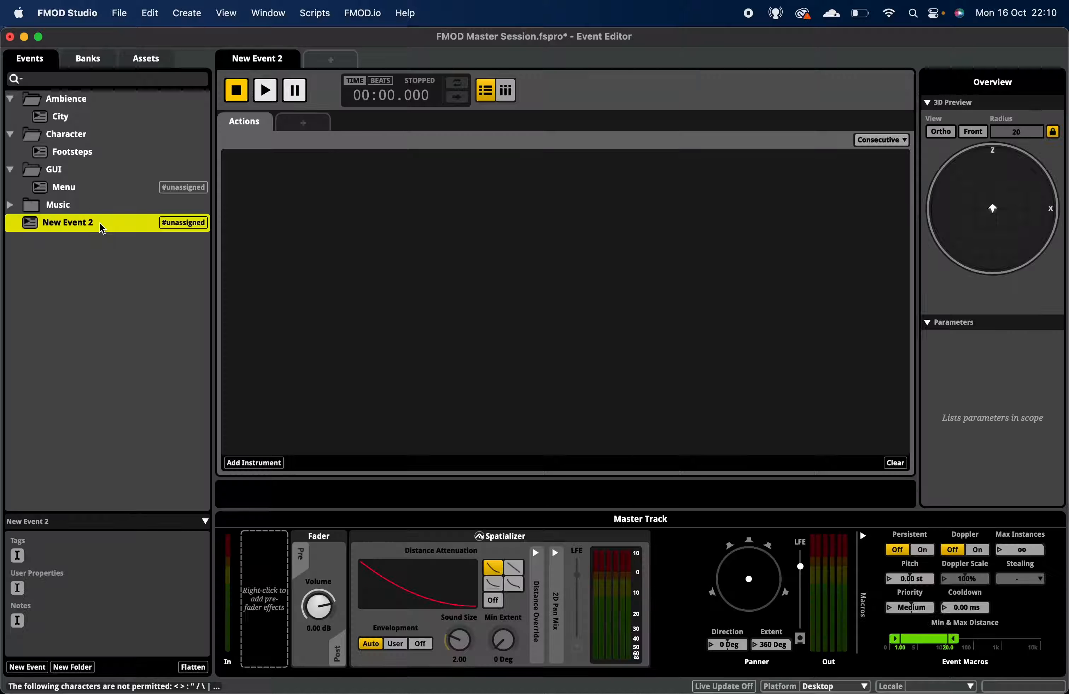
key(Delete)
Step: Return to the City event and open the Audio Bin window
click(61, 117)
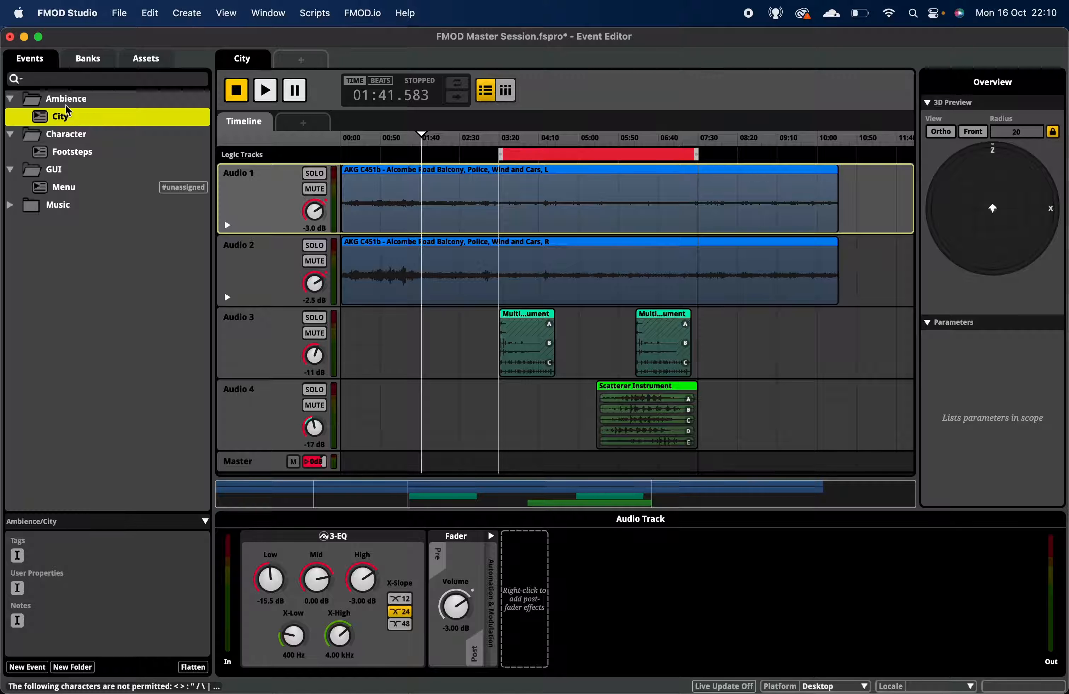
click(471, 349)
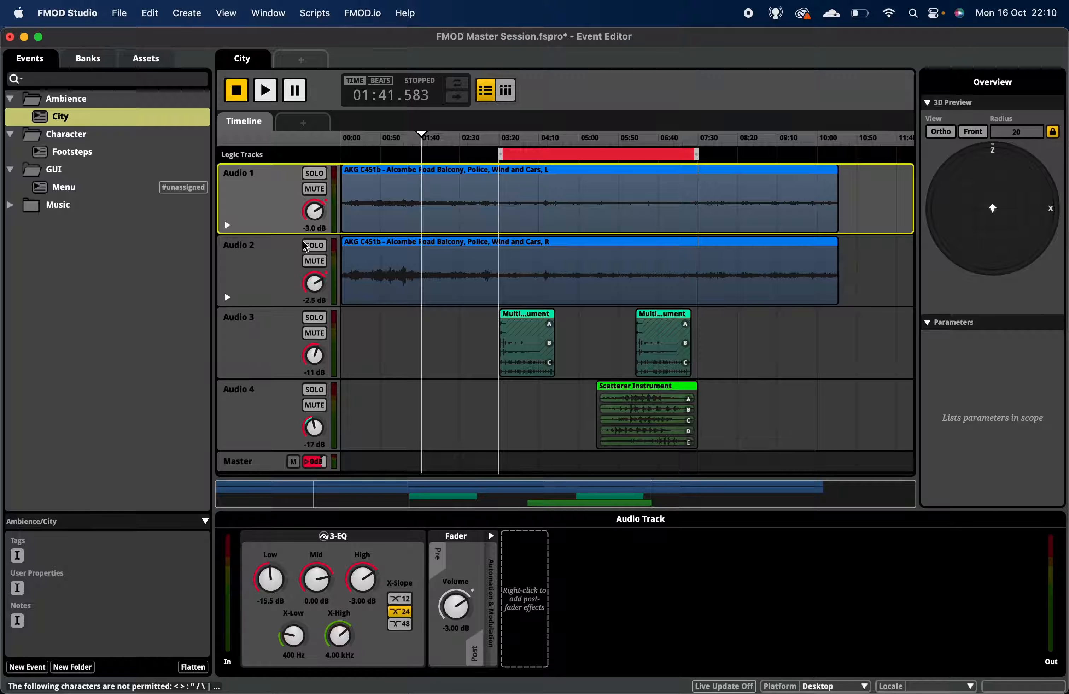
click(282, 13)
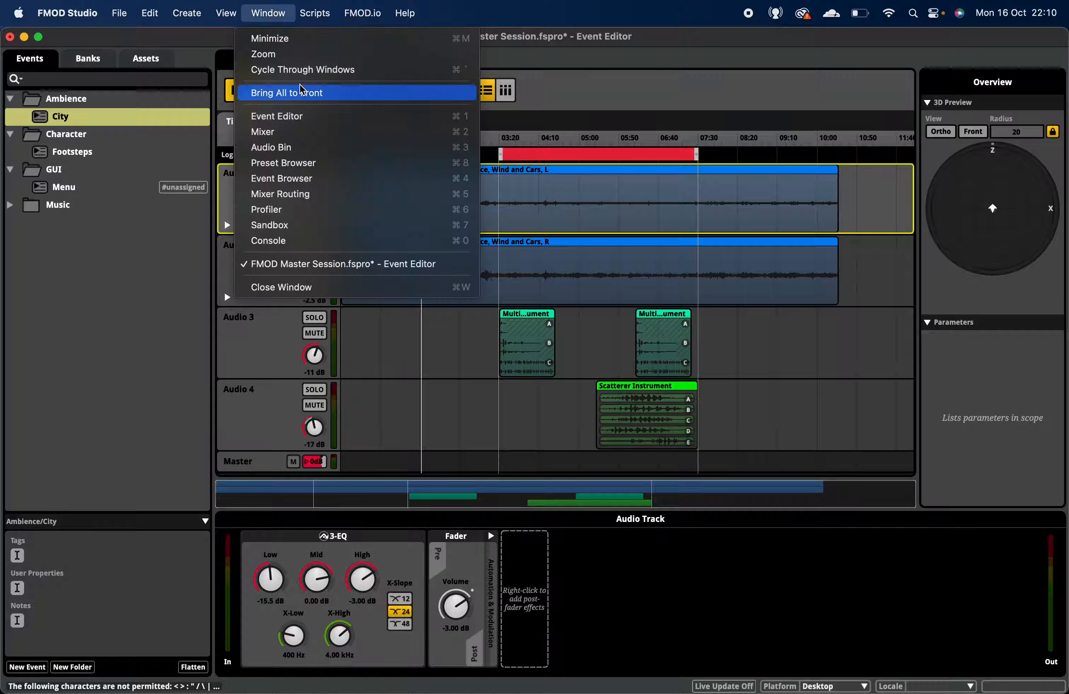
click(306, 148)
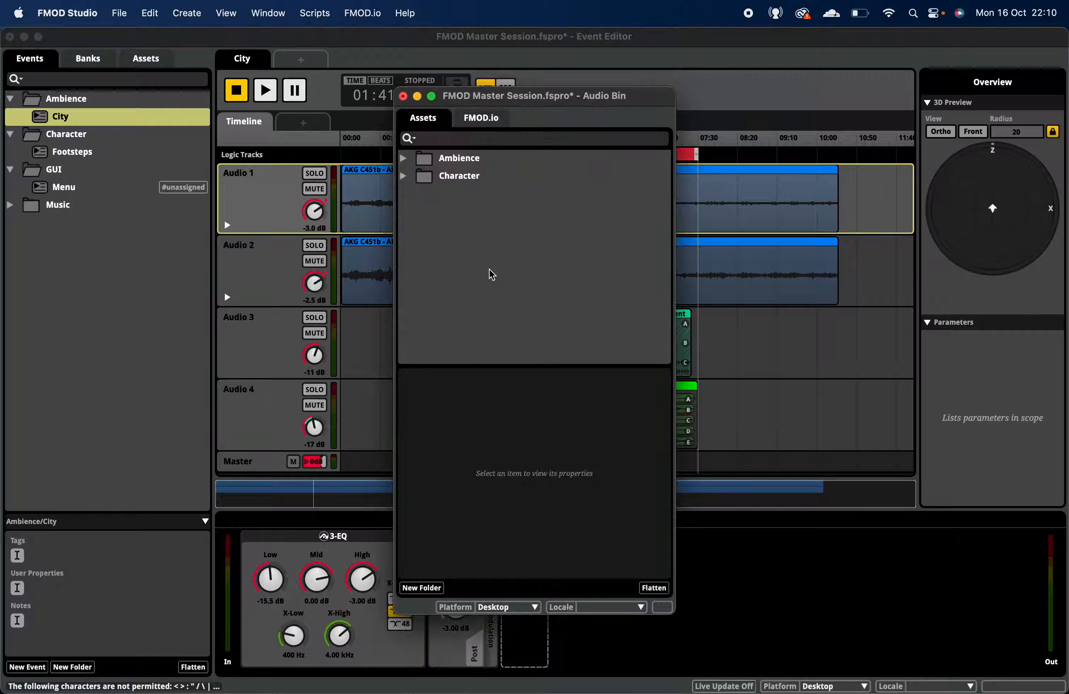
Step: Examine the audio files in the Birds and City/Traffic subfolders of the Ambience assets, then collapse both subfolders
click(405, 158)
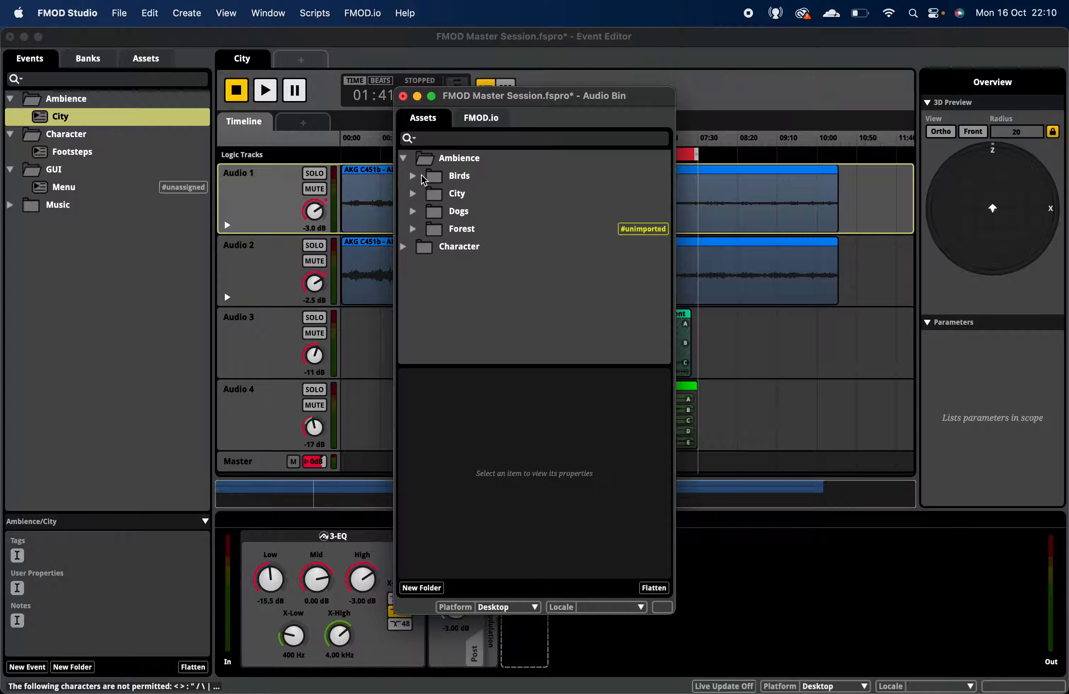
double_click(469, 177)
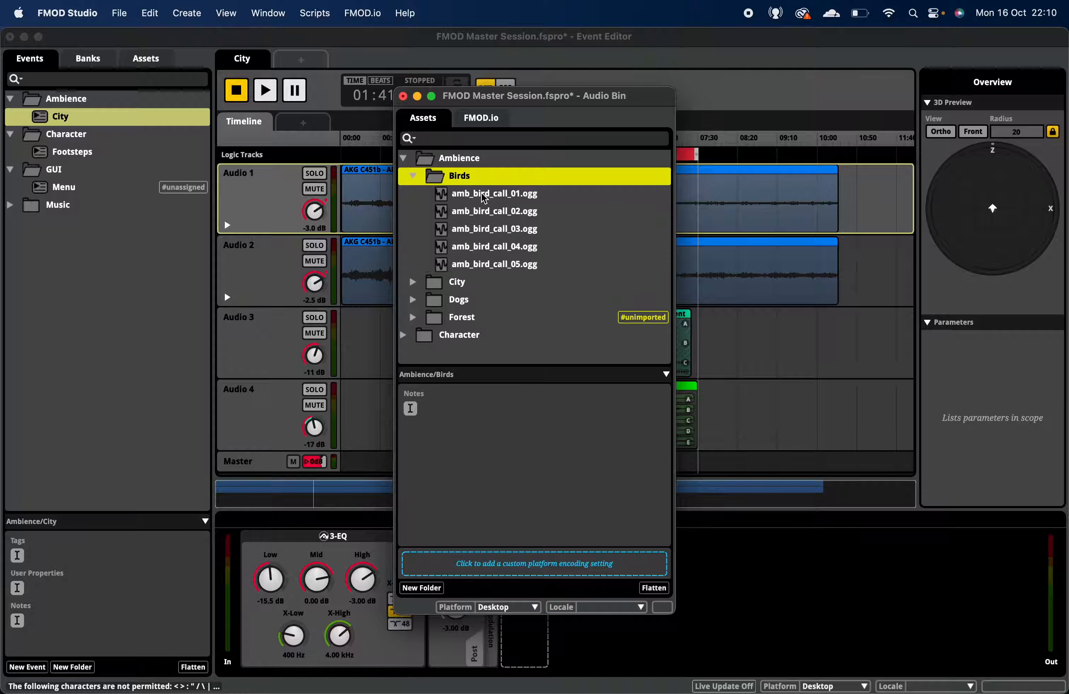
key(Left)
double_click(483, 198)
key(Down)
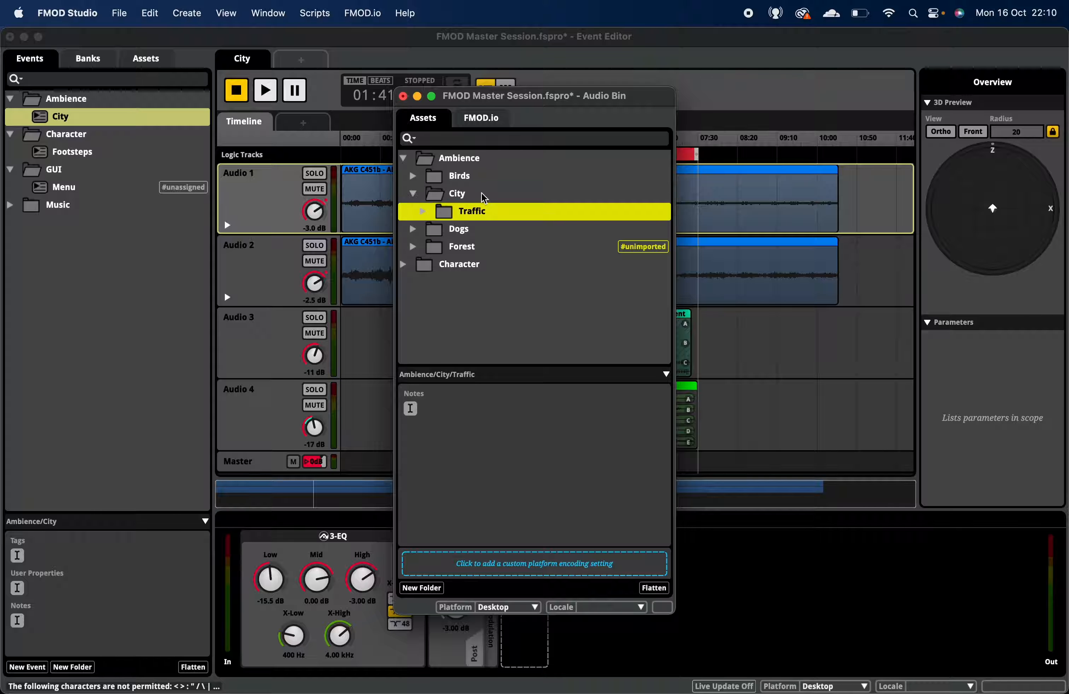
key(Right)
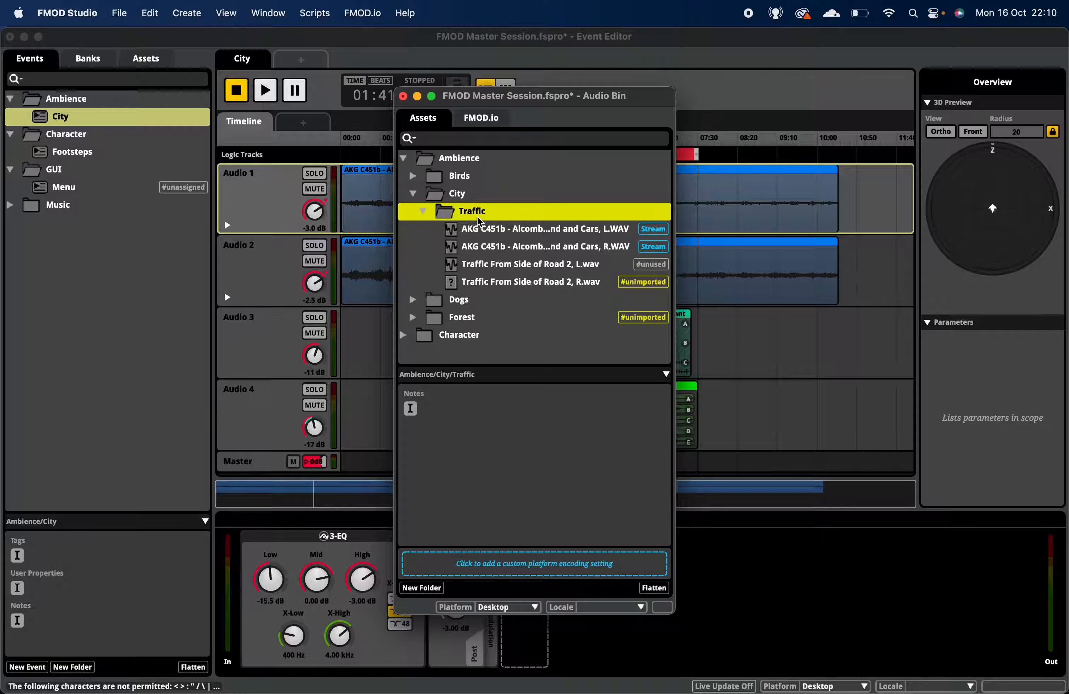
double_click(476, 214)
key(Left)
key(Left)
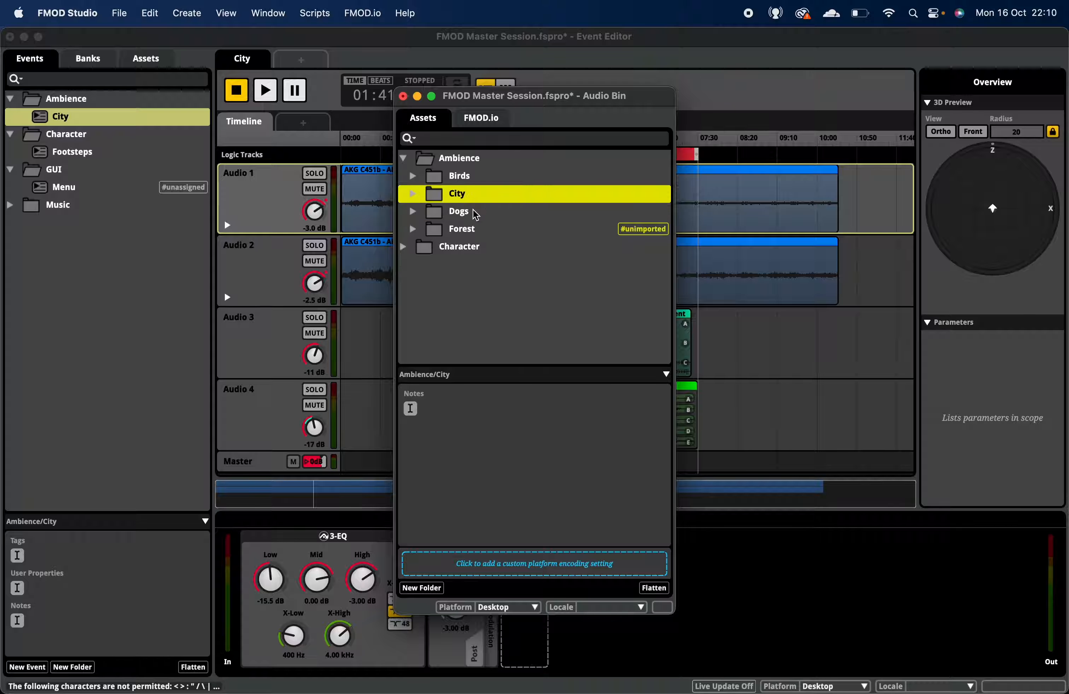
Step: Look through the Dogs and Forest asset subfolders of Ambience and collapse them
key(Down)
key(Right)
key(Left)
key(Down)
key(Right)
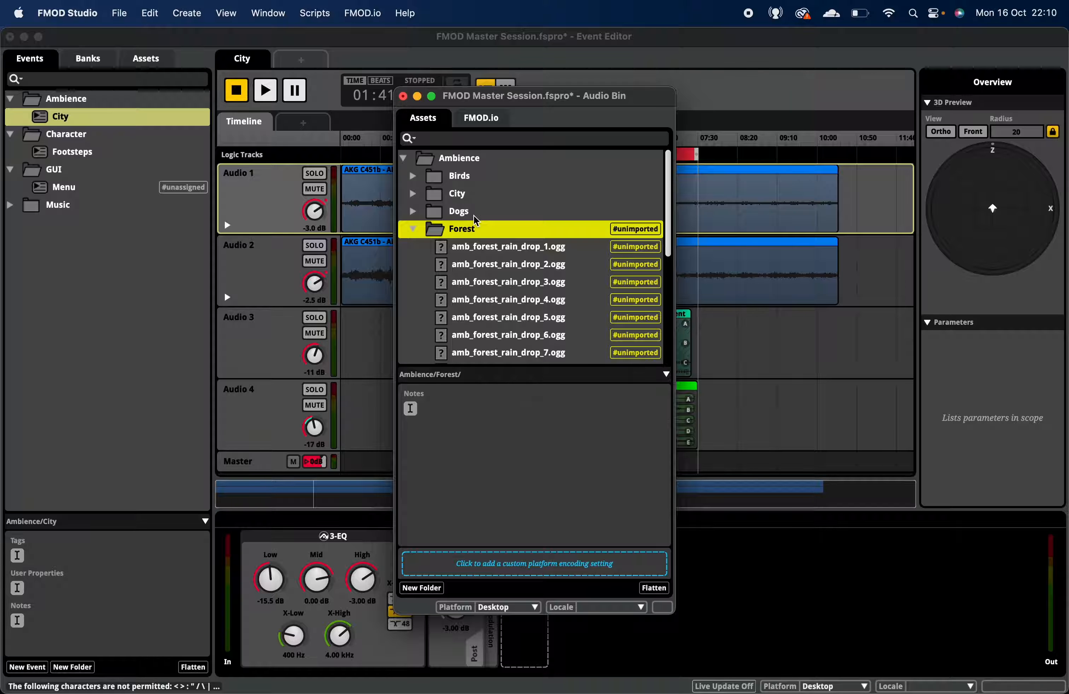
key(Left)
key(Left)
key(Down)
key(Down)
key(Down)
key(Down)
key(Down)
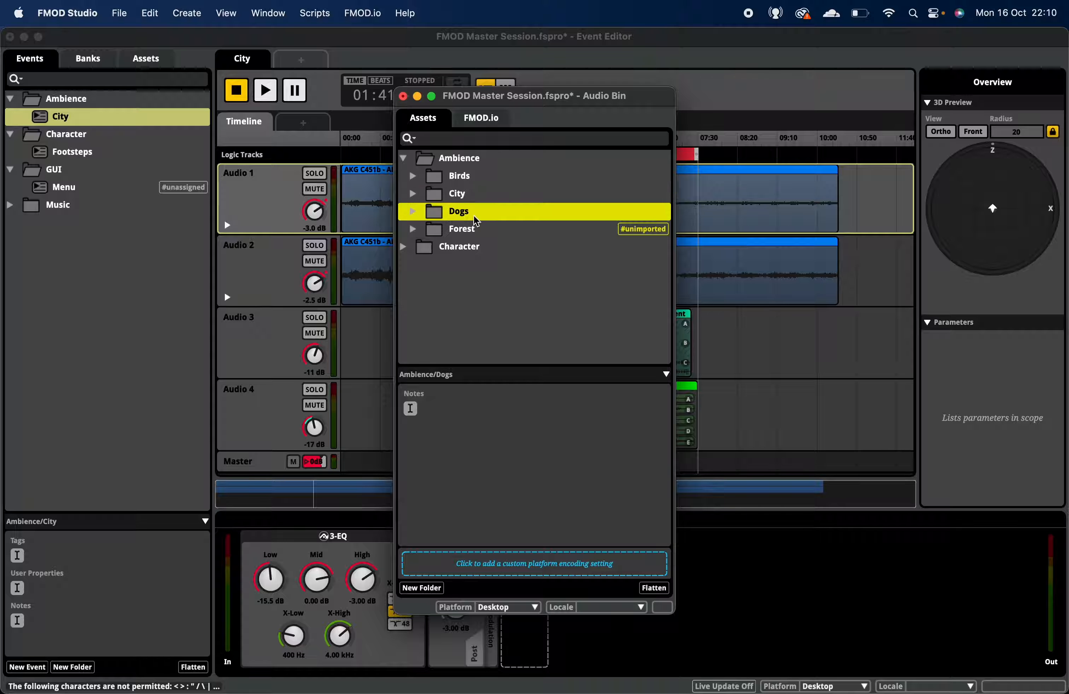
Step: Examine the Footsteps assets in the Character folder, collapse the Footsteps and Ambience folders, and close the Audio Bin
key(Right)
key(Down)
key(Right)
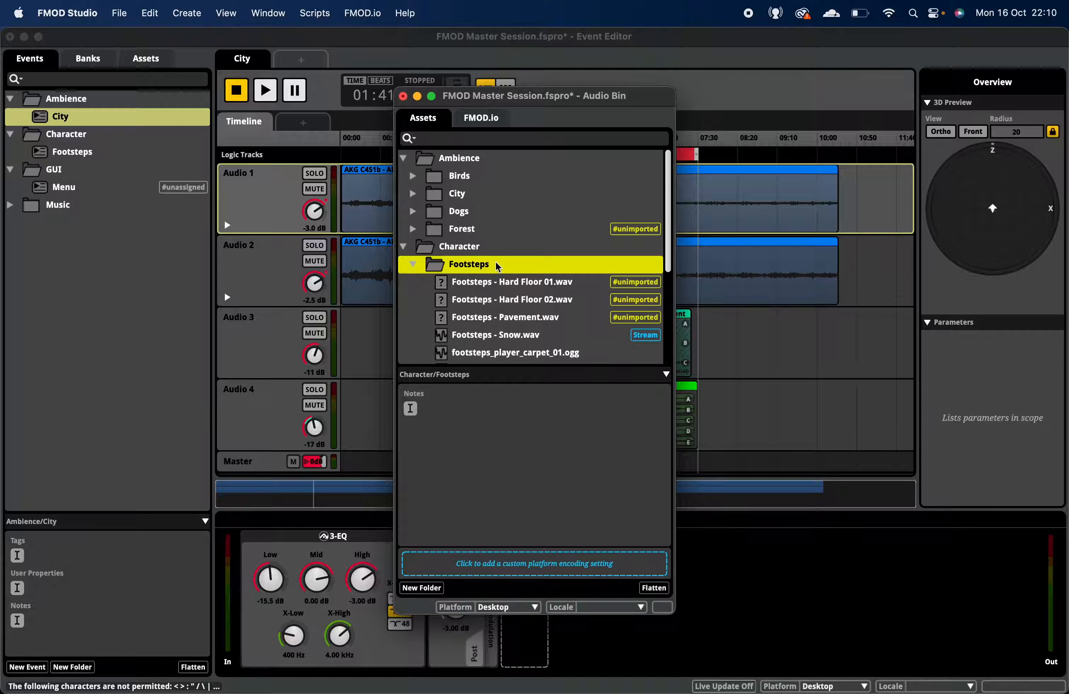
scroll(497, 267, down, 4)
scroll(498, 266, up, 1)
scroll(498, 267, down, 1)
scroll(498, 267, up, 4)
key(Left)
key(Left)
key(Up)
key(Left)
key(Left)
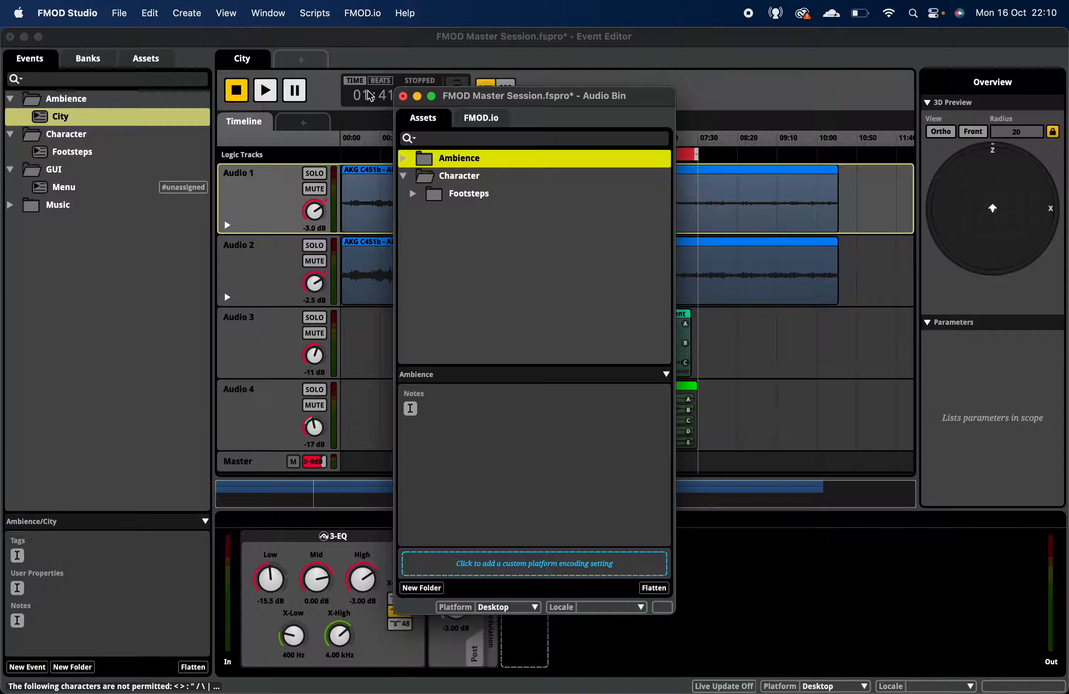
click(403, 96)
Step: Review the Assets preferences, including the optional assets folder setting, and close the Preferences
click(171, 223)
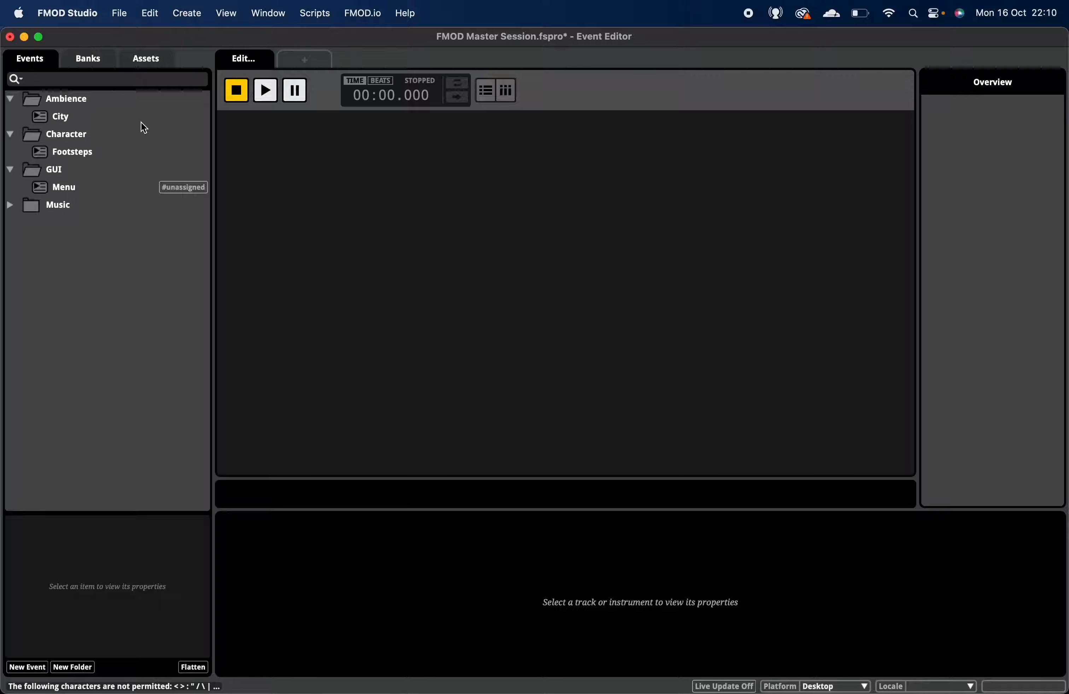
click(70, 7)
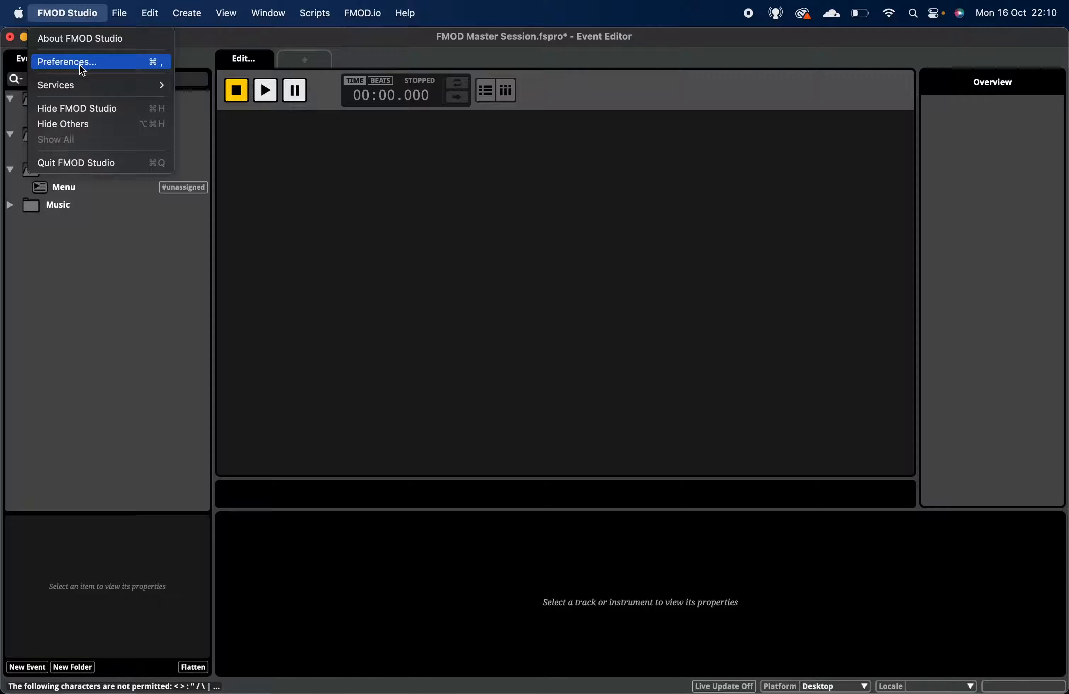
click(79, 64)
click(365, 171)
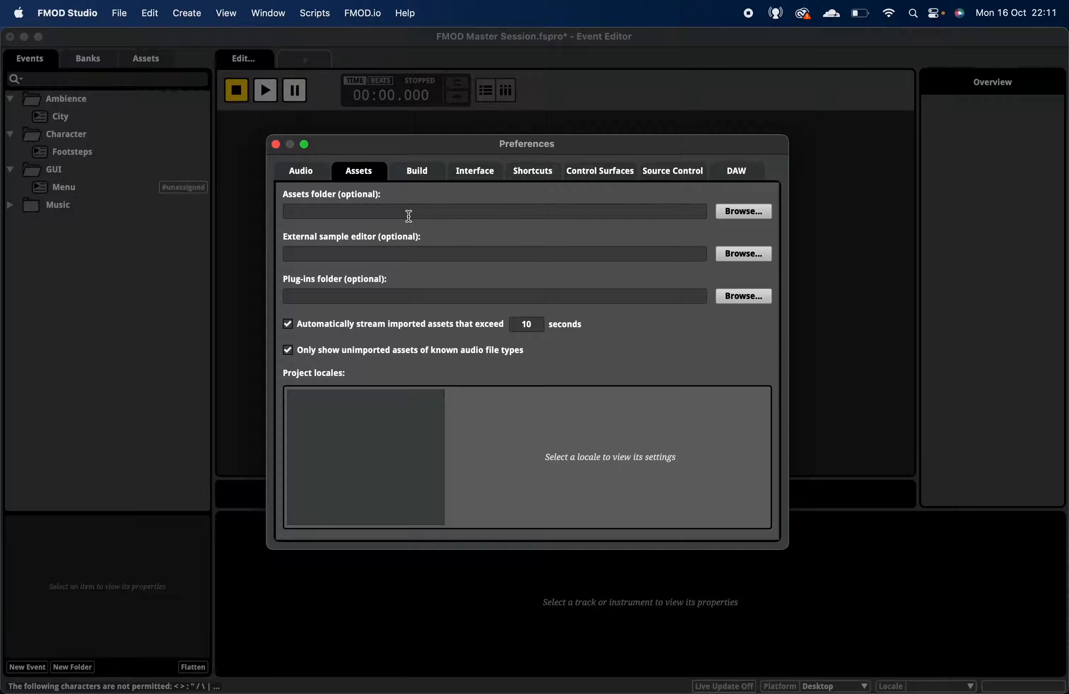
click(276, 144)
Step: Switch to Finder and expand the Assignment's FMOD project folder and its Assets folder
mouse_move(275, 676)
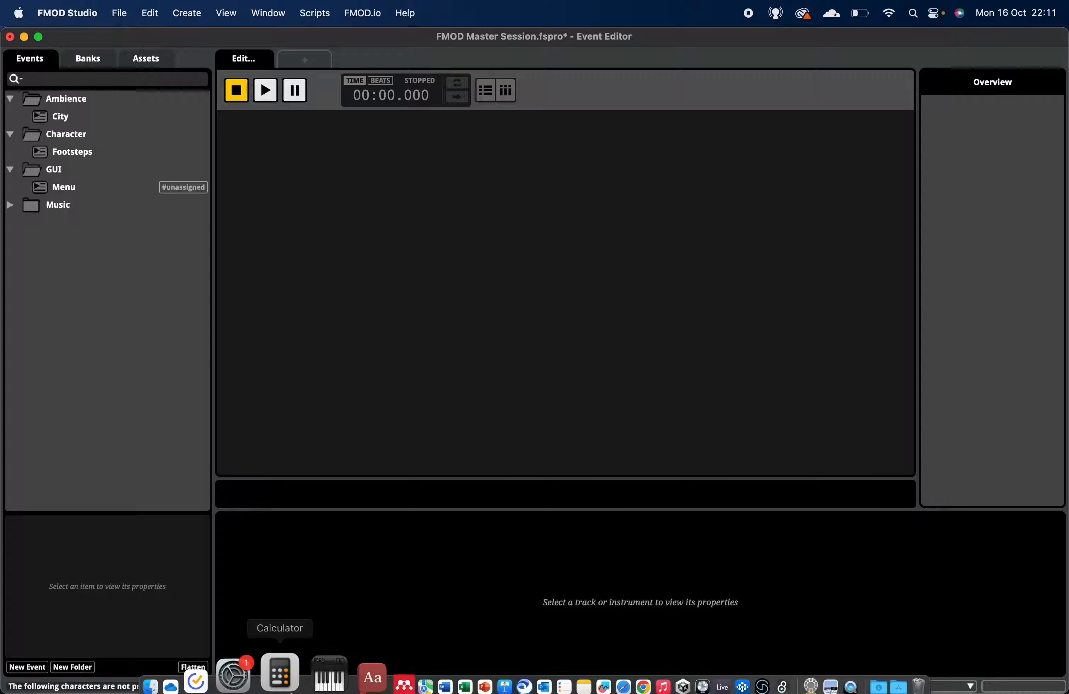
click(178, 663)
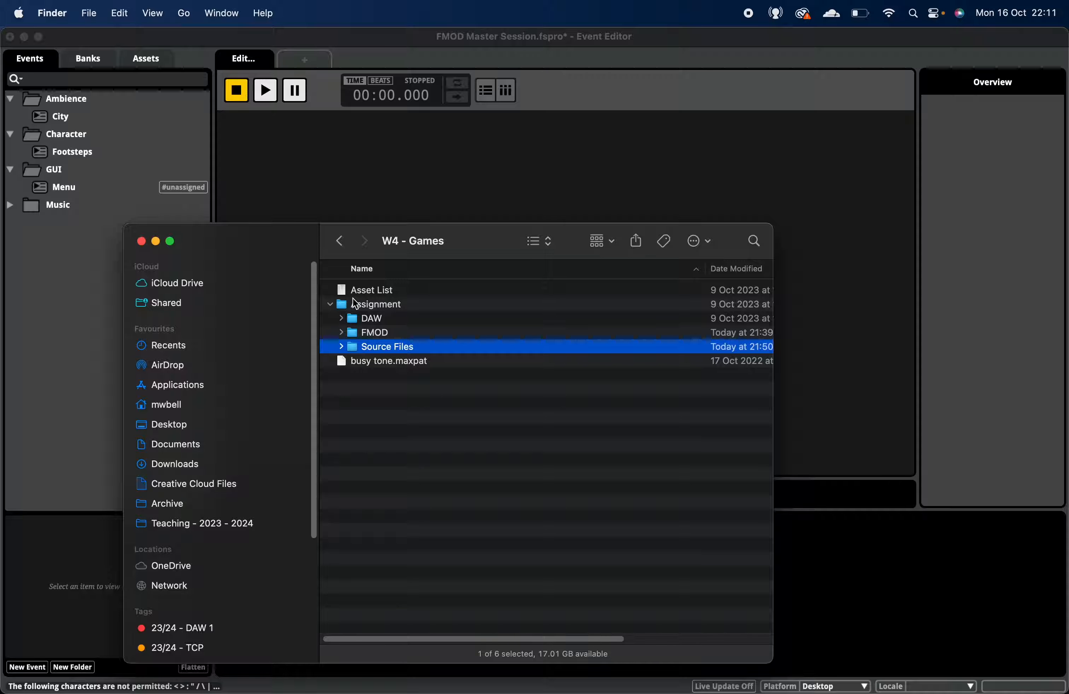
click(391, 336)
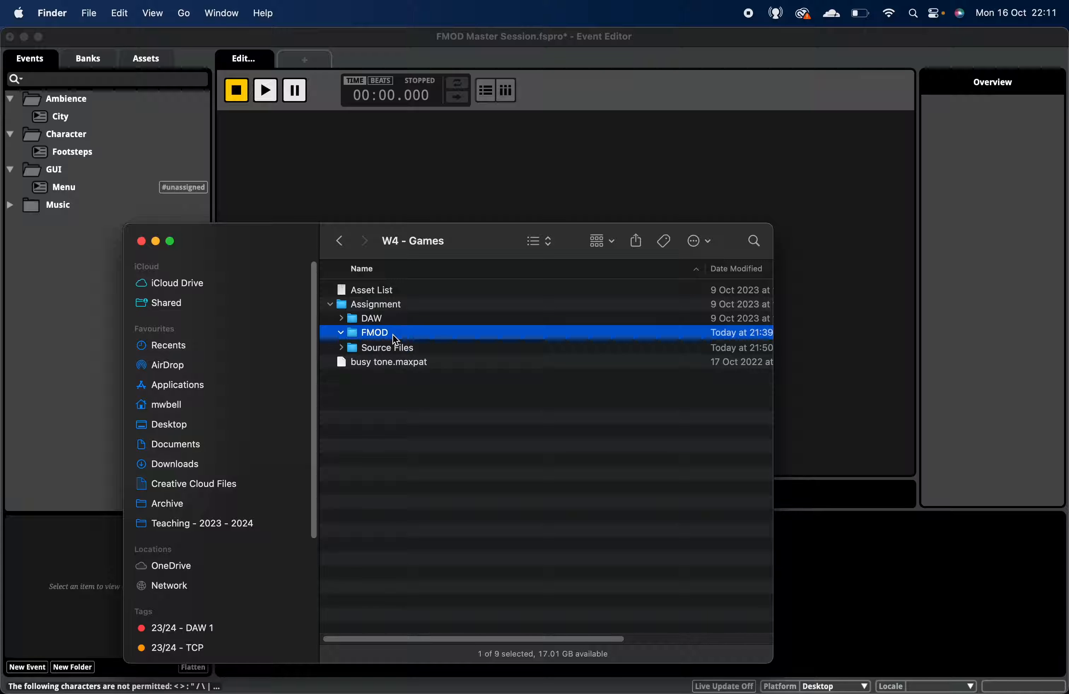
key(Right)
key(Down)
key(Right)
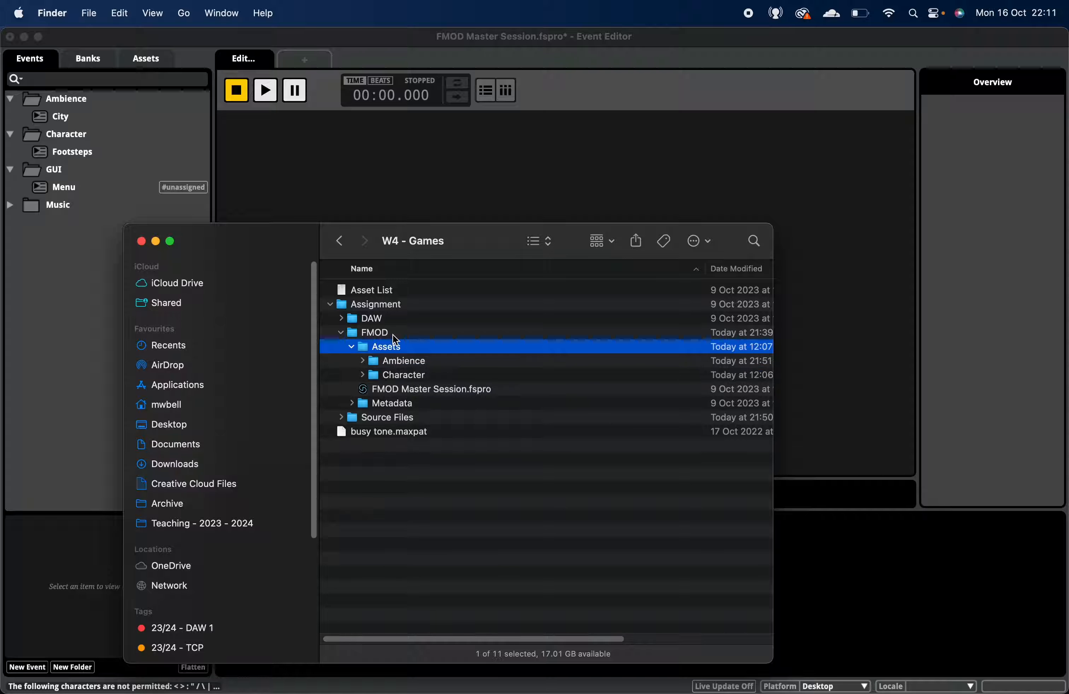
Step: Look over the Assets folder's Ambience and Character subfolders on disk and collapse the Assets folder
key(Down)
key(Down)
key(Down)
click(392, 334)
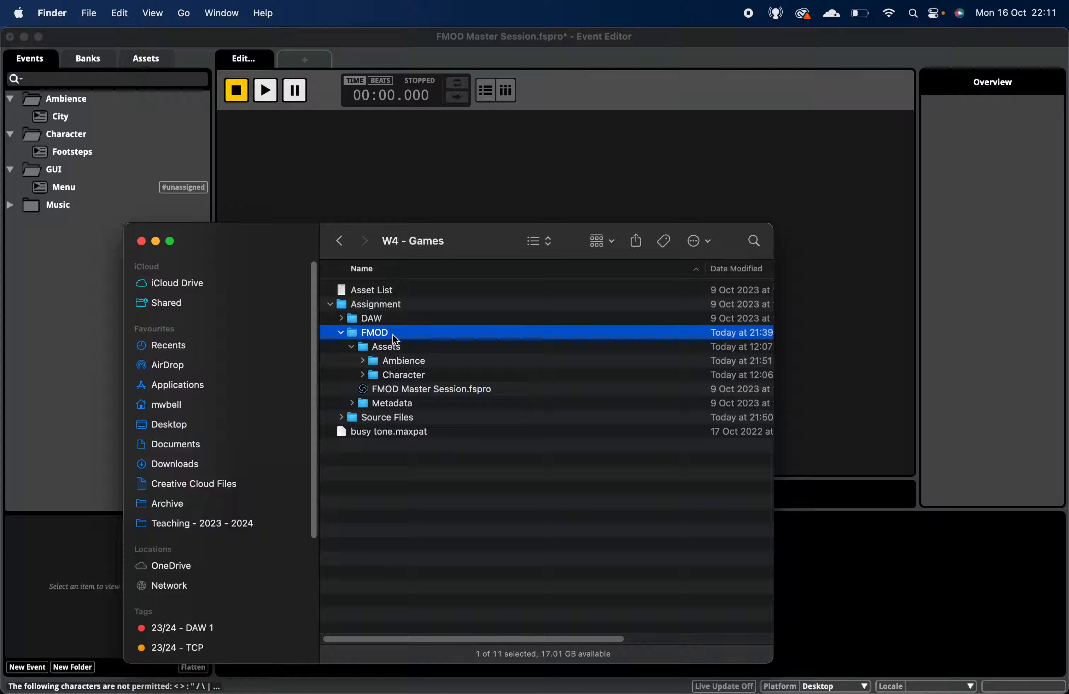
key(Down)
key(Left)
key(Left)
key(Left)
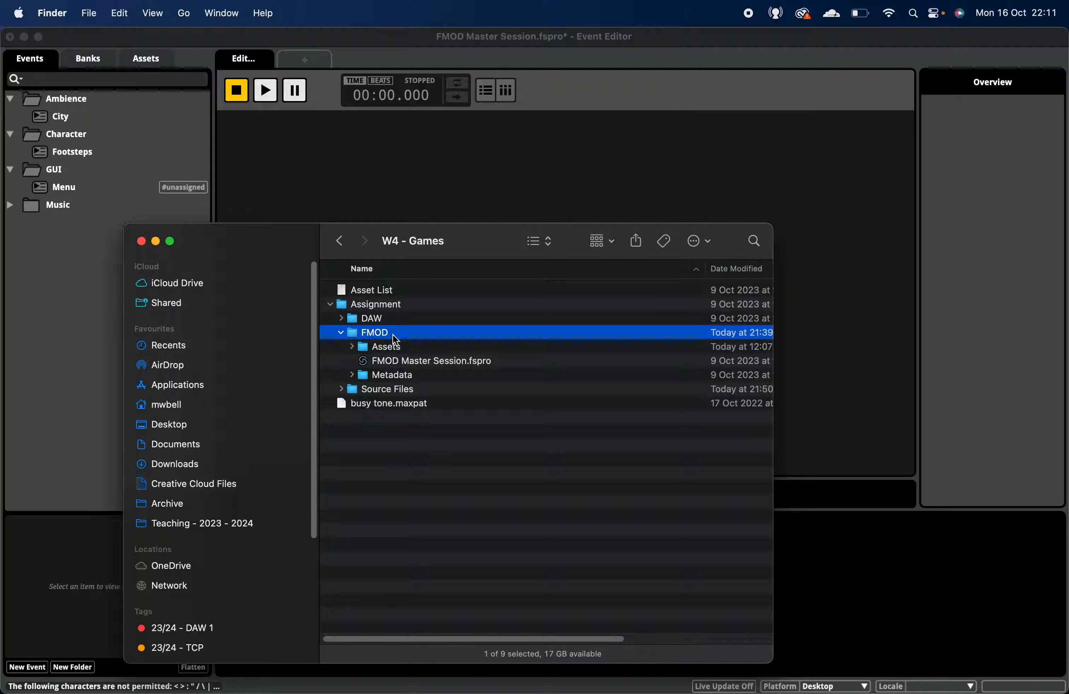
Step: Look over the FMOD folder's project file and the contents of its Assets folder on disk, and collapse Assets again
key(Down)
key(Up)
key(Right)
key(Down)
key(Down)
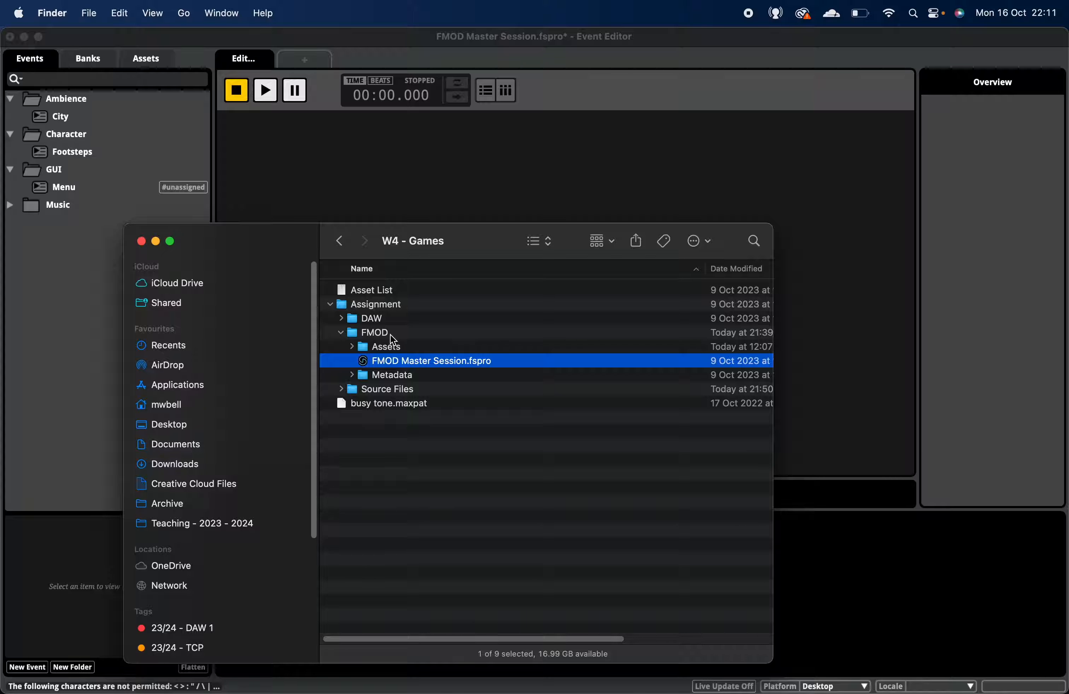
click(386, 347)
key(Left)
key(Left)
key(Right)
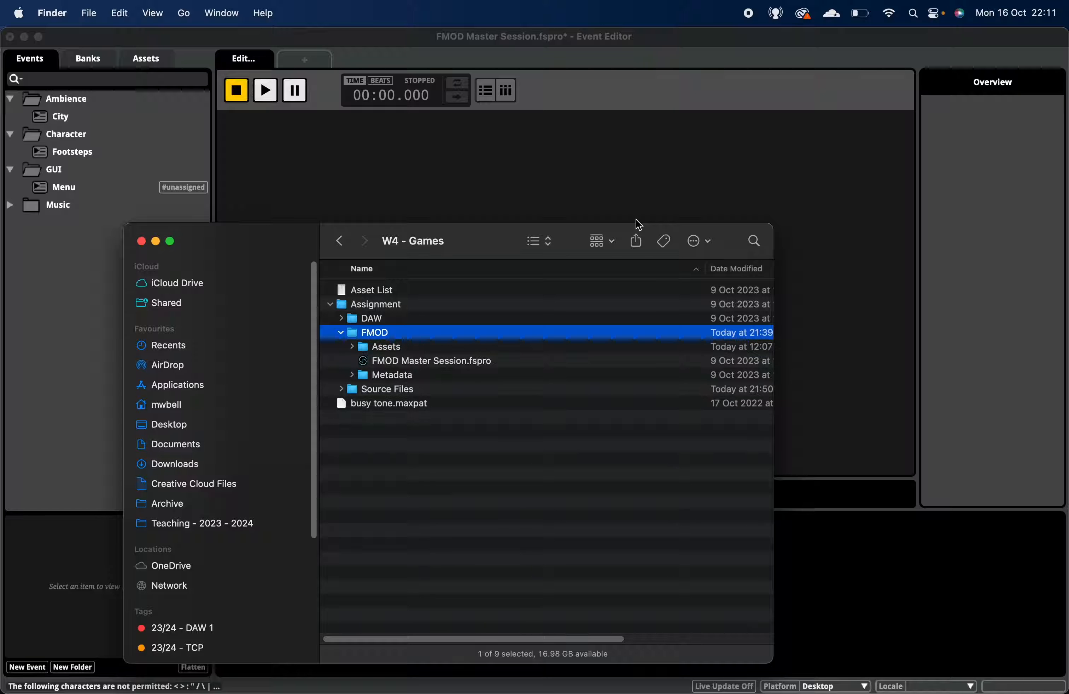
key(Down)
key(Right)
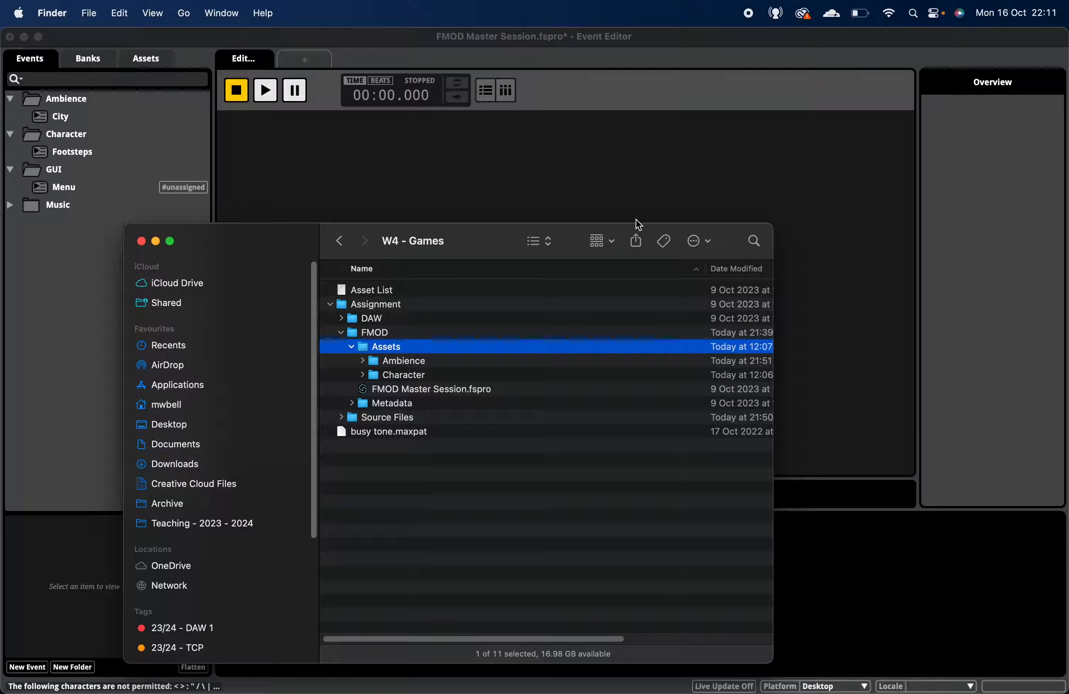
key(Left)
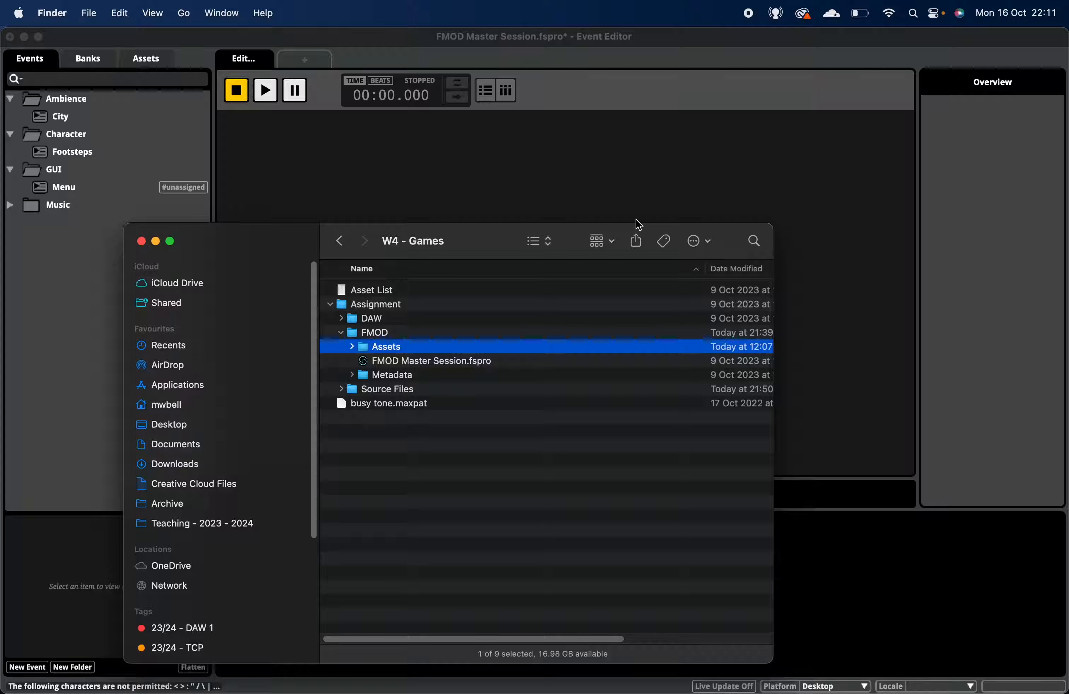
Step: Collapse the FMOD folder and reopen the Assignment folder to view its top-level structure
key(Left)
key(Left)
key(Left)
key(Left)
key(Right)
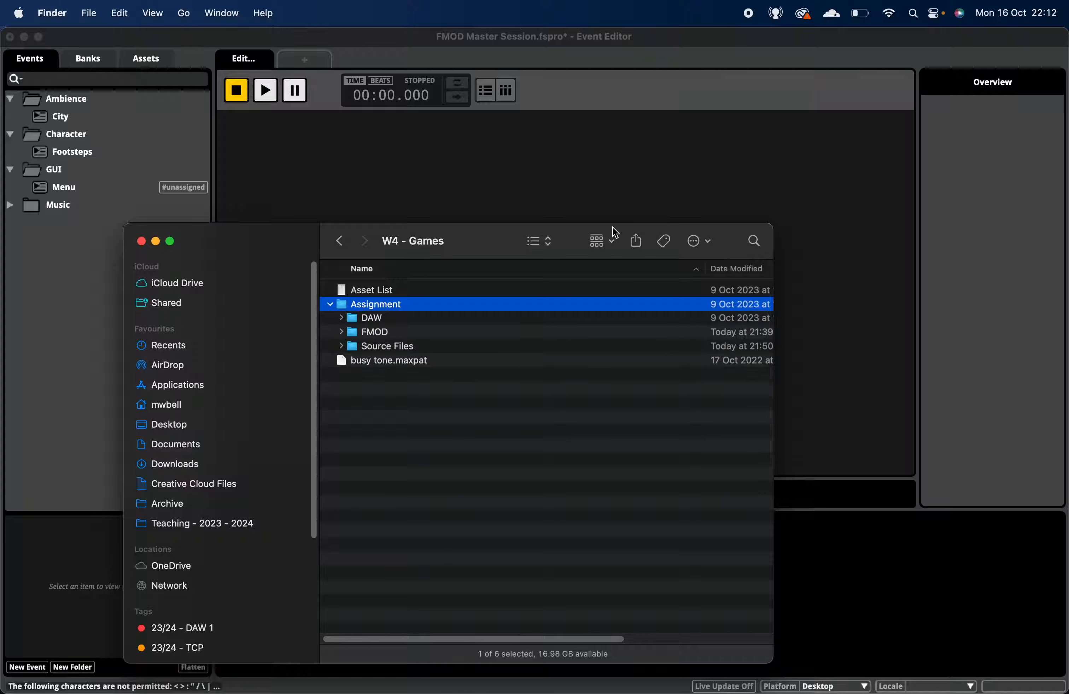
key(Left)
key(Right)
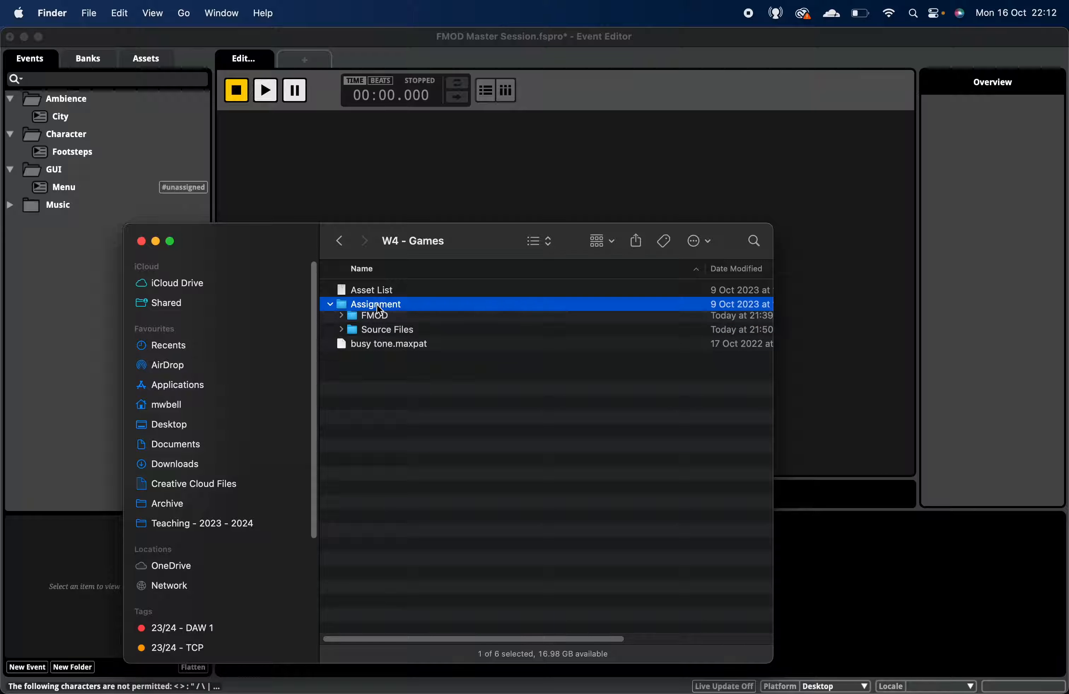
Step: Examine the contents of the Assignment's DAW, FMOD and Source Files folders in turn, including the Footsteps - Wooden Floor.WAV source file
key(Down)
key(Right)
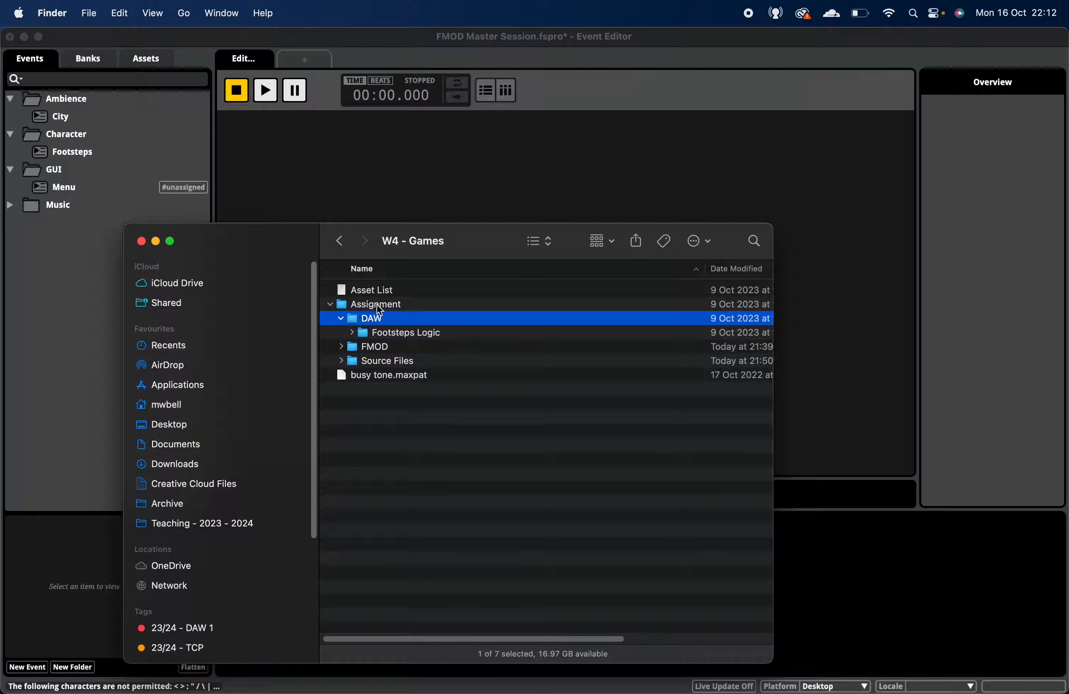
key(Left)
key(Down)
key(Right)
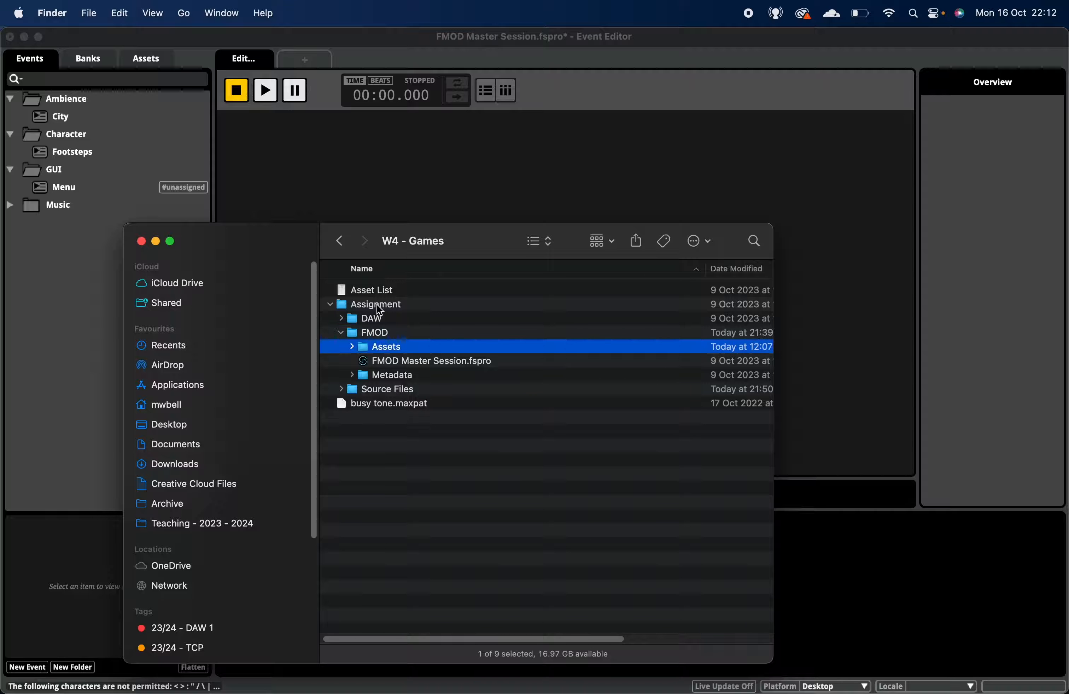
key(Left)
key(Down)
key(Right)
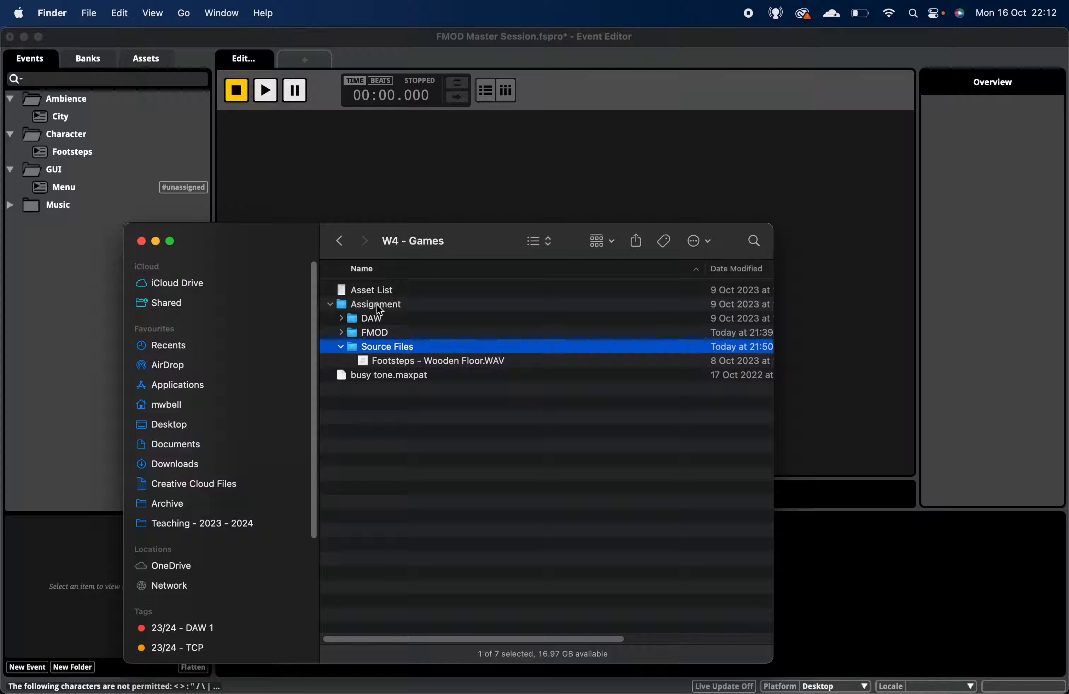
key(Left)
key(Right)
key(Left)
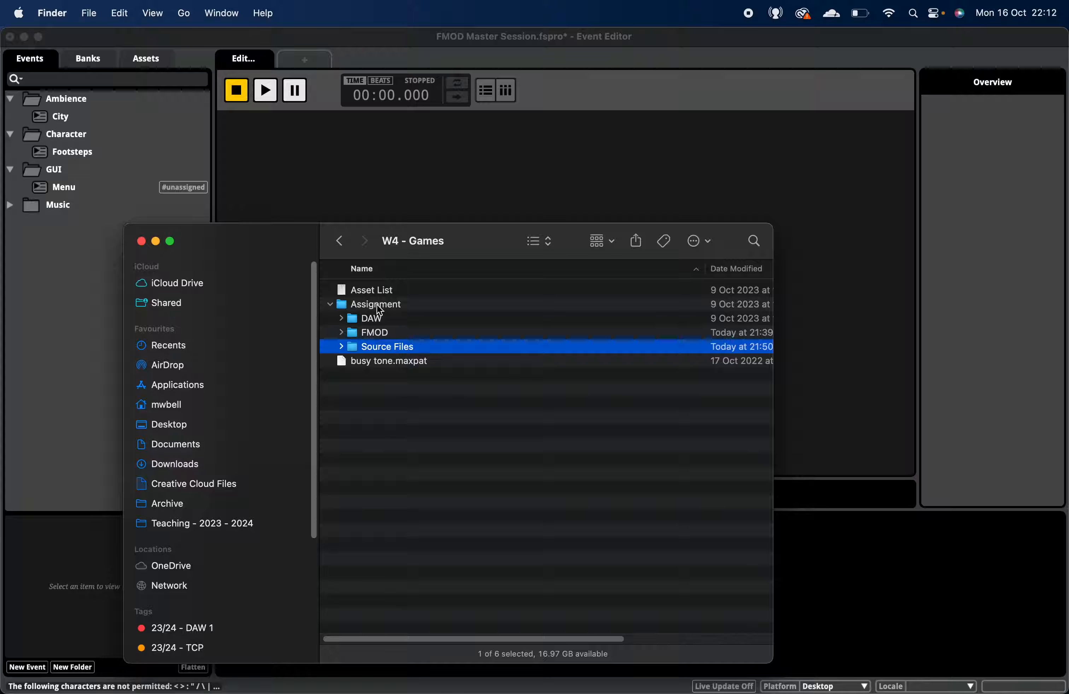
key(Right)
key(Down)
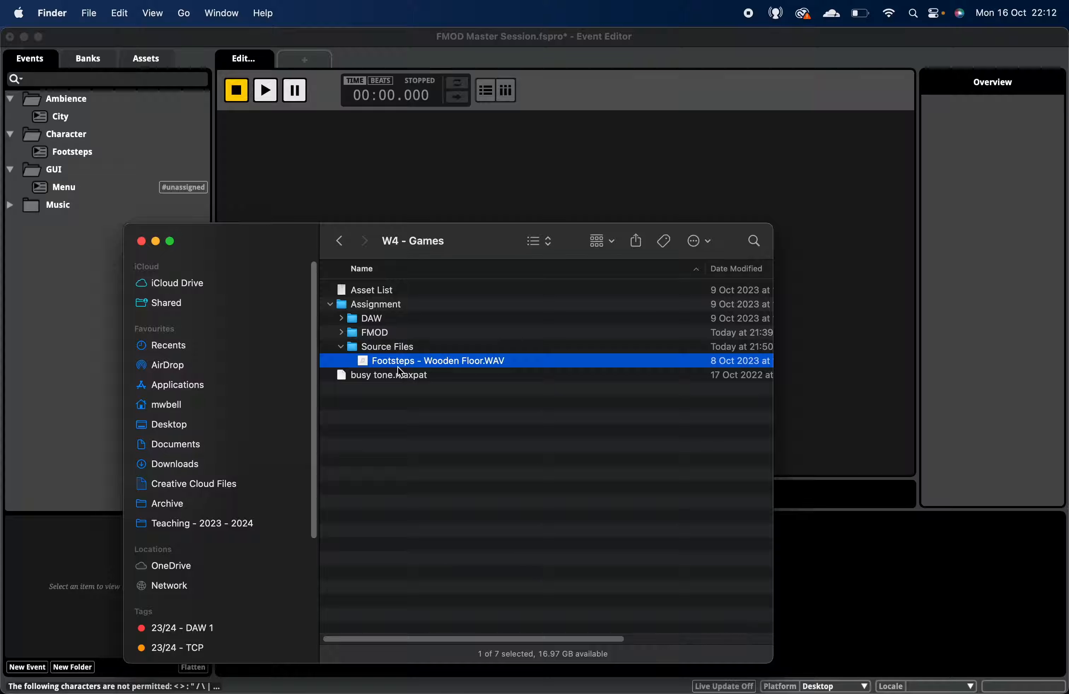
Step: Inspect the Footsteps Logic project in the DAW folder, collapse DAW and Source Files, and expand the FMOD folder
key(Up)
key(Up)
key(Up)
key(Right)
key(Down)
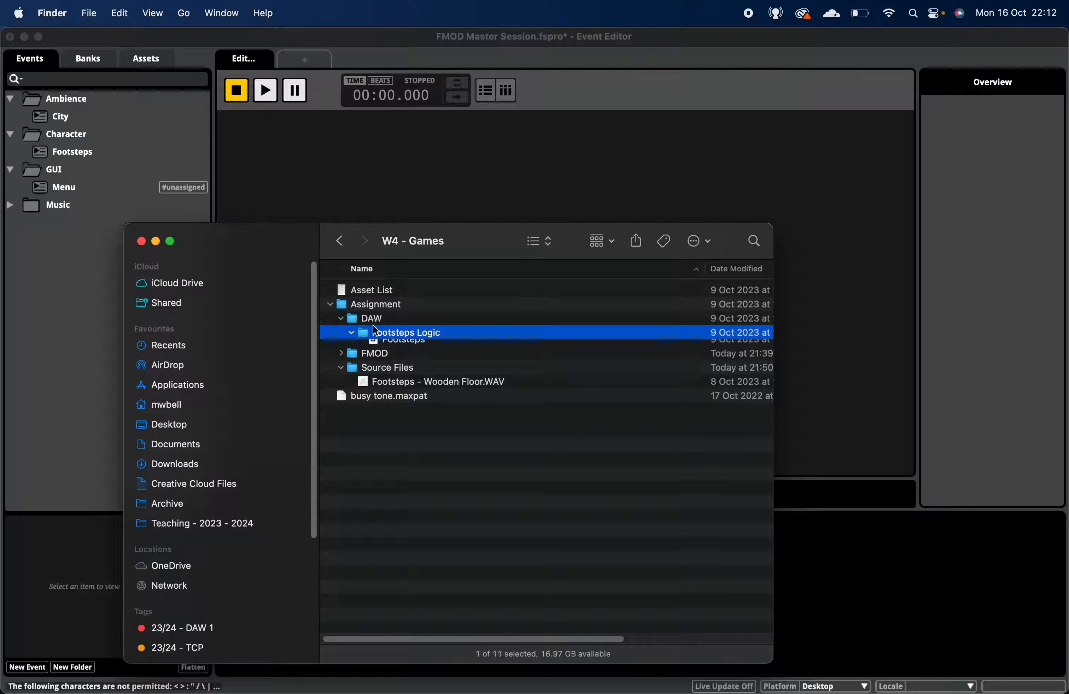
key(Up)
key(Left)
key(Down)
key(Down)
key(Left)
key(Up)
key(Right)
key(Down)
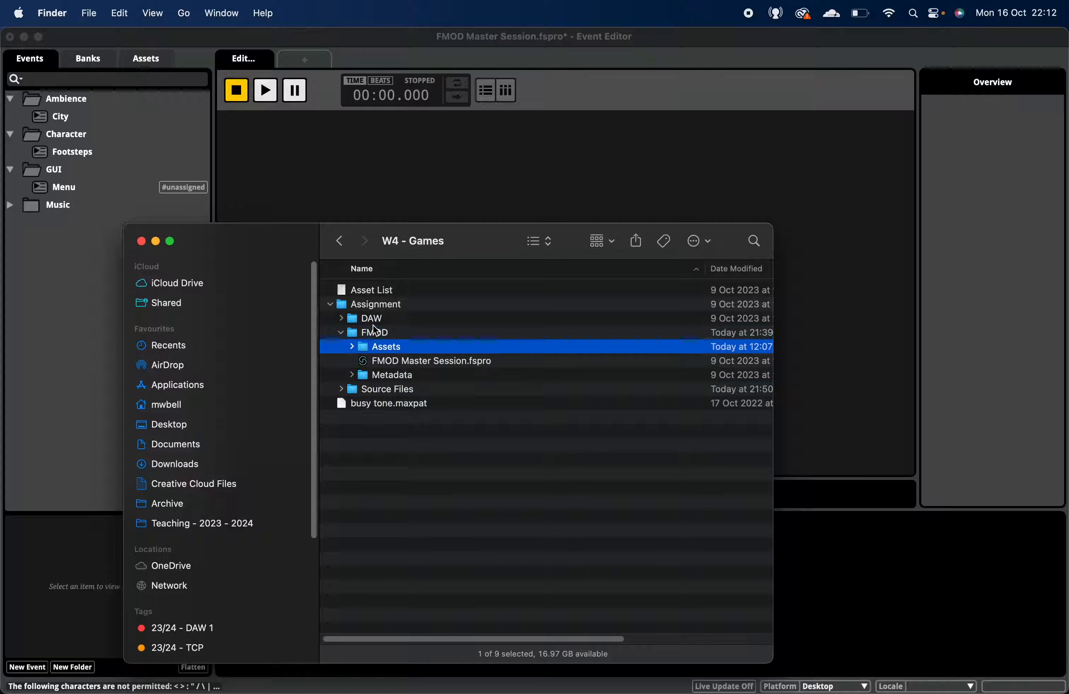
Step: Browse the Birds, City and Dogs subfolders of the Ambience assets on disk and collapse the Ambience folder
key(Right)
key(Down)
key(Down)
key(Right)
key(Left)
key(Up)
key(Right)
key(Down)
key(Right)
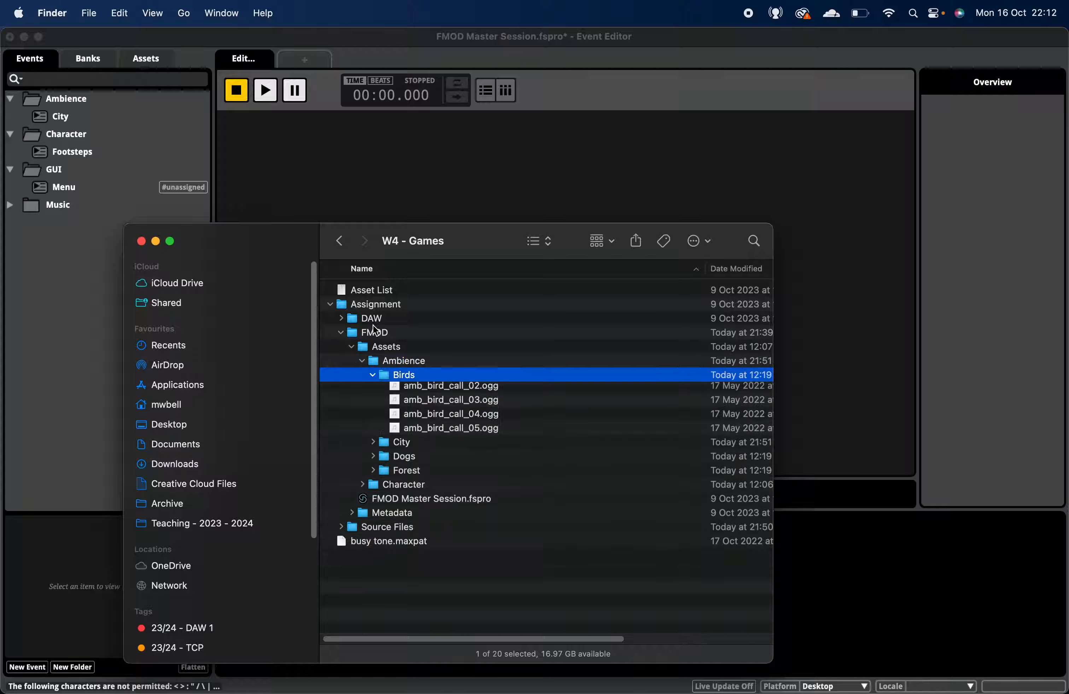
key(Left)
key(Down)
key(Right)
key(Left)
key(Down)
key(Right)
key(Left)
key(Left)
key(Left)
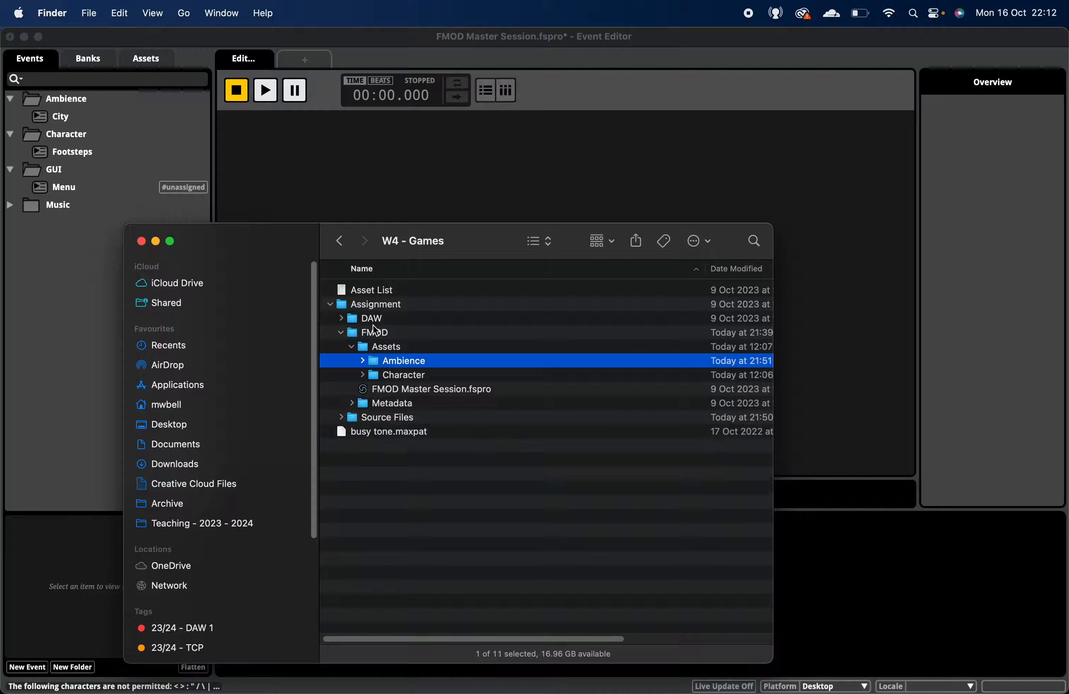
Step: Check the Character assets folder, collapse the Assets folder and close the Finder window
key(Down)
key(Right)
key(Left)
key(Left)
key(Left)
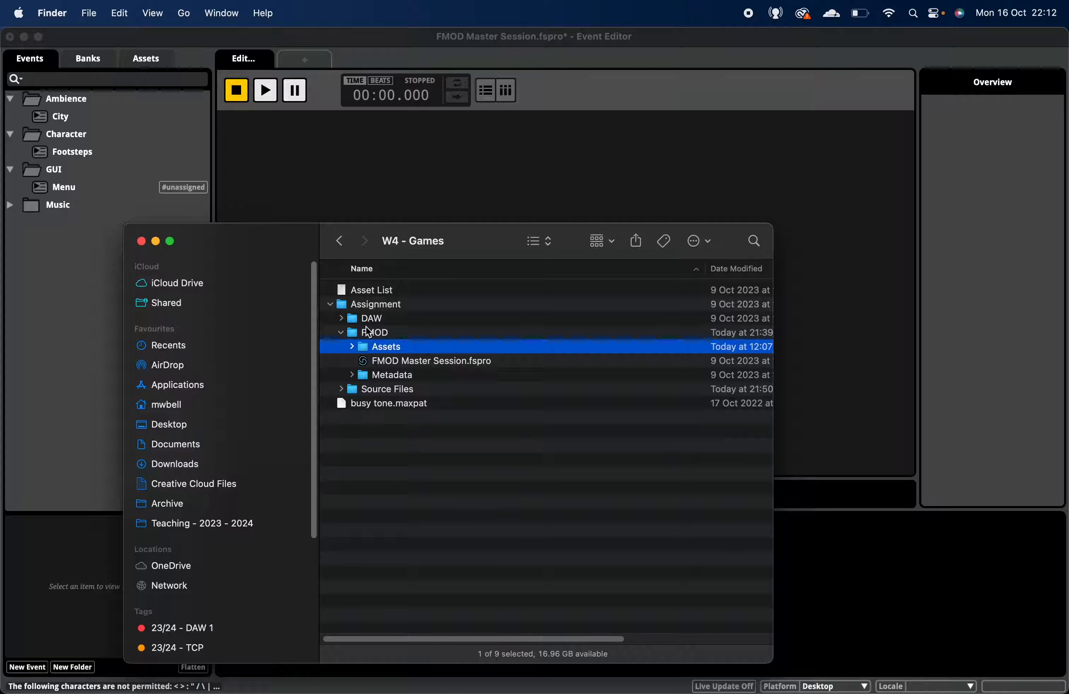
click(141, 241)
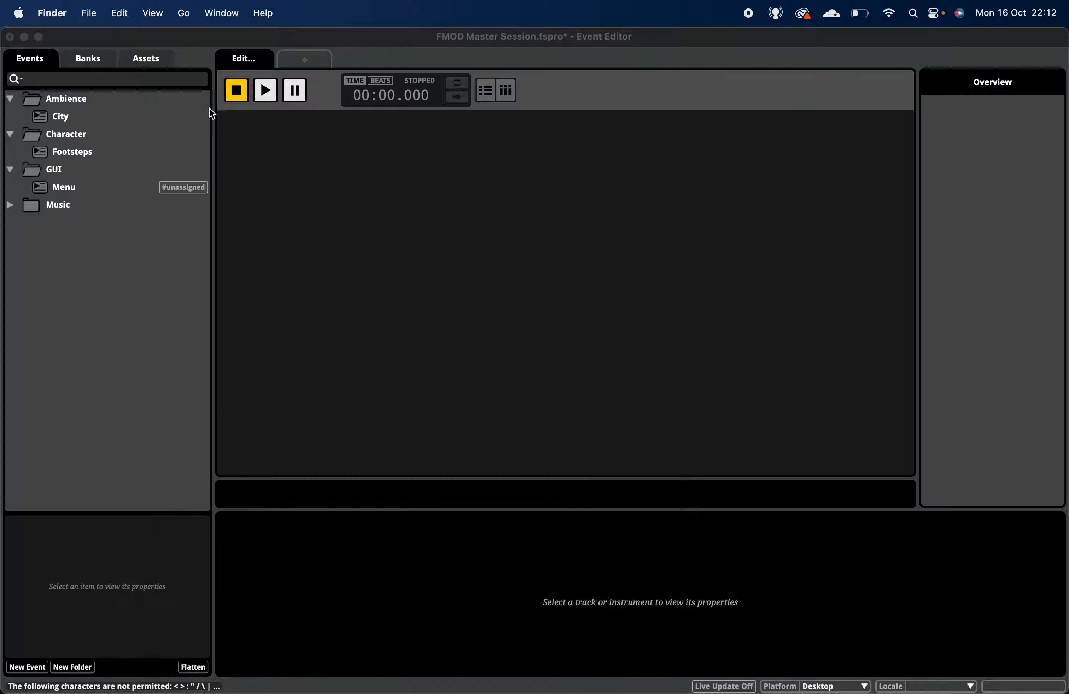
Step: Switch to FMOD Studio, open the Audio Bin and look into its Ambience folder and the Character folder's Footsteps subfolder
click(210, 41)
click(282, 18)
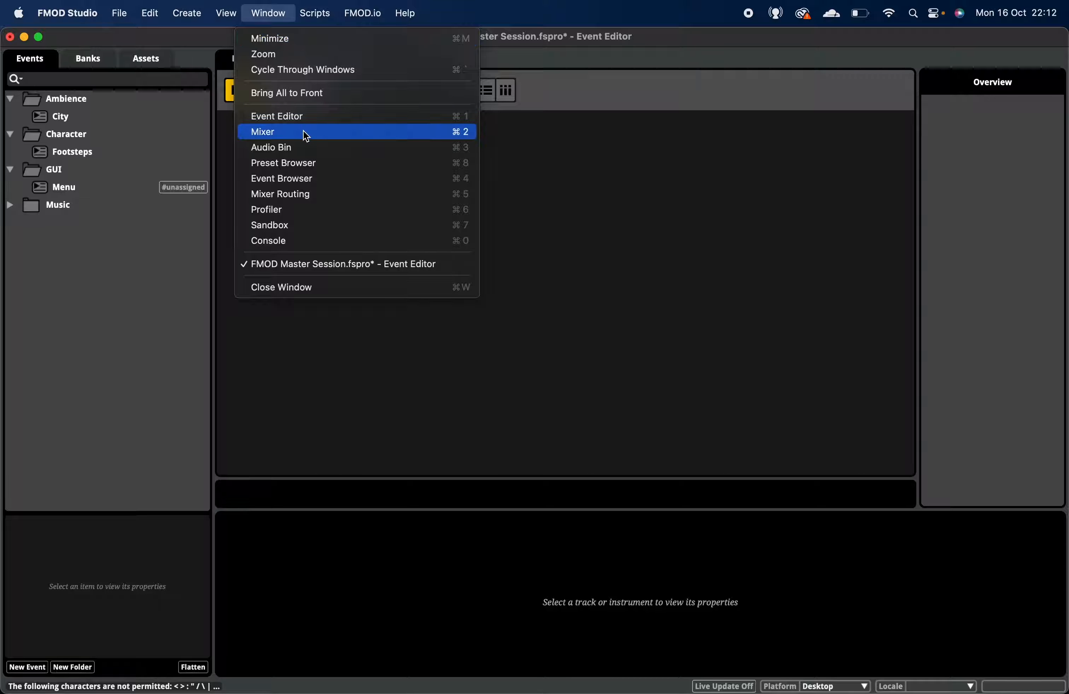
click(302, 146)
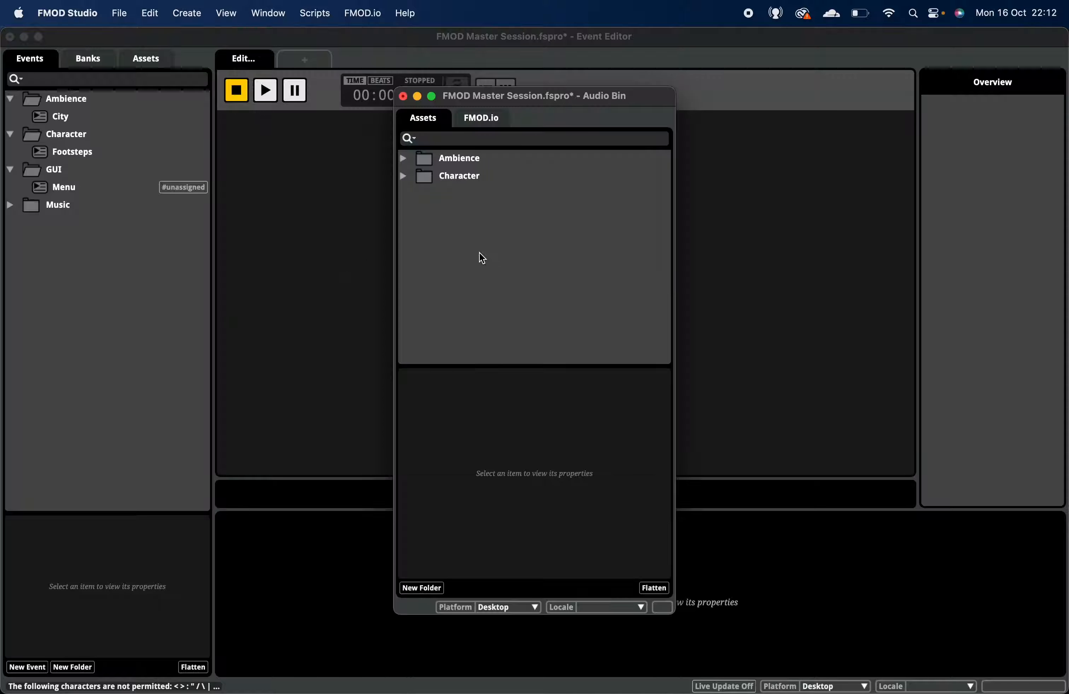
click(404, 159)
click(404, 159)
click(476, 178)
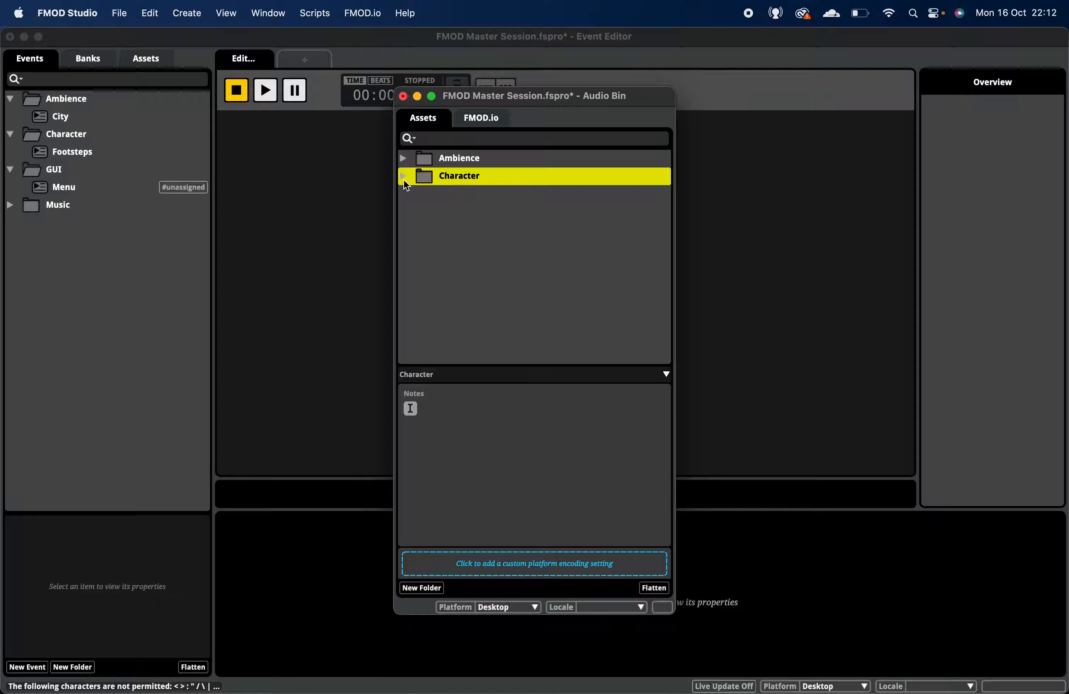
click(403, 176)
click(413, 194)
click(412, 194)
Step: Switch to Finder, open the W4 - Games folder from the Desktop and select the Assignment's FMOD folder
key(super+Tab)
key(super+Tab)
key(super+Tab)
key(super+Tab)
key(super+Tab)
key(super+Tab)
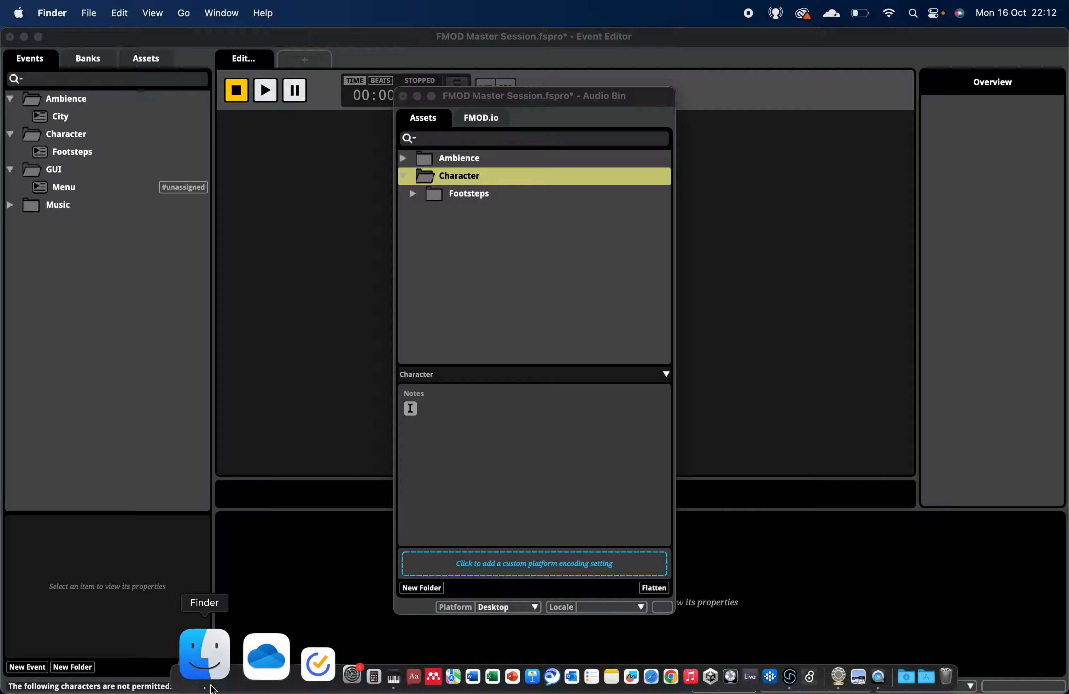
click(205, 649)
click(199, 422)
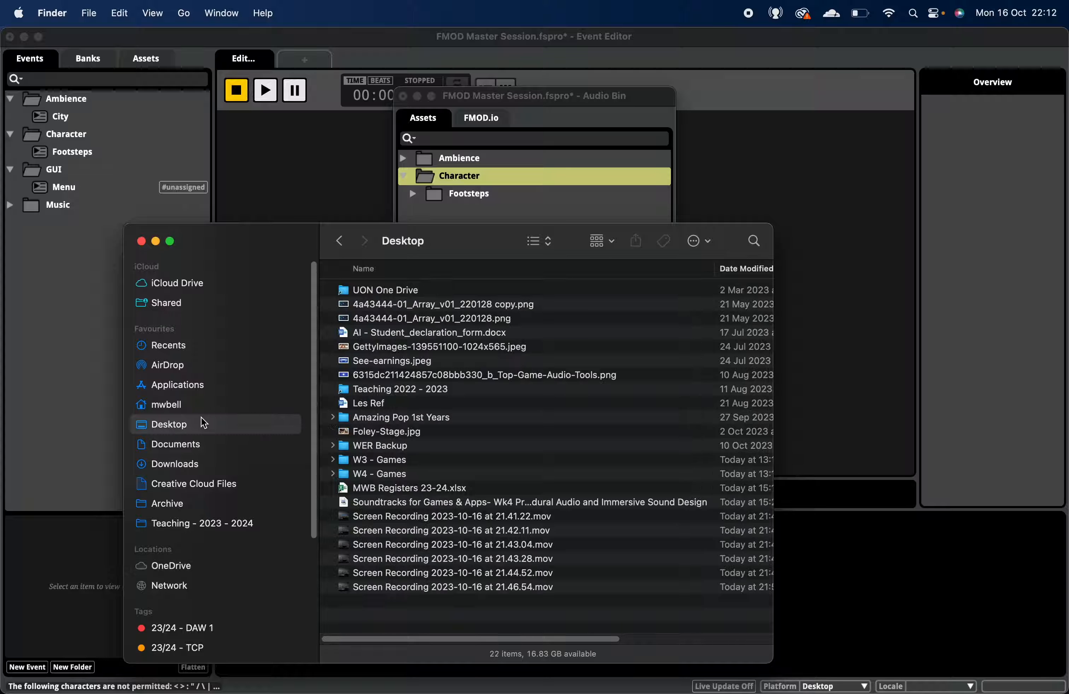
double_click(389, 474)
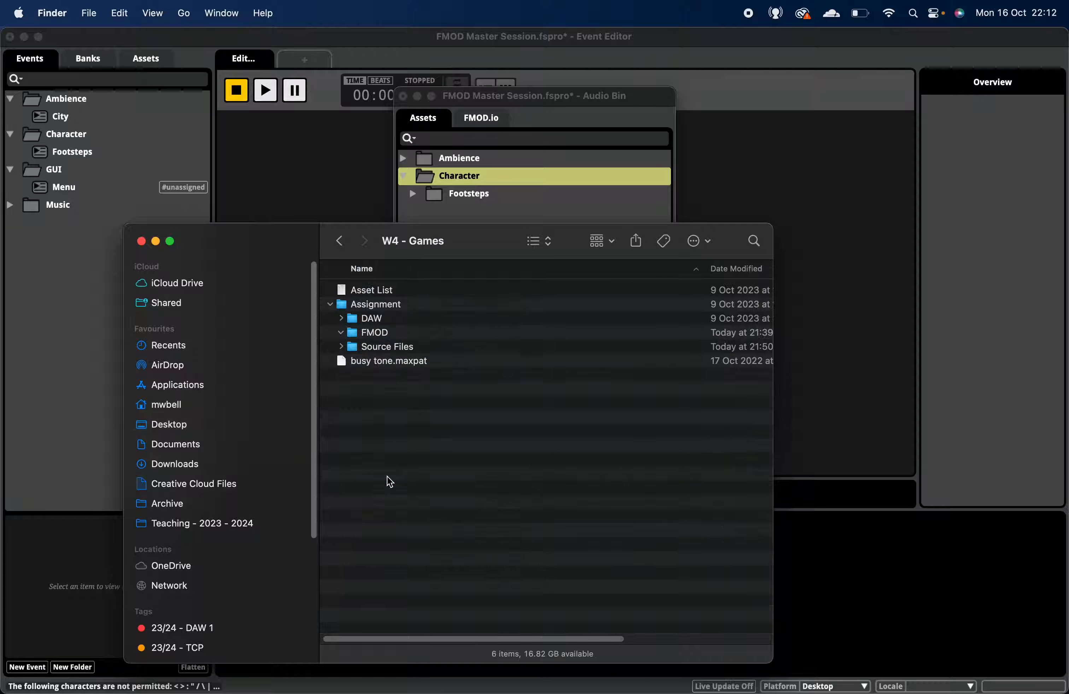
click(402, 310)
click(391, 335)
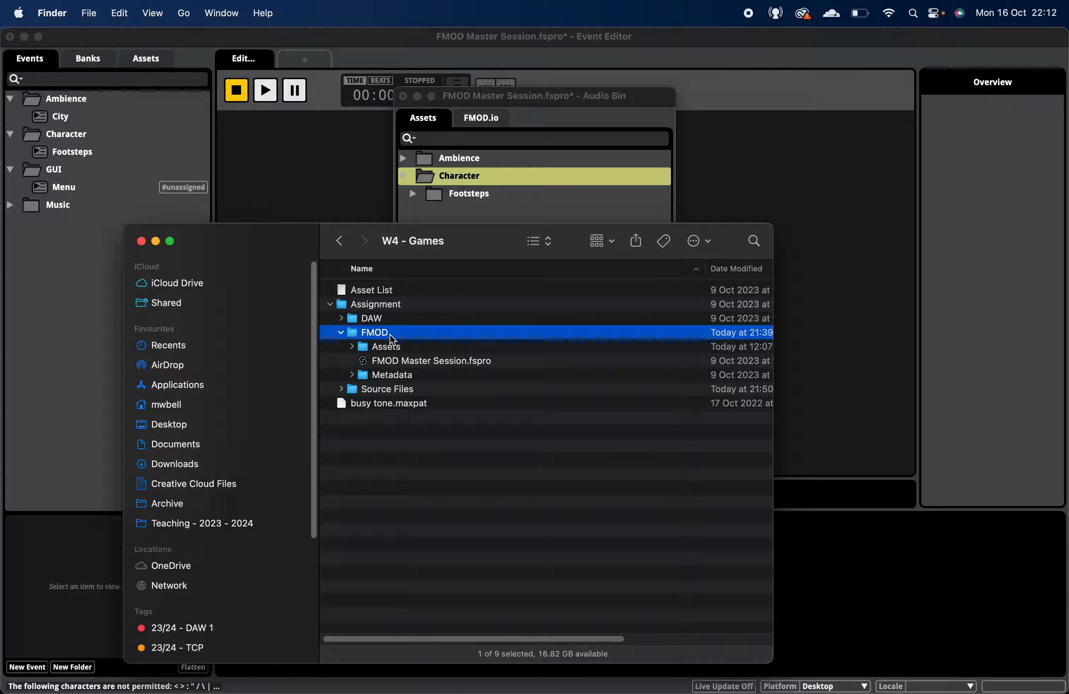
Step: Open the FMOD project's Assets folder as the current Finder location
click(398, 352)
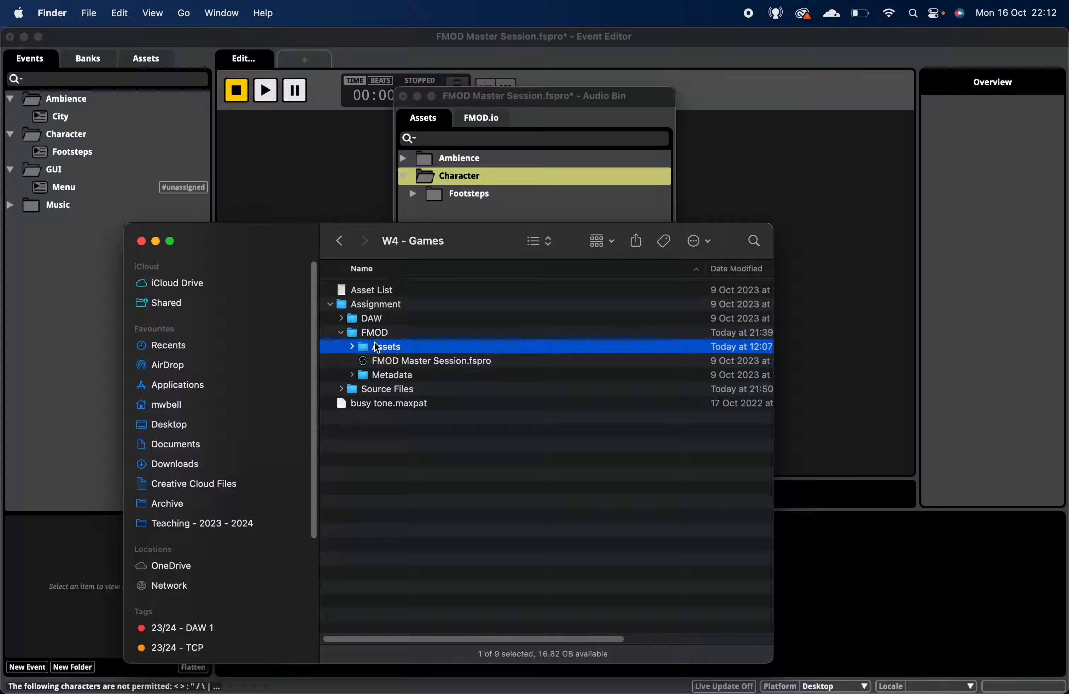
key(Right)
key(Down)
key(Down)
key(Up)
click(388, 345)
double_click(388, 346)
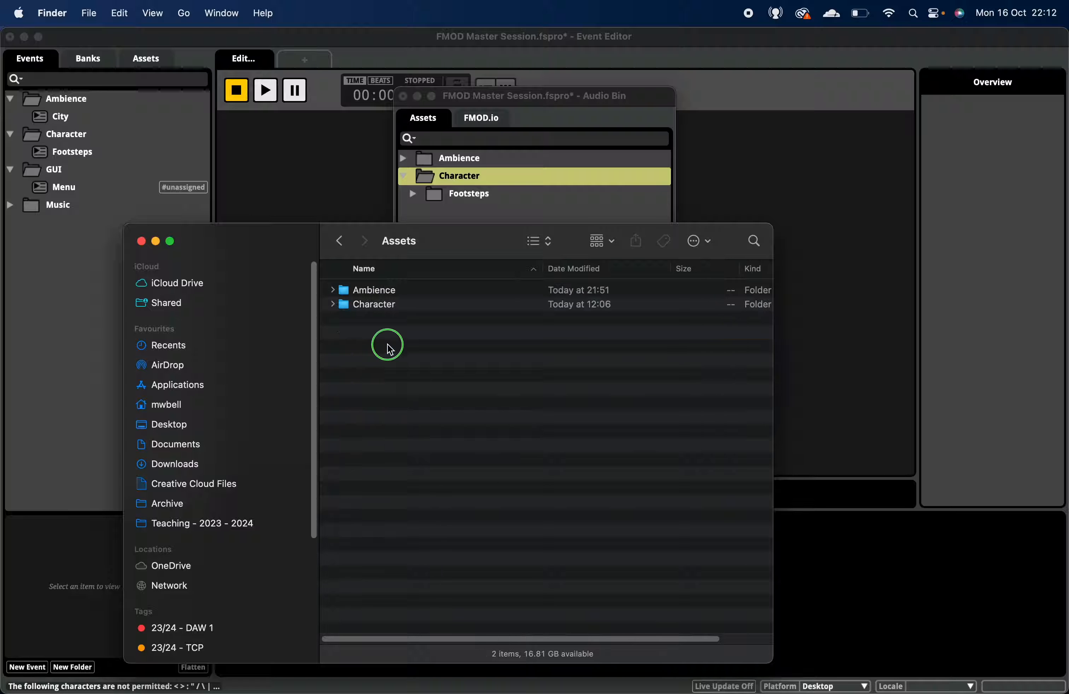
Step: Create a folder named Ememy in the Assets folder and move it into the Character folder
right_click(391, 347)
click(396, 350)
text(Eme)
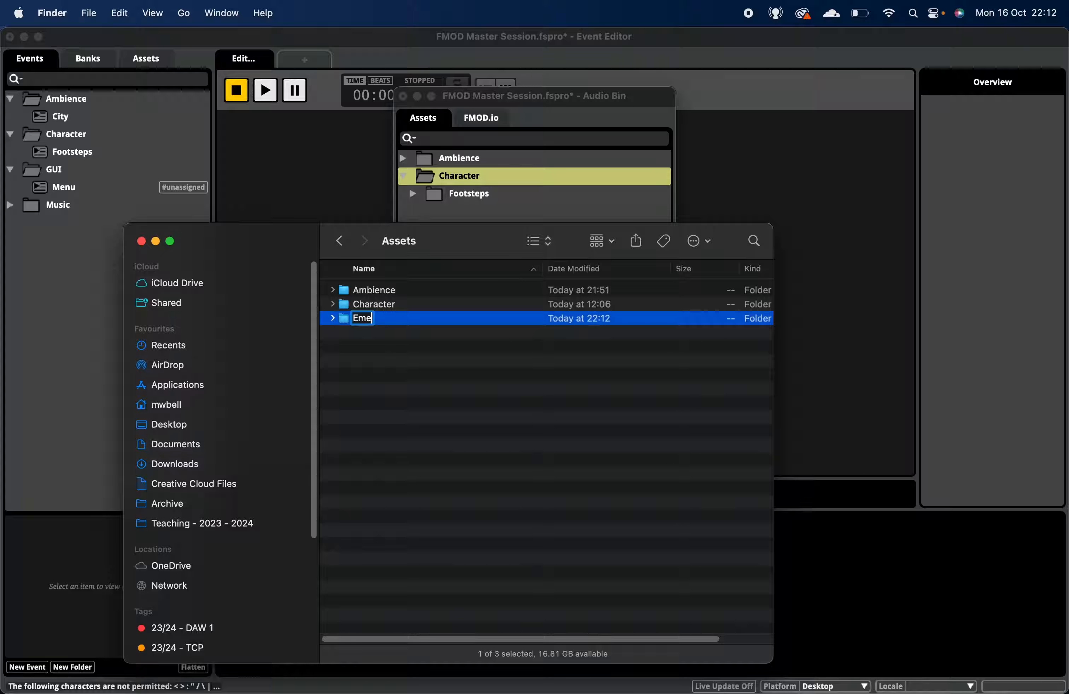
text(my)
key(Return)
drag(378, 319, 377, 305)
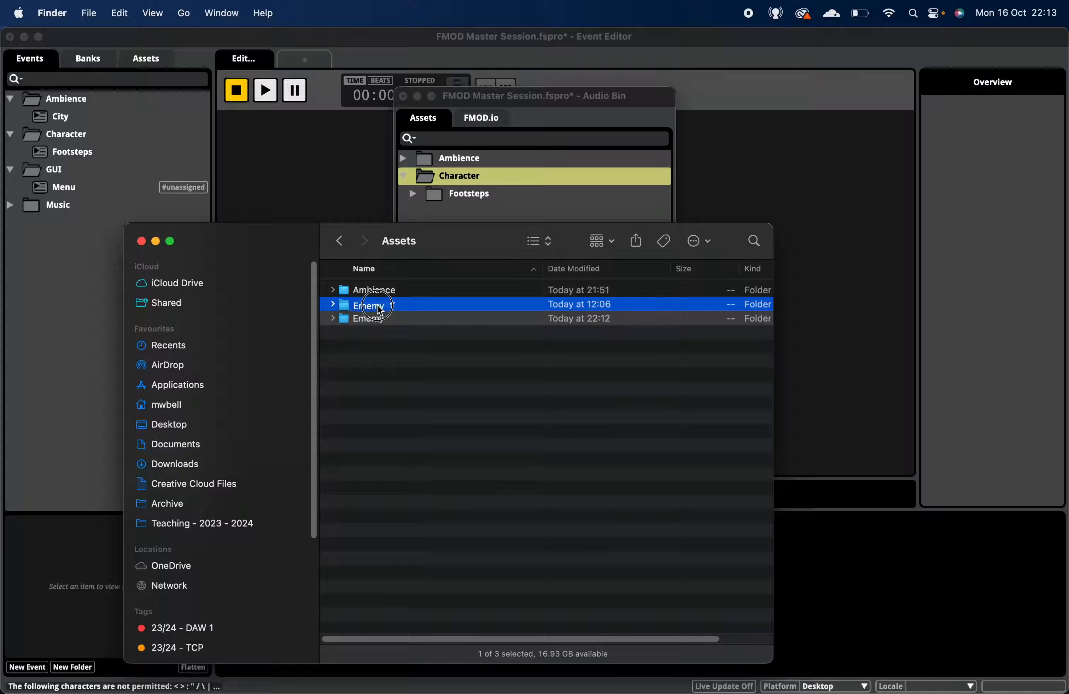
Step: Switch to the FMOD Studio Audio Bin, inspect the Character folder and its Footsteps assets, and collapse both folders
click(552, 103)
click(418, 199)
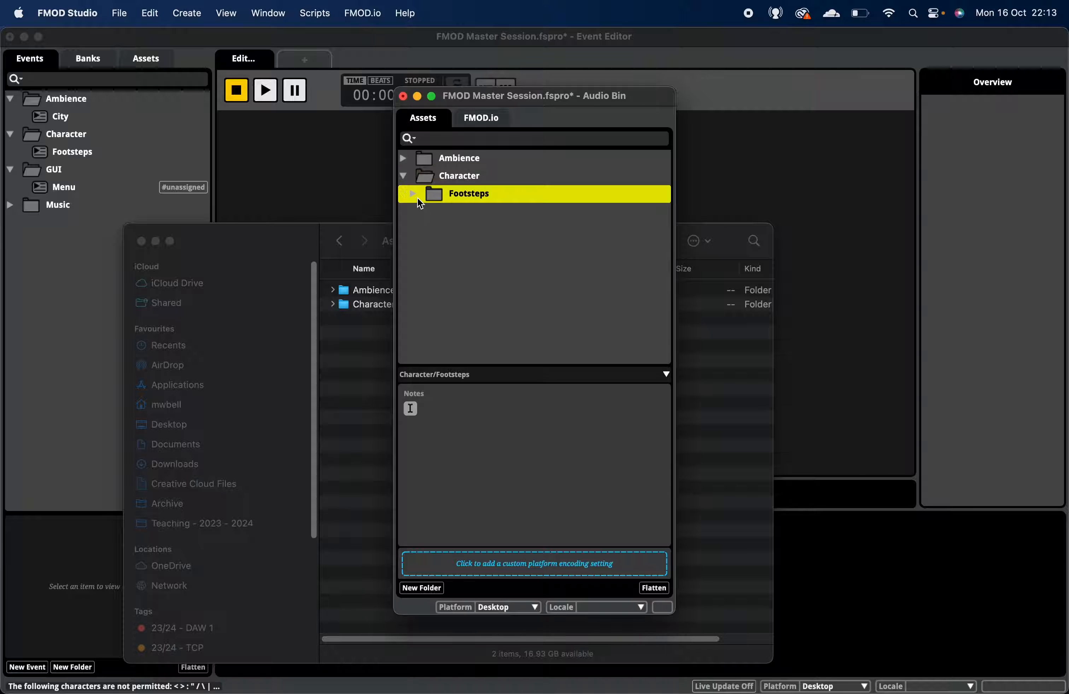
click(415, 196)
click(415, 196)
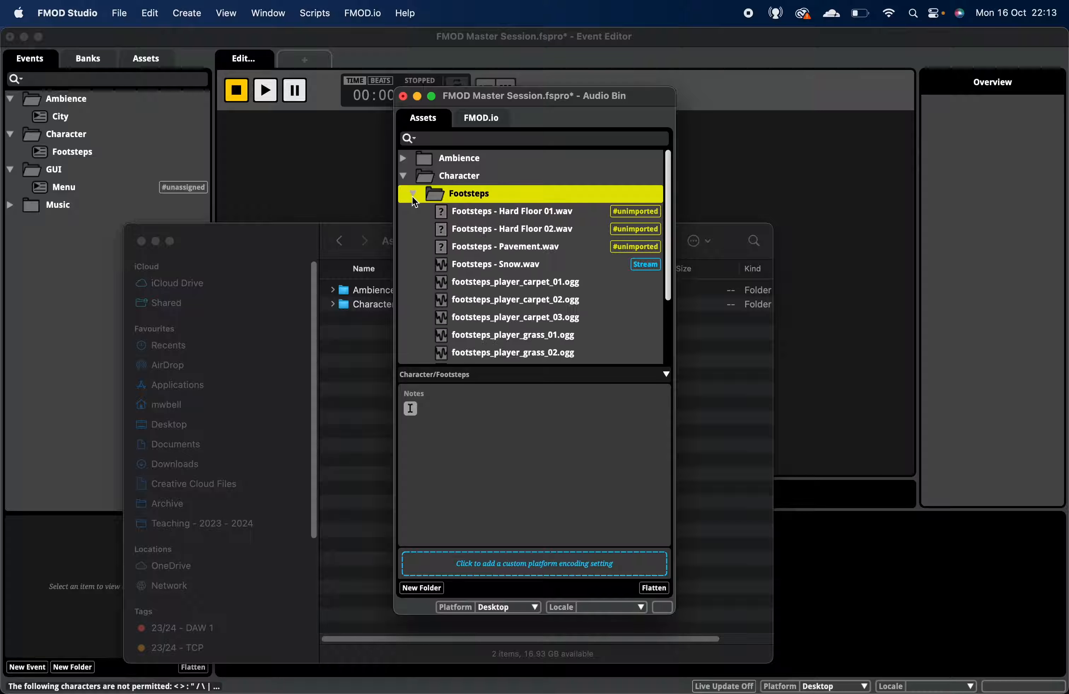
click(412, 196)
click(404, 176)
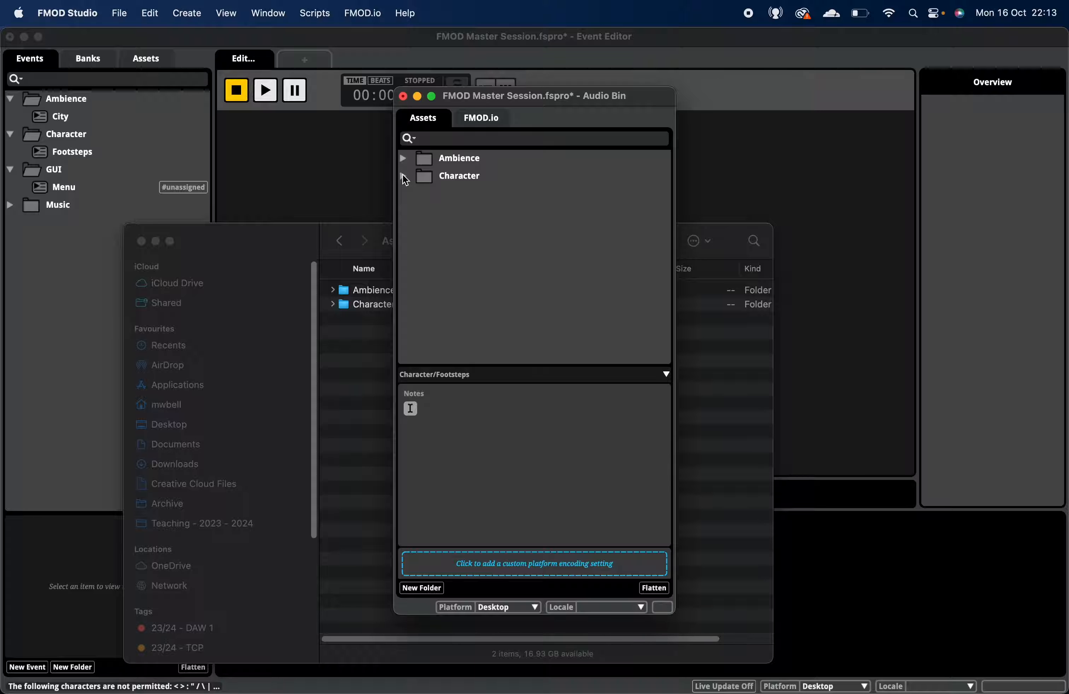
Step: Switch to Finder, copy Footsteps - Snow.wav from Character's Footsteps folder into the Ememy folder, and expand Ememy to view the copy
click(339, 380)
click(402, 305)
key(Right)
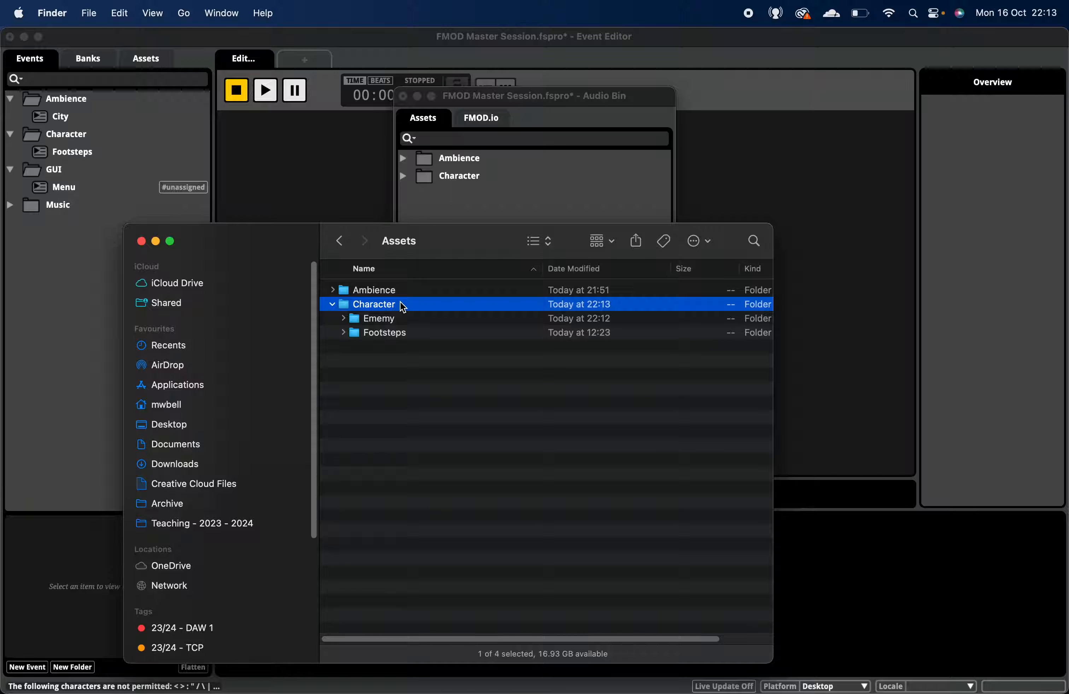
key(Down)
key(Right)
click(419, 388)
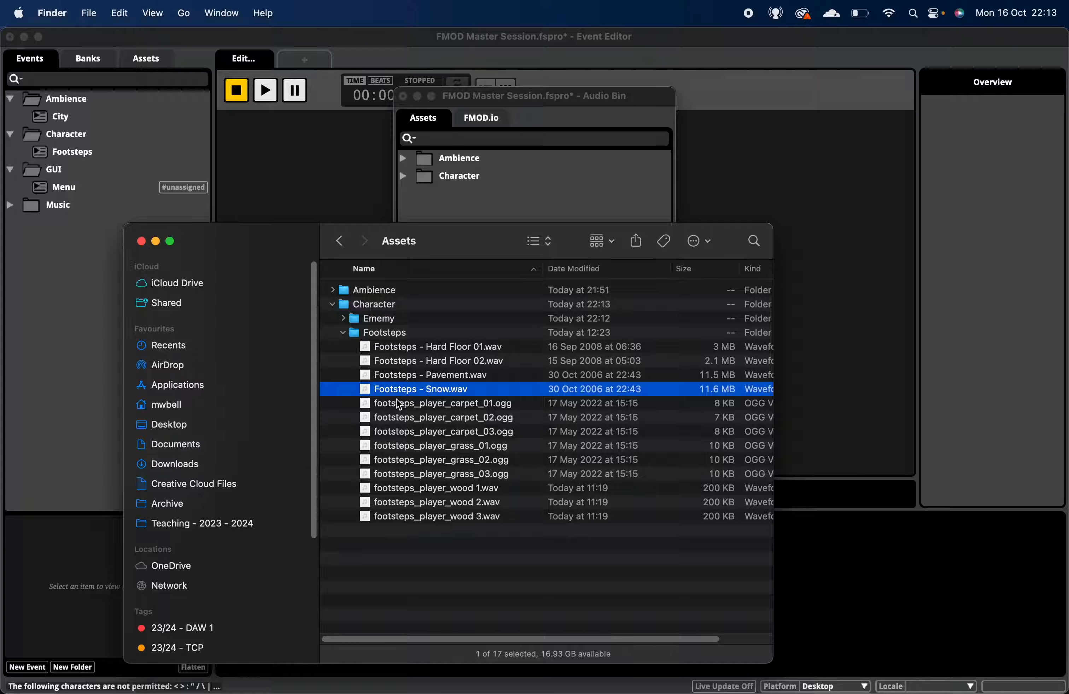
drag(400, 390, 382, 325)
click(344, 319)
click(413, 334)
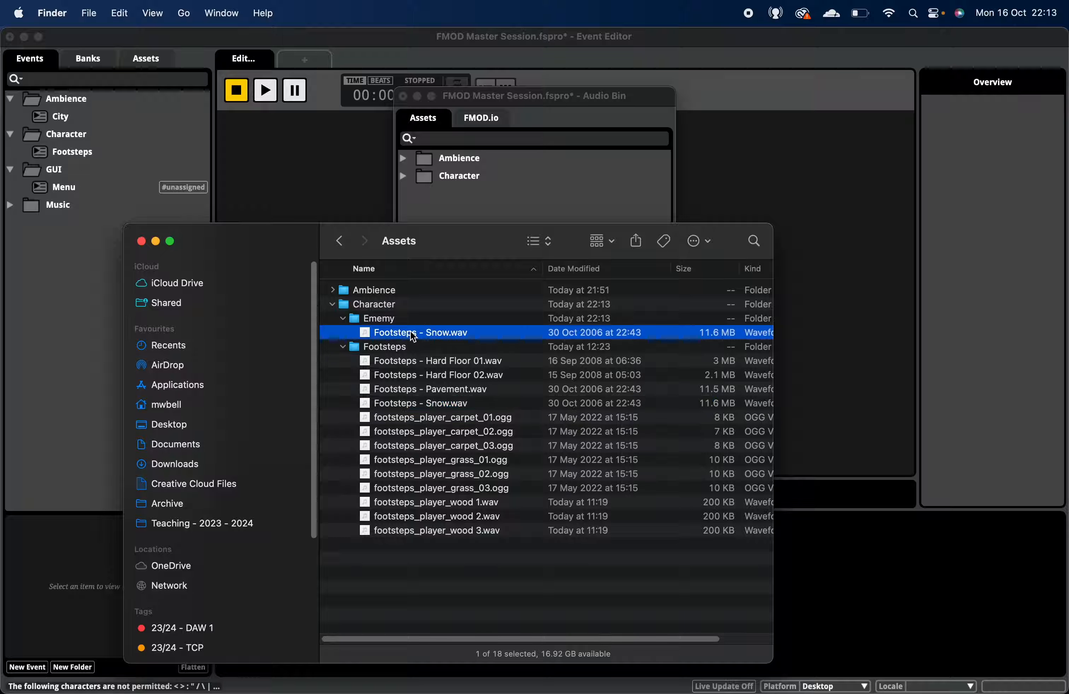
Step: Switch to the FMOD Studio Audio Bin, inspect the Ememy folder inside Character, and collapse it
click(470, 211)
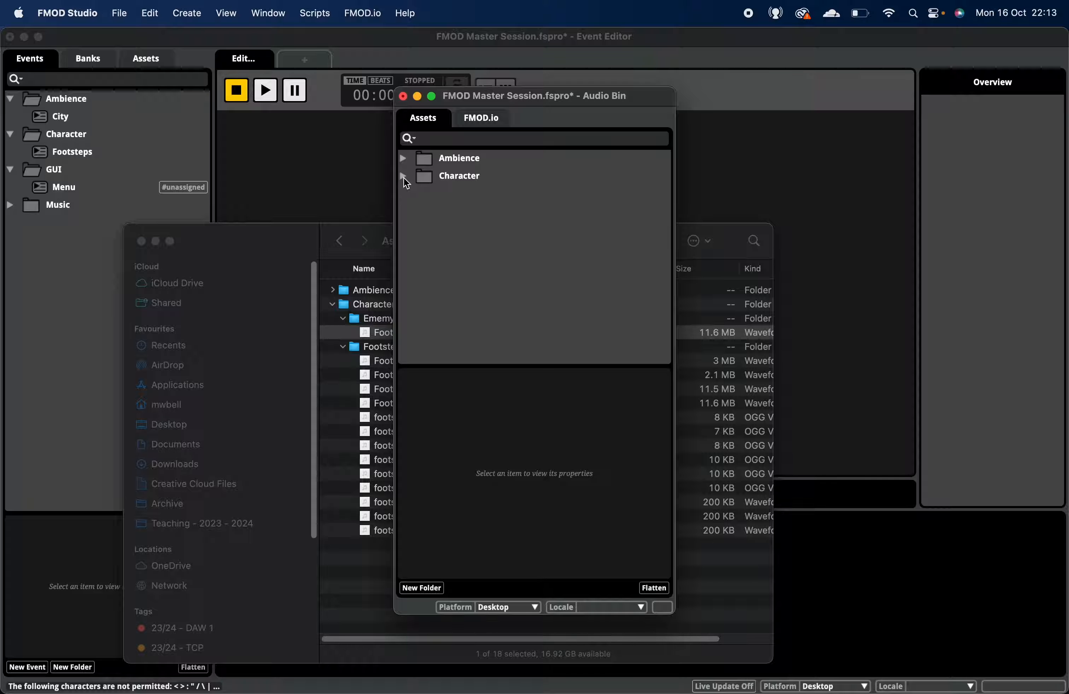
click(403, 177)
click(413, 195)
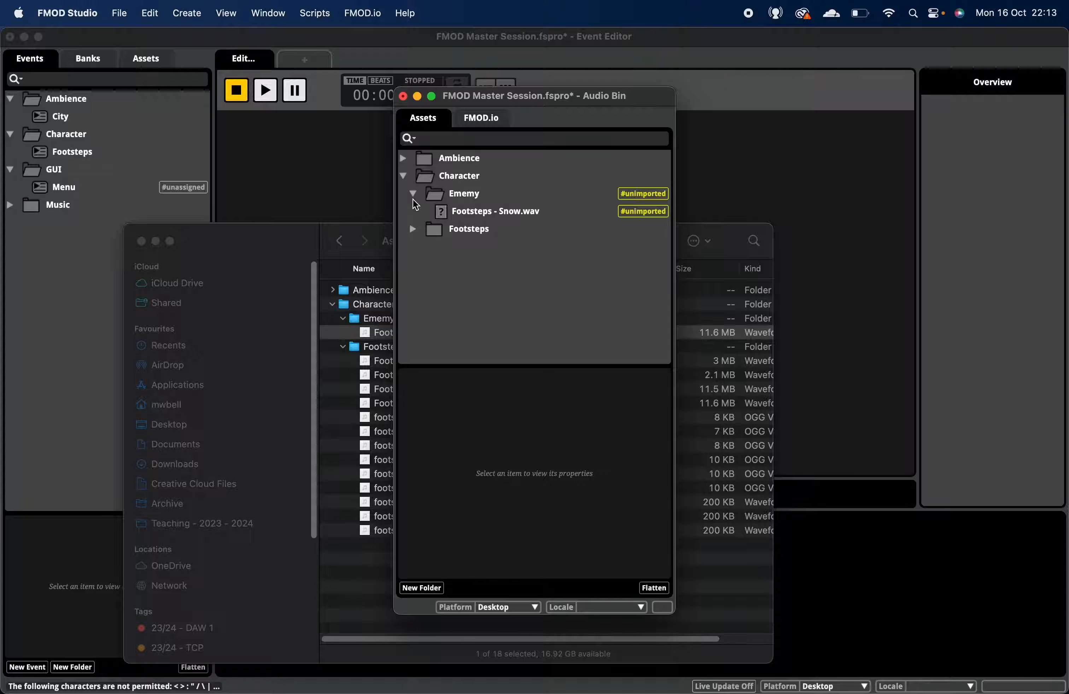
click(413, 194)
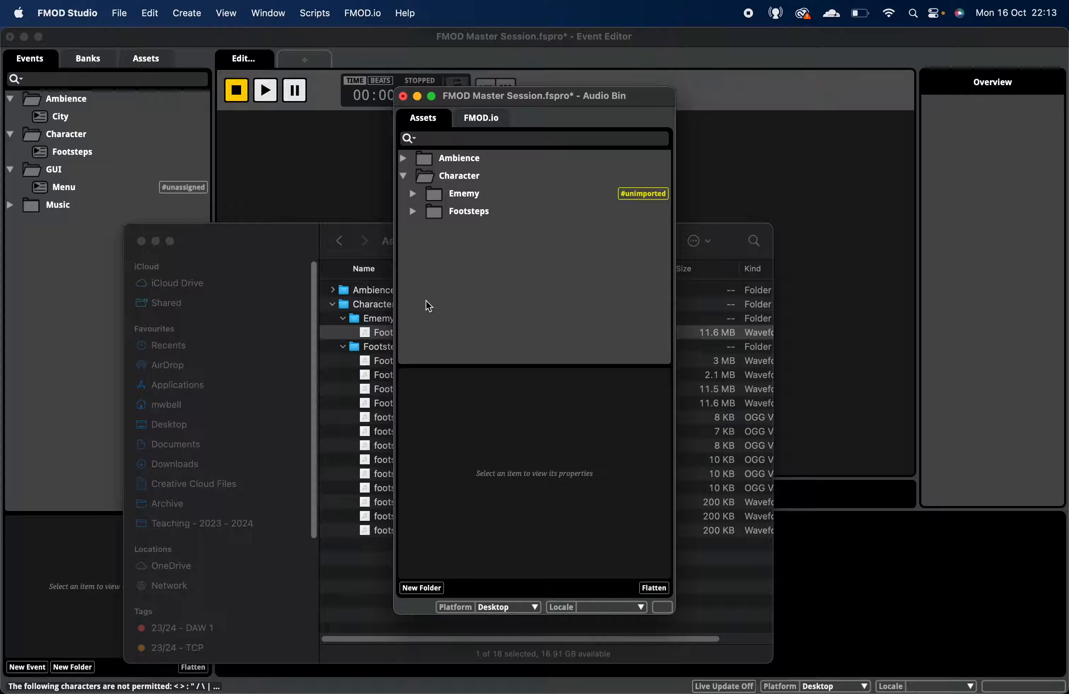
Step: Return to the Event Editor, show its Assets browser, and inspect Character's Footsteps and Ememy folders, leaving Ememy expanded
click(72, 328)
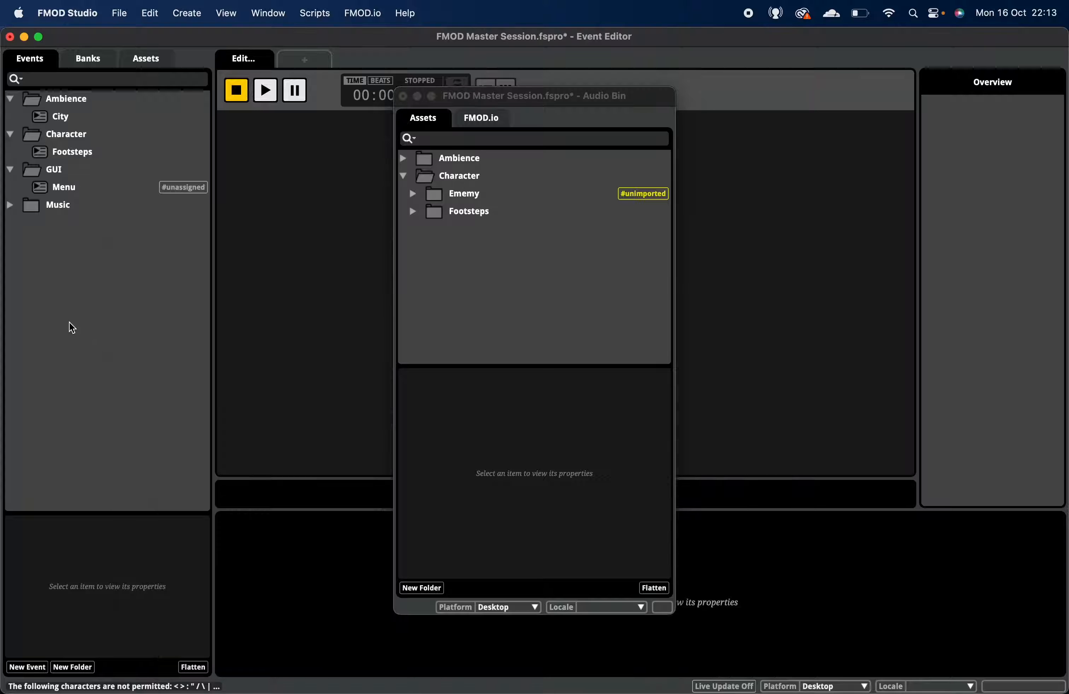
click(147, 58)
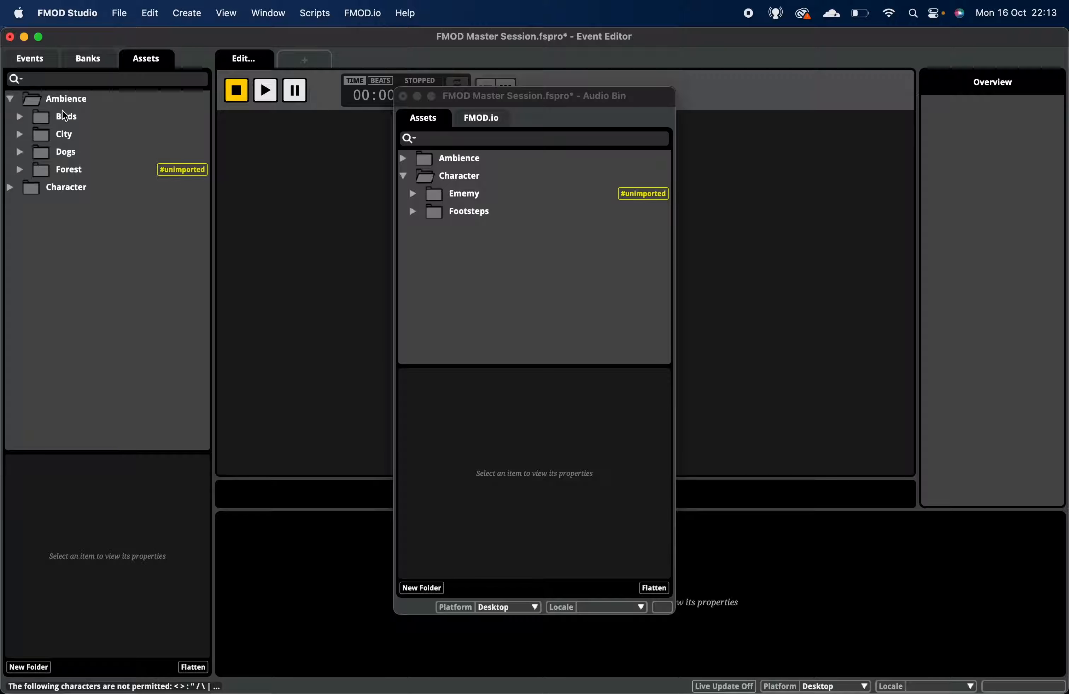
click(11, 188)
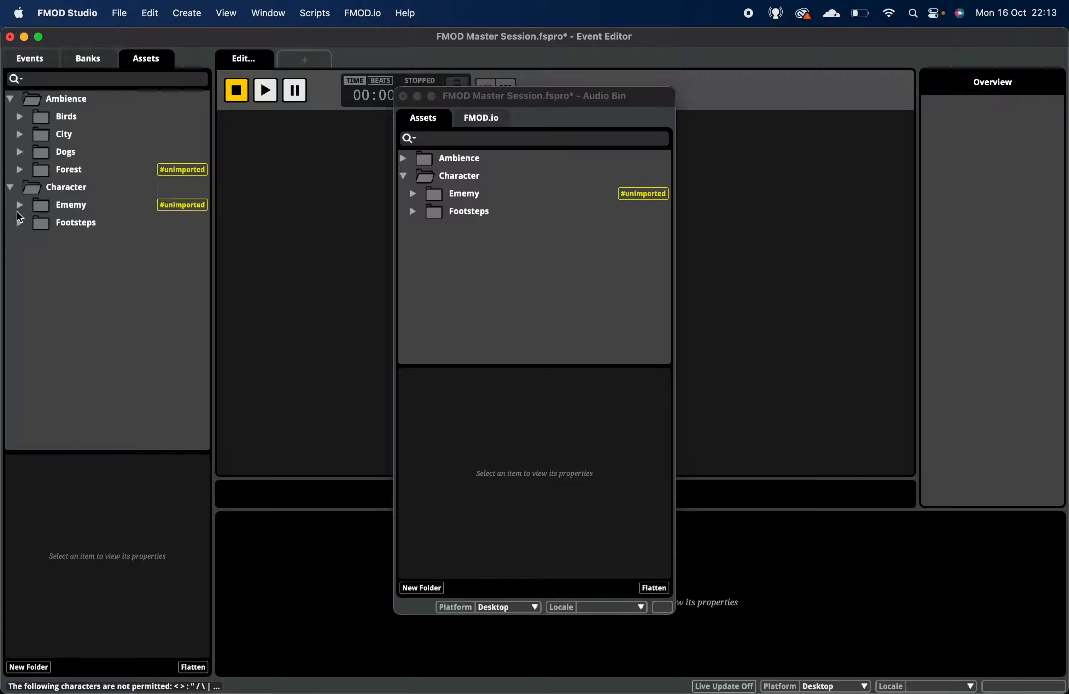
click(20, 206)
click(20, 206)
click(19, 223)
click(20, 222)
click(20, 207)
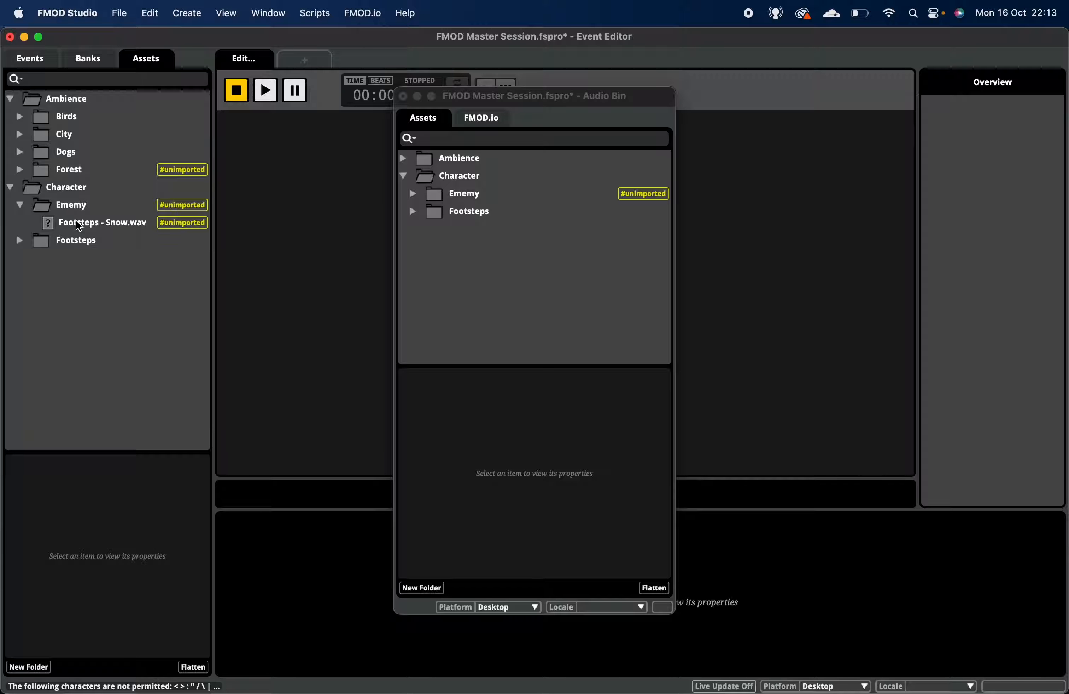
Step: Delete Footsteps - Snow.wav from the Ememy folder in the Assets browser, expanding the Footsteps folder for comparison
click(85, 221)
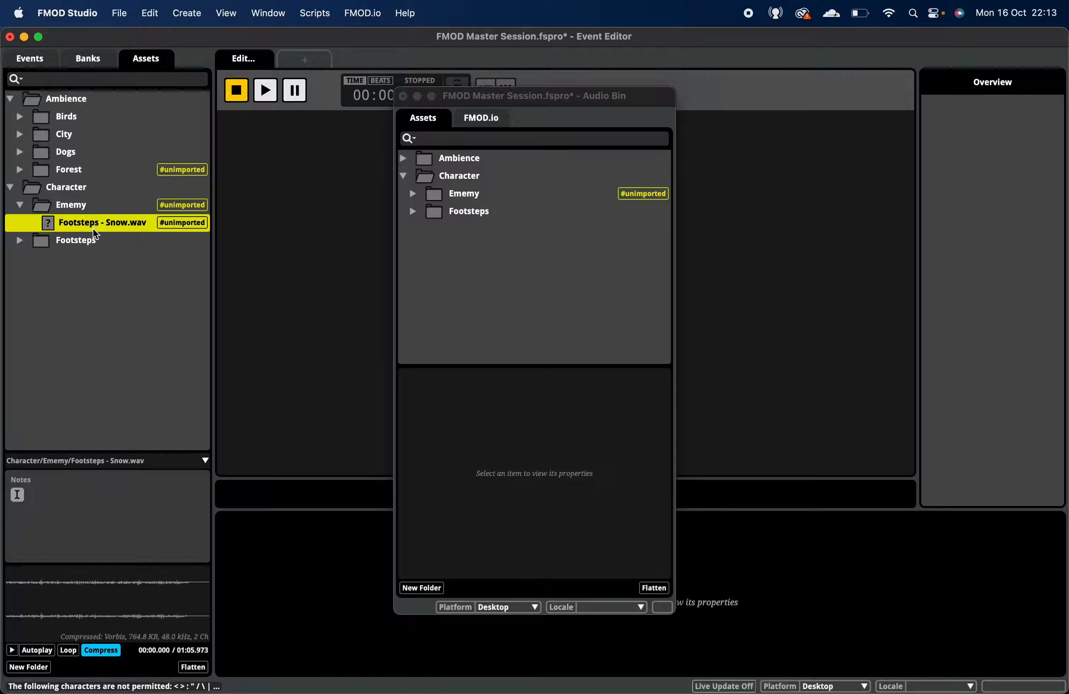
key(Delete)
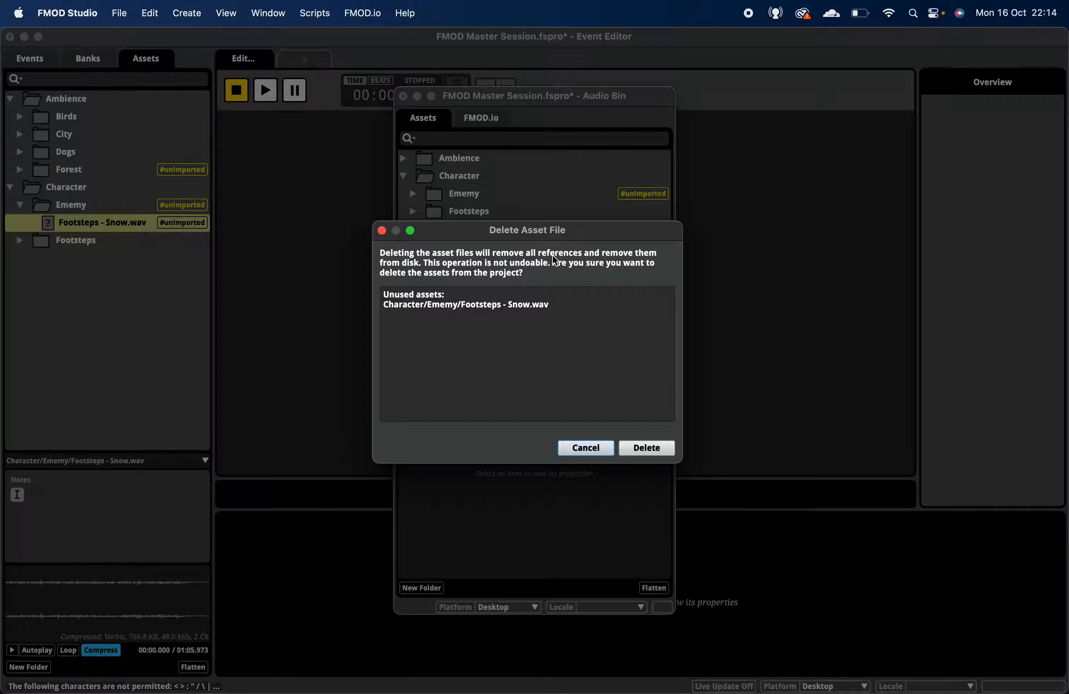
click(20, 241)
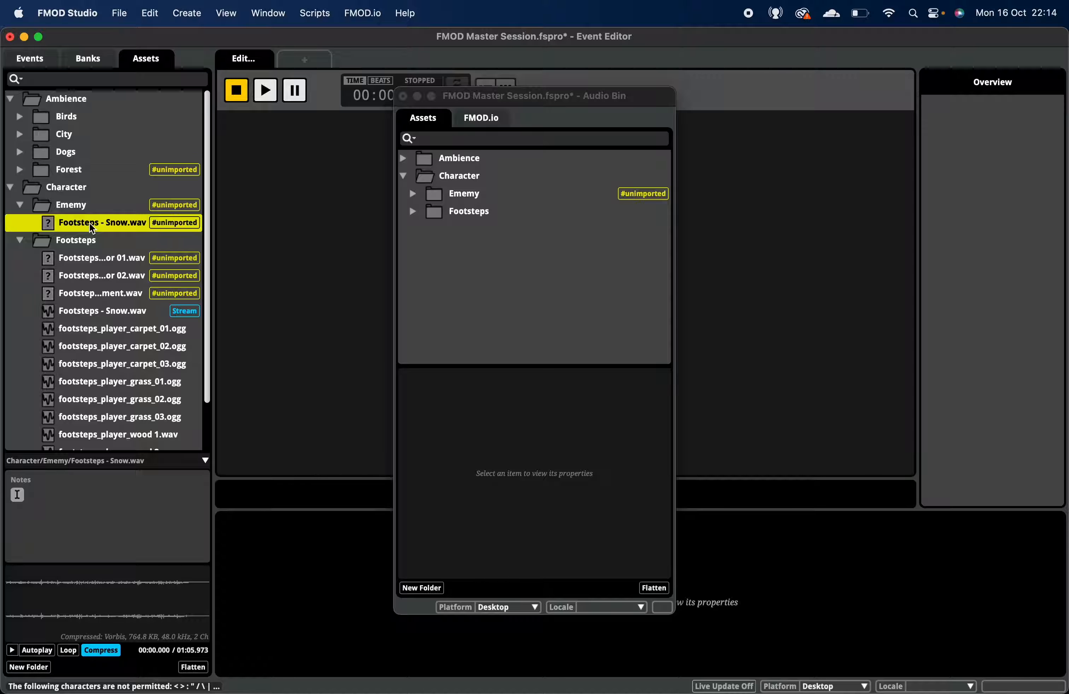
key(Delete)
click(646, 447)
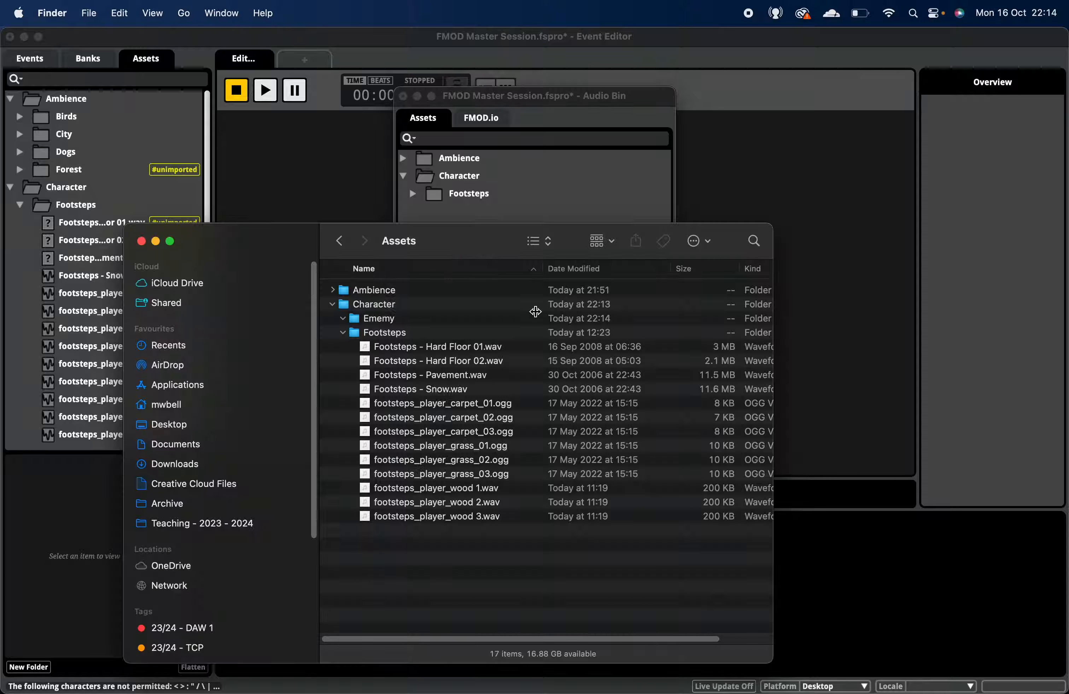
Step: Check the Ememy folder and the original Footsteps files in Finder, and return to the FMOD Studio Event Editor
click(460, 323)
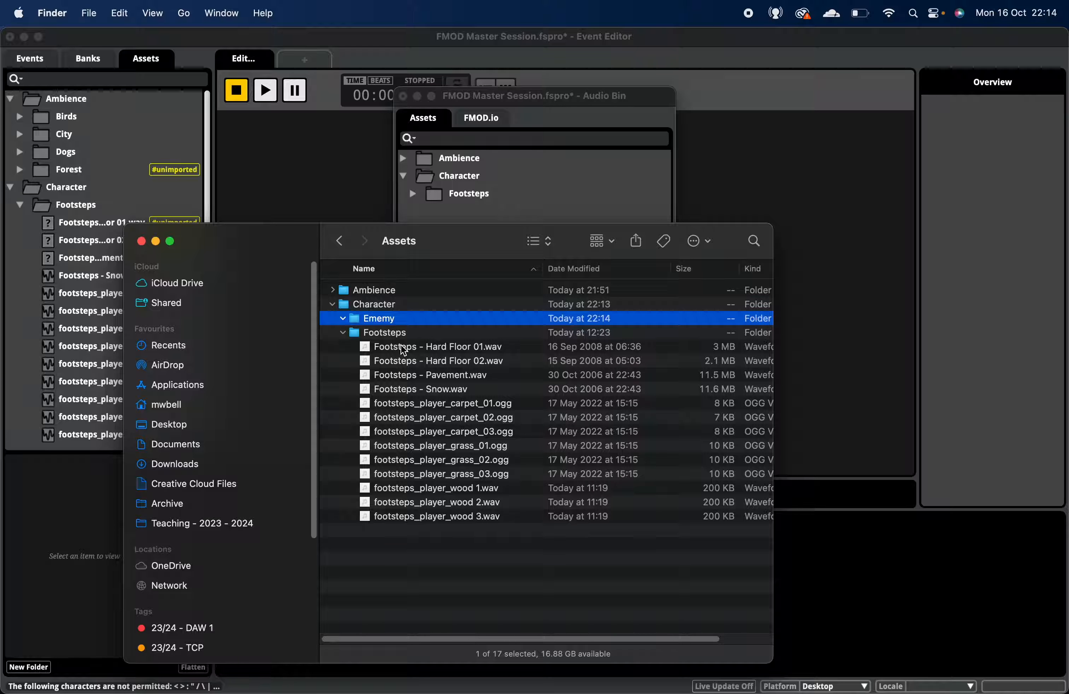
click(402, 361)
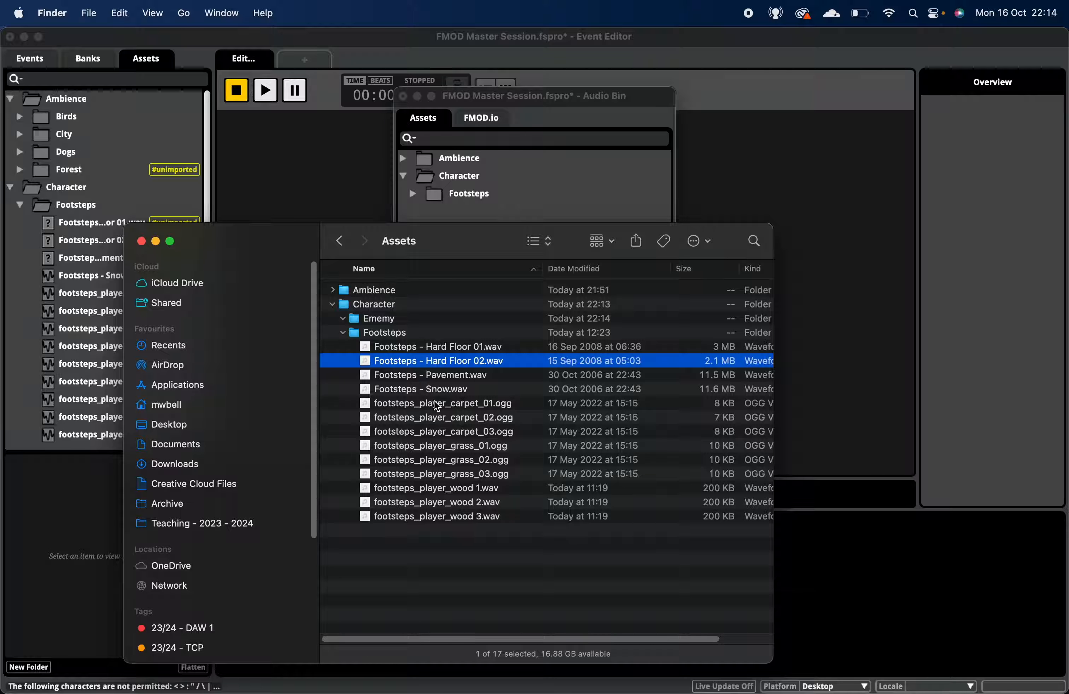
click(340, 241)
click(272, 172)
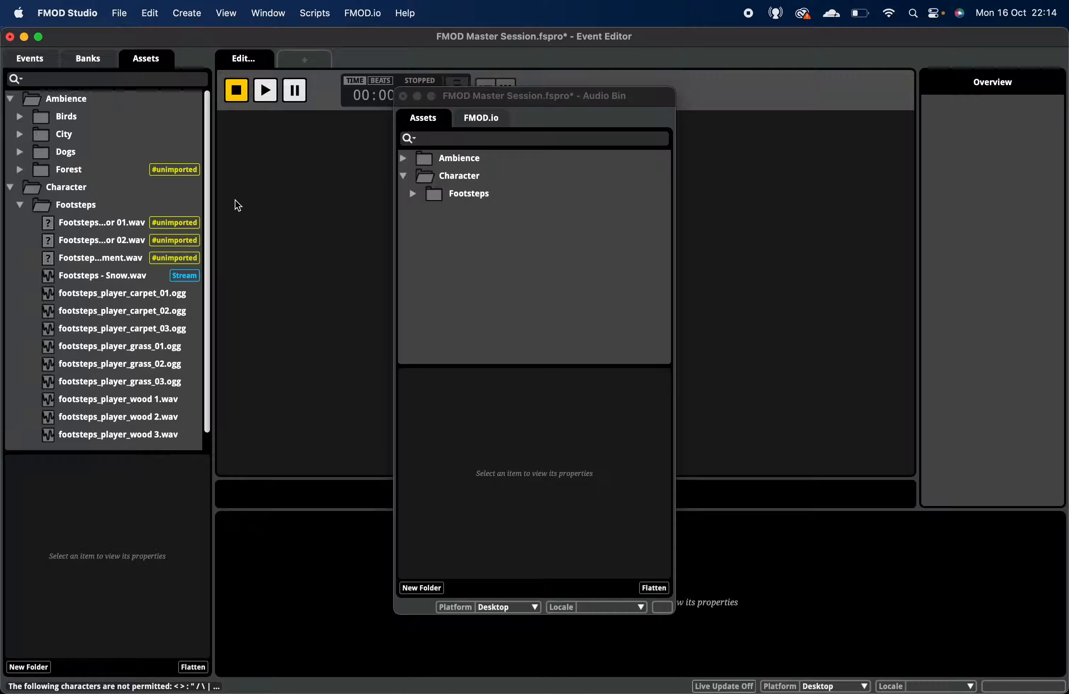
Step: Close the Audio Bin and open the City event from the Ambience folder in the events list
click(403, 96)
click(31, 58)
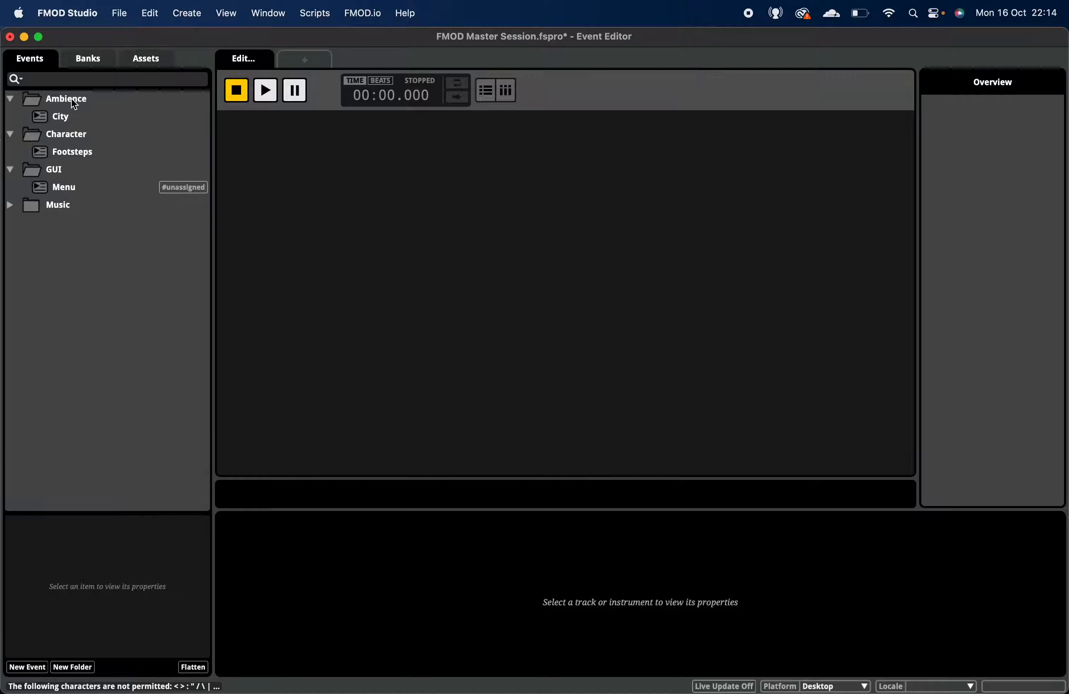
click(49, 114)
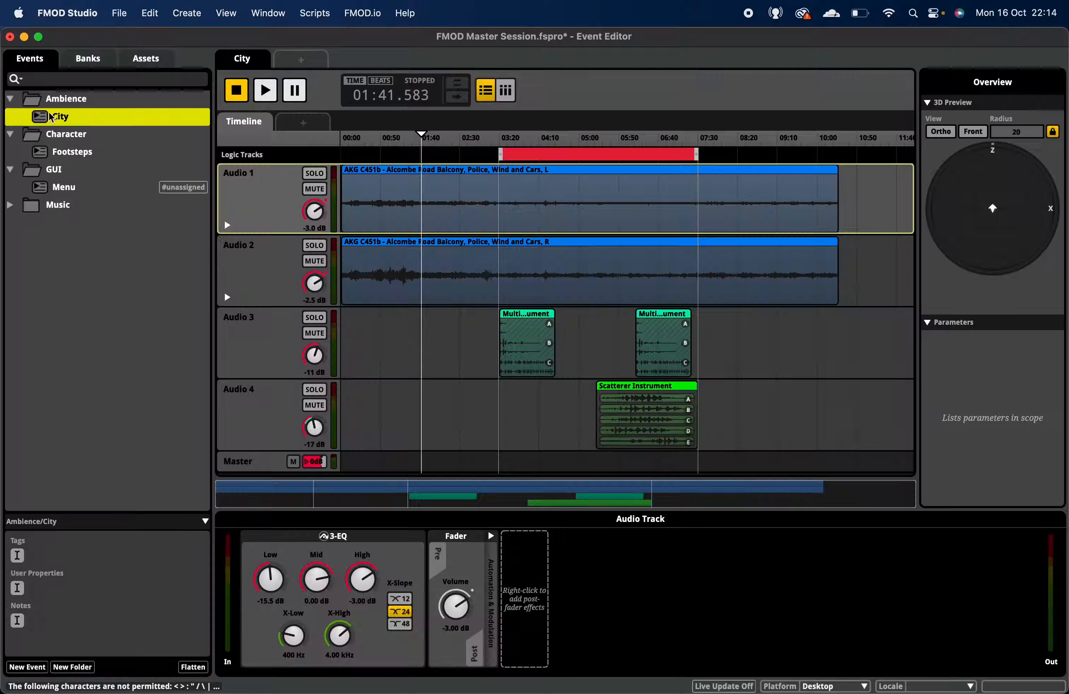
Step: Compare the Audio 1 and Audio 2 tracks of the City event and examine the L and R recordings they hold
click(276, 211)
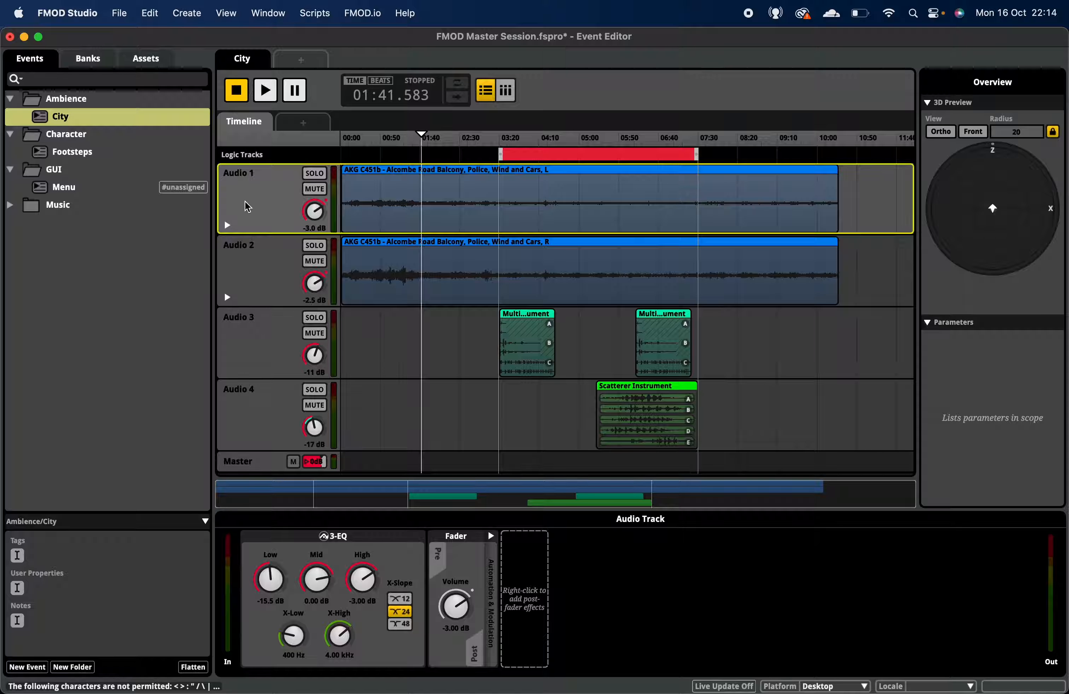
click(256, 256)
click(257, 224)
click(258, 256)
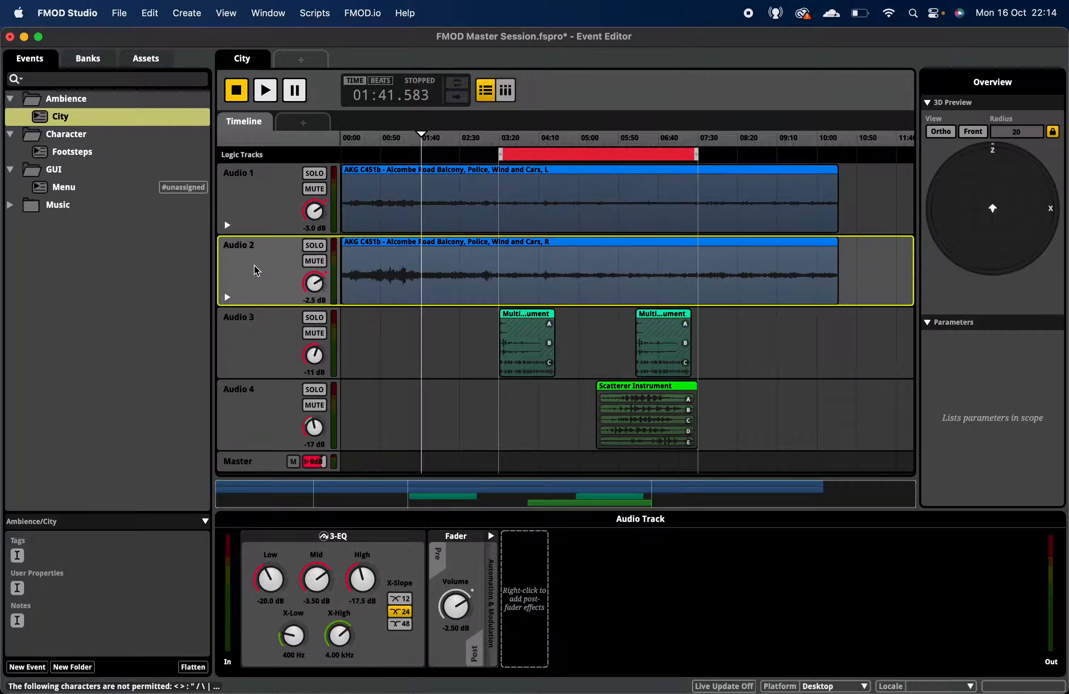
click(271, 222)
click(268, 259)
click(433, 189)
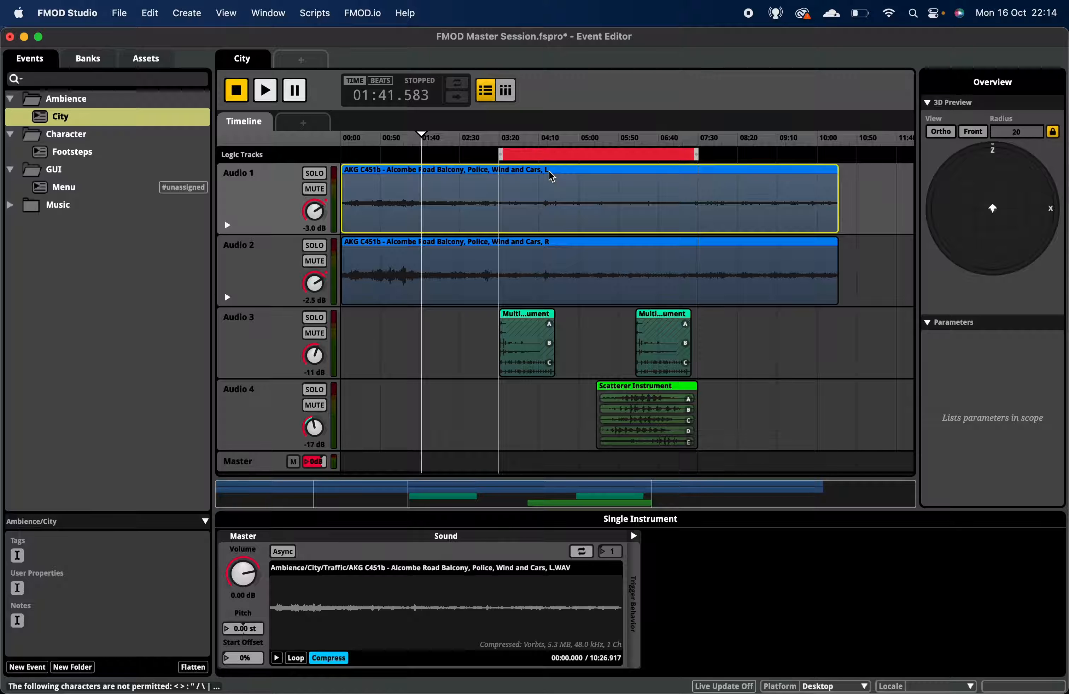
click(423, 262)
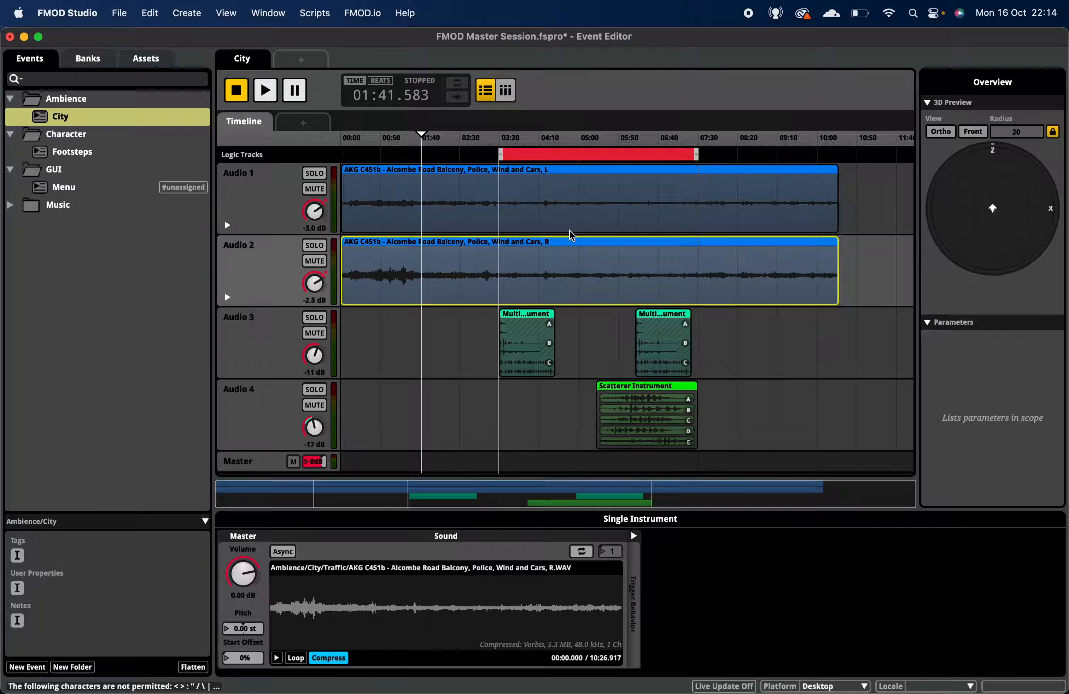
click(578, 206)
click(510, 260)
click(557, 213)
click(563, 256)
click(565, 205)
click(541, 244)
click(273, 215)
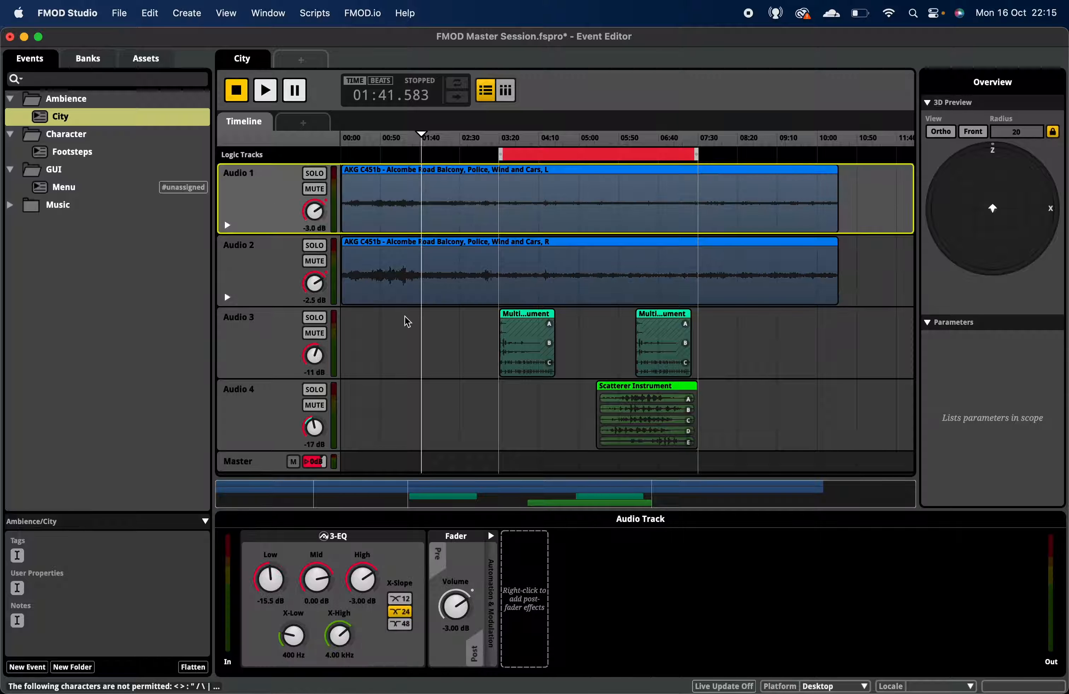
Step: Play the City event, mute the Audio 3 track, and inspect the effects on Audio 2
key(space)
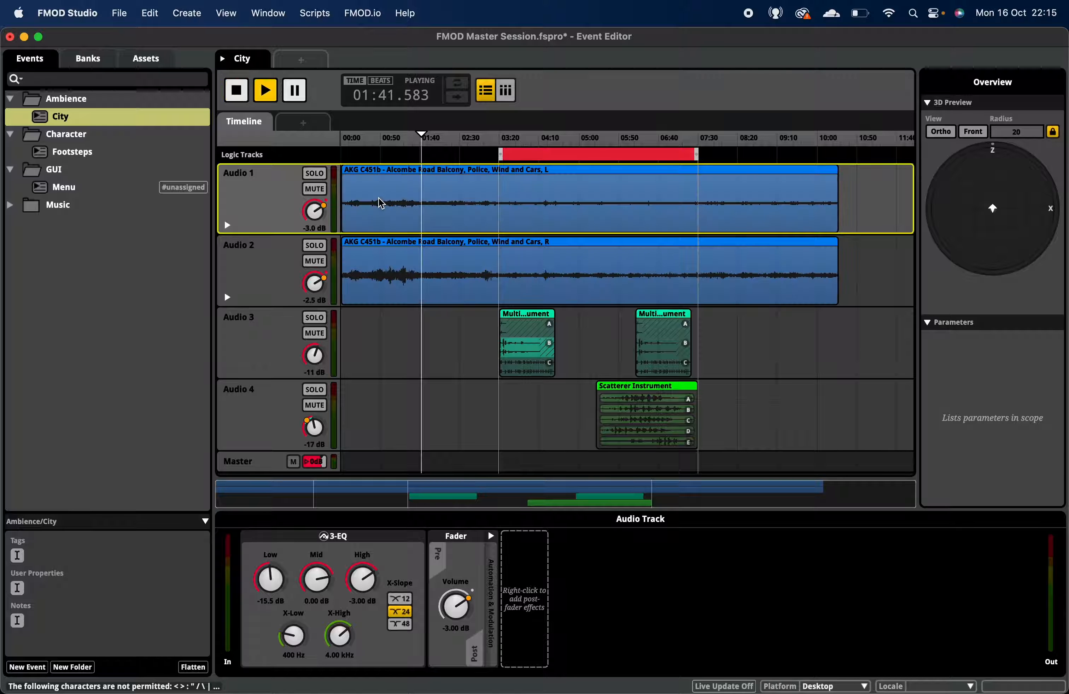
click(314, 333)
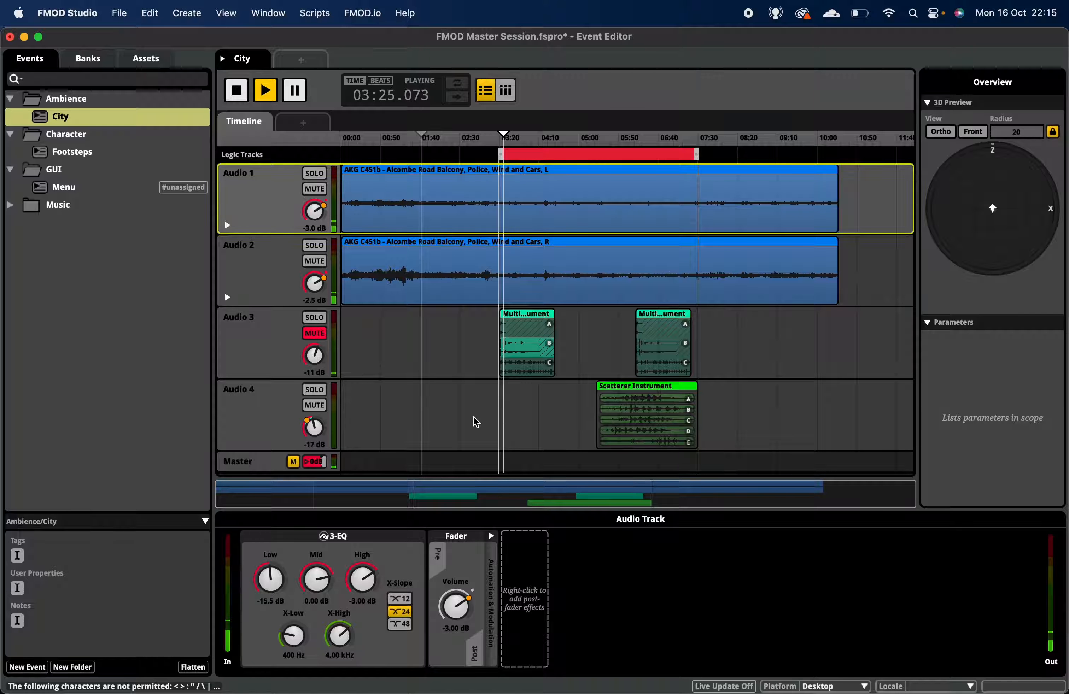
click(275, 287)
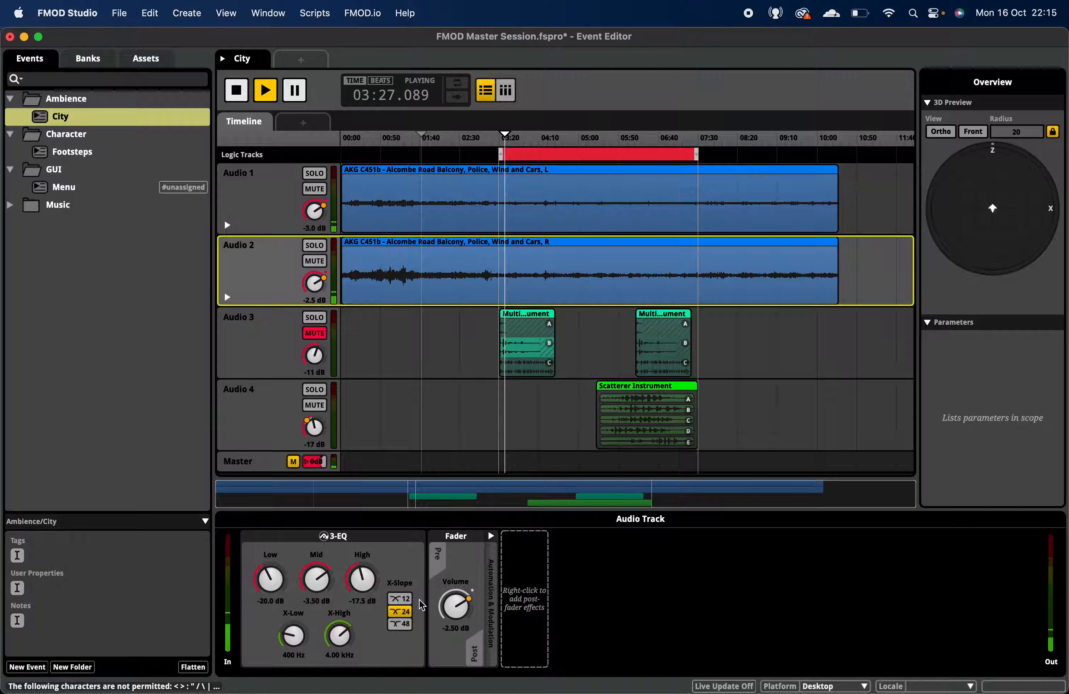
Step: Add an FMOD Panner to the Audio 1 track and place it before the 3-EQ in the effect chain
click(280, 210)
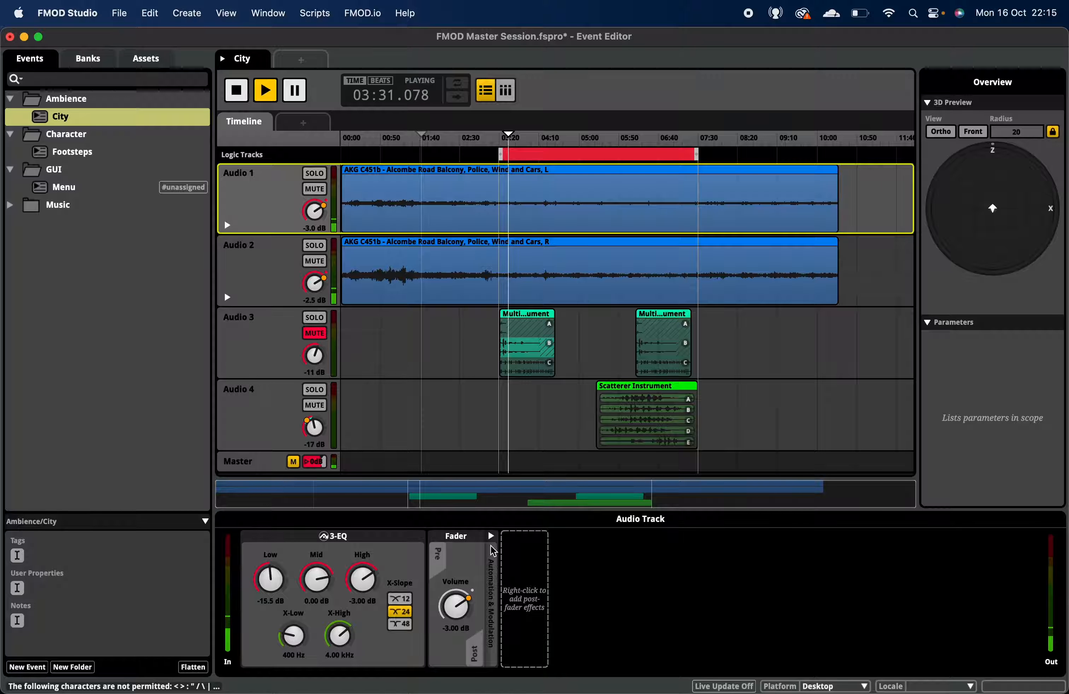
click(577, 579)
right_click(579, 584)
mouse_move(586, 586)
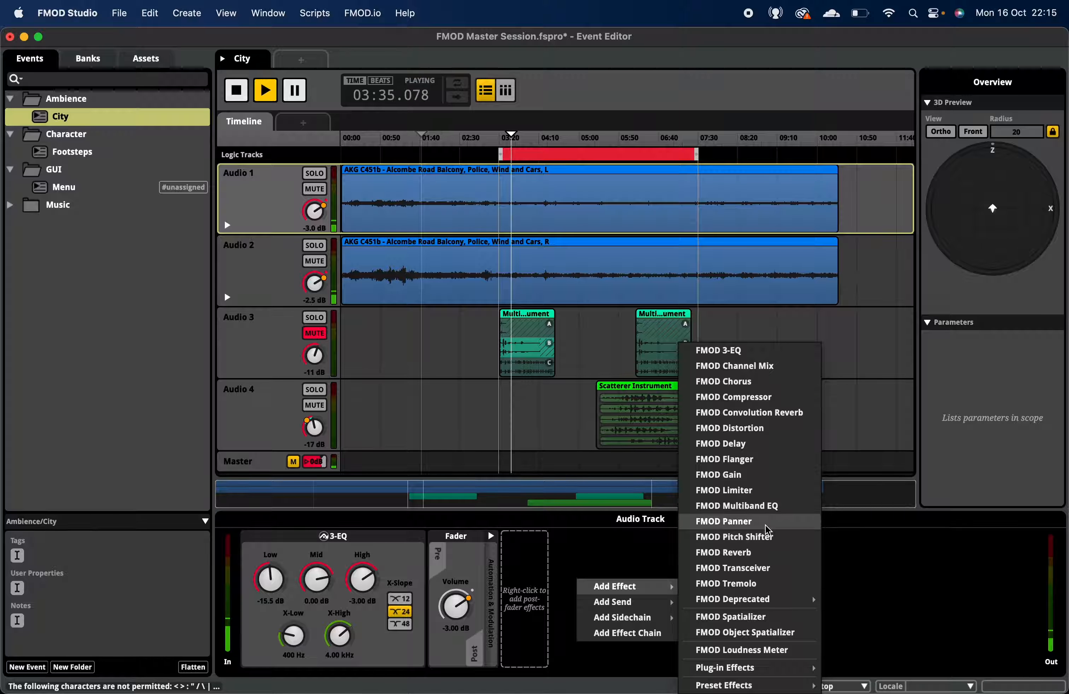
click(739, 521)
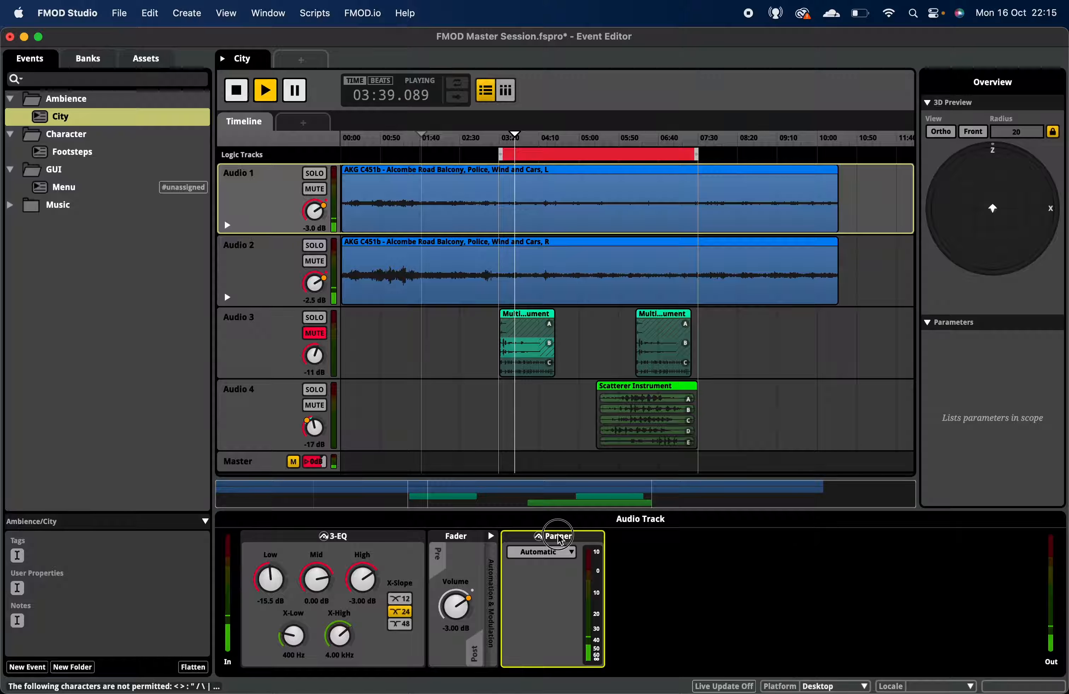
drag(559, 540, 274, 556)
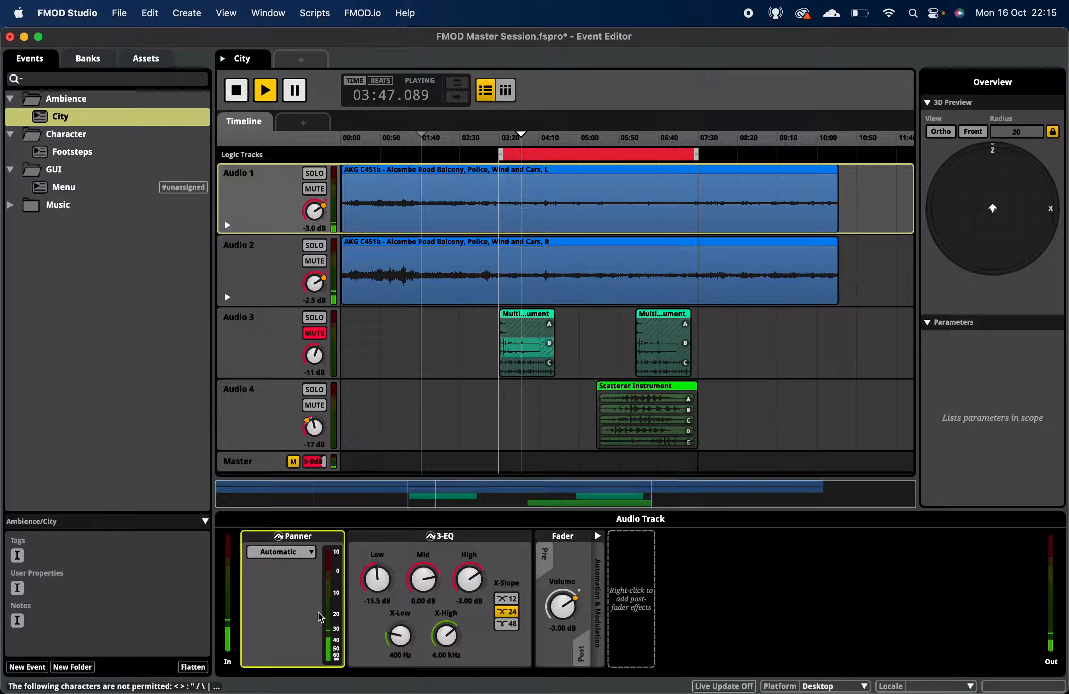
Step: Set Audio 1's Panner output to Stereo with a pan of -100, and compare its effect chain with Audio 2's
click(286, 554)
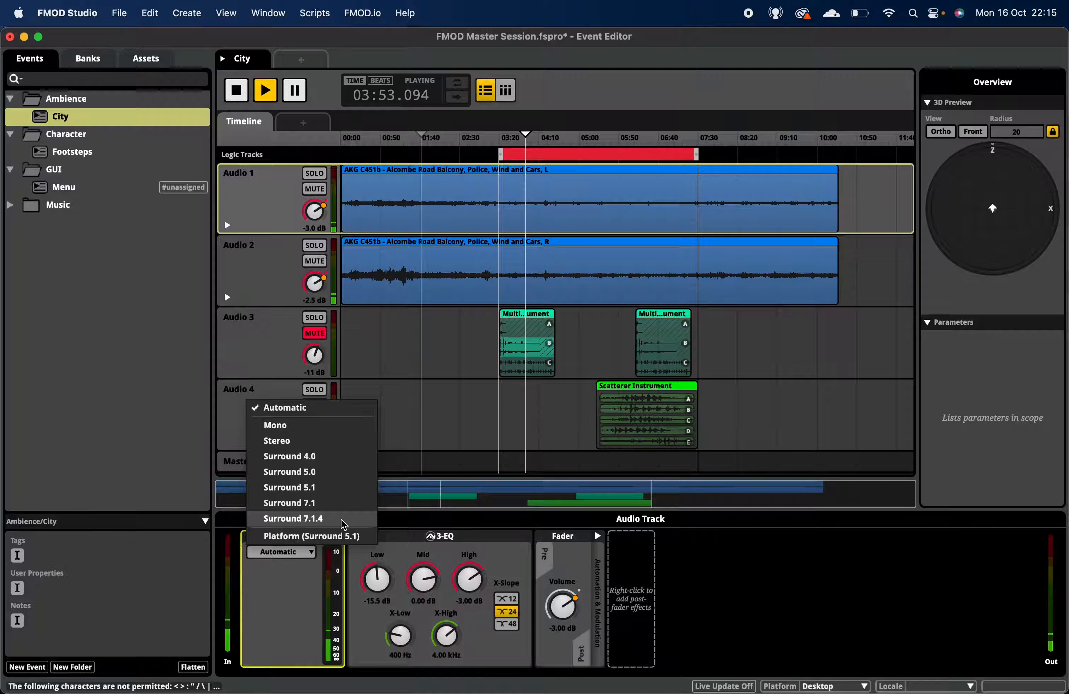
click(303, 447)
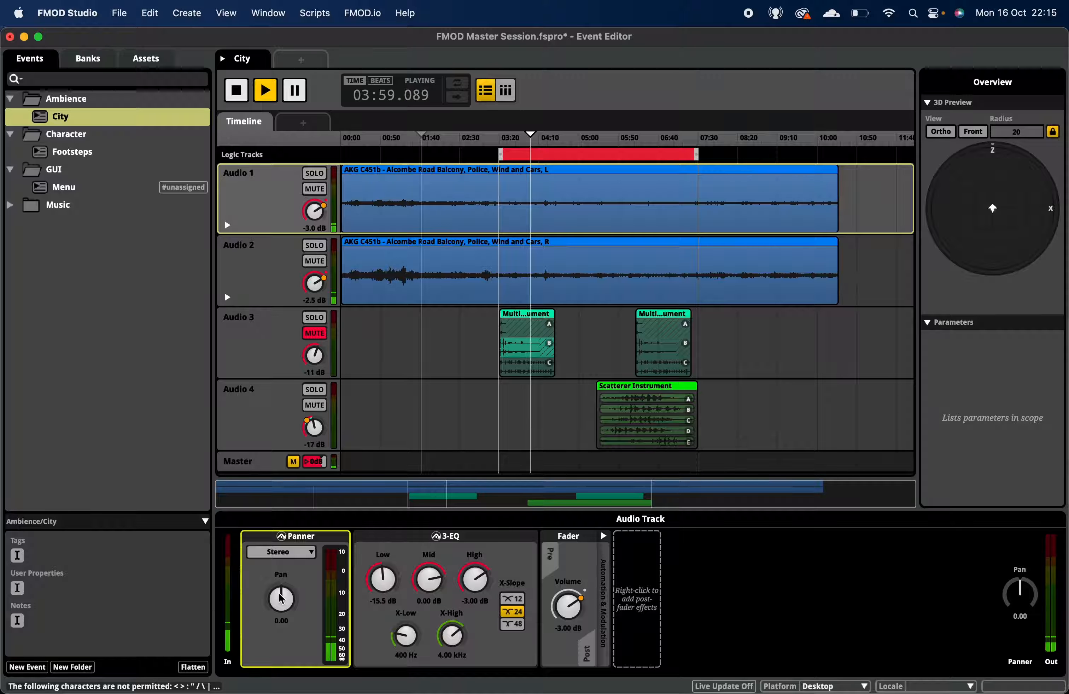
drag(280, 599, 316, 689)
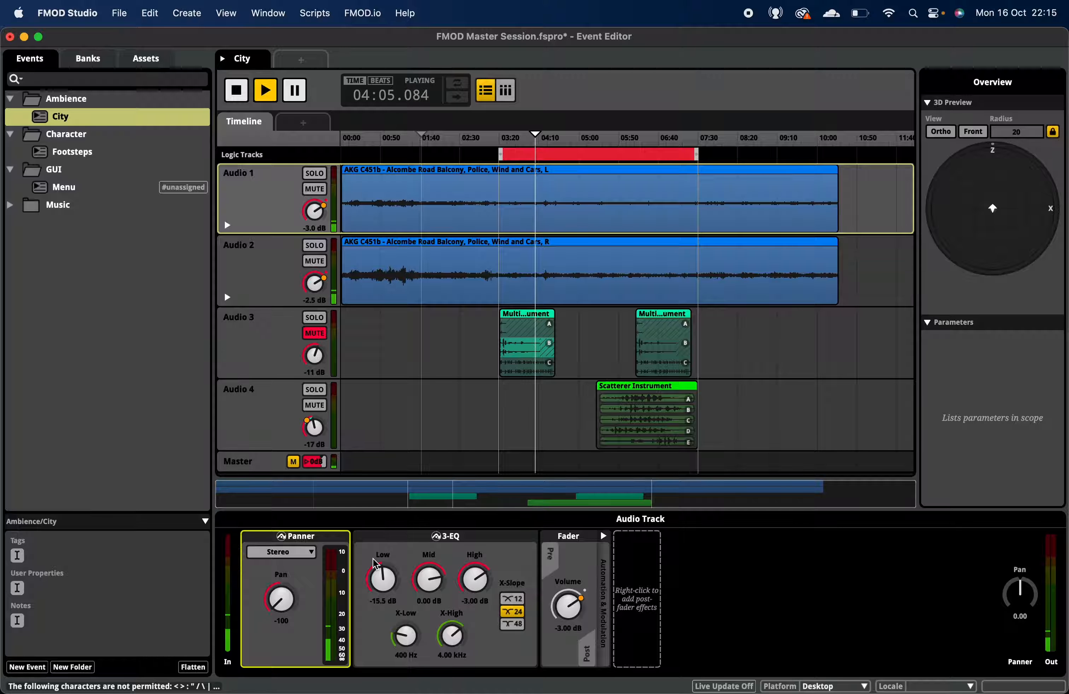
click(314, 272)
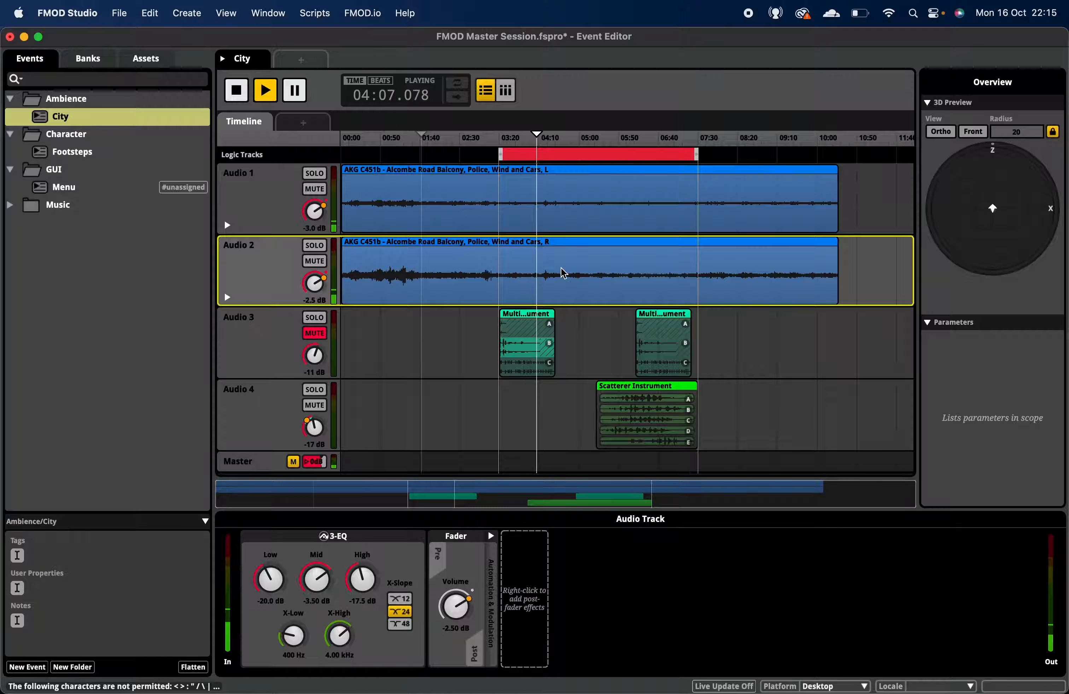
click(272, 207)
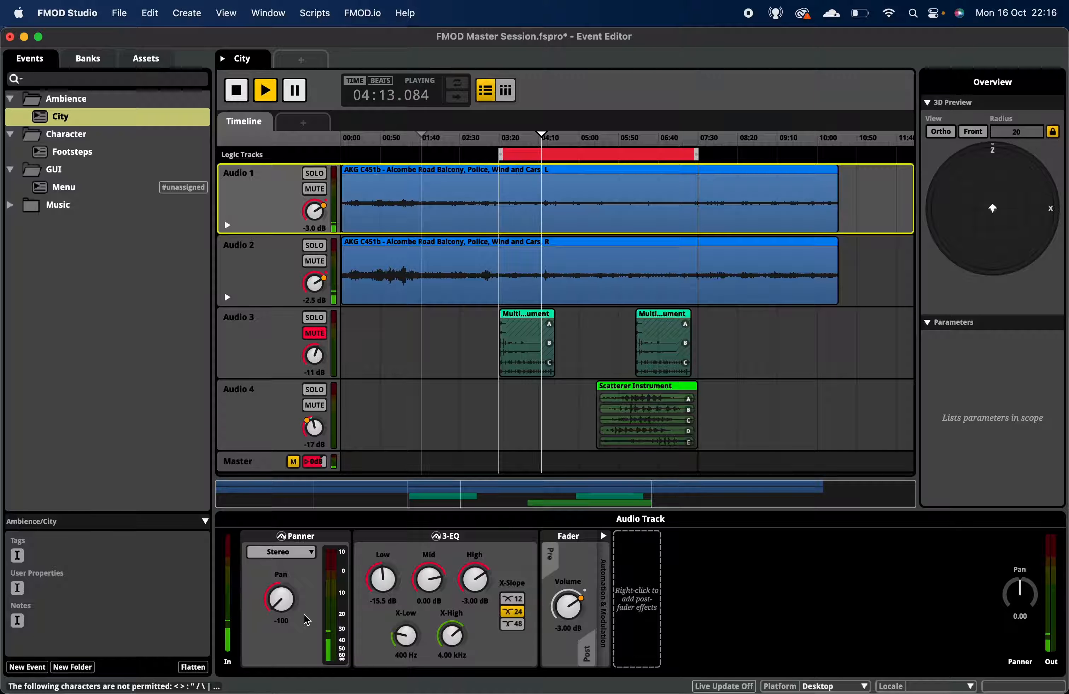
Step: Add an FMOD Panner to the Audio 2 track and place it before the 3-EQ in the effect chain
click(251, 275)
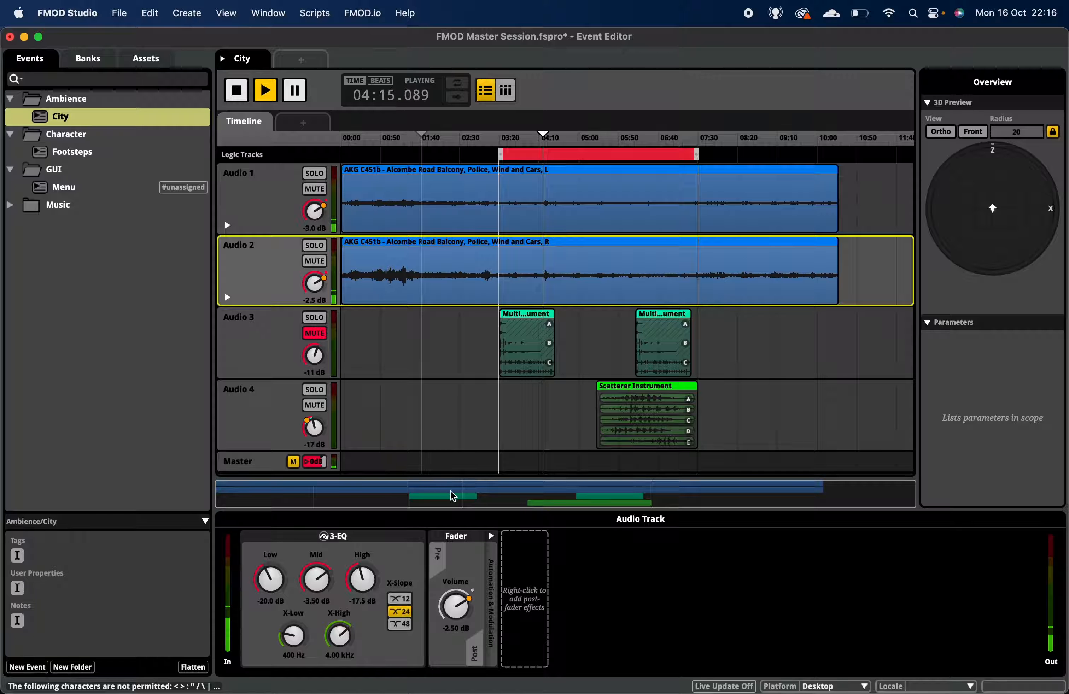
right_click(580, 575)
mouse_move(621, 583)
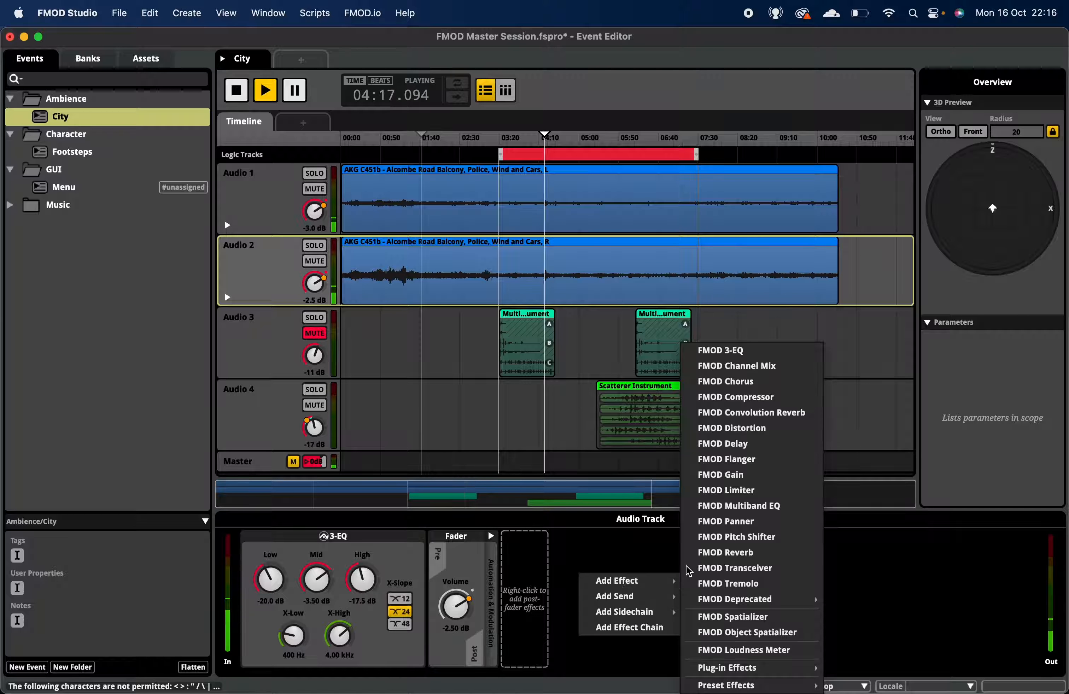
click(752, 526)
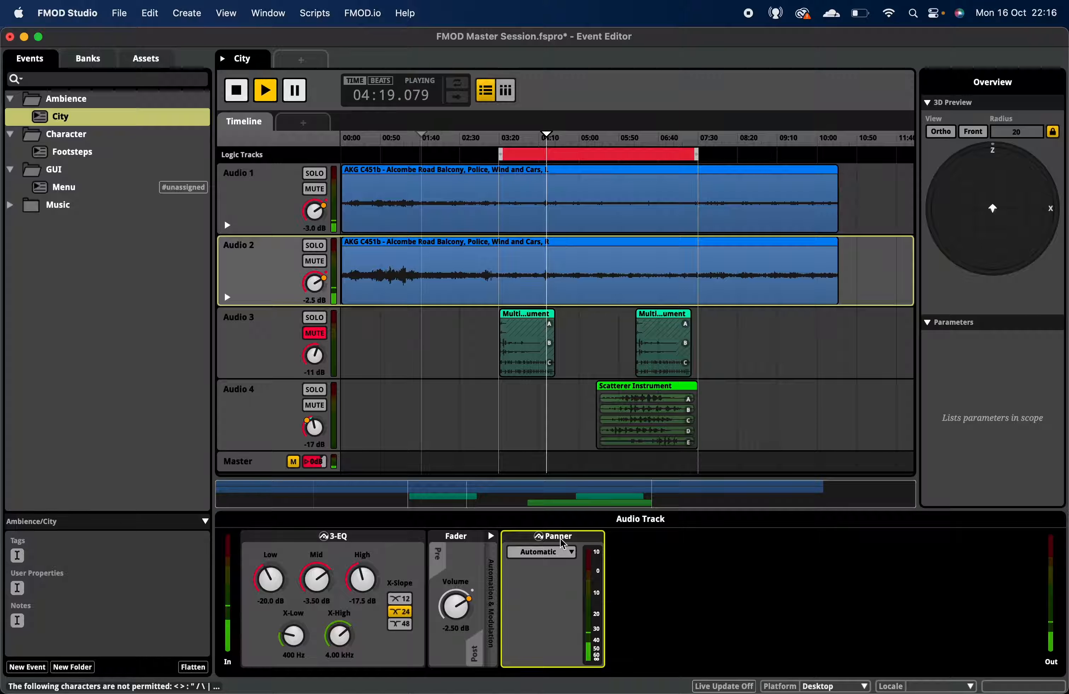
drag(556, 565, 279, 561)
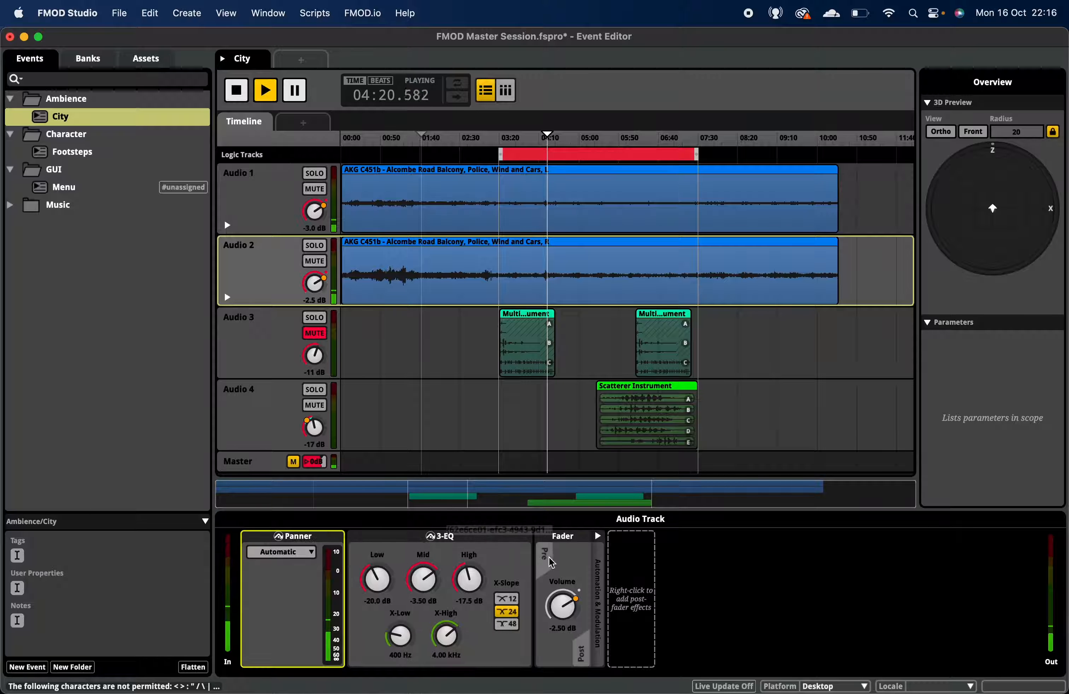
Step: Set Audio 2's Panner output to Stereo with a pan of 100
click(587, 584)
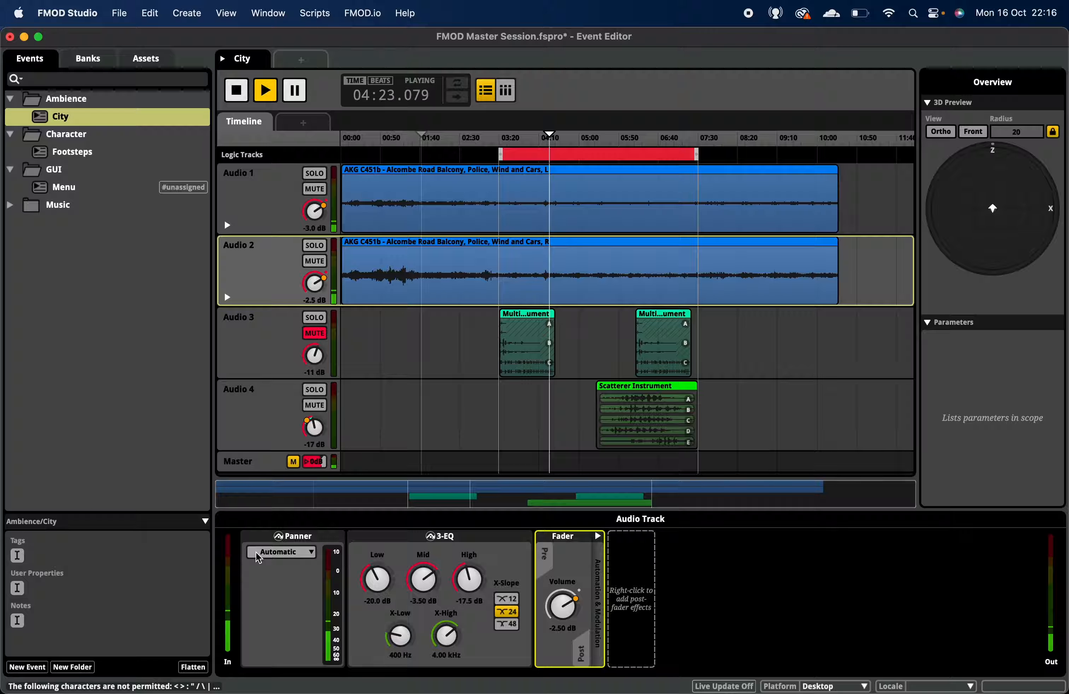
click(275, 553)
click(321, 442)
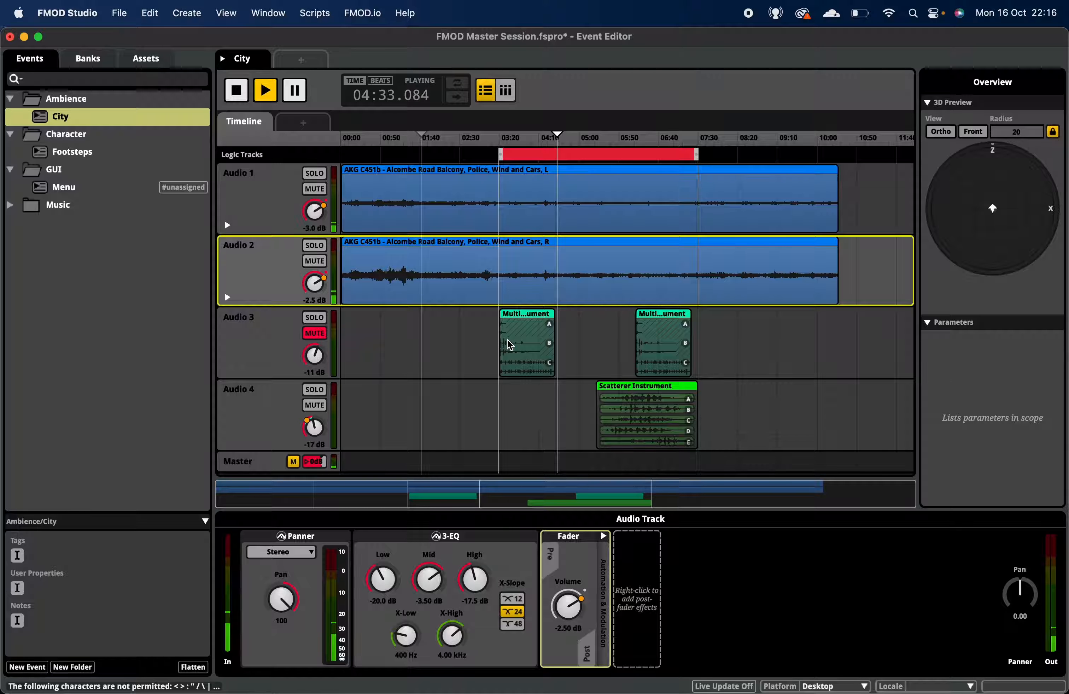
Step: Compare the panned Audio 1 and Audio 2 tracks during playback, toggling the bypass of their 3-EQ effects
click(274, 198)
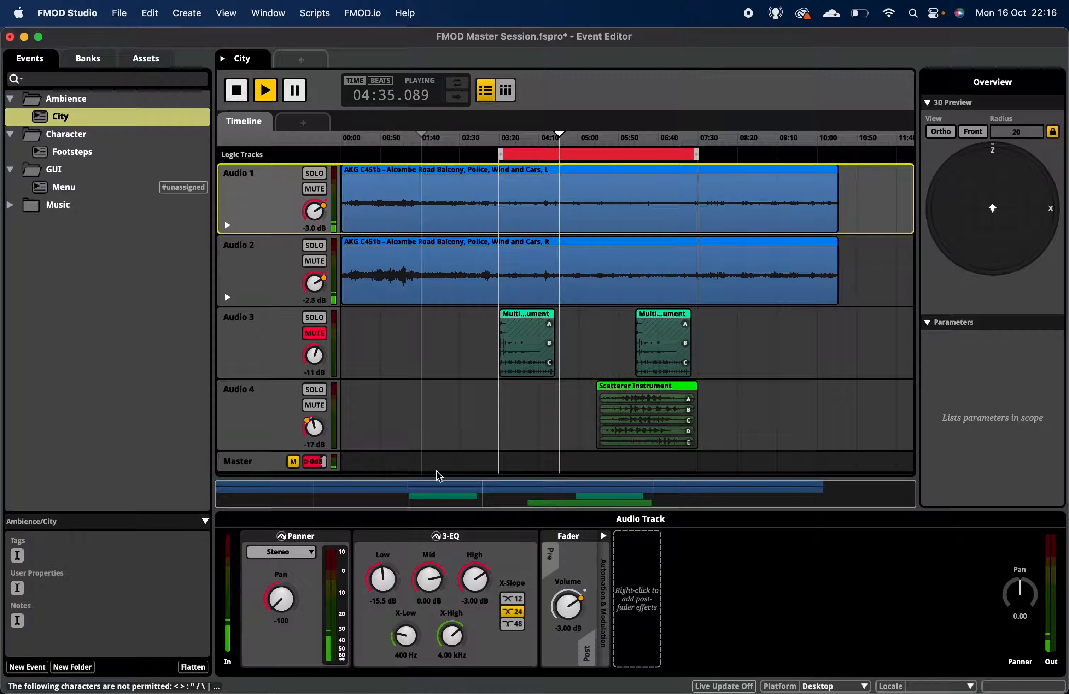
click(436, 537)
click(279, 270)
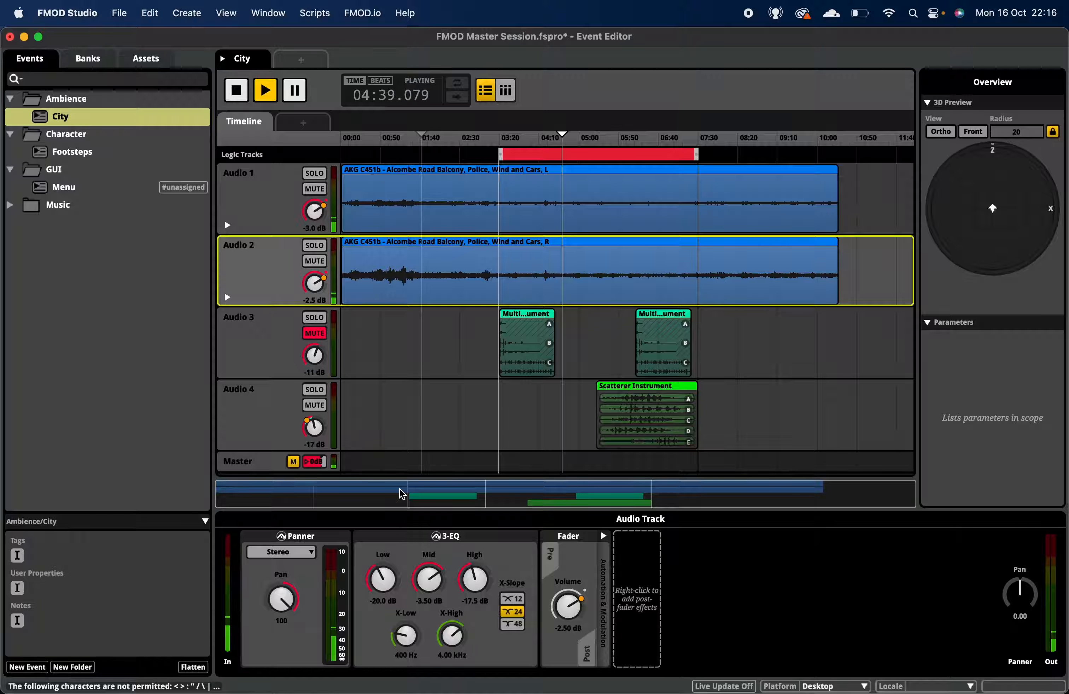
click(436, 536)
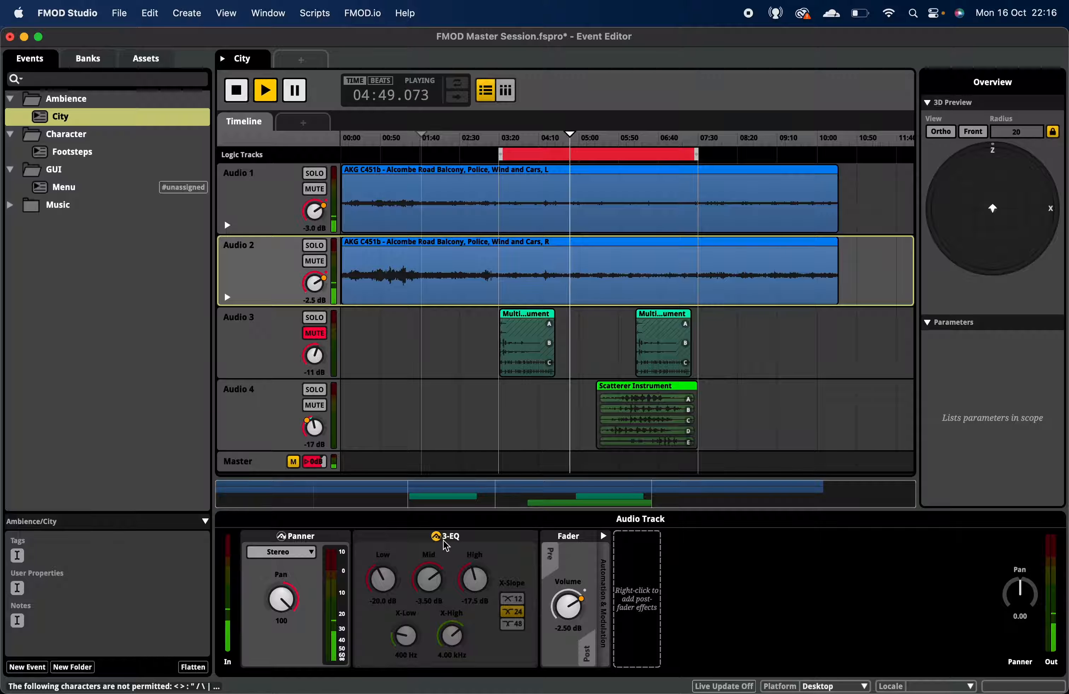
key(Up)
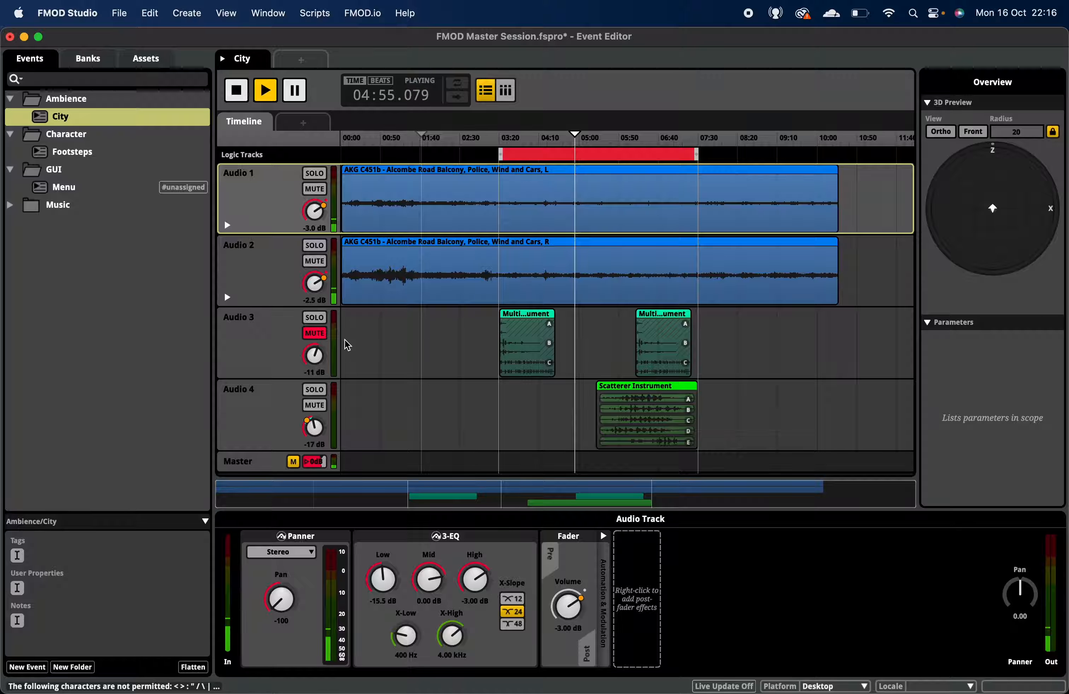
Step: Alternate between Audio 1 and Audio 2 during playback to compare their Panner, 3-EQ and Fader settings
click(269, 292)
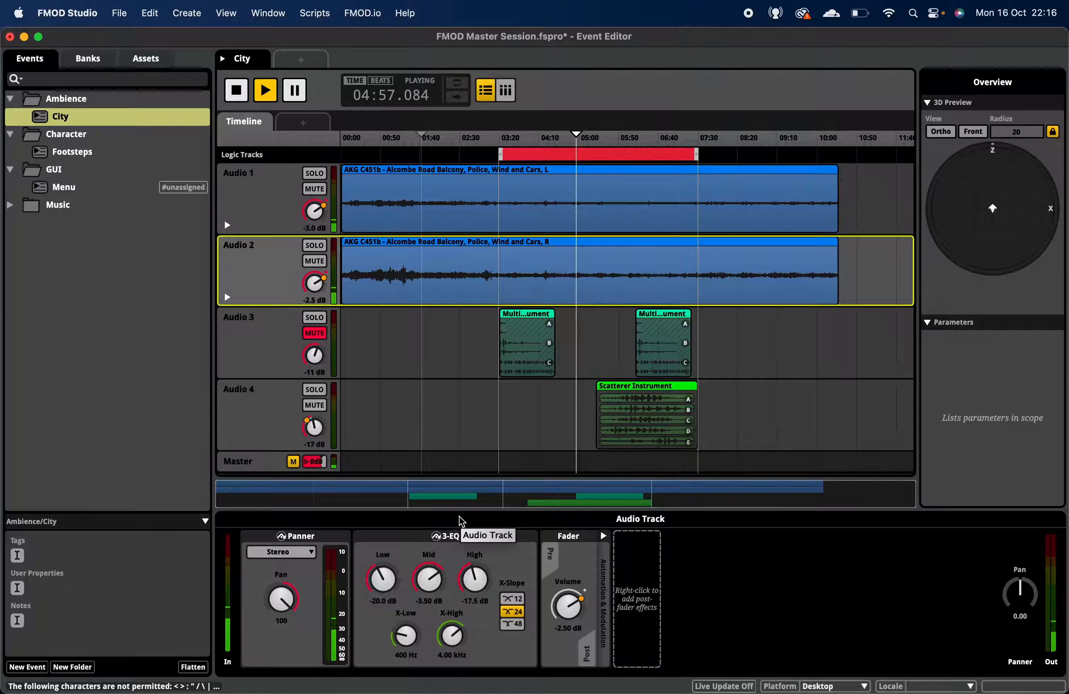
click(267, 207)
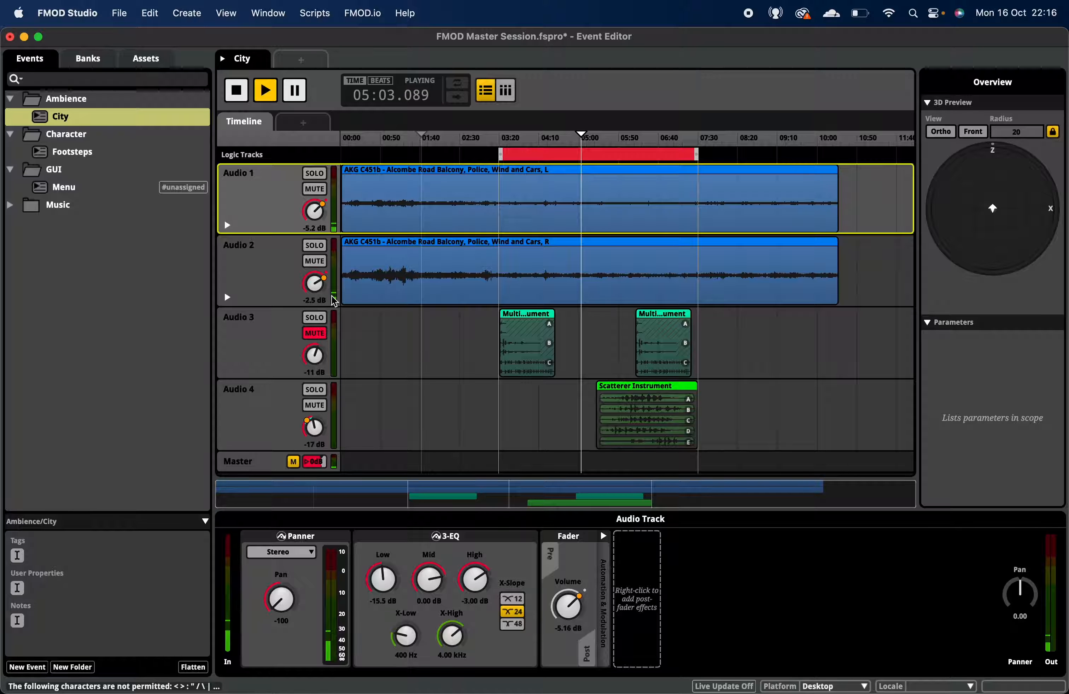
click(274, 213)
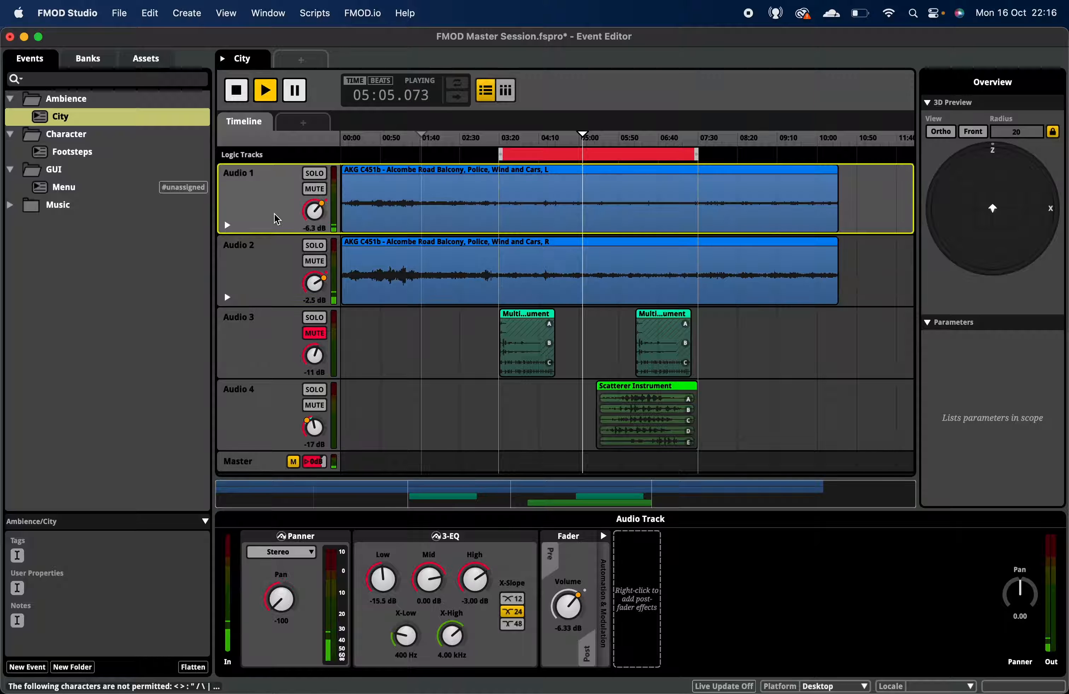
click(288, 264)
click(275, 214)
click(270, 262)
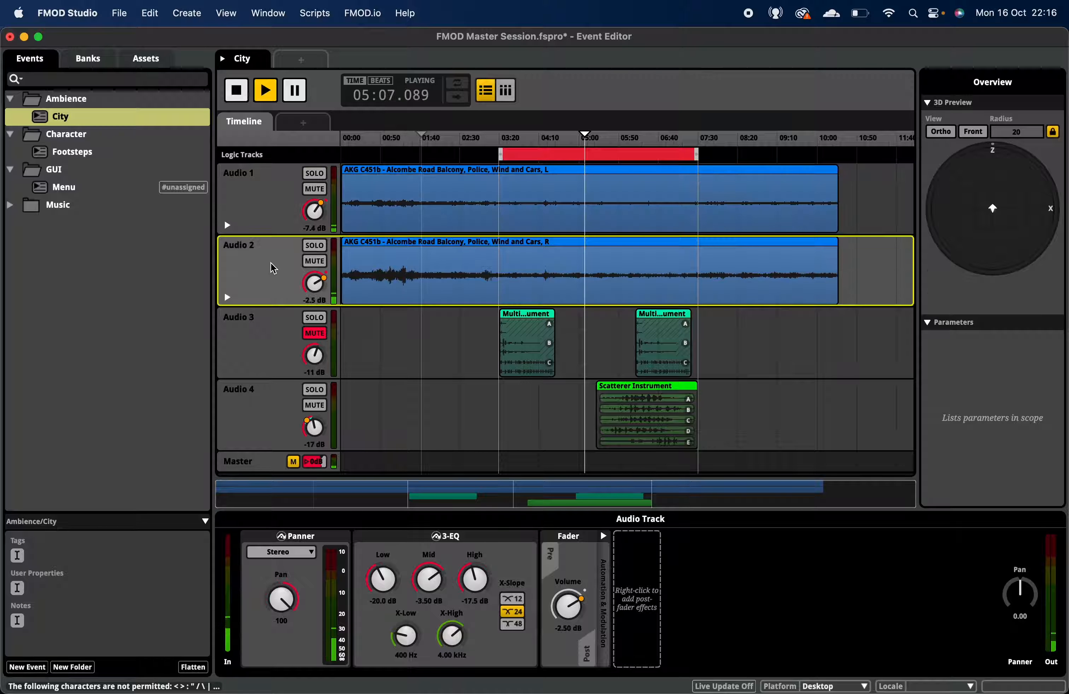
Step: Add an FMOD Multiband EQ after the Fader on the Audio 1 track and adjust its low-pass band A
click(271, 211)
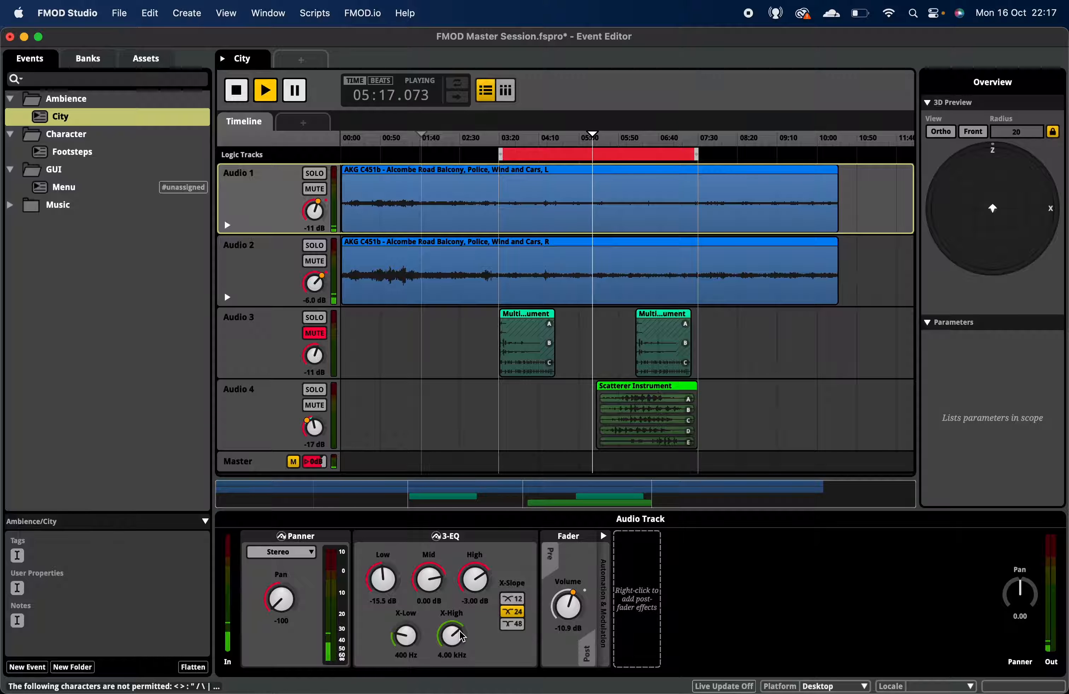
right_click(717, 566)
mouse_move(736, 572)
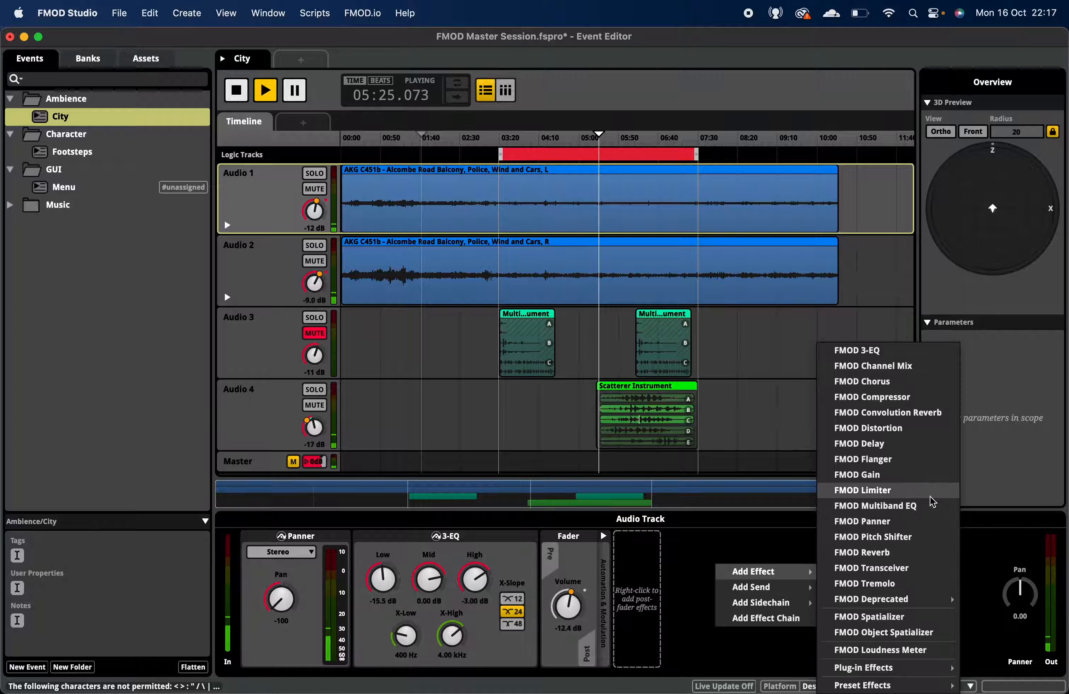
click(875, 506)
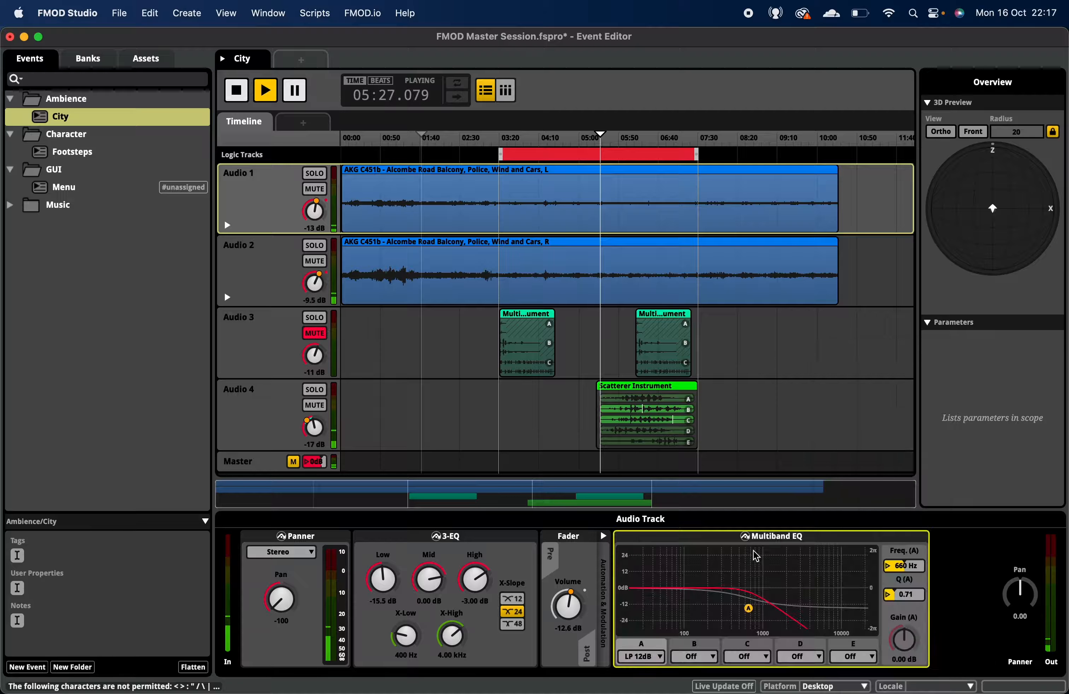
mouse_move(747, 607)
mouse_down()
mouse_move(746, 580)
mouse_move(745, 594)
mouse_up()
Step: Set Multiband EQ band B to Lowshelf with a slight cut, and band E to Highshelf at 5.05 kHz with 30 dB gain
click(697, 656)
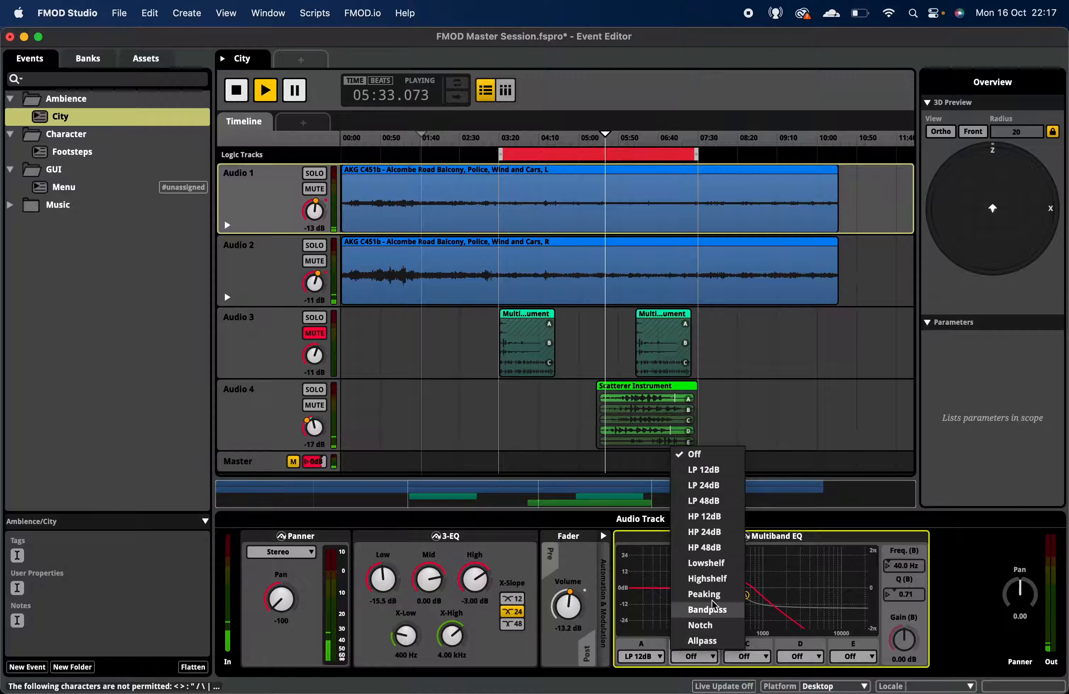
click(718, 567)
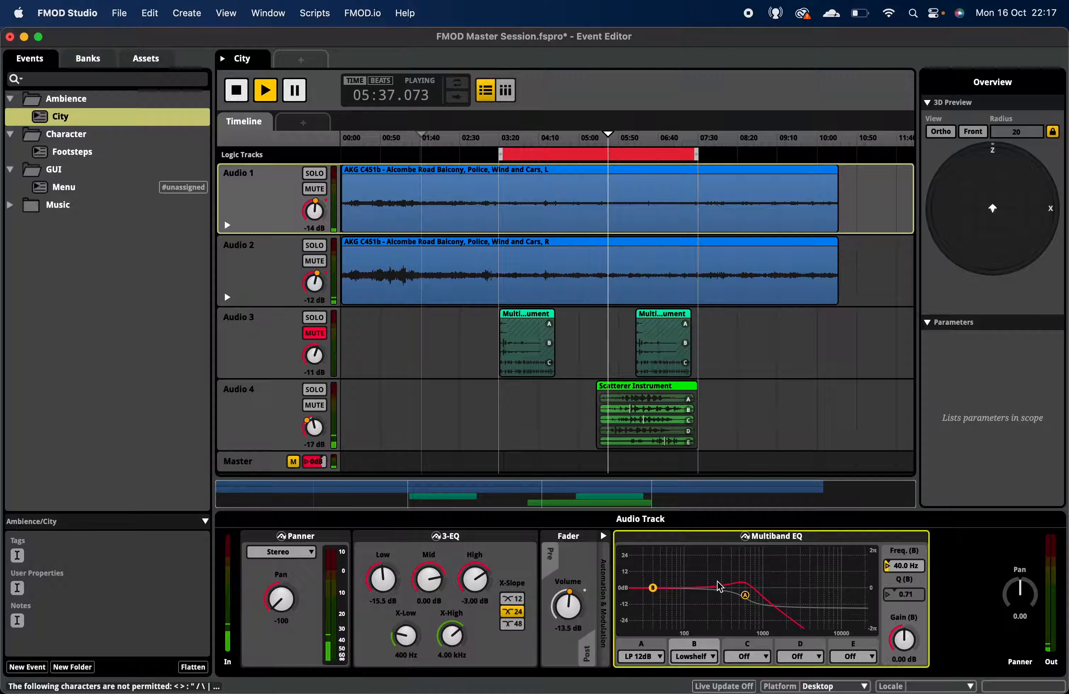
mouse_move(653, 588)
mouse_down()
mouse_move(655, 575)
mouse_move(654, 591)
mouse_up()
click(853, 657)
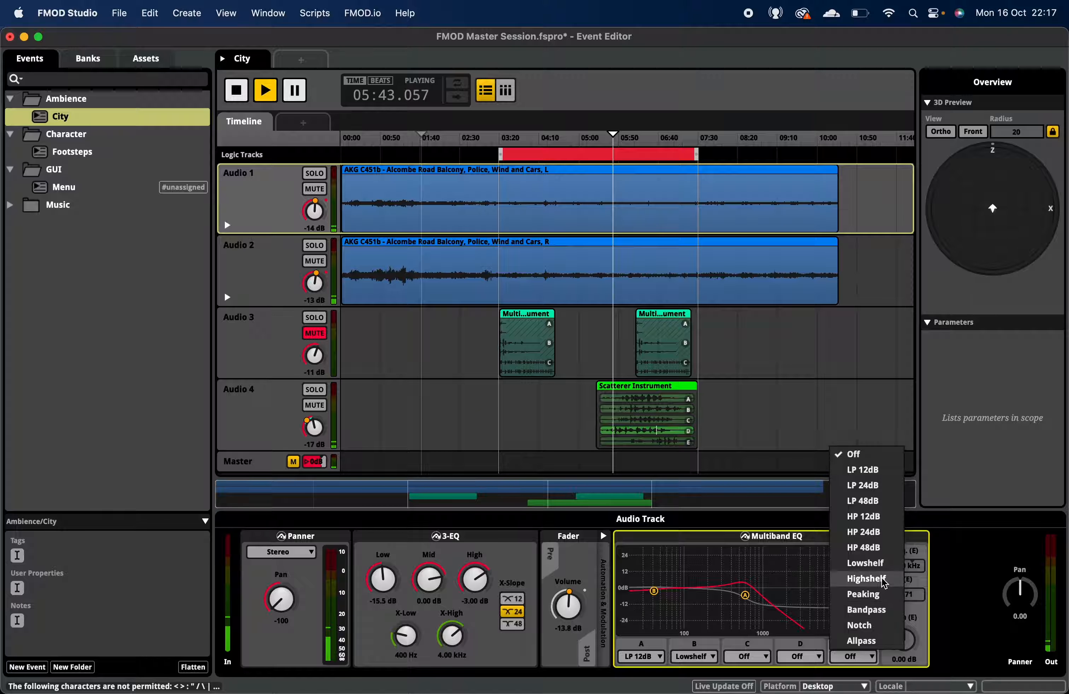
click(864, 578)
drag(800, 587, 818, 539)
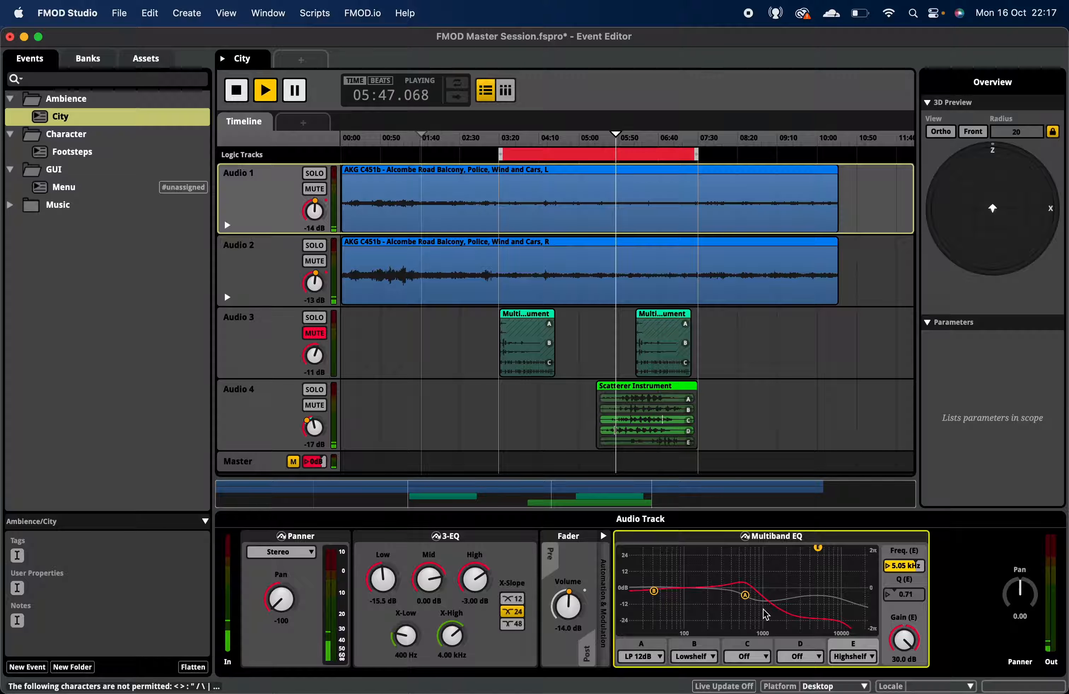
Step: Toggle the 3-EQ bypass on Audio 1 and move Multiband EQ band A to 1.37 kHz with a Q of 1.67
click(437, 537)
click(438, 536)
click(438, 536)
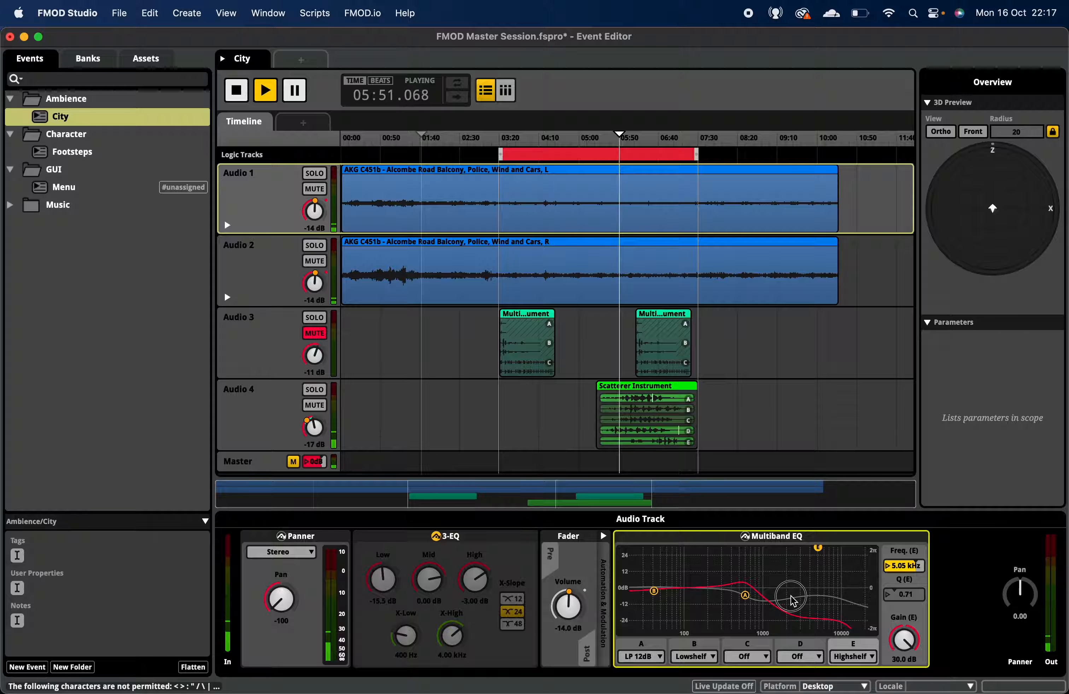
drag(739, 597, 775, 599)
click(436, 536)
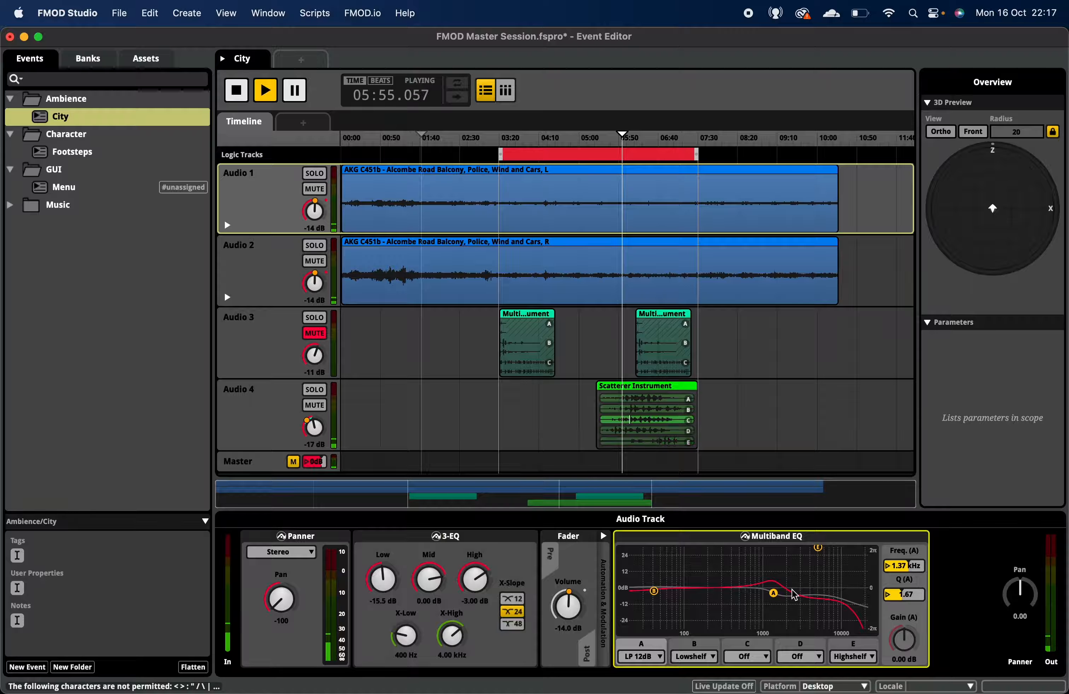
Step: Move Multiband EQ band A to about 943 Hz with a Q of 1.58
right_click(781, 594)
click(757, 595)
right_click(771, 596)
click(757, 602)
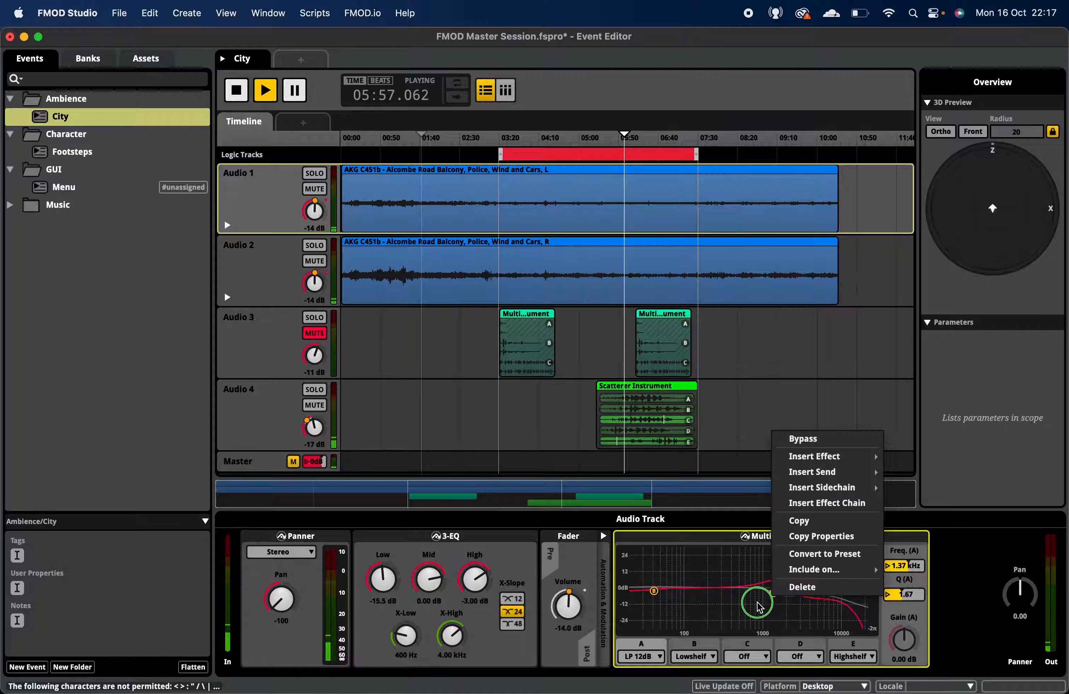
mouse_move(777, 596)
mouse_down()
mouse_move(744, 599)
mouse_move(811, 577)
mouse_move(769, 602)
mouse_move(761, 594)
mouse_up()
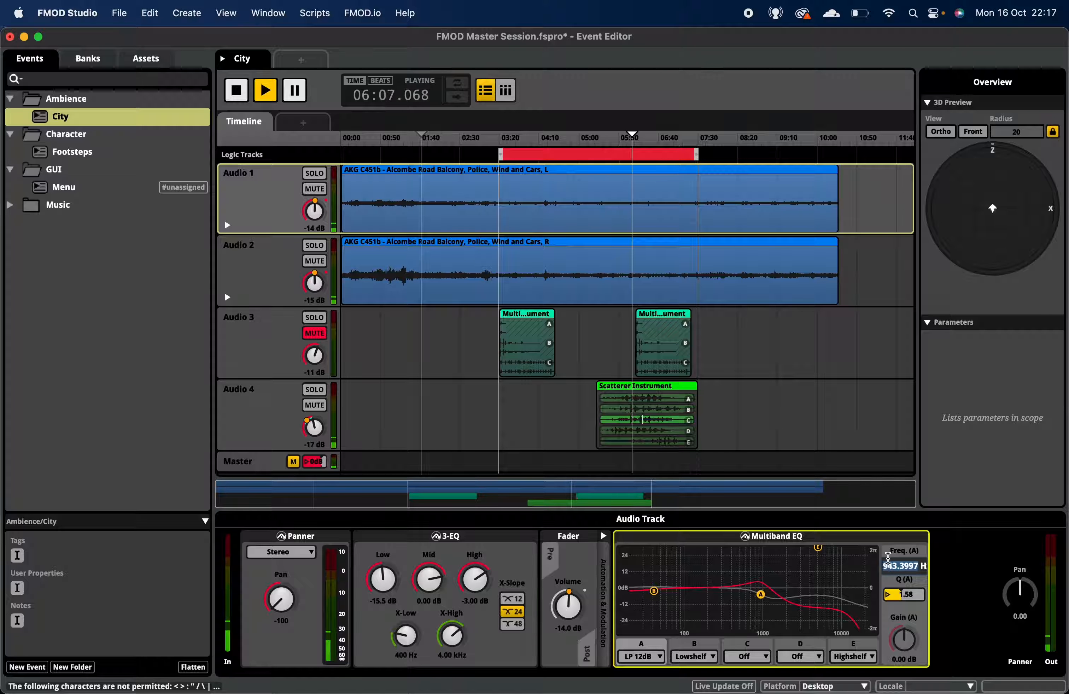
Step: Stop playback, set Multiband EQ band A's frequency to 660 Hz, and add automation for that frequency
right_click(898, 565)
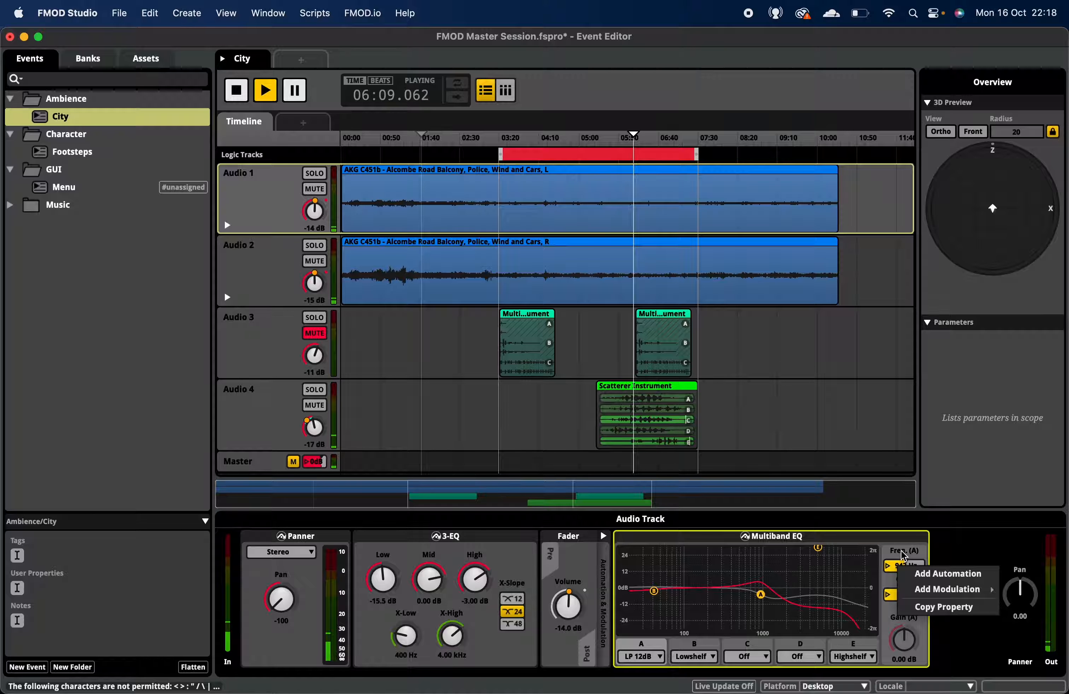
key(Escape)
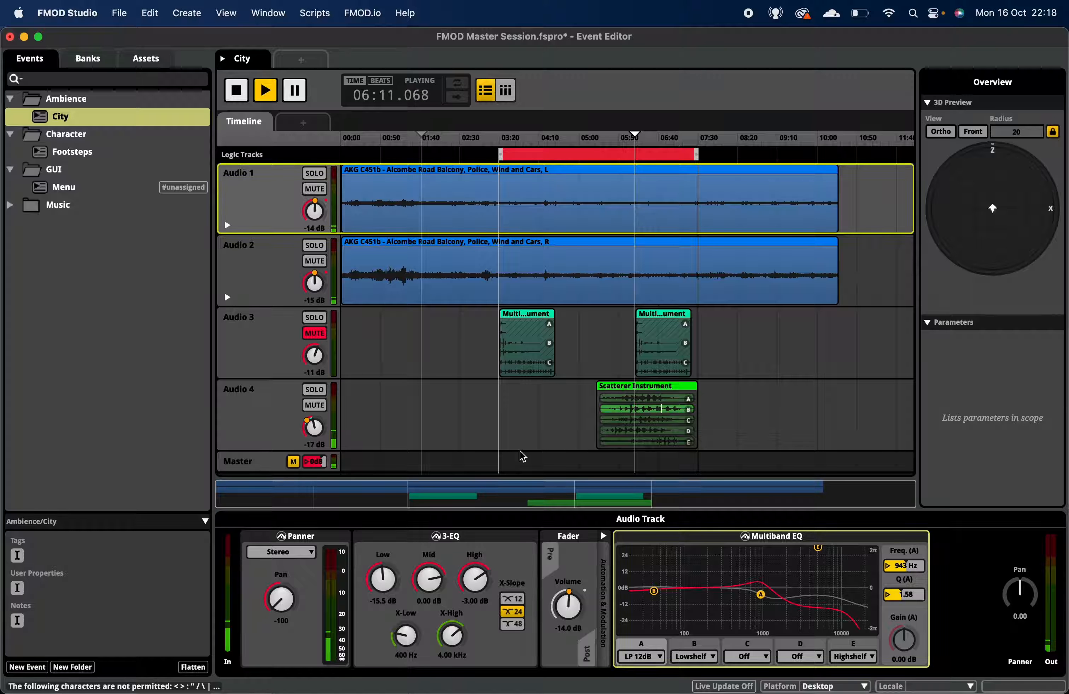
key(space)
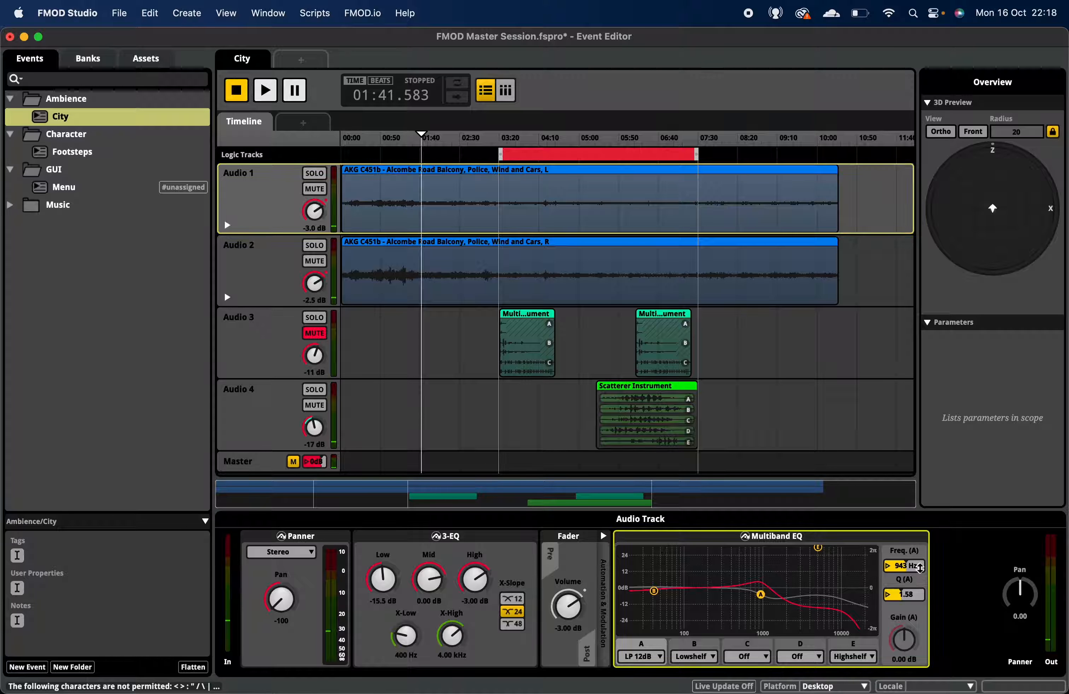
drag(894, 565, 897, 572)
right_click(901, 566)
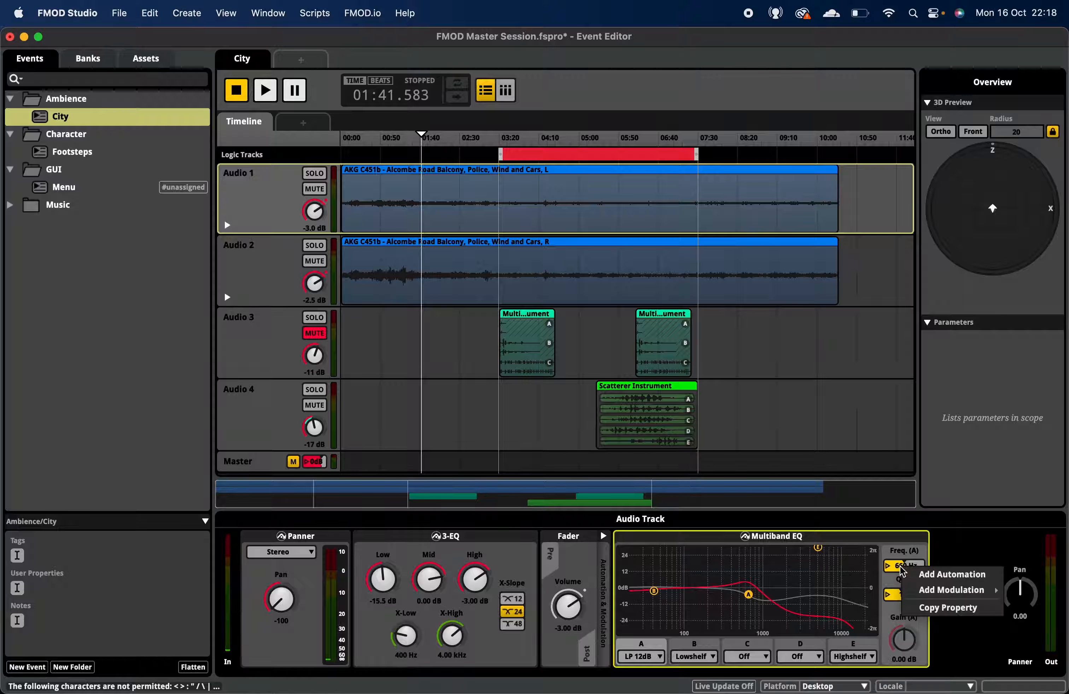
click(921, 577)
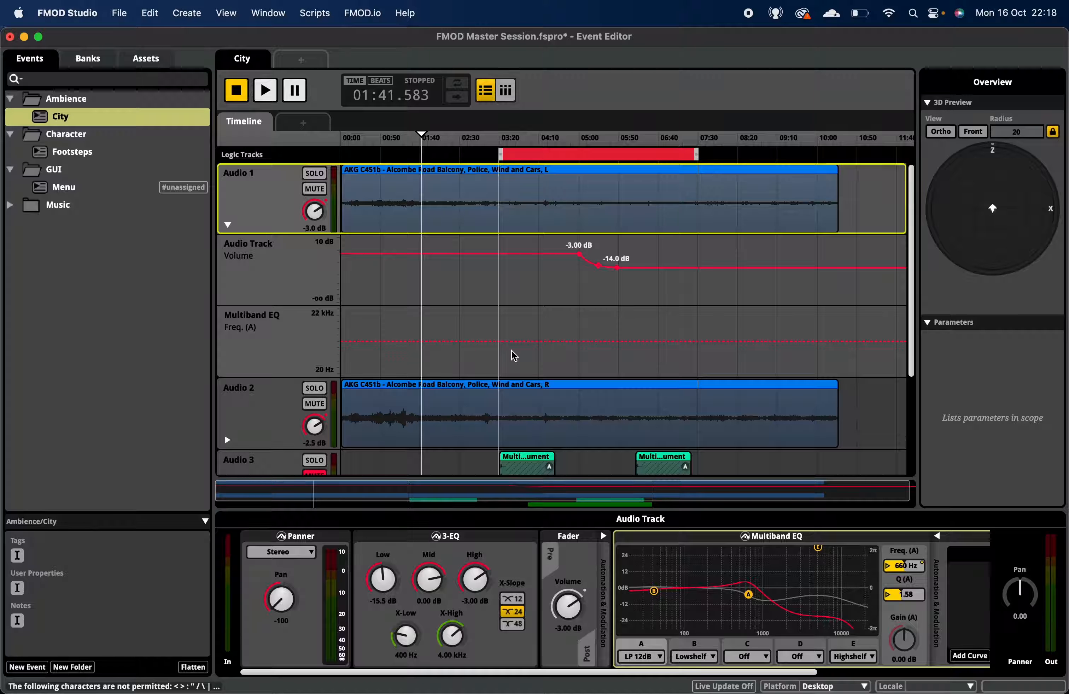
Step: Draw the Freq. (A) automation with points of 660 Hz near 04:10, 5.00 kHz near 06:00 and 300 Hz near 07:40
click(539, 341)
click(603, 341)
click(688, 341)
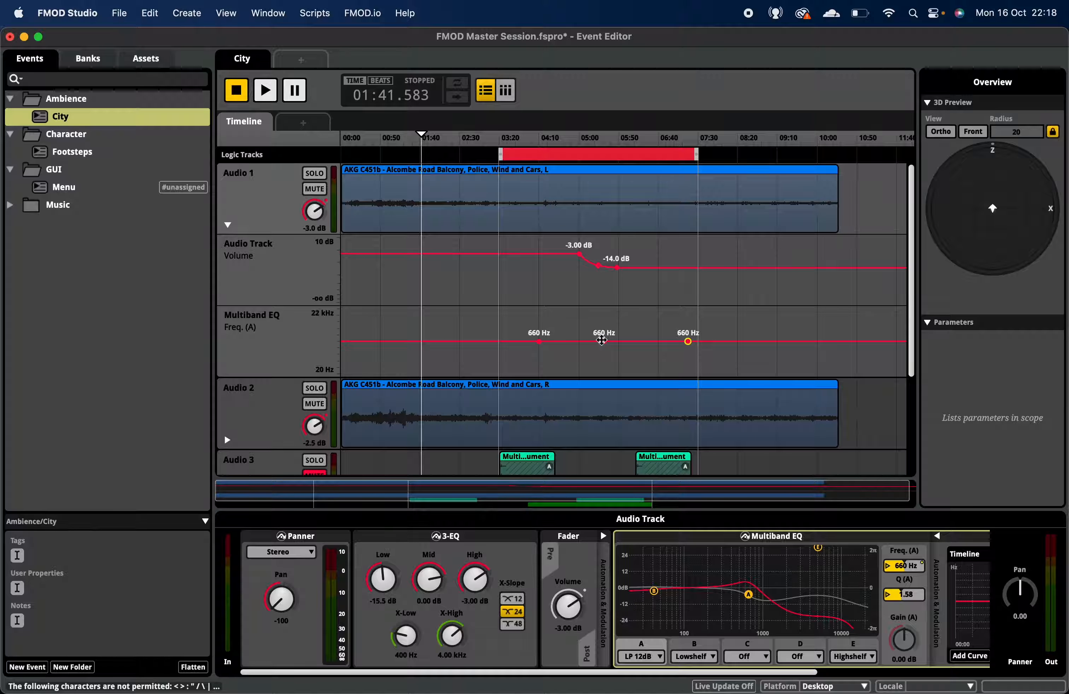
drag(604, 341, 626, 320)
drag(688, 341, 706, 349)
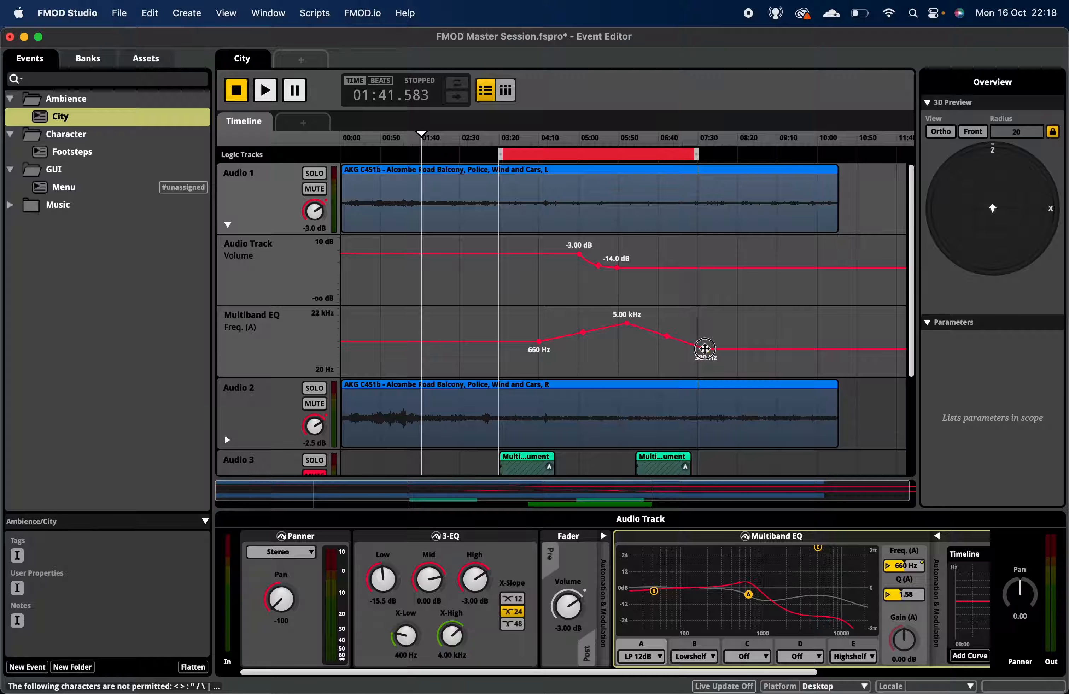
Step: Play the City event from about 05:00 and examine how the automation moves Audio 1's Multiband EQ frequency
key(space)
click(581, 143)
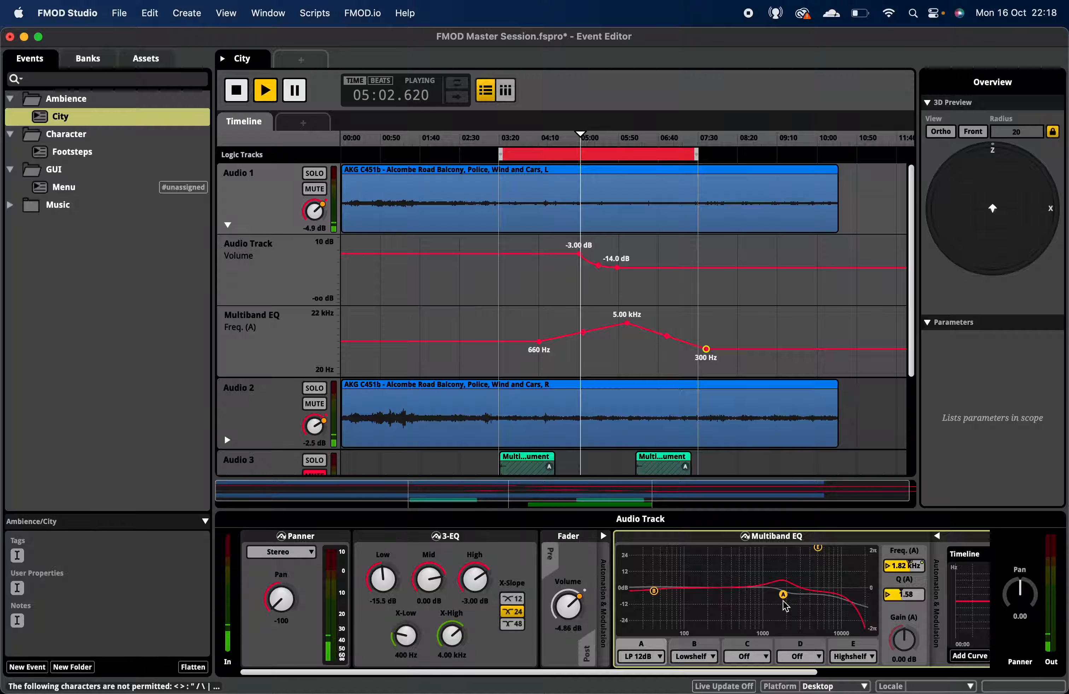
click(623, 155)
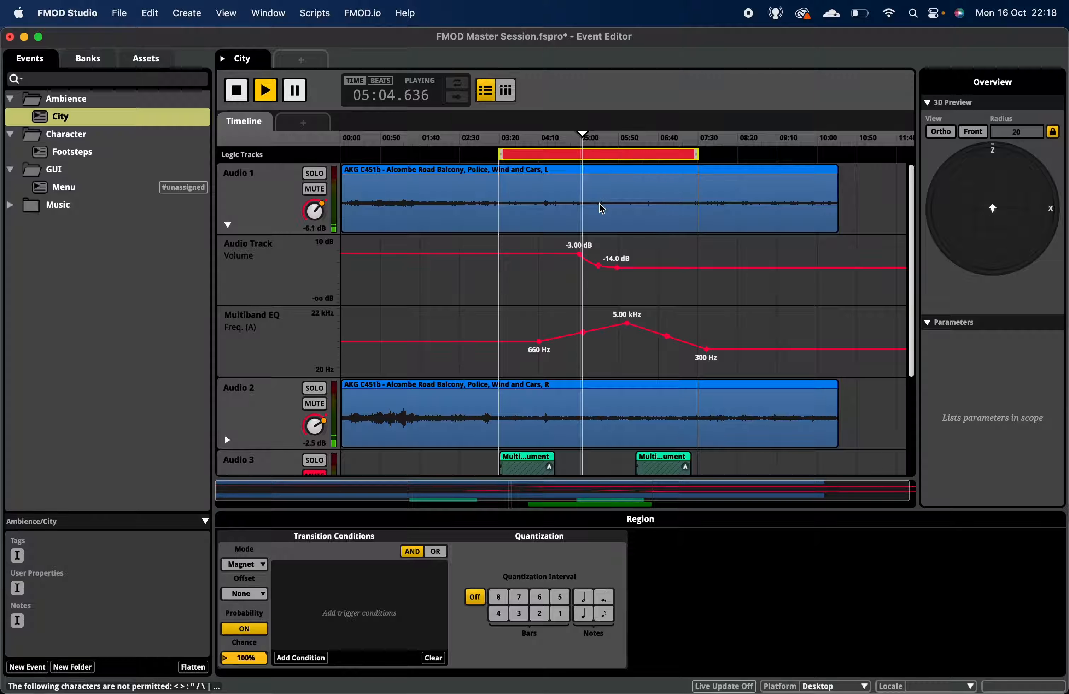
click(274, 201)
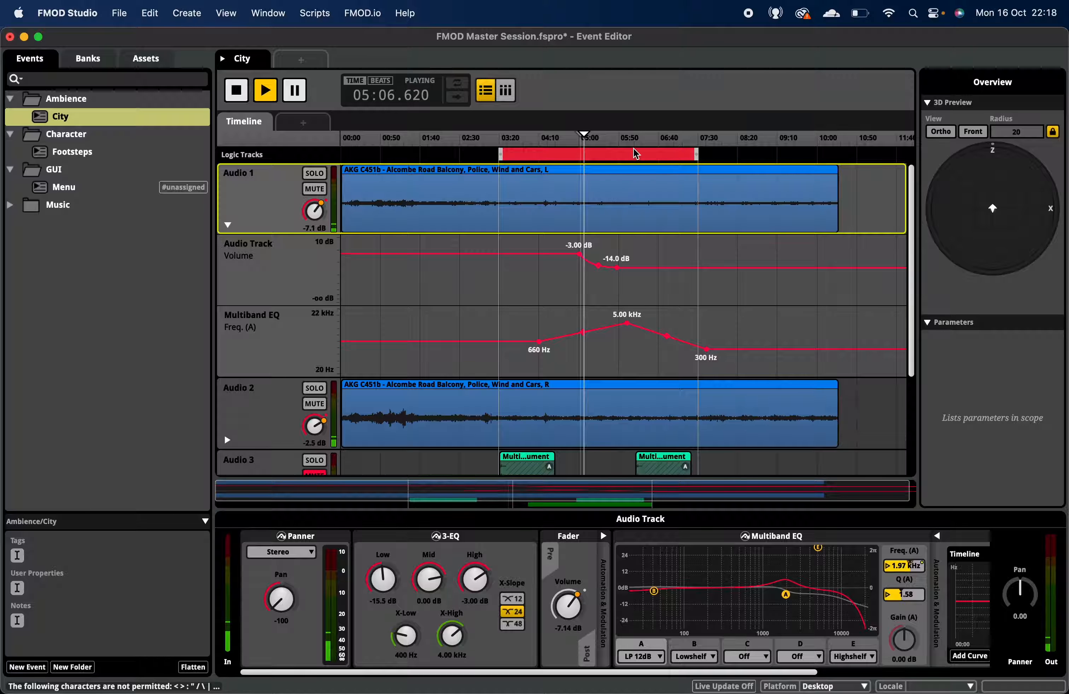
Step: Play the City event from about 06:39, 05:19 and 04:45 to compare how Audio 1's automated EQ sounds
click(639, 139)
click(657, 140)
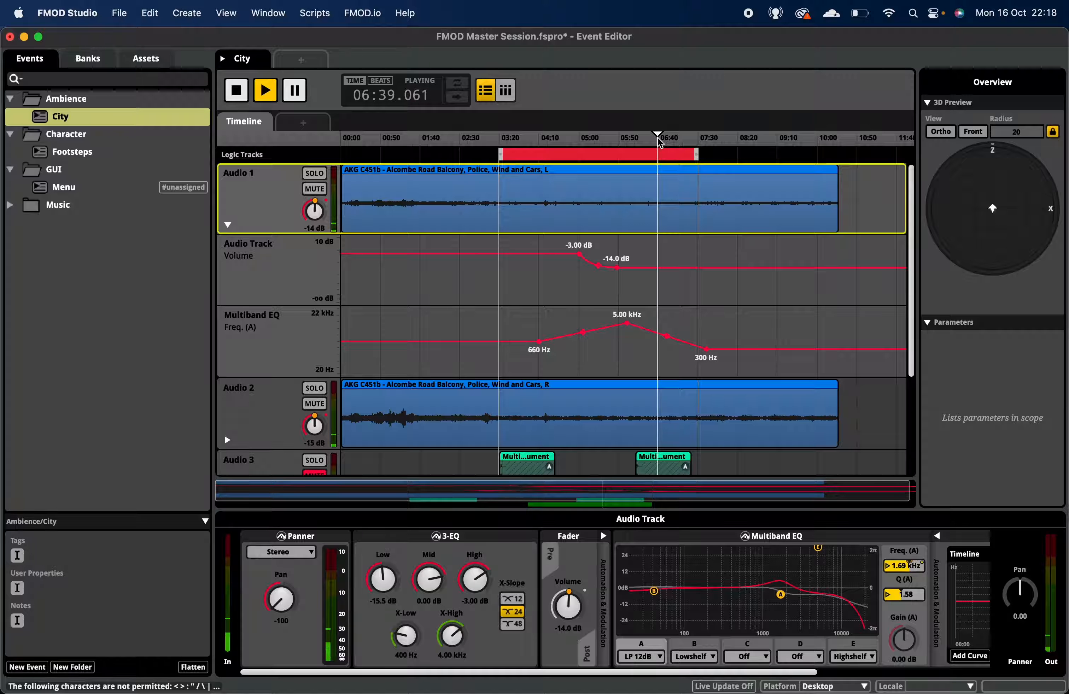
click(628, 140)
click(594, 140)
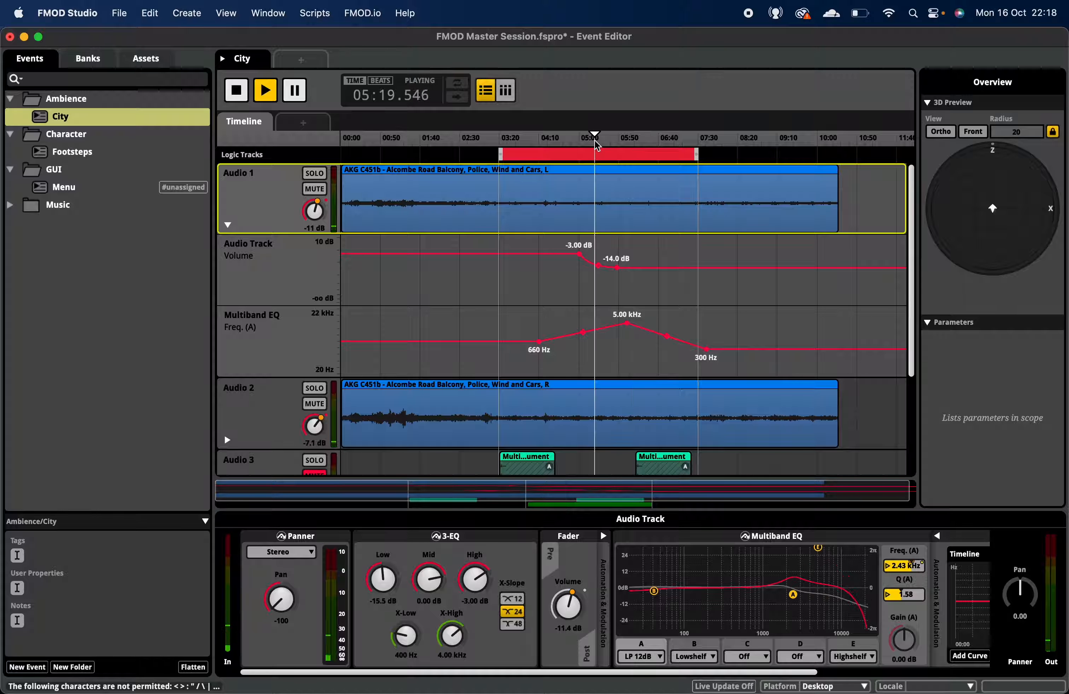
click(569, 141)
Step: Undo the points drawn on Audio 1's Multiband EQ frequency automation and stop playback
key(super+z)
key(super+z)
key(super+z)
key(super+z)
key(super+z)
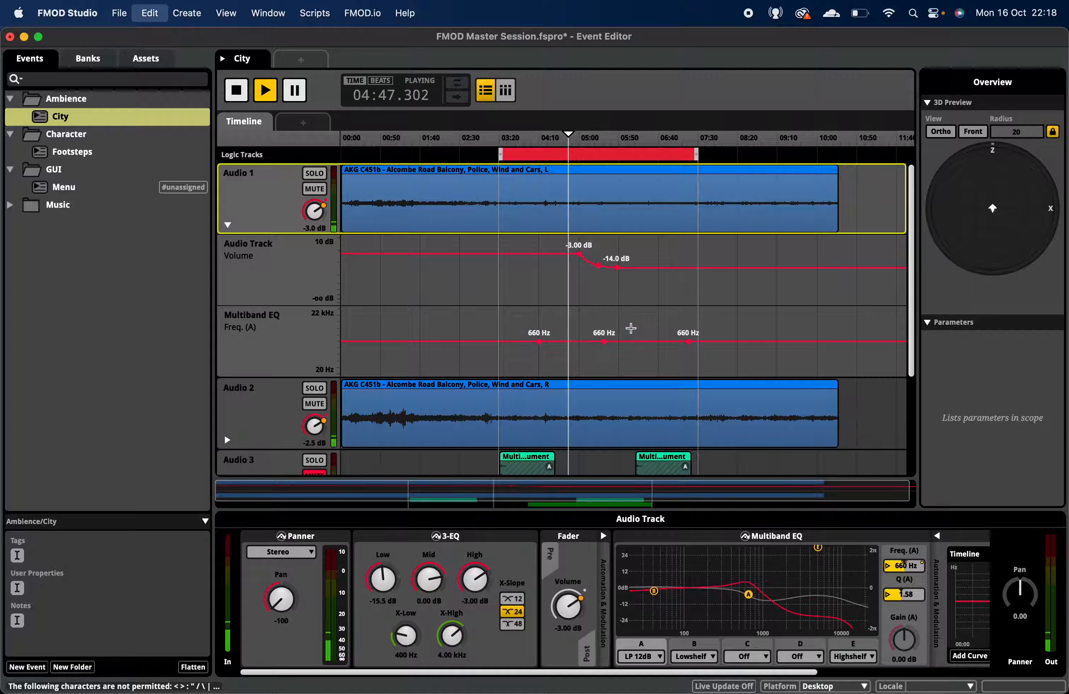
key(space)
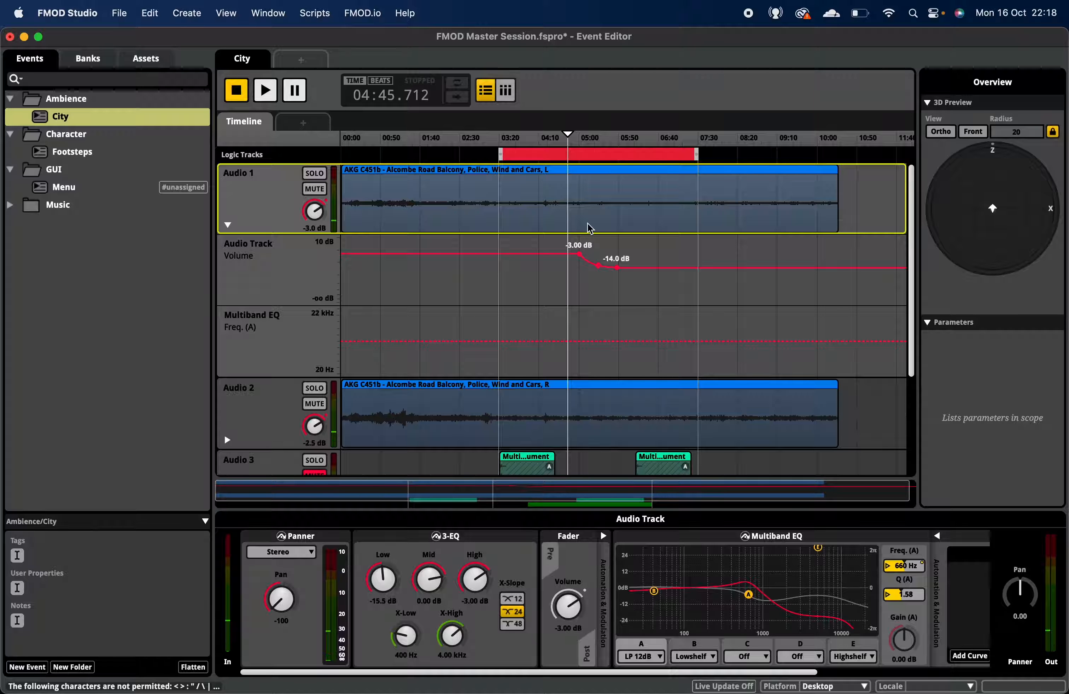
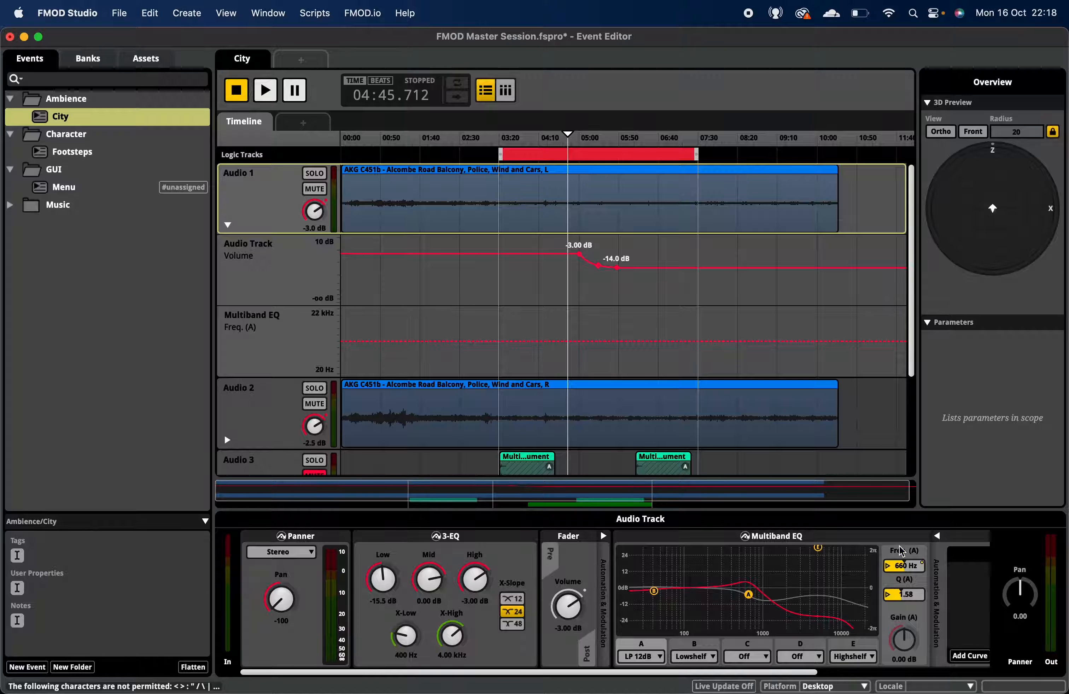
Step: Delete the Multiband EQ effect from Audio 1 and collapse the track's automation lanes
click(856, 555)
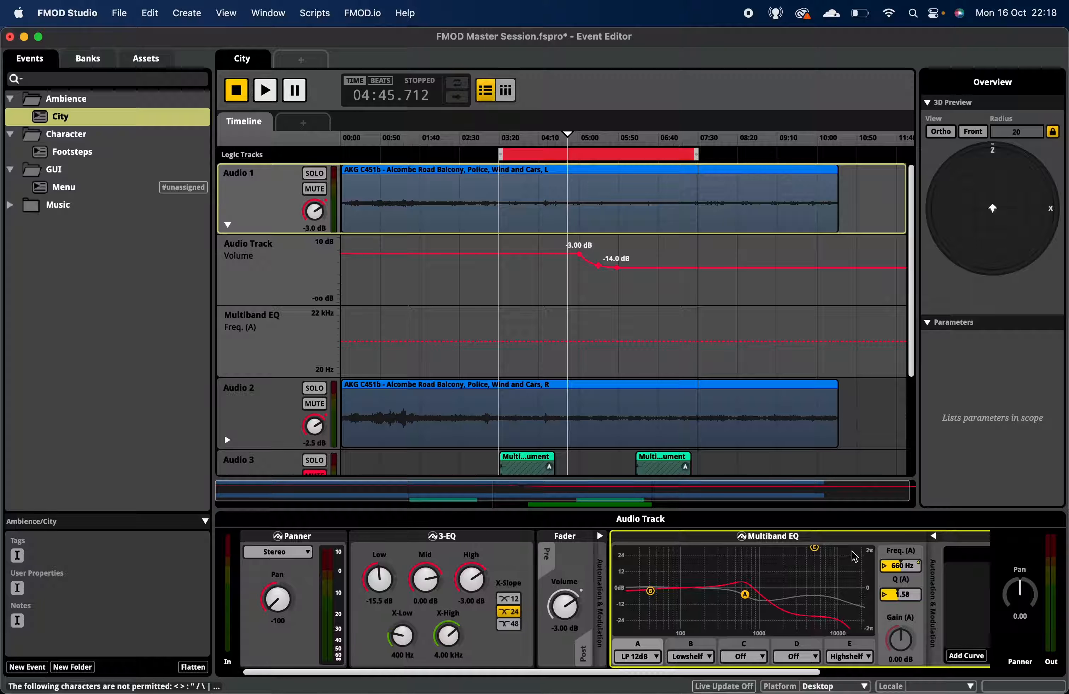
key(Delete)
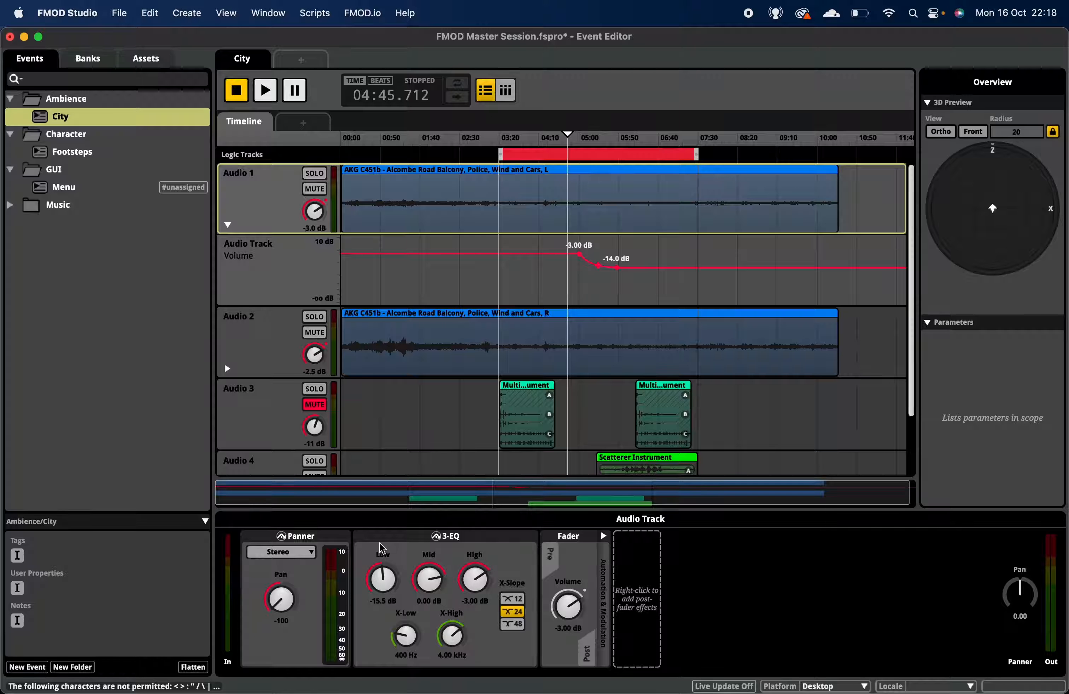
click(291, 273)
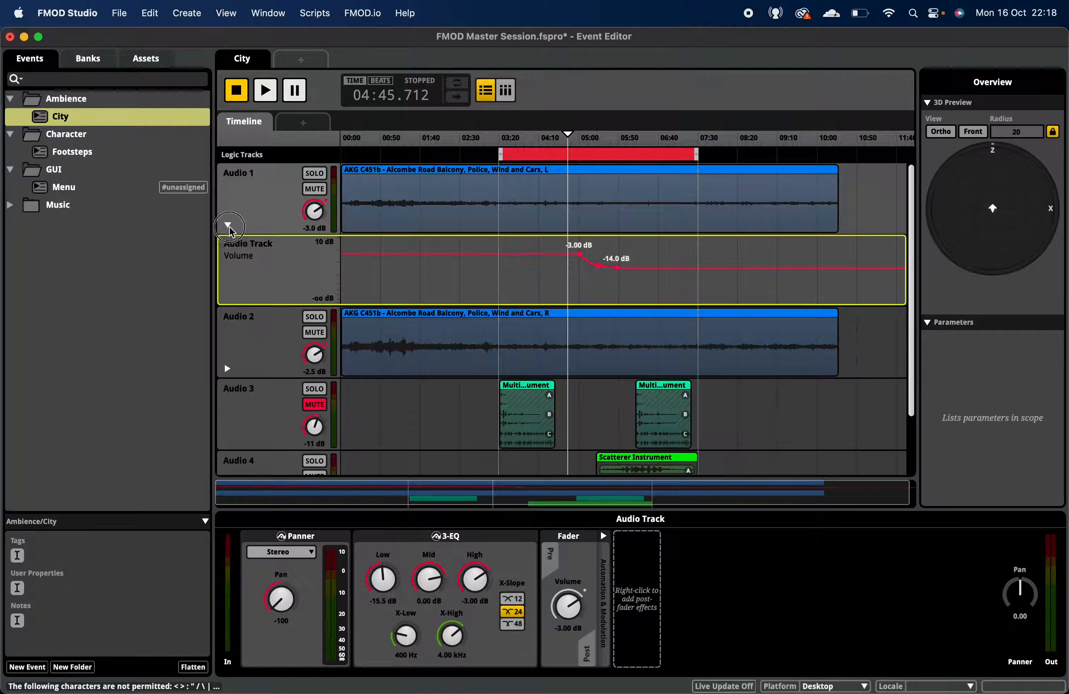
click(229, 225)
click(229, 225)
click(227, 226)
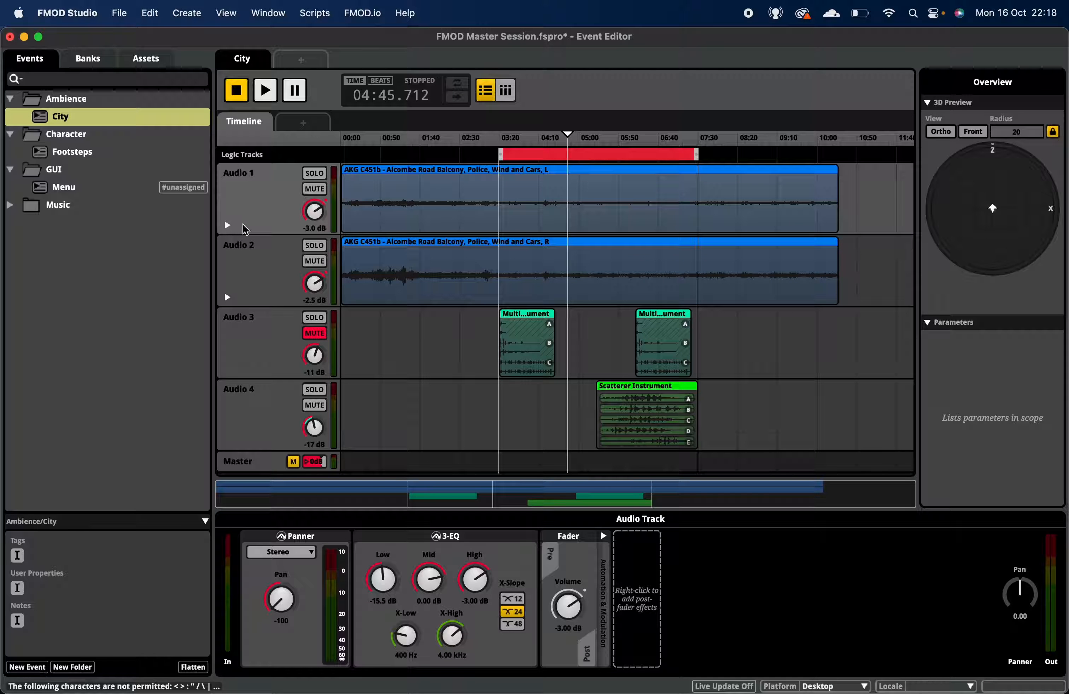
Step: Unmute Audio 3 and add automation for its volume
right_click(317, 212)
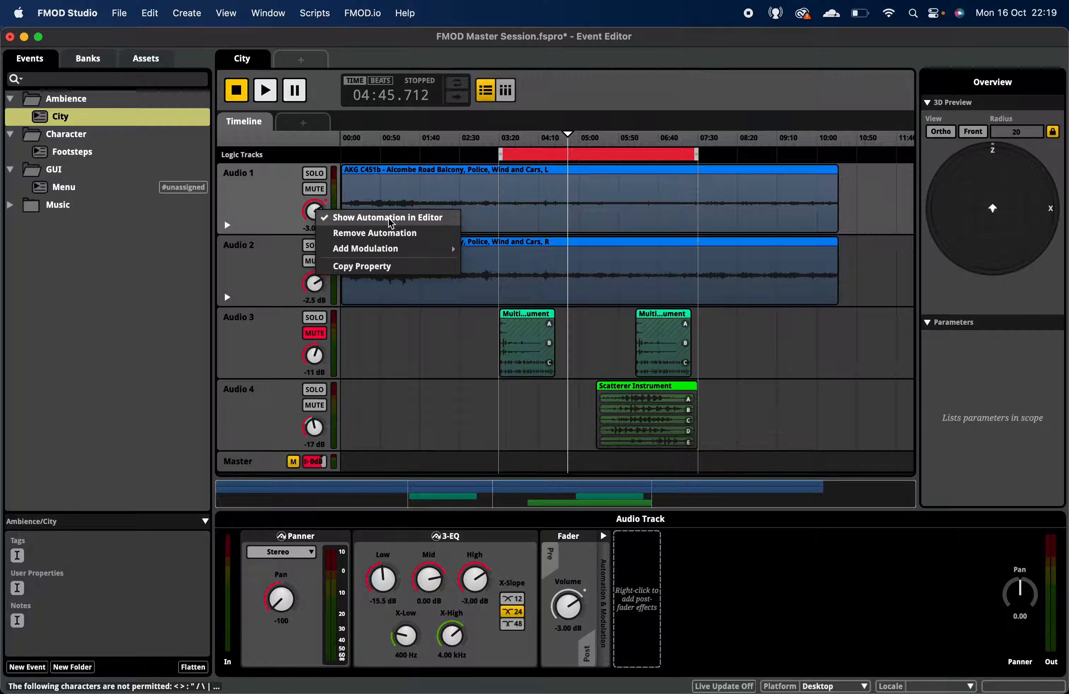
click(267, 346)
click(269, 356)
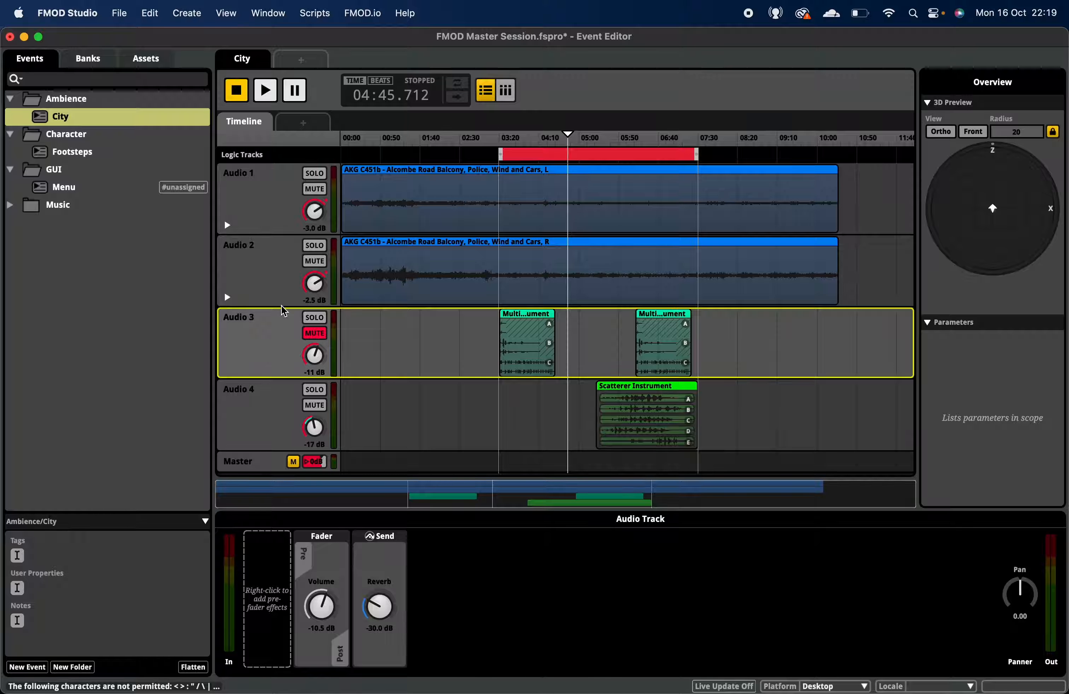
click(314, 334)
right_click(315, 357)
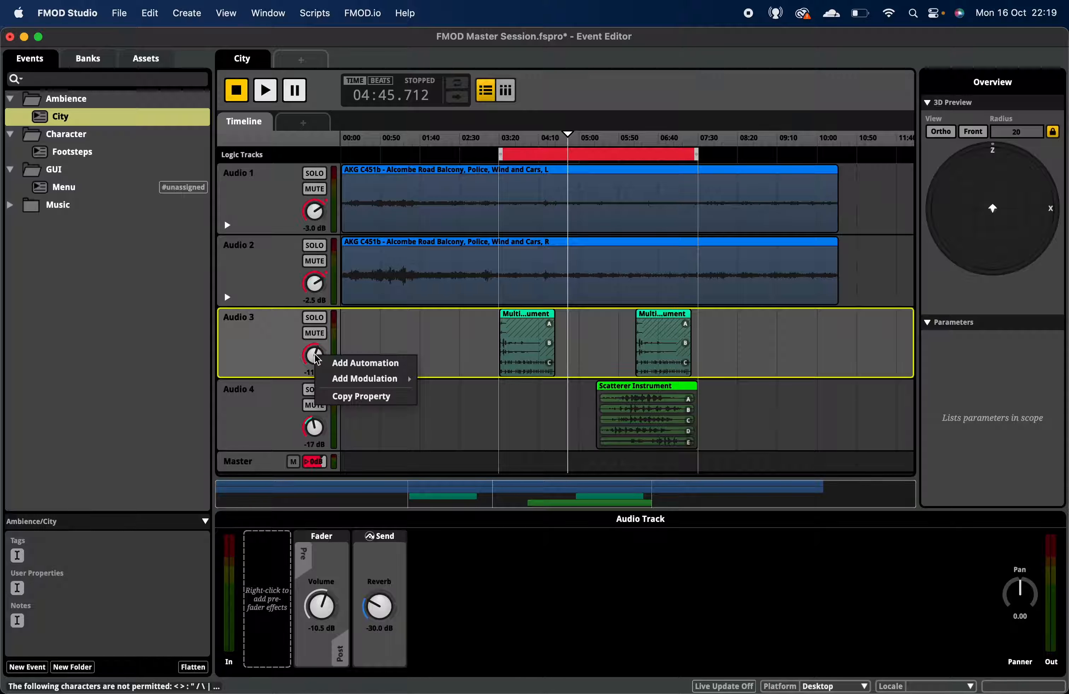
click(334, 363)
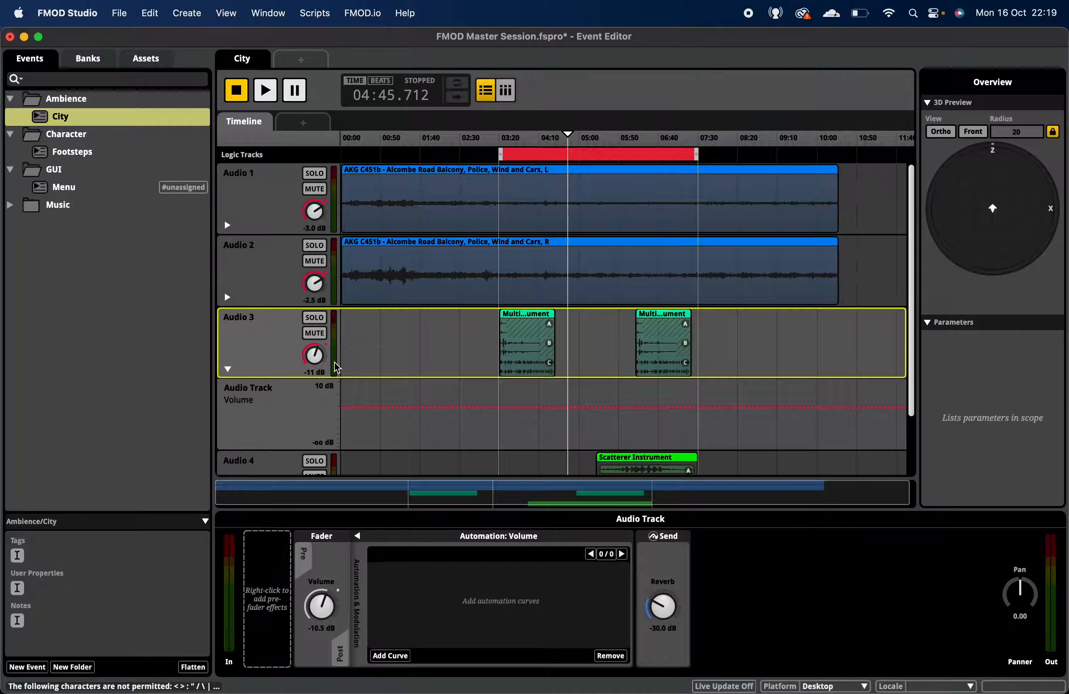
Step: Draw Audio 3's volume automation with -10.0 dB points near 03:20 and 06:00 and a -1.00 dB peak near 04:35
click(501, 407)
click(560, 407)
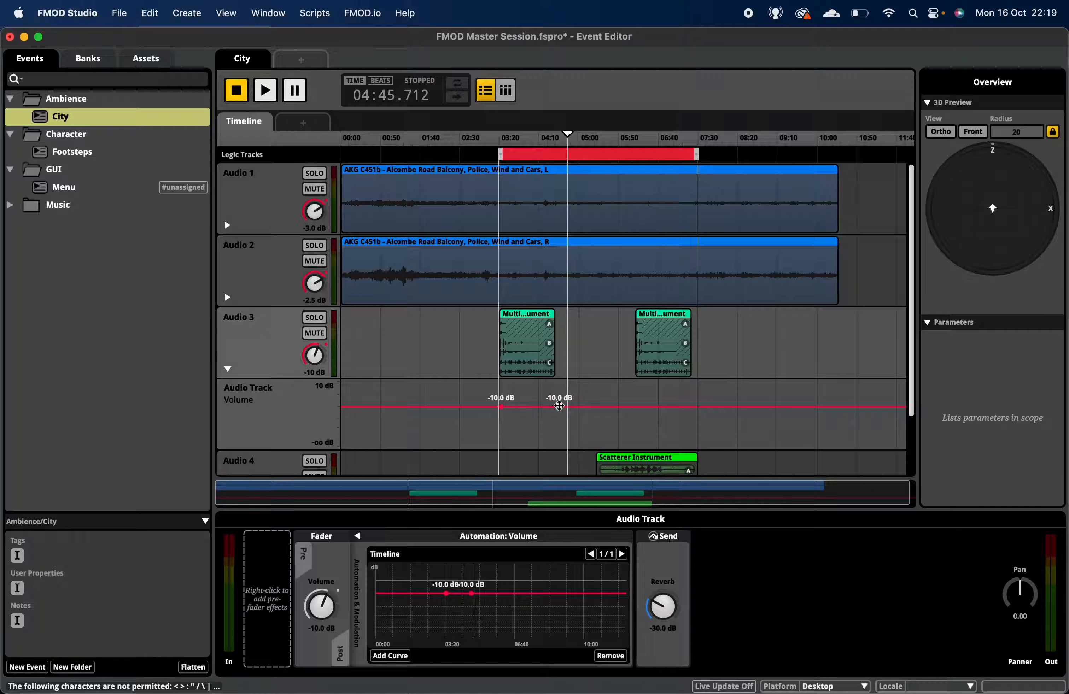
click(626, 406)
drag(558, 407, 557, 395)
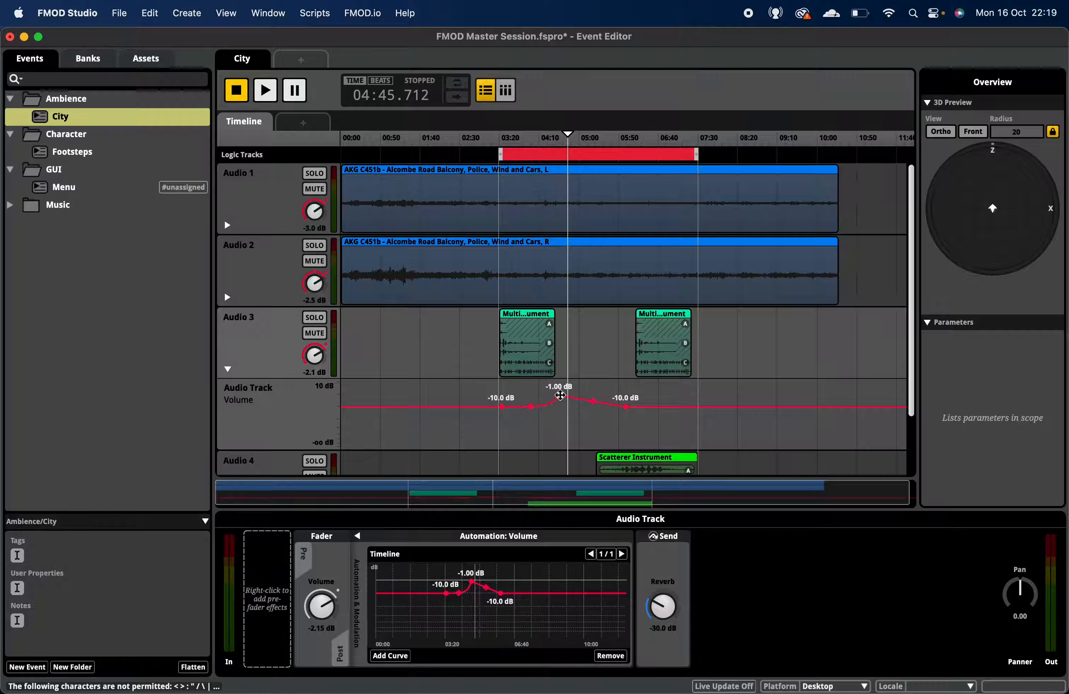
drag(559, 396, 555, 396)
Step: Undo the points drawn on Audio 3's volume automation
key(super+z)
key(super+z)
key(super+z)
key(super+z)
key(super+z)
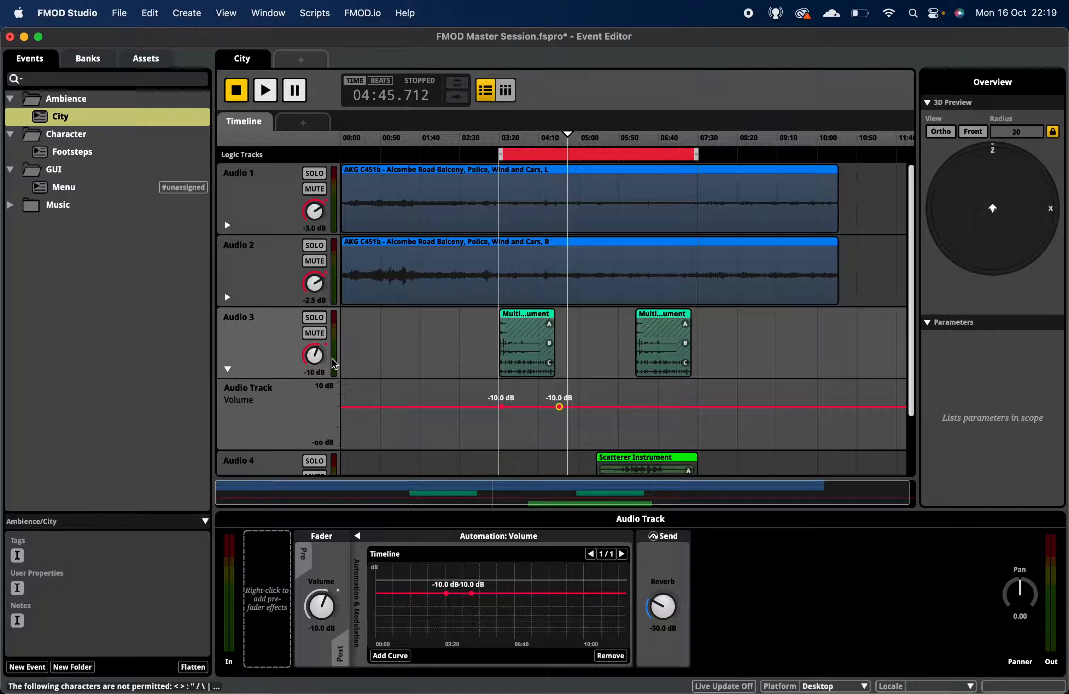
Step: Add Pan automation to Audio 2's Panner with points of 100 near 04:10 and 5.00 near 06:20
click(267, 246)
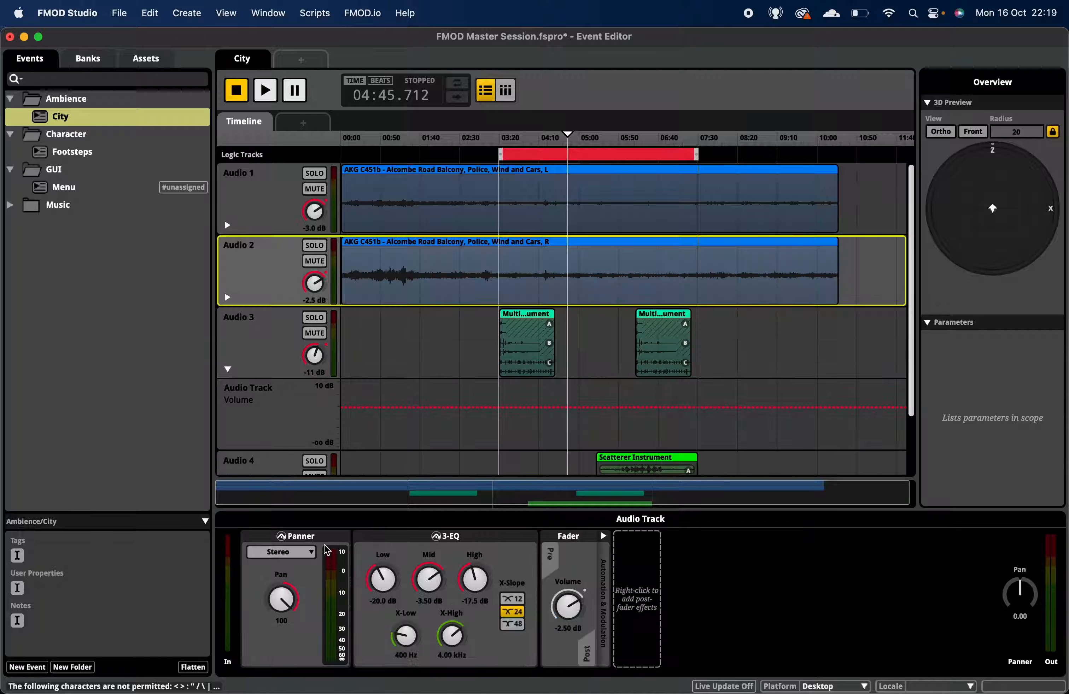
right_click(283, 600)
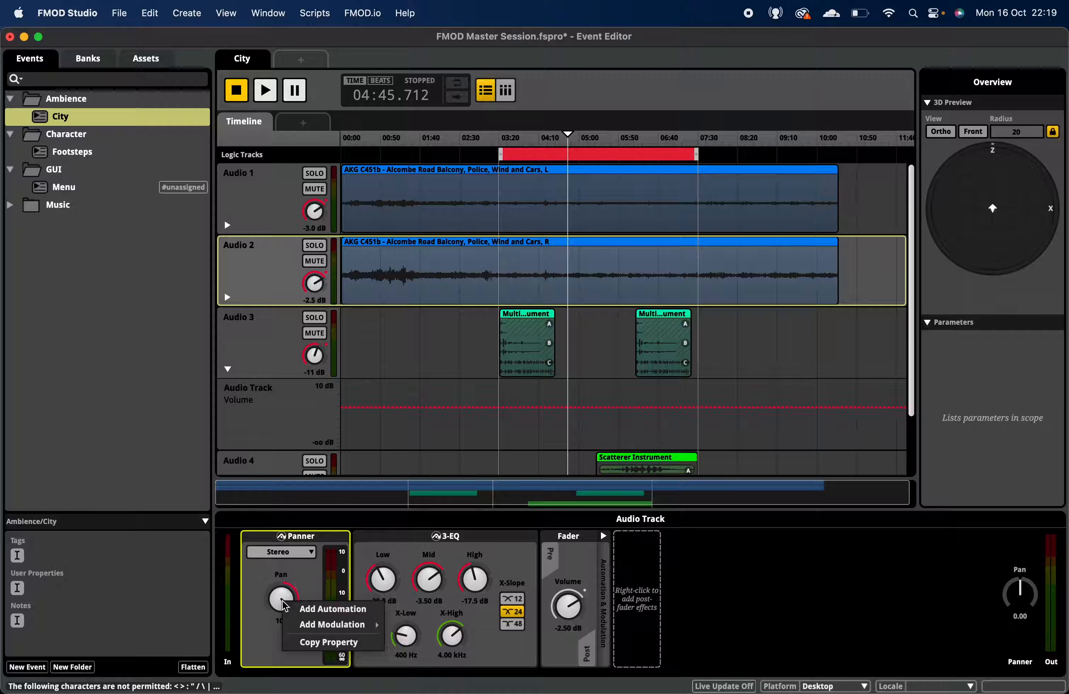
click(307, 610)
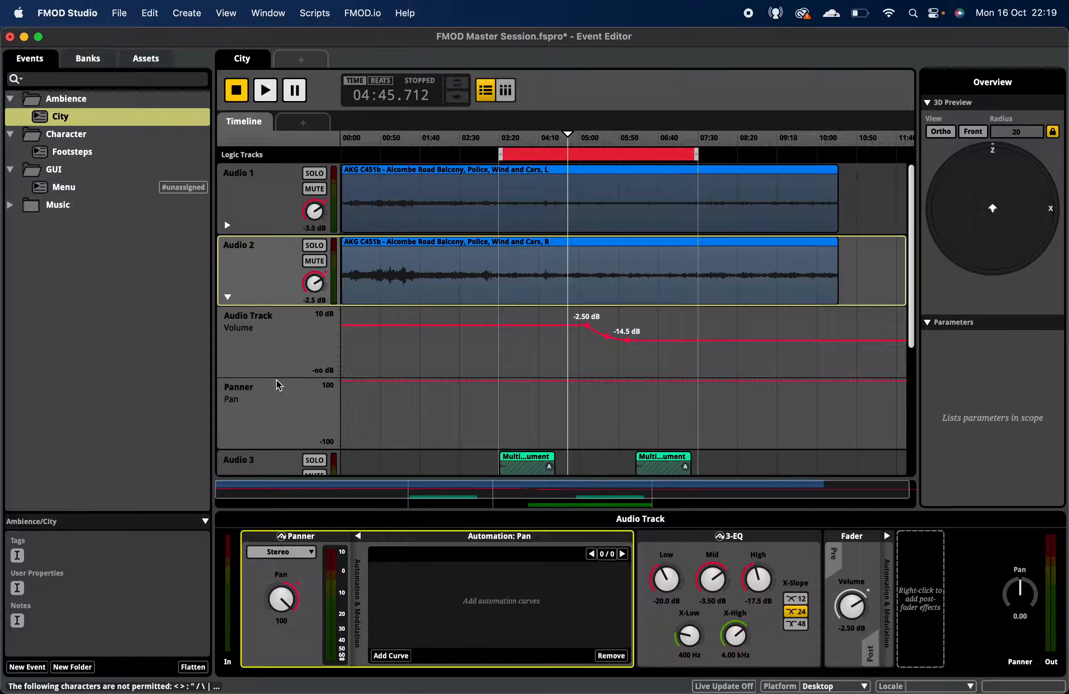
click(299, 396)
click(538, 382)
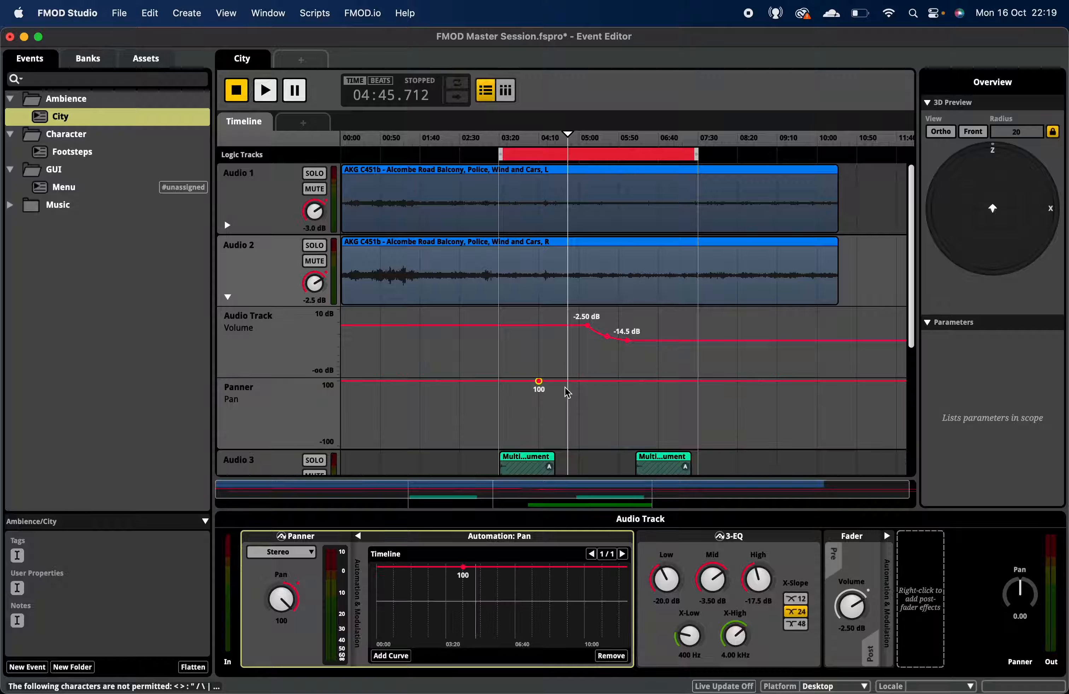
click(620, 382)
drag(621, 382, 643, 414)
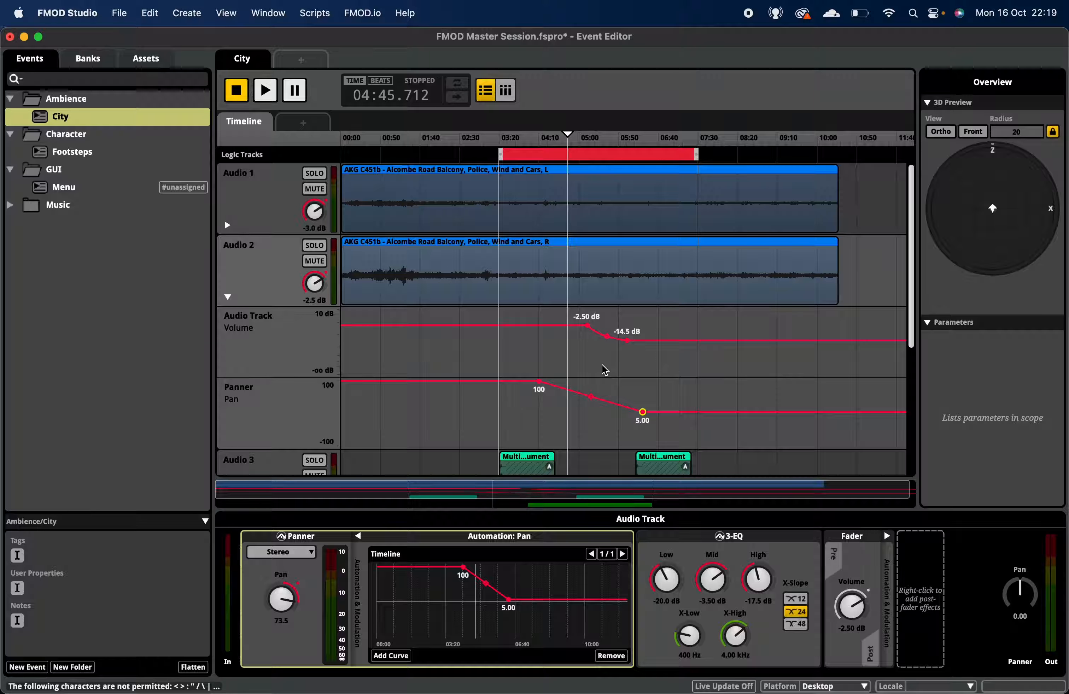
Step: Remove Audio 2's Pan automation and collapse the track's automation lanes
key(Delete)
key(Delete)
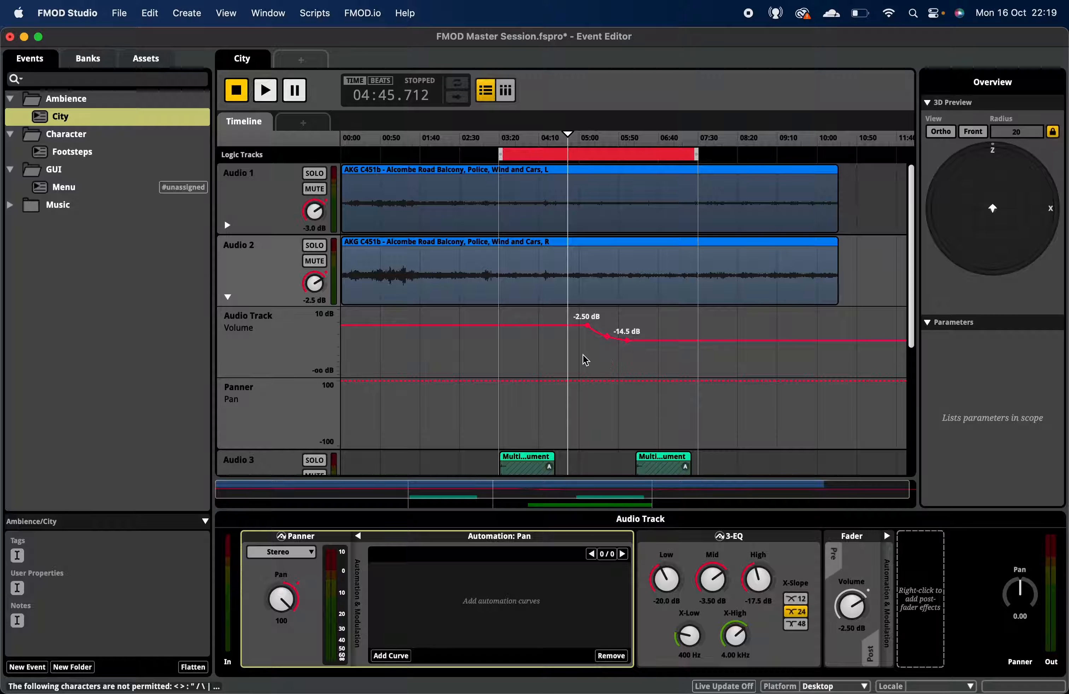
key(super+z)
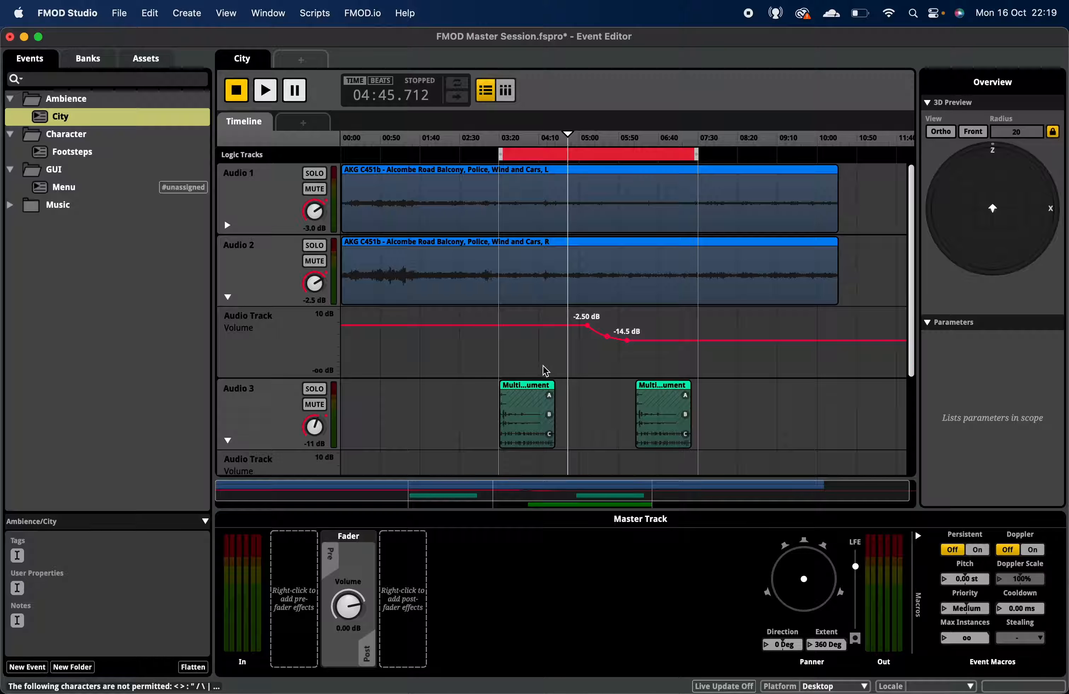
click(227, 297)
click(228, 298)
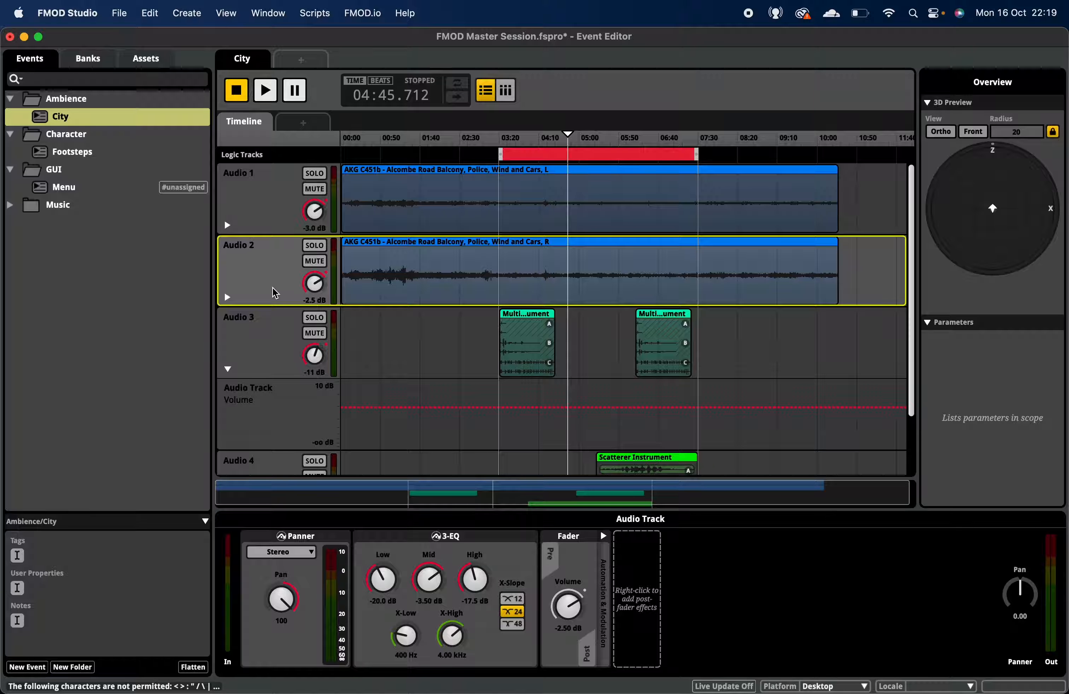
Step: Set Audio 2's volume to 0.00 dB and audition the City event from about 04:45
mouse_move(314, 297)
mouse_down()
mouse_move(311, 325)
mouse_move(316, 315)
mouse_up()
mouse_move(320, 290)
mouse_down()
mouse_move(312, 270)
mouse_move(311, 287)
mouse_up()
key(space)
key(space)
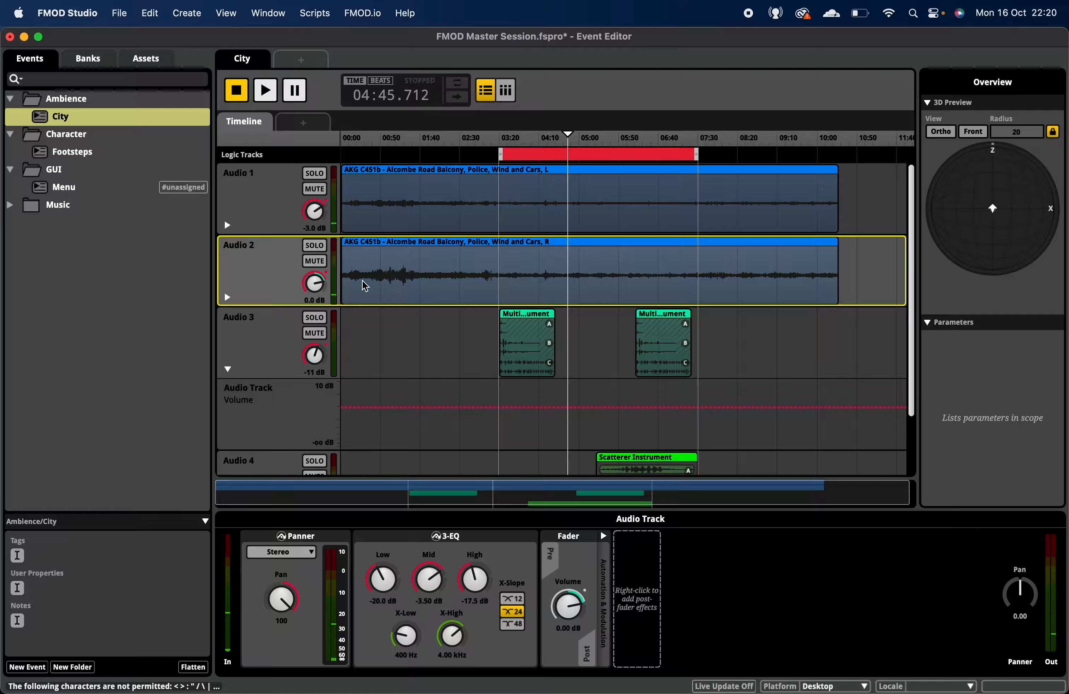
key(space)
key(space)
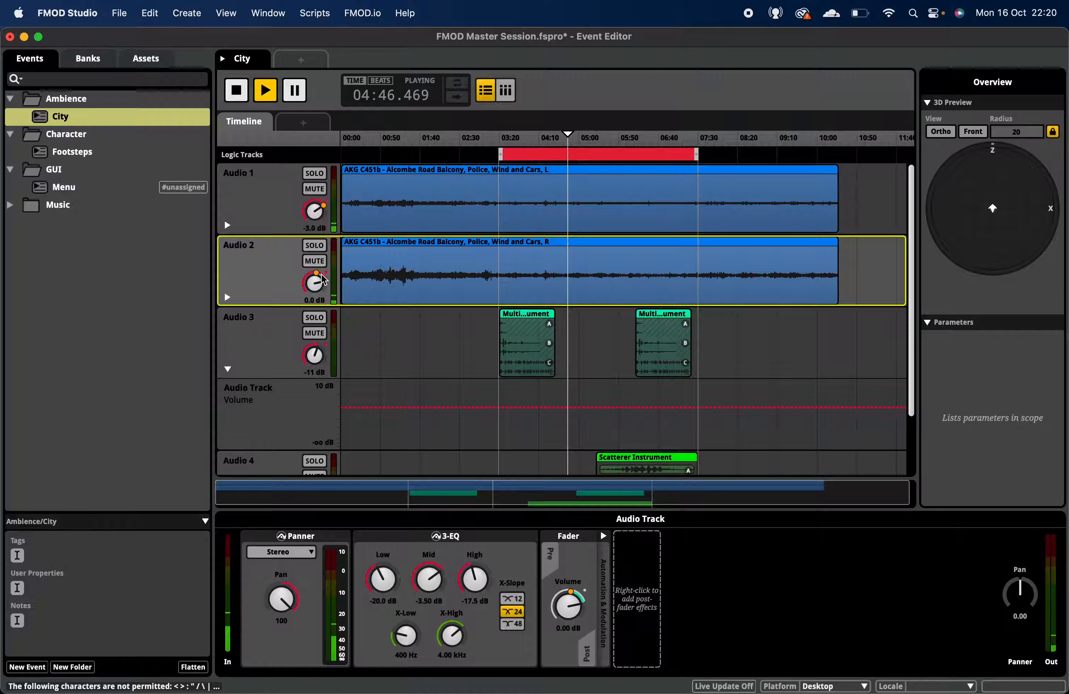
Step: Audition the City event with Audio 2's volume automation shown, and raise the track's volume to 1.00 dB
click(228, 297)
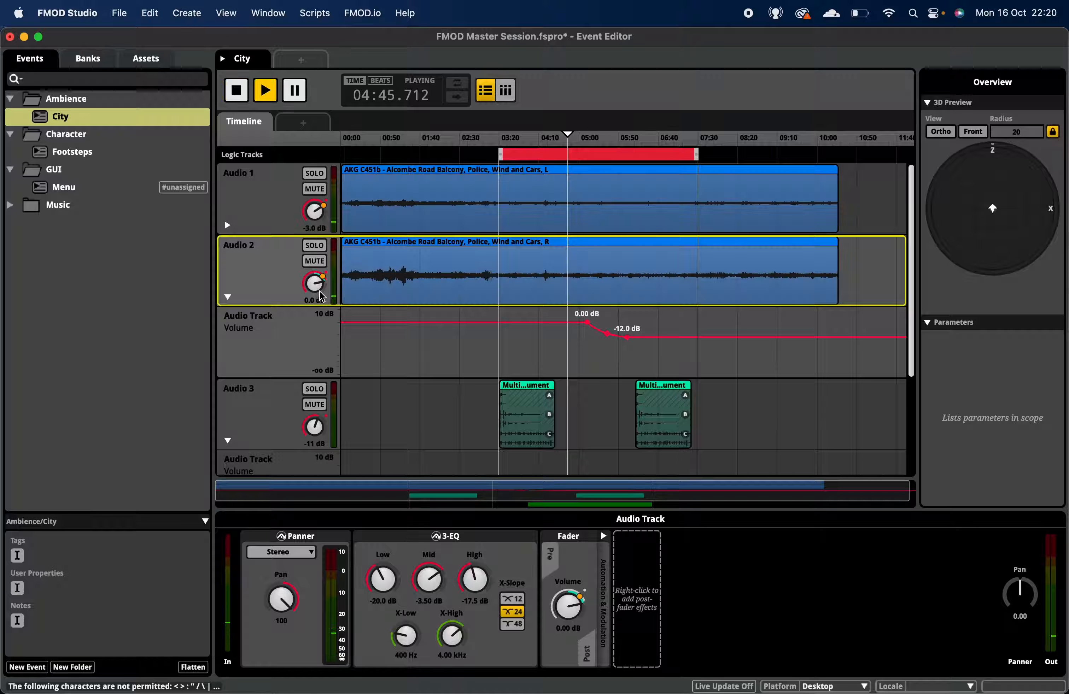
key(space)
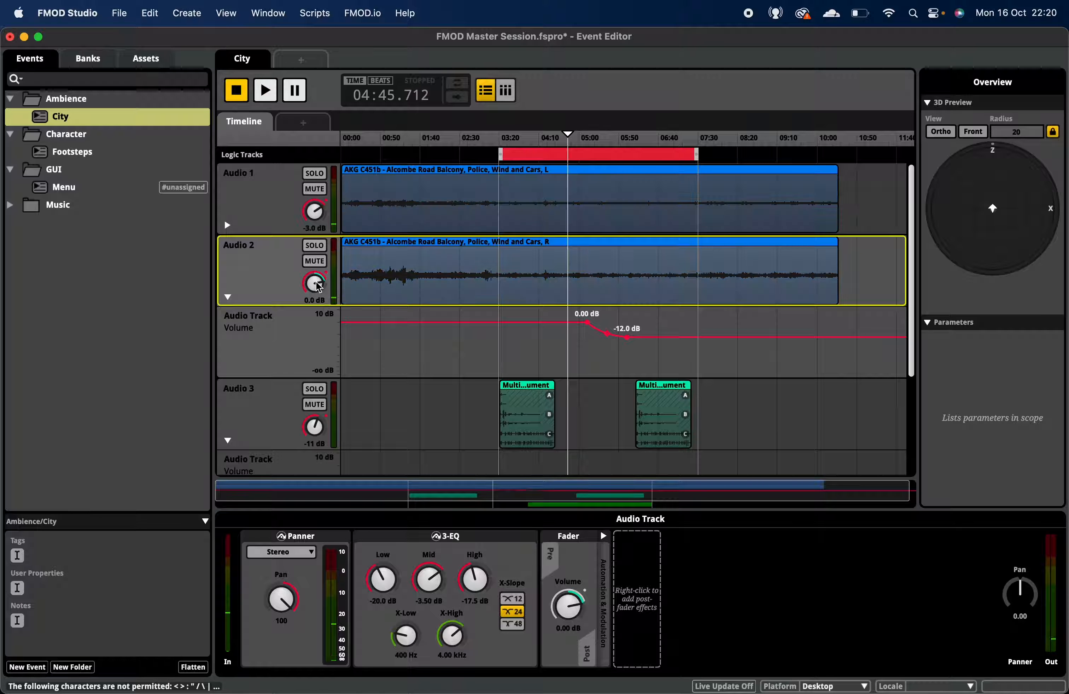
key(space)
key(space)
key(space)
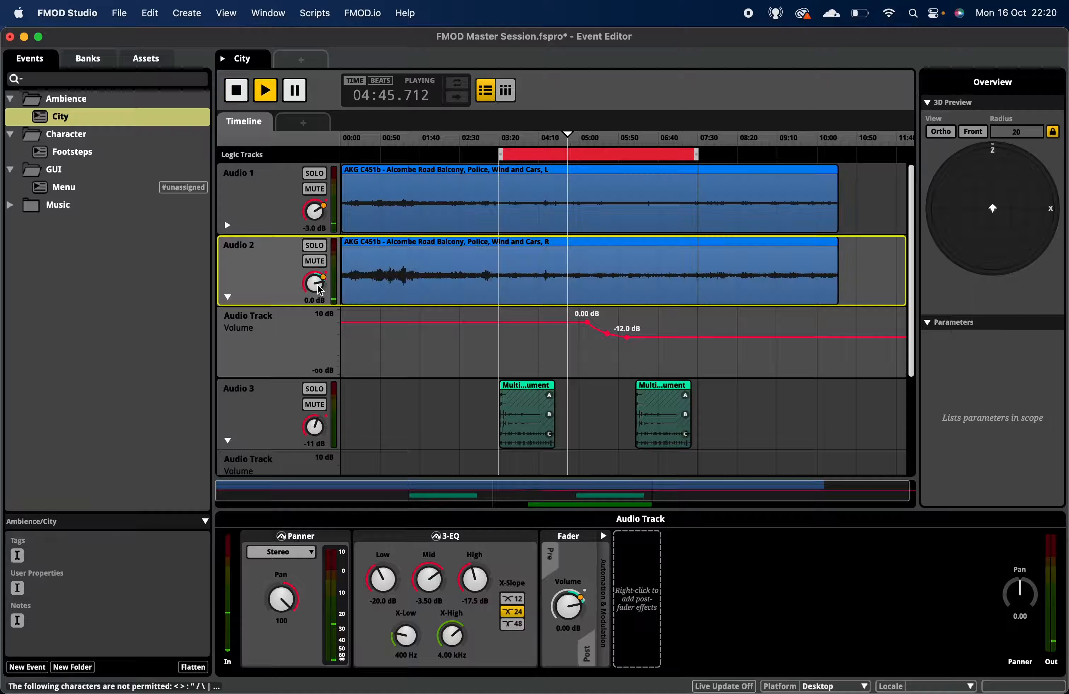
key(space)
drag(318, 288, 318, 286)
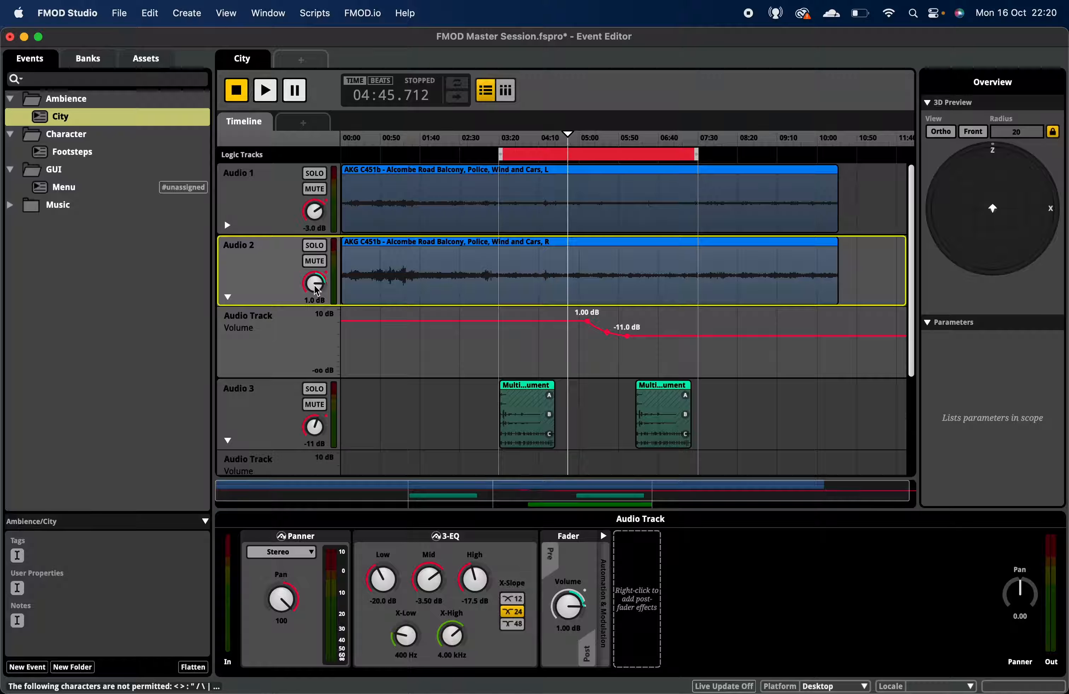
Step: Lower Audio 2's volume to -7.3 dB and solo that track
drag(315, 289, 324, 297)
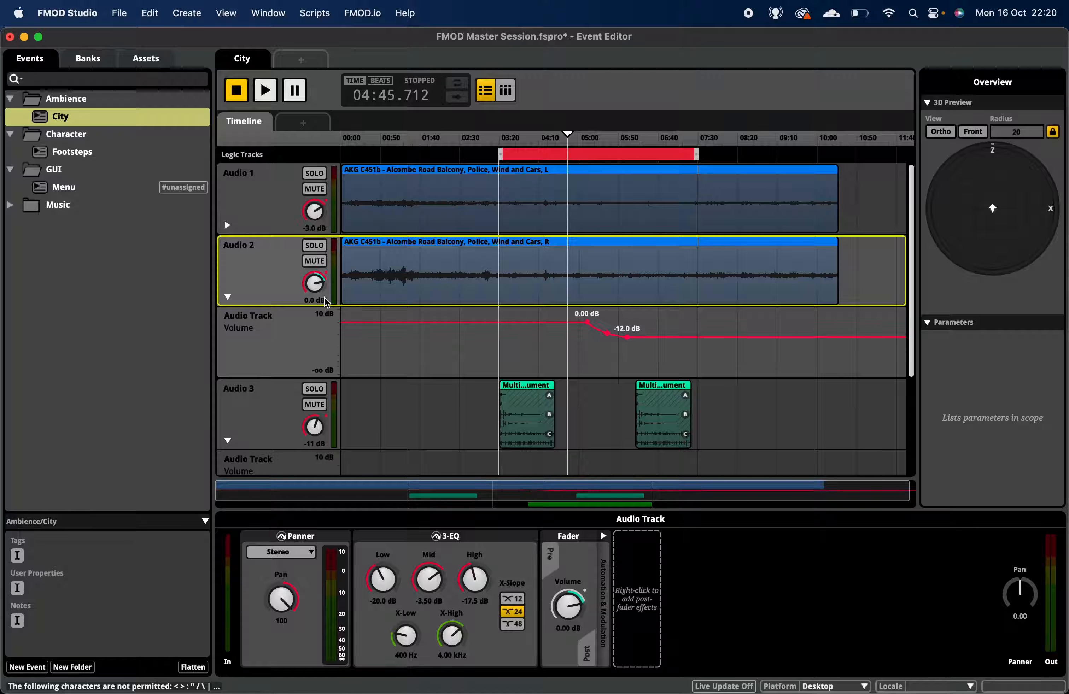
click(227, 297)
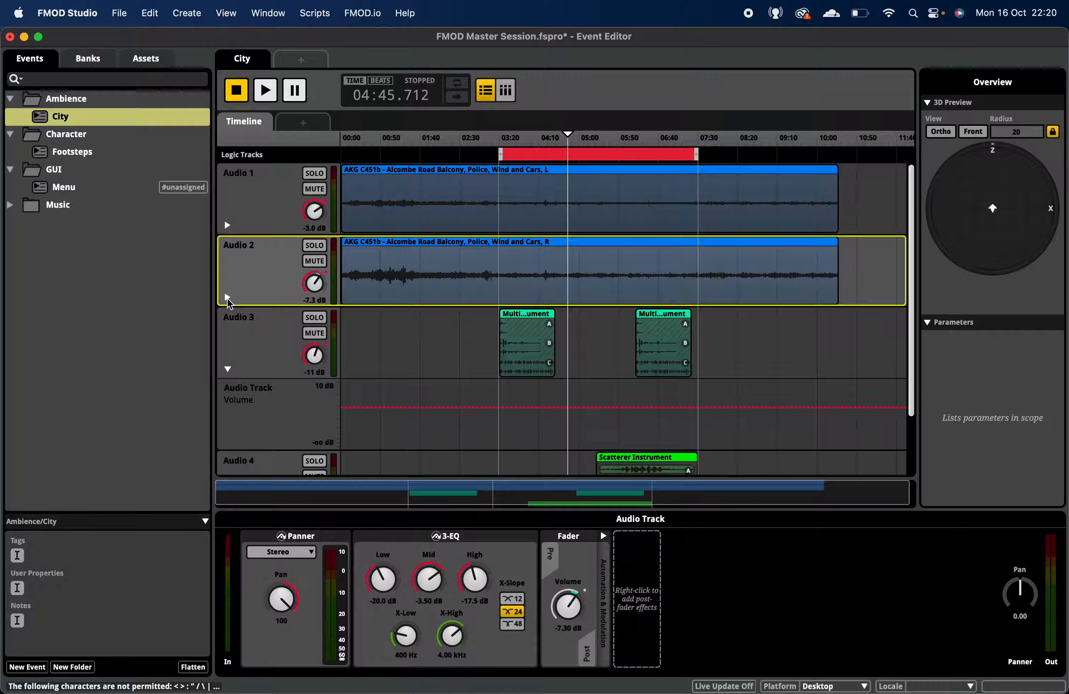
click(291, 221)
click(314, 173)
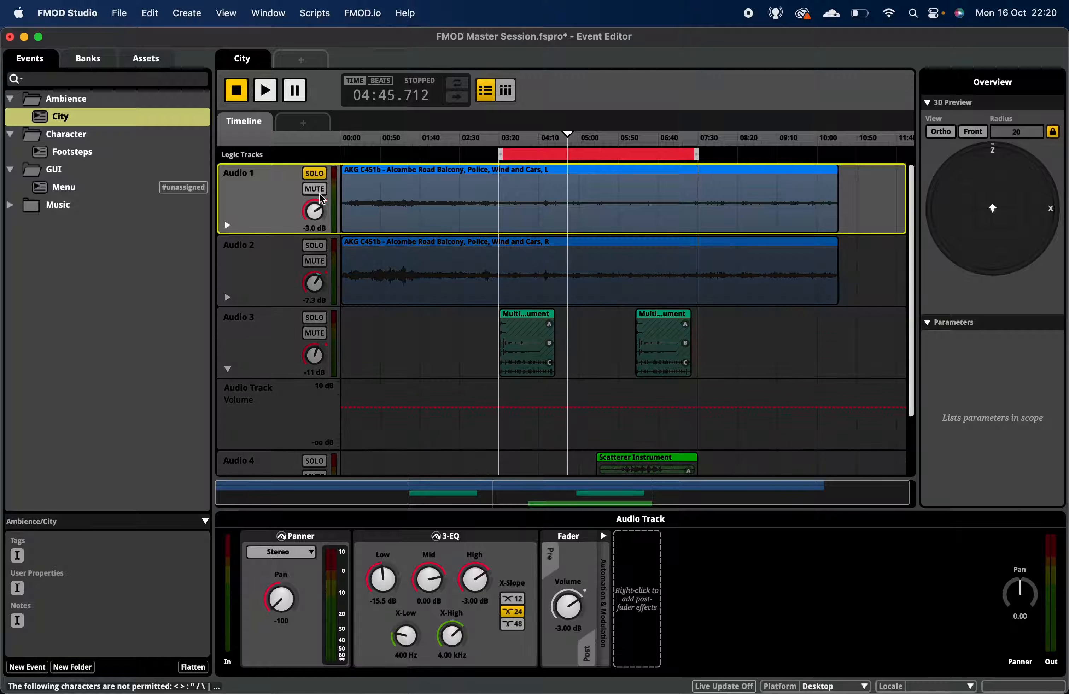
click(314, 245)
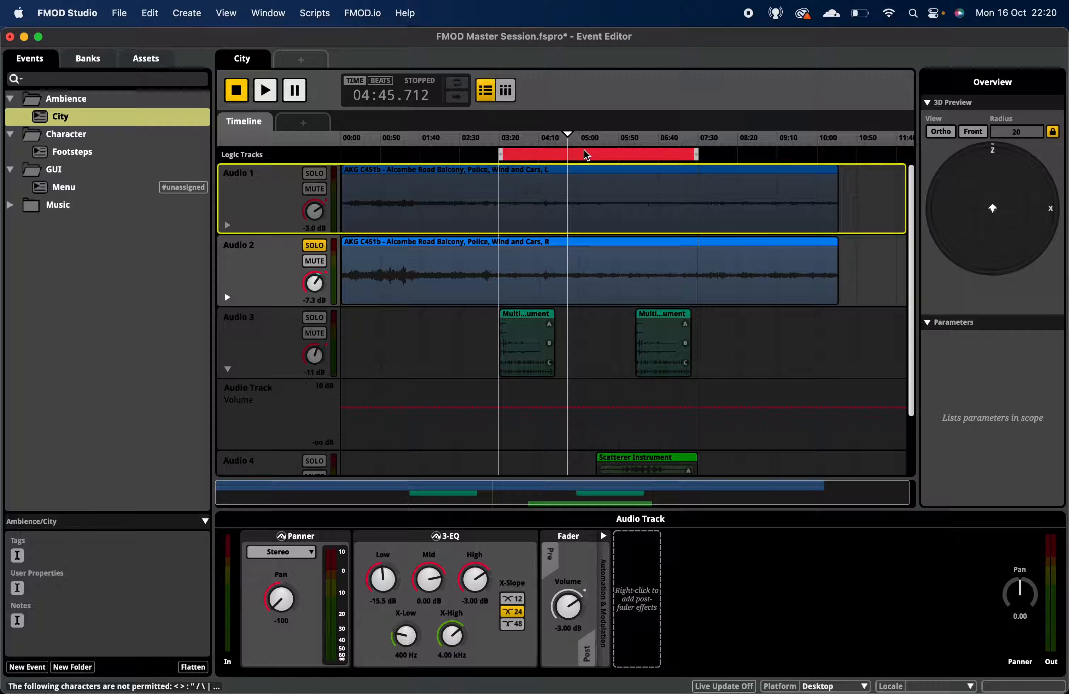
Step: Add a loop region about 50 seconds long to the logic track, in the empty space after the magnet region
right_click(517, 155)
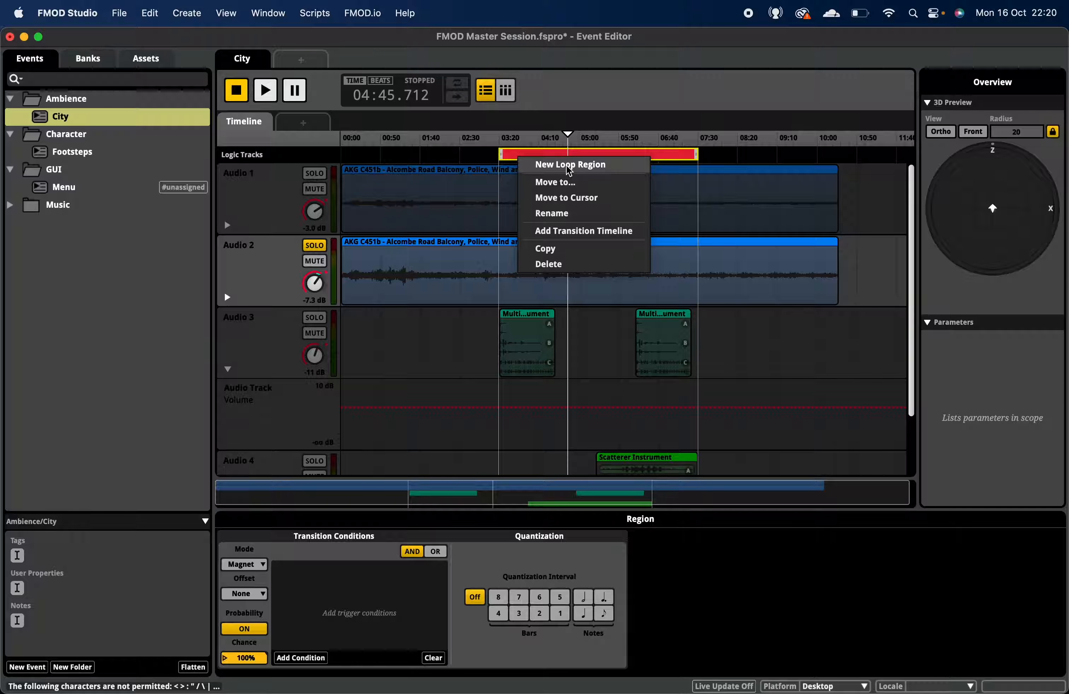
click(720, 159)
right_click(732, 155)
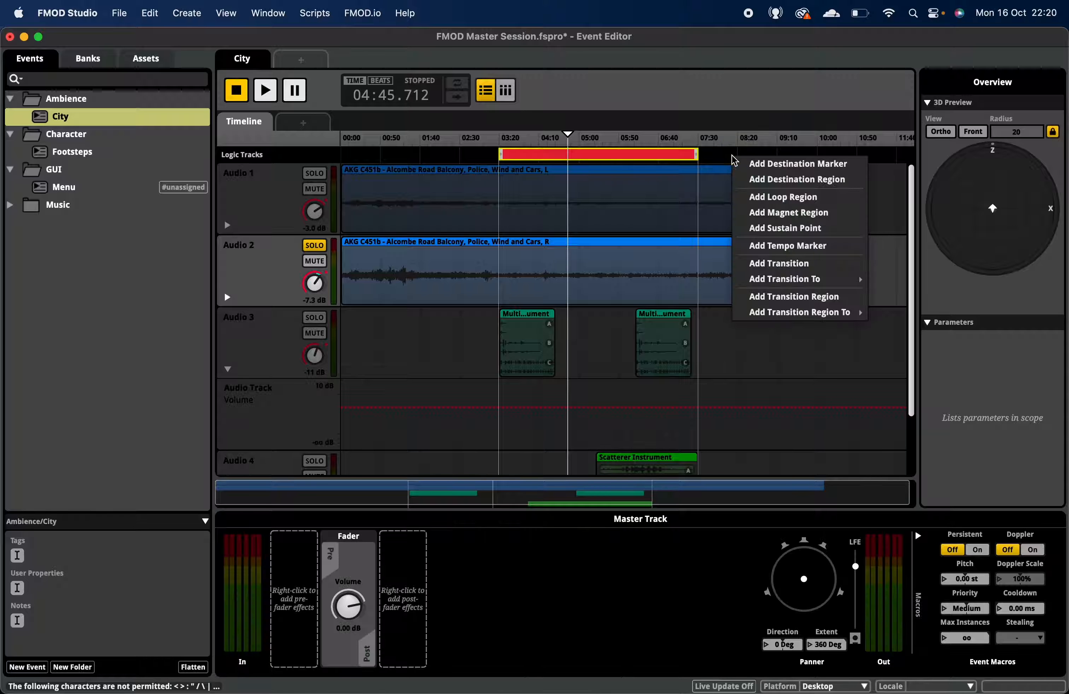
click(797, 201)
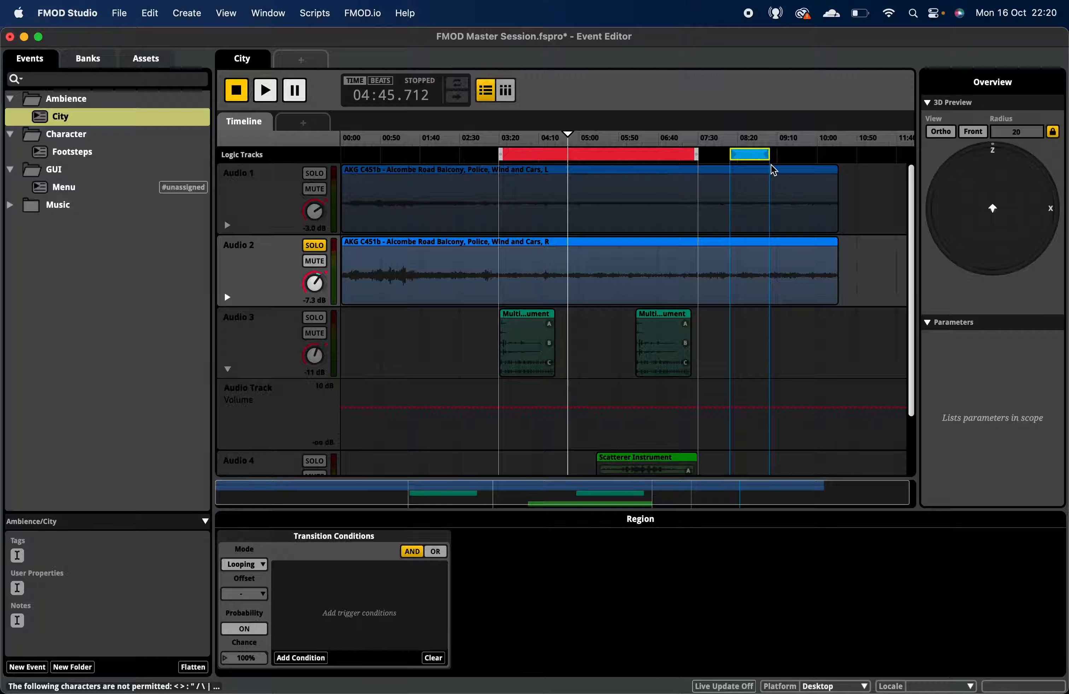
mouse_move(751, 156)
mouse_down()
mouse_move(780, 157)
mouse_move(753, 167)
mouse_move(774, 159)
mouse_move(724, 159)
mouse_move(750, 160)
mouse_up()
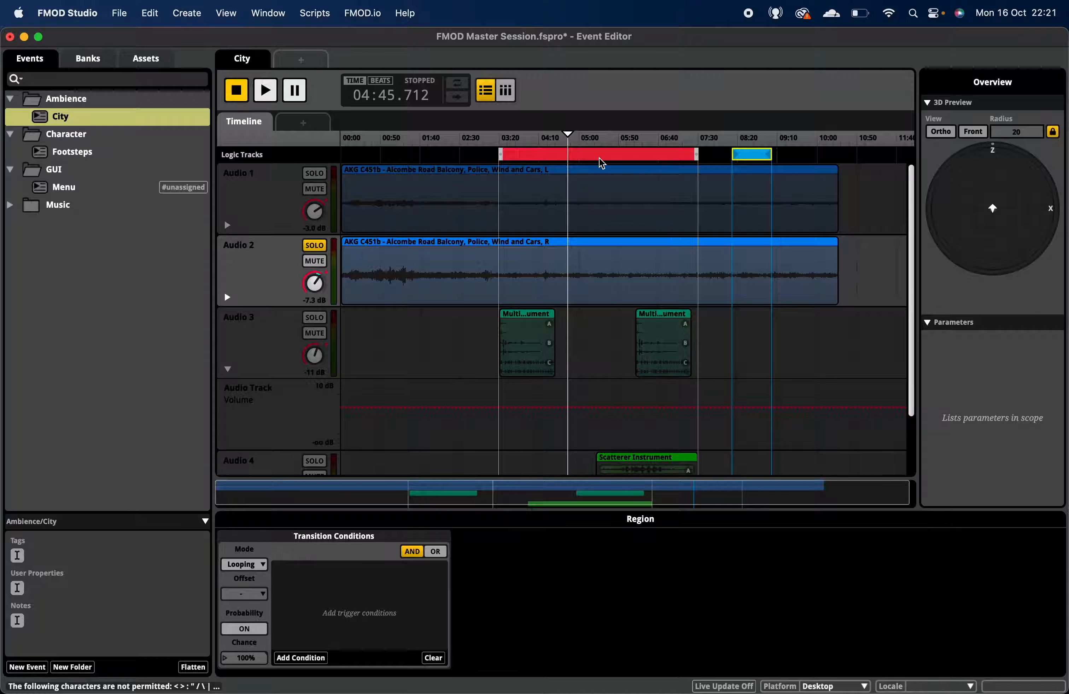
Step: Compare the transition condition settings of the magnet region and the new loop region
click(636, 154)
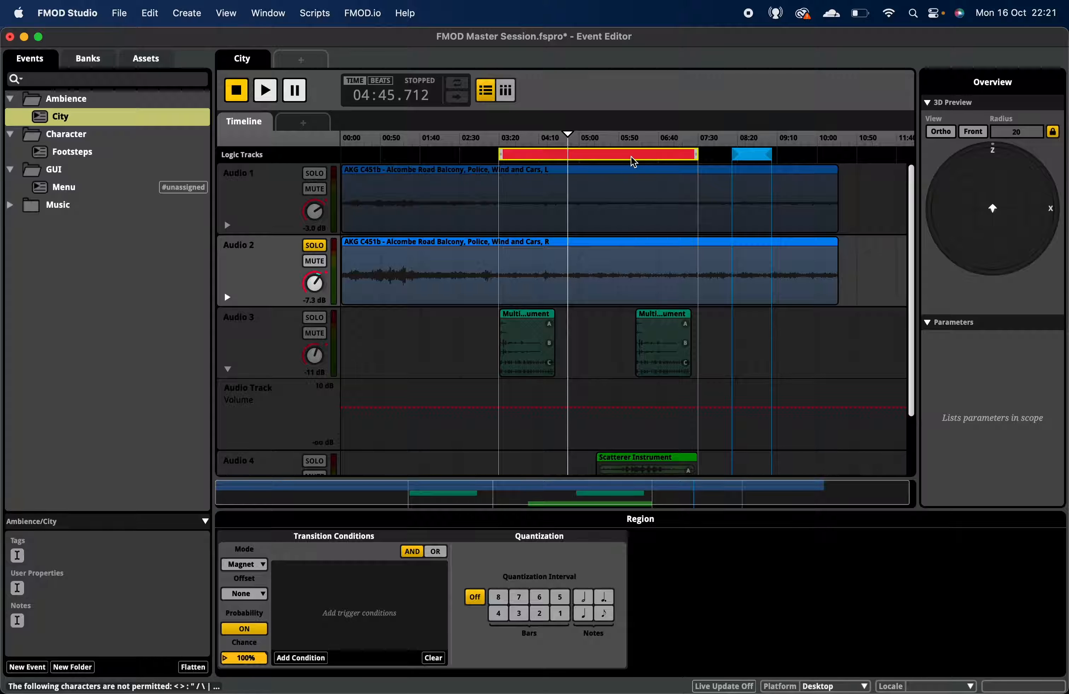
click(756, 156)
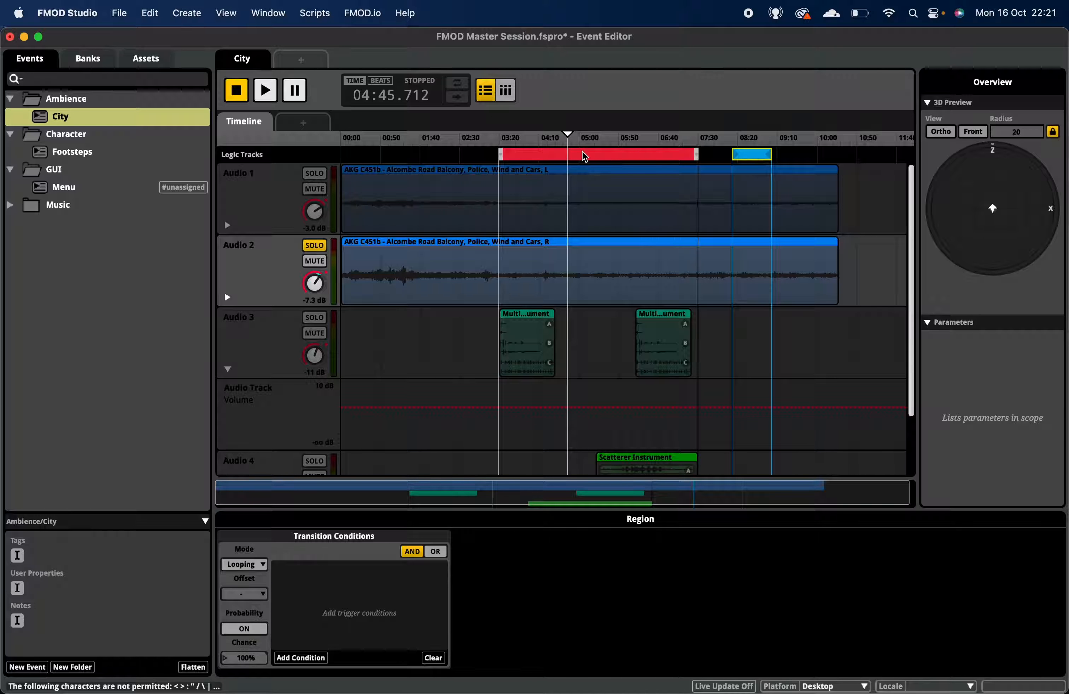
click(584, 155)
click(760, 157)
click(522, 156)
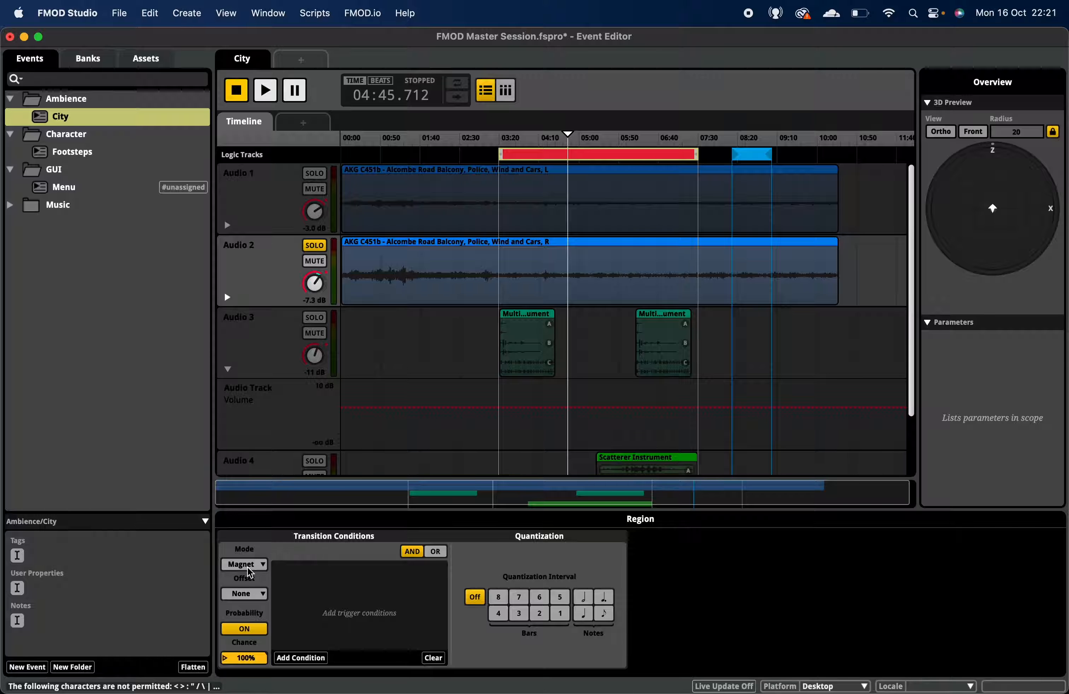
click(750, 152)
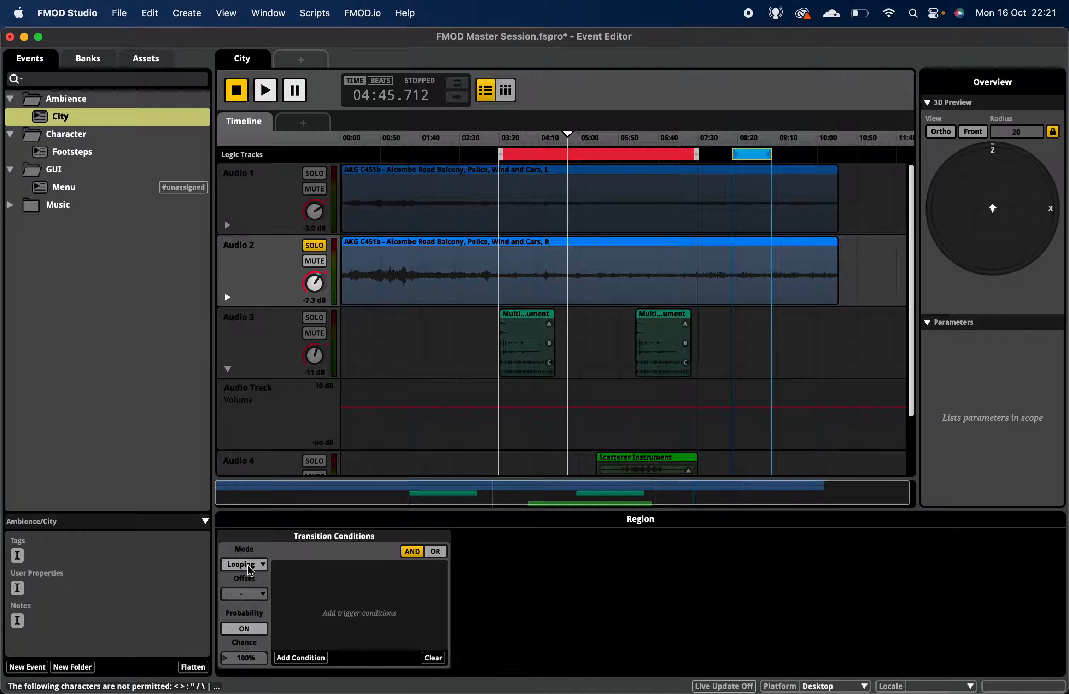
Step: Test how playback reacts to the magnet region from about 09:31, past both regions, and from a point before the magnet region
click(842, 136)
click(401, 142)
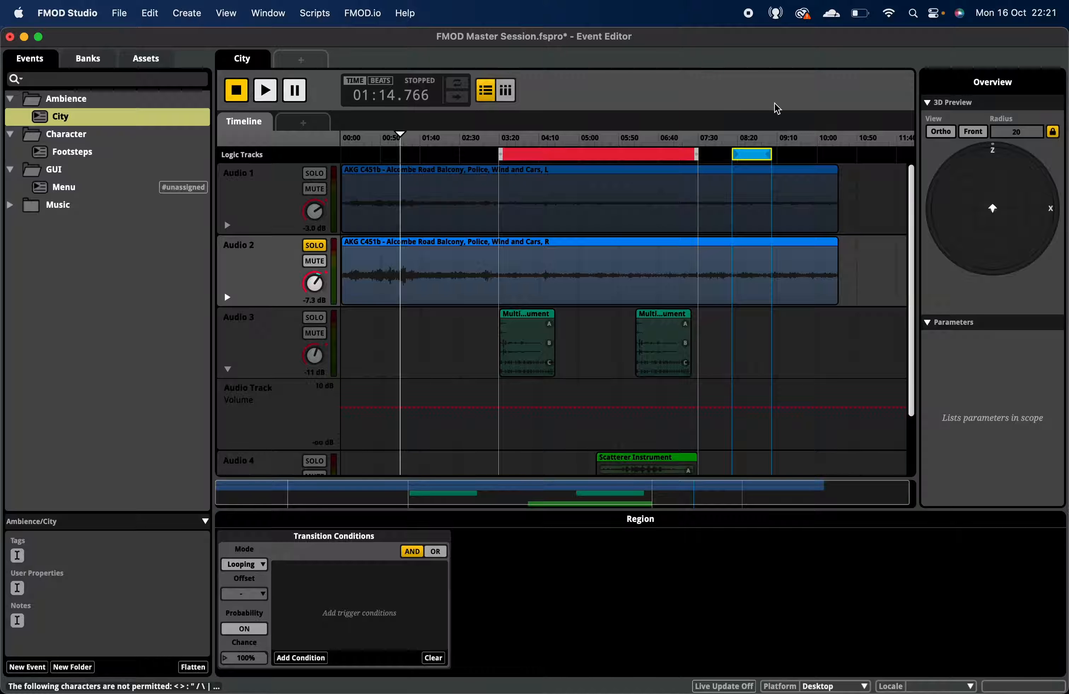
click(794, 137)
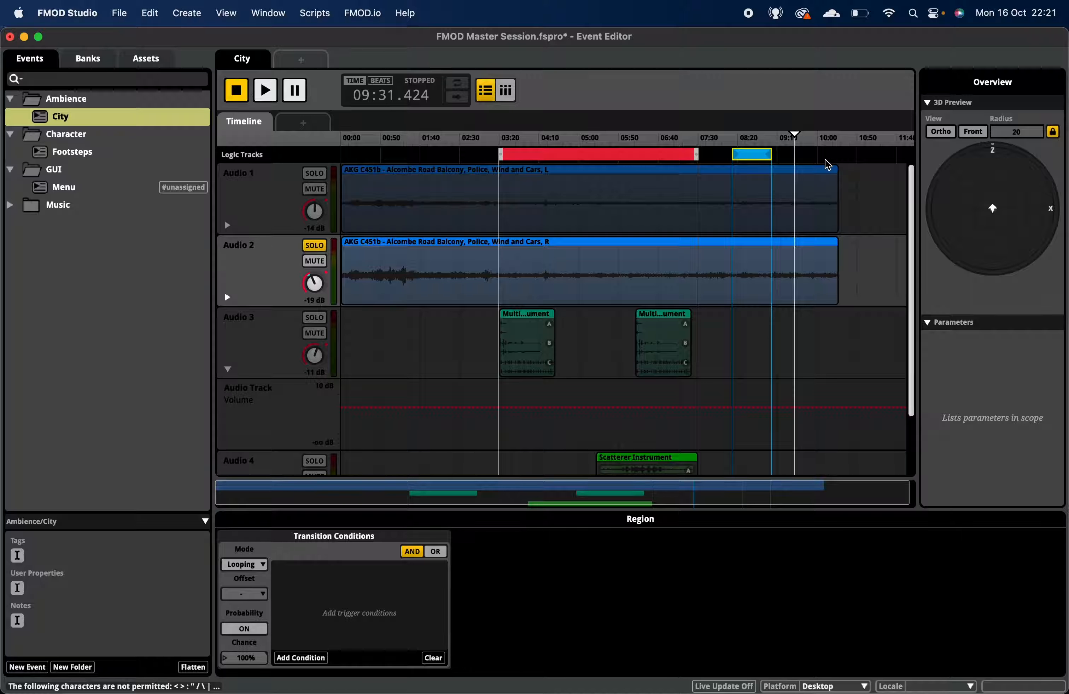
key(space)
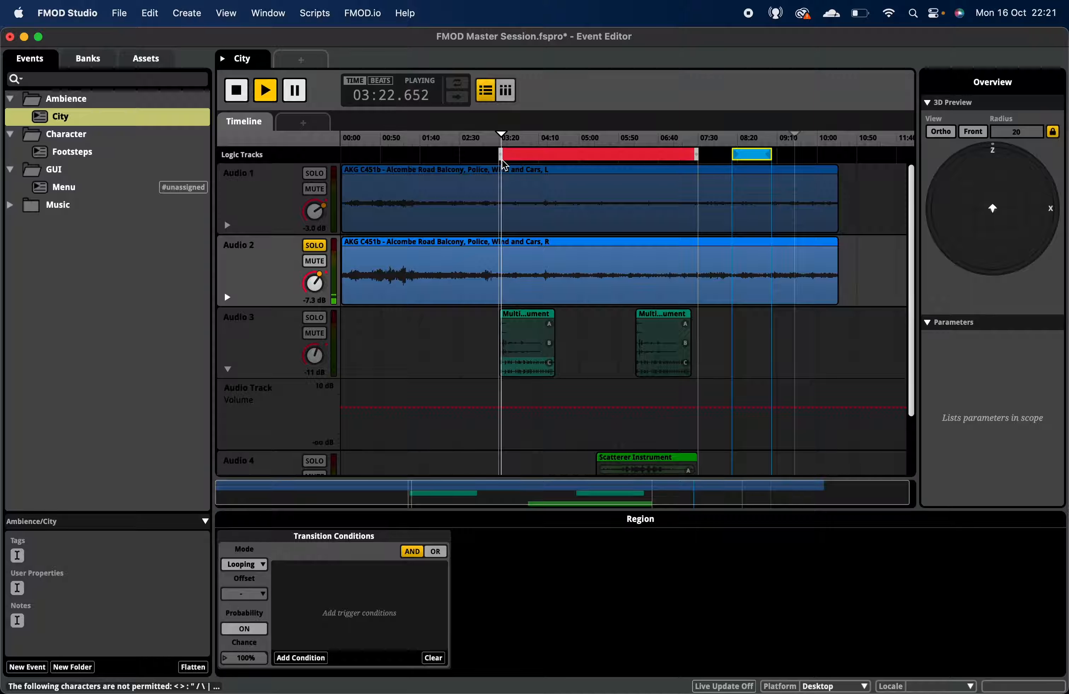
click(464, 138)
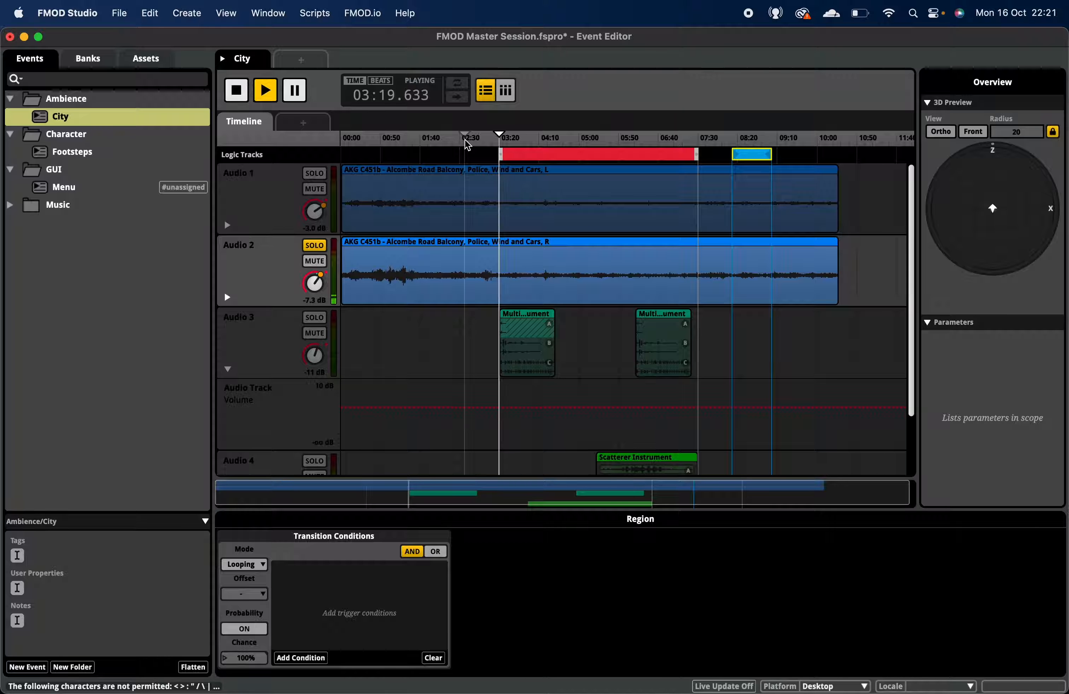
Step: Play the event from several positions inside the magnet region to check that behaviour
key(space)
click(572, 135)
key(space)
key(space)
click(600, 136)
key(space)
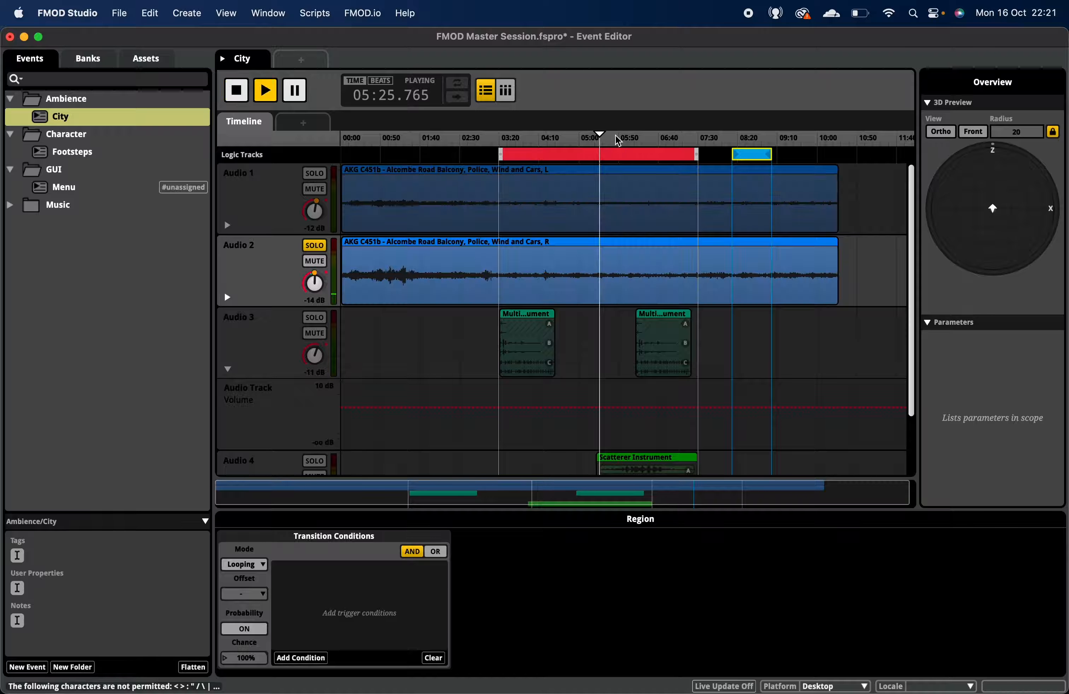
key(space)
Step: Test playback from inside the short loop region and from before and after both regions, ending with playback stopped
click(746, 138)
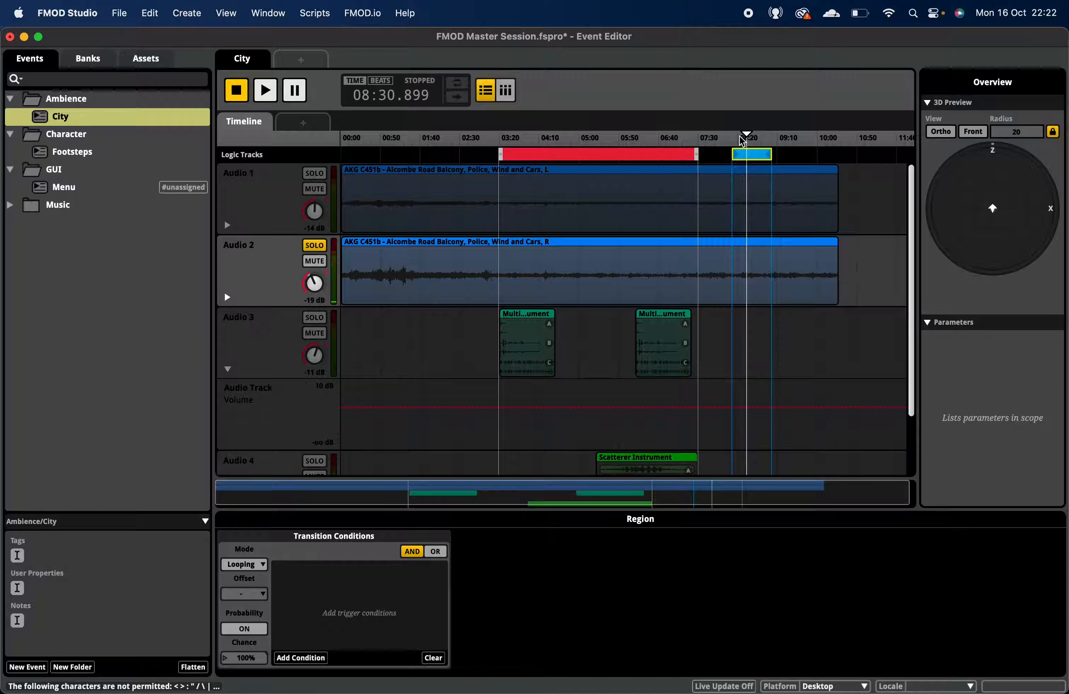
key(space)
click(754, 141)
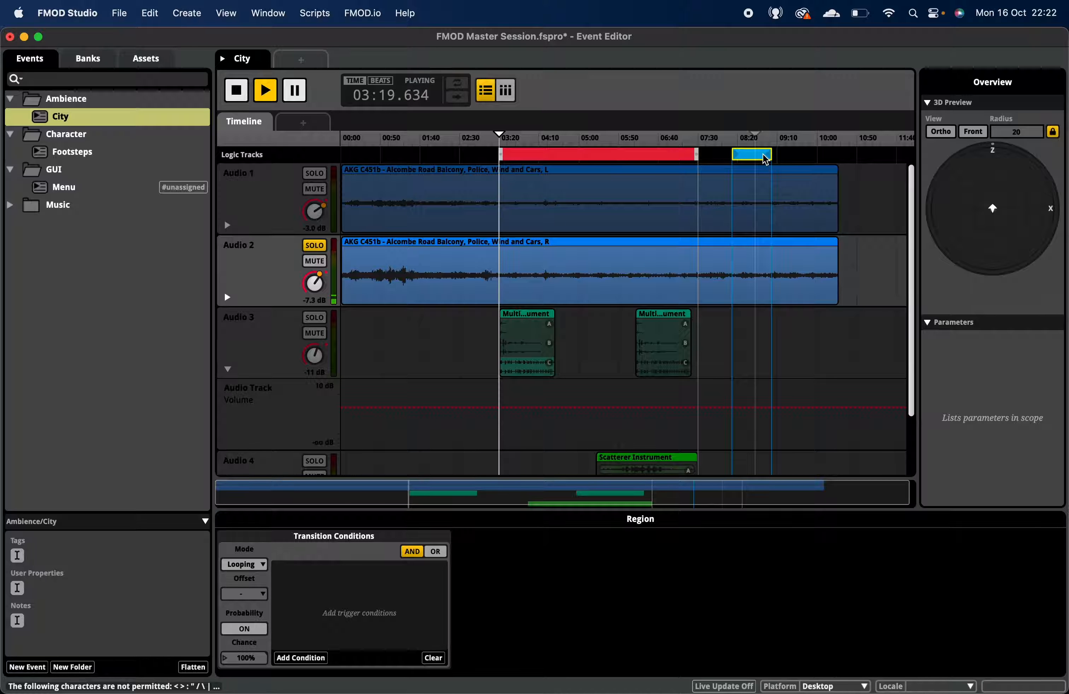
click(764, 138)
click(540, 154)
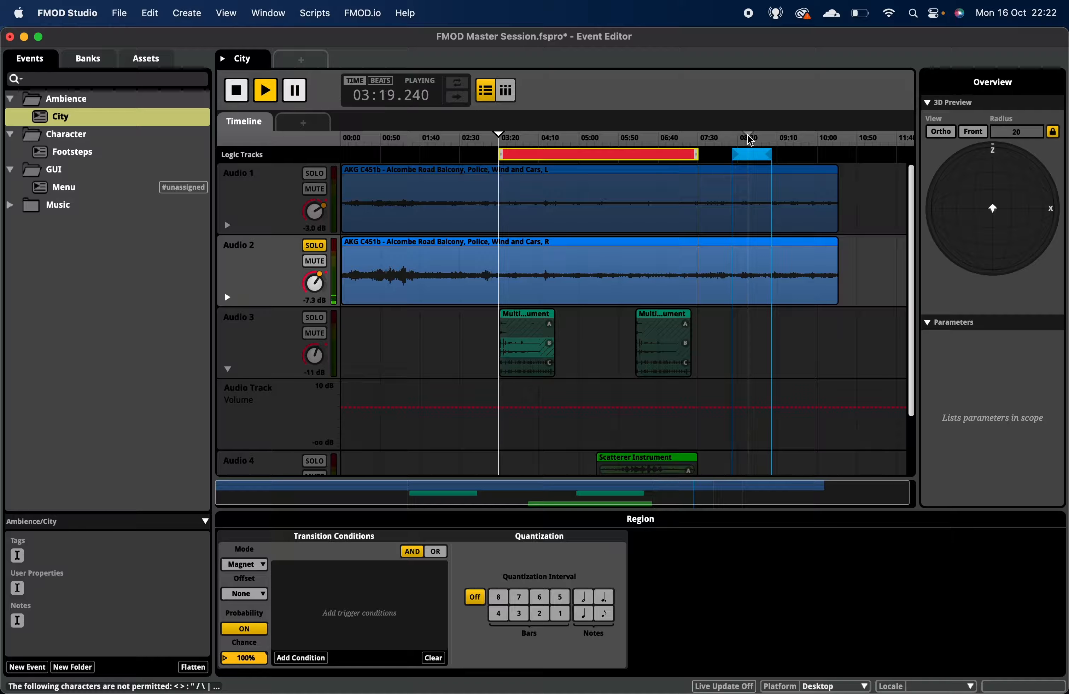
click(462, 139)
click(851, 138)
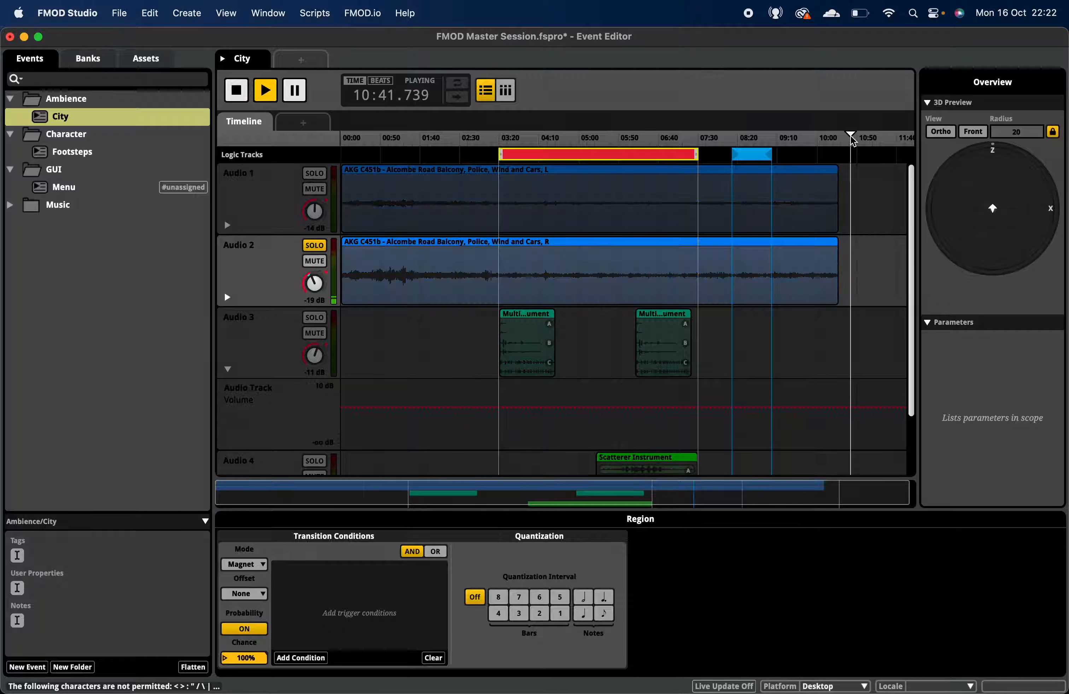
key(space)
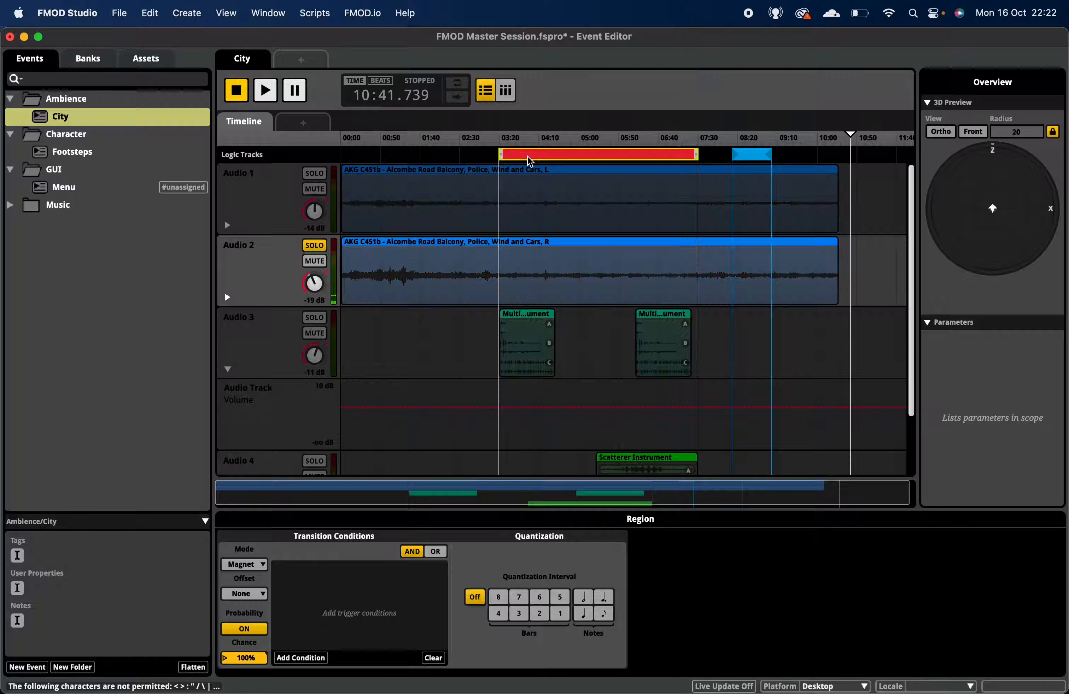
Step: Change the long magnet region's mode to Looping and play the event from the start of the timeline
click(248, 564)
click(249, 596)
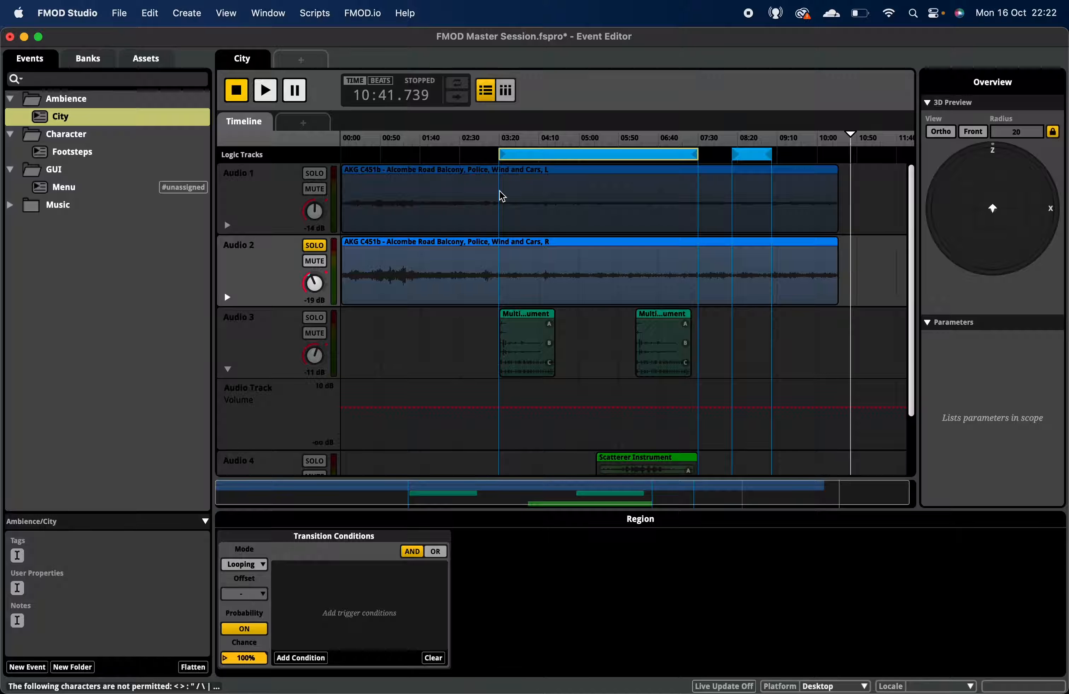
key(Home)
key(space)
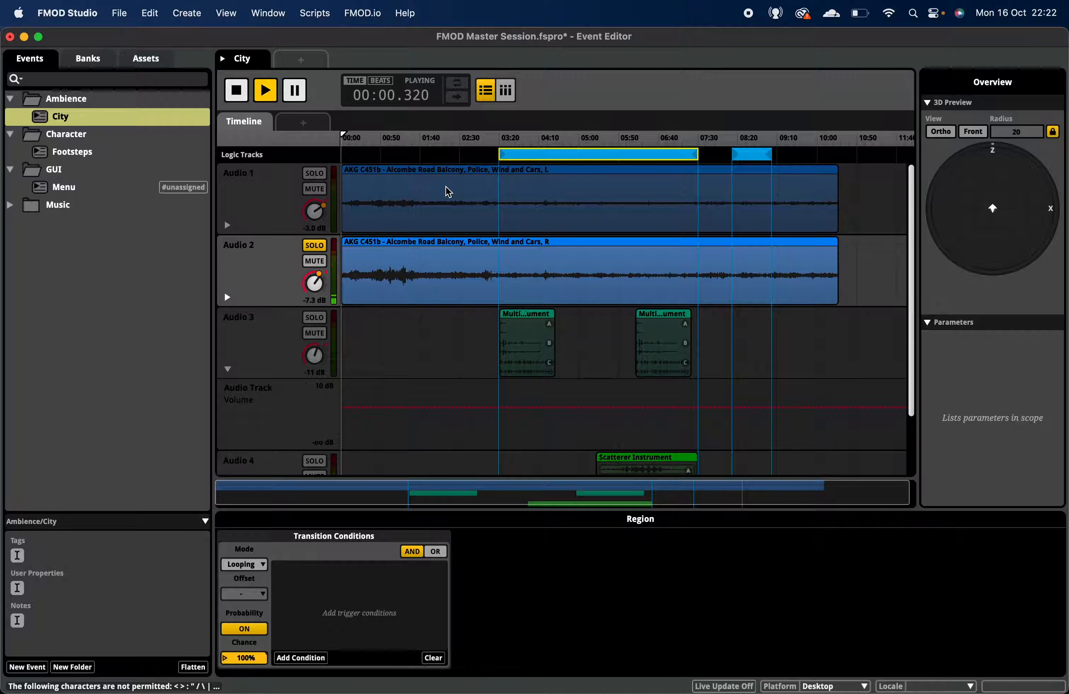
Step: Solo Audio 1 together with Audio 2 while the event plays, leaving Audio 3 unsoloed
click(407, 185)
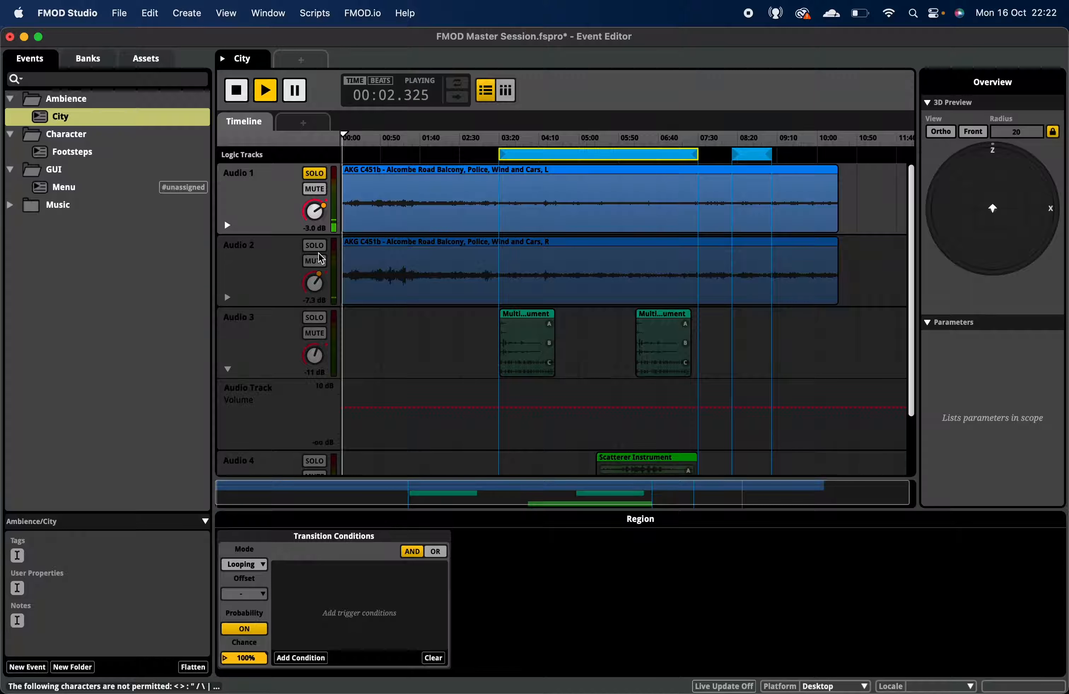
click(314, 246)
click(313, 174)
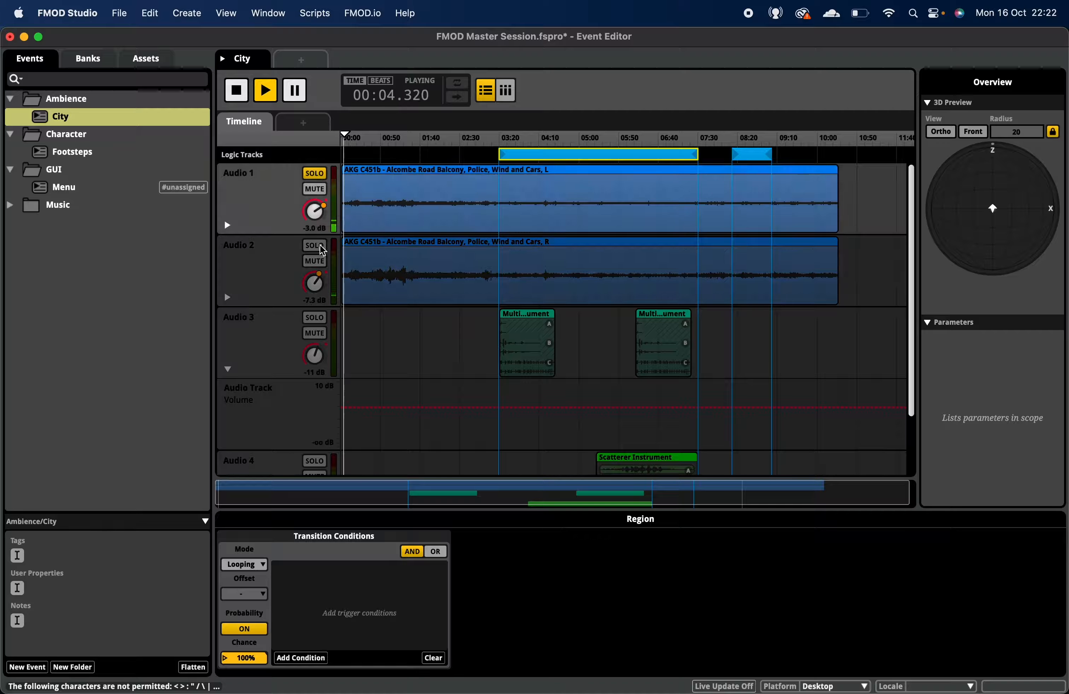
click(319, 245)
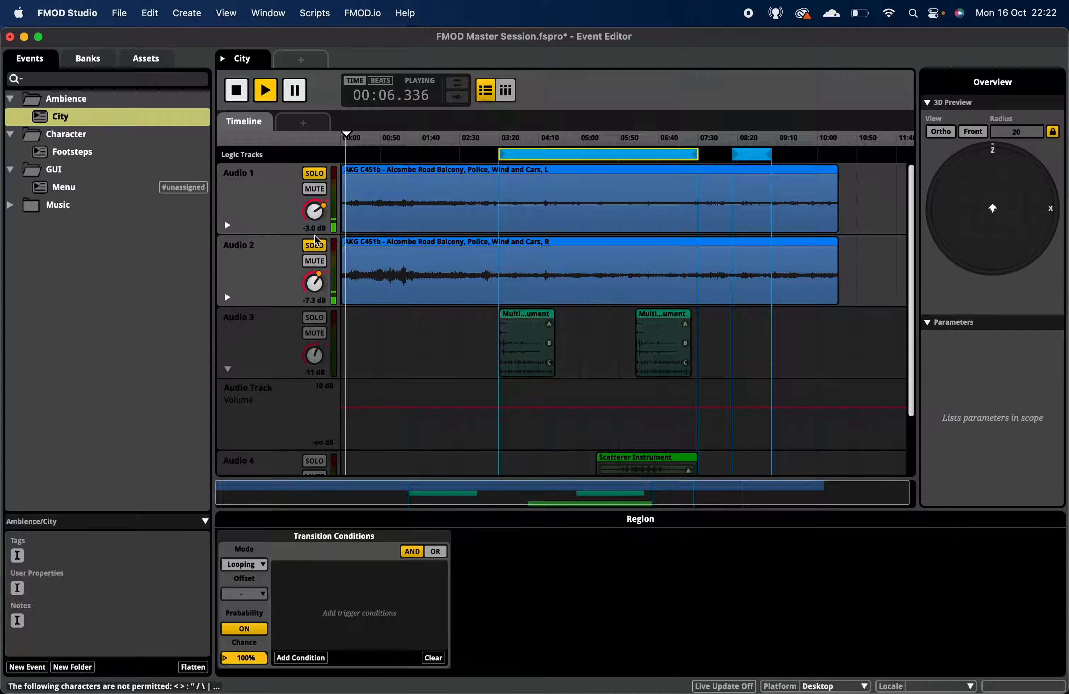
click(316, 245)
click(316, 245)
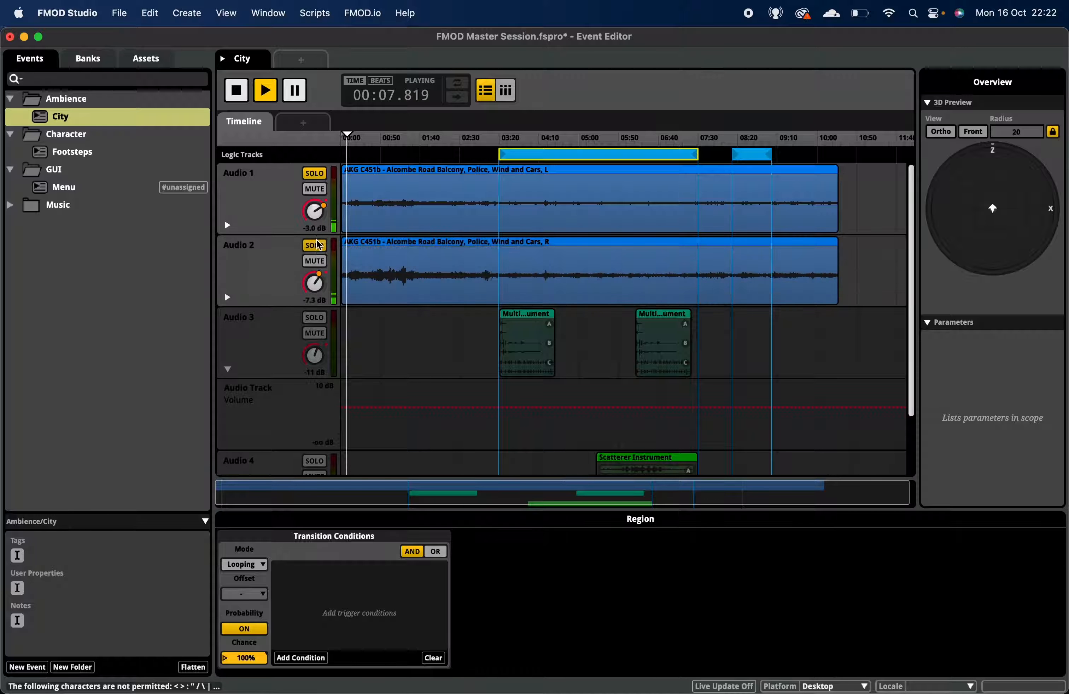
click(314, 317)
click(314, 317)
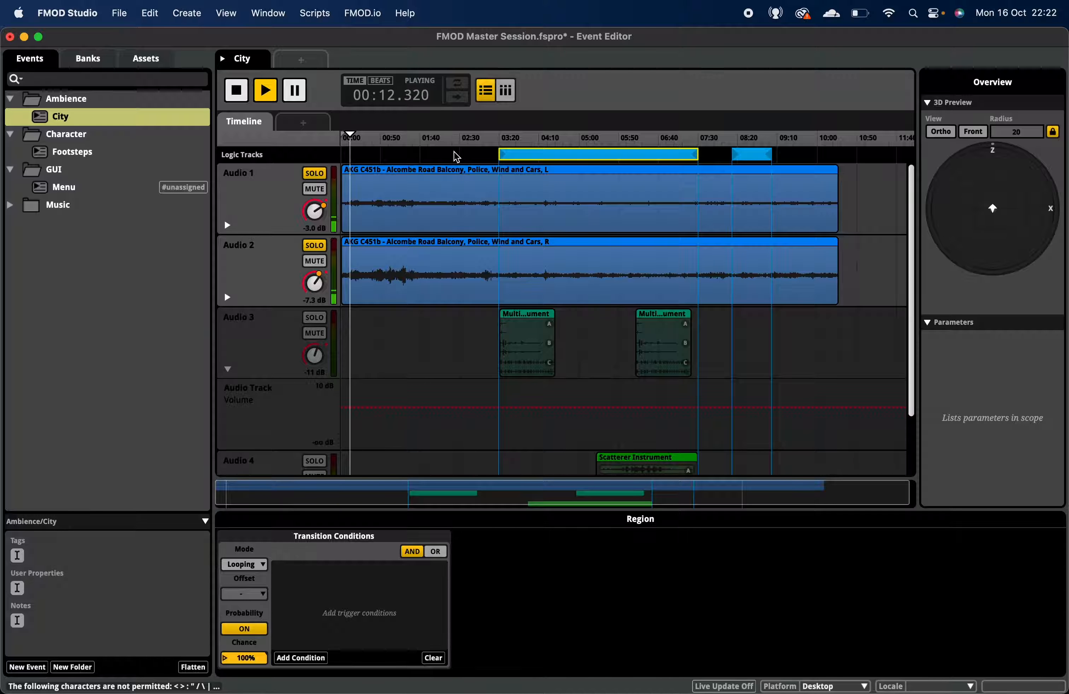
Step: Check the long looping region by restarting playback from the timeline's beginning and jumping close to the region's end
click(429, 141)
key(space)
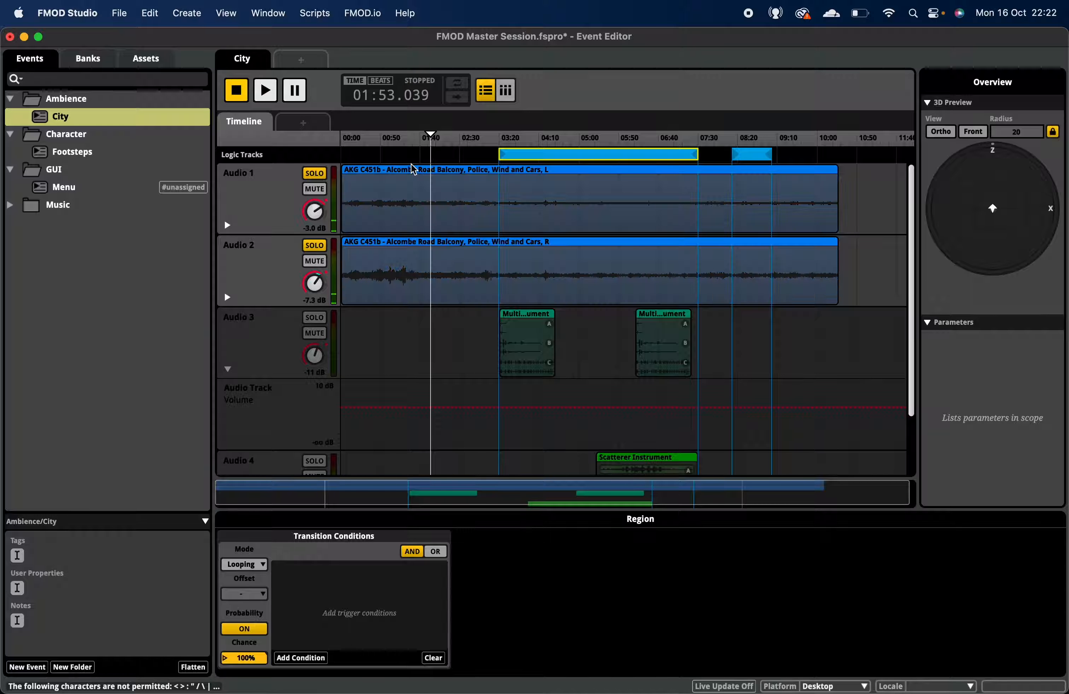
key(space)
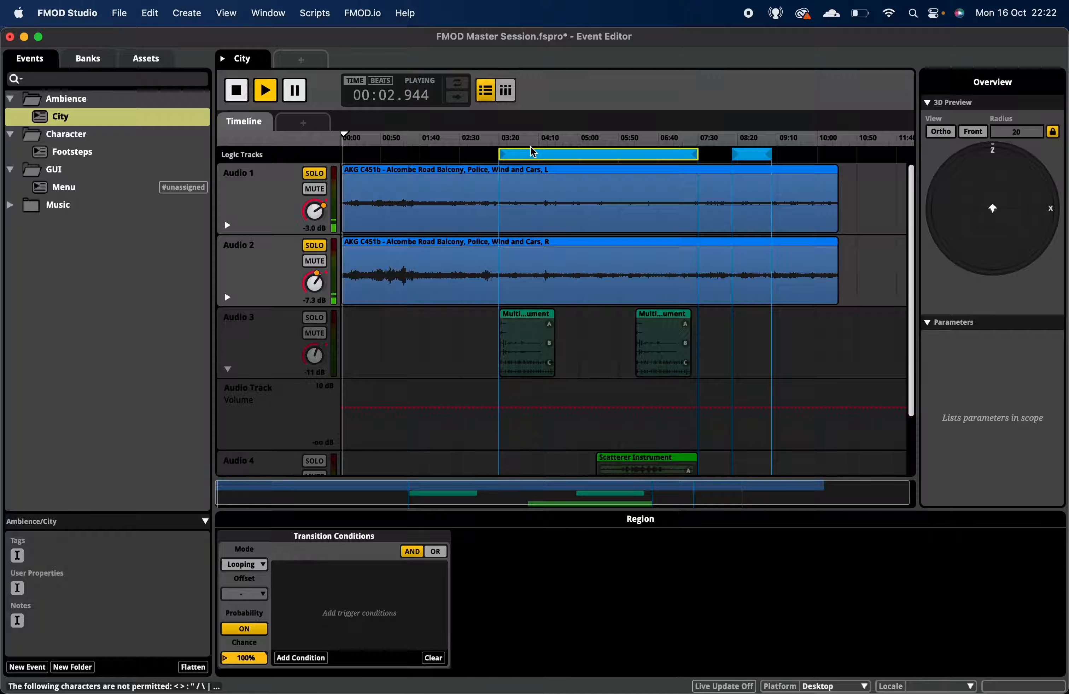
click(690, 141)
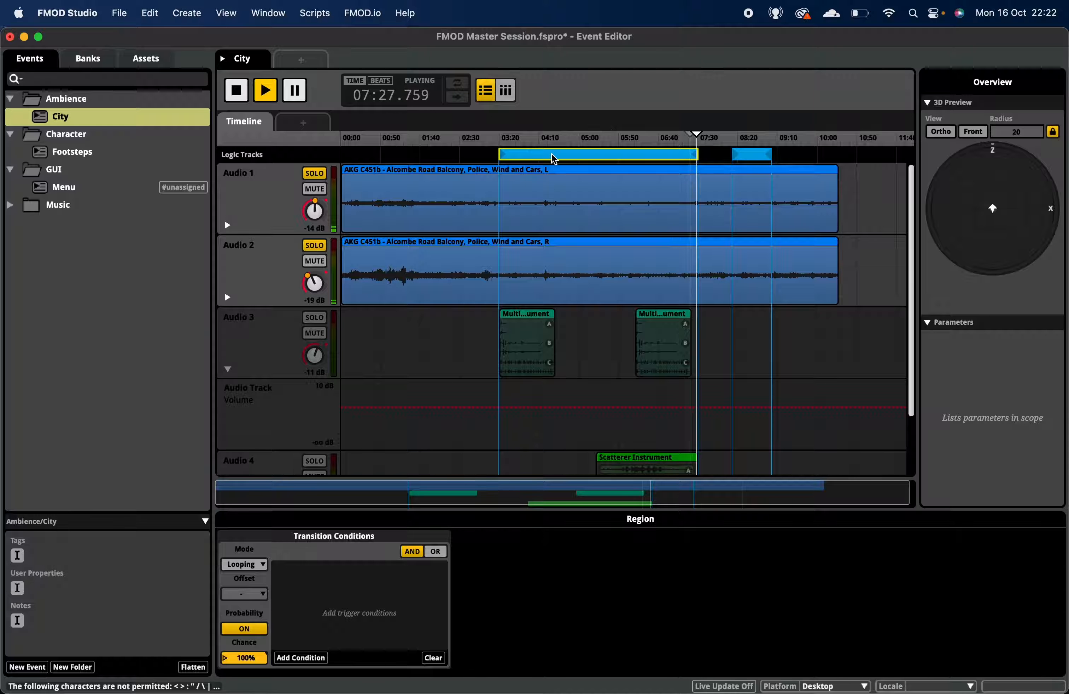
Step: Show Audio 1's volume automation and delete its automation point
click(227, 224)
click(617, 267)
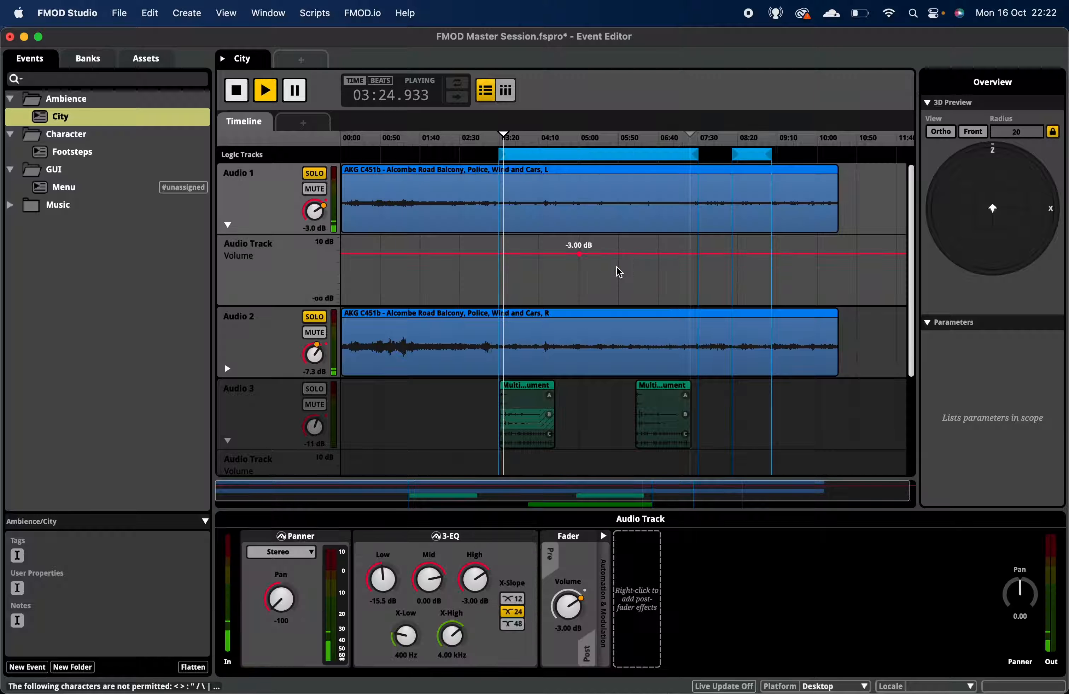
key(Delete)
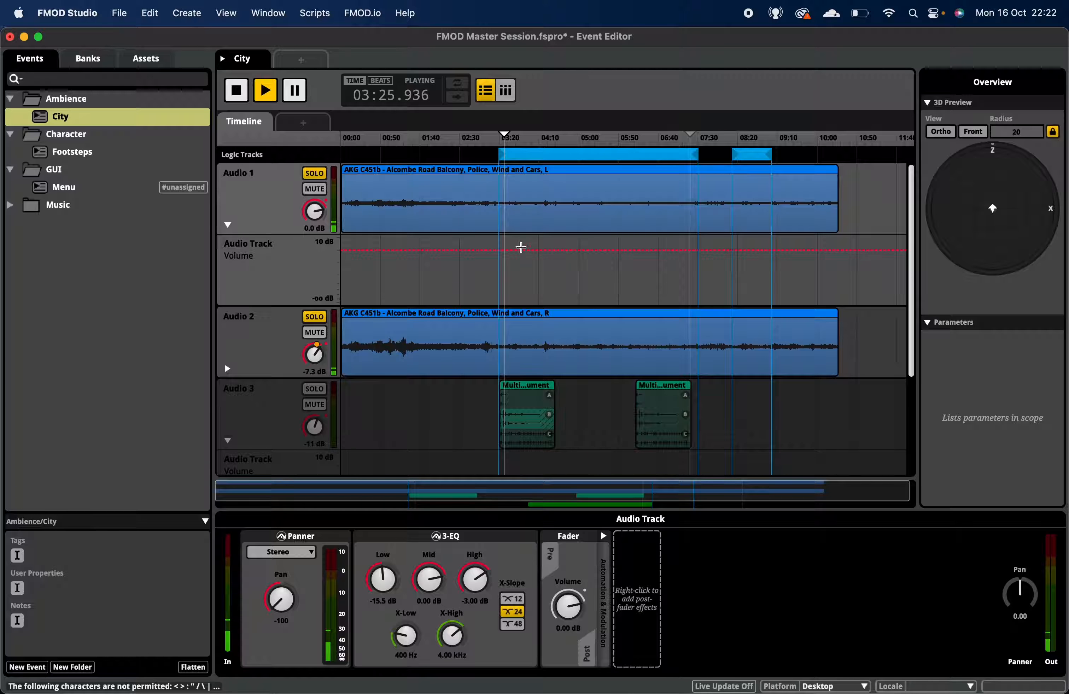
Step: Show Audio 2's volume automation and delete its automation points
click(227, 369)
click(585, 402)
key(Delete)
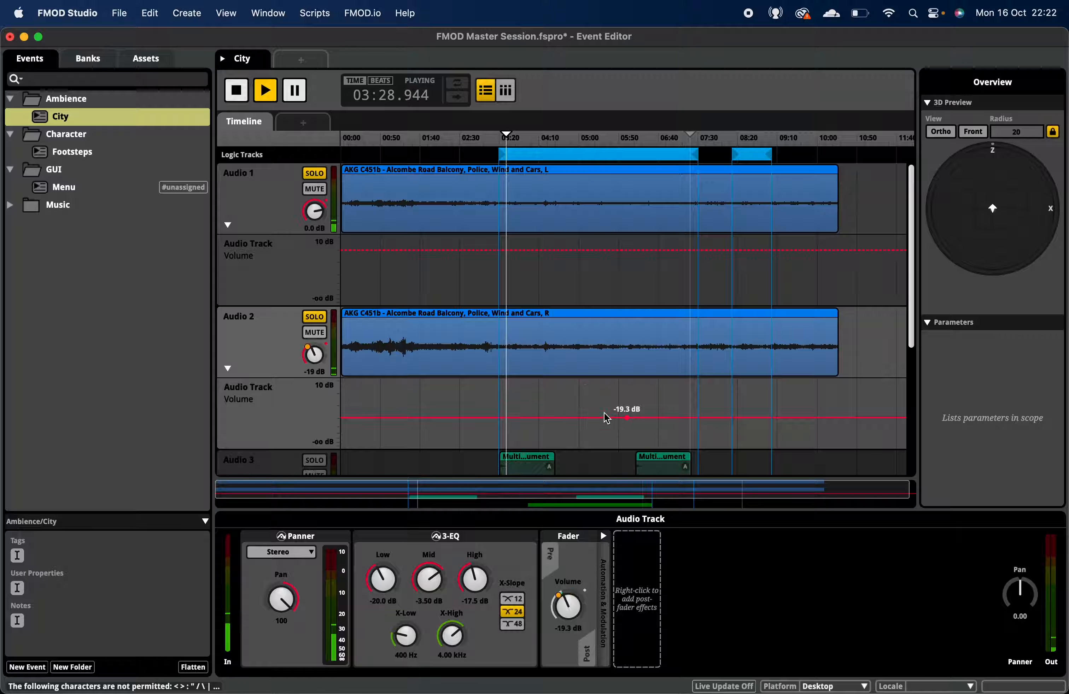
click(626, 418)
key(Delete)
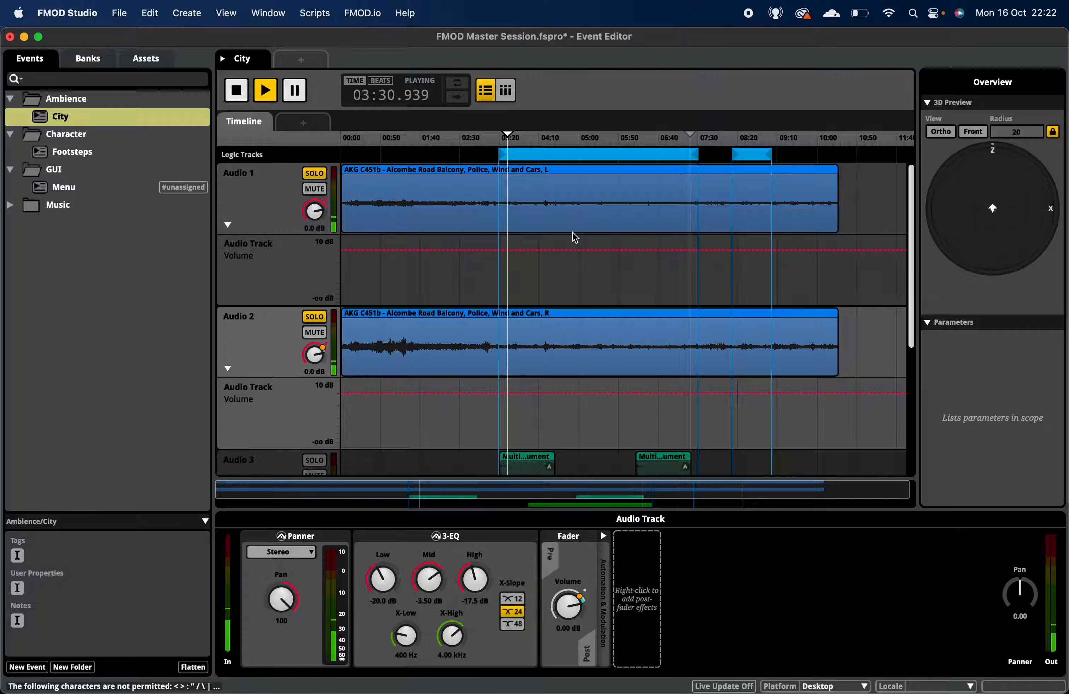
Step: Check the long region's loop by playing from near its end, select Audio 1, and return the stopped playhead to the start
click(681, 140)
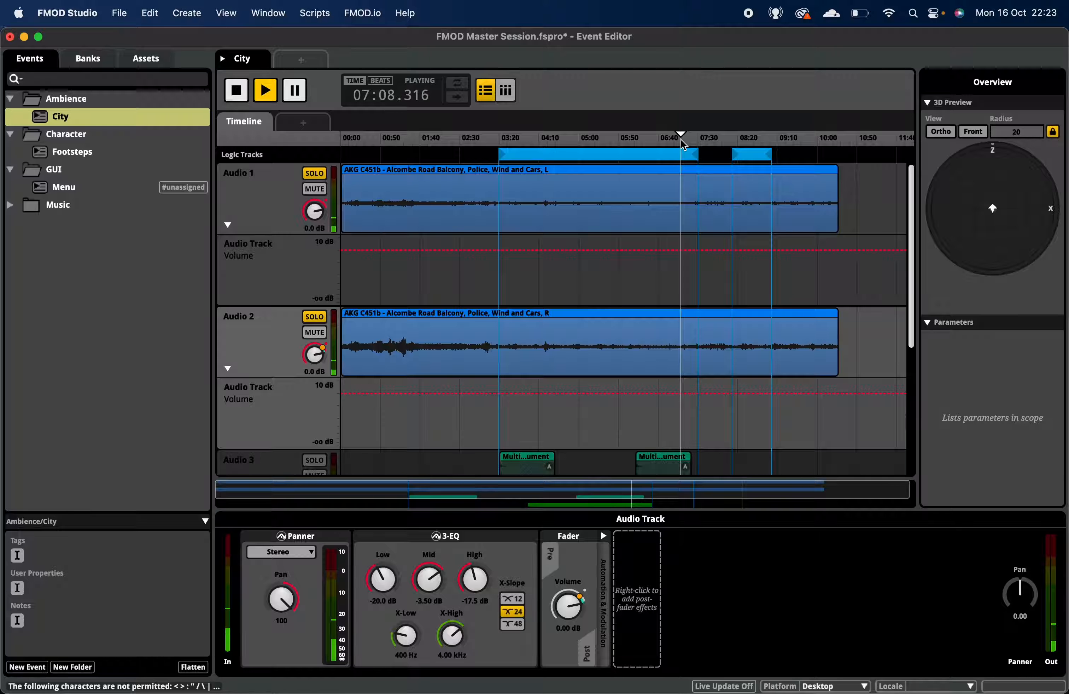
click(693, 143)
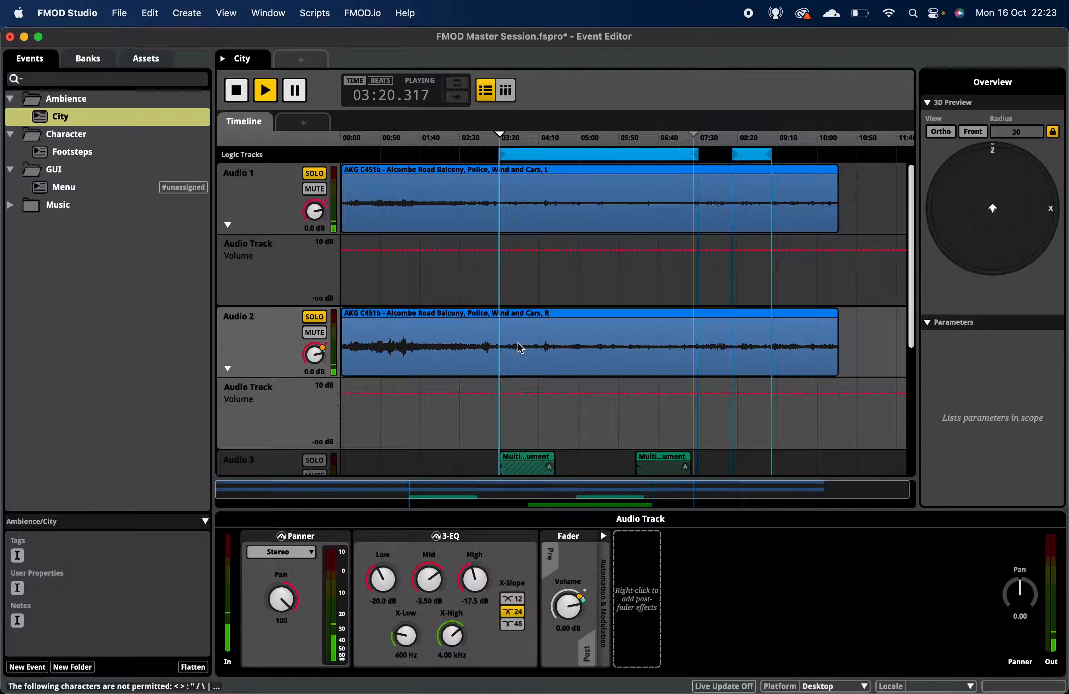
click(264, 331)
click(263, 277)
click(264, 207)
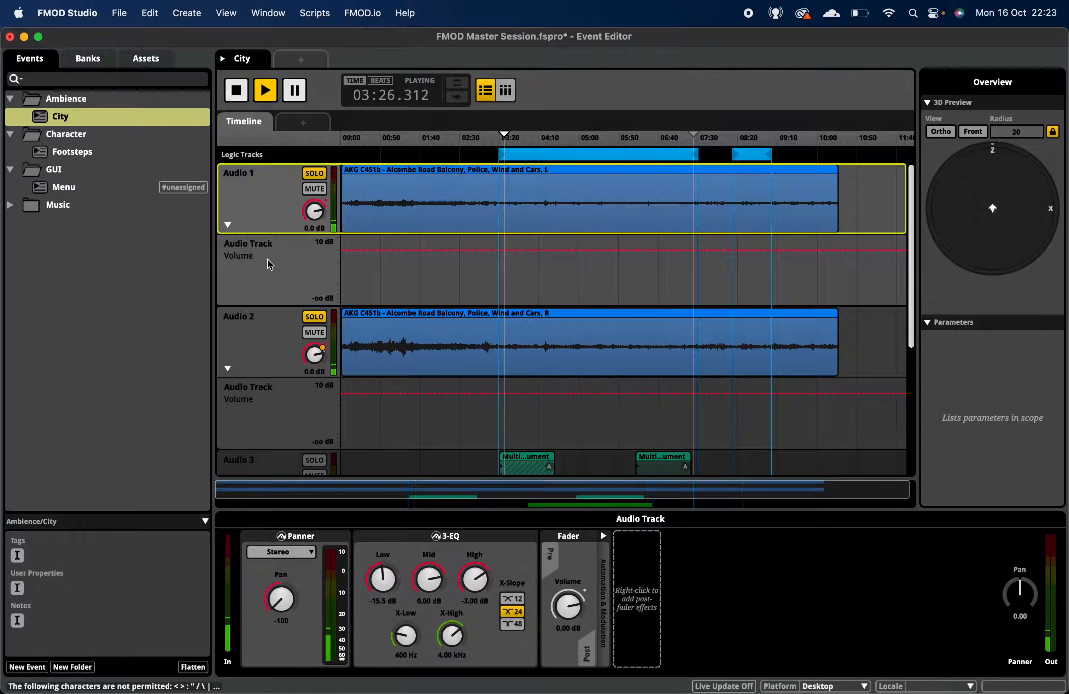
key(space)
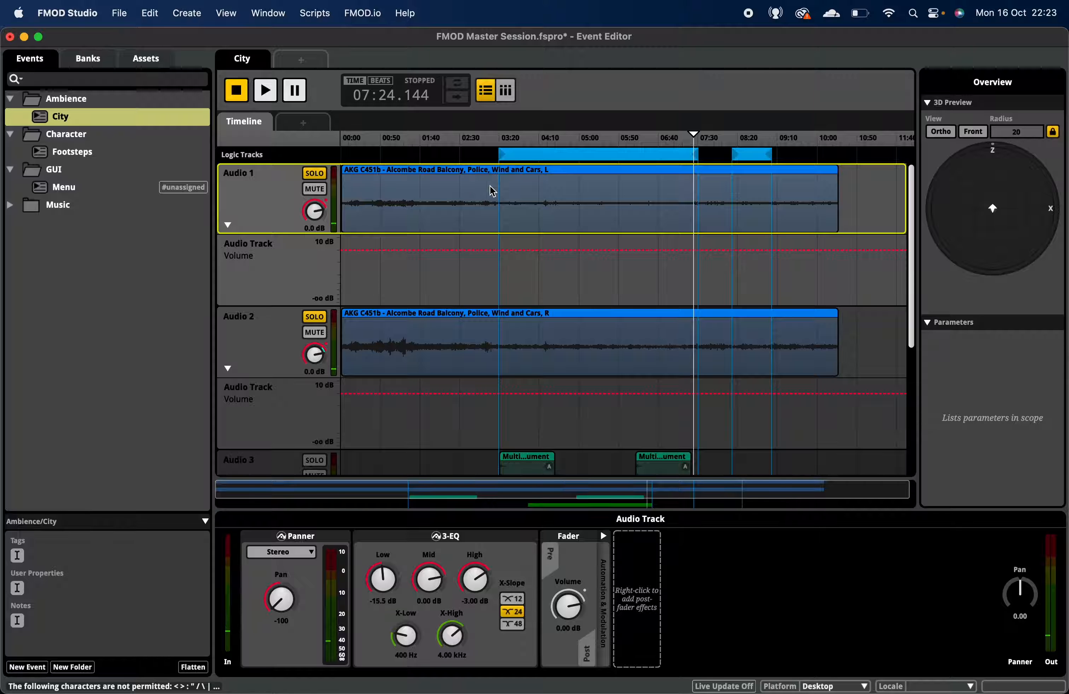
key(Return)
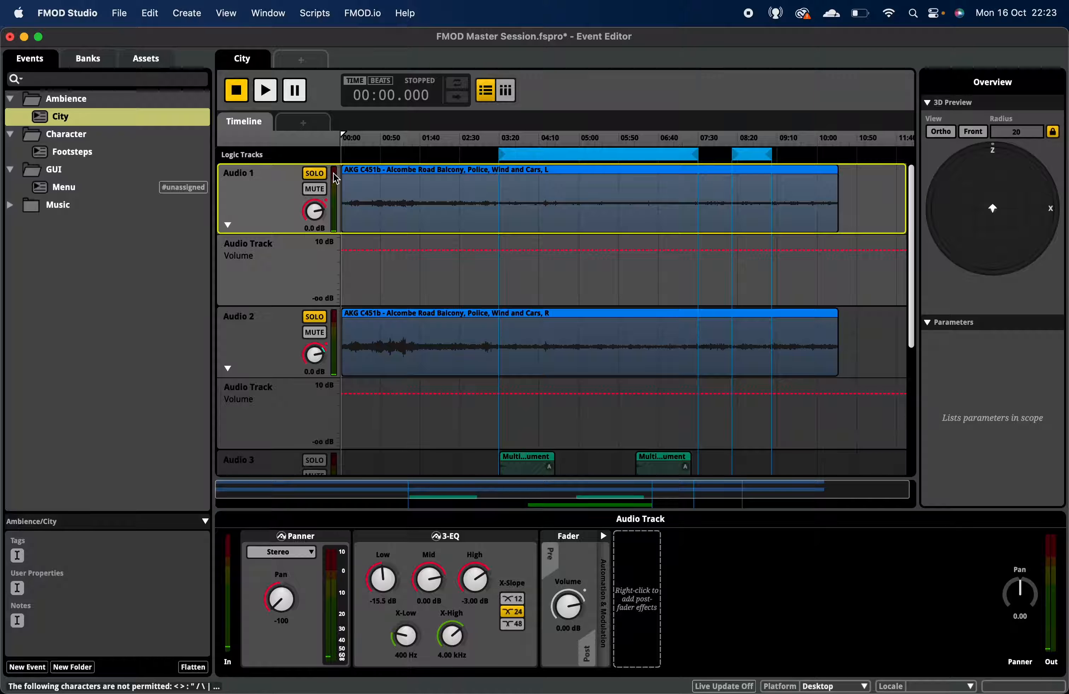
Step: Draw a volume fade-in on Audio 2 from -oo dB at the start to 0 dB at about 00:40
click(228, 225)
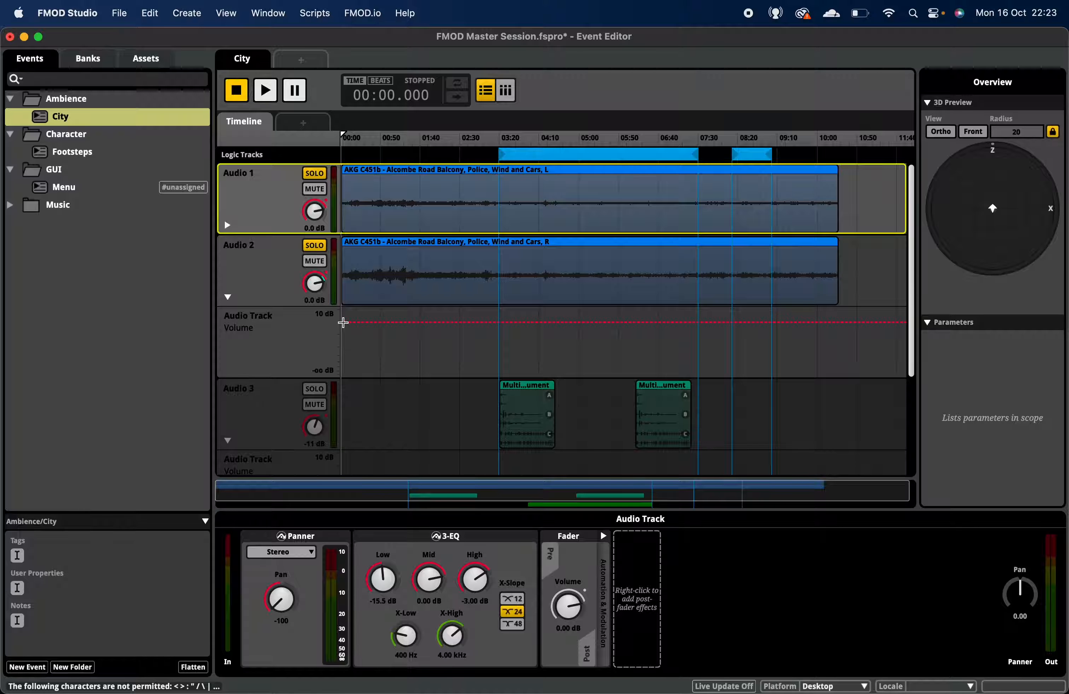
drag(343, 323, 333, 375)
click(369, 336)
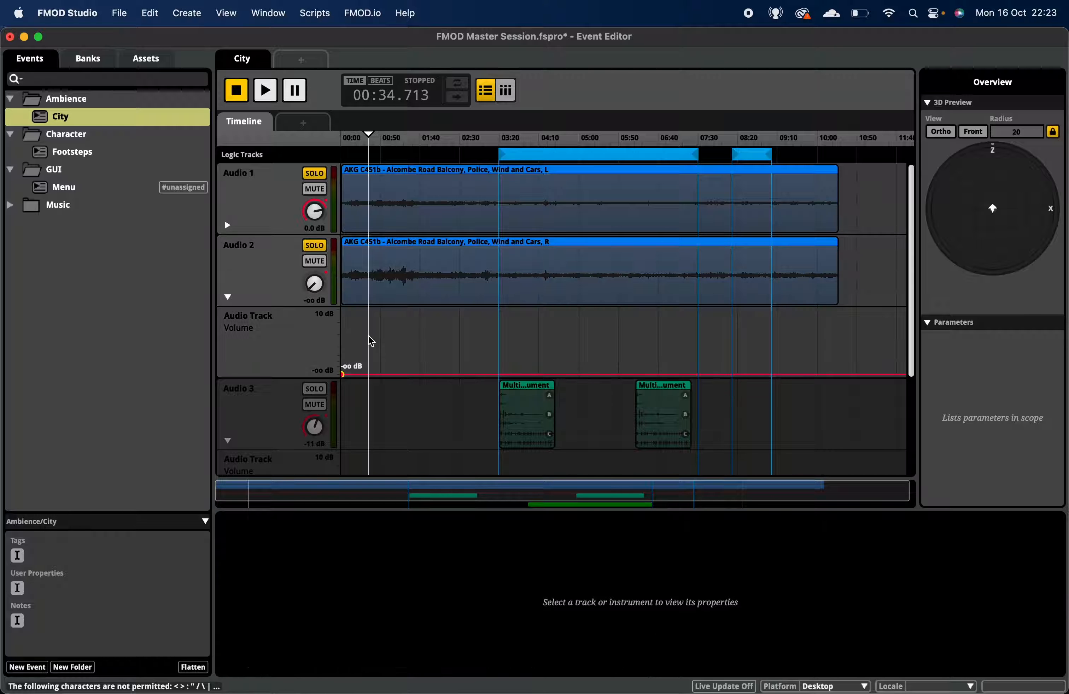
click(371, 374)
drag(375, 376, 368, 326)
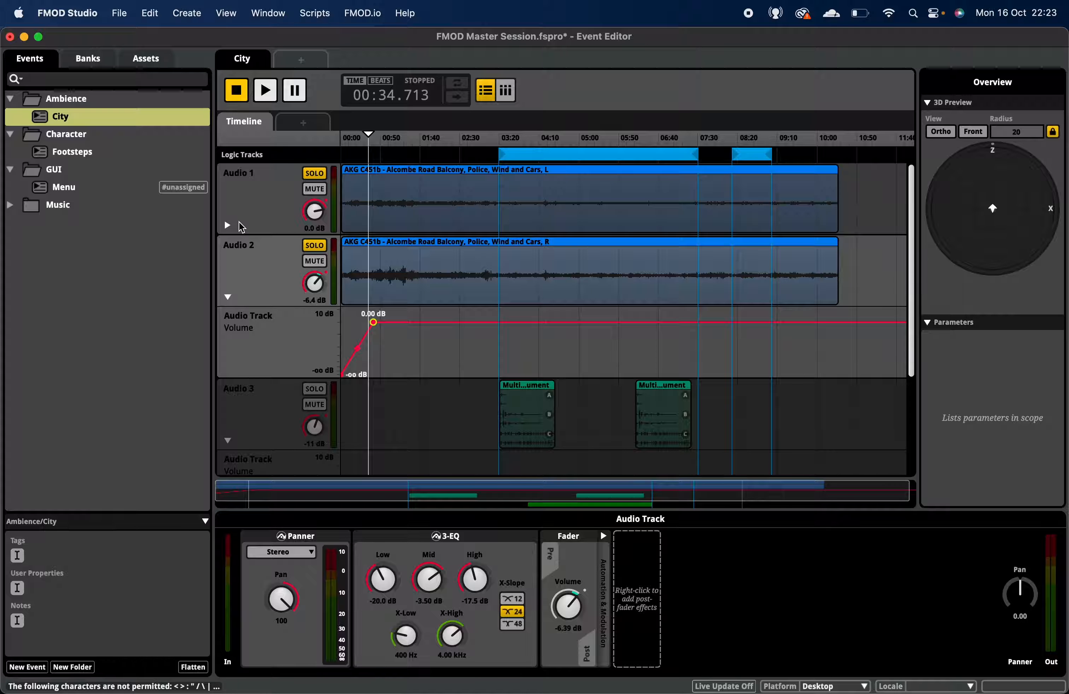
Step: Draw a volume fade-in on Audio 1 from -oo dB at the start to 0 dB at about 00:50
click(228, 224)
click(351, 251)
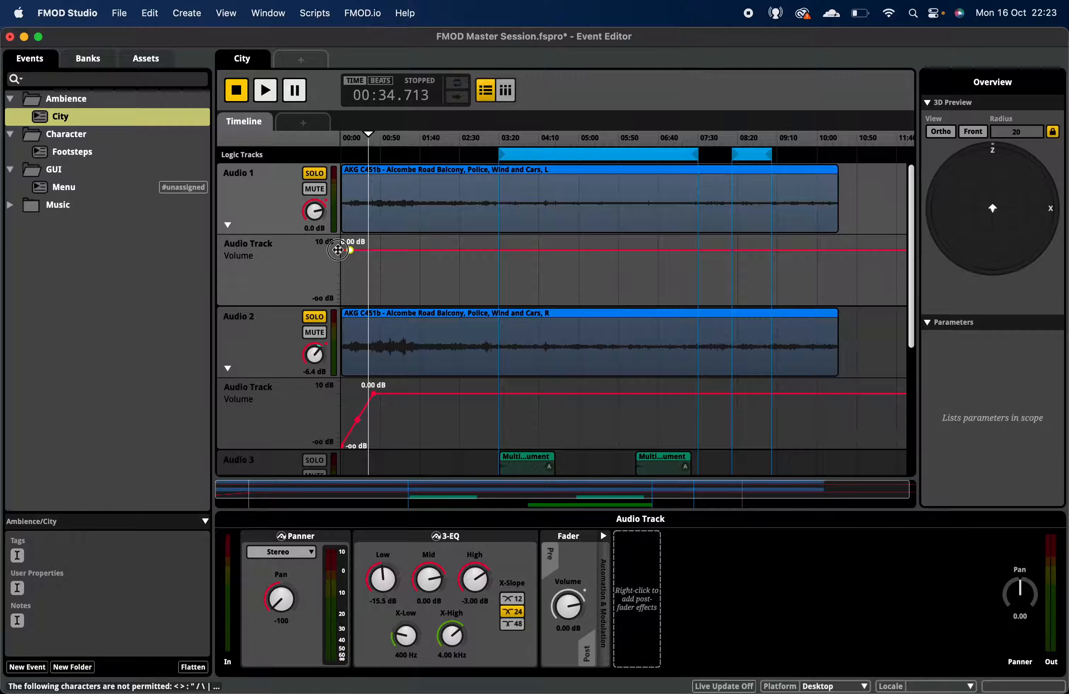
drag(338, 250, 341, 250)
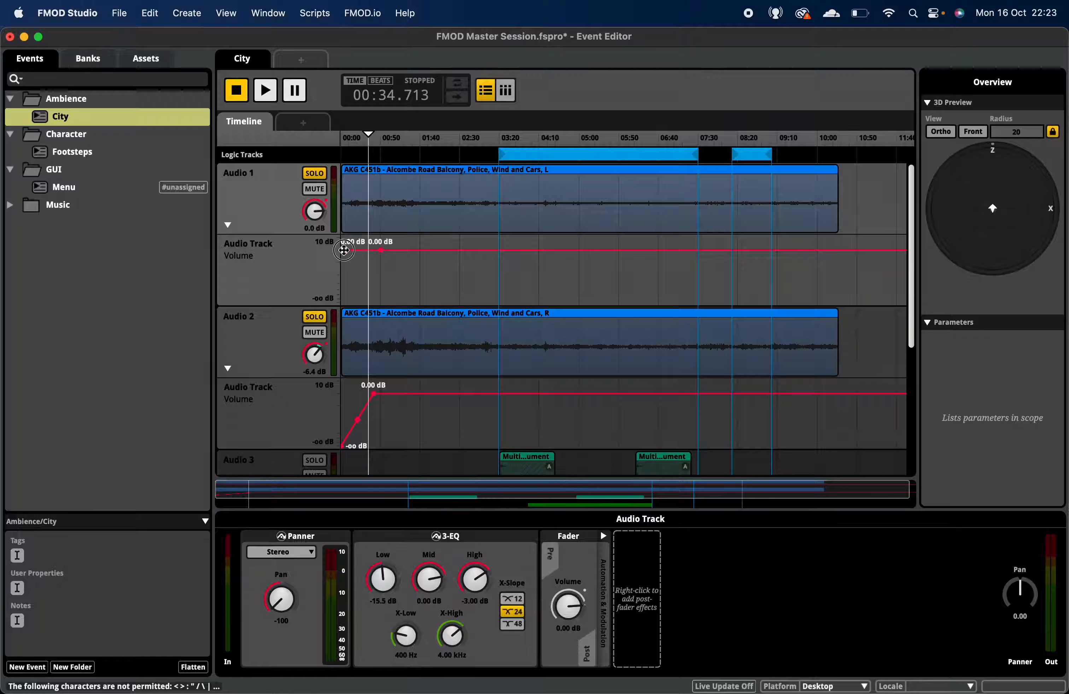
drag(341, 250, 341, 334)
Step: Play the event from the start and shorten the Audio 1 and Audio 2 fade-ins so both end at about 00:10
key(Return)
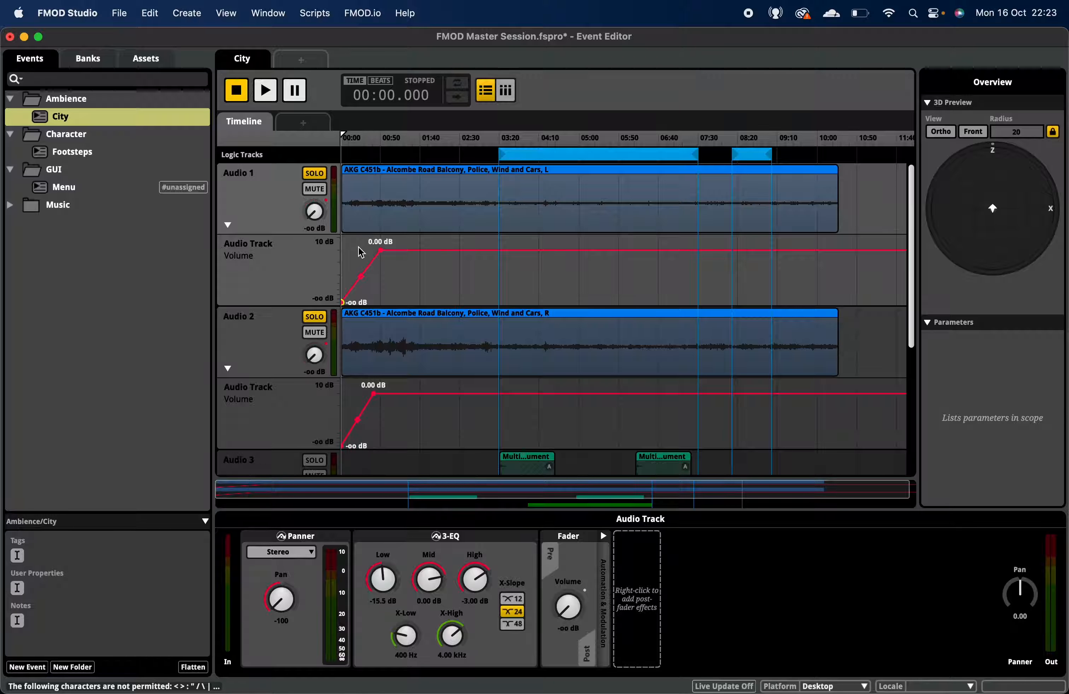
key(space)
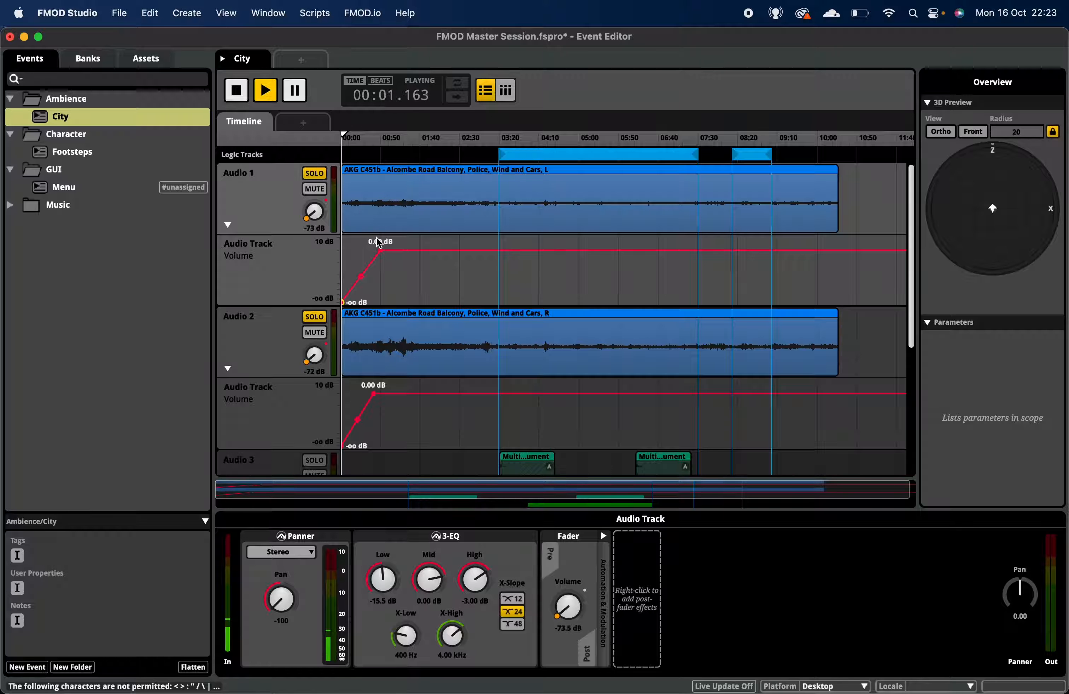
drag(377, 251, 356, 250)
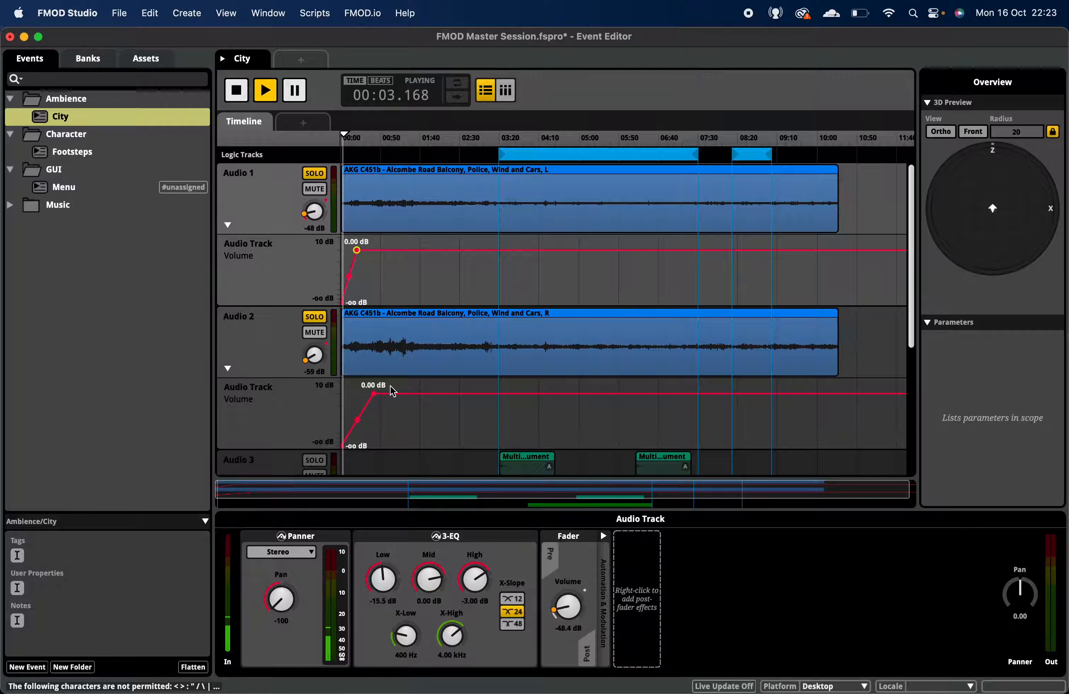
drag(373, 392, 342, 393)
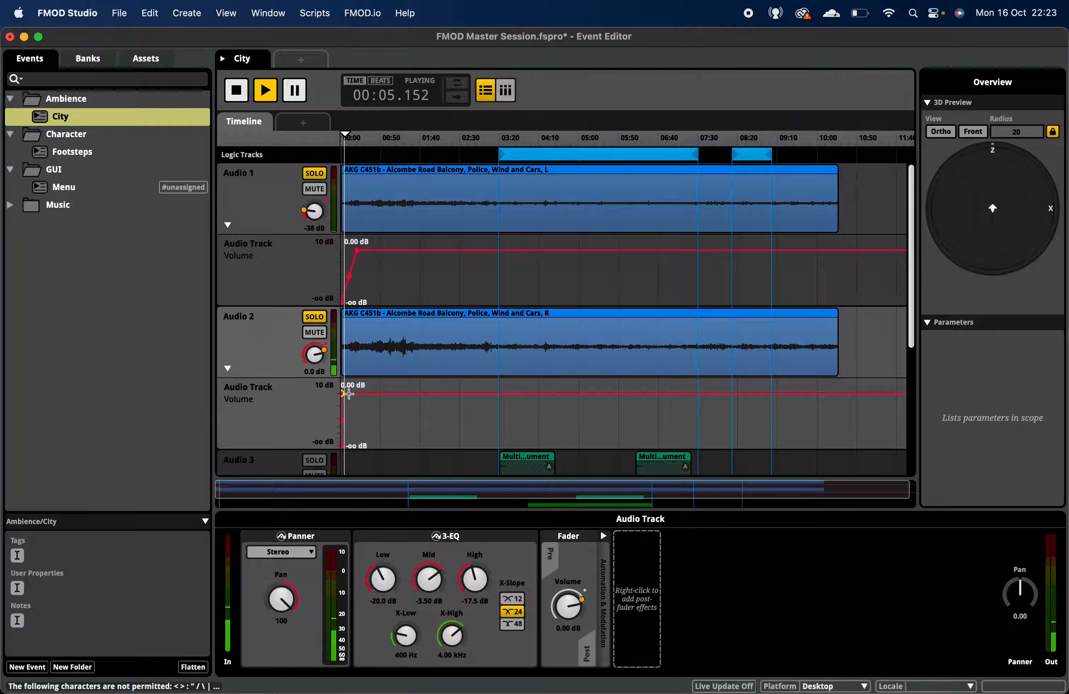
key(space)
key(space)
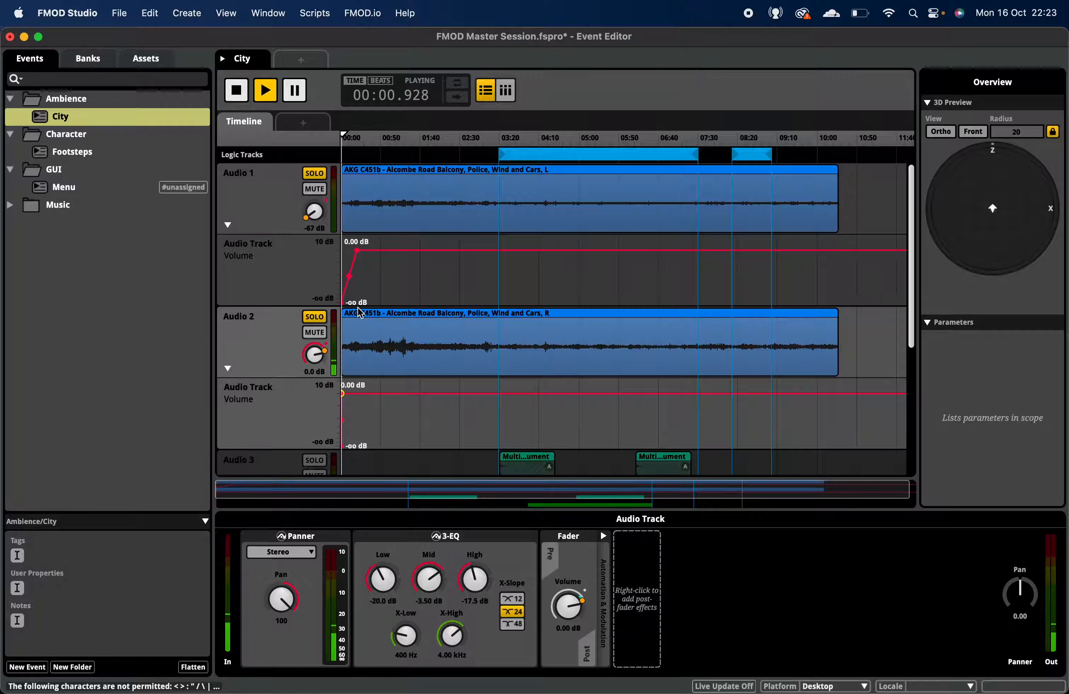
drag(344, 394, 352, 395)
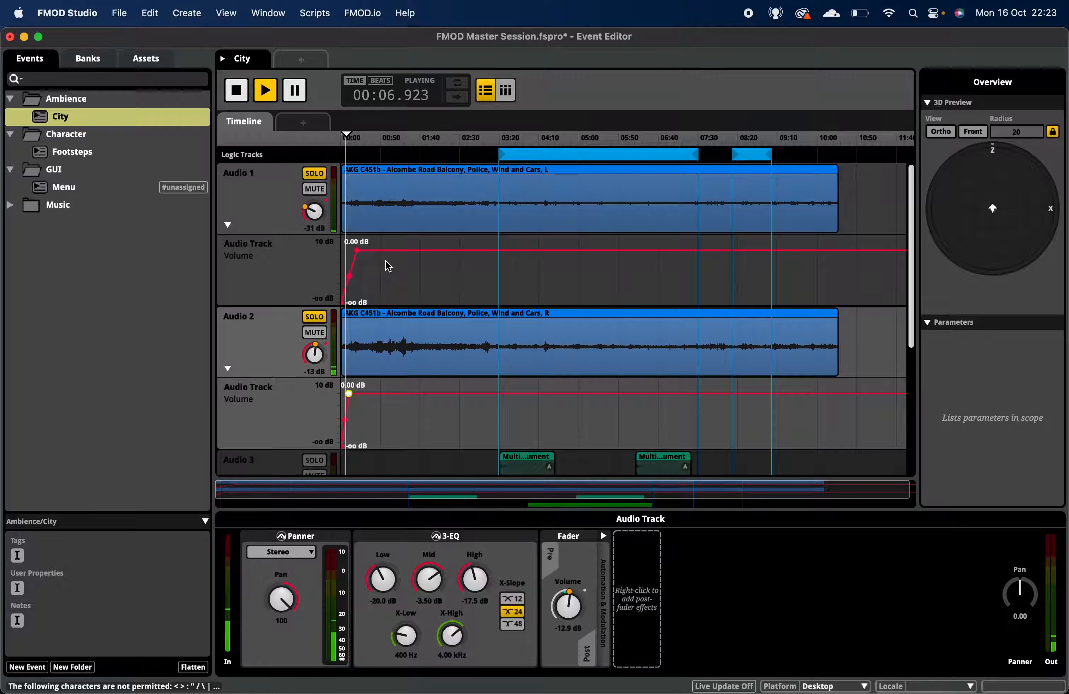
scroll(388, 267, up, 10)
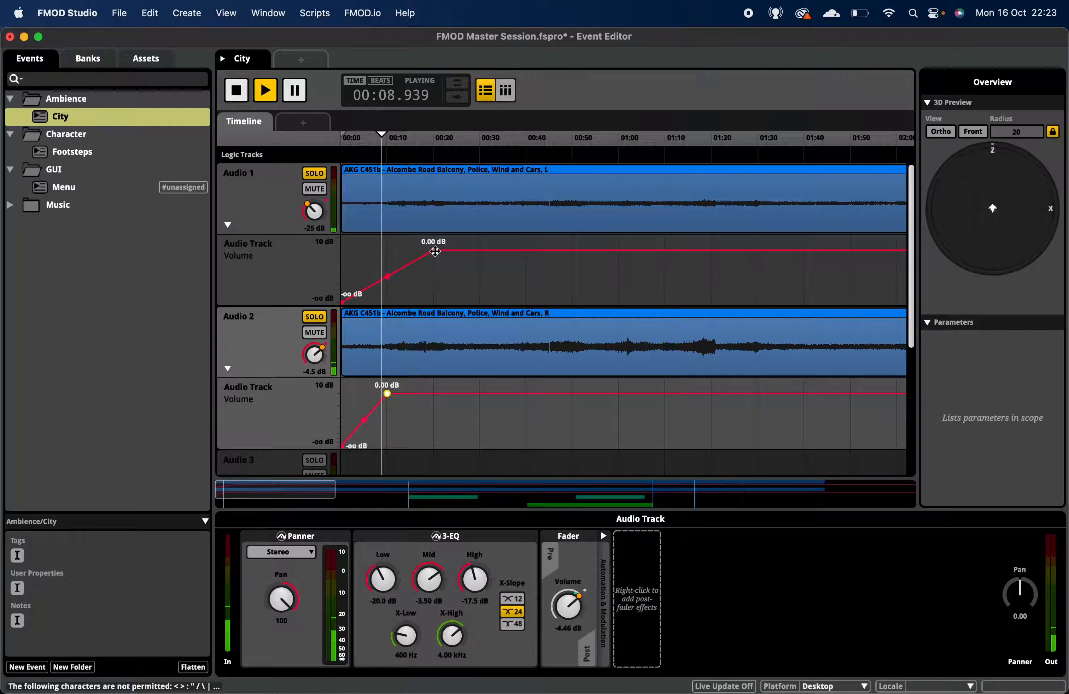
drag(435, 251, 387, 250)
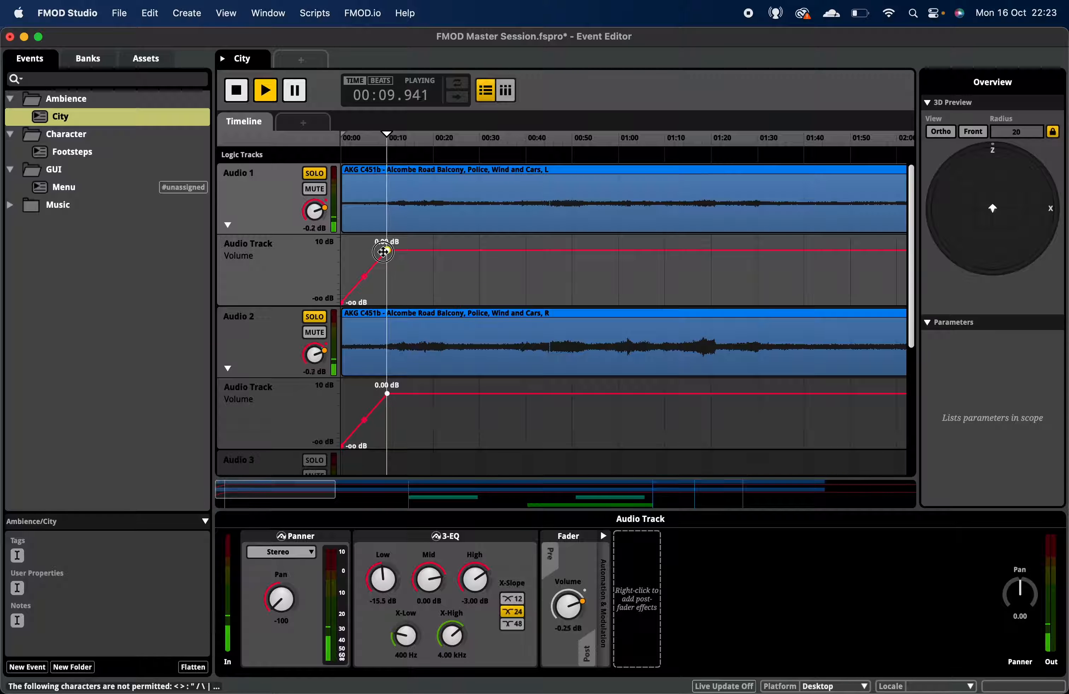
Step: Lower the end points of the fade-ins on Audio 2 and Audio 1 to -8 dB
click(387, 392)
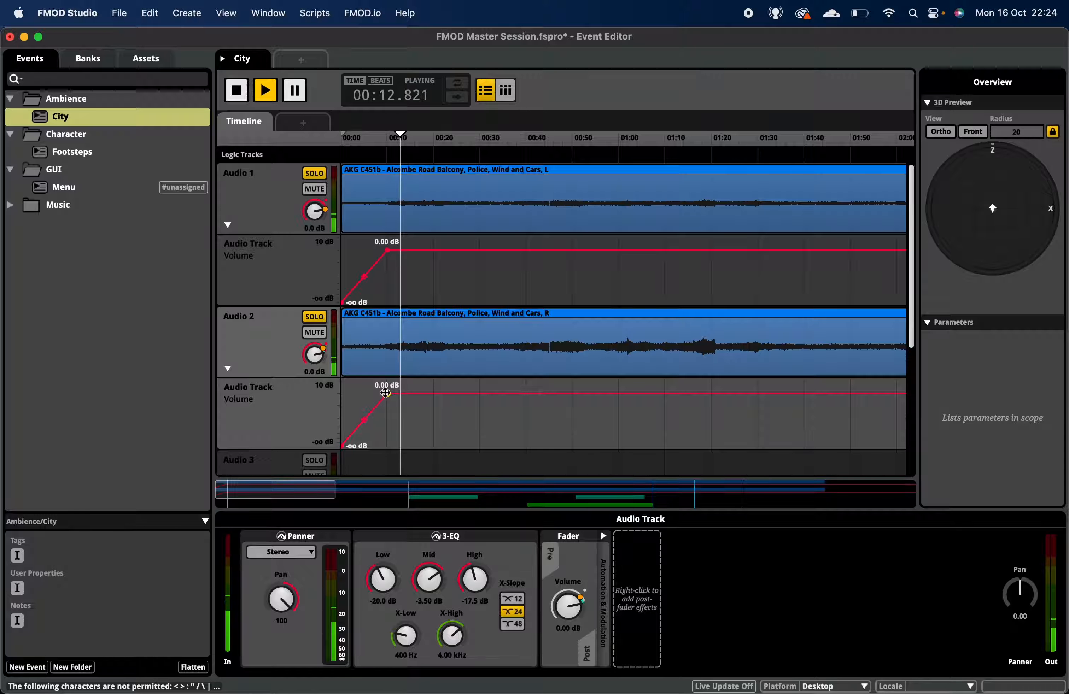
drag(386, 393, 387, 403)
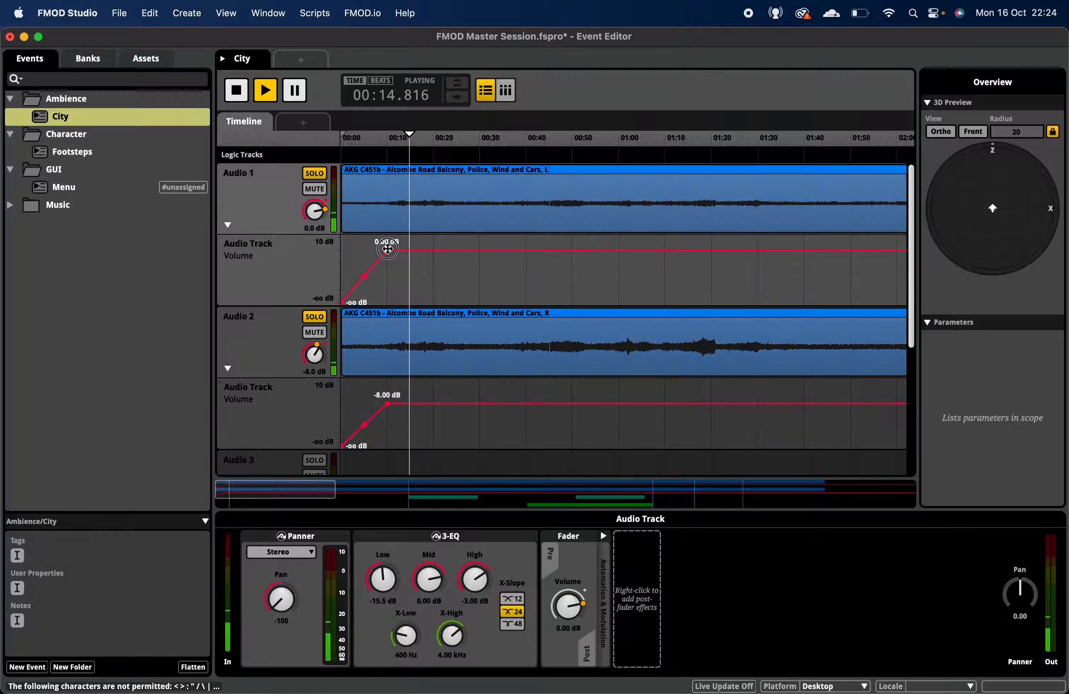
drag(387, 249, 387, 260)
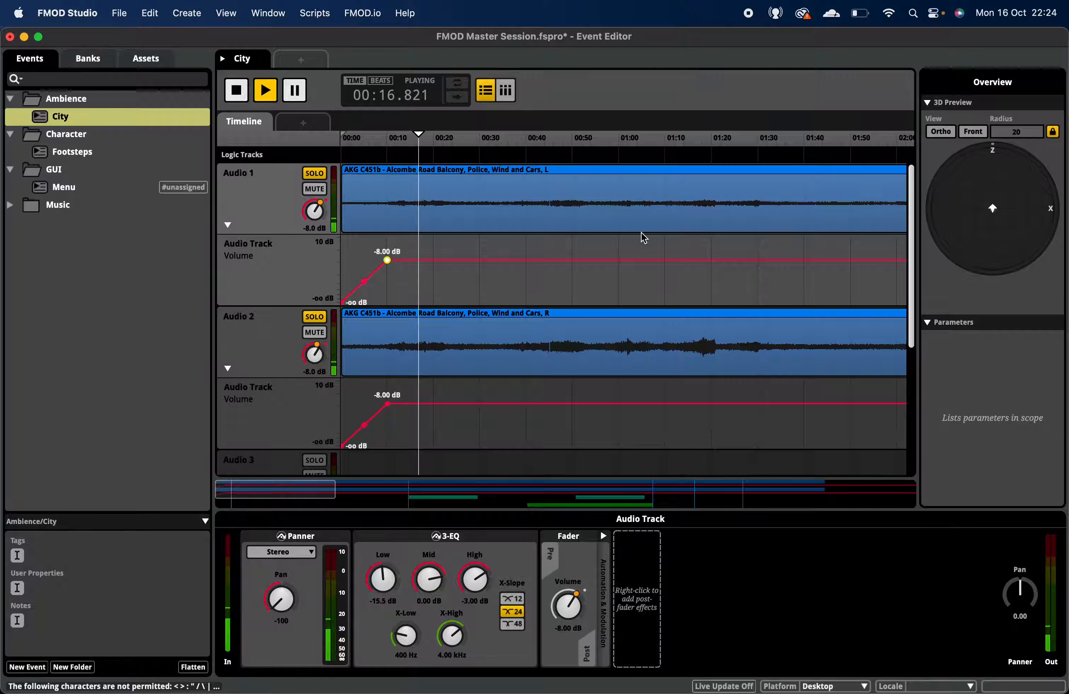
Step: Listen to the fade-ins from the start of the timeline, then continue playback from near the long looping region's end
scroll(650, 240, down, 10)
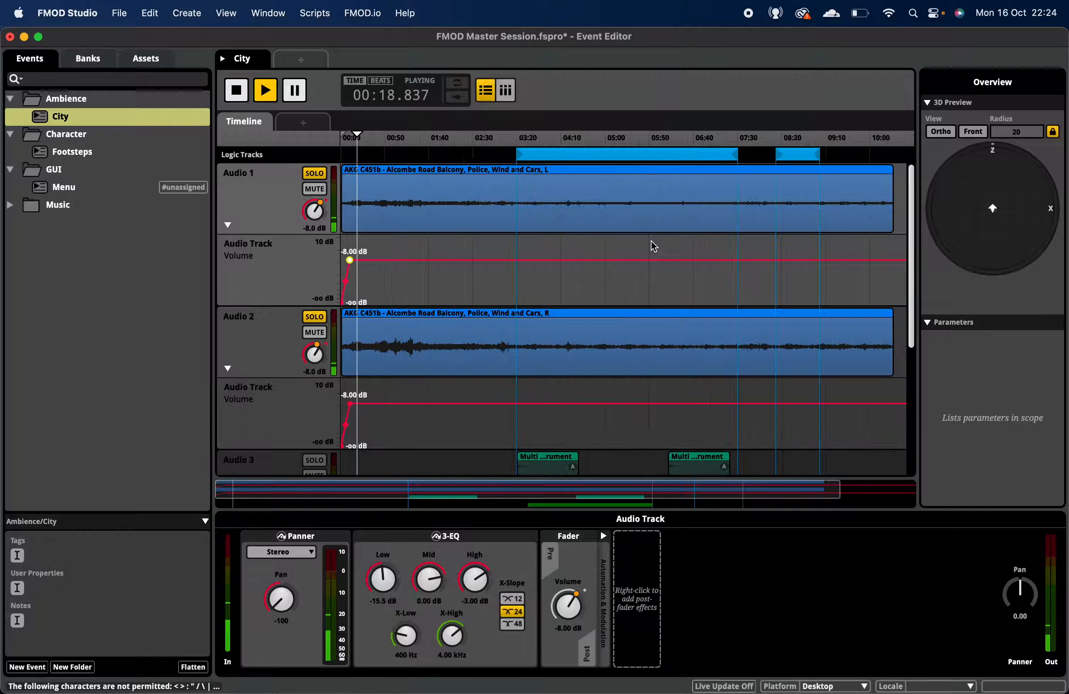
scroll(651, 241, down, 2)
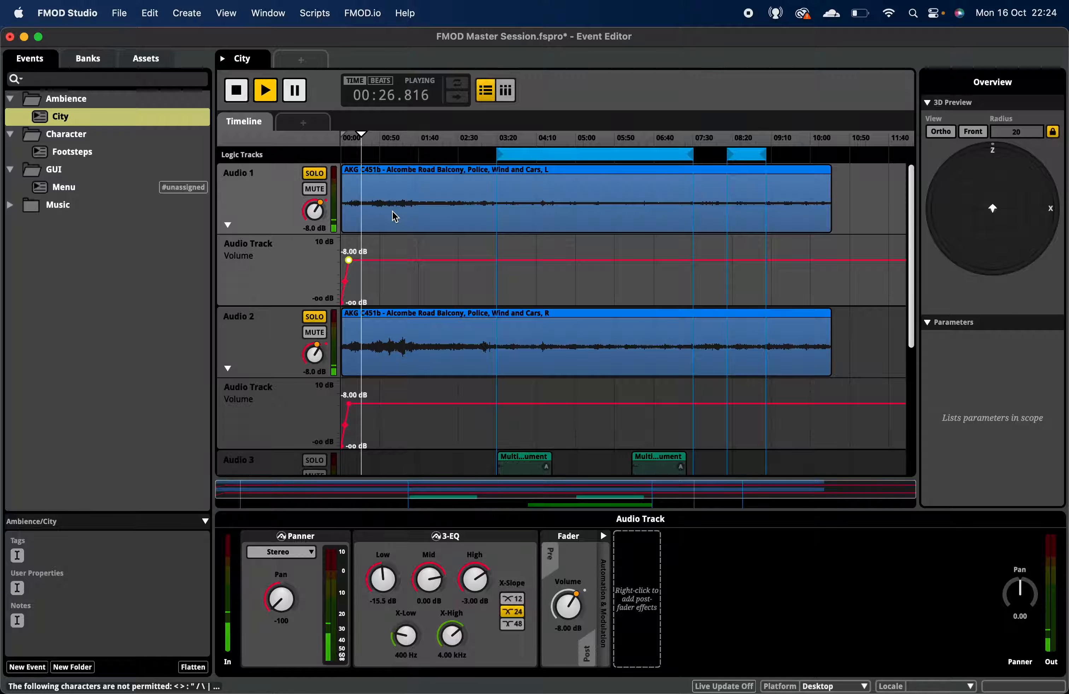
key(space)
key(space)
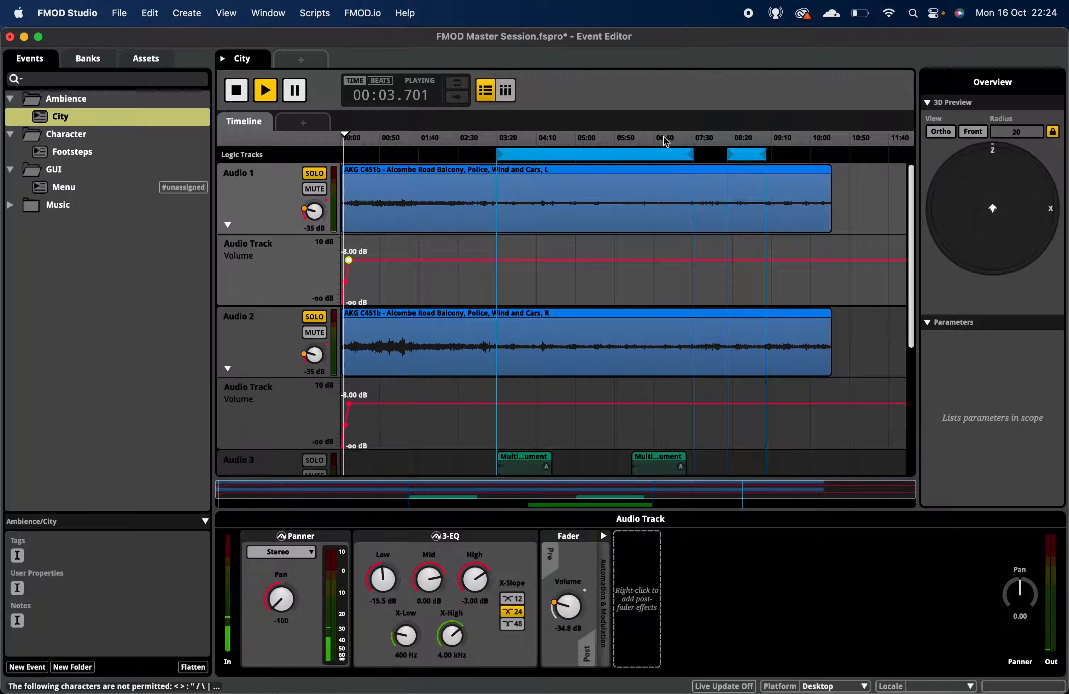
click(675, 140)
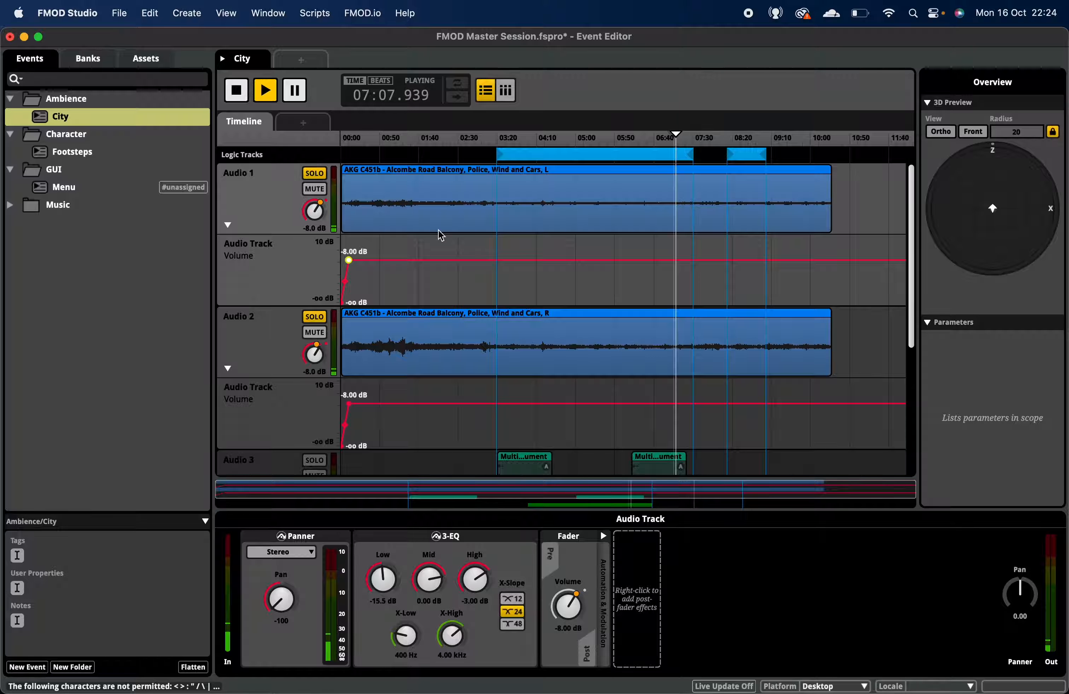
Step: Raise the end points of the fade-ins on Audio 1 and Audio 2 to -5 dB
drag(356, 260, 356, 256)
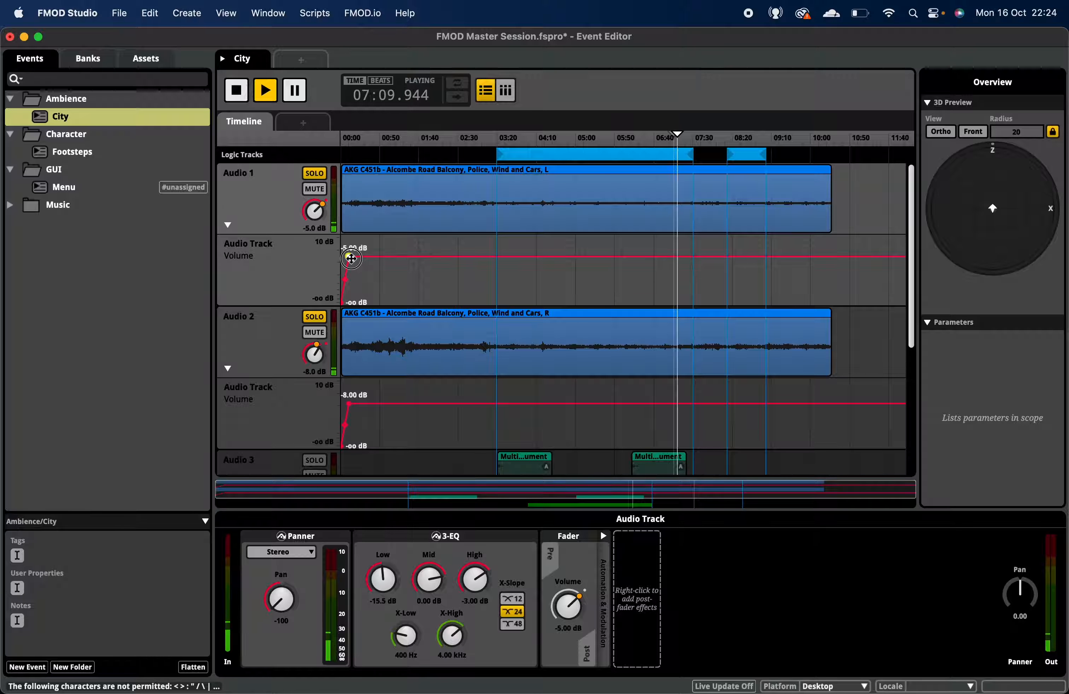
drag(349, 404, 350, 400)
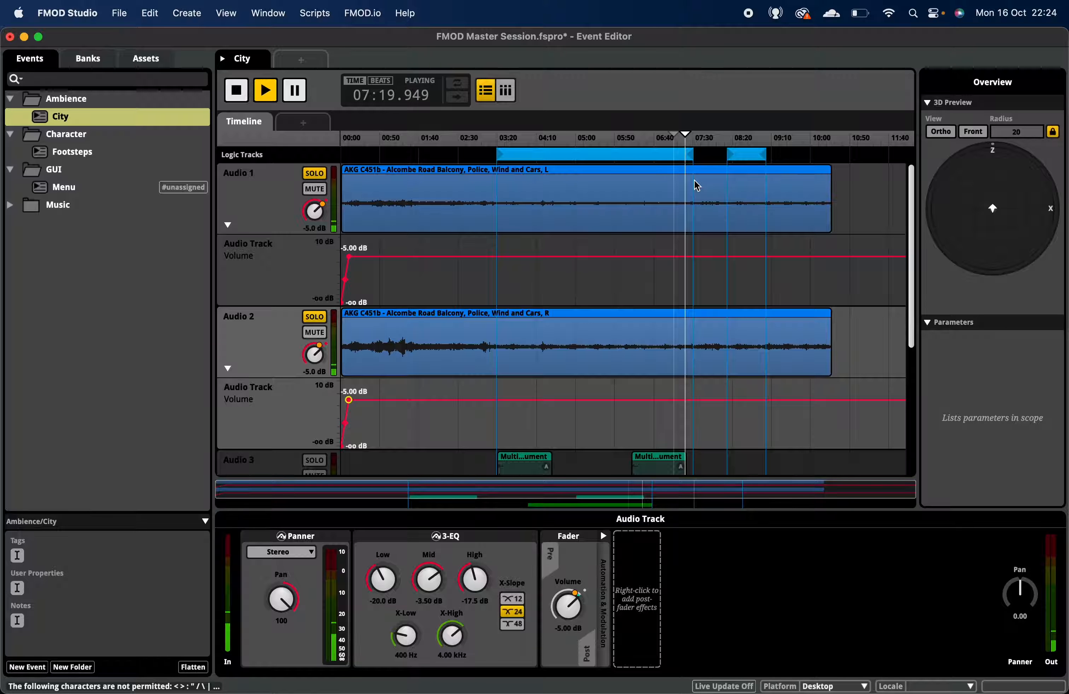
Step: Follow the playhead across the long looping region's end and back to its start to check the loop transition
scroll(698, 154, up, 3)
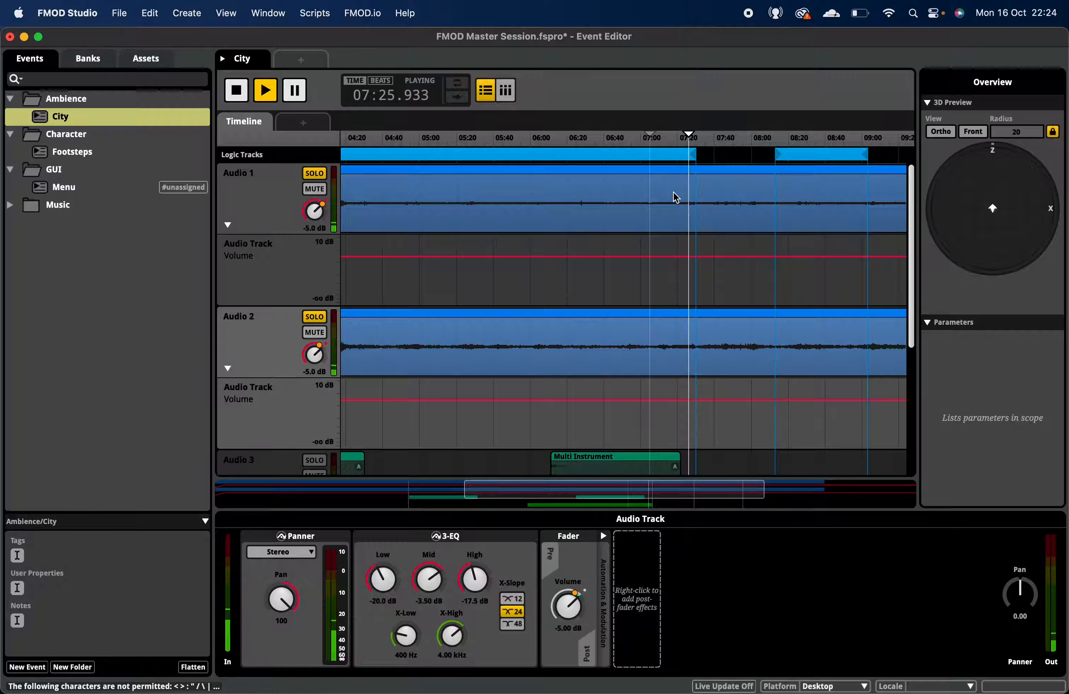
scroll(674, 191, left, 2)
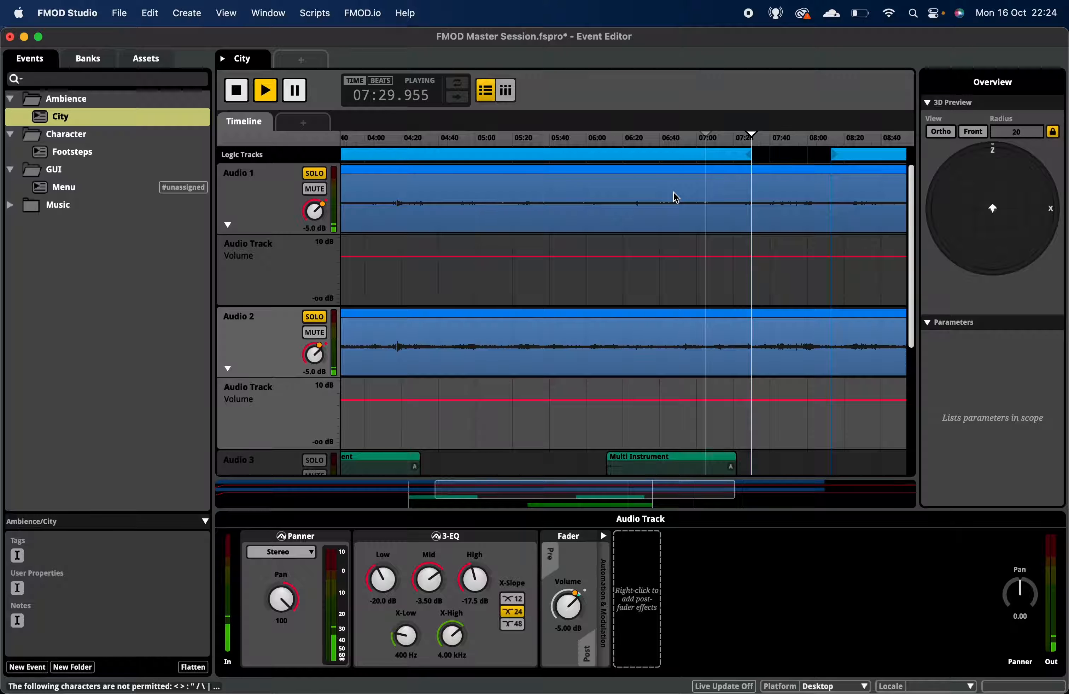
scroll(673, 191, left, 1)
scroll(673, 191, left, 3)
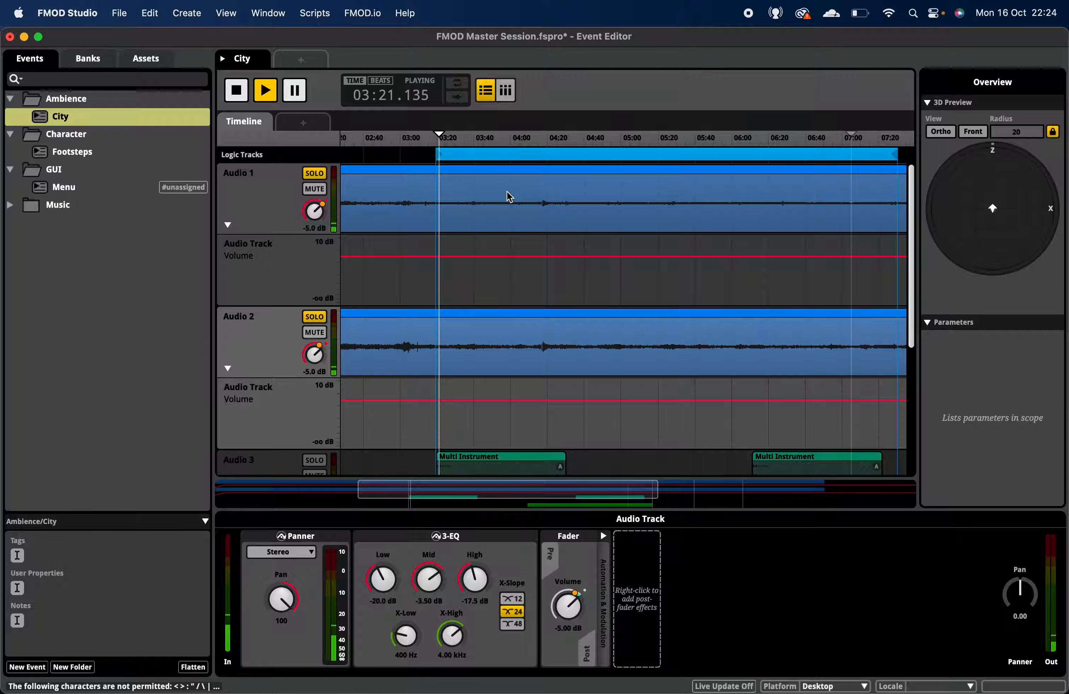
scroll(499, 234, down, 5)
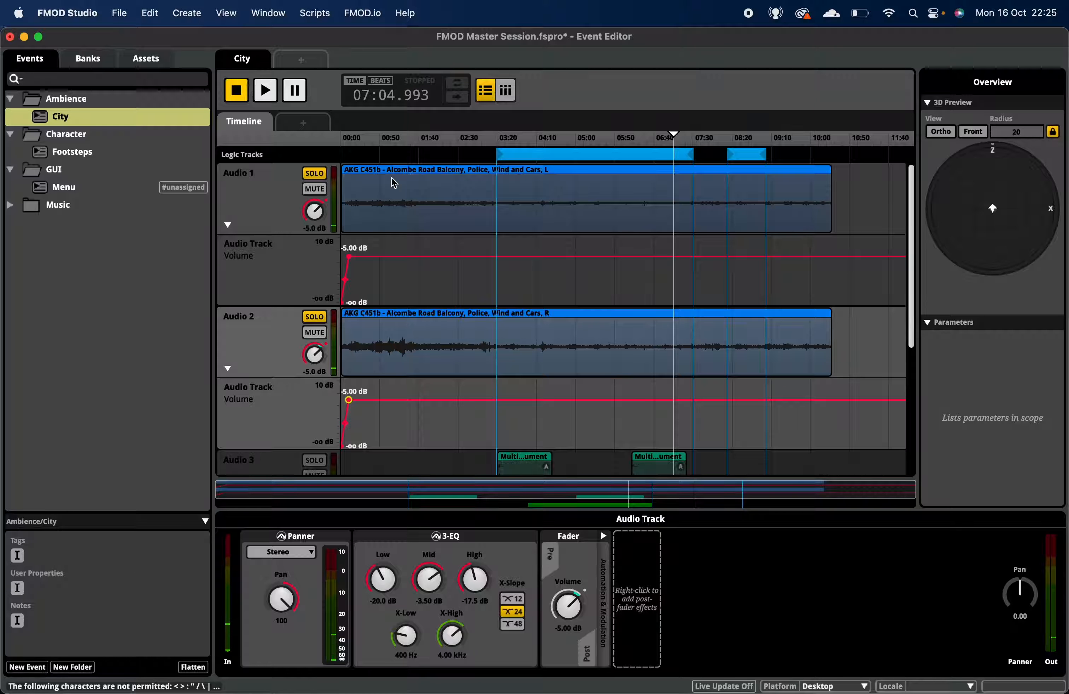
Step: Add a -5 dB point at about 01:05 on Audio 1's volume automation, then play the event from the start and stop it
click(394, 257)
key(space)
key(space)
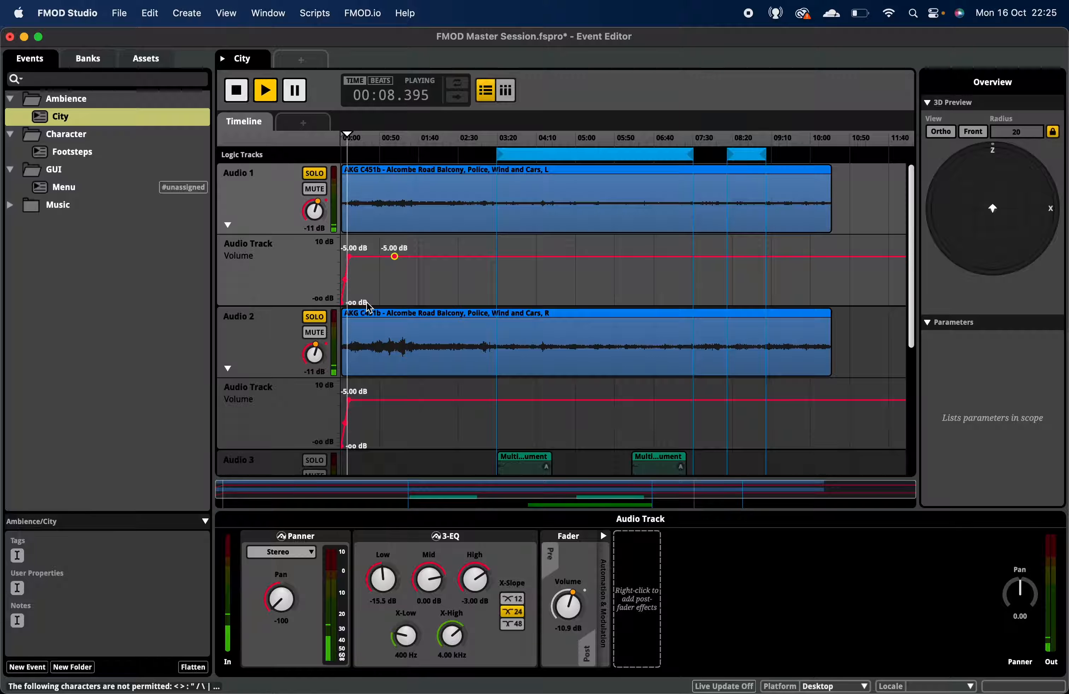
key(space)
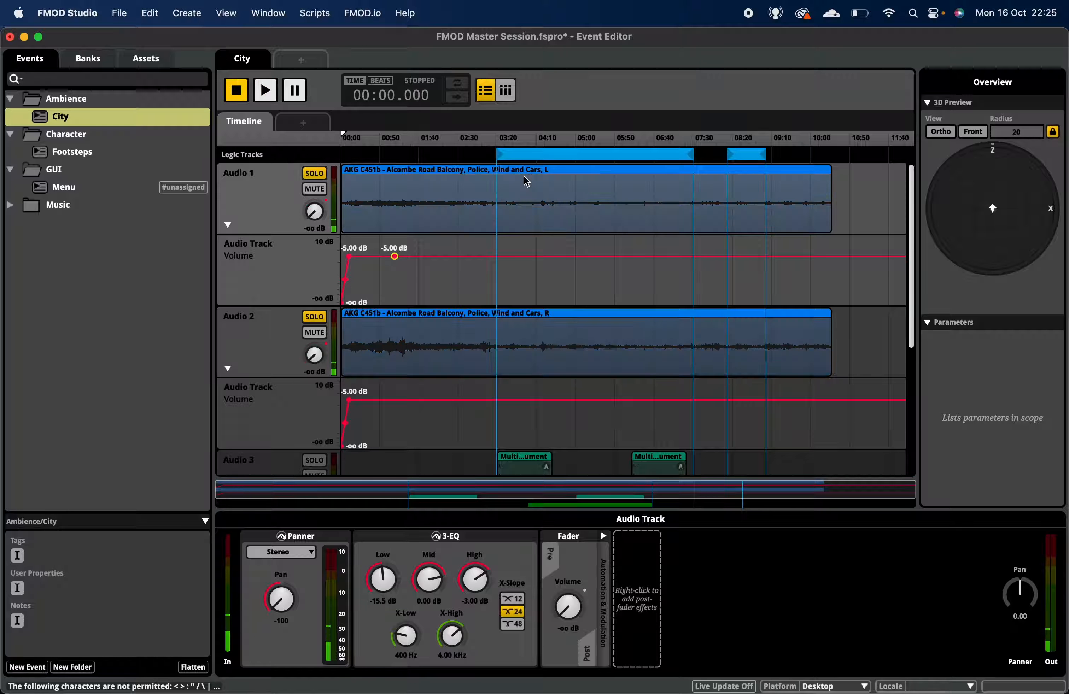
Step: Collapse the automation lanes of Audio 1 and Audio 2 and turn off the solo on both tracks
click(593, 158)
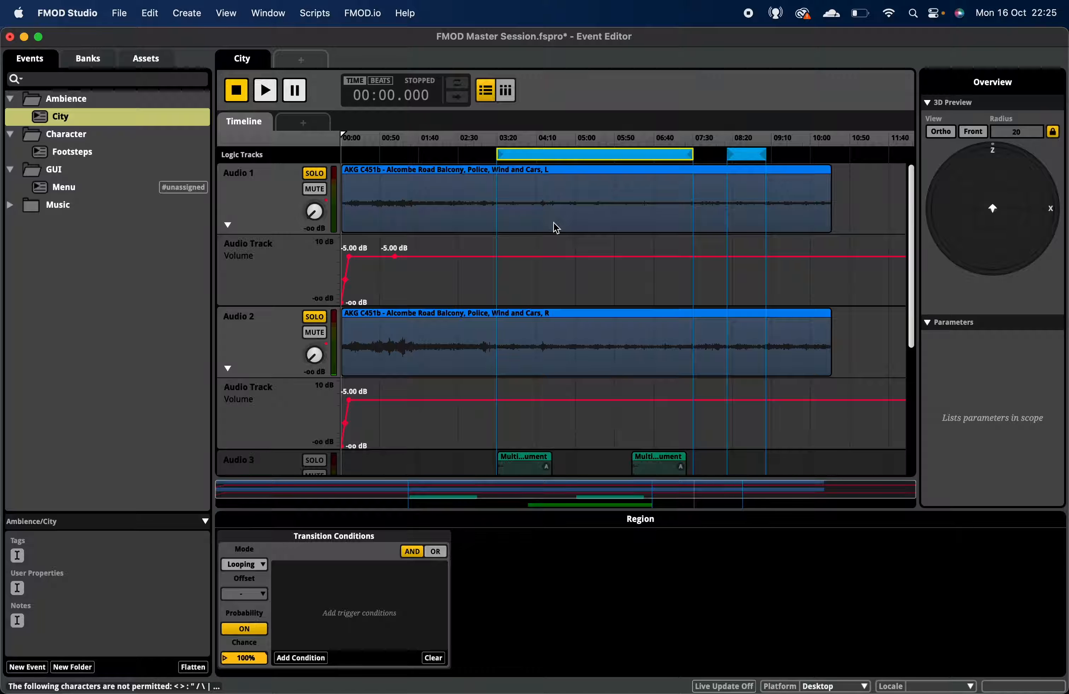
scroll(432, 367, down, 1)
click(228, 348)
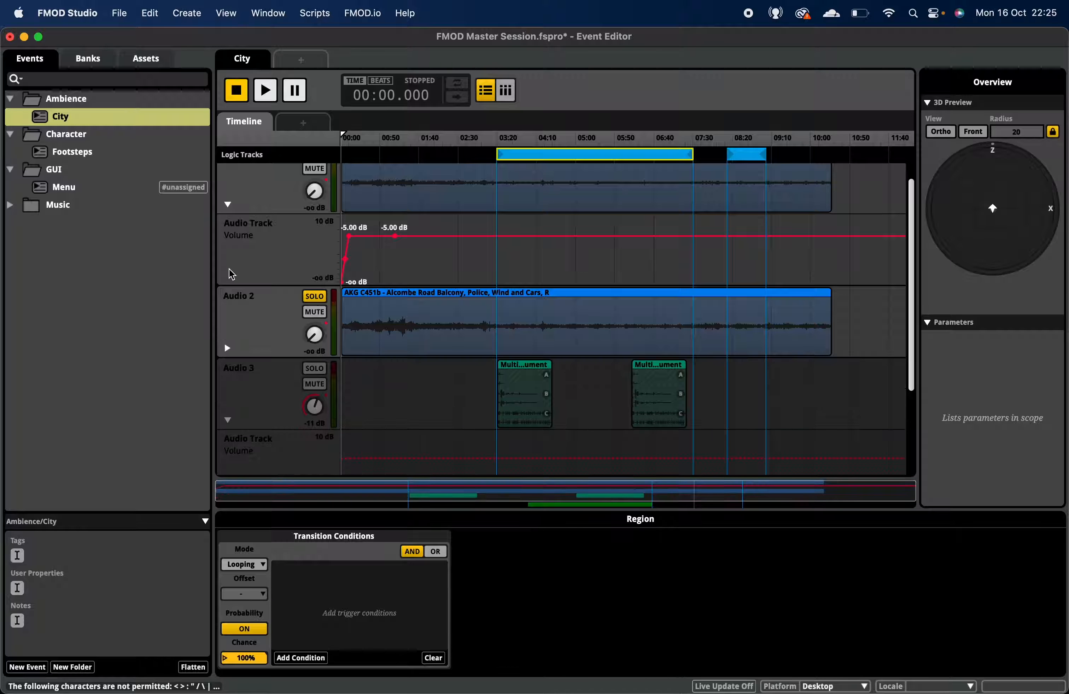
click(228, 204)
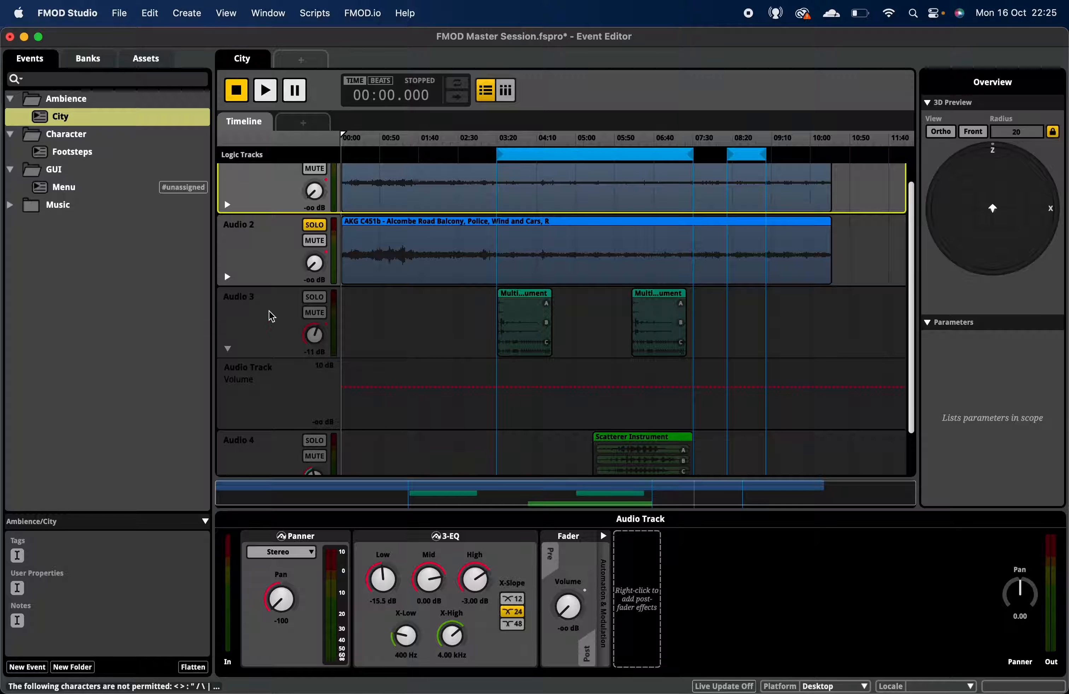
scroll(318, 231, up, 1)
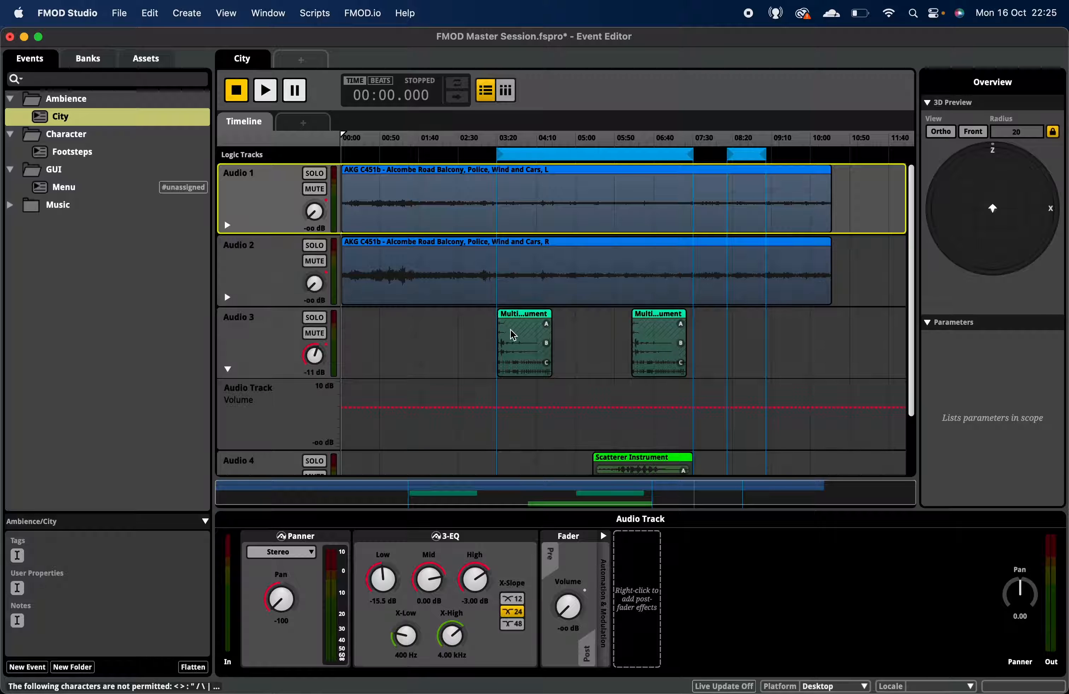
Step: Make both dog bark multi instruments on Audio 3 asynchronous
click(510, 332)
scroll(464, 417, down, 1)
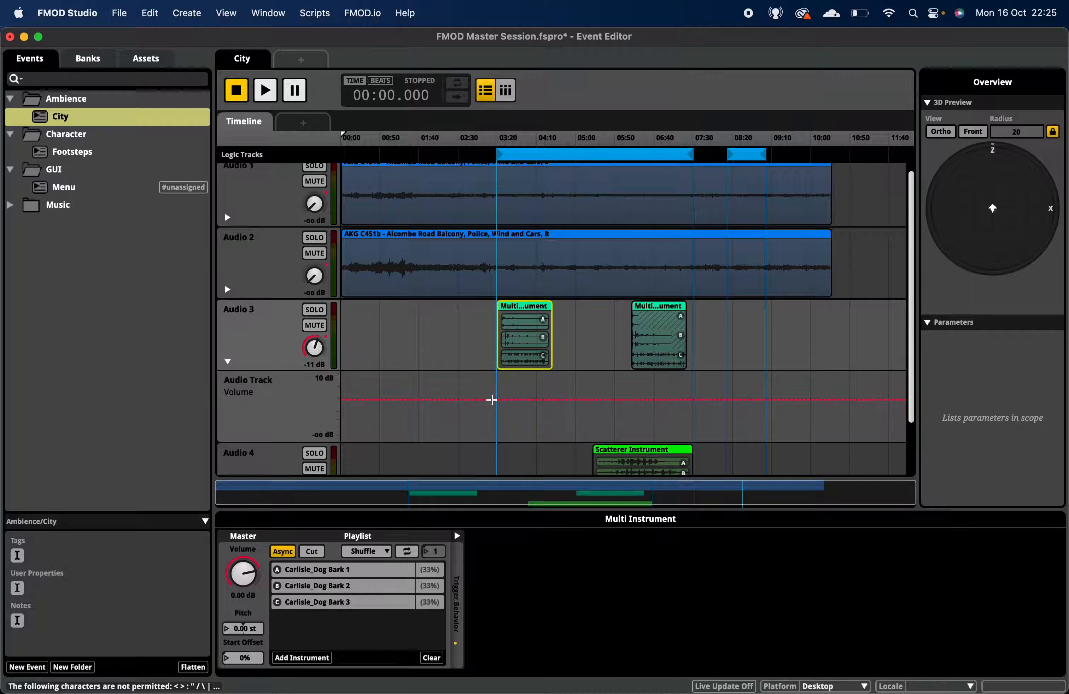
click(661, 343)
click(283, 551)
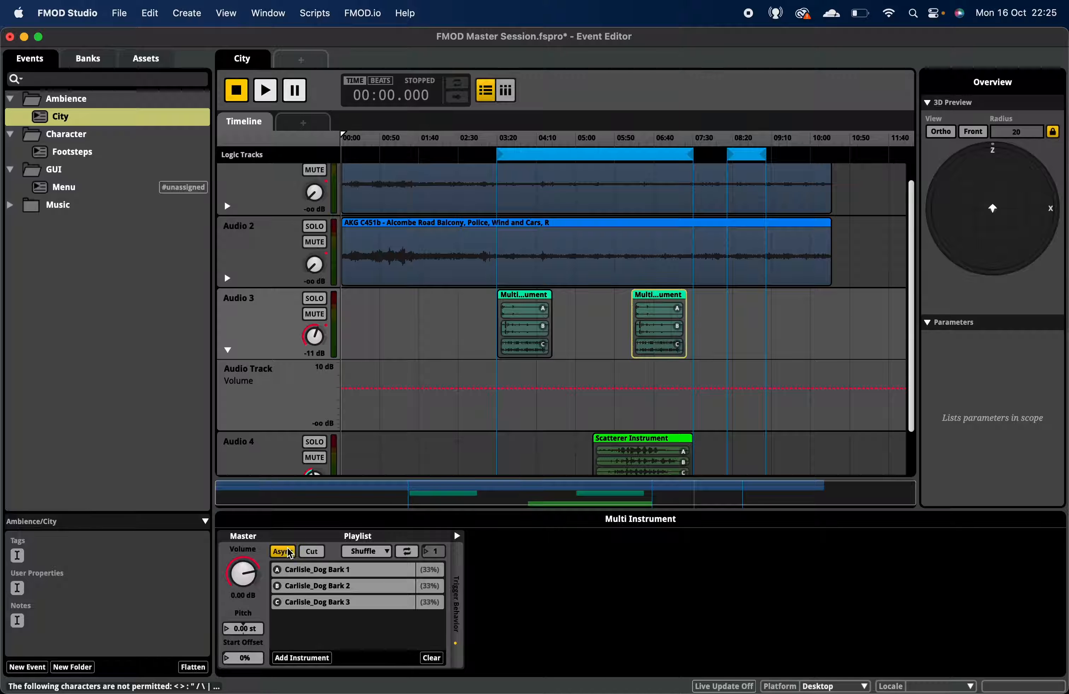
scroll(539, 252, up, 1)
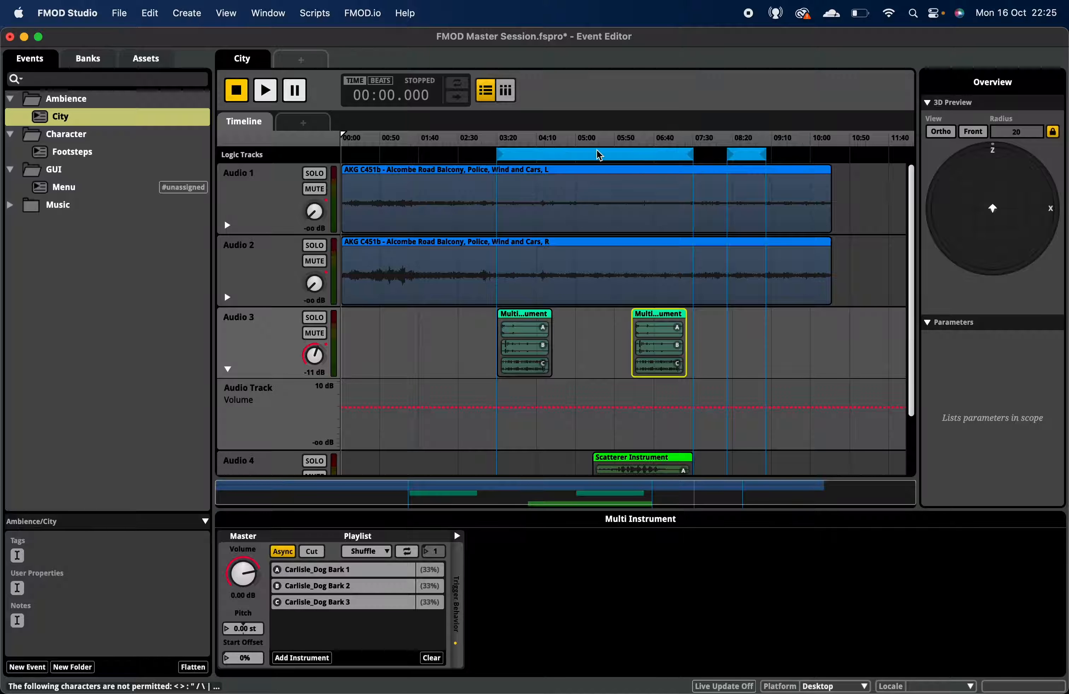
Step: Change the mode of the long looping region from Looping to Magnet
right_click(589, 159)
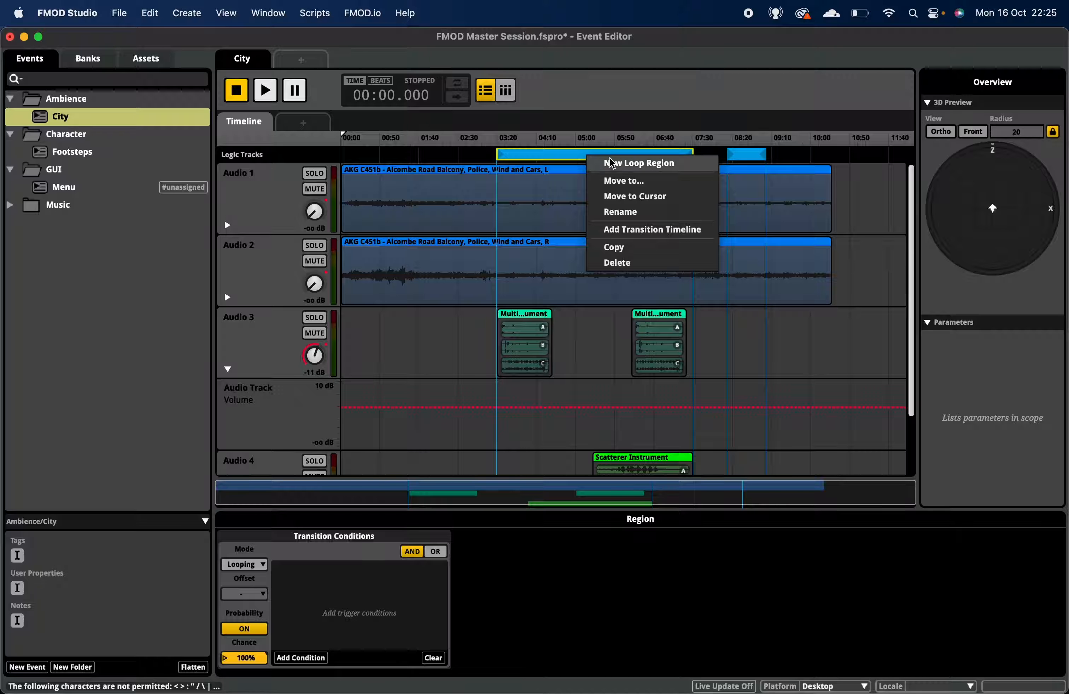
click(555, 156)
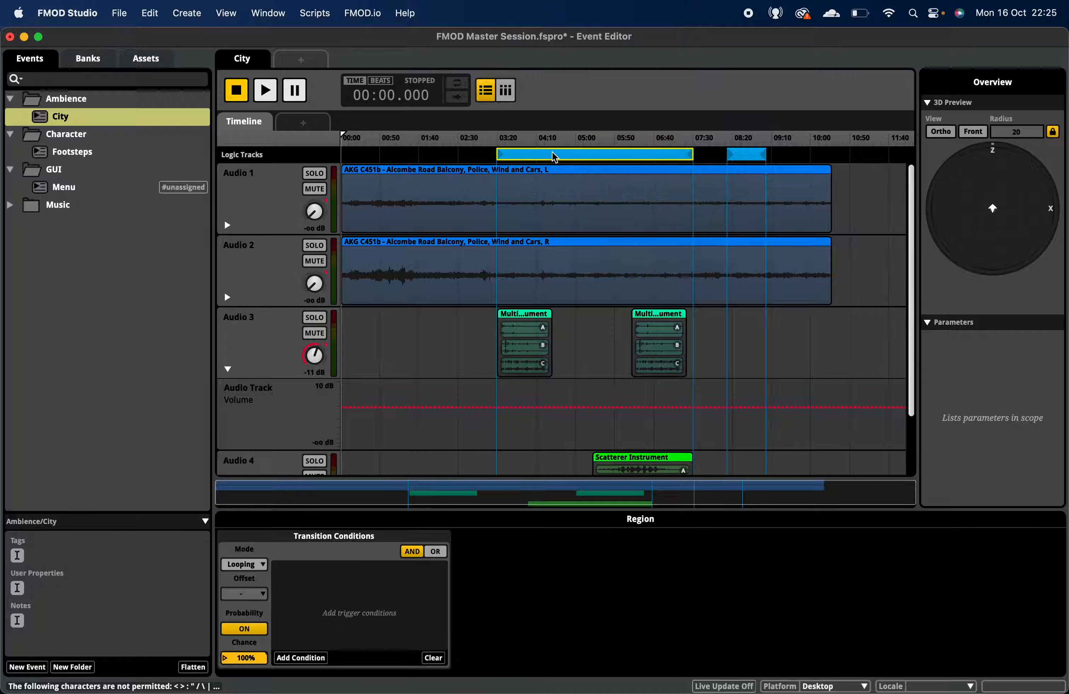
click(262, 565)
click(253, 612)
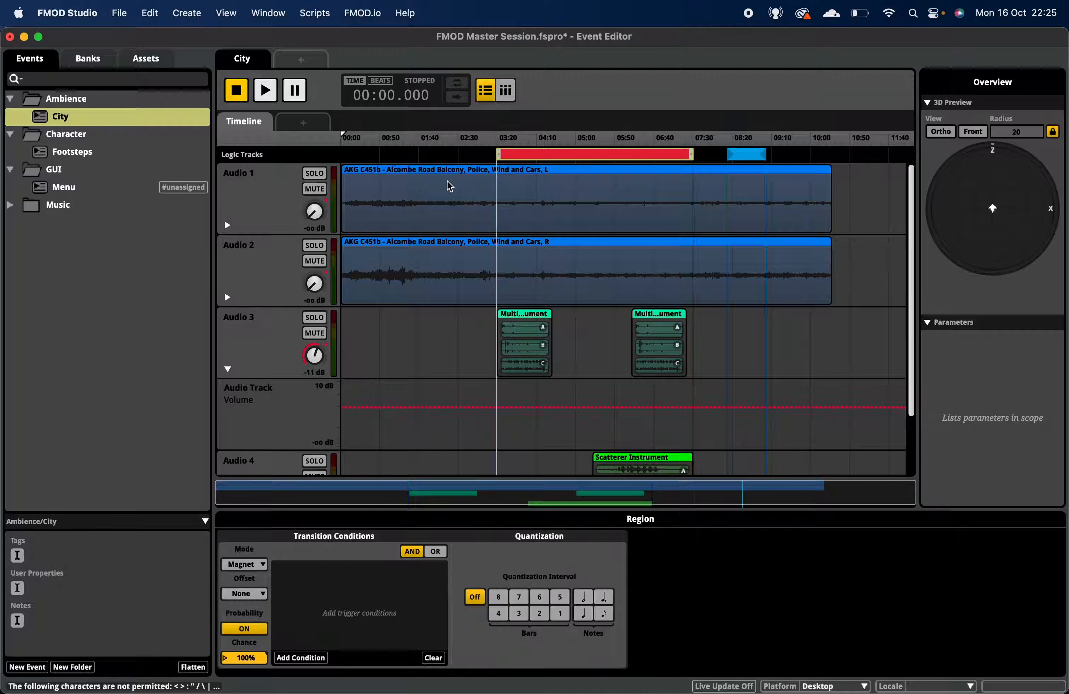
Step: Play the event from about 01:41 to check the magnet region's behaviour, and stop playback
click(420, 156)
key(space)
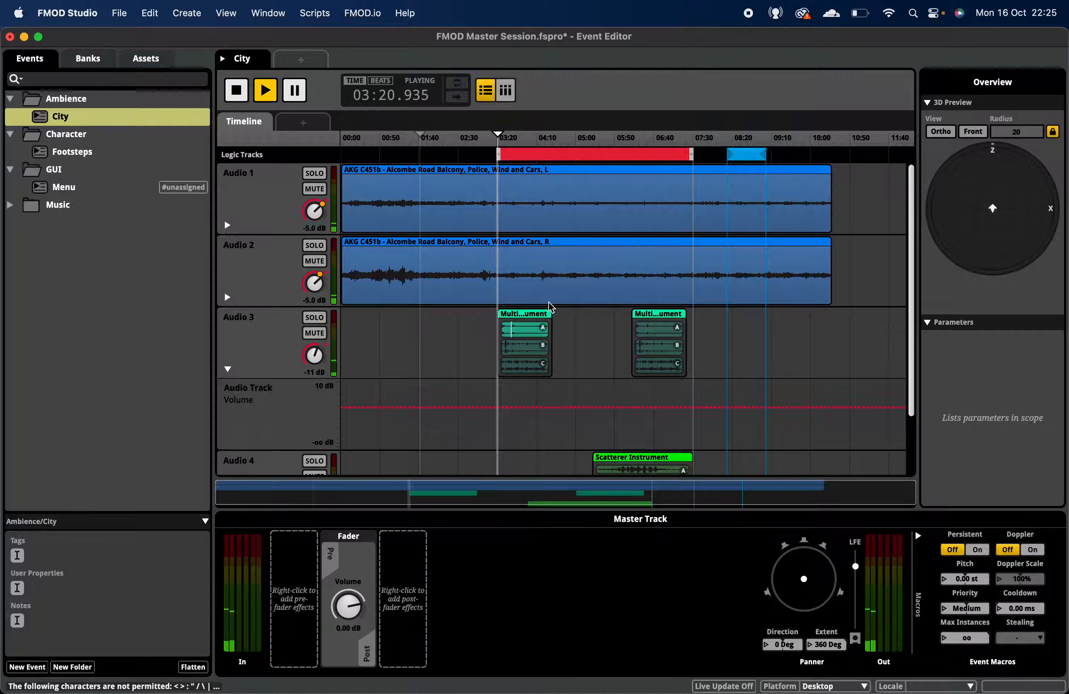
key(space)
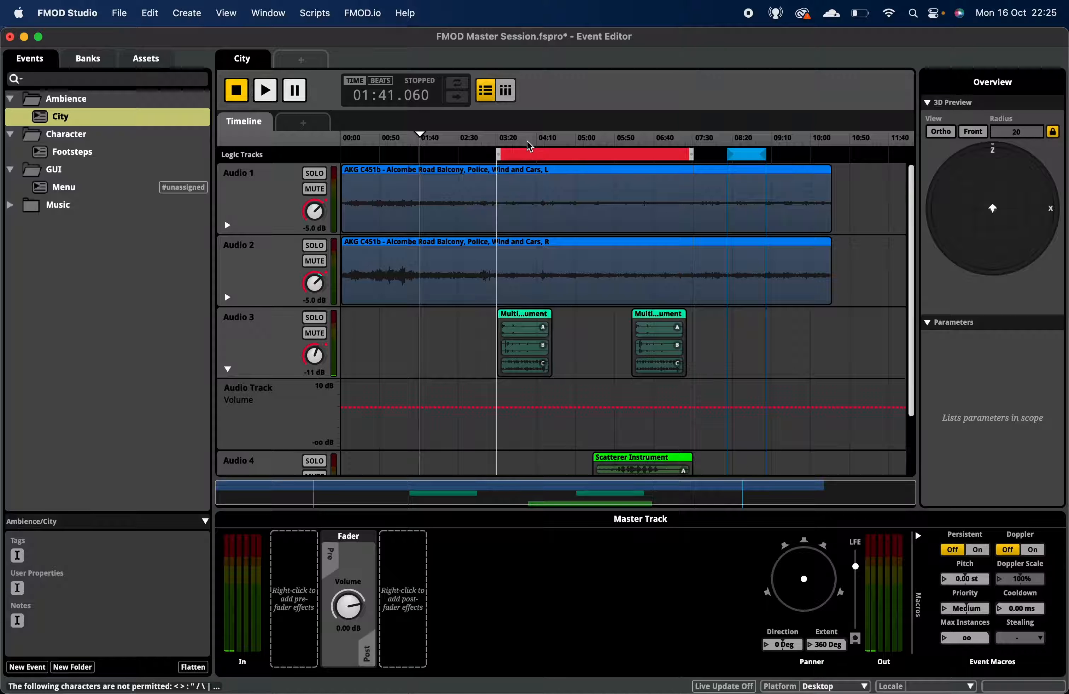
Step: Try splitting Audio 1's clip near 02:53, before the magnet region, and undo the split
click(483, 189)
click(488, 144)
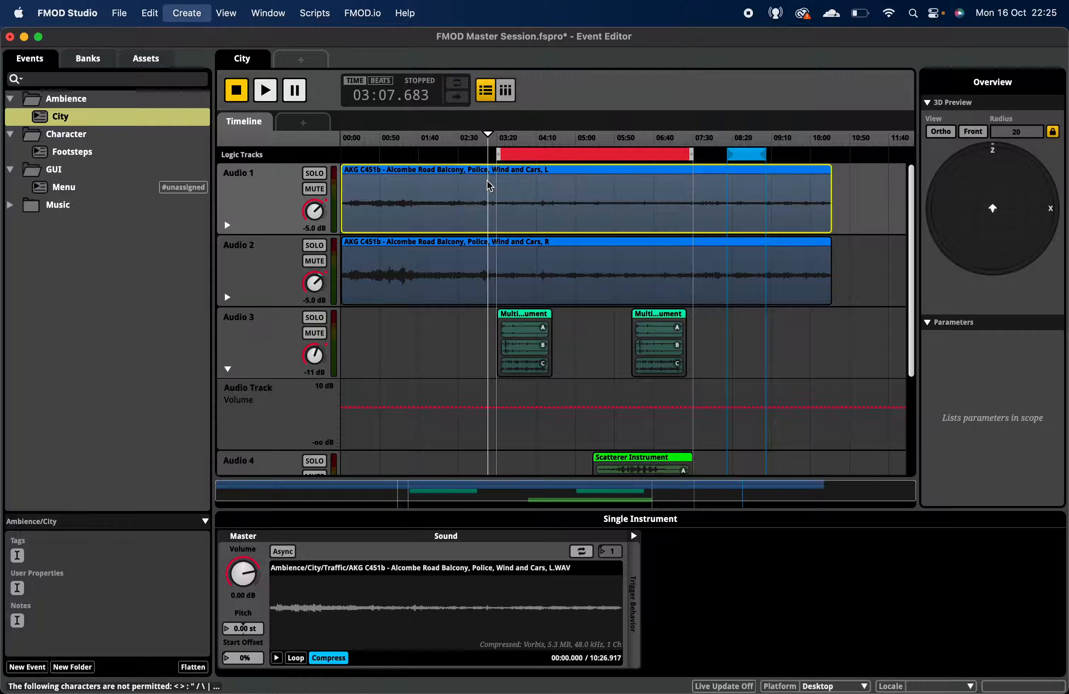
click(487, 152)
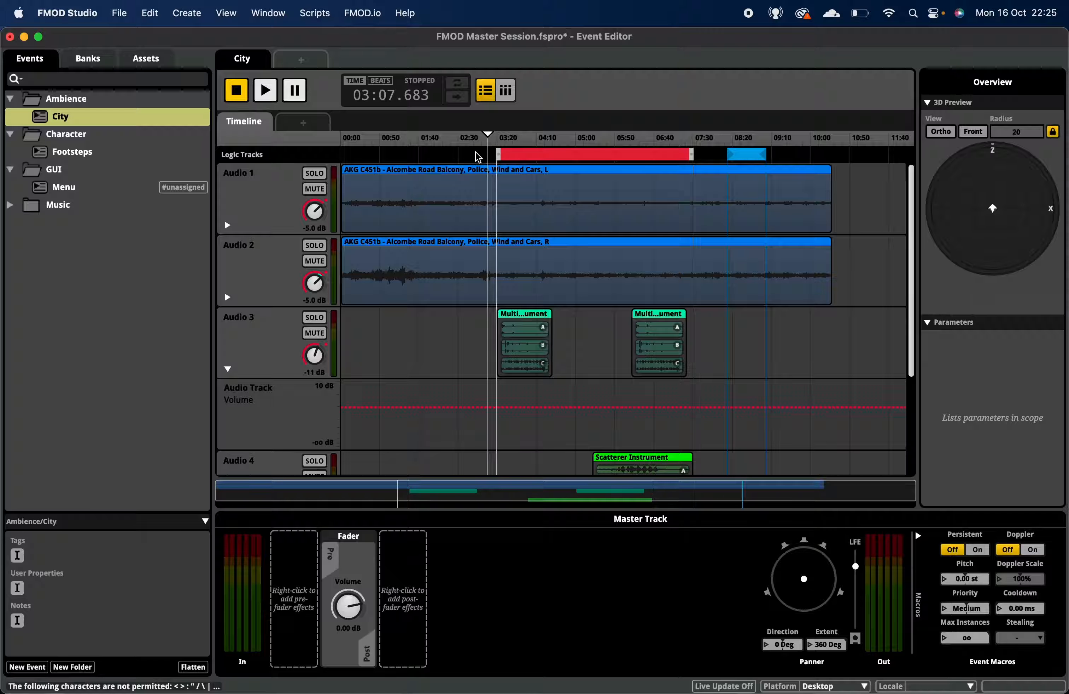
click(478, 151)
click(478, 219)
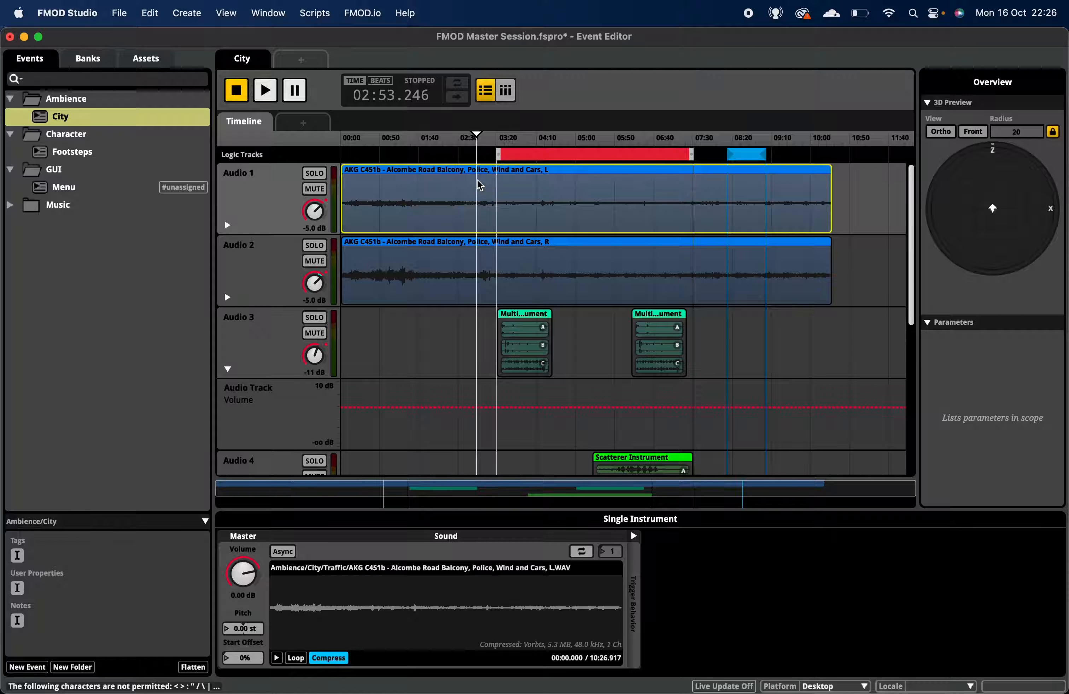
right_click(478, 181)
click(559, 365)
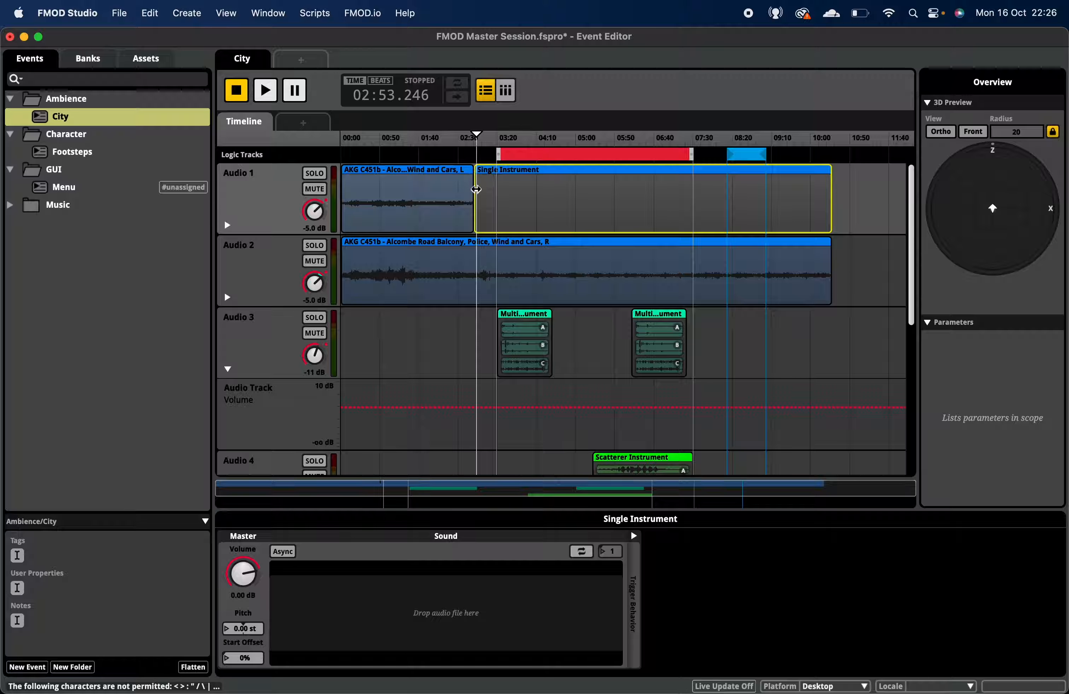
key(super+z)
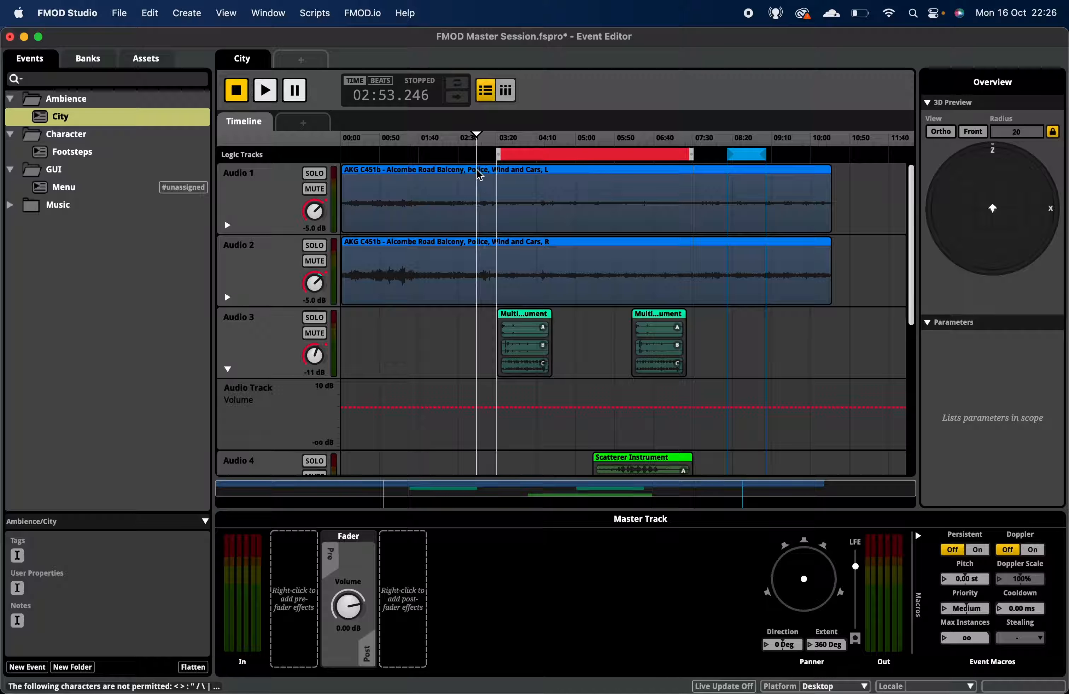
key(super+shift+z)
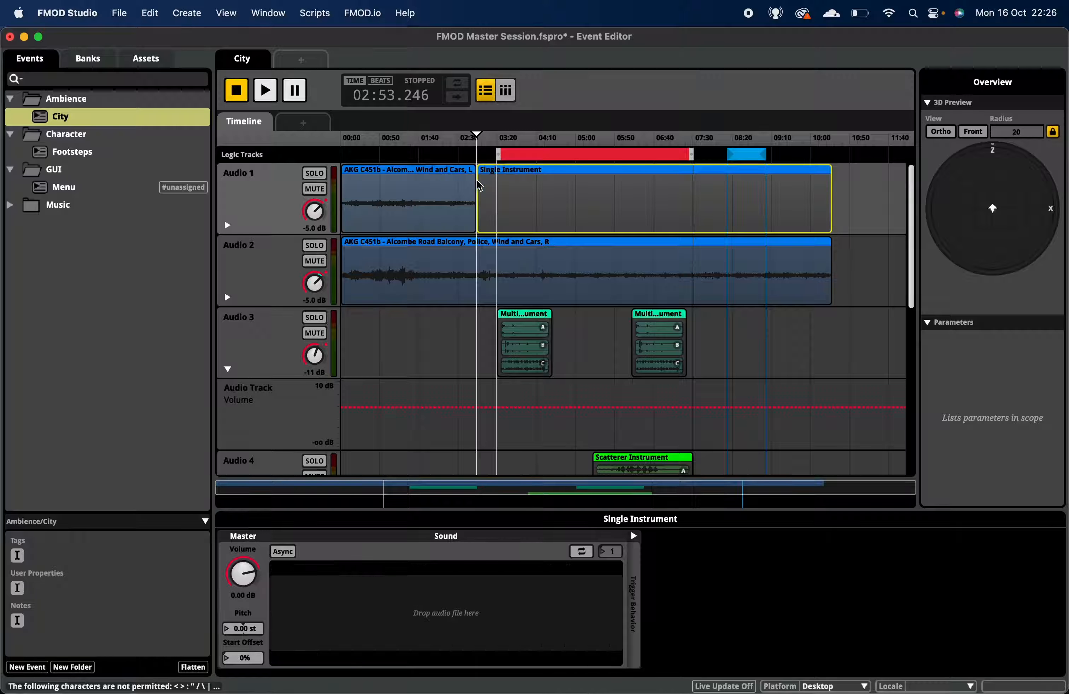
key(super+z)
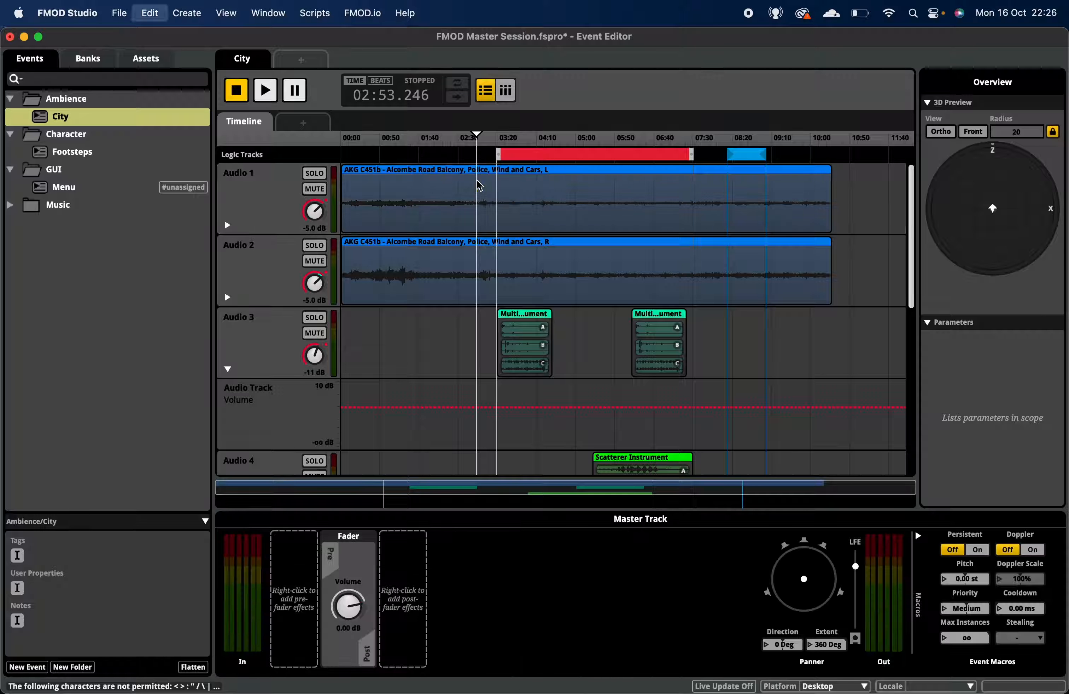
Step: Split Audio 1's clip at about 03:13 and try a fade-in on its first part
click(494, 150)
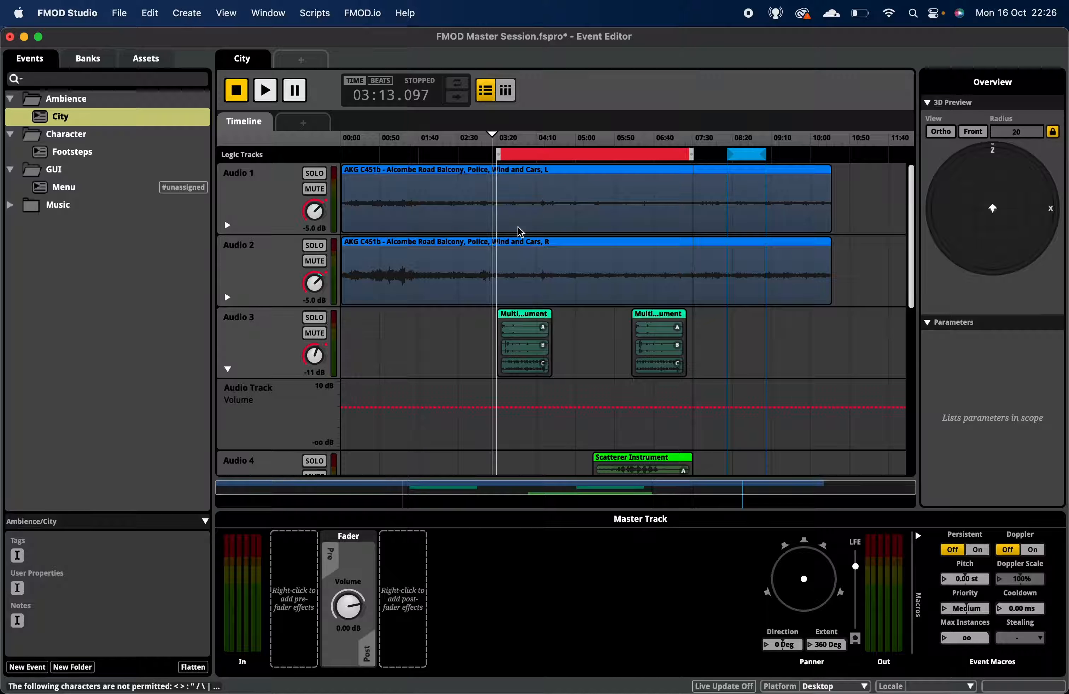
key(super+shift+z)
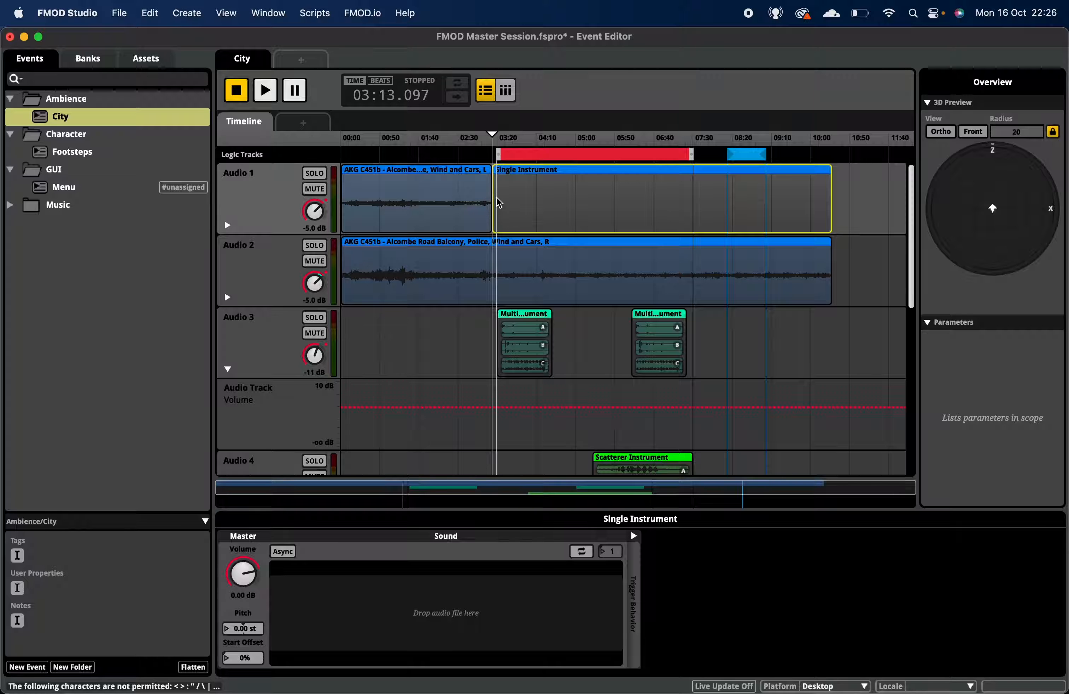
click(483, 203)
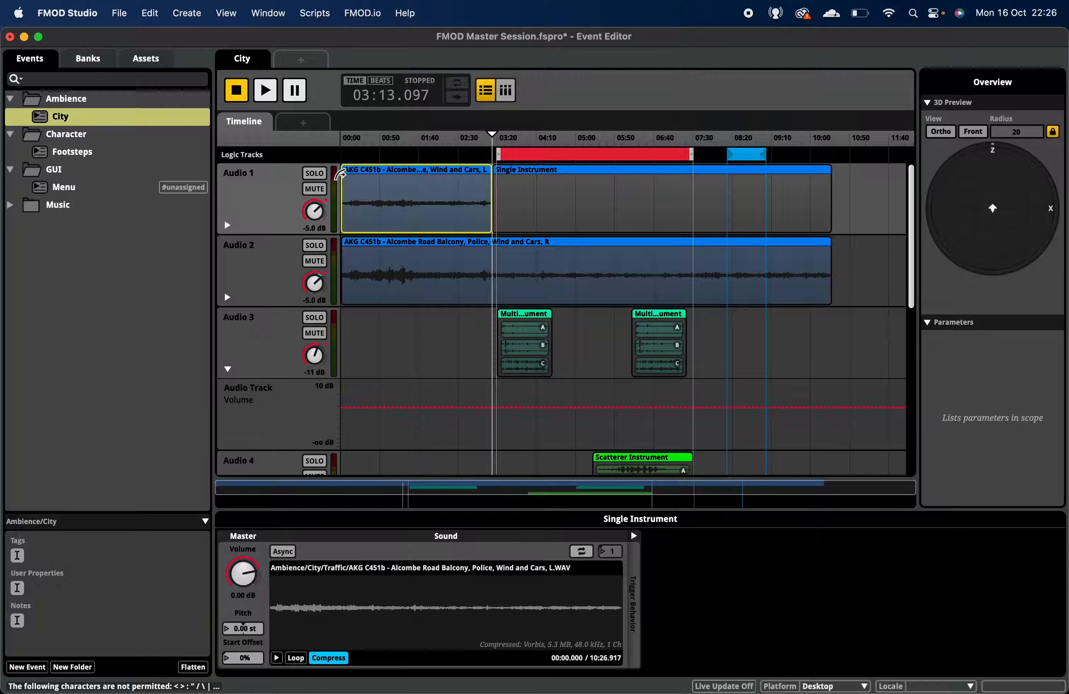
drag(341, 175, 383, 176)
key(super+z)
Step: Try crossfading Audio 1's first part into the empty instrument by overlapping them, and adjust the first part's start
drag(465, 199, 496, 196)
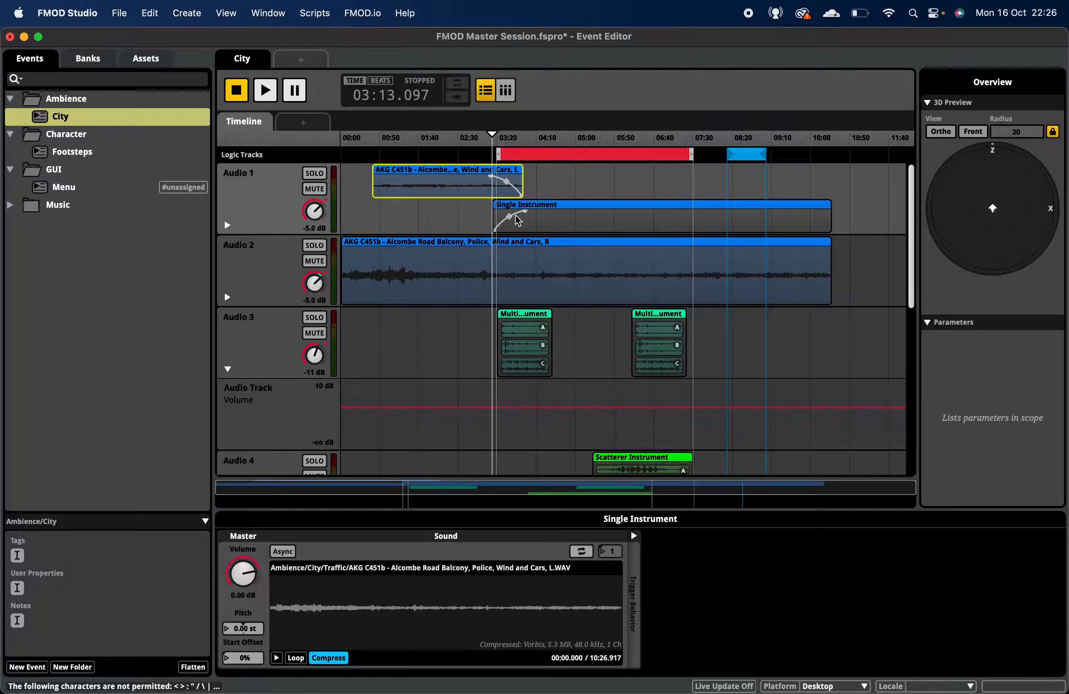
mouse_move(443, 179)
mouse_down()
mouse_move(426, 187)
mouse_move(439, 192)
mouse_up()
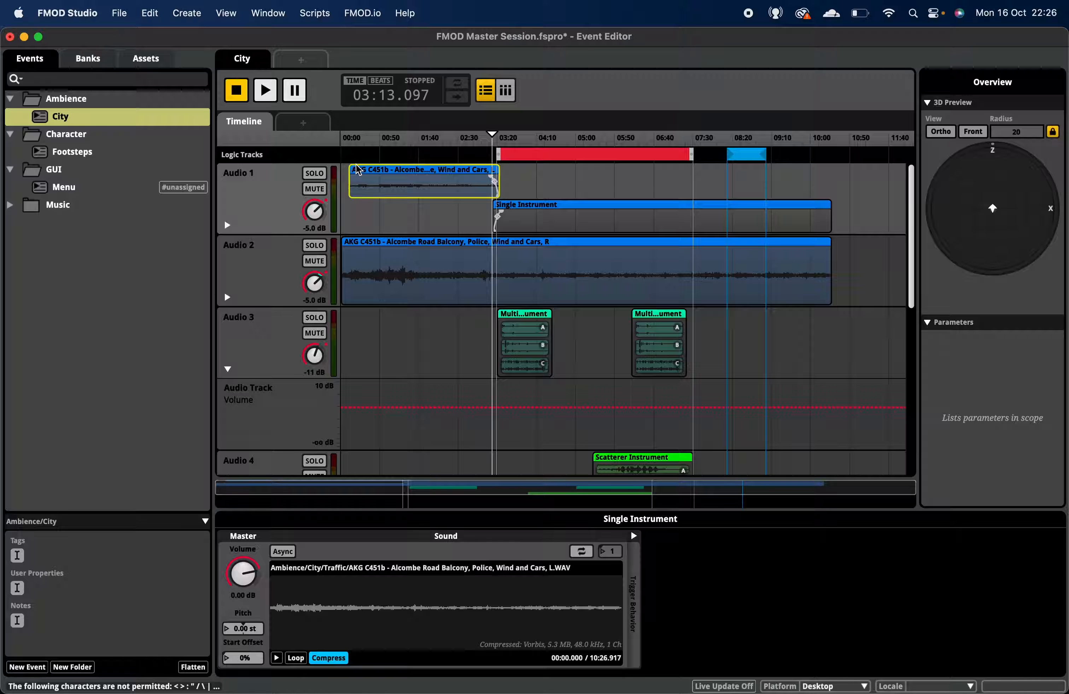
drag(351, 167, 361, 165)
key(super+z)
drag(352, 183, 377, 195)
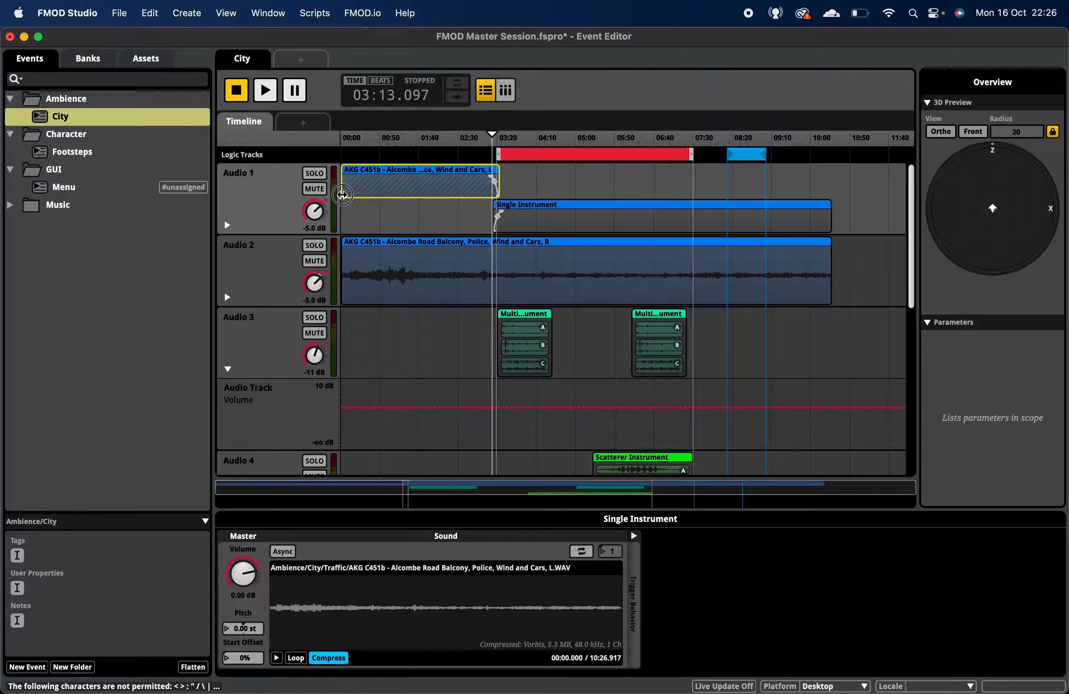
Step: Undo the crossfade edits and the split on Audio 1, and play the event briefly
key(super+z)
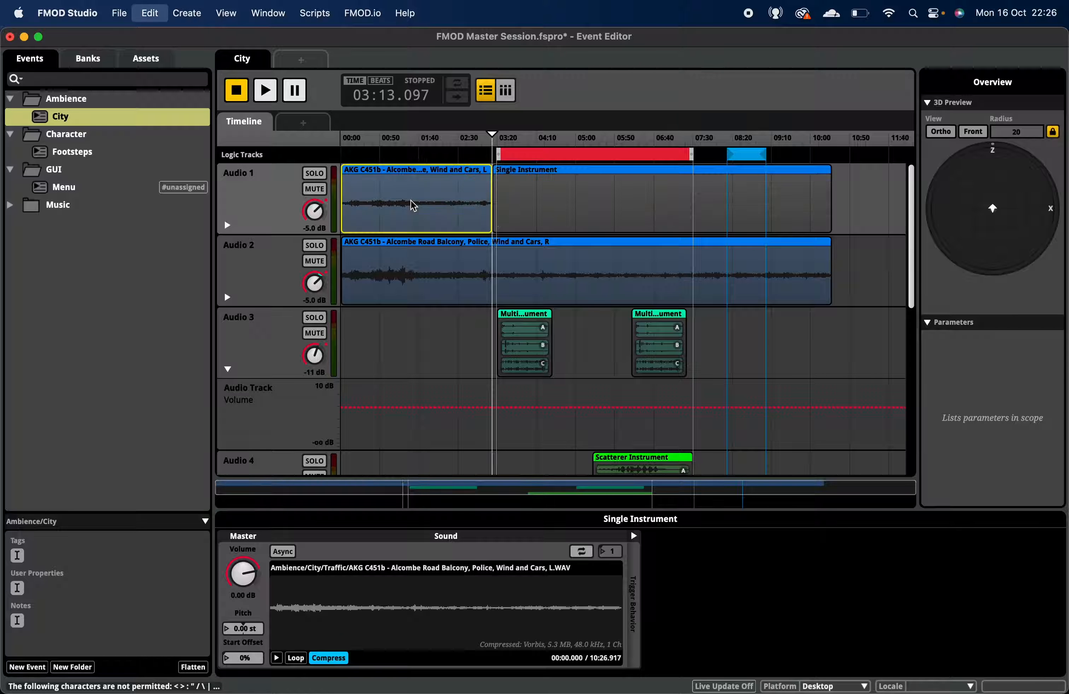
key(super+z)
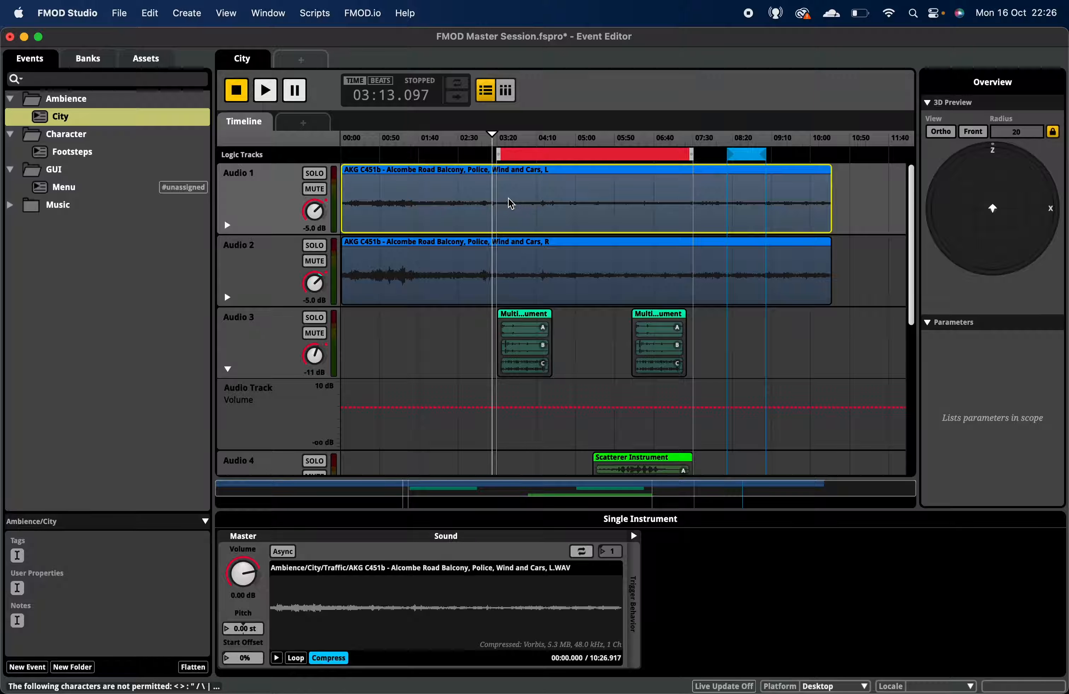
key(space)
key(space)
Step: Rename the Audio 1 track as City Environment L
double_click(239, 173)
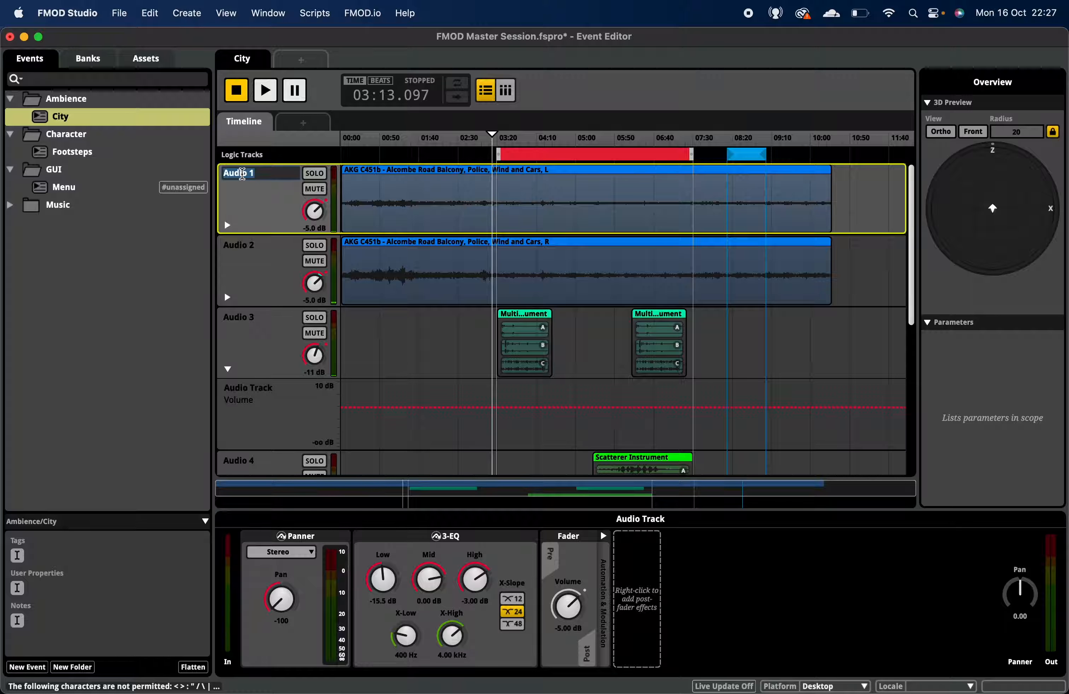
text(City Environment L)
key(Return)
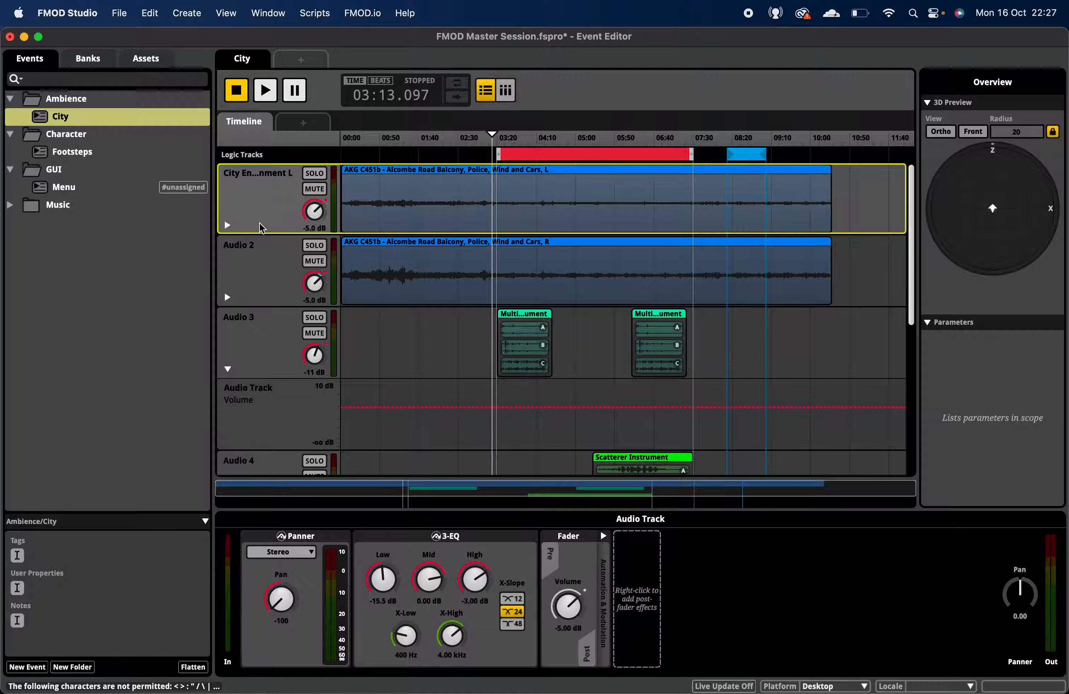
Step: Rename the first ambience track as City L and Audio 2 as City R
double_click(259, 178)
text(City L)
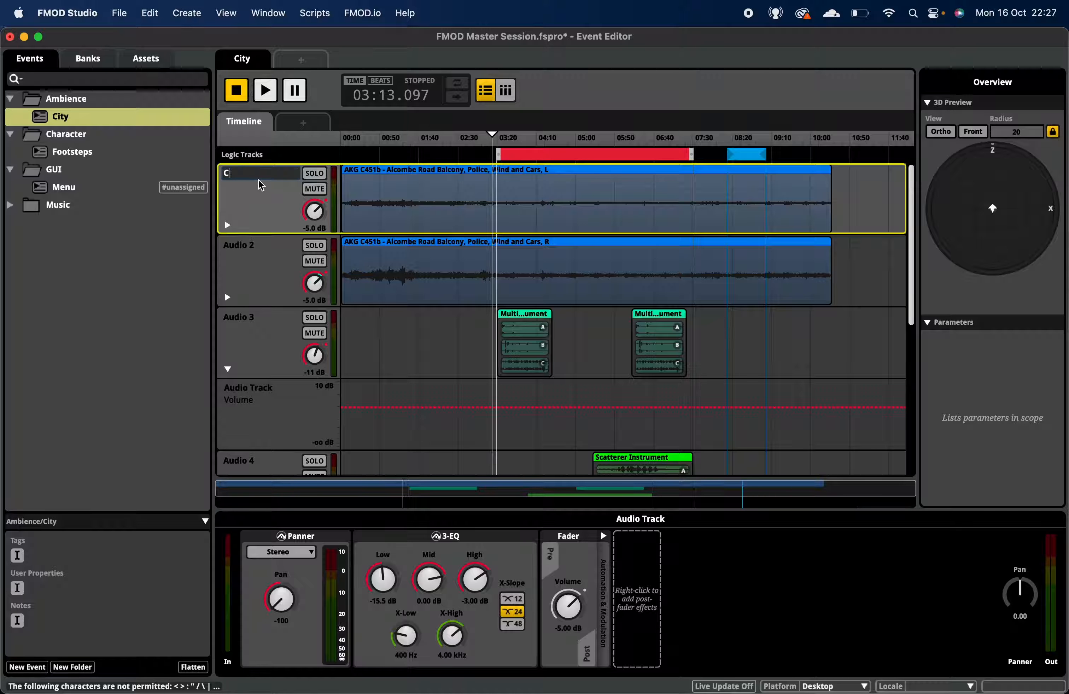
key(Return)
double_click(243, 249)
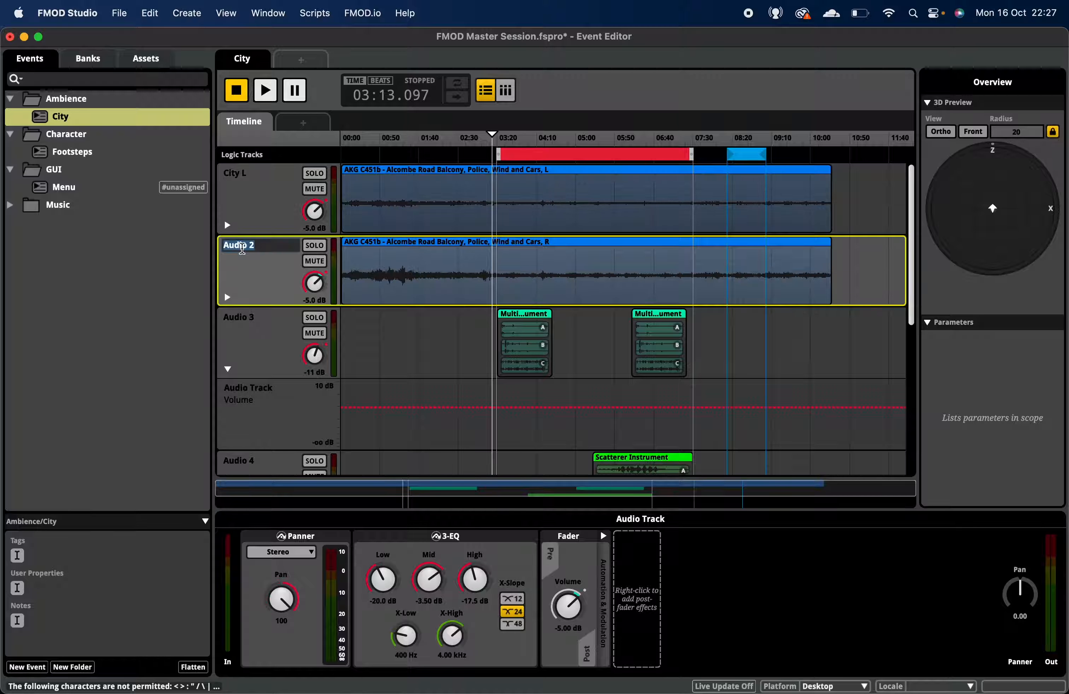
text(City R)
key(Return)
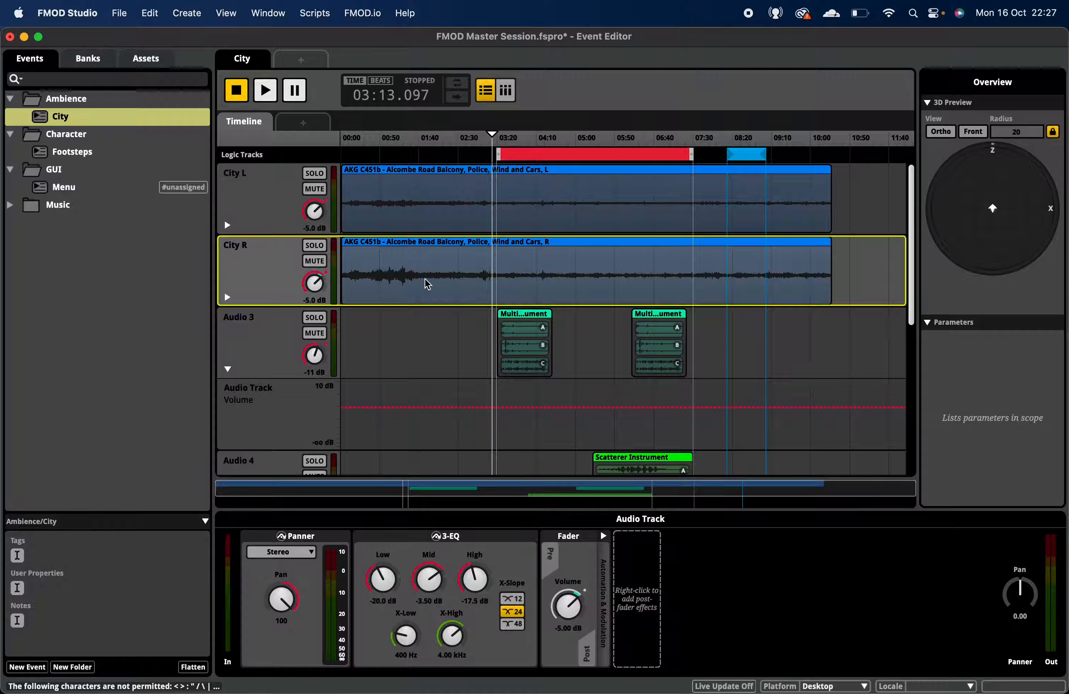
Step: Play the event briefly and look over the region and marker types available on the logic tracks at about 02:41
key(space)
key(space)
click(468, 157)
right_click(467, 157)
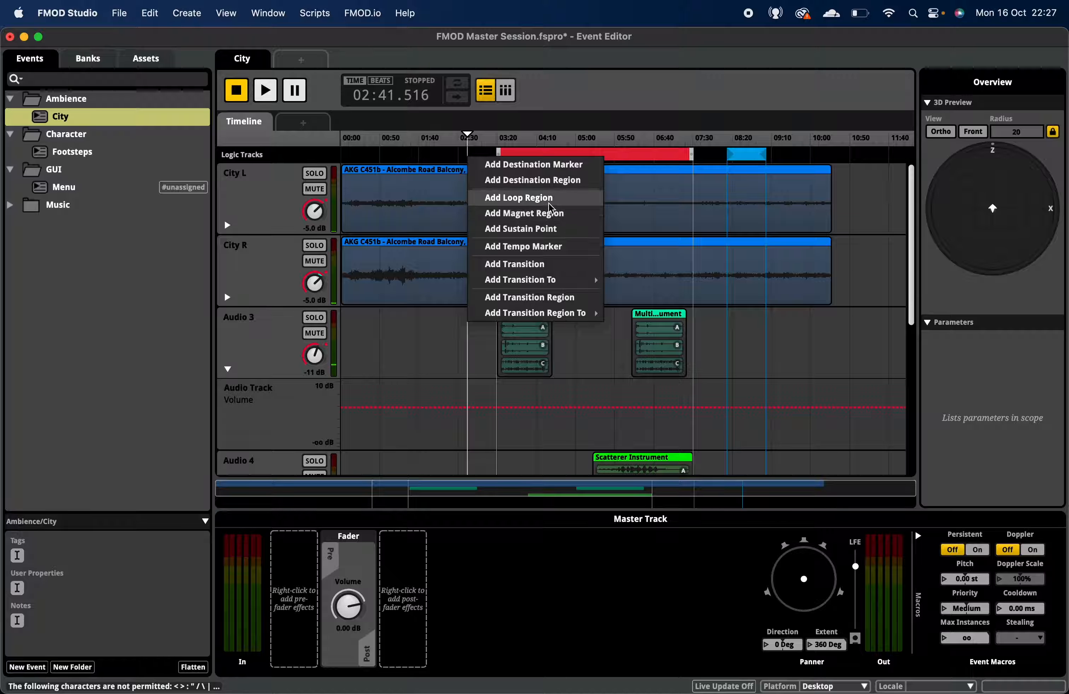
click(532, 213)
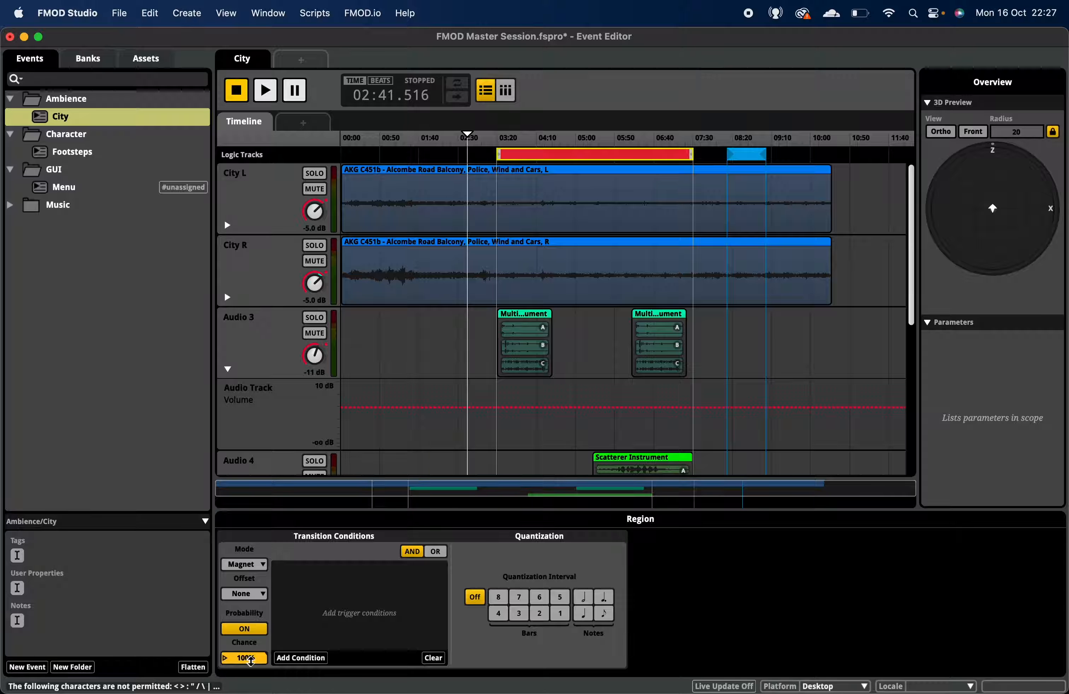
Step: Lower the magnet region's trigger chance to 14% and play the event from the start
mouse_move(251, 660)
mouse_down()
mouse_move(240, 692)
mouse_move(248, 662)
mouse_move(208, 692)
mouse_move(234, 658)
mouse_move(240, 680)
mouse_up()
key(space)
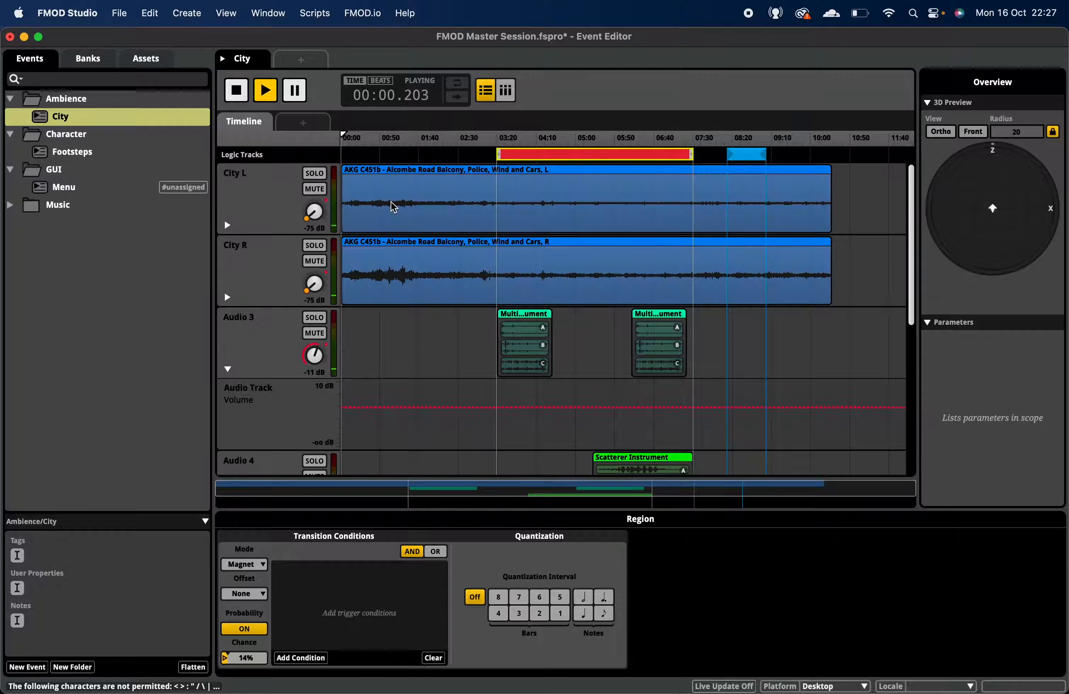
Step: Restart and stop playback to test the magnet region, and raise its trigger chance to 100%
key(space)
key(space)
key(space)
drag(235, 657, 322, 496)
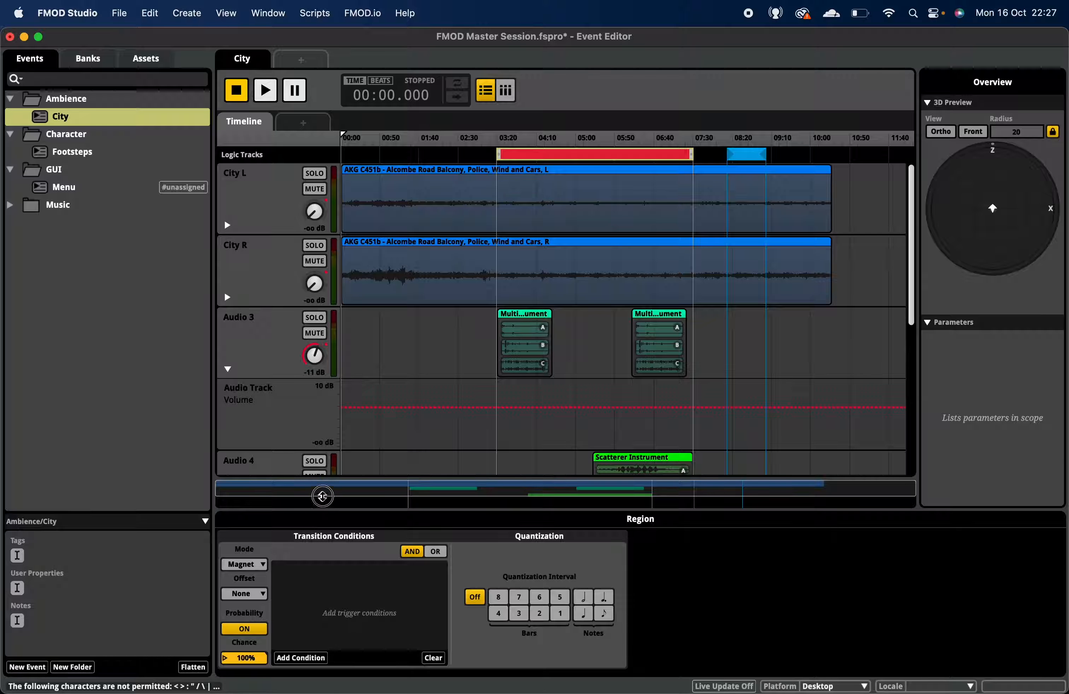
Step: Check the dog bark multi instruments on the Audio 3 track and rename that track as Dogs
click(526, 333)
click(659, 359)
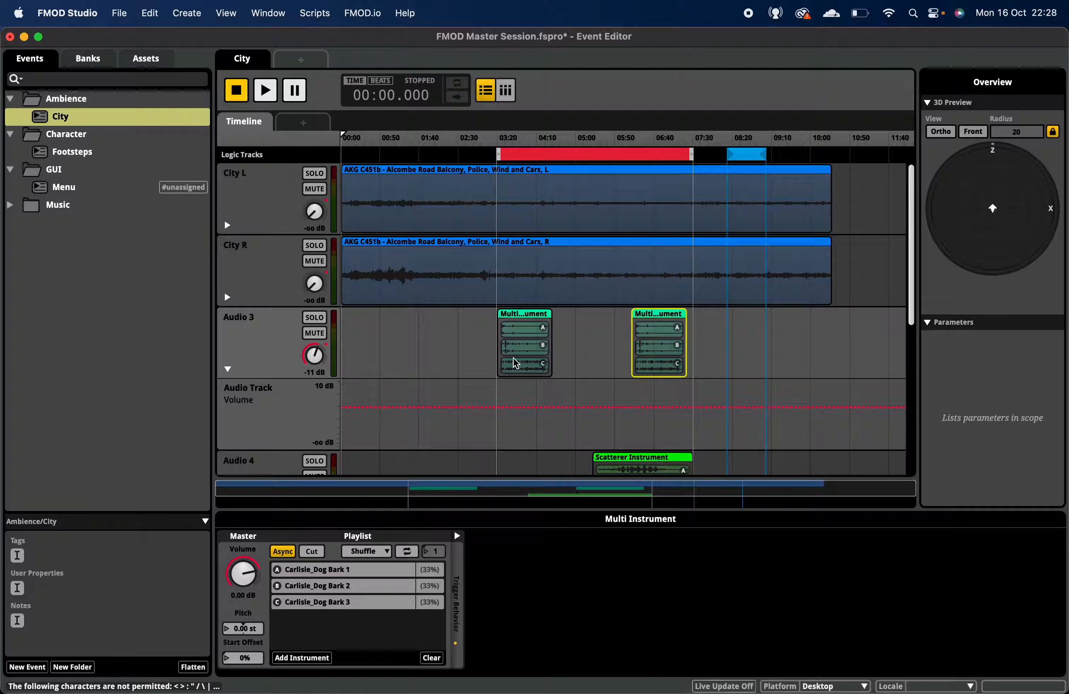
click(516, 364)
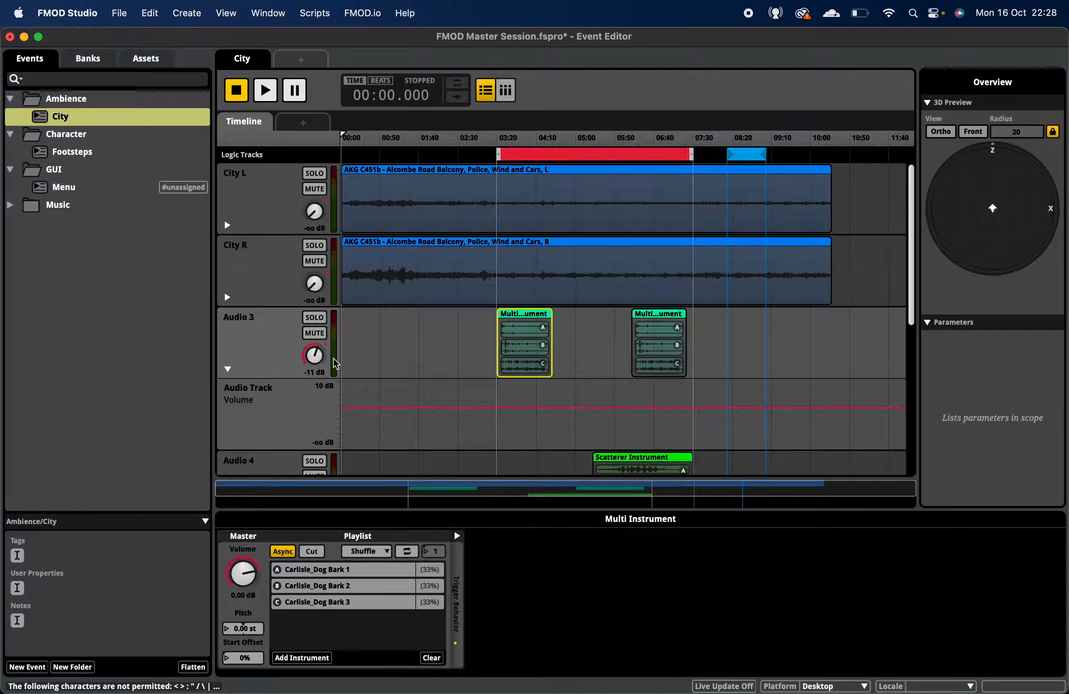
double_click(239, 318)
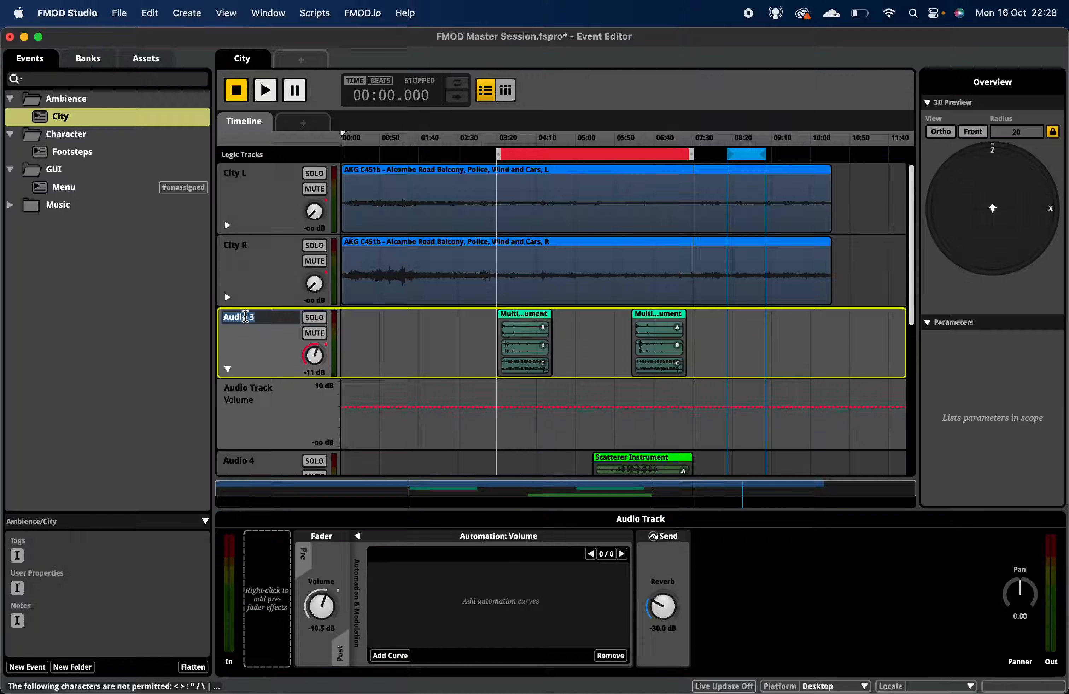
text(Dogs)
key(Return)
Step: Inspect the playlists of the two multi instruments on the Dogs track
click(431, 355)
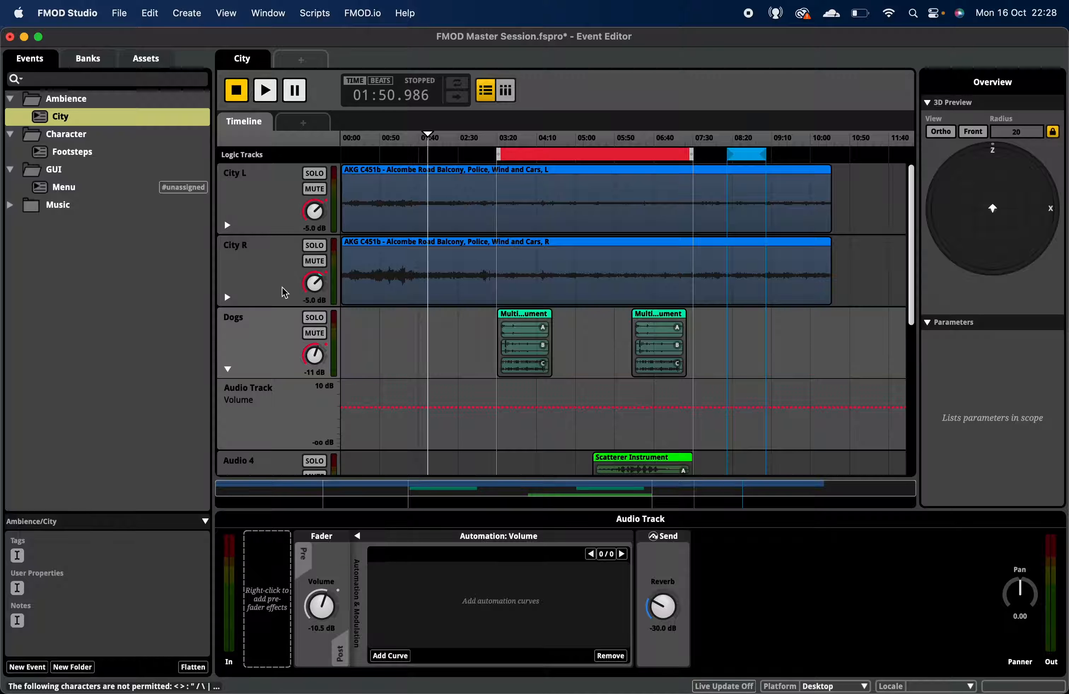
click(528, 326)
click(642, 326)
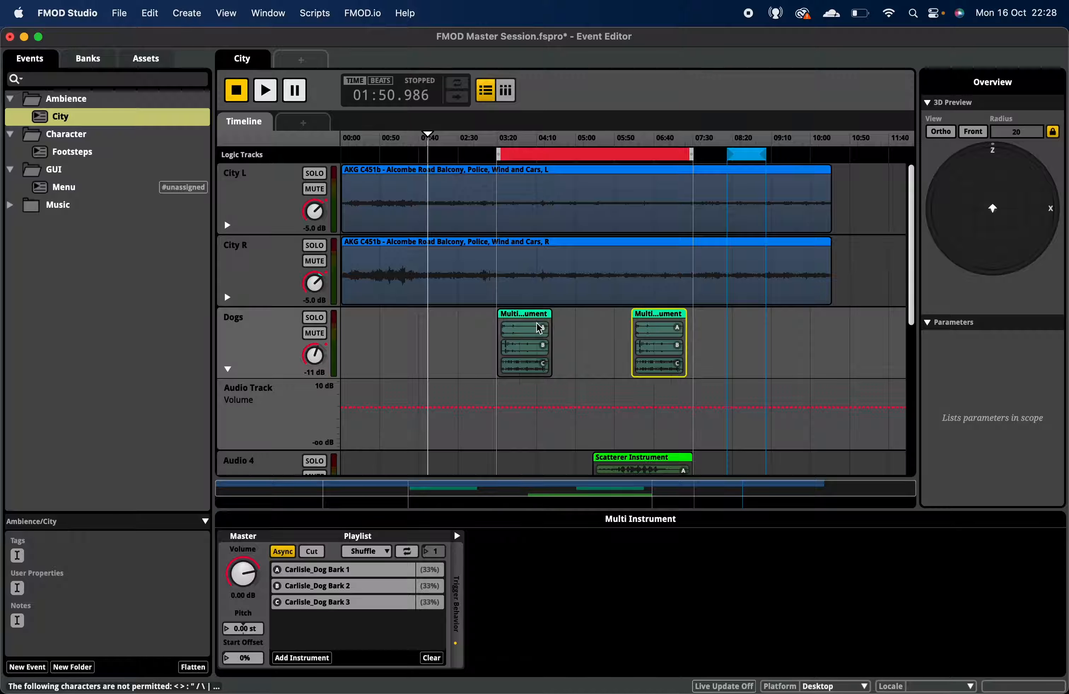
click(502, 327)
click(407, 338)
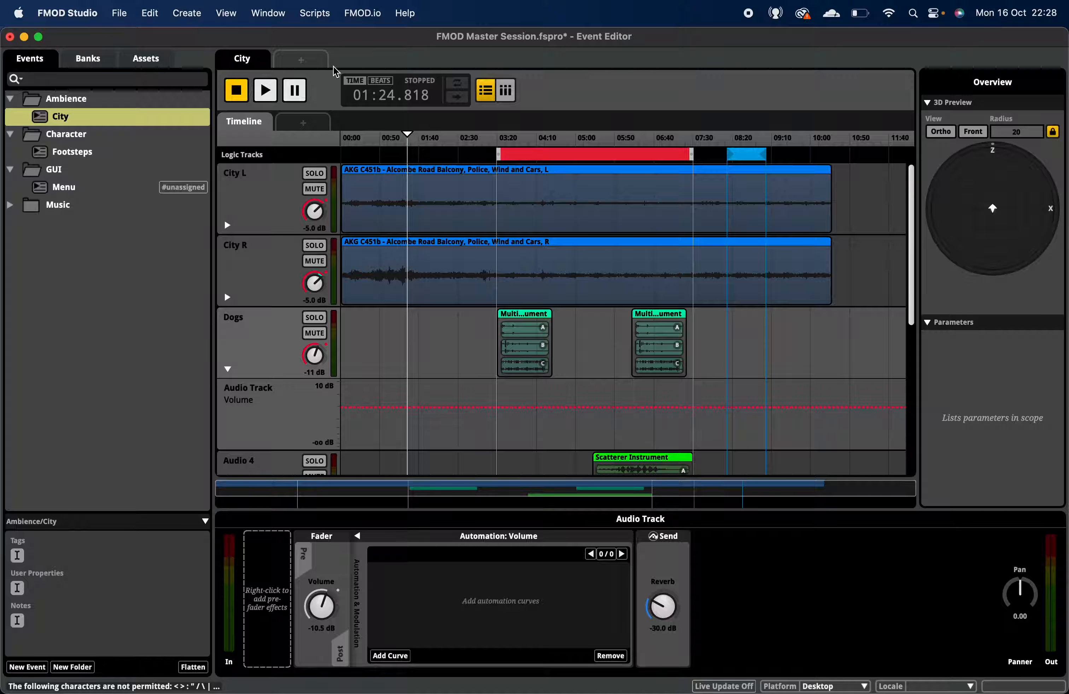
Step: Open the Audio Bin beside the timeline and look over the three Carlisle_Dog Bark files in the Ambience/Dogs folder
click(289, 13)
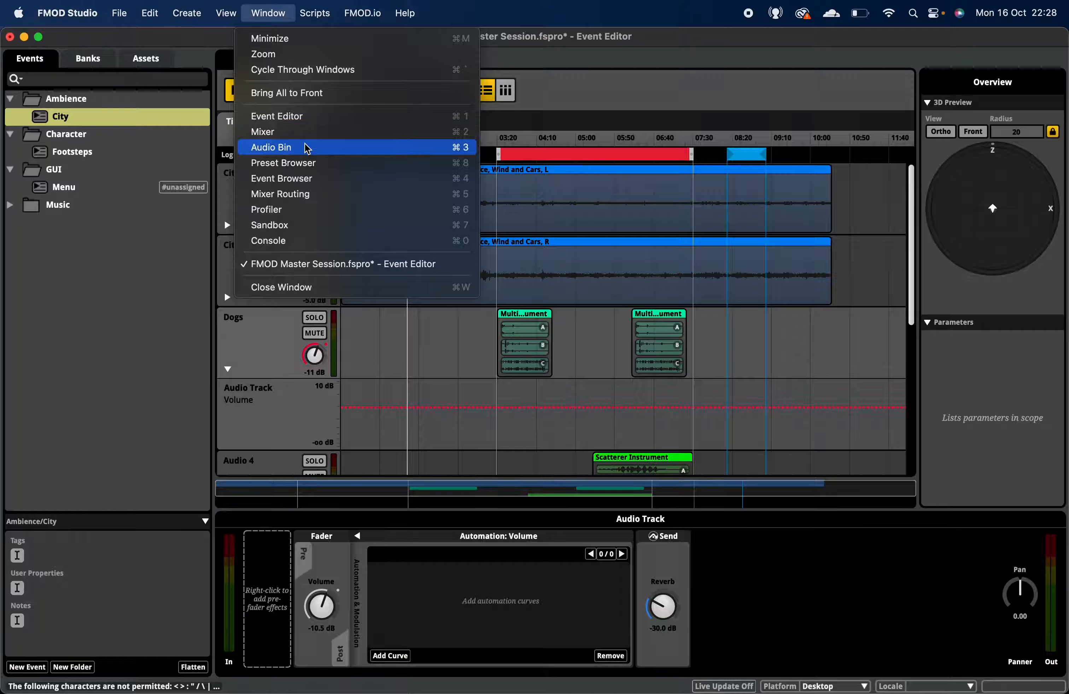
click(307, 154)
drag(557, 97, 813, 93)
click(660, 154)
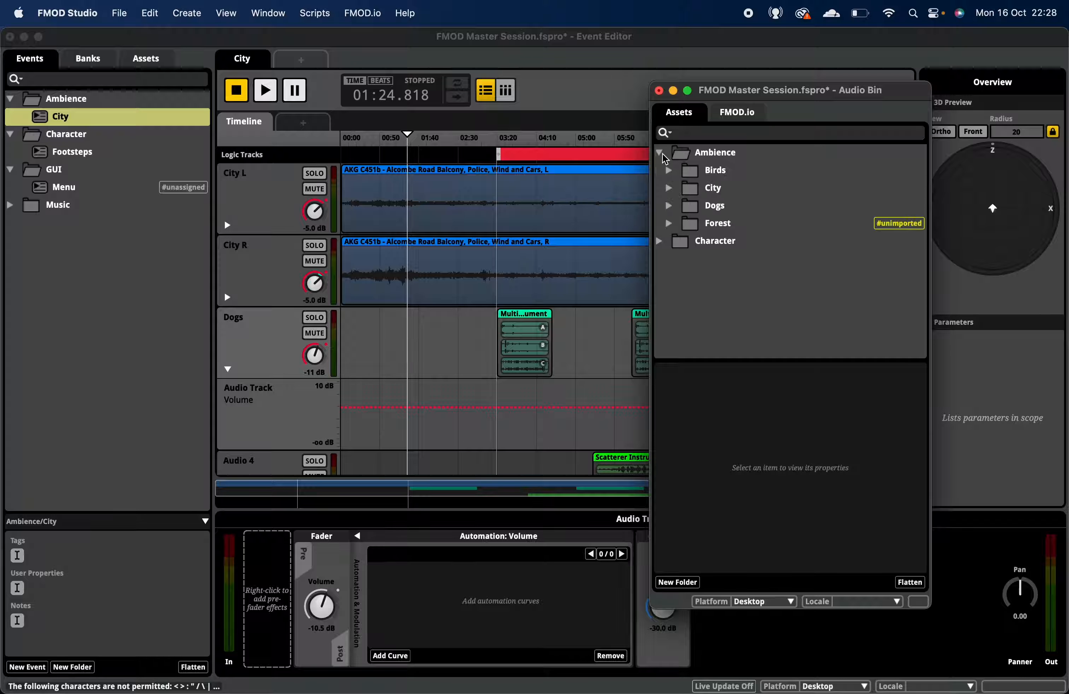
click(667, 206)
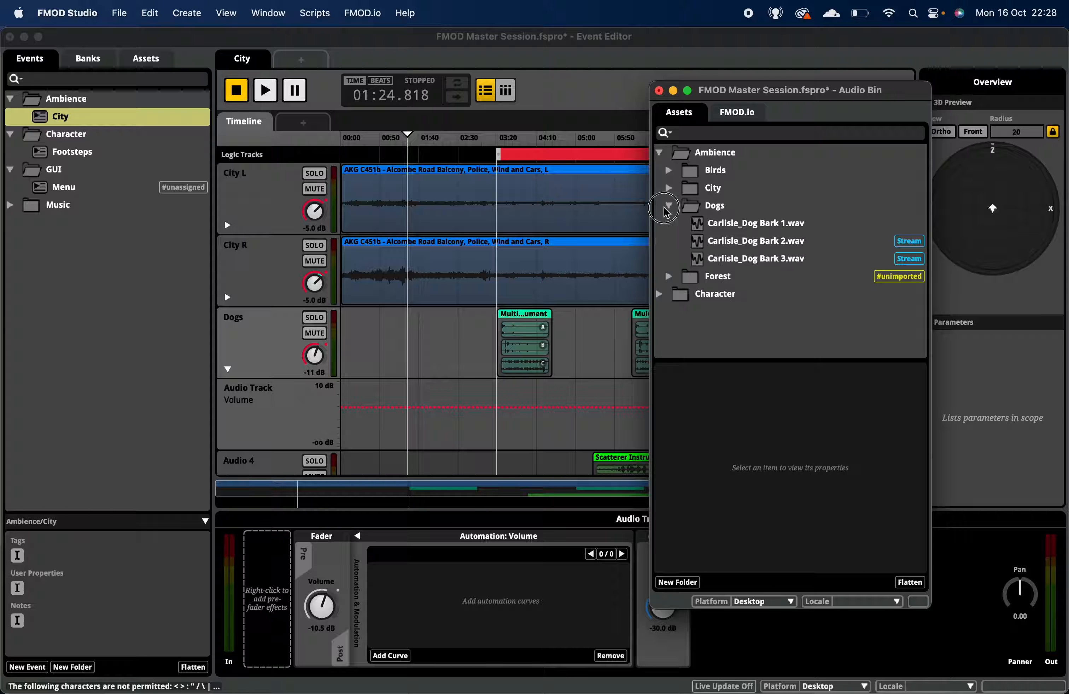
click(770, 228)
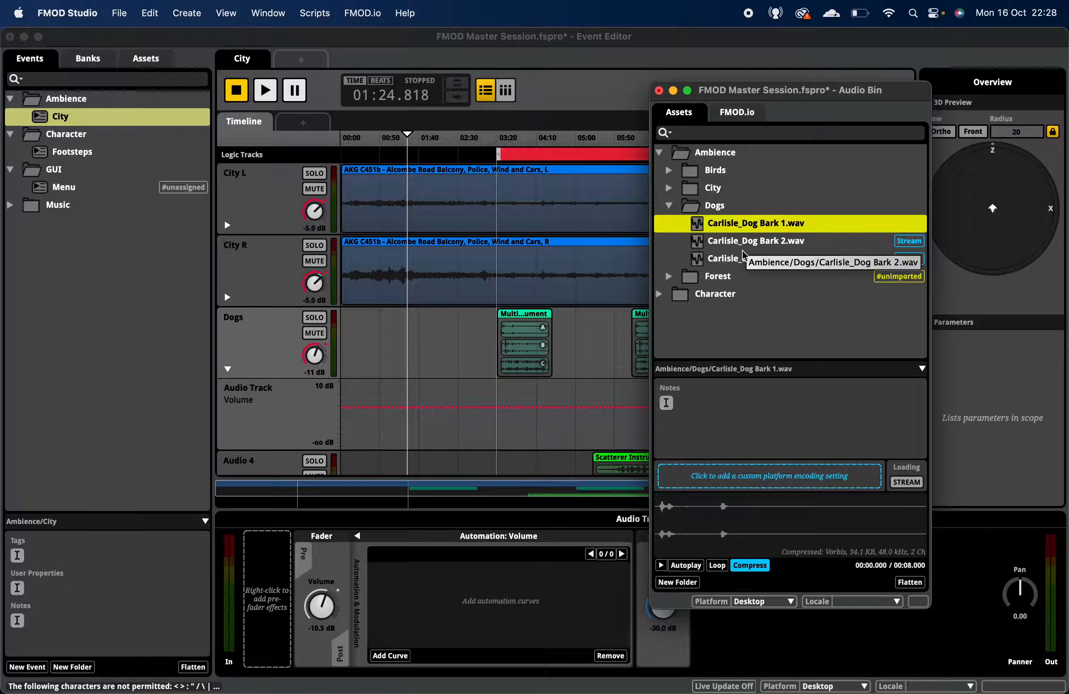
shift+click(742, 261)
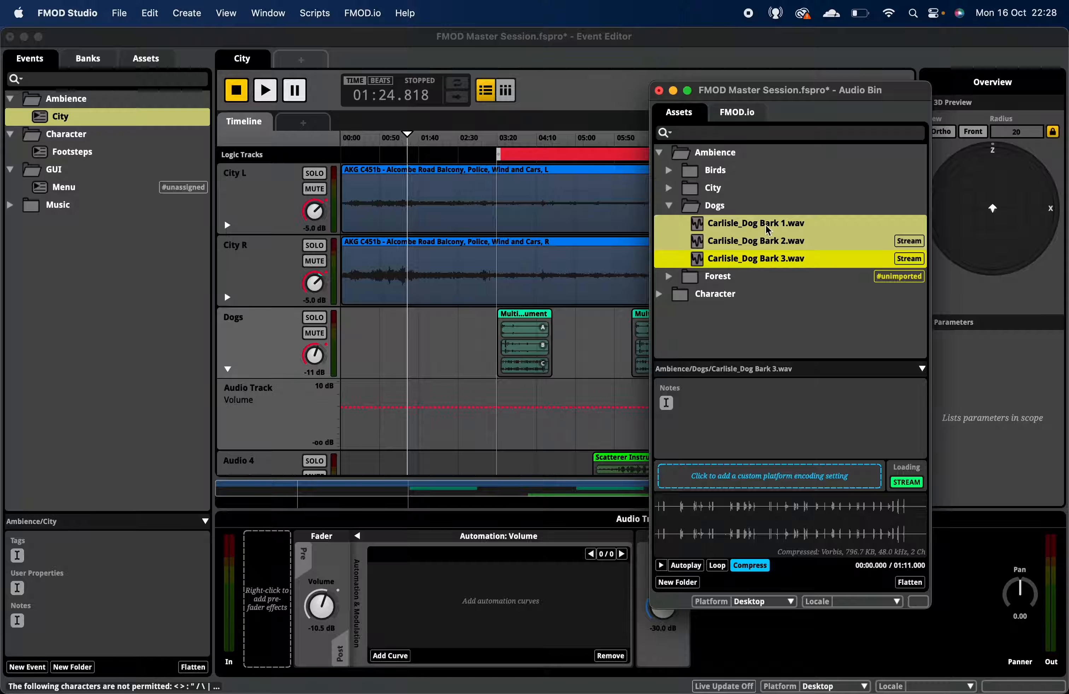
click(776, 276)
click(788, 224)
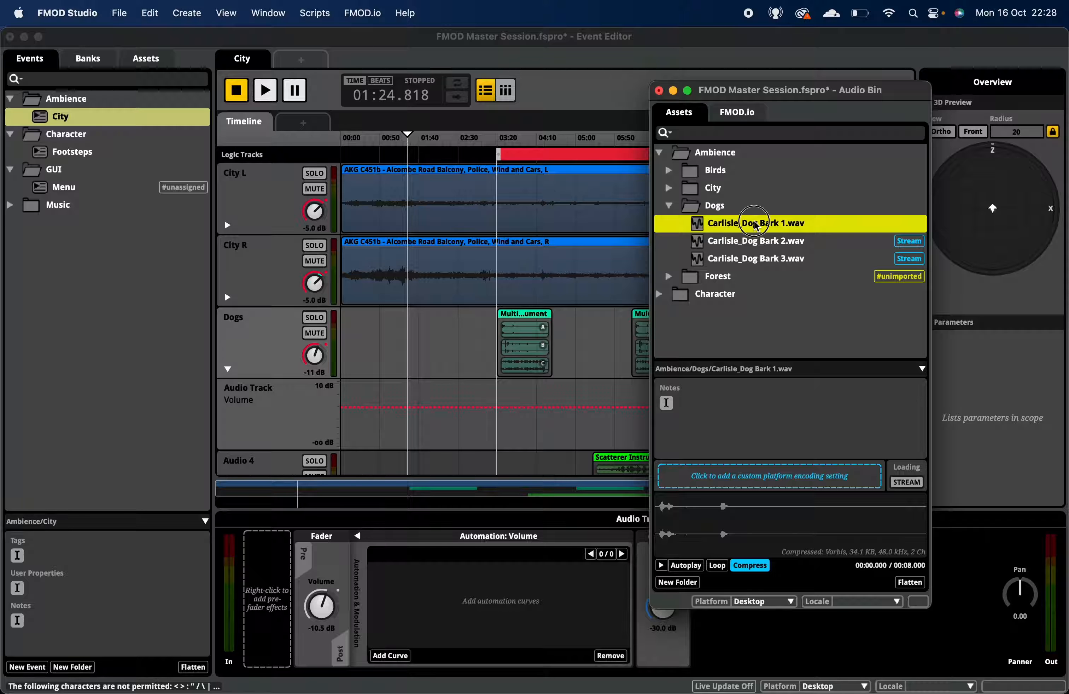
Step: Place Carlisle_Dog Bark 1.wav as a single instrument early on the Dogs track and compare it with the City L and R clips
drag(756, 225, 400, 344)
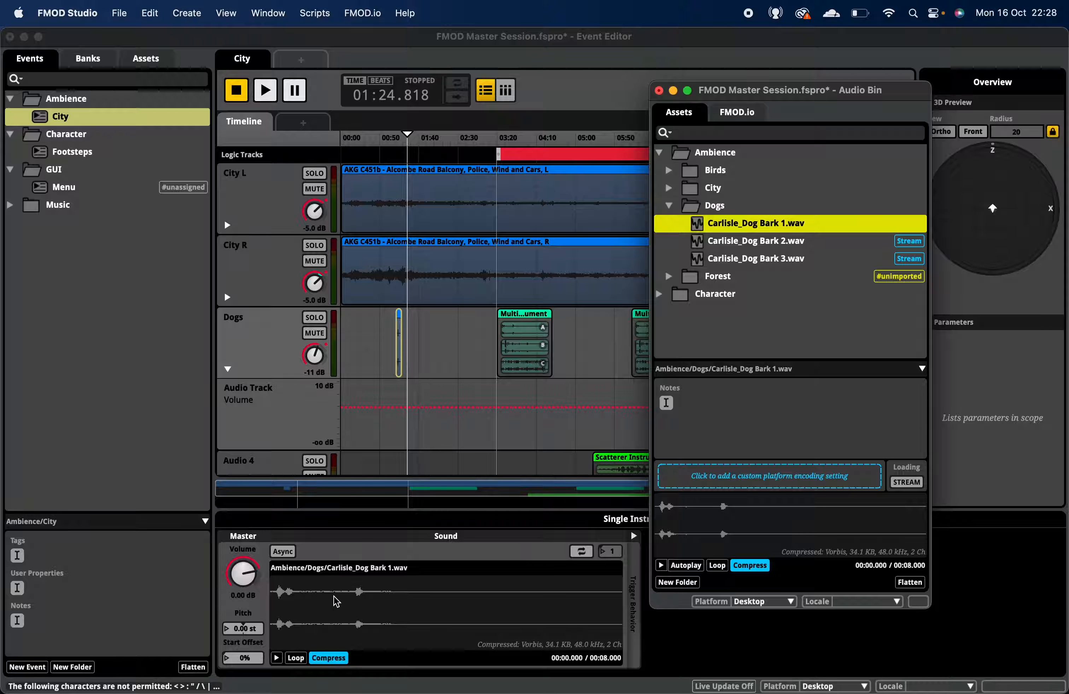
click(423, 351)
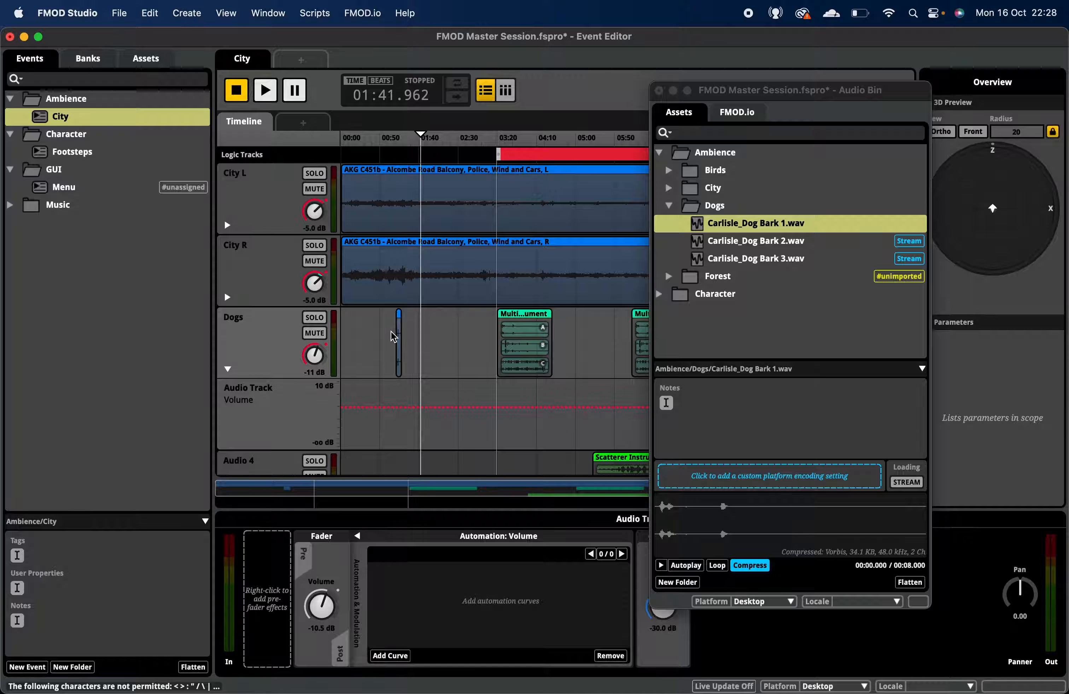
click(437, 217)
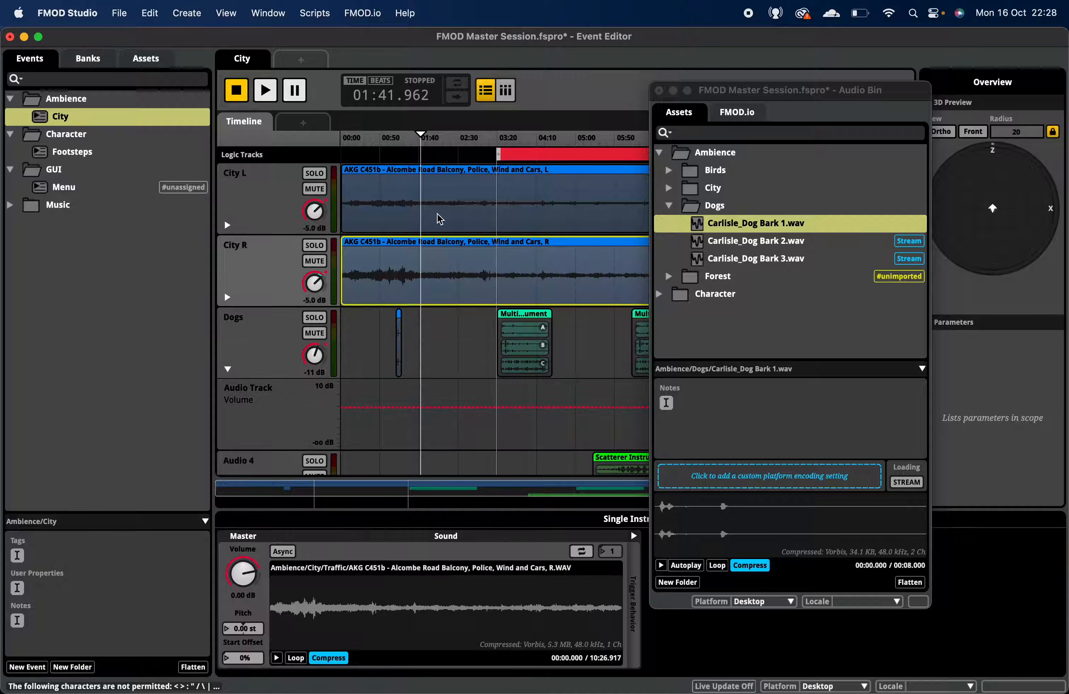
click(439, 273)
Step: Delete the Carlisle_Dog Bark 1 single instrument from the Dogs track
click(382, 349)
click(399, 347)
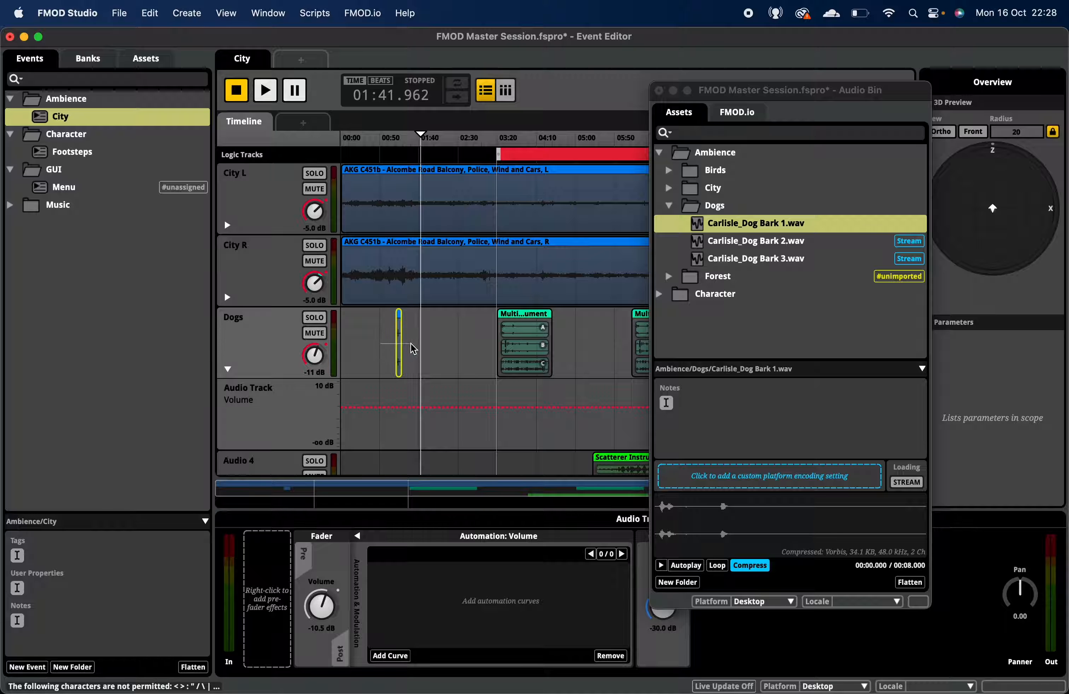
key(Delete)
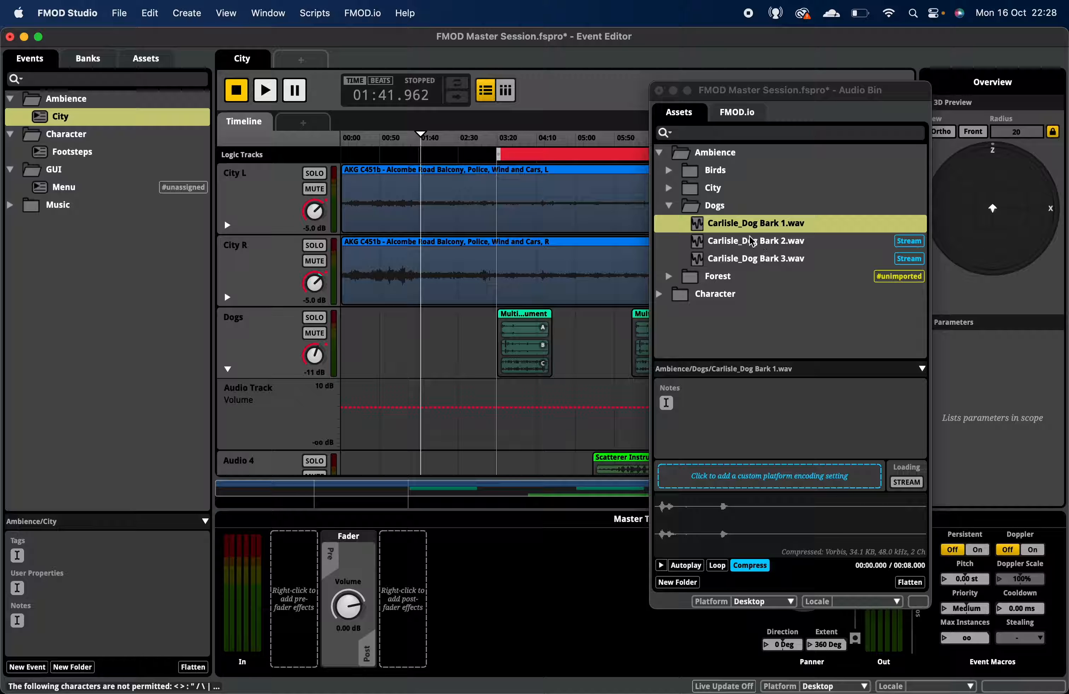
Step: Add a multi instrument ahead of the existing ones on the Dogs track and fill its playlist with Carlisle_Dog Bark 1, 2 and 3
right_click(407, 344)
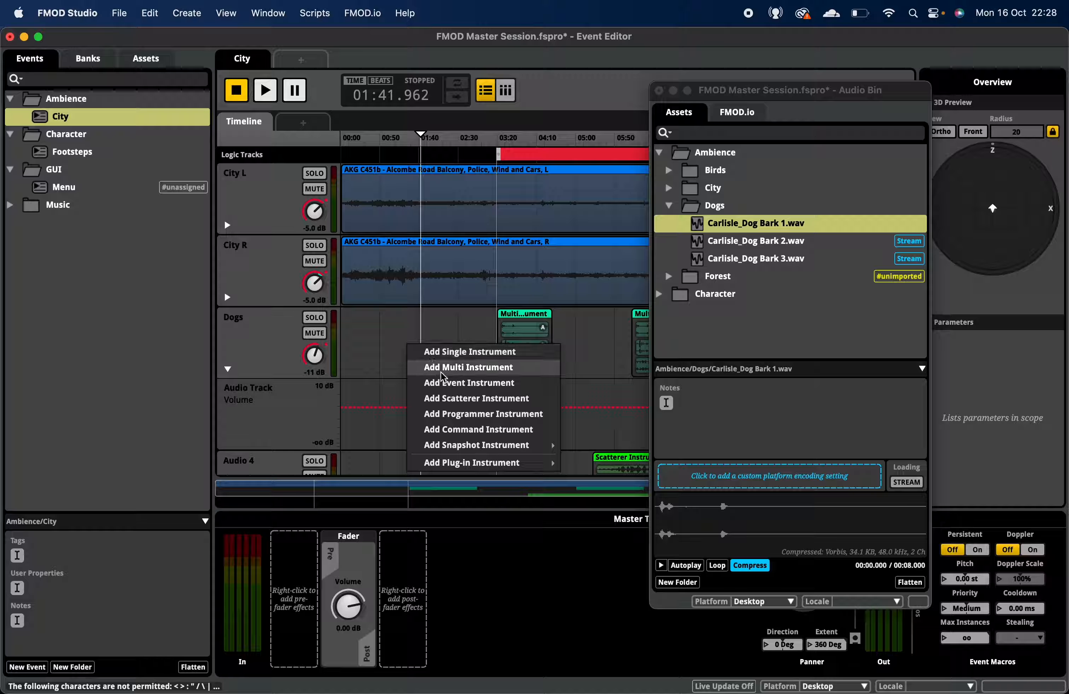
click(486, 369)
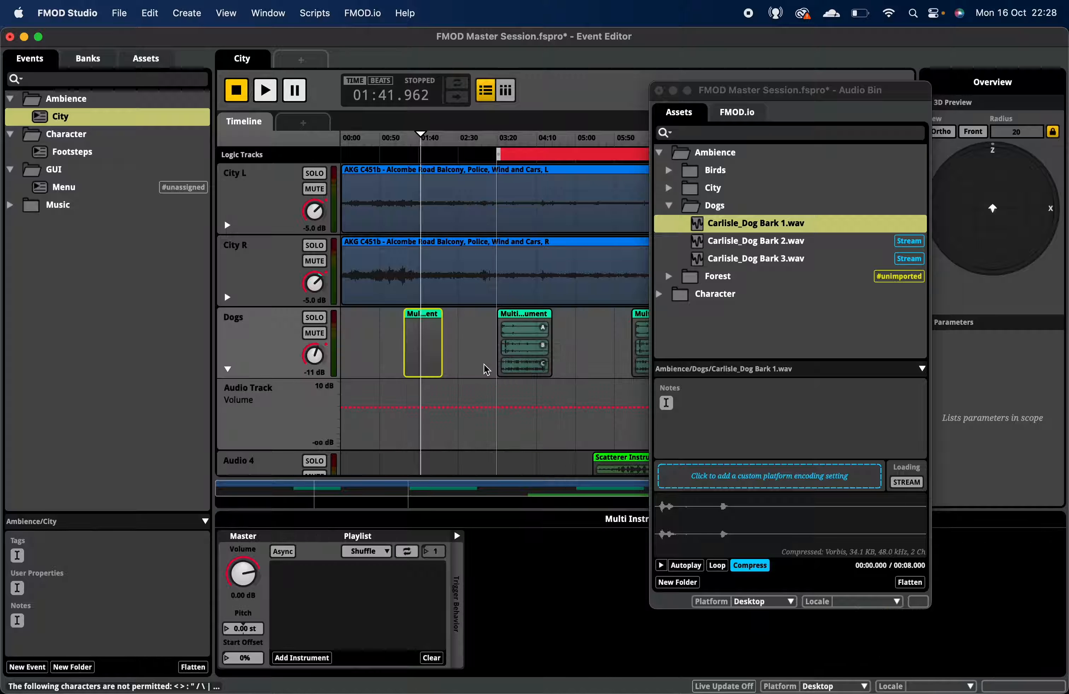
click(748, 227)
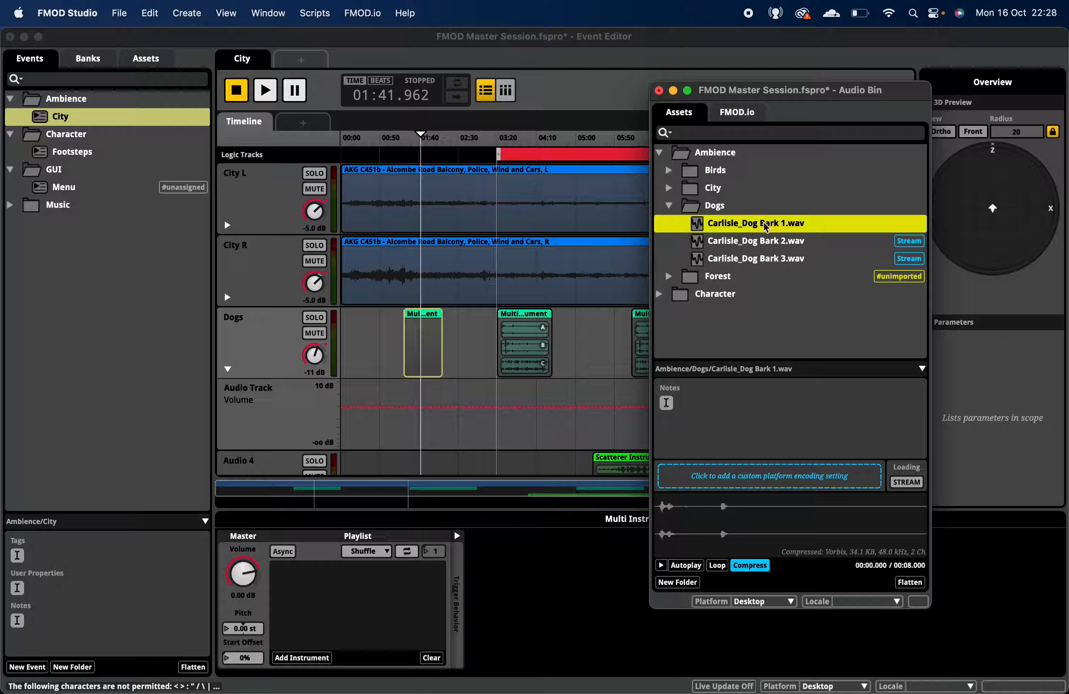
shift+click(756, 245)
shift+click(753, 264)
drag(753, 266, 329, 609)
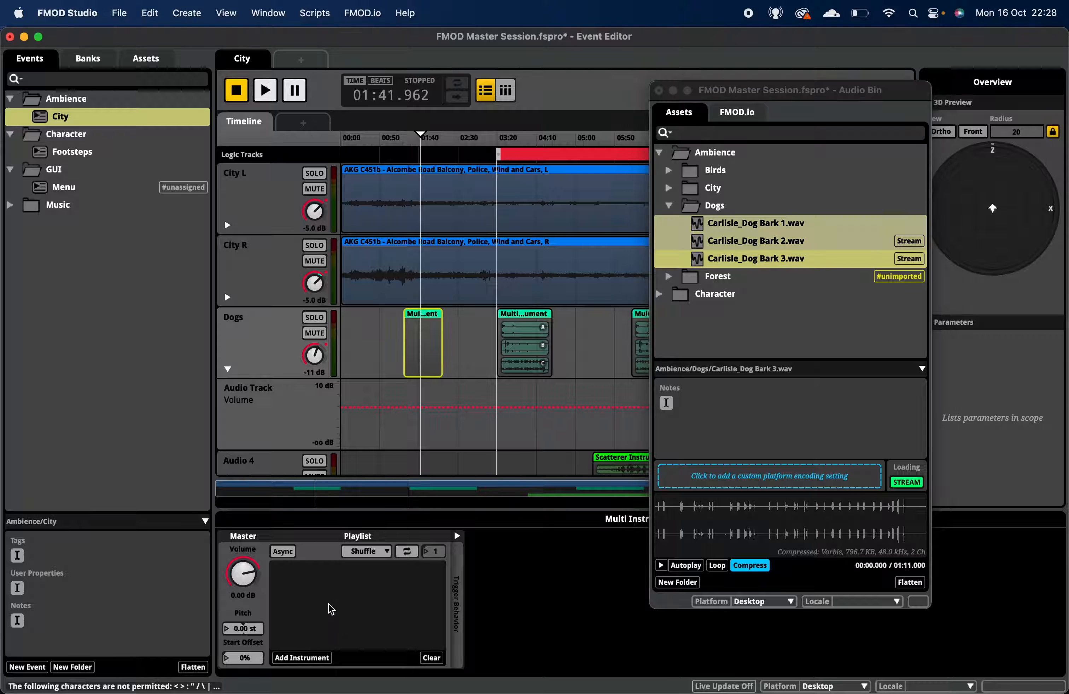
Step: Try placing all three Dog Bark files directly on the Dogs track as another multi instrument, and close the Audio Bin
drag(746, 233, 366, 341)
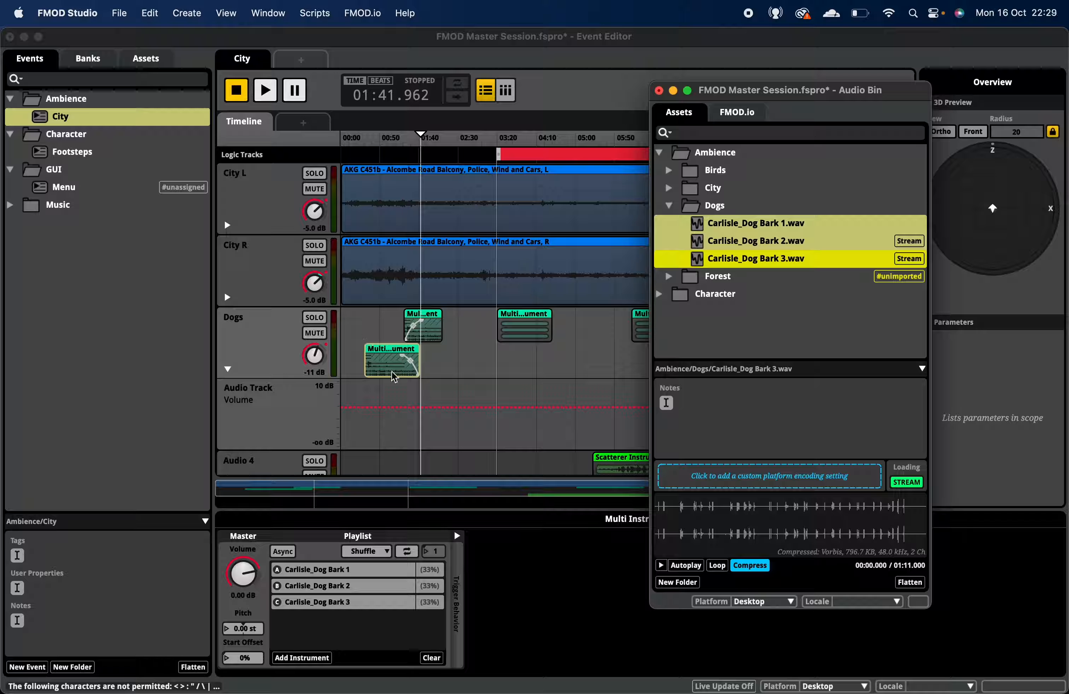
key(super+z)
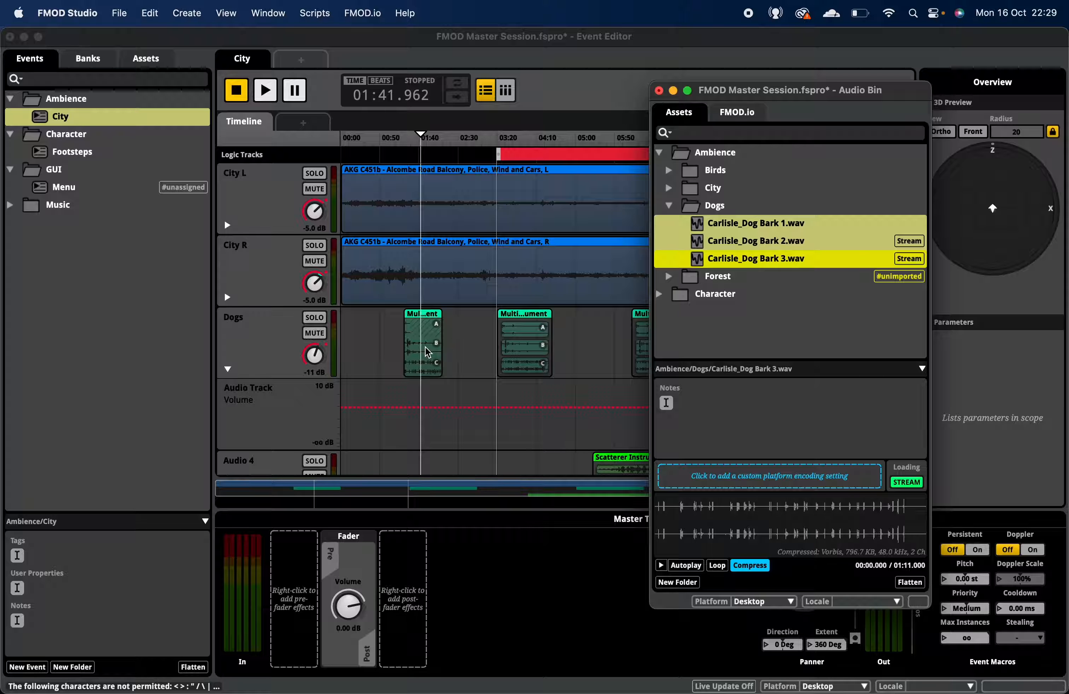
click(435, 350)
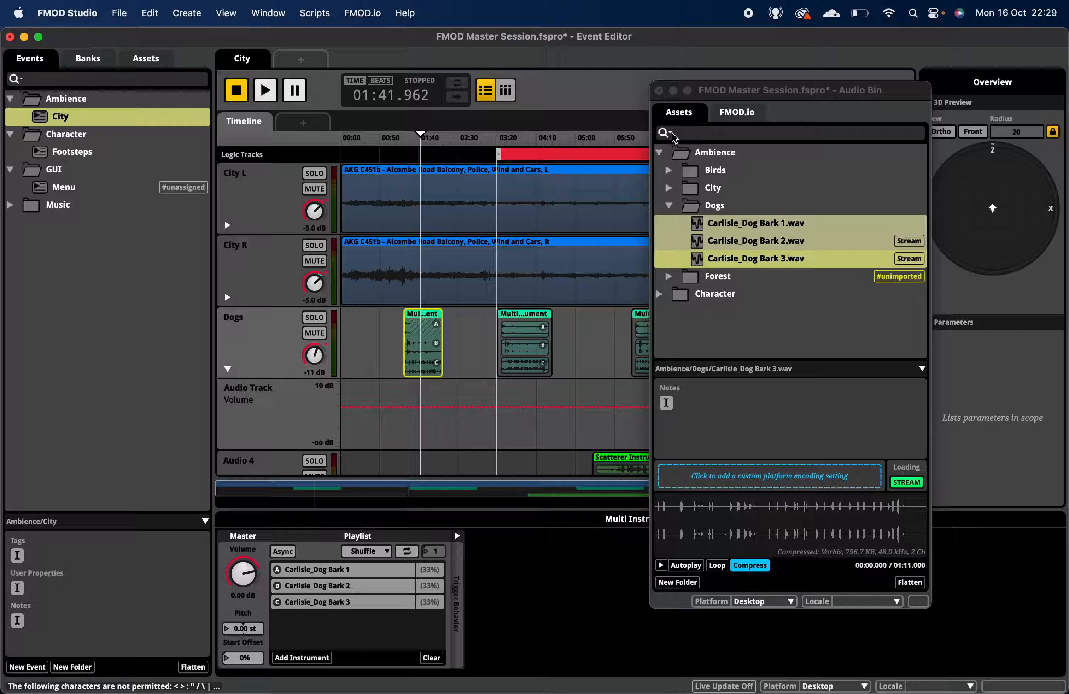
click(658, 91)
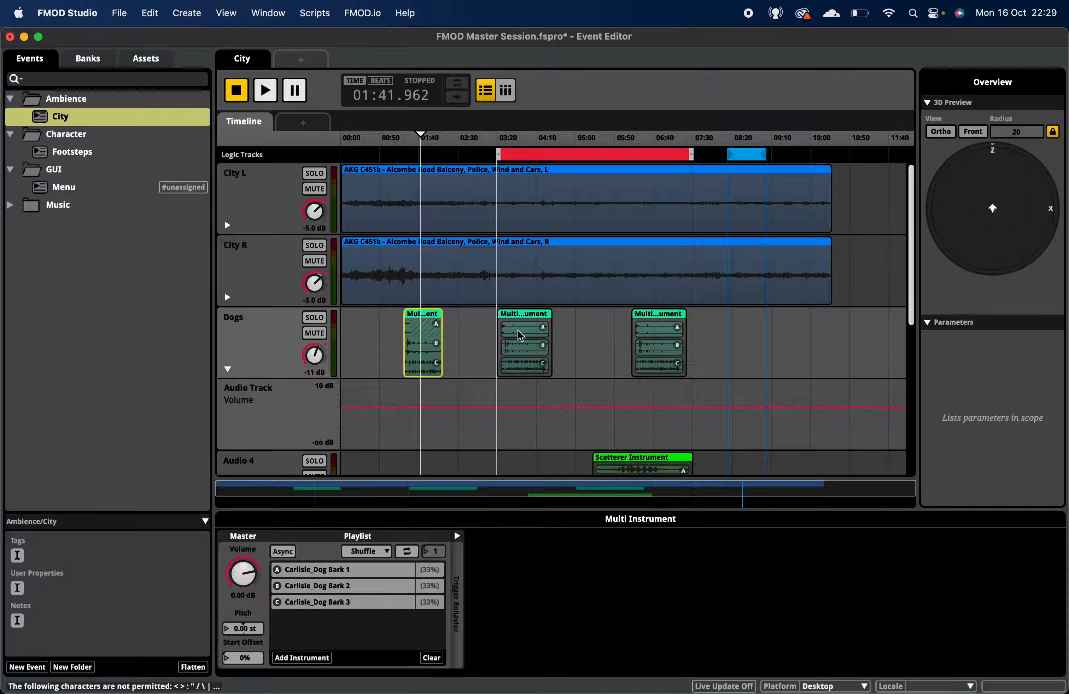
Step: Set the new multi instrument to Async like the existing dog bark instruments, and delete it from the Dogs track
click(524, 352)
click(421, 347)
click(525, 337)
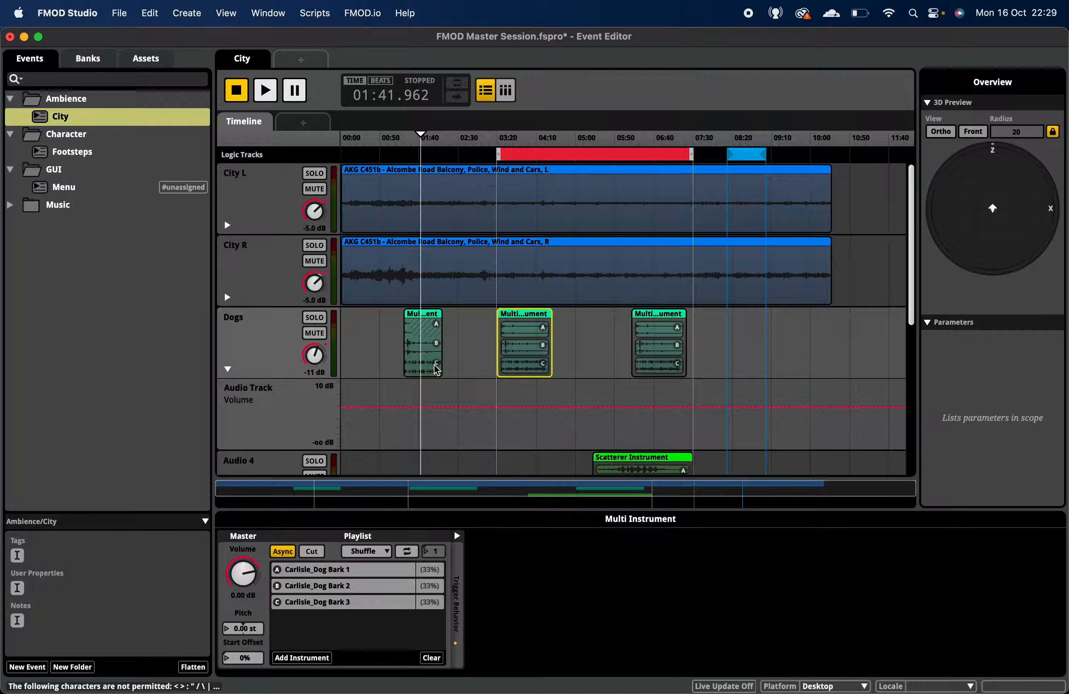
click(425, 349)
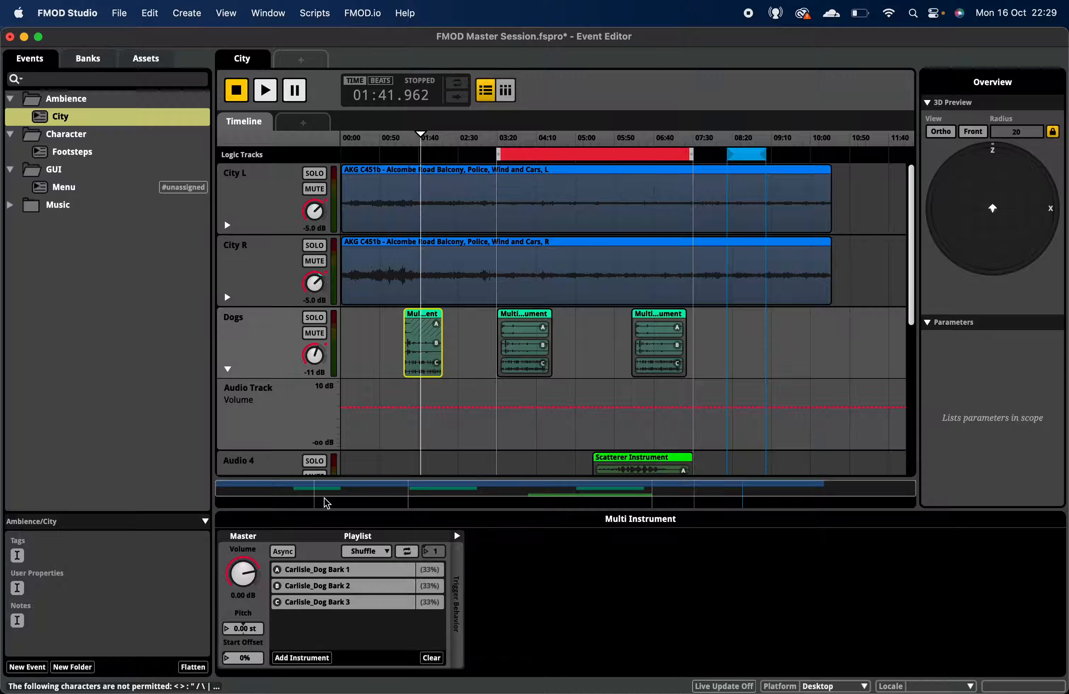
click(284, 551)
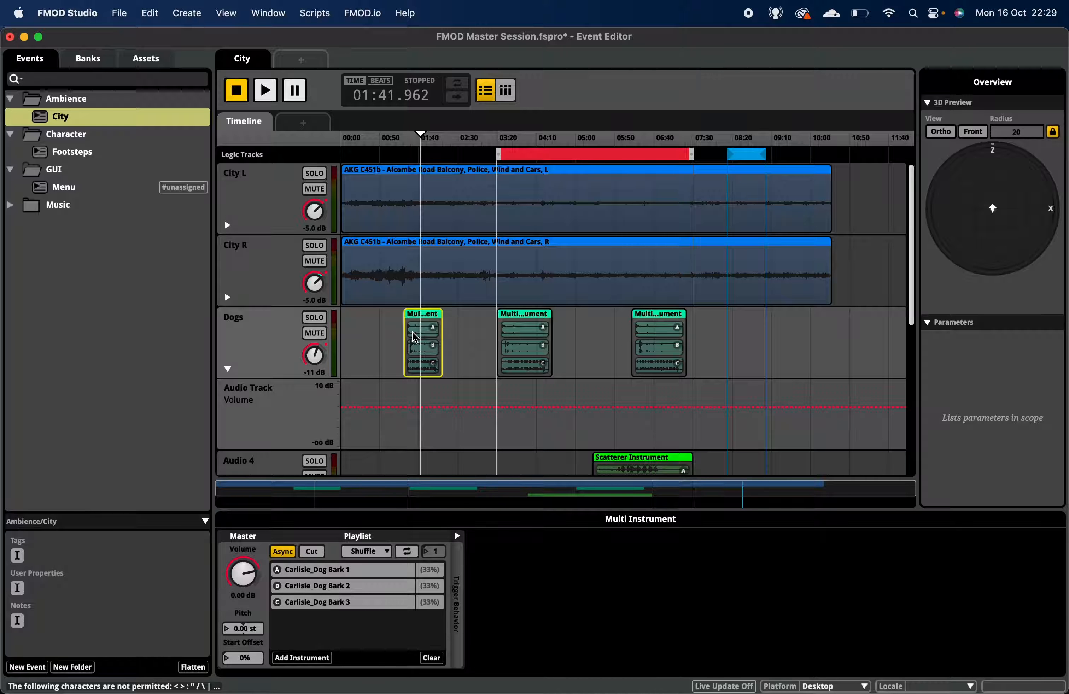
key(Delete)
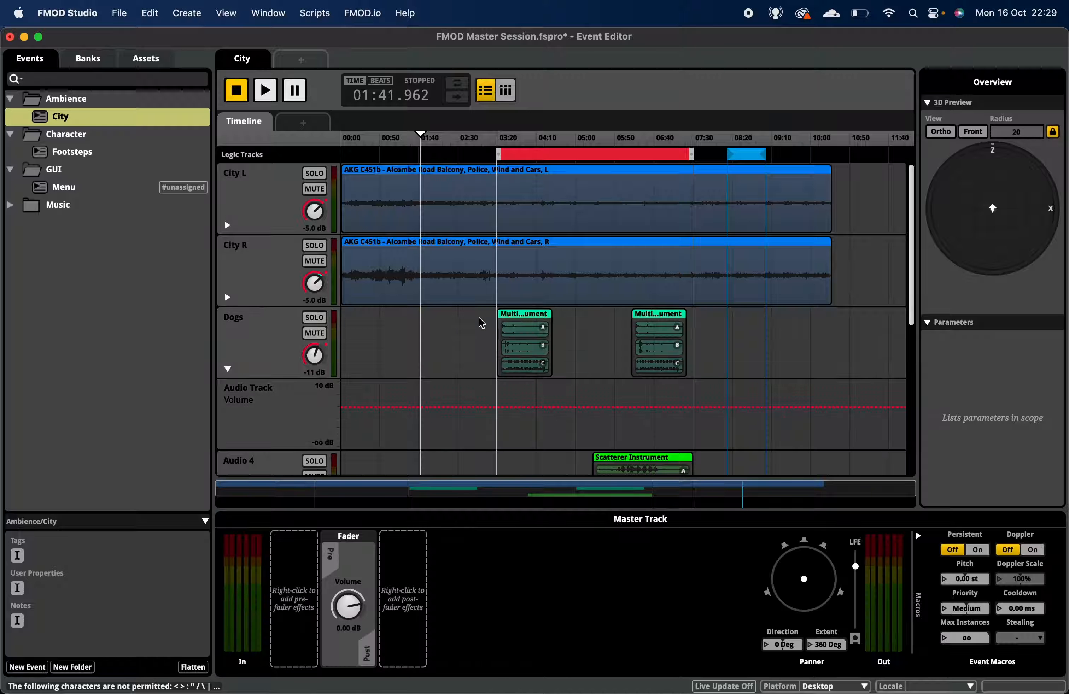
Step: Play and stop the event repeatedly to audition the shuffled barks of the first multi instrument on the Dogs track
key(space)
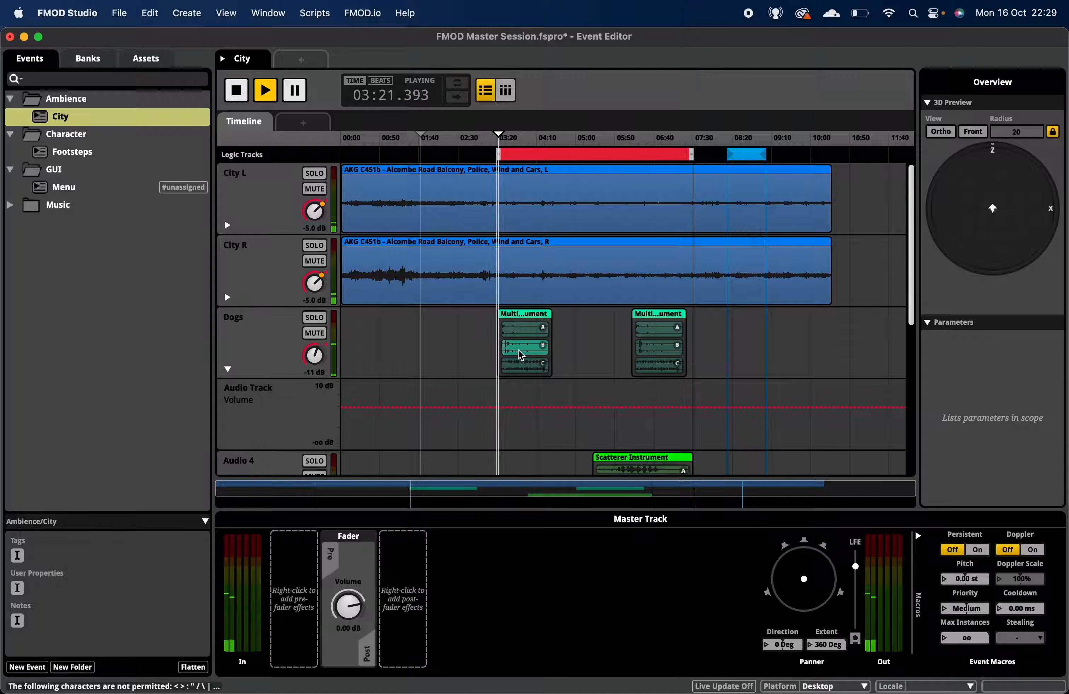
key(space)
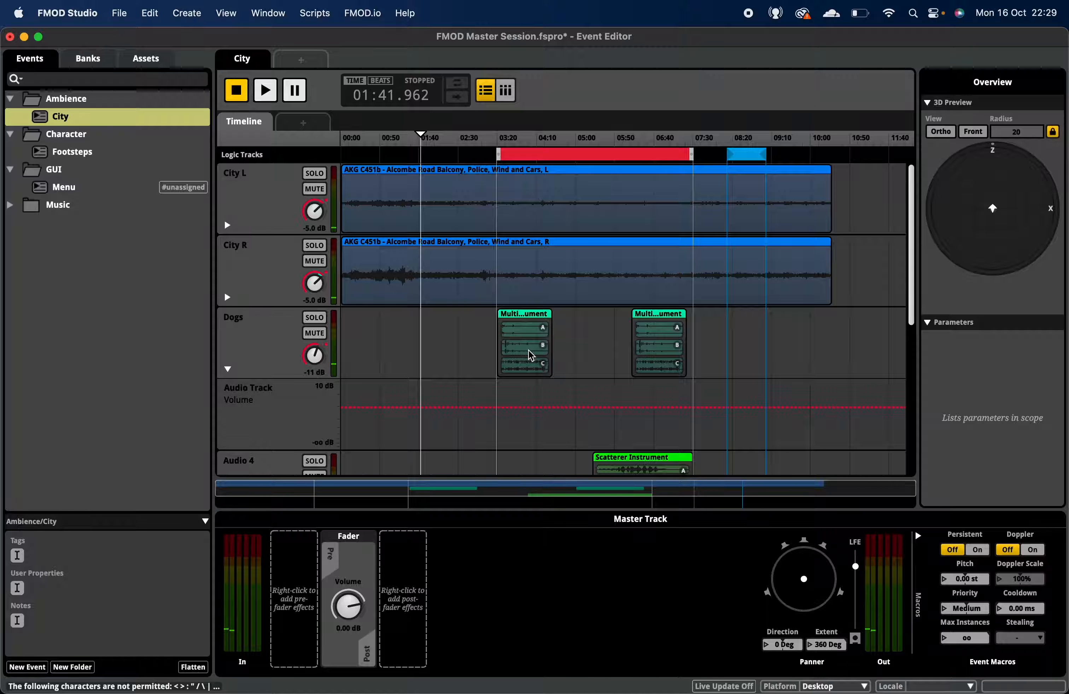
key(space)
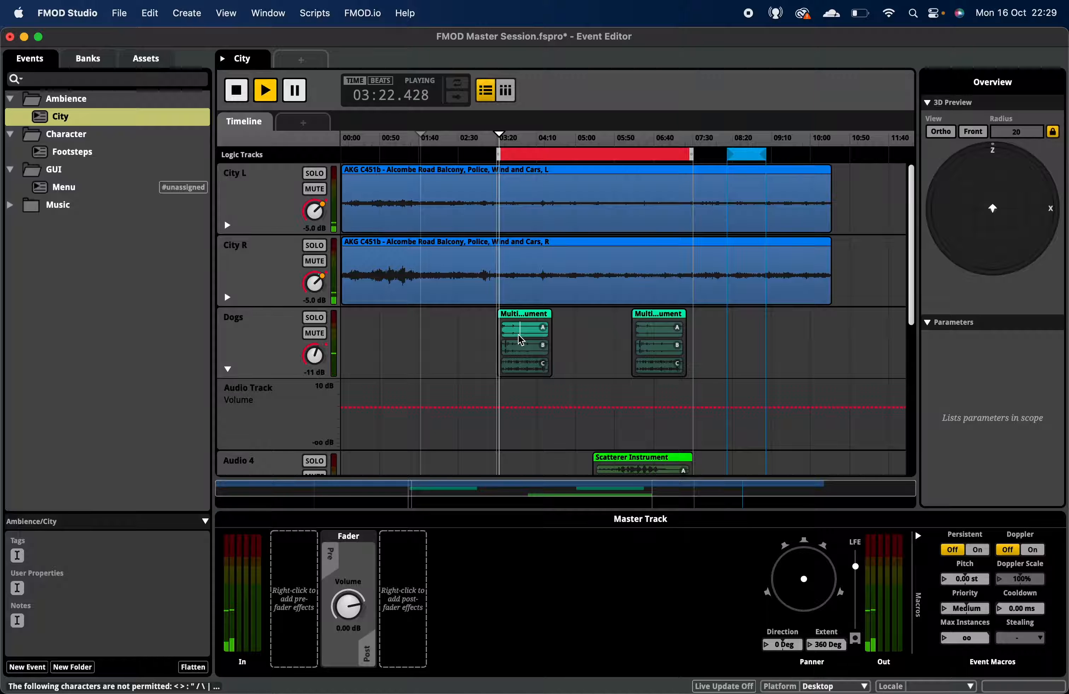
key(space)
key(space)
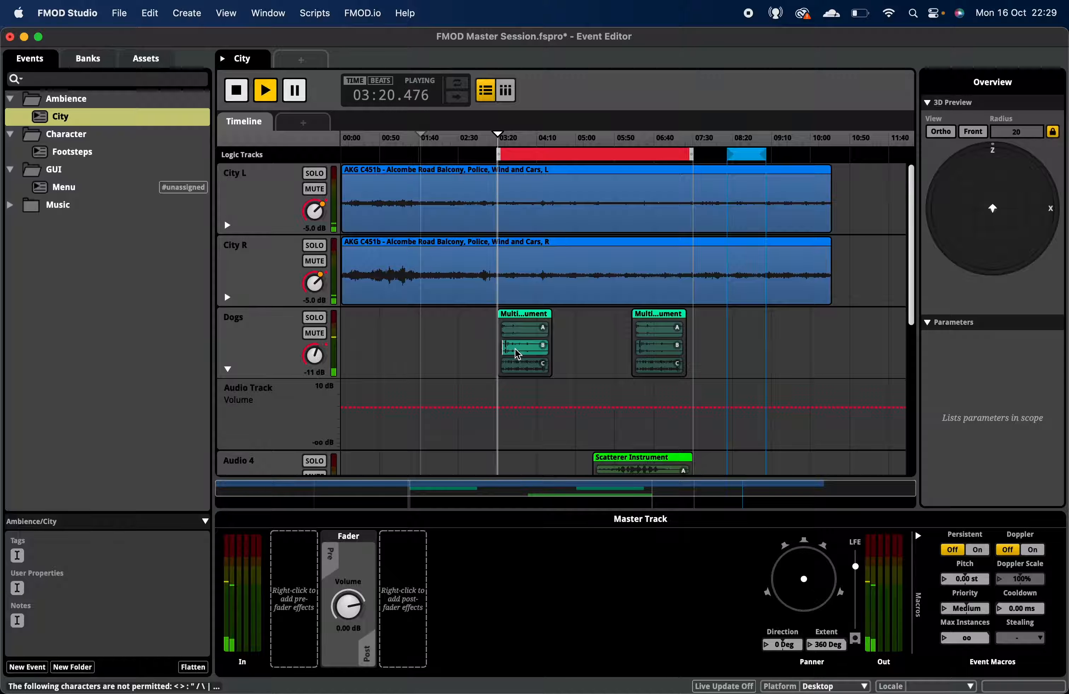
key(space)
key(space)
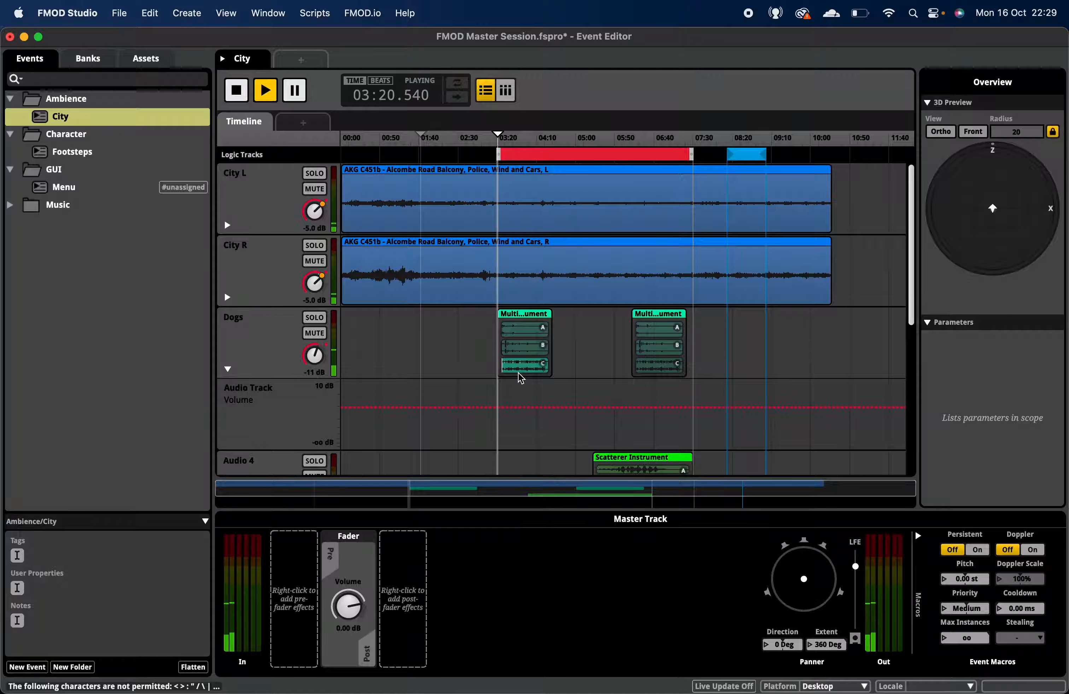
Step: Stop playback and set the play percentage of Carlisle_Dog Bark 1 to 50% in the first multi instrument on the Dogs track
key(space)
click(524, 366)
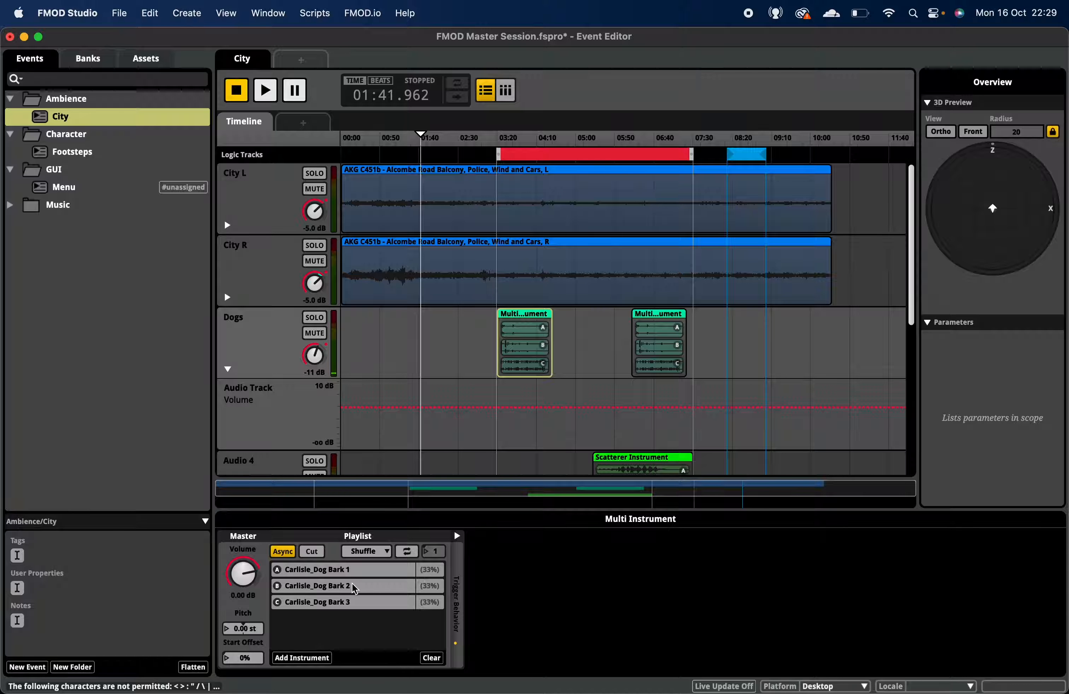
click(428, 571)
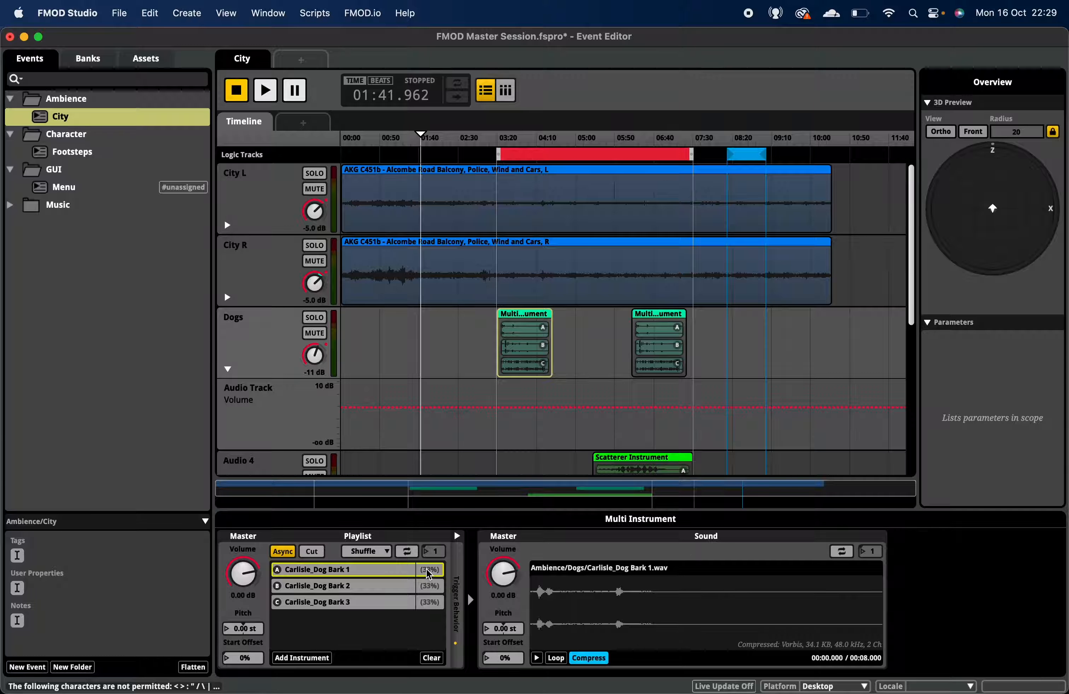
right_click(428, 573)
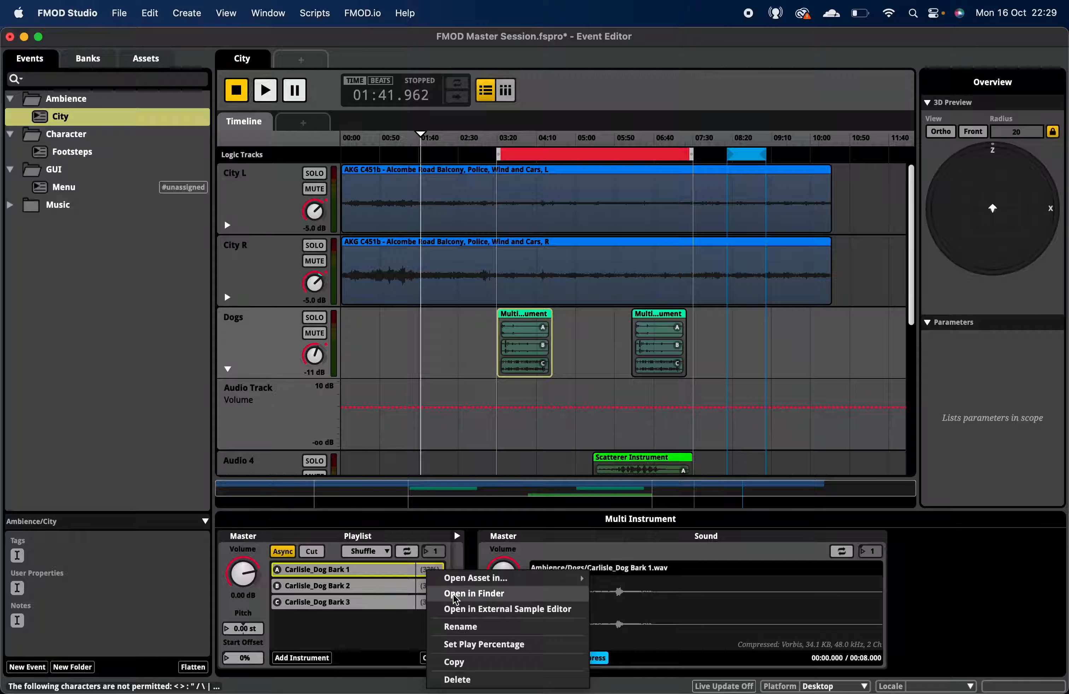
click(482, 645)
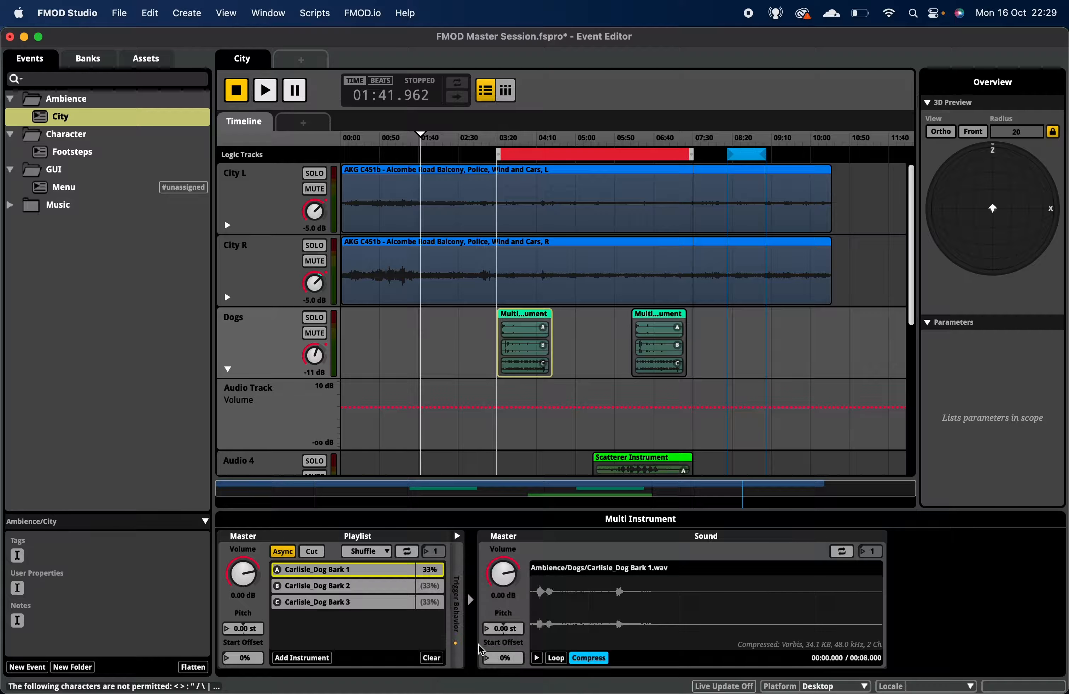
click(426, 570)
text(50)
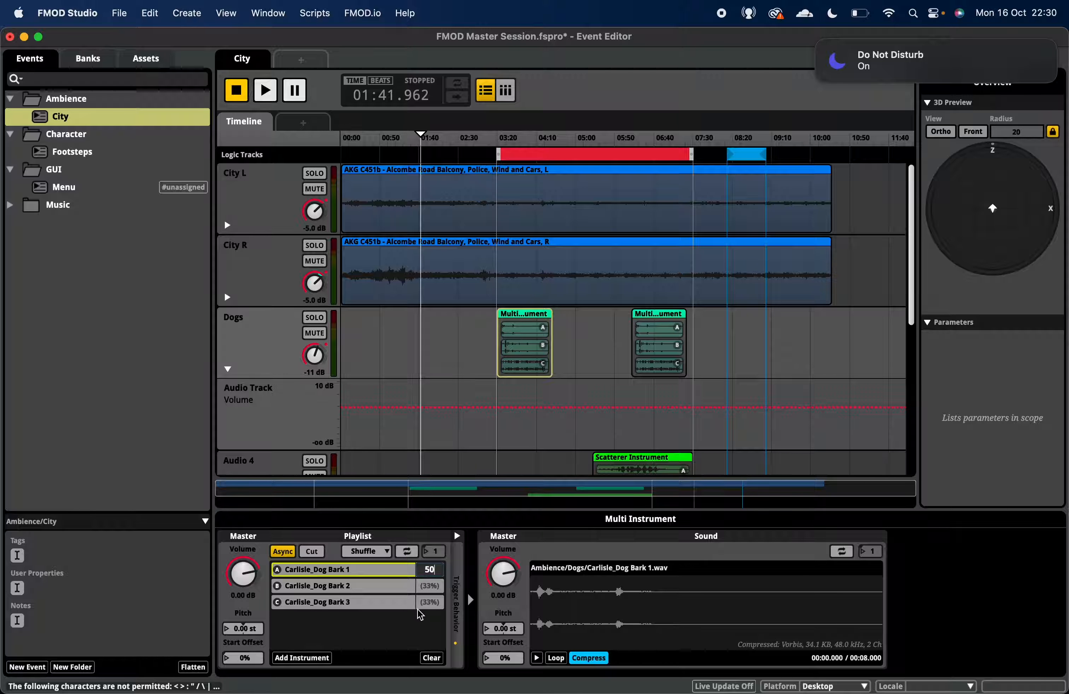
click(416, 621)
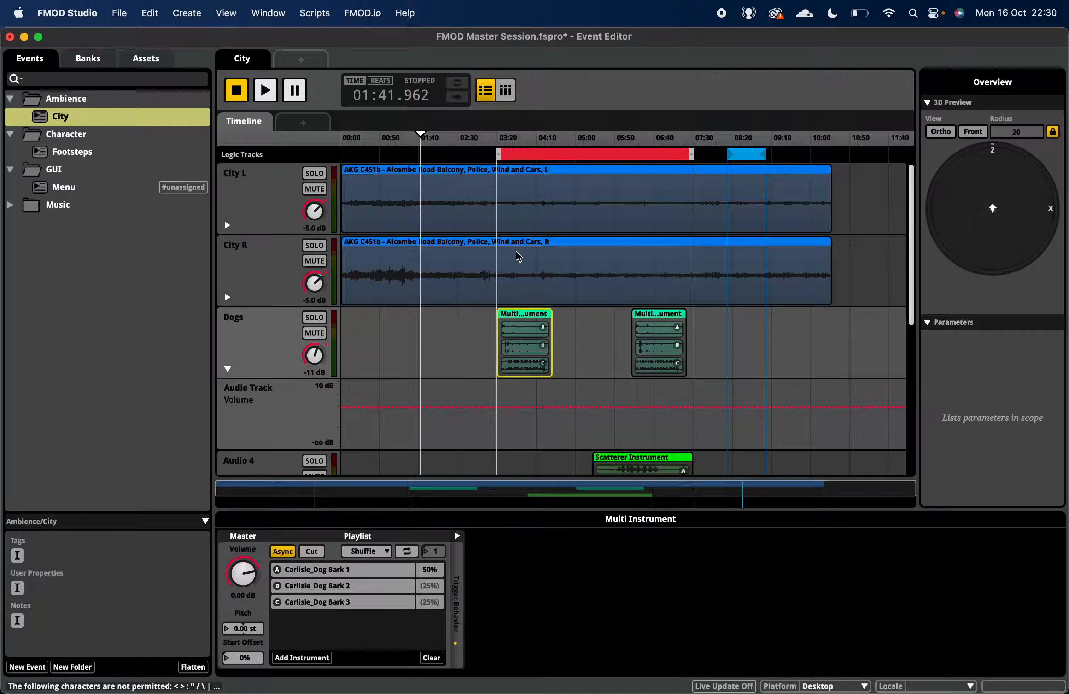
Step: Play and stop the event repeatedly to audition the weighted bark playlist of the first Dogs multi instrument
key(space)
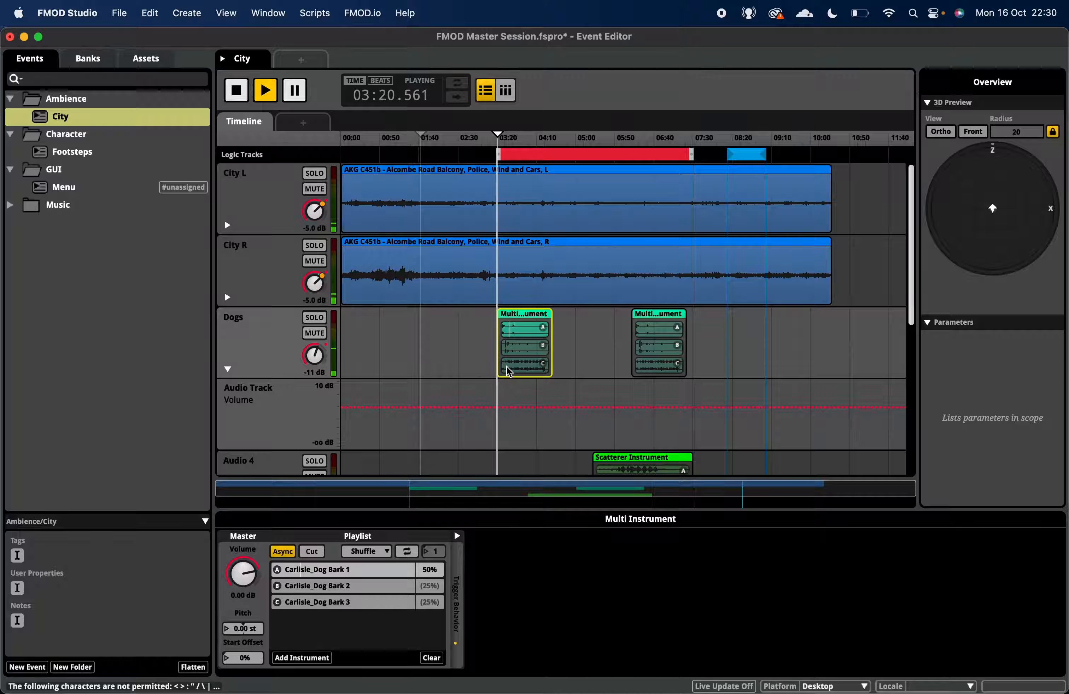
key(space)
key(space)
key(space)
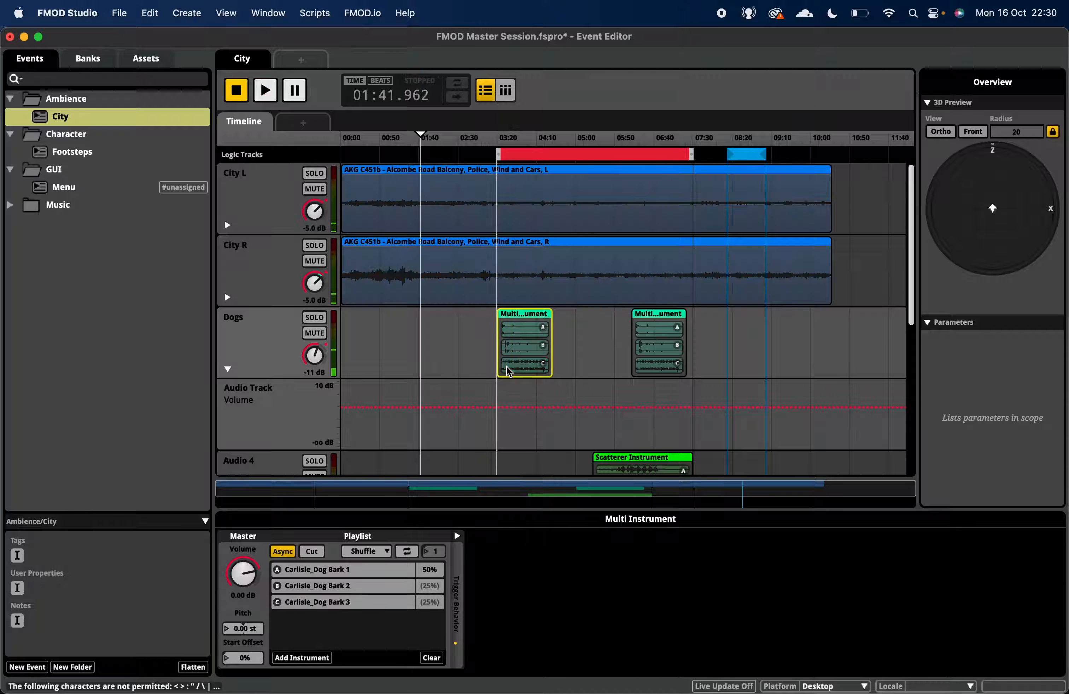
key(space)
key(space)
key(space)
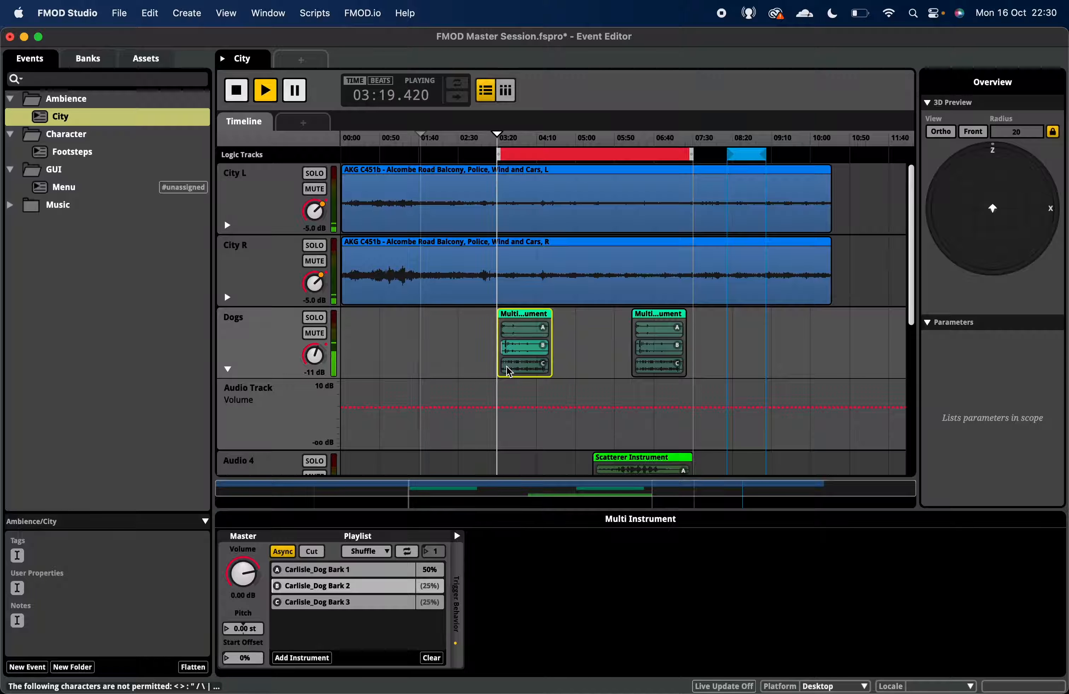
key(space)
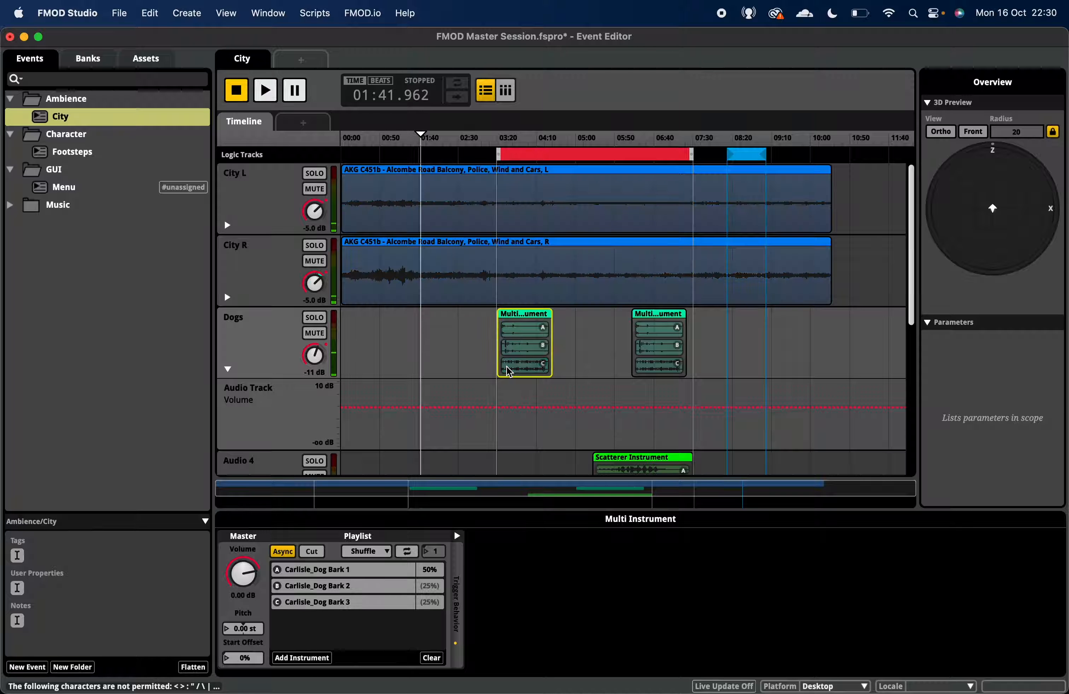
key(space)
Step: Set the trigger probability chance of the first multi instrument on the Dogs track to 30%
click(639, 333)
click(512, 329)
click(456, 635)
click(458, 537)
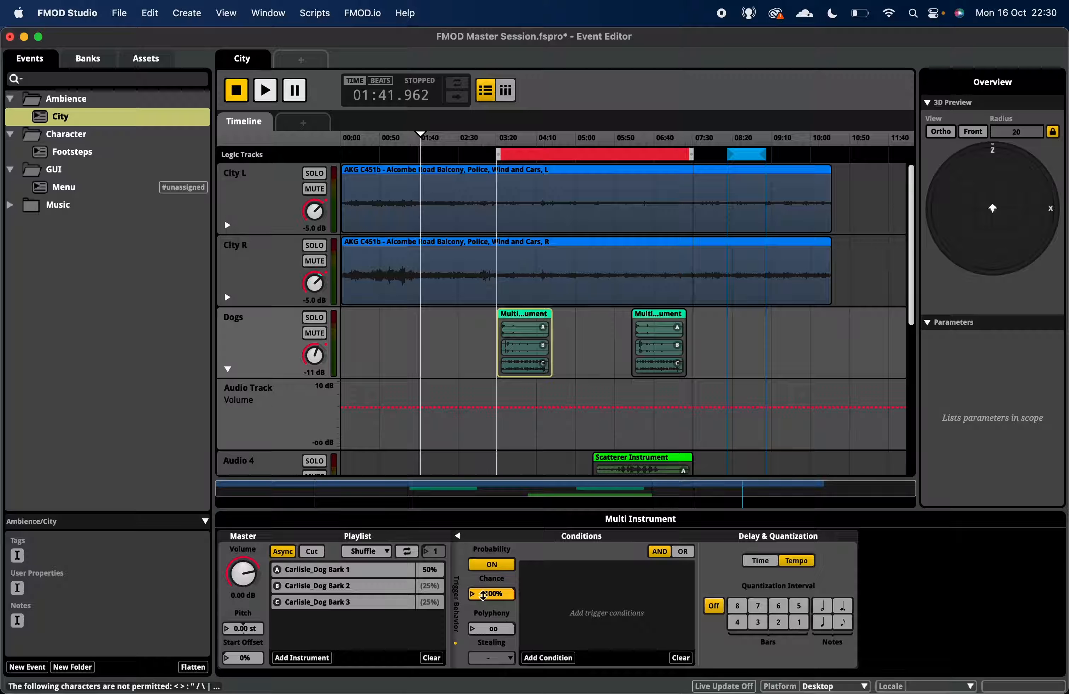
click(459, 536)
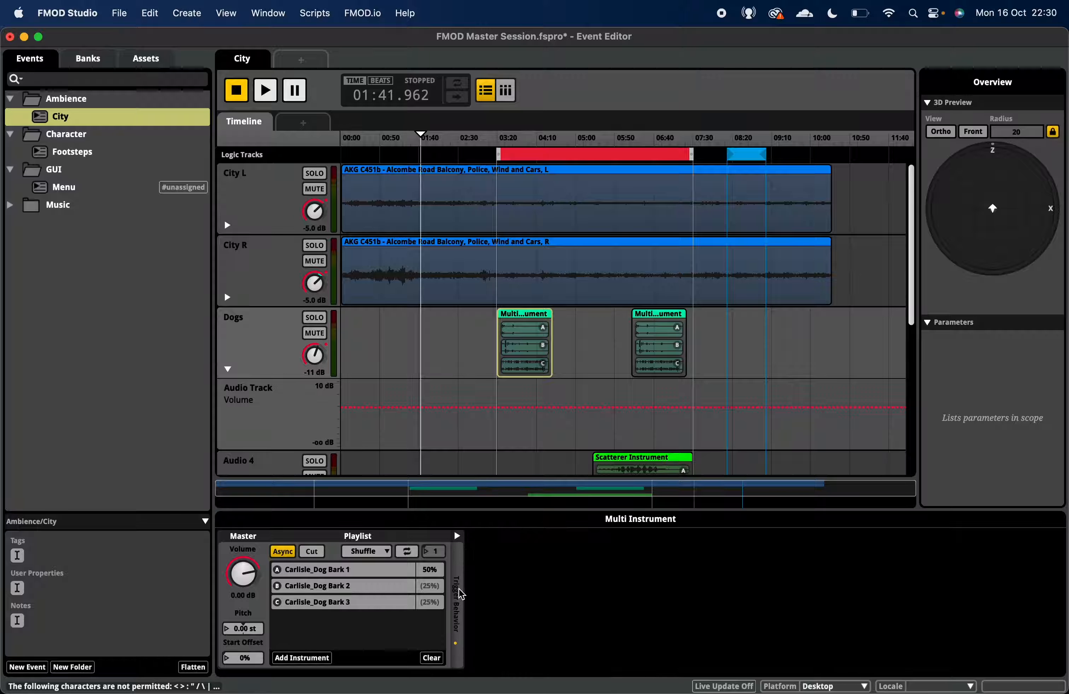
click(457, 537)
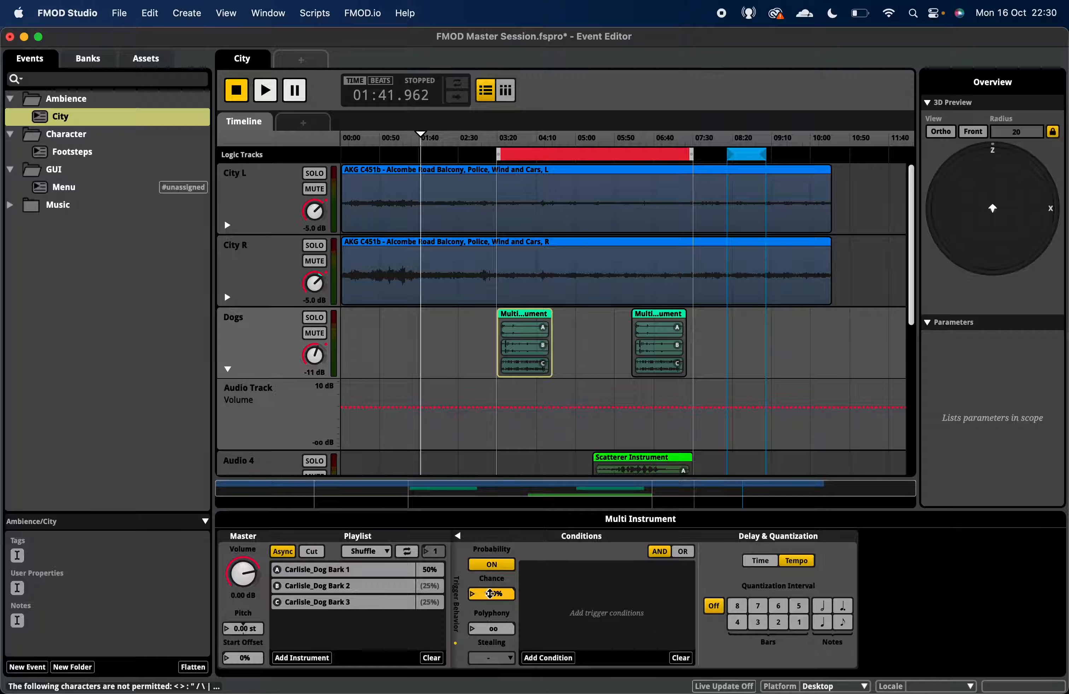
drag(490, 593, 481, 692)
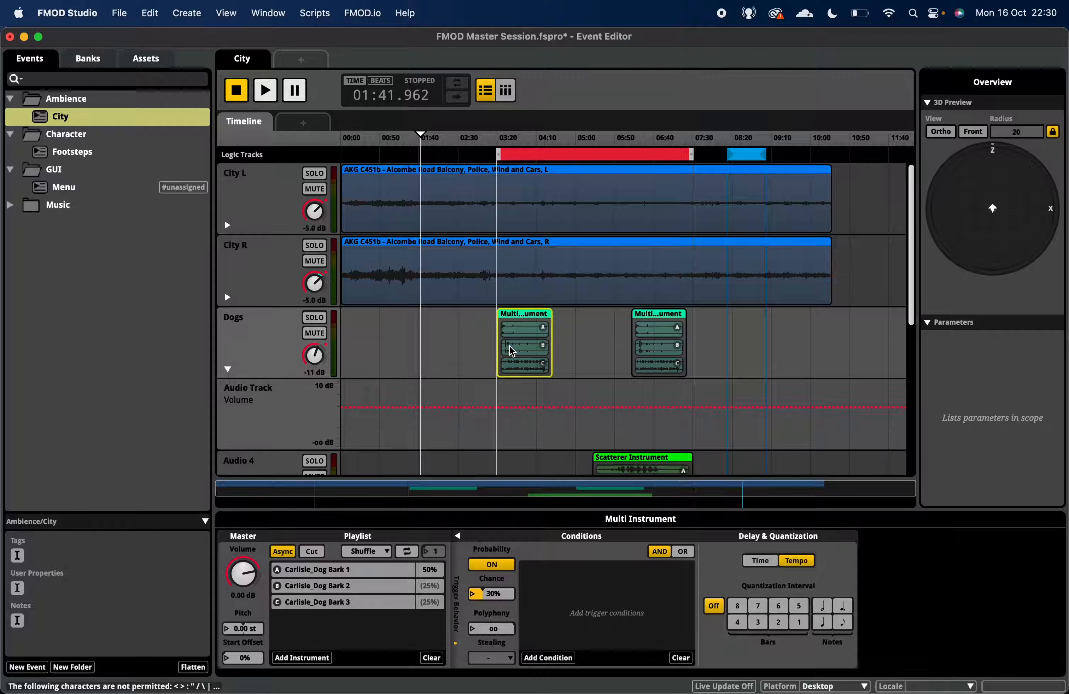
Step: Play and stop the event repeatedly to check how often the first Dogs multi instrument triggers at its reduced chance
key(space)
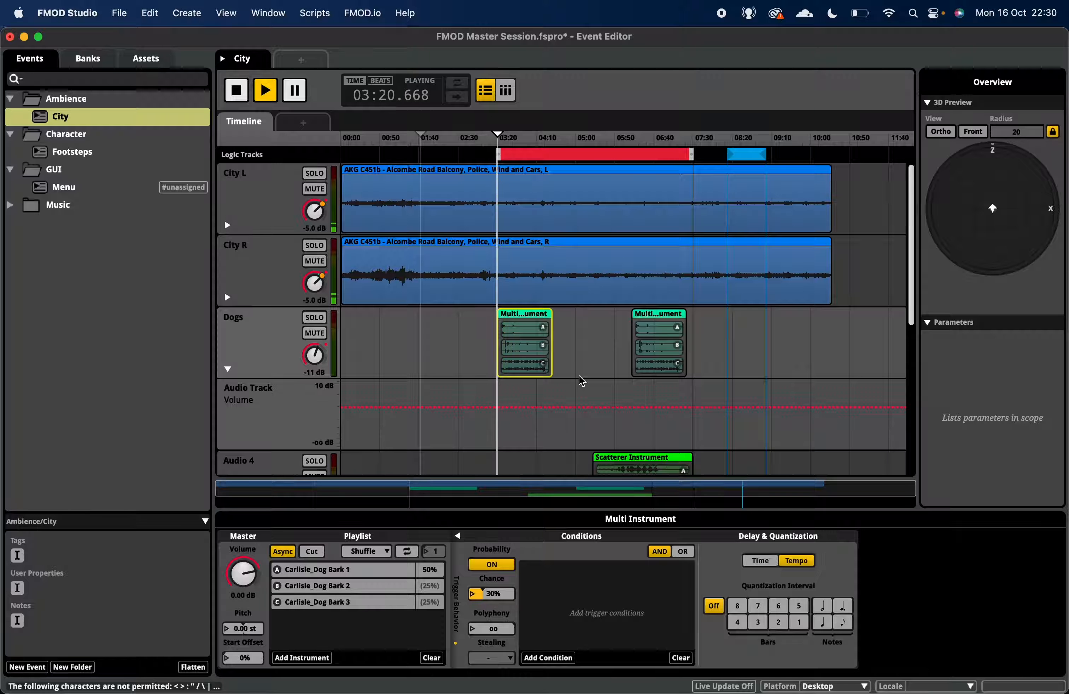
key(space)
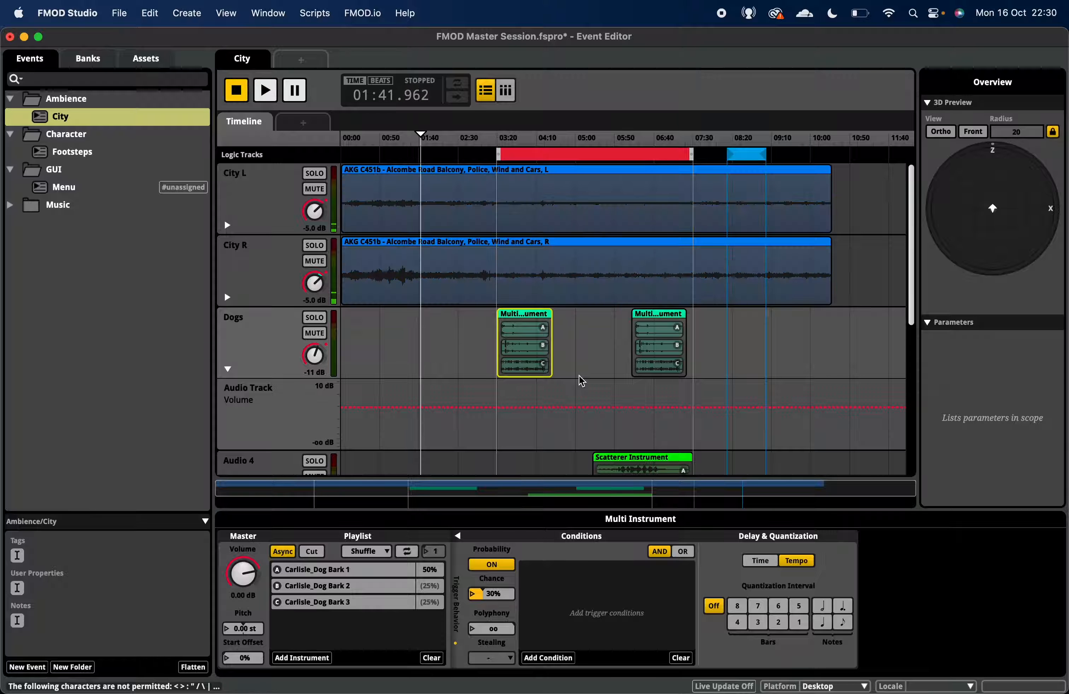
key(space)
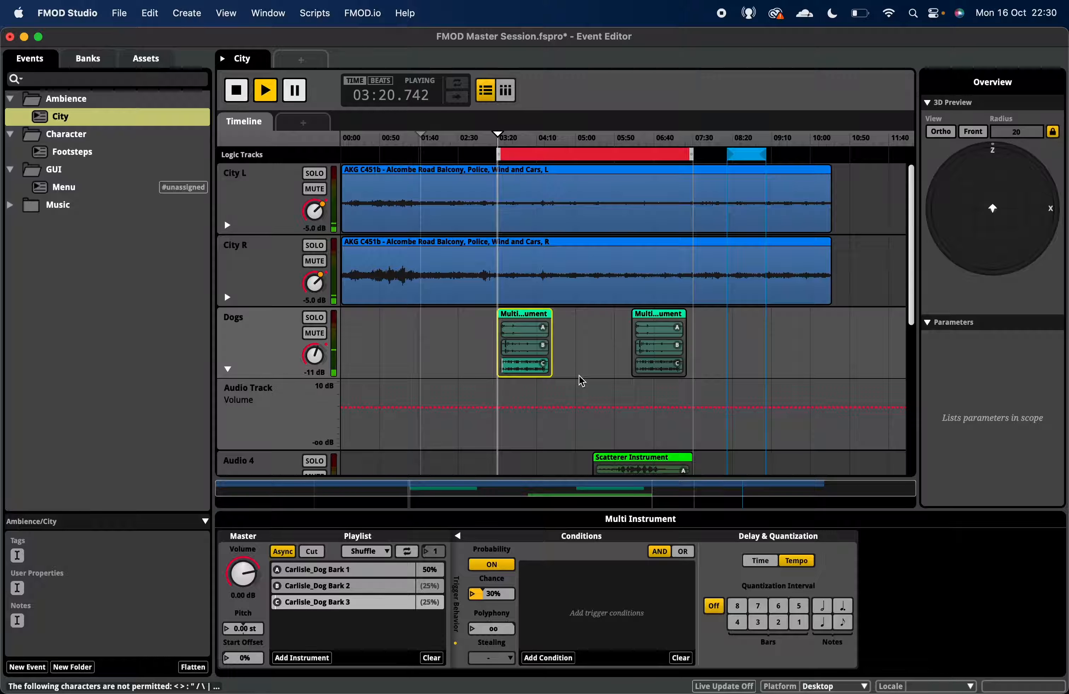
key(space)
key(space)
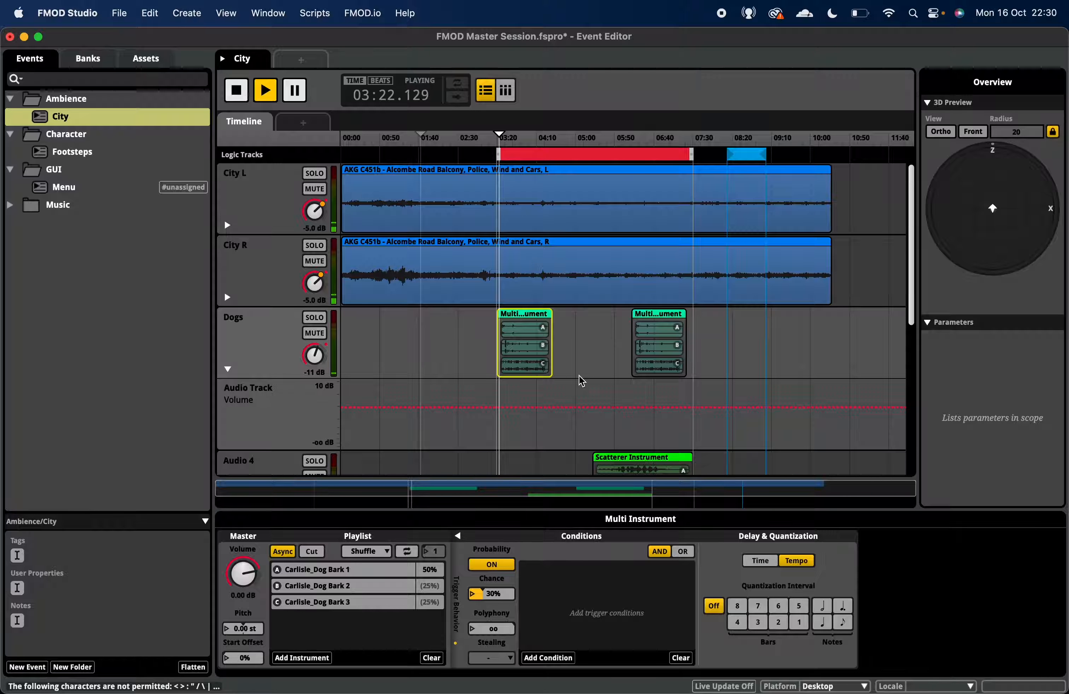
key(space)
key(space)
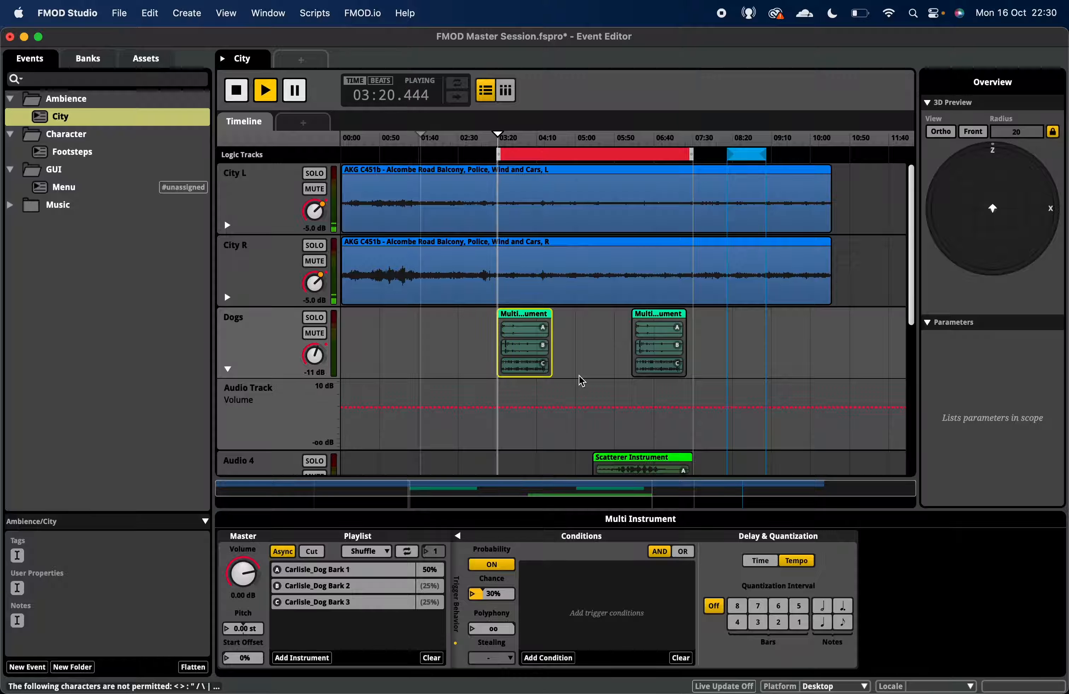
key(space)
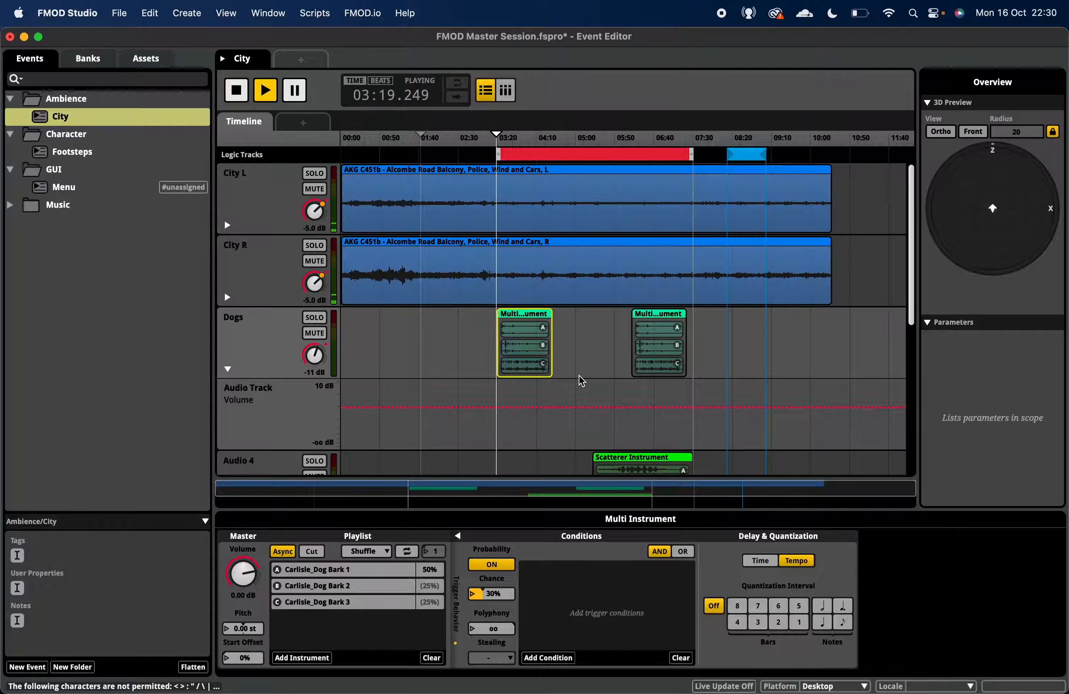
key(space)
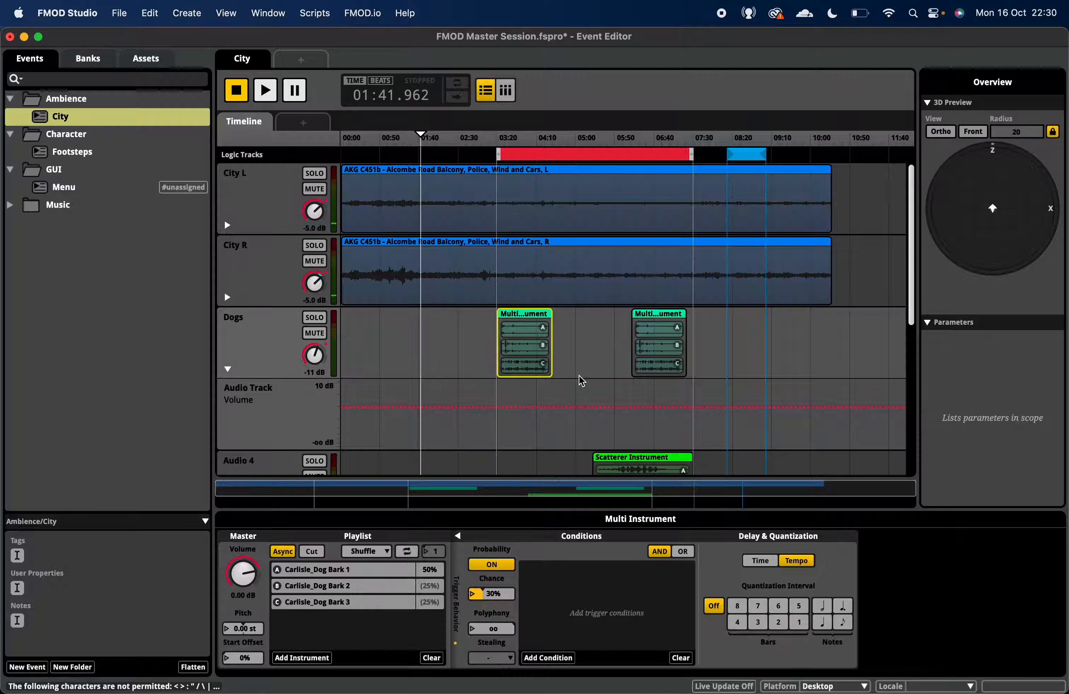
key(space)
key(space)
key(space)
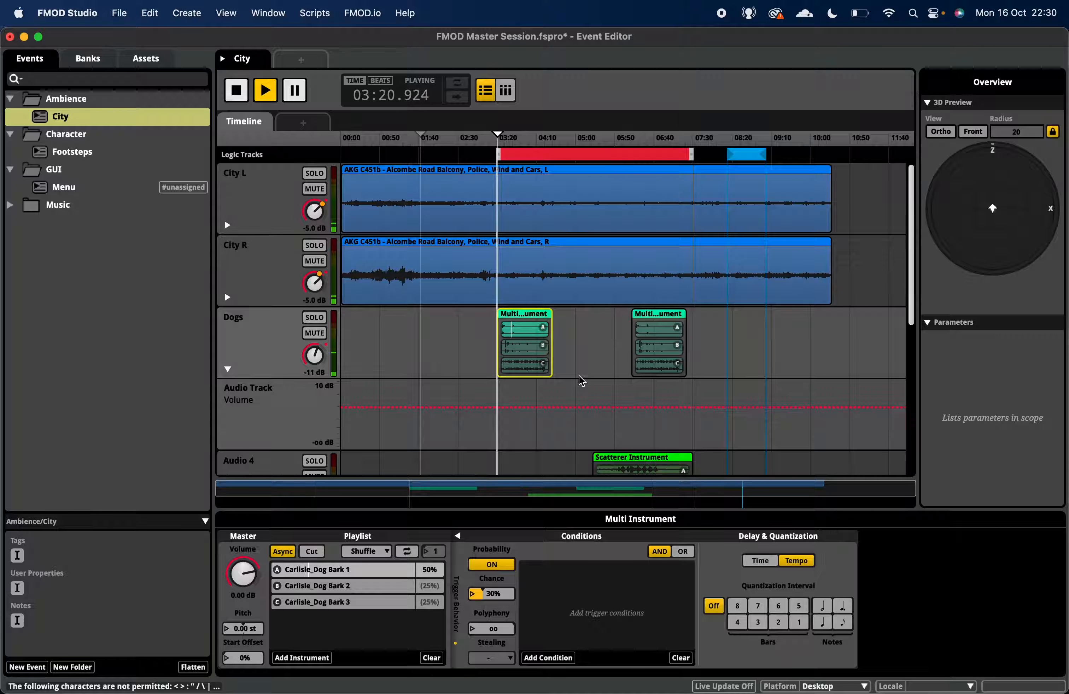
key(space)
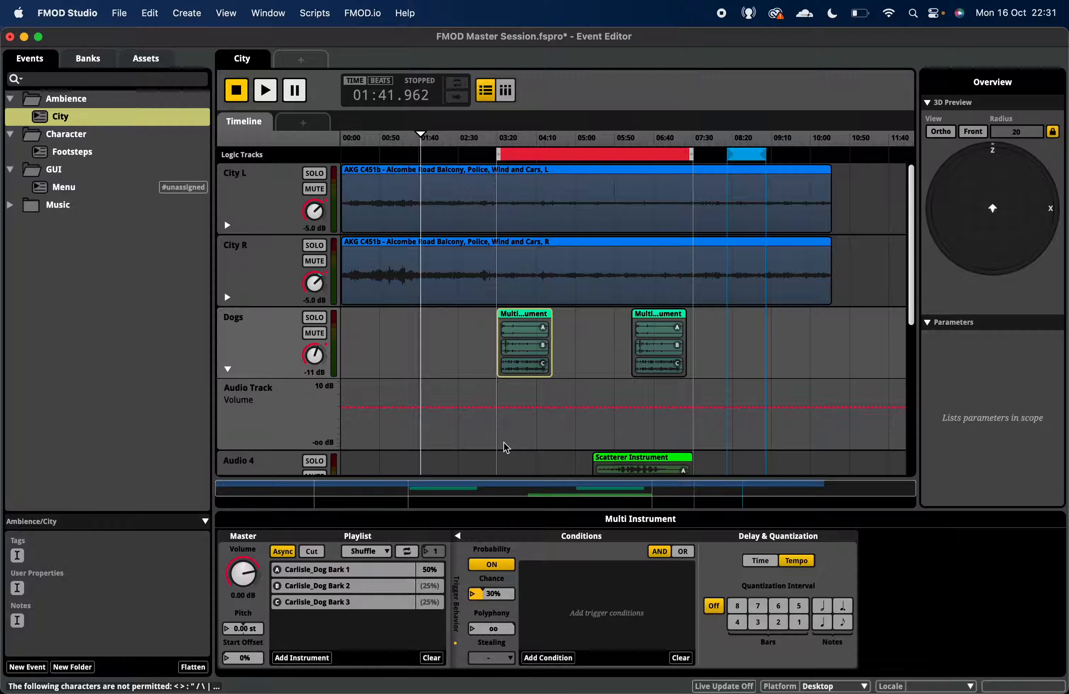
Step: Set the play percentage of Carlisle_Dog Bark 3 to 80% in the second multi instrument on the Dogs track
scroll(557, 398, down, 1)
click(652, 334)
click(538, 335)
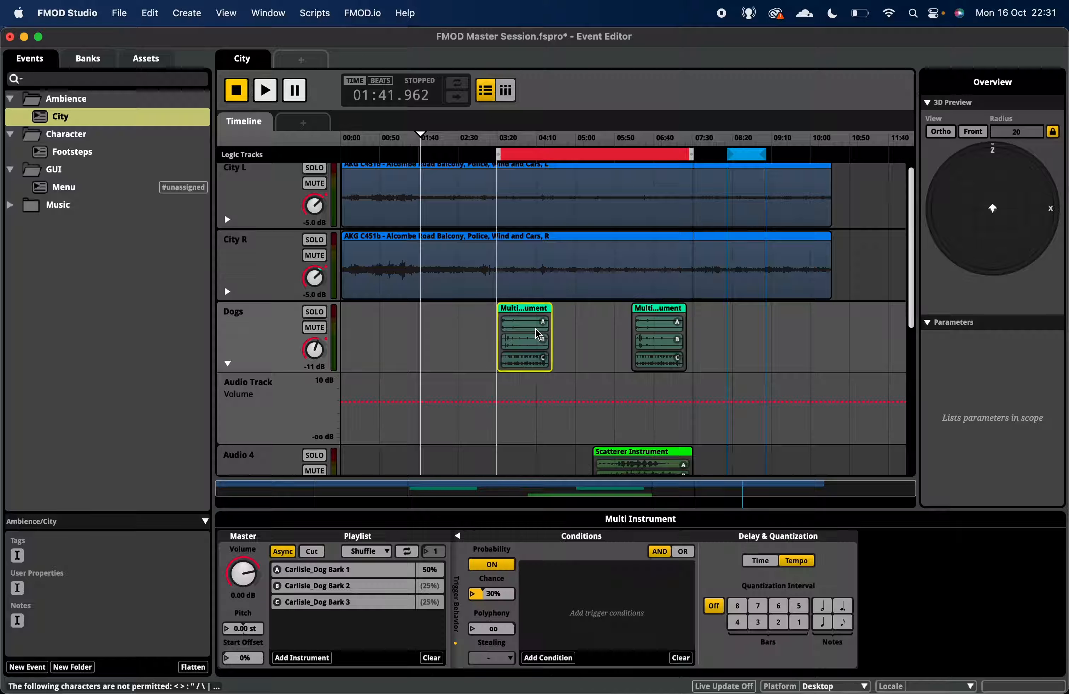
click(649, 333)
click(458, 536)
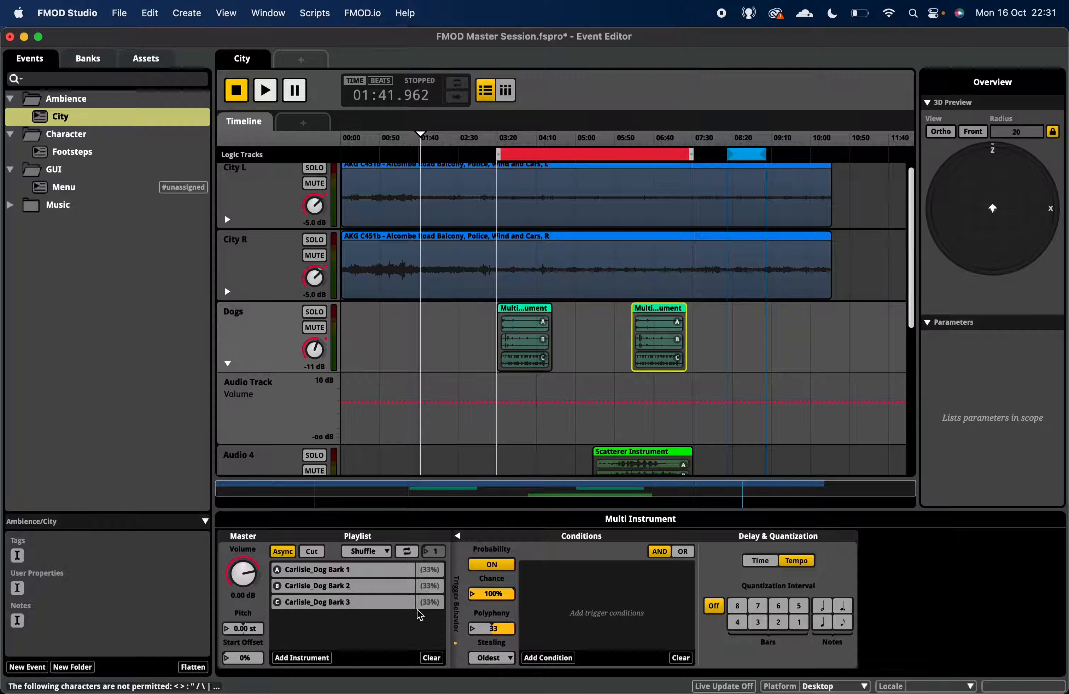
right_click(430, 603)
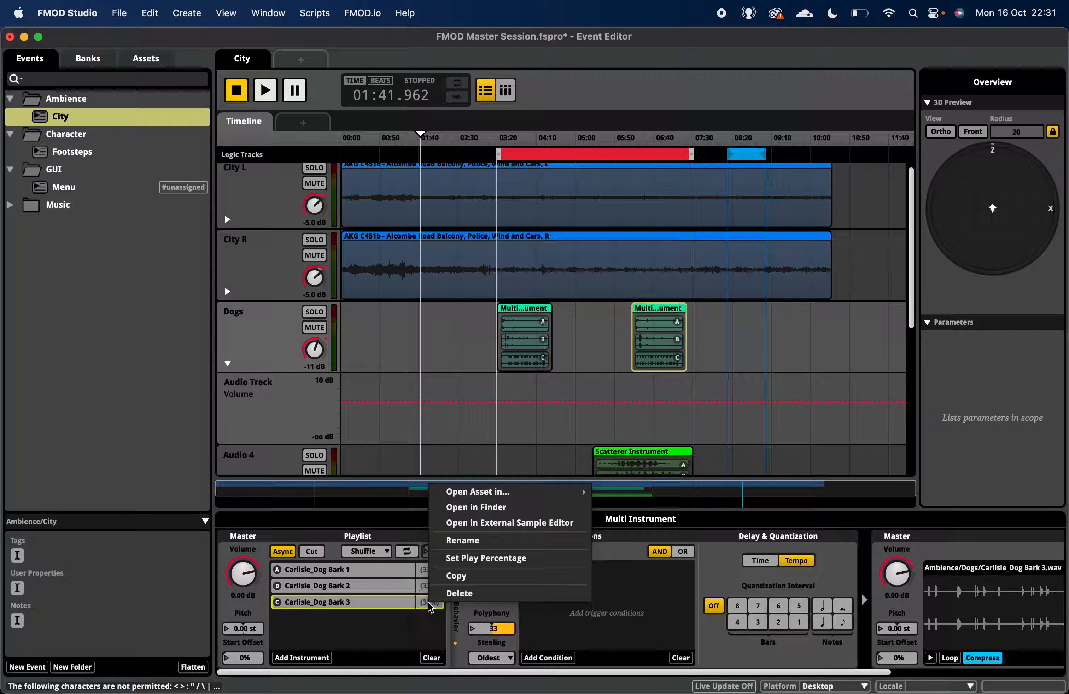
click(495, 557)
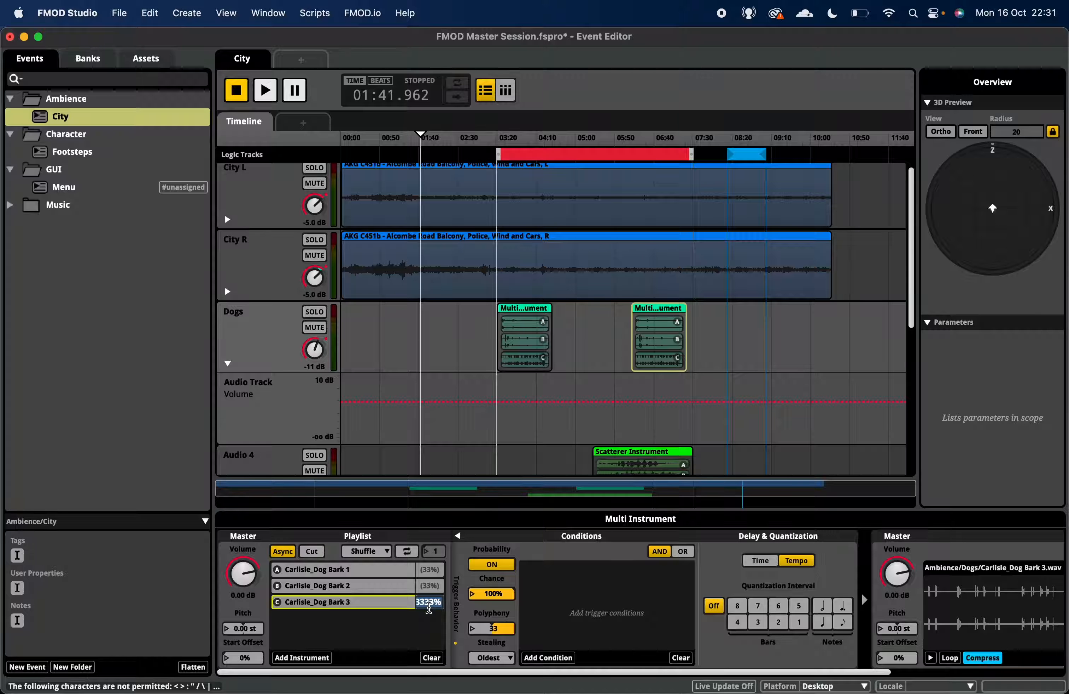
text(90)
key(Return)
Step: Play the event and repeatedly reposition the playhead around the start of the second Dogs multi instrument to audition its barks
key(space)
click(644, 142)
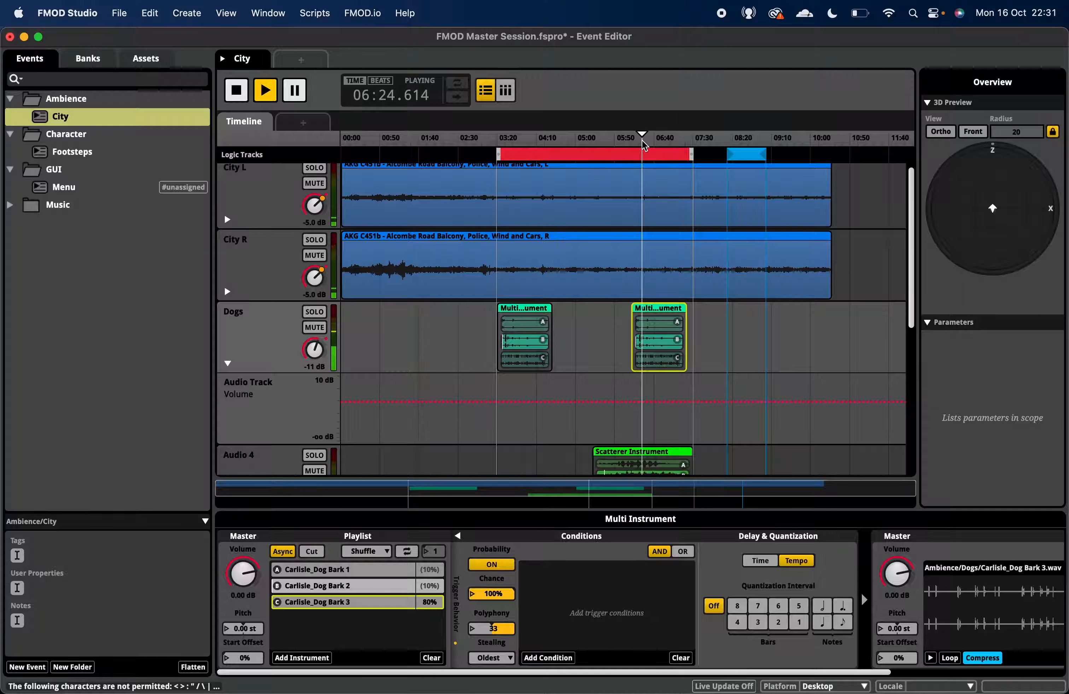
click(637, 143)
click(636, 144)
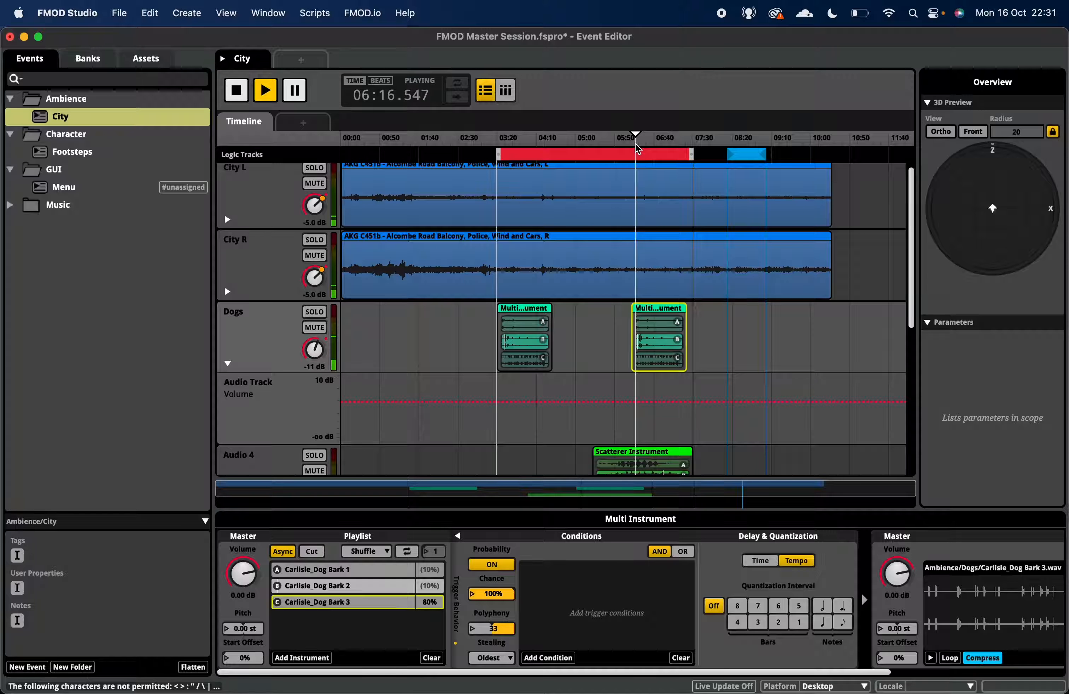
click(632, 144)
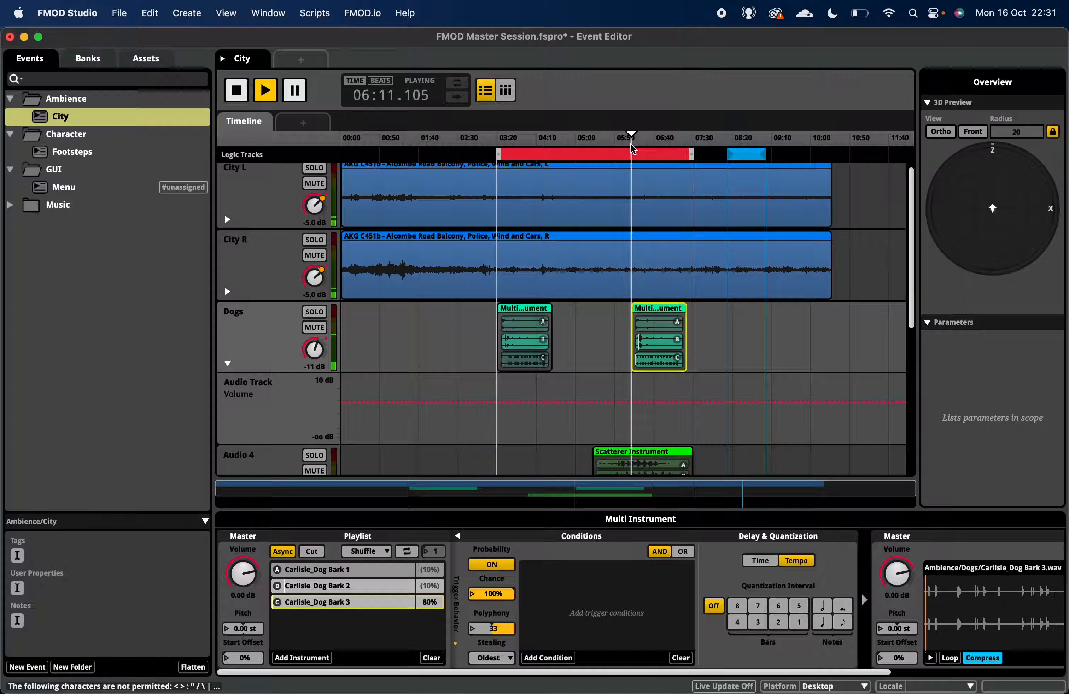
click(632, 146)
click(631, 145)
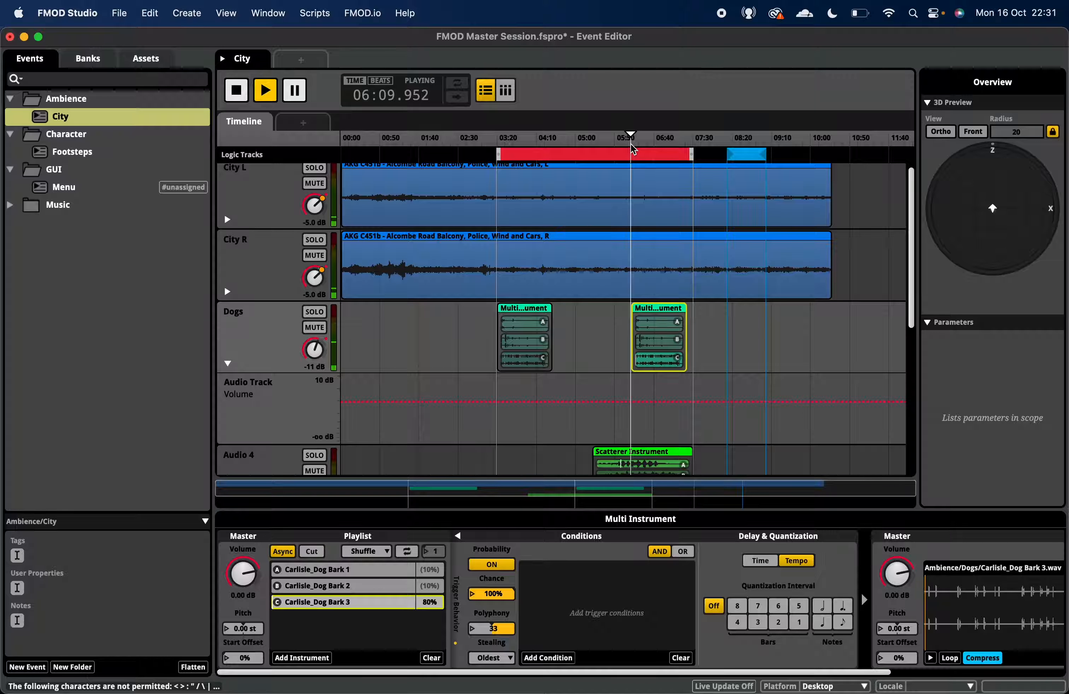
click(632, 146)
Step: Mute the Audio 4 track and replay the event from just before the second multi instrument on the Dogs track
click(315, 471)
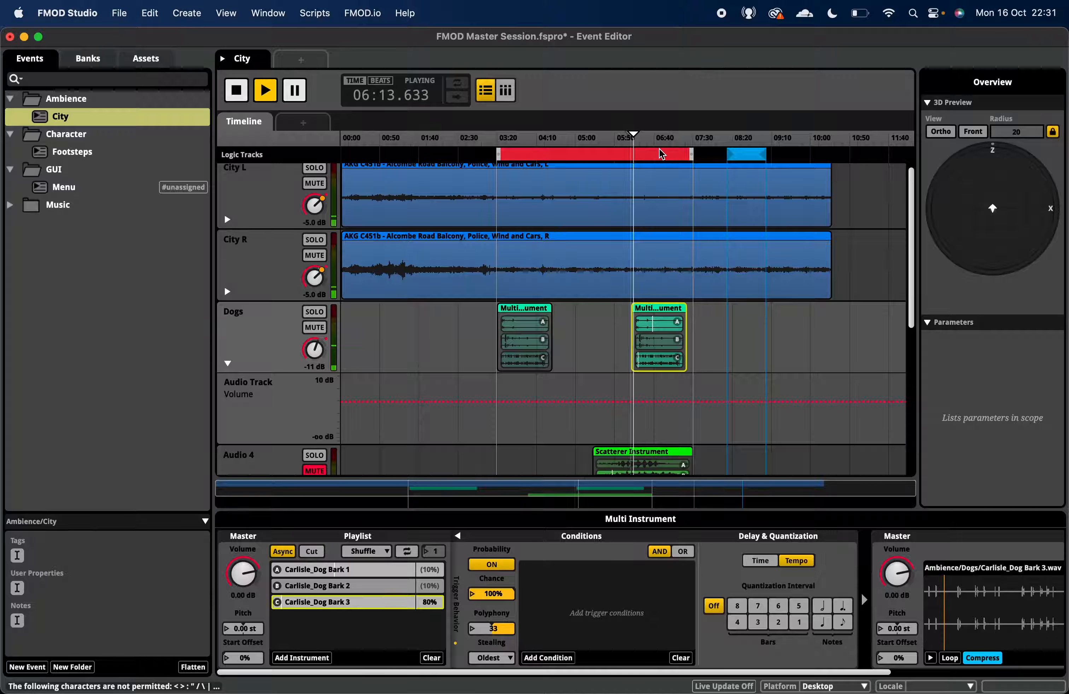
click(628, 147)
click(627, 144)
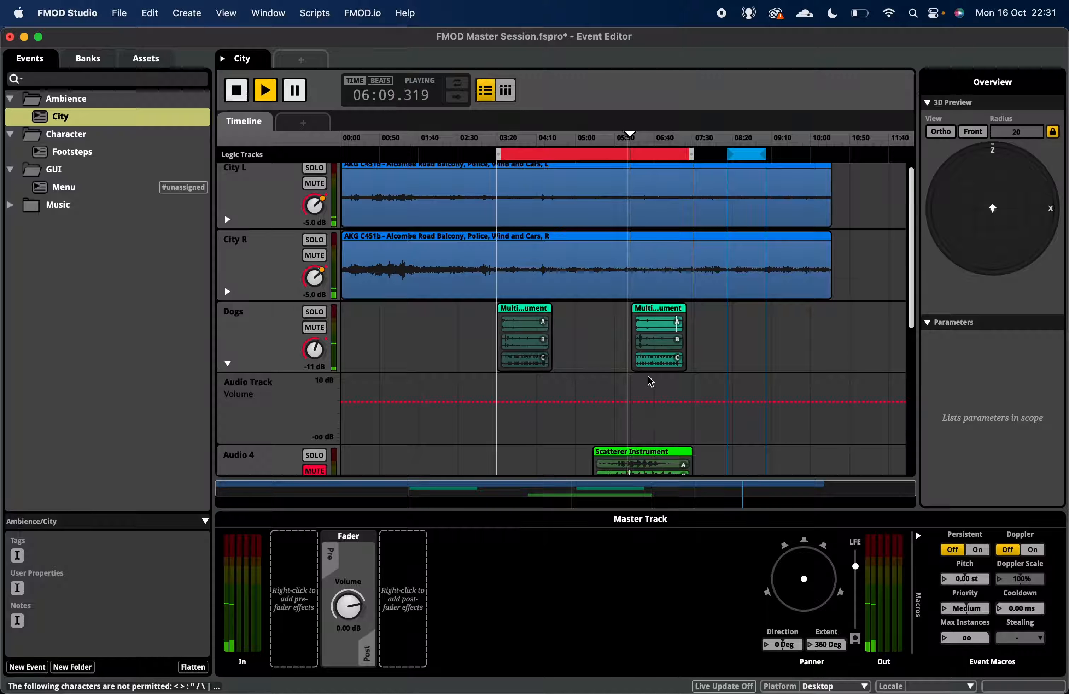
click(653, 360)
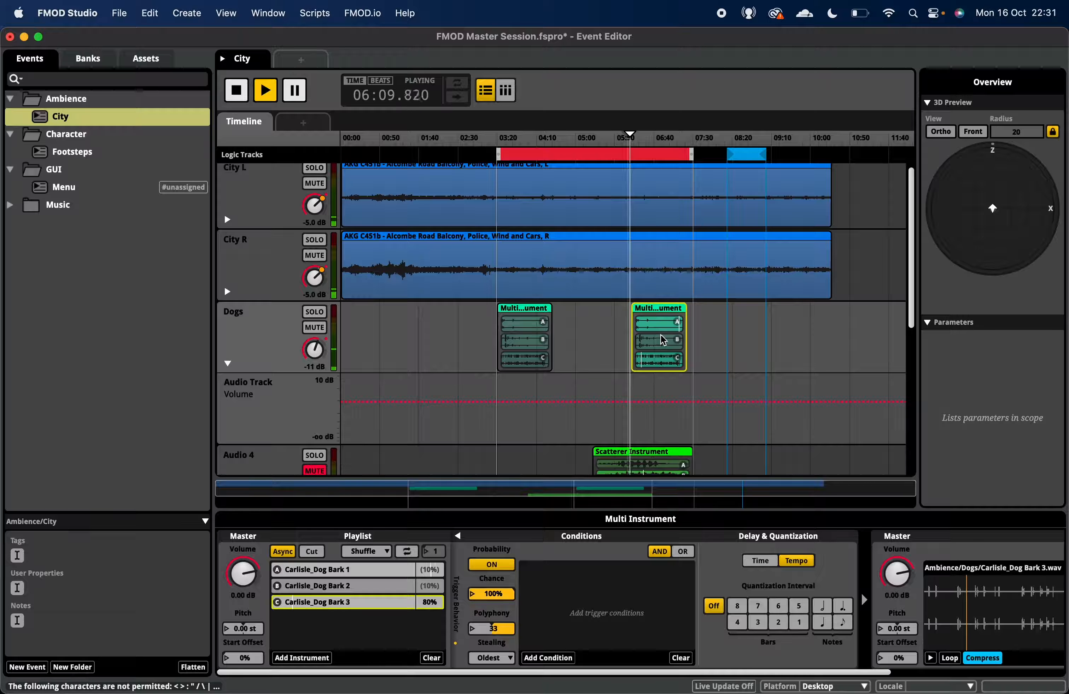
click(626, 143)
click(627, 145)
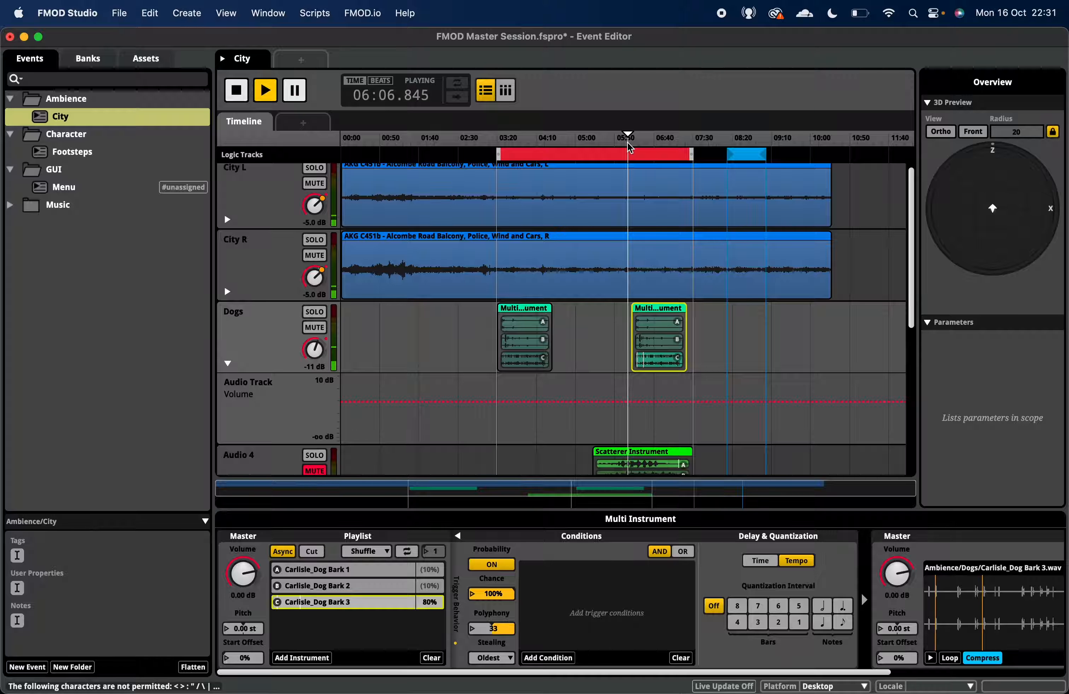
Step: Stop playback and set the polyphony of the second multi instrument on the Dogs track to unlimited
key(space)
click(660, 366)
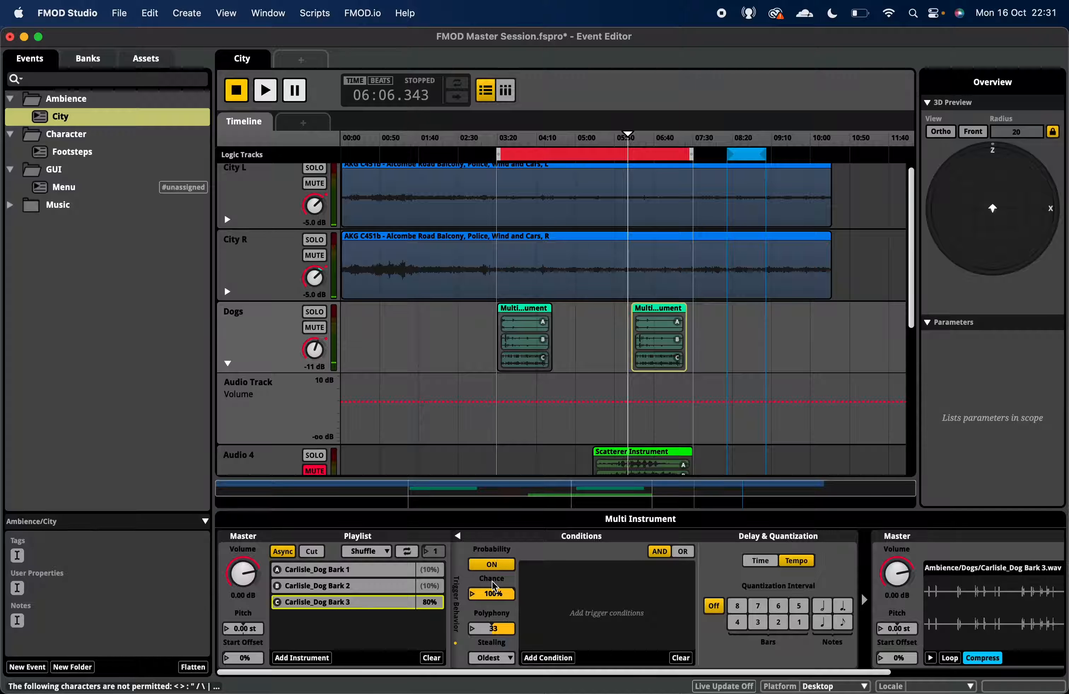
drag(498, 628, 522, 542)
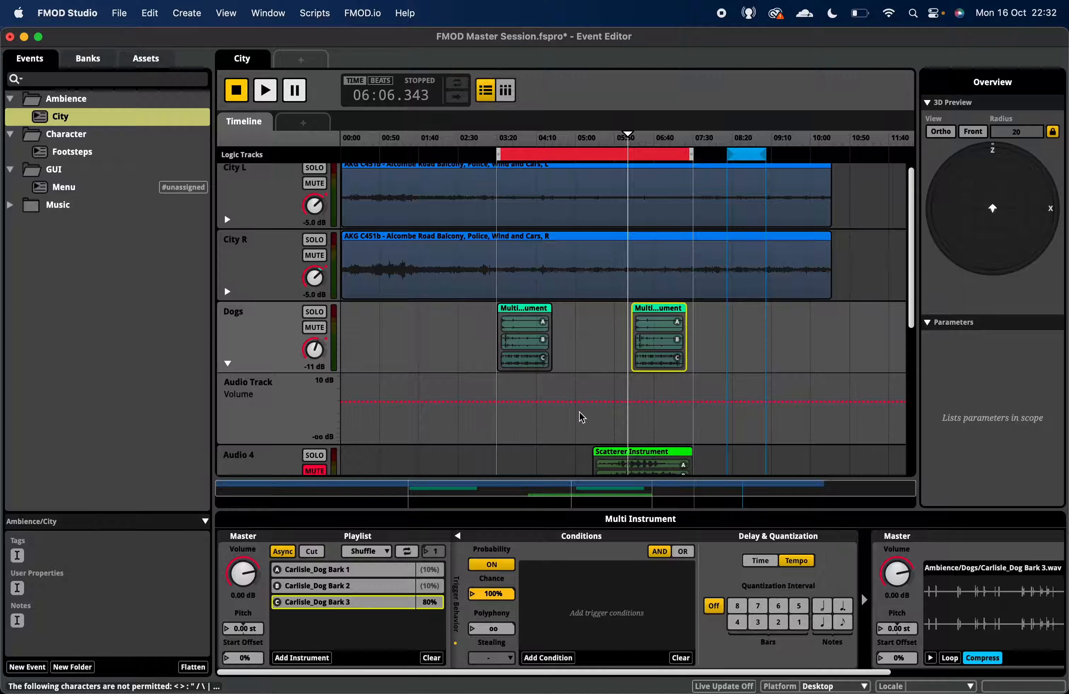
Step: Select the first multi instrument on the Dogs track and collapse the track's volume automation lane
click(525, 330)
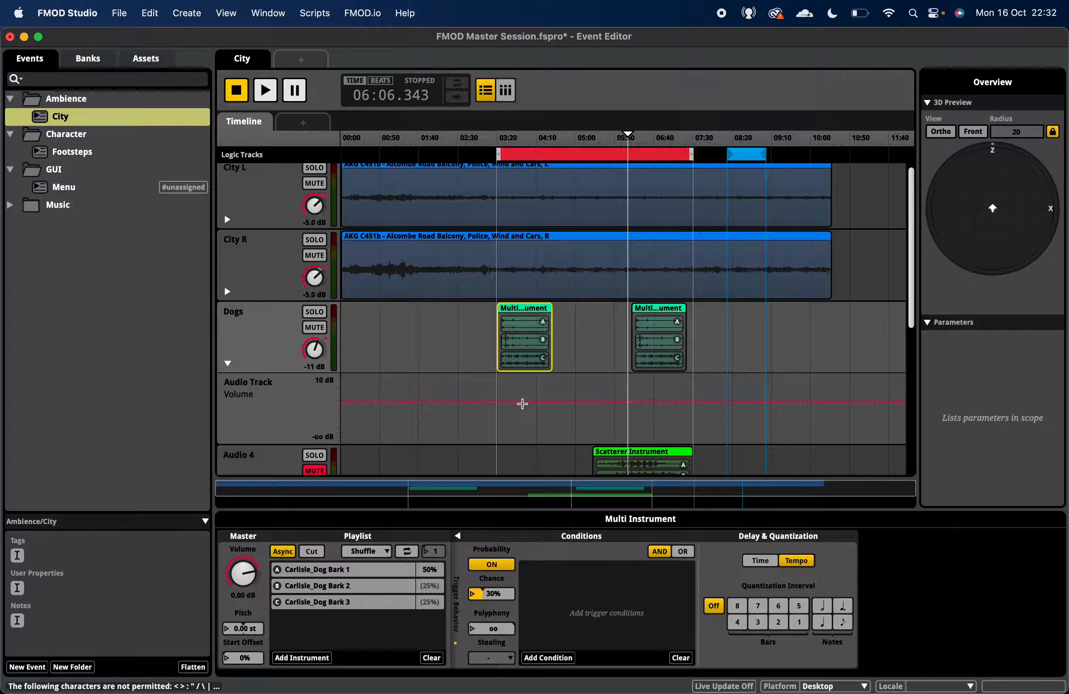
right_click(308, 357)
click(251, 343)
drag(319, 369, 315, 391)
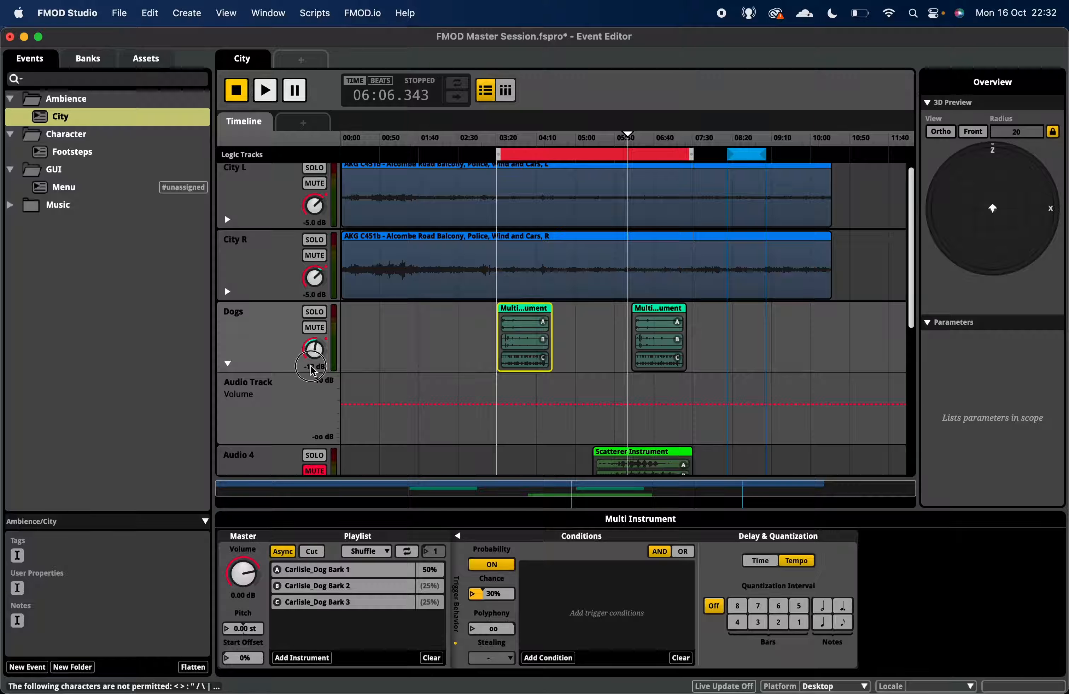
scroll(318, 353, up, 2)
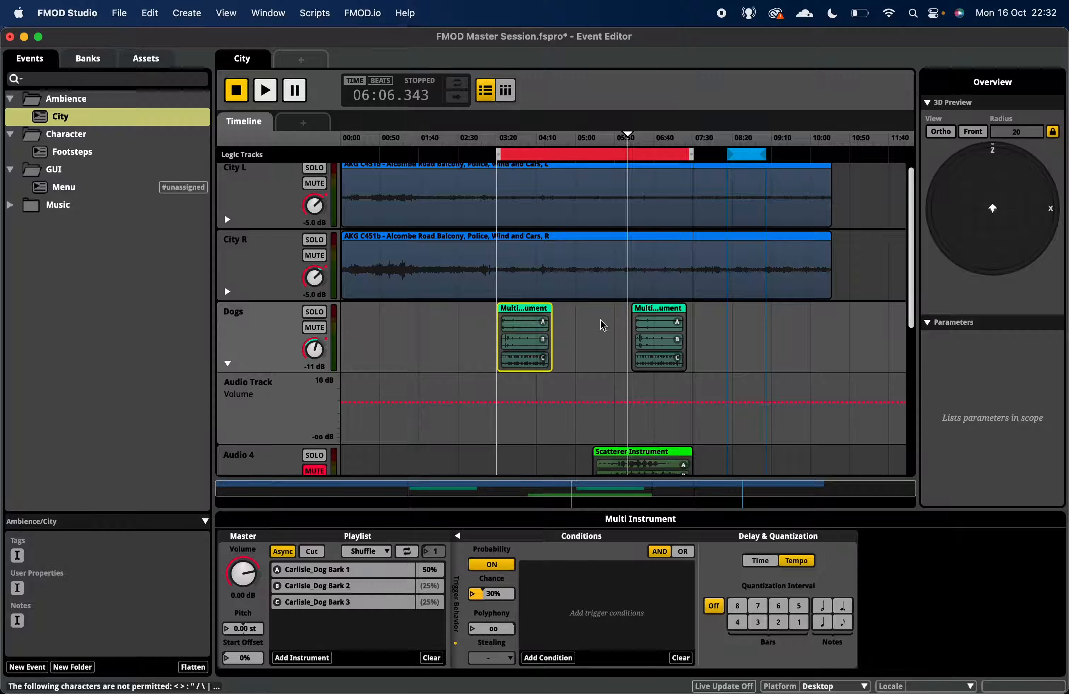
scroll(603, 326, down, 2)
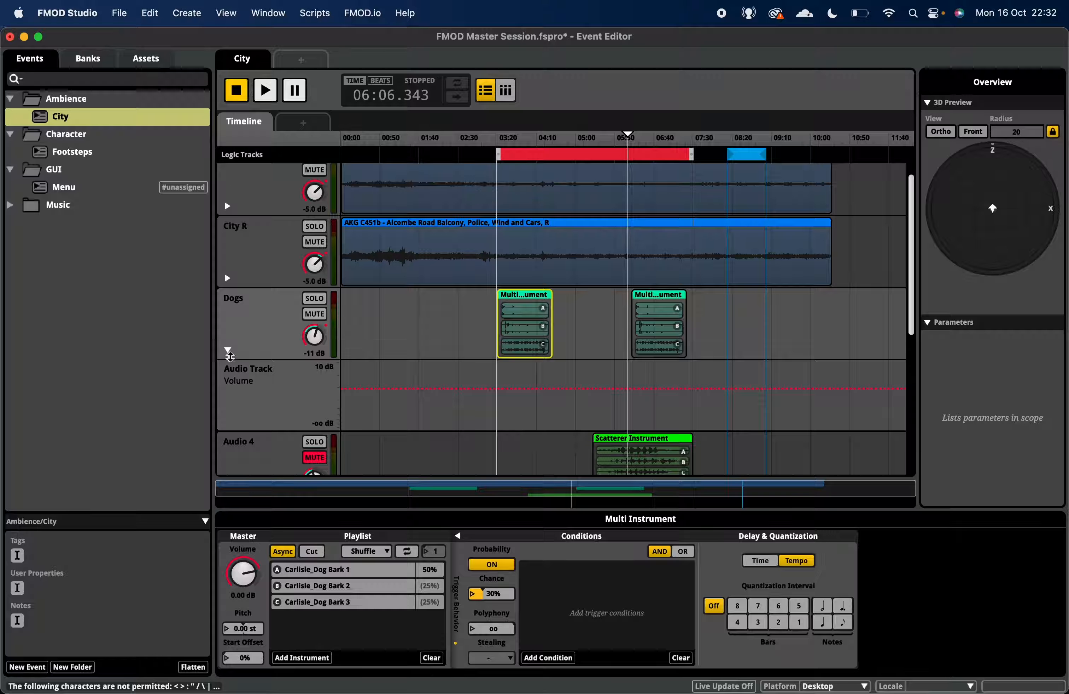
click(227, 351)
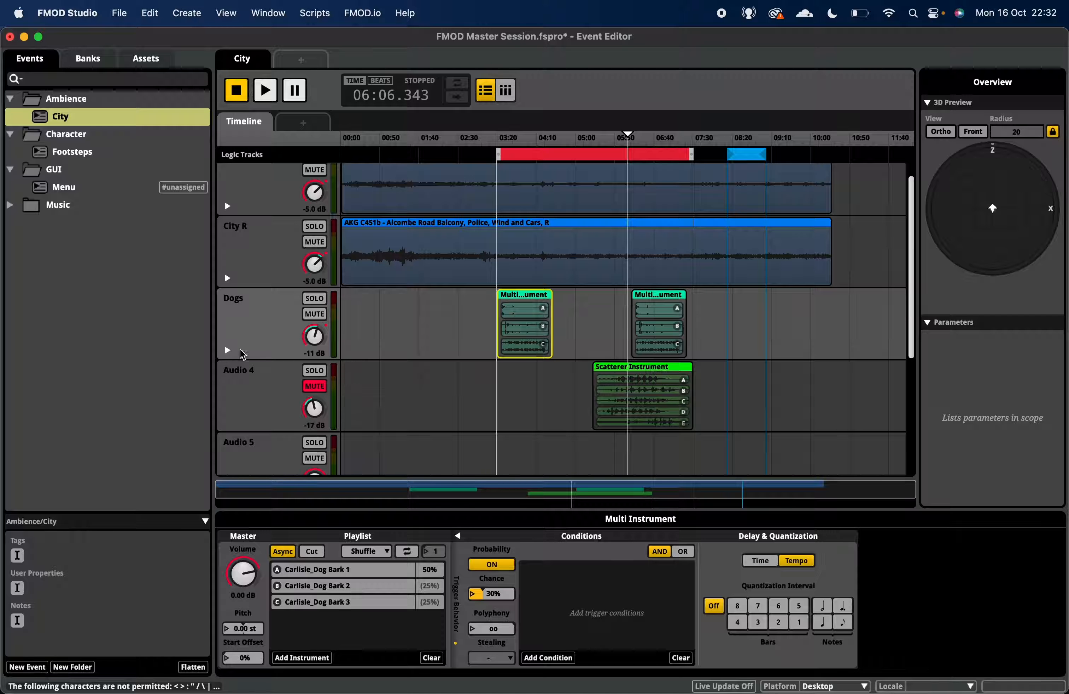
Step: Rename the Audio 4 track to Birds
click(280, 372)
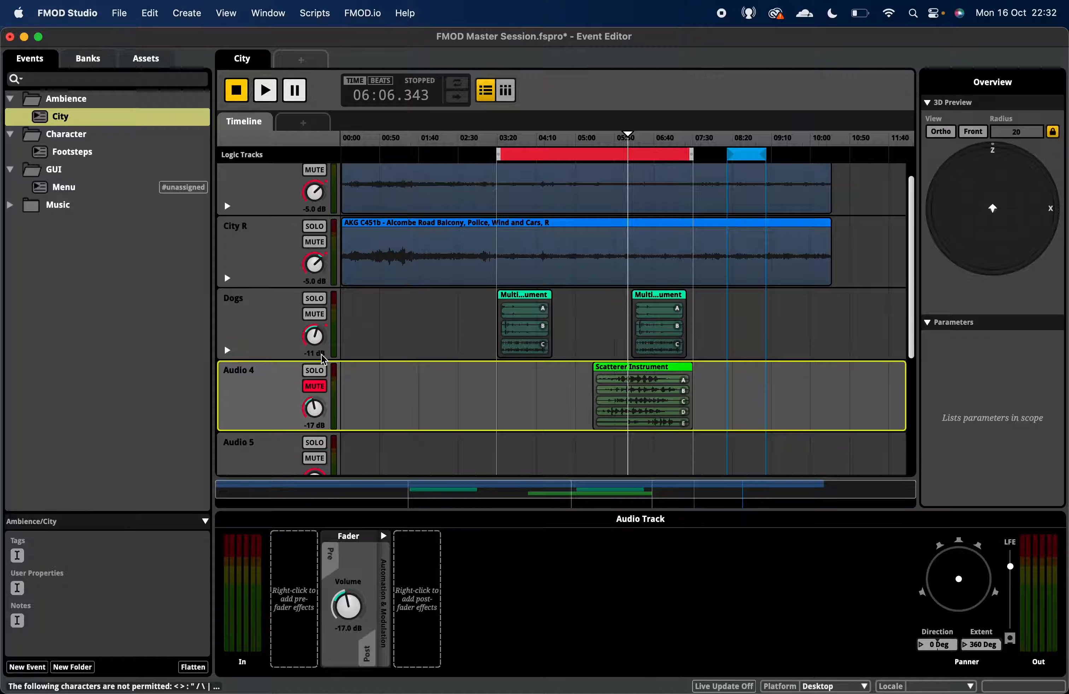
double_click(242, 370)
text(Birds)
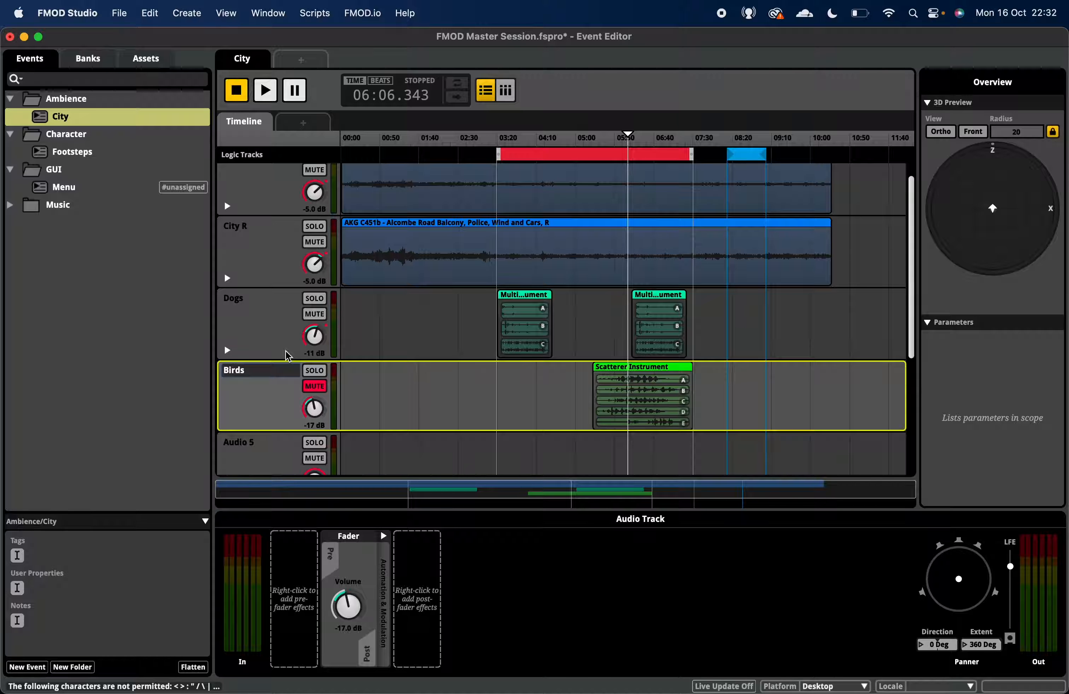
key(Return)
Step: Unmute and solo the Birds track, and play the event from the start of its scatterer instrument
click(637, 409)
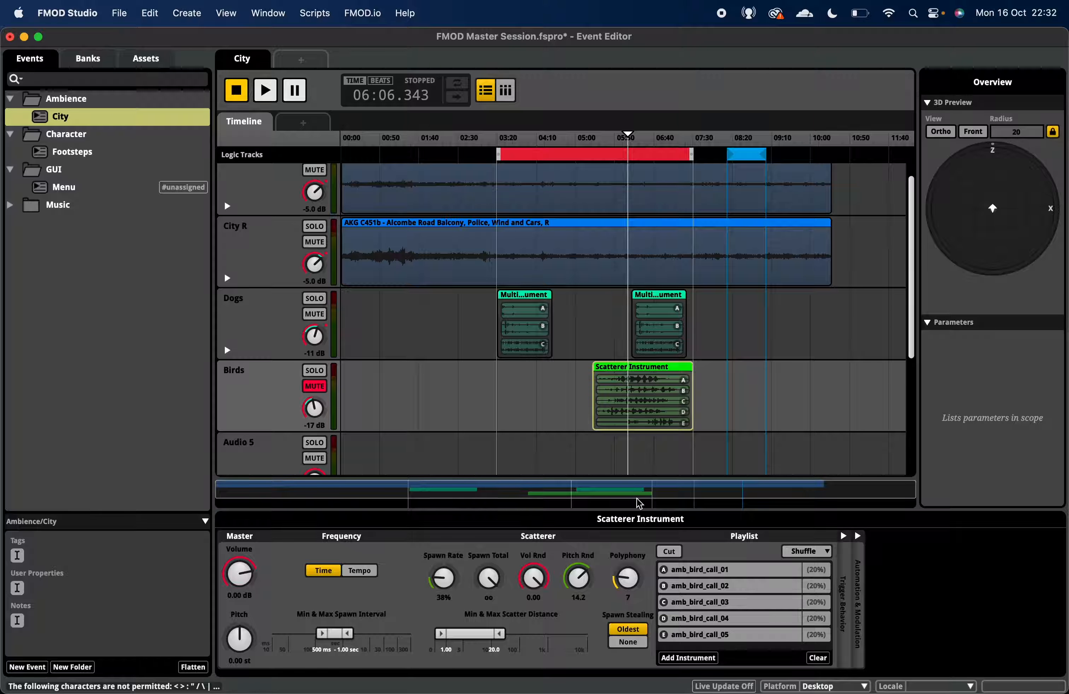
click(314, 386)
click(314, 370)
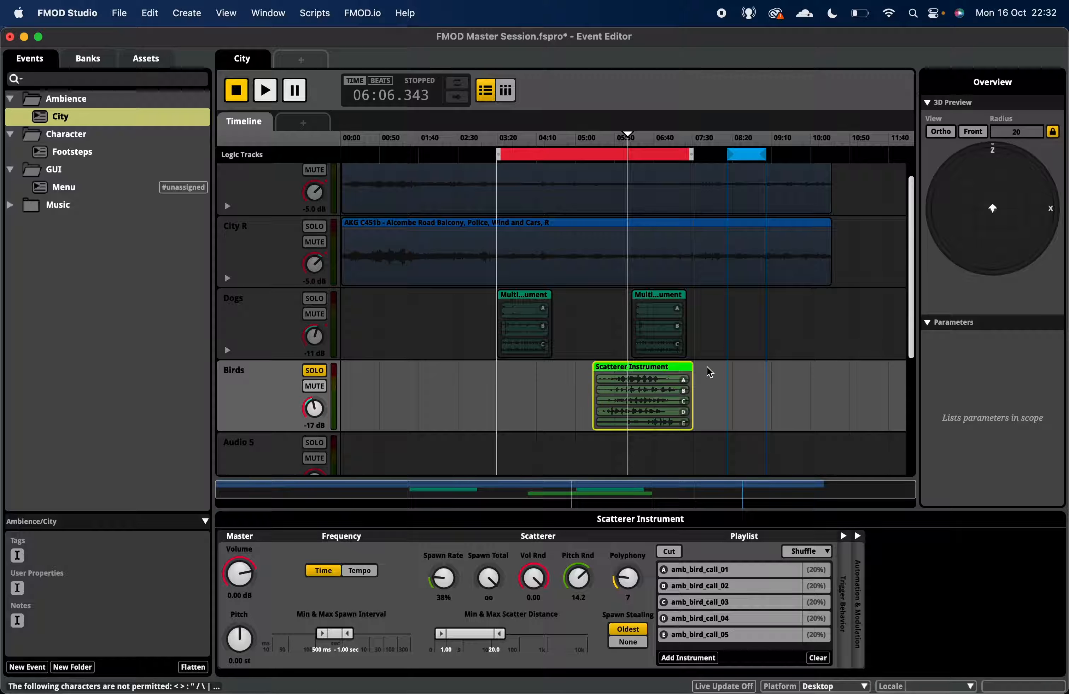
key(space)
click(596, 156)
click(602, 141)
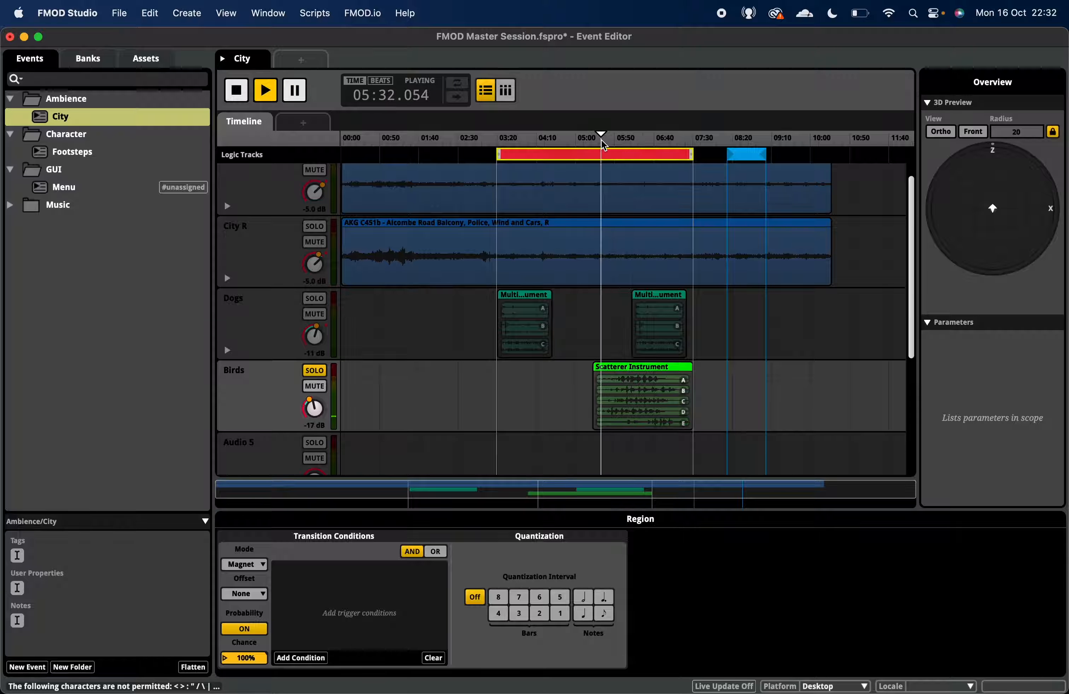
click(595, 144)
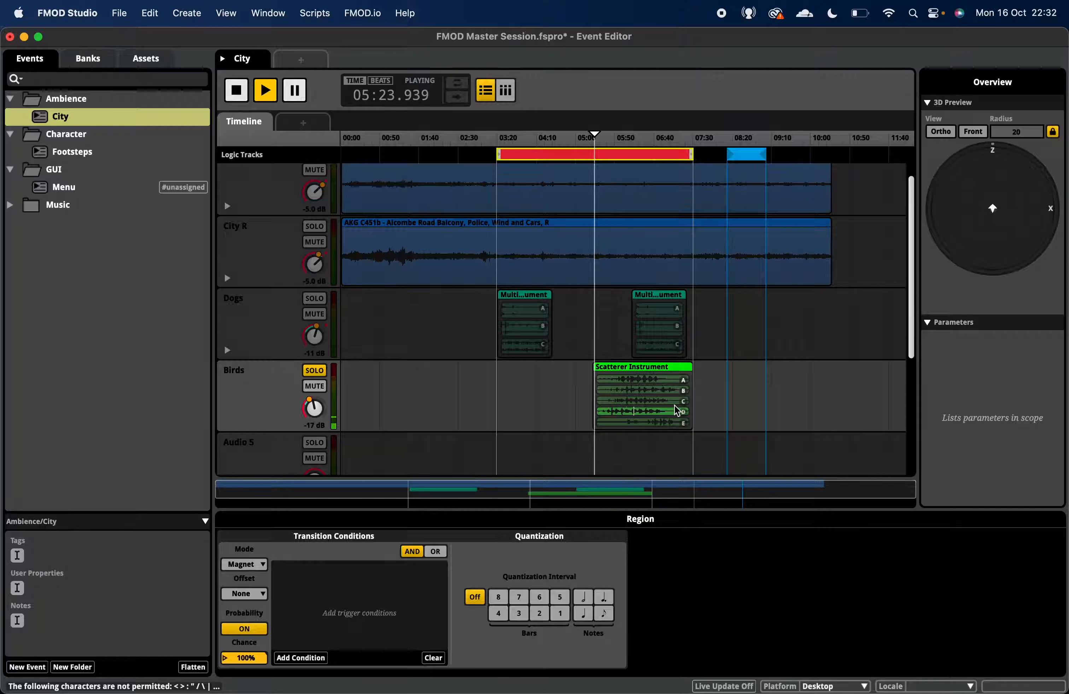
Step: Try spawn rates of 320%, 500% and 4% on the Birds scatterer instrument while it plays
click(653, 412)
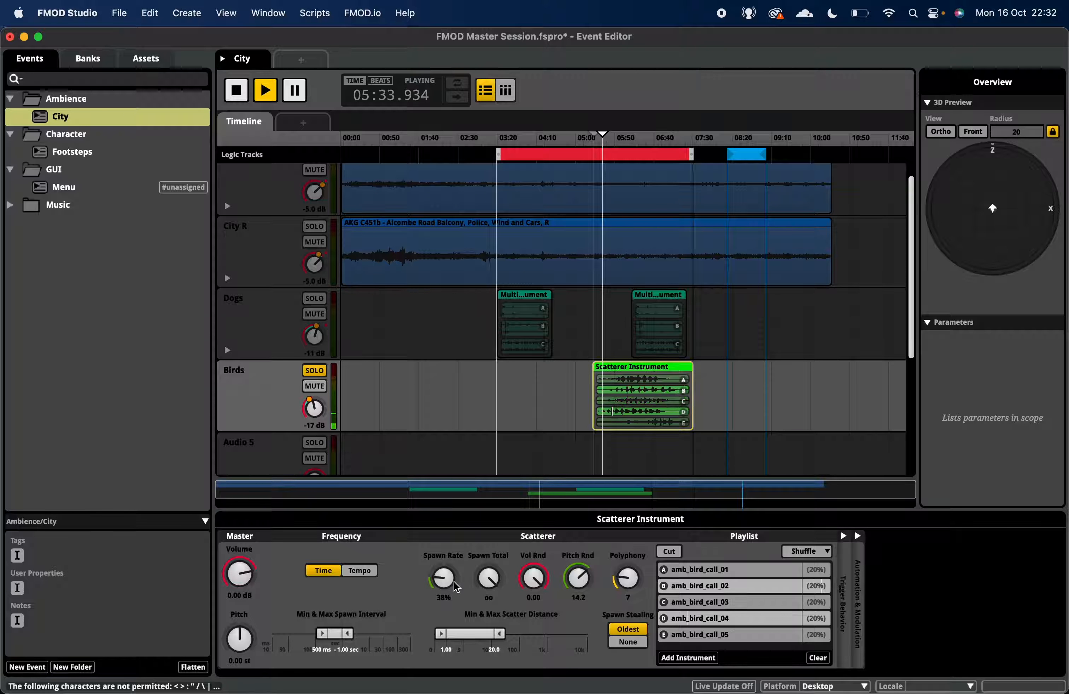
drag(446, 586, 453, 497)
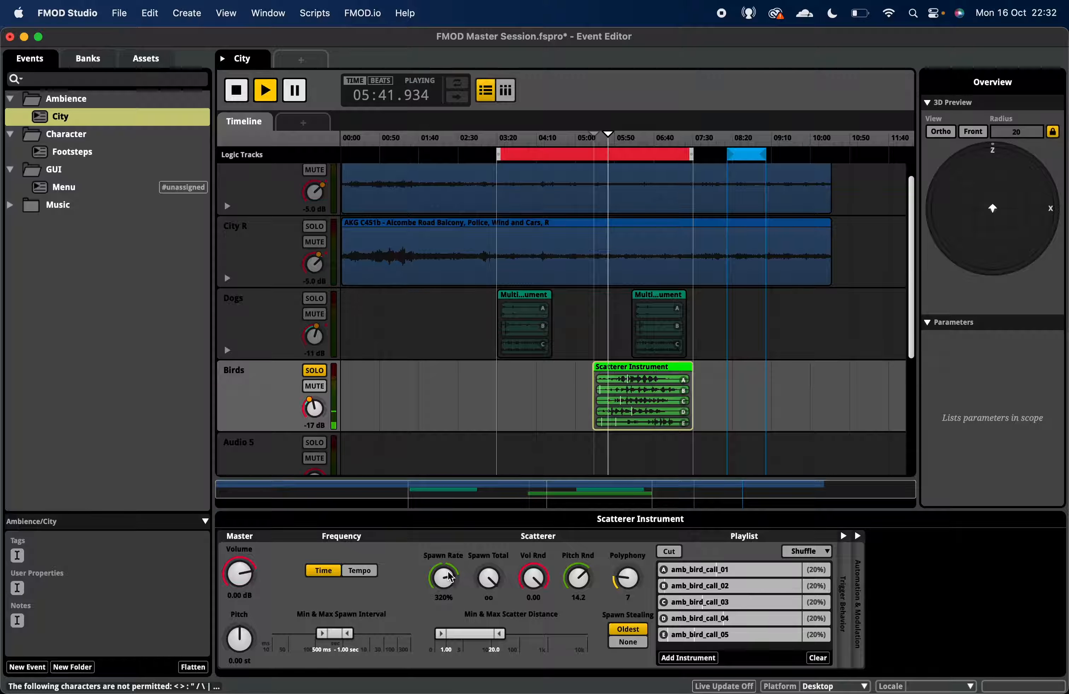
drag(451, 577, 444, 541)
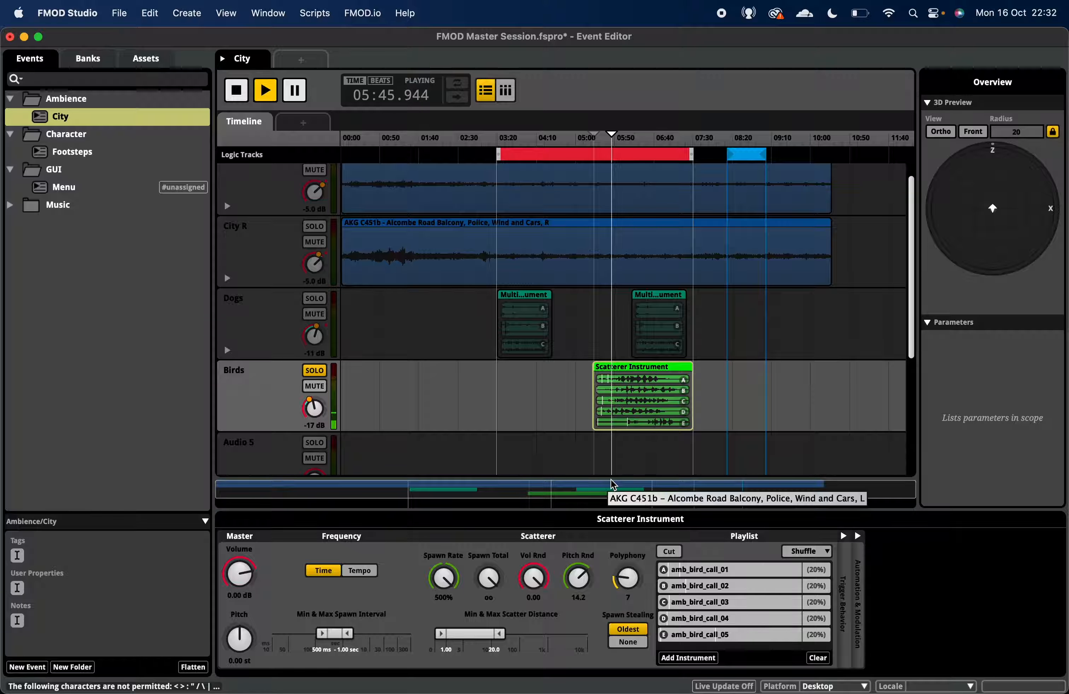
drag(450, 579, 452, 631)
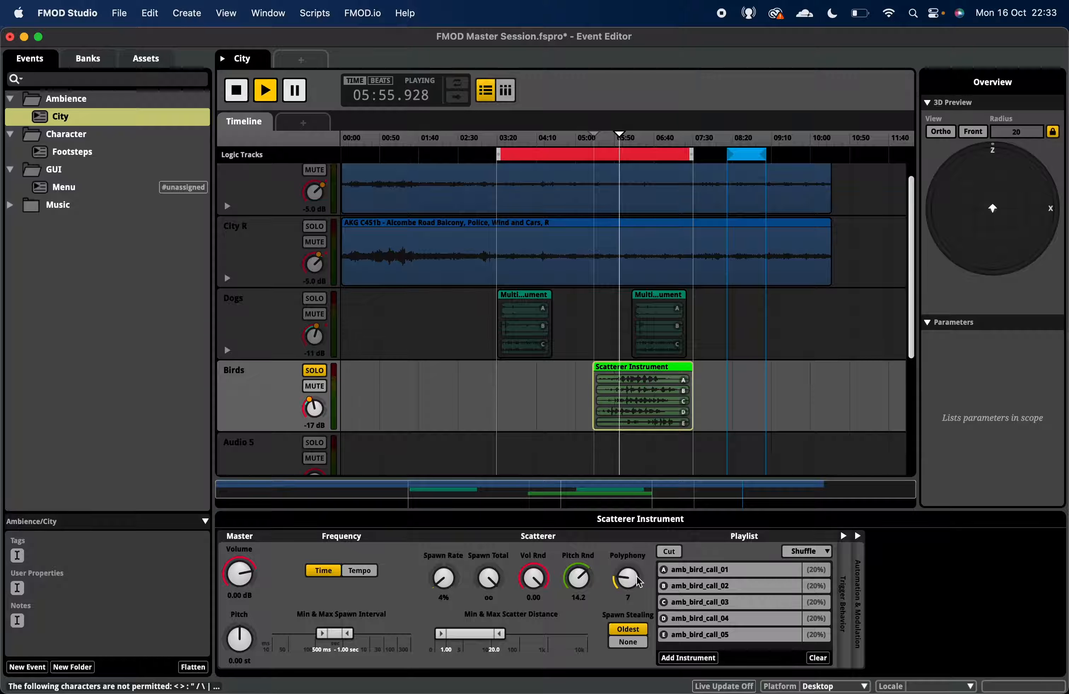
Step: Try the Birds scatterer instrument with a polyphony of 32 and a spawn rate of 96%
drag(639, 582, 669, 469)
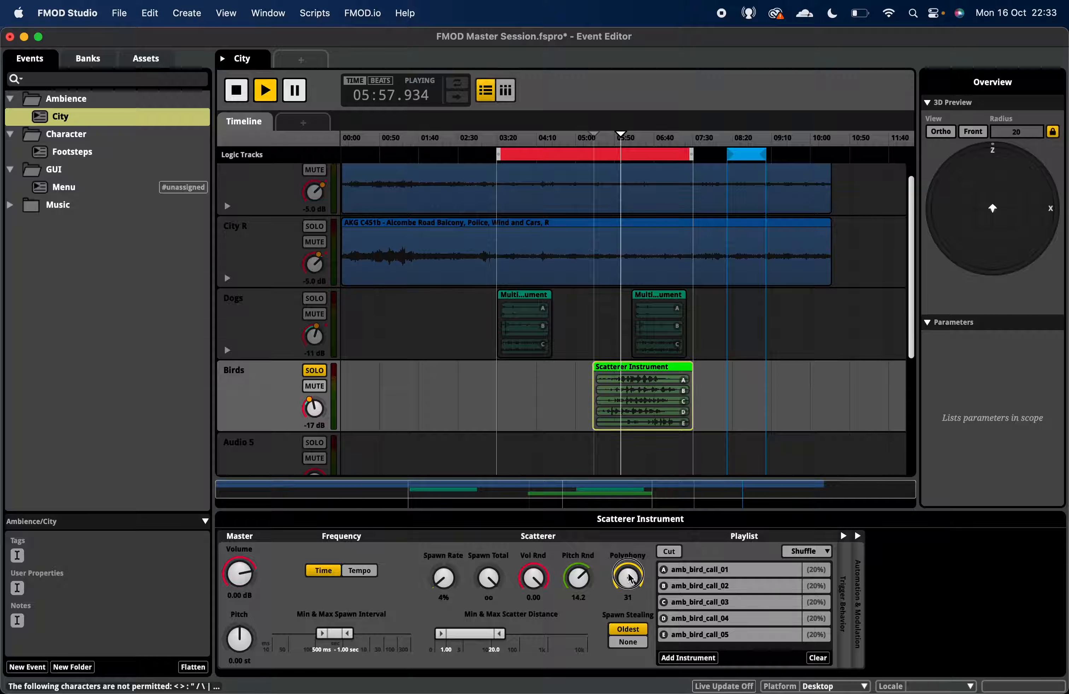
drag(628, 573, 628, 568)
drag(446, 579, 433, 557)
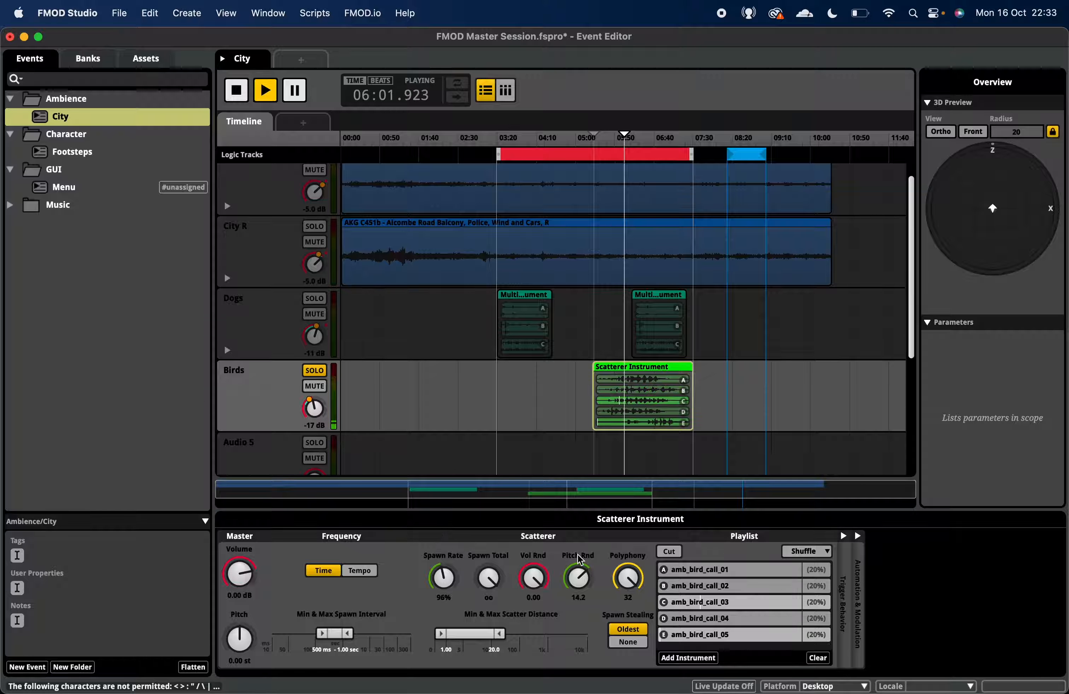
Step: Audition the Birds scatterer with a polyphony of 1, and settle on a polyphony of 12 and a spawn rate of 54%
drag(628, 578, 631, 606)
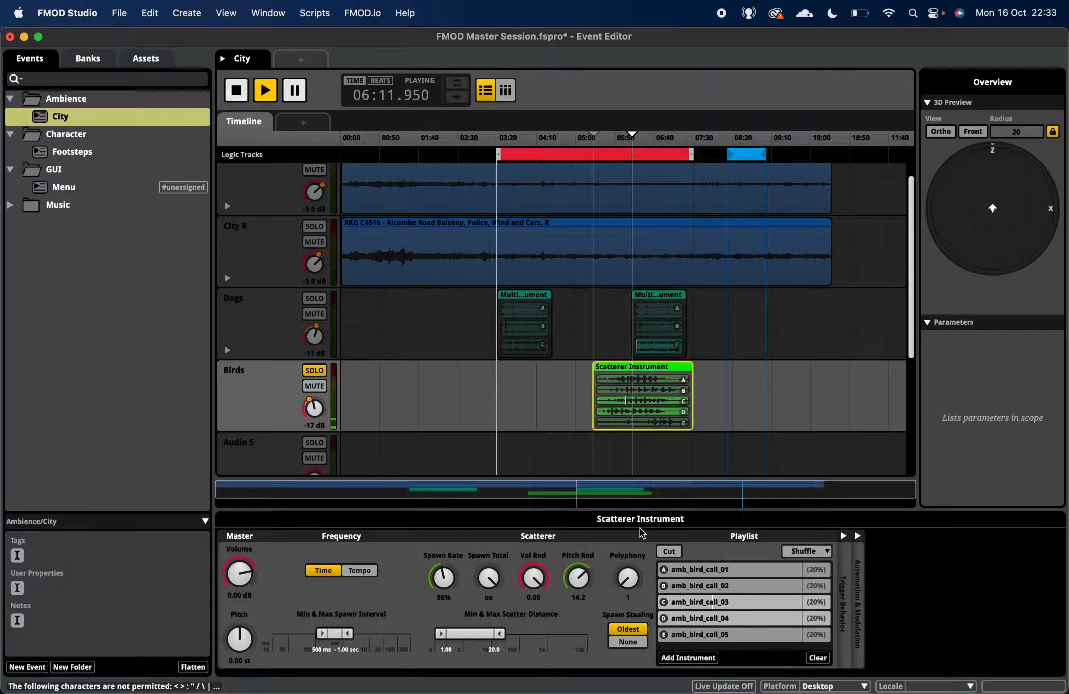
drag(629, 578, 632, 528)
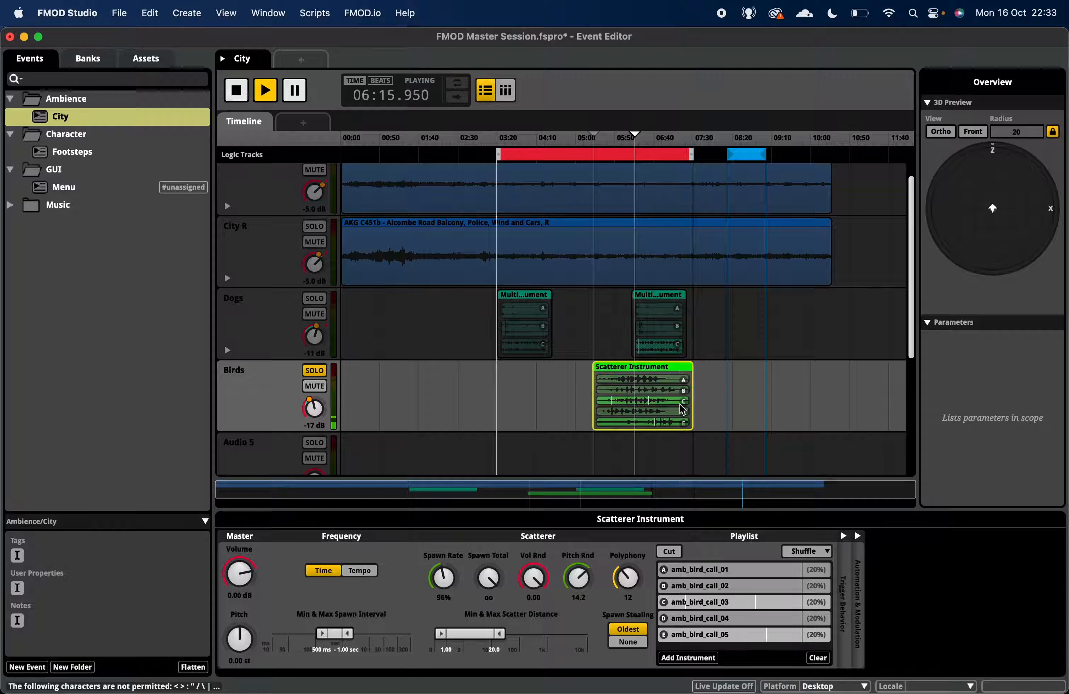
drag(443, 584, 453, 613)
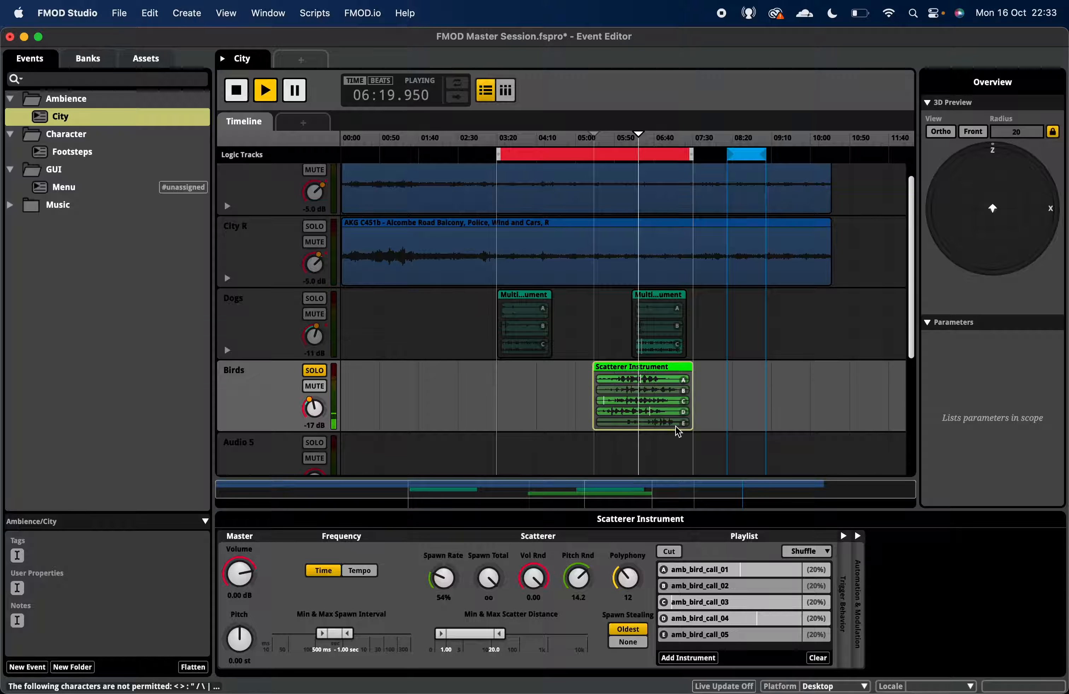
Step: Add automation to the scatterer's spawn rate, rising from 54% at the instrument's start to 210% near its end
right_click(445, 581)
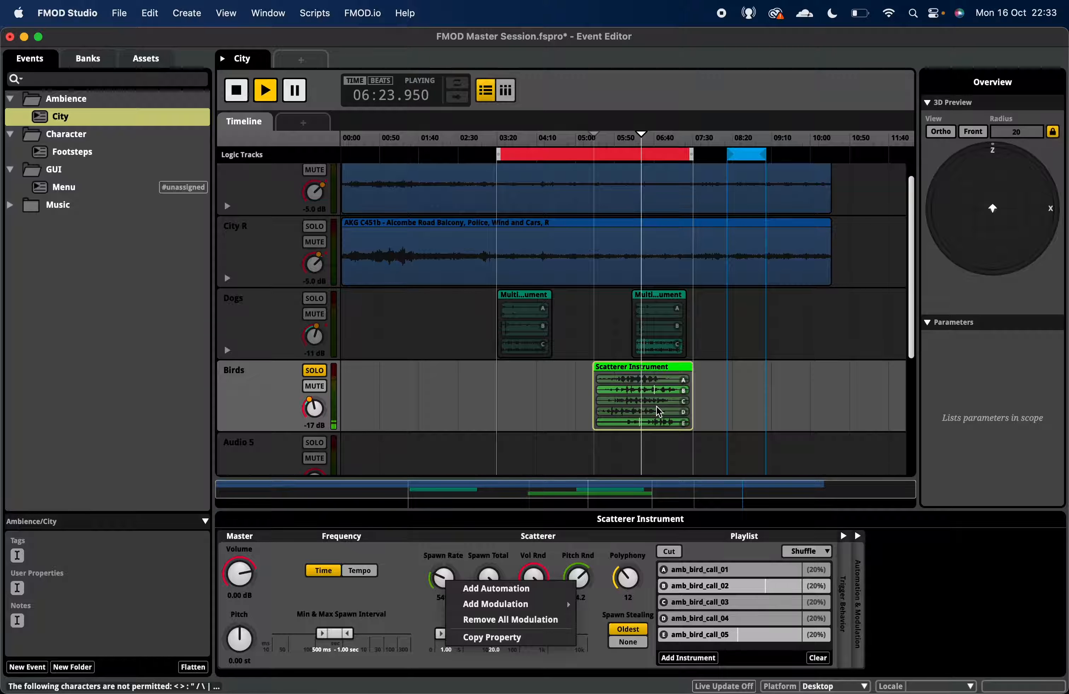
click(423, 605)
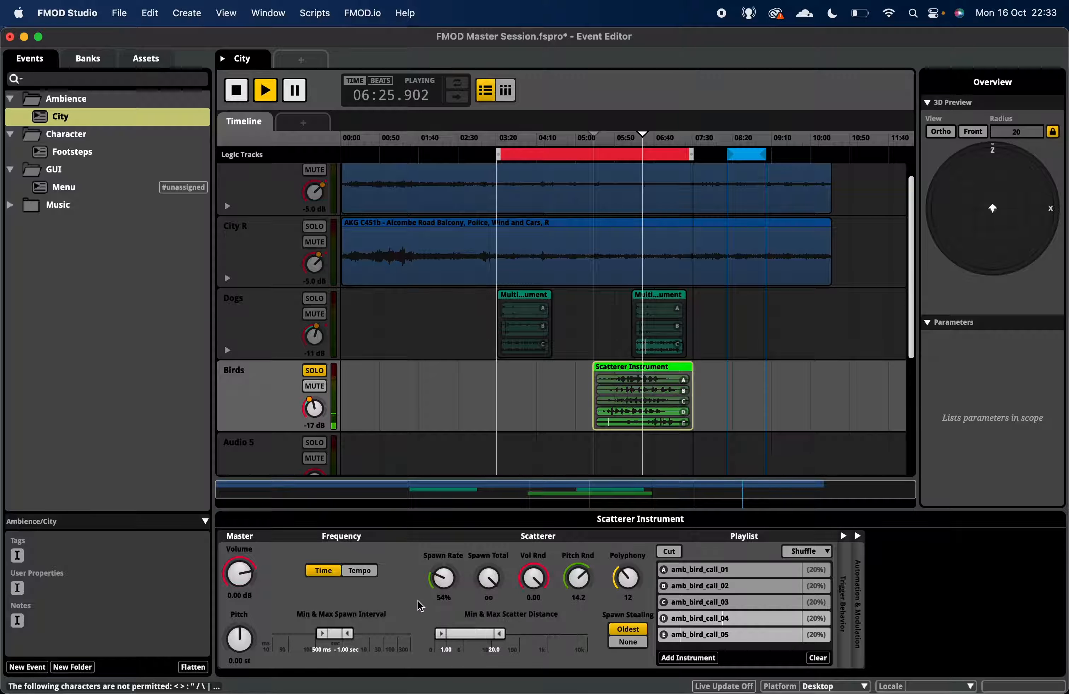
right_click(457, 579)
click(460, 582)
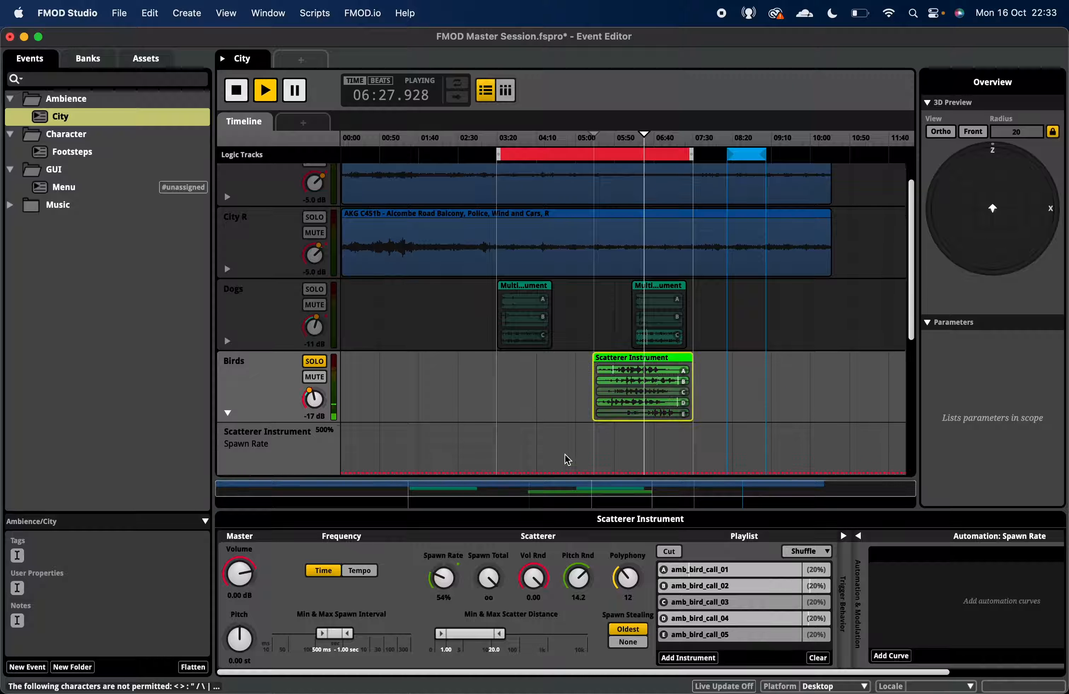
click(596, 451)
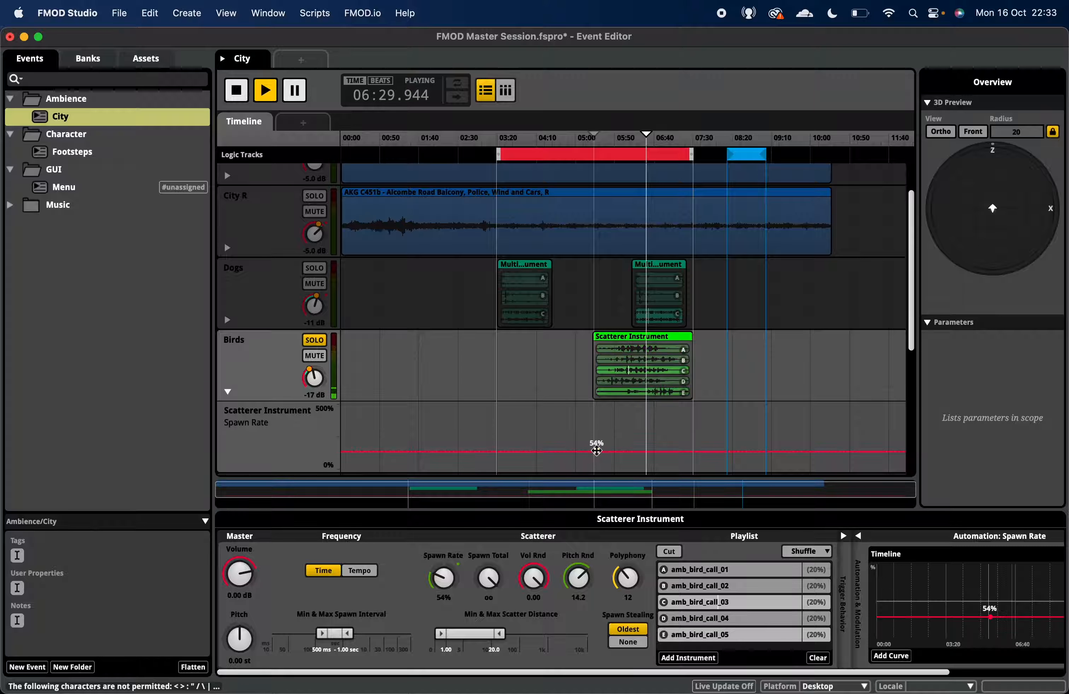
click(628, 450)
drag(627, 451, 685, 428)
click(647, 429)
Step: Play the Birds scatterer from its start and from two points near its end to compare the automated spawn rates
click(597, 140)
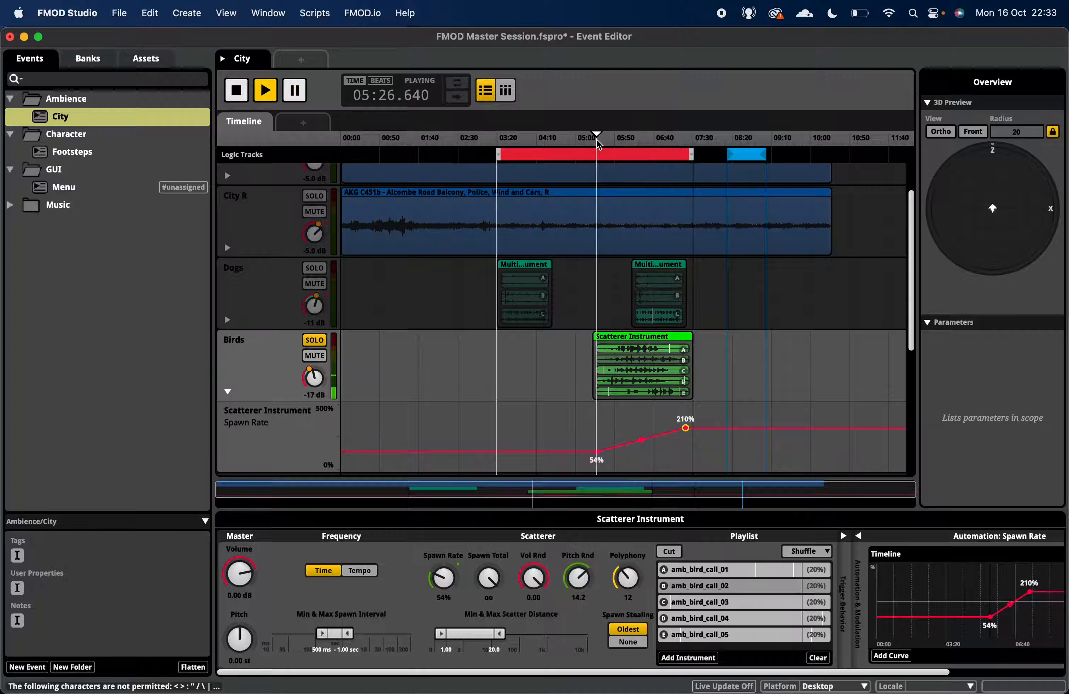
click(611, 339)
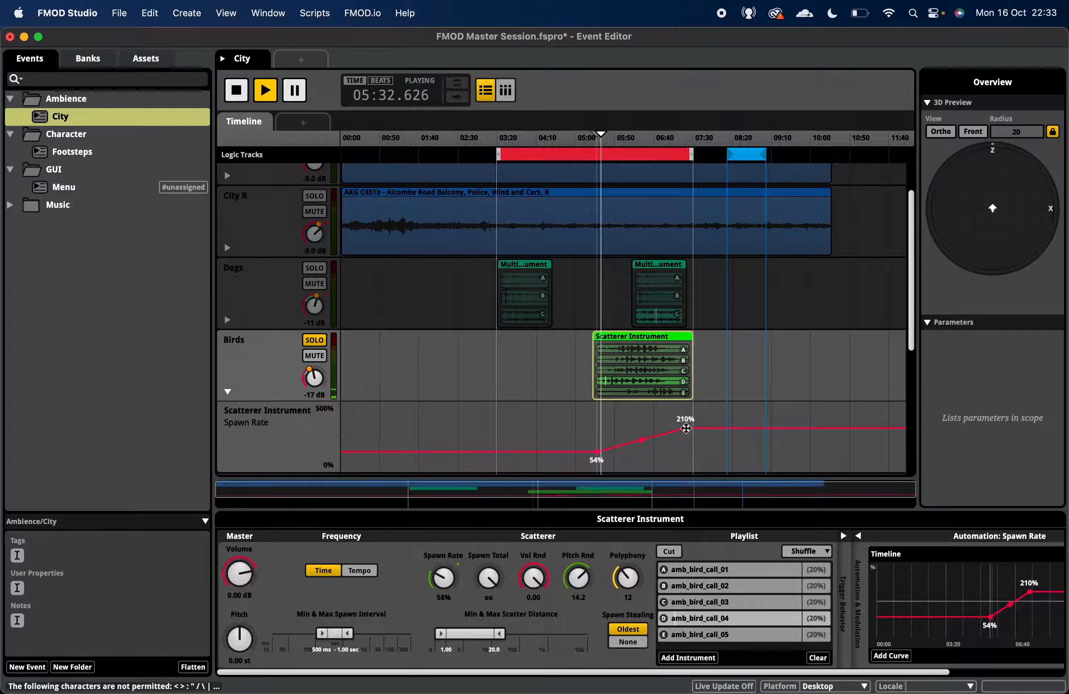
click(666, 140)
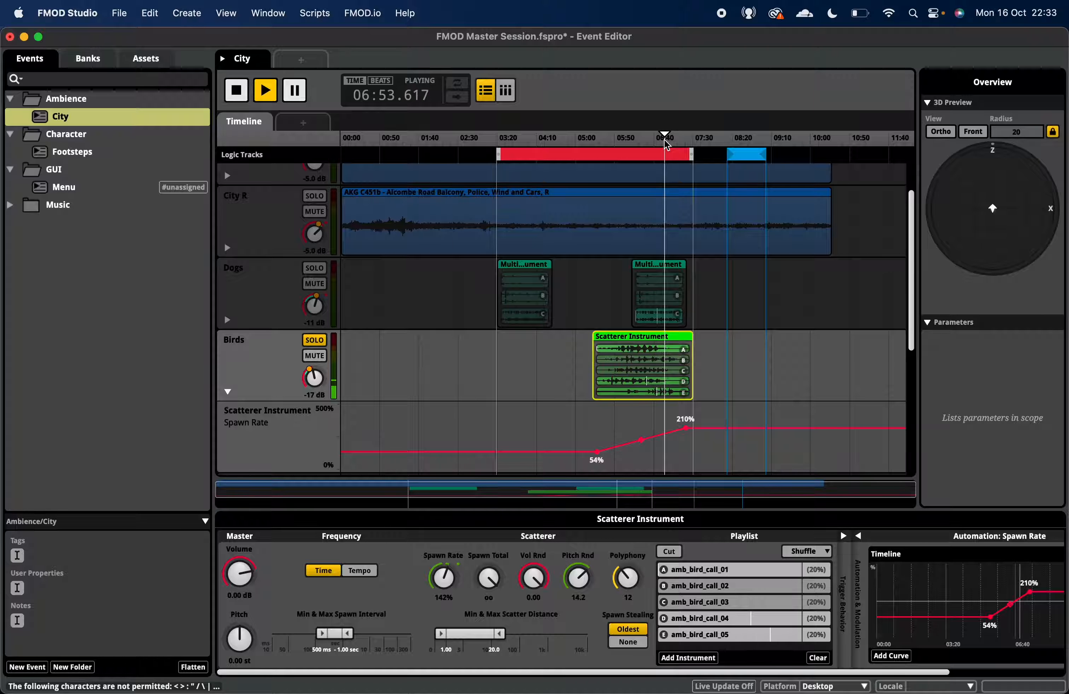
click(682, 140)
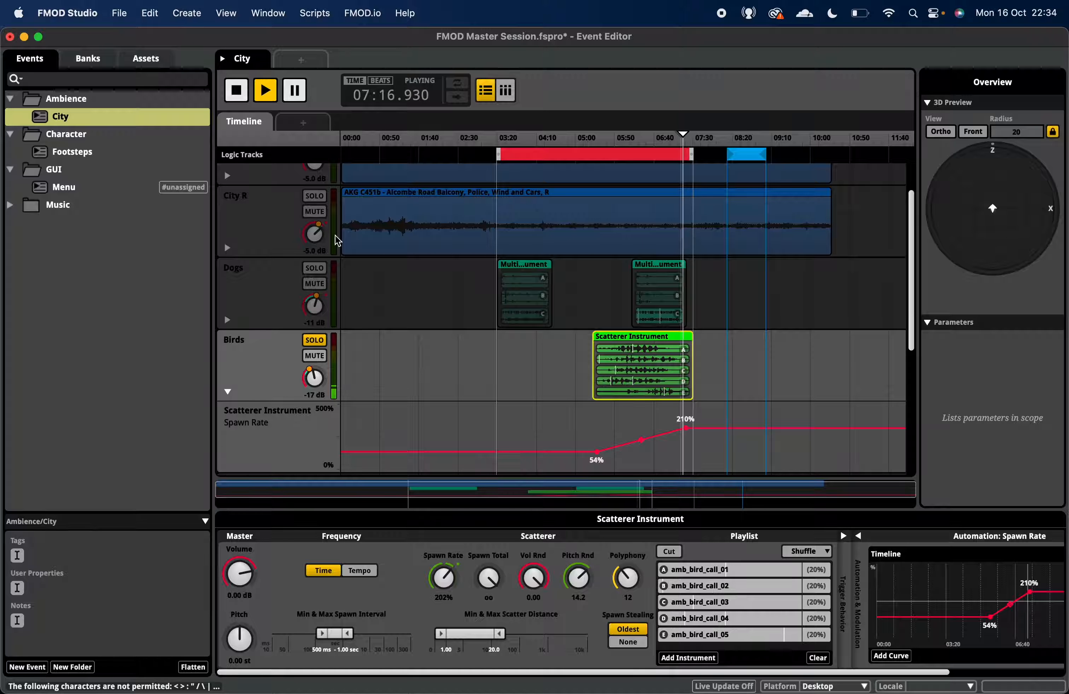
Step: Clear the track solos so the City, Dogs and Birds tracks all play together
scroll(301, 356, up, 3)
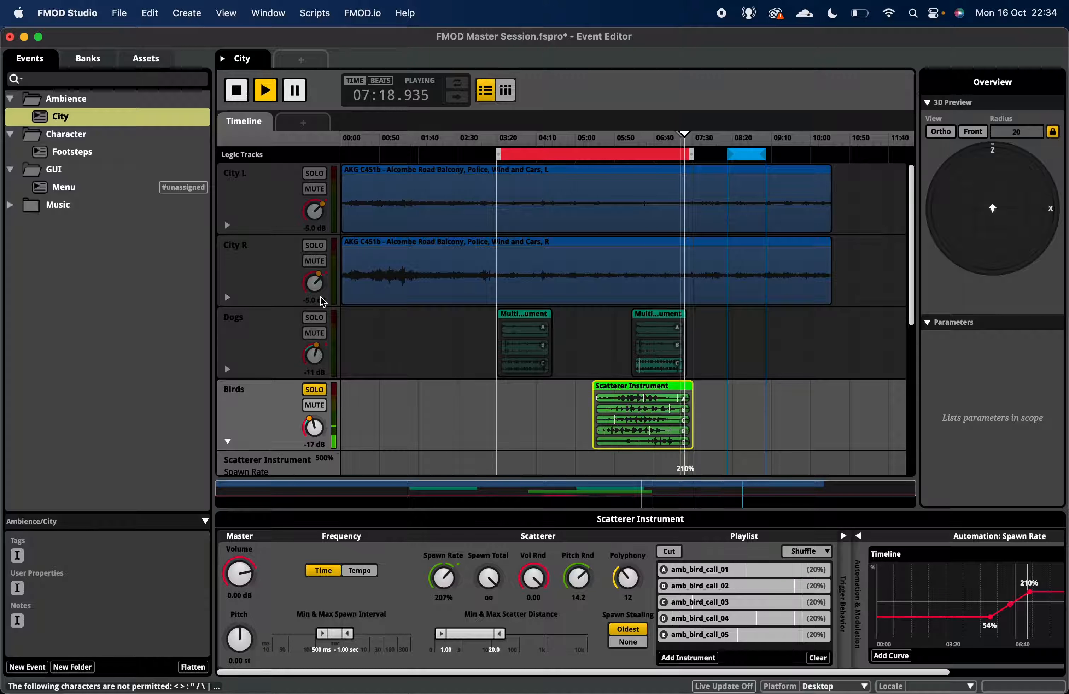
click(314, 317)
click(313, 317)
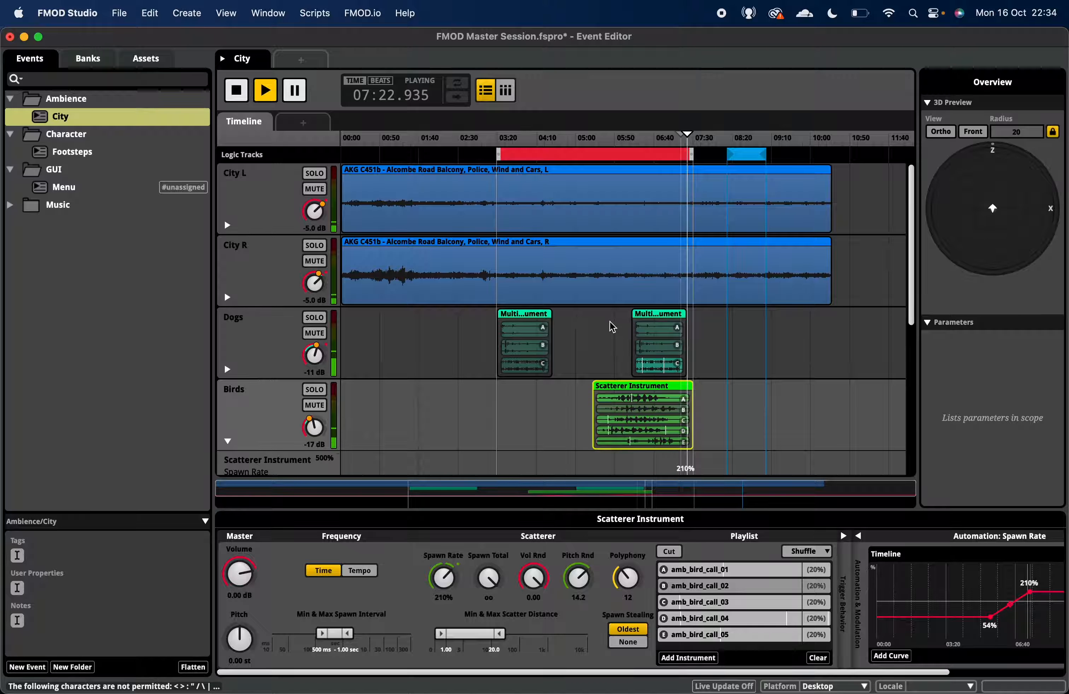
Step: Check the volume automation of the City R track, collapse it again and stop playback
scroll(694, 372, down, 1)
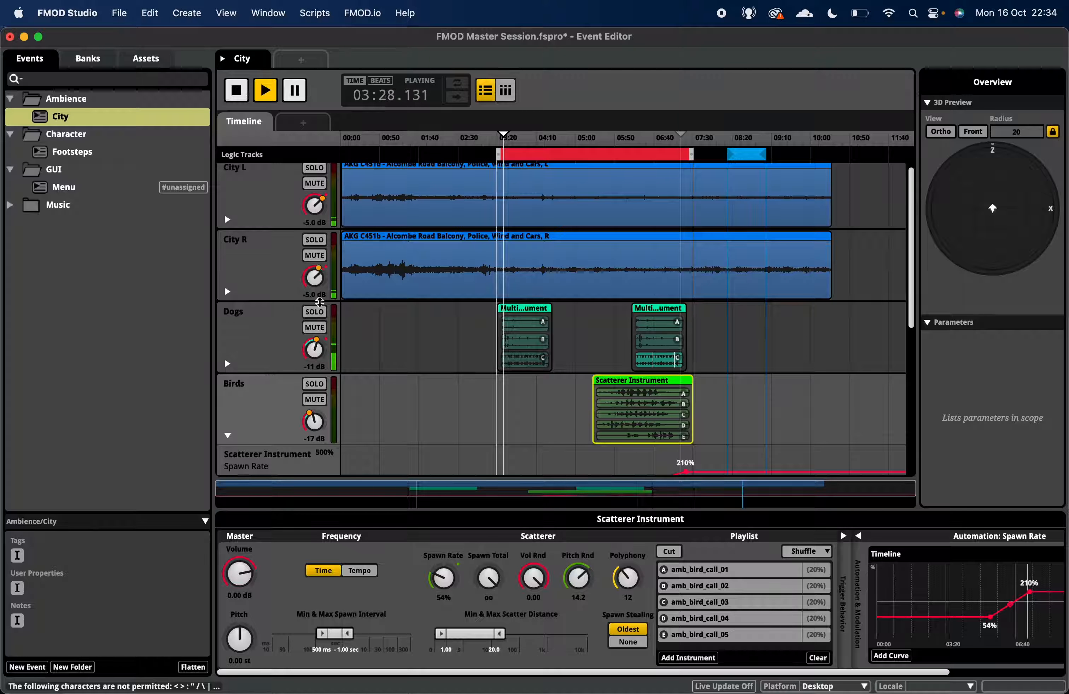
click(227, 293)
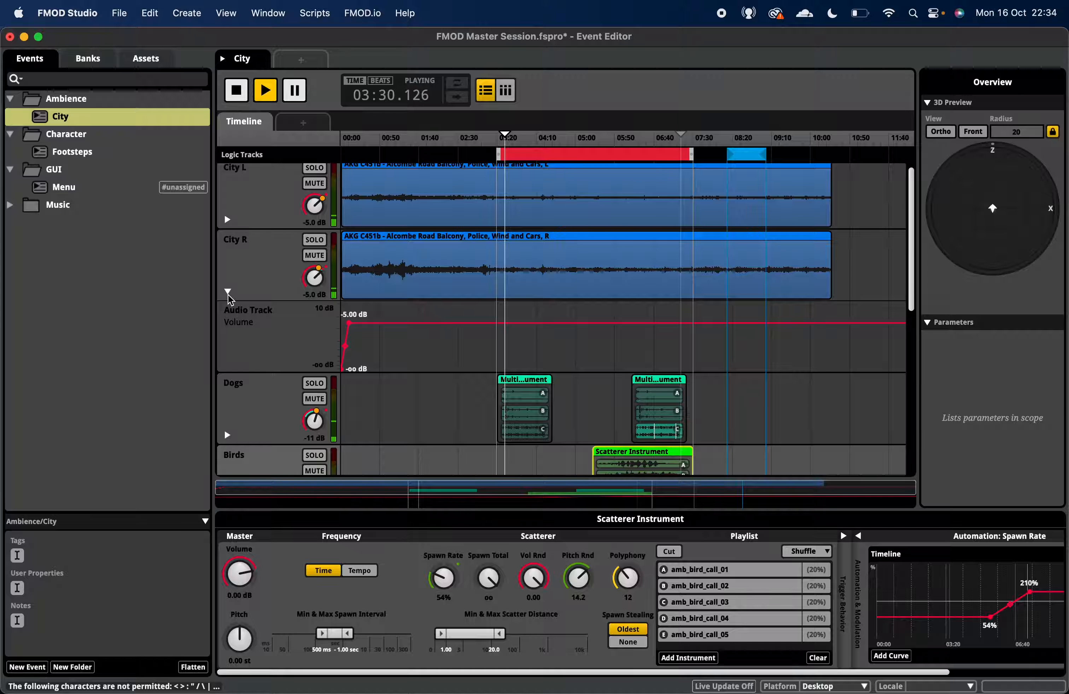
click(228, 292)
key(space)
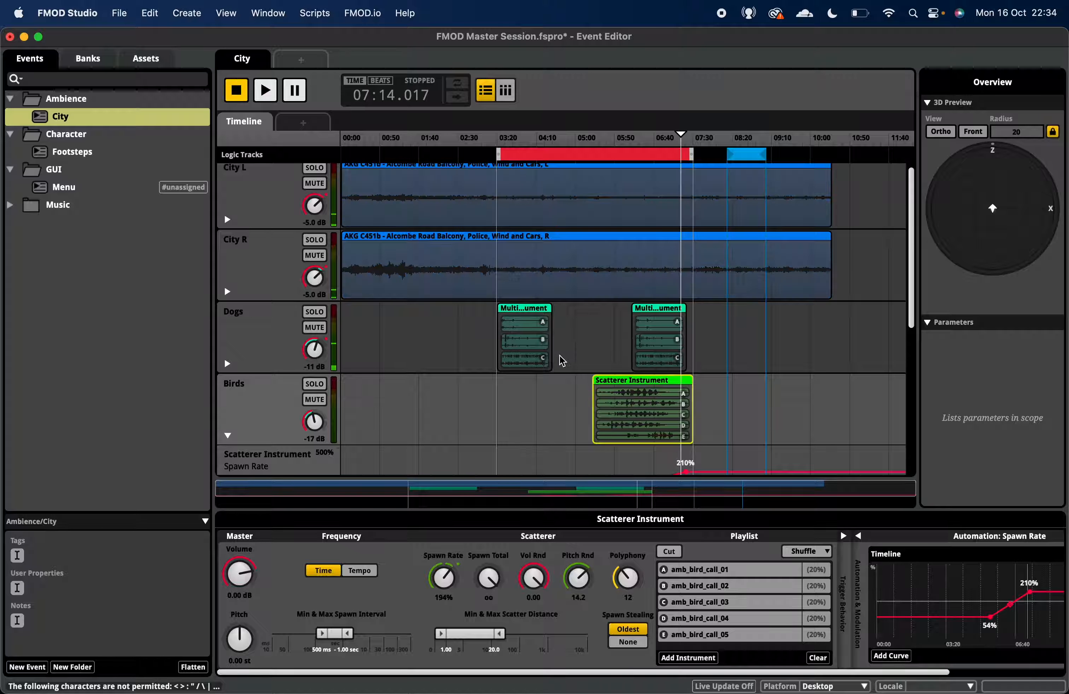
Step: Review the Dogs multi instruments, the Birds scatterer and its spawn rate automation in the City event
click(671, 338)
click(658, 424)
click(556, 337)
scroll(411, 390, down, 5)
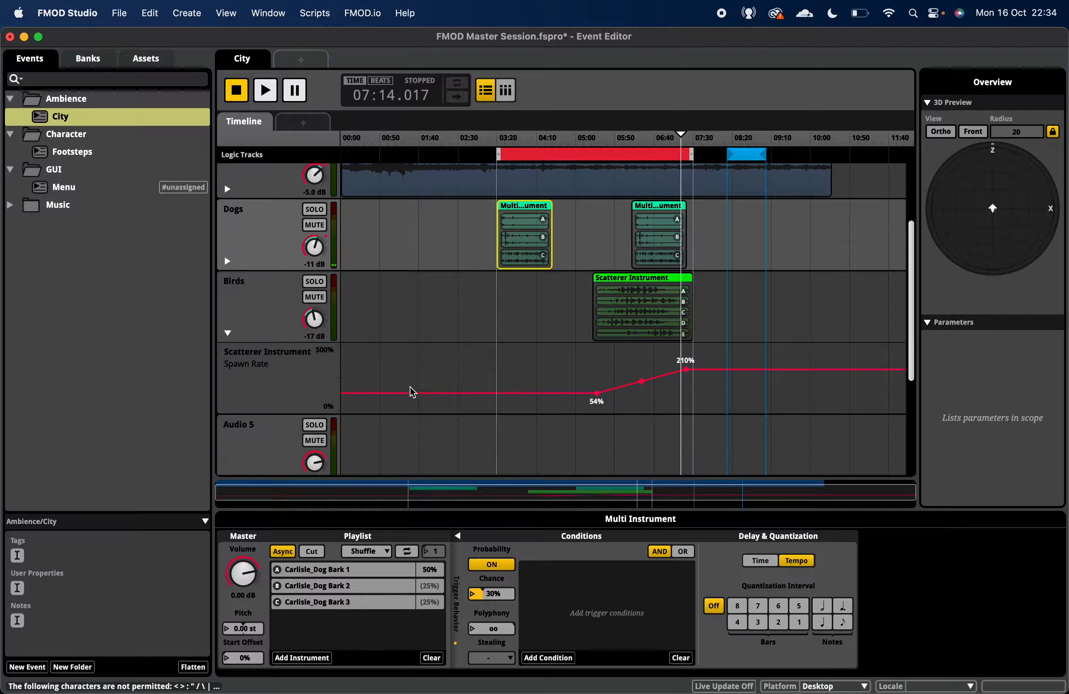
scroll(413, 392, down, 5)
scroll(414, 393, up, 10)
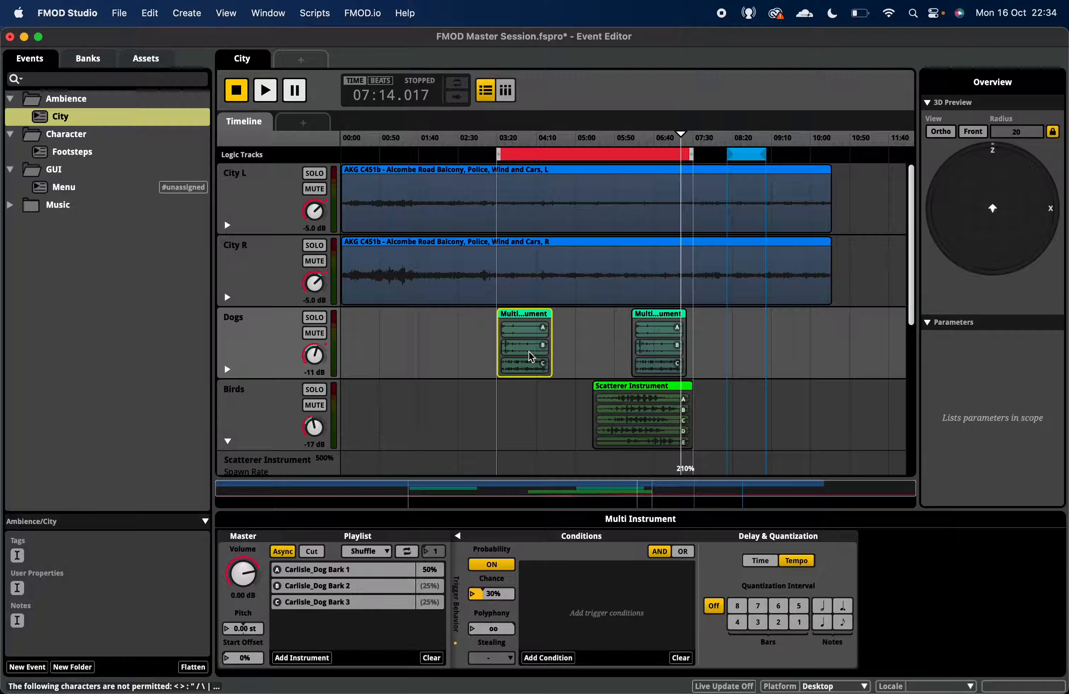
Step: Look at the GUI Menu event, then open the Footsteps event in the Character folder
click(74, 193)
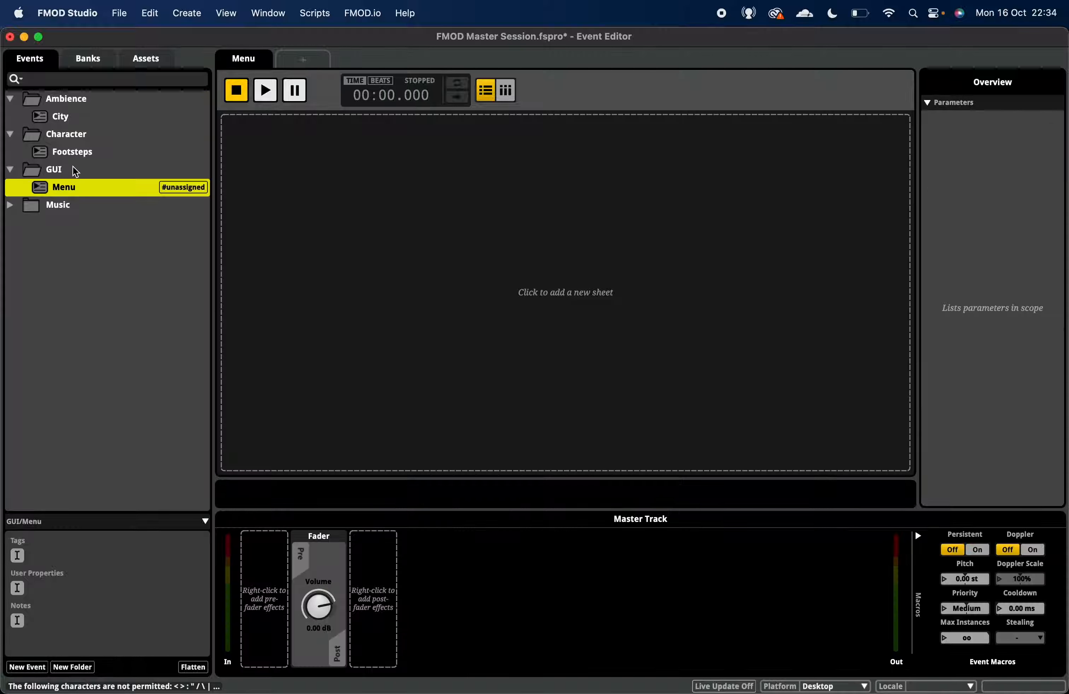
click(78, 152)
click(83, 134)
click(74, 189)
click(74, 153)
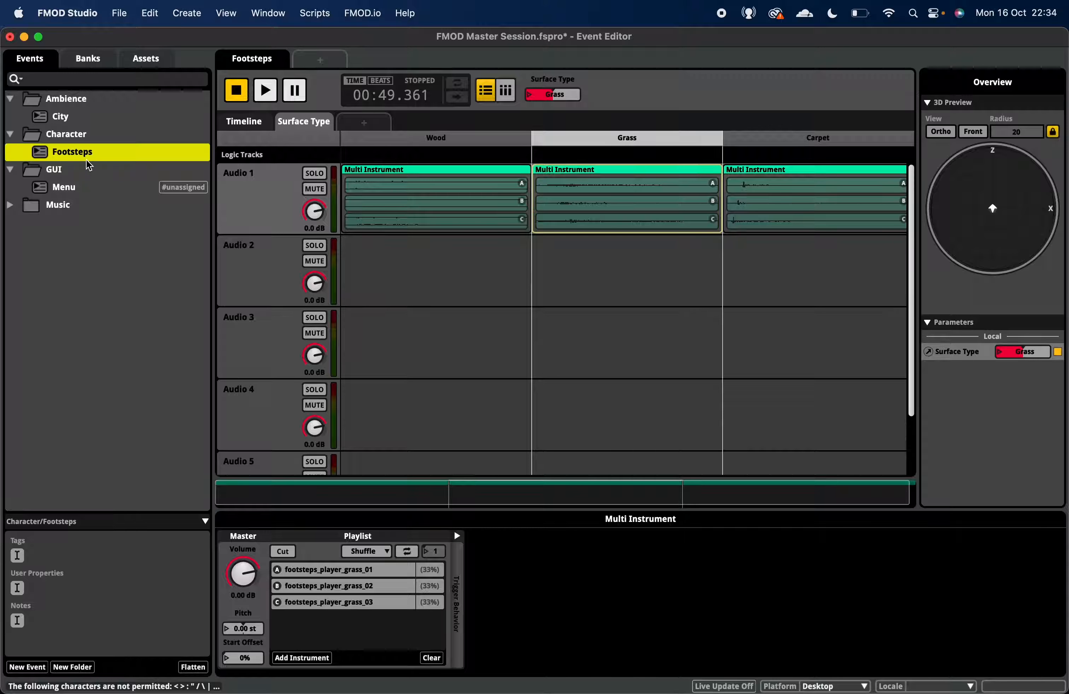
Step: Step the Footsteps event's Surface Type parameter through Wood, Grass and Carpet
click(435, 146)
click(588, 144)
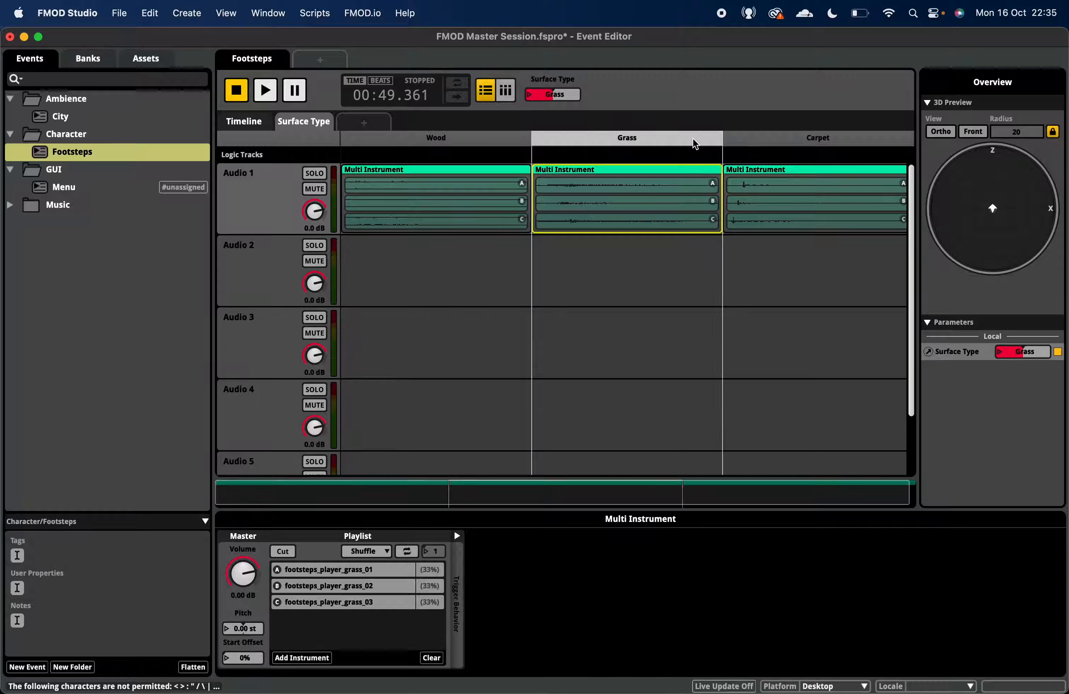
click(465, 158)
click(580, 160)
click(793, 151)
click(582, 137)
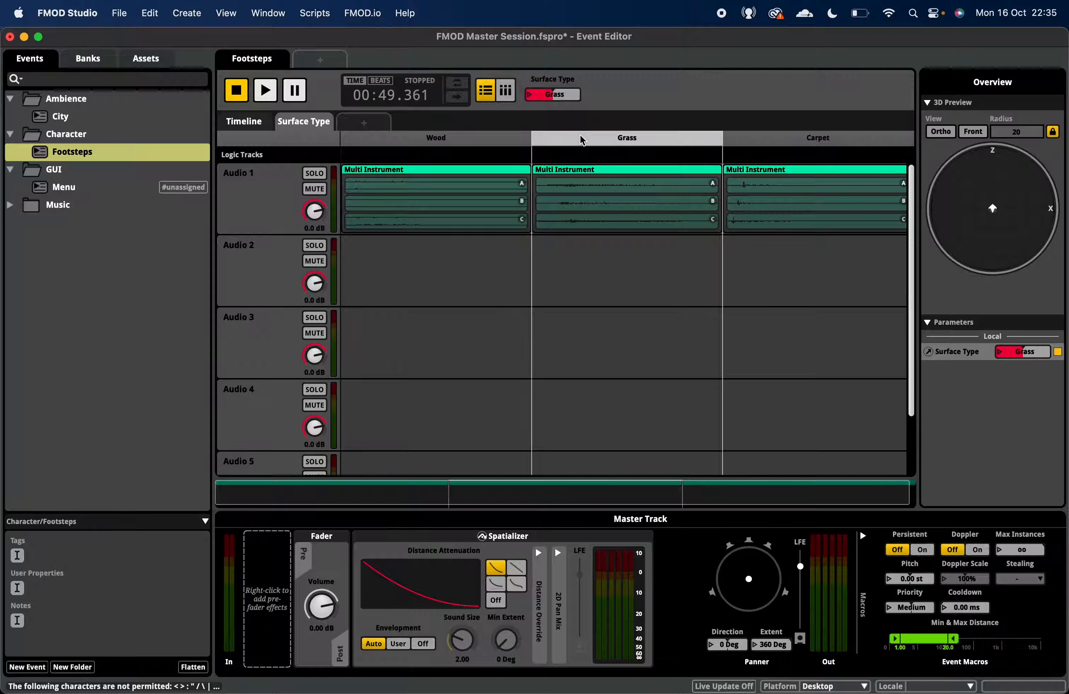
click(455, 134)
click(611, 147)
click(824, 143)
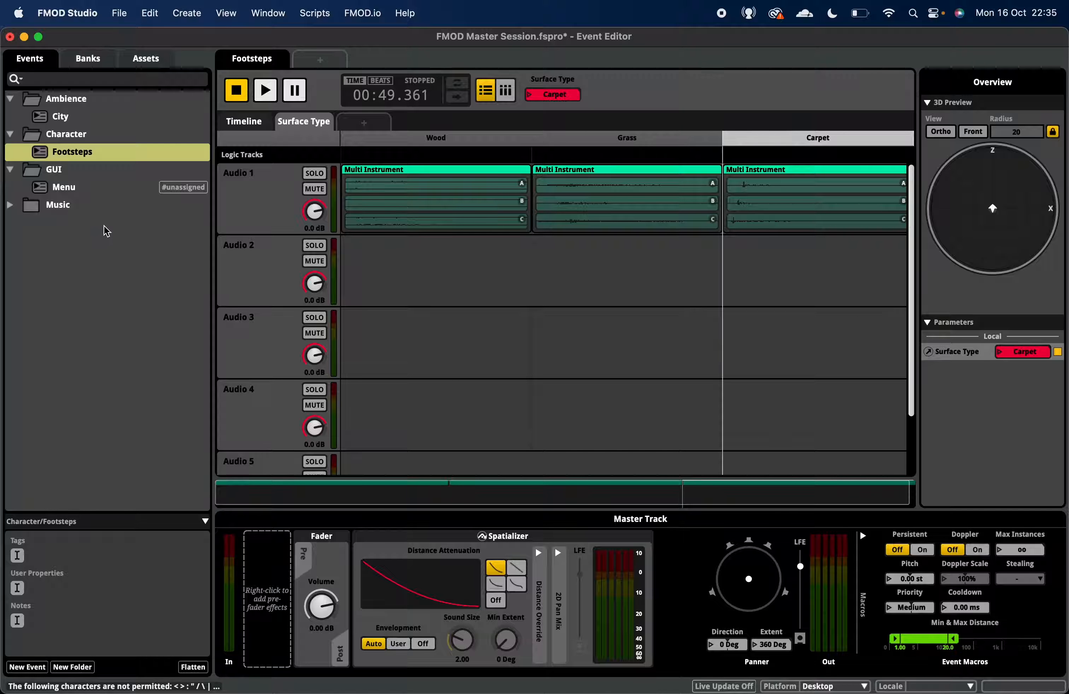
Step: Create a new 2D timeline event outside the folders and keep its default name
right_click(62, 242)
mouse_move(83, 247)
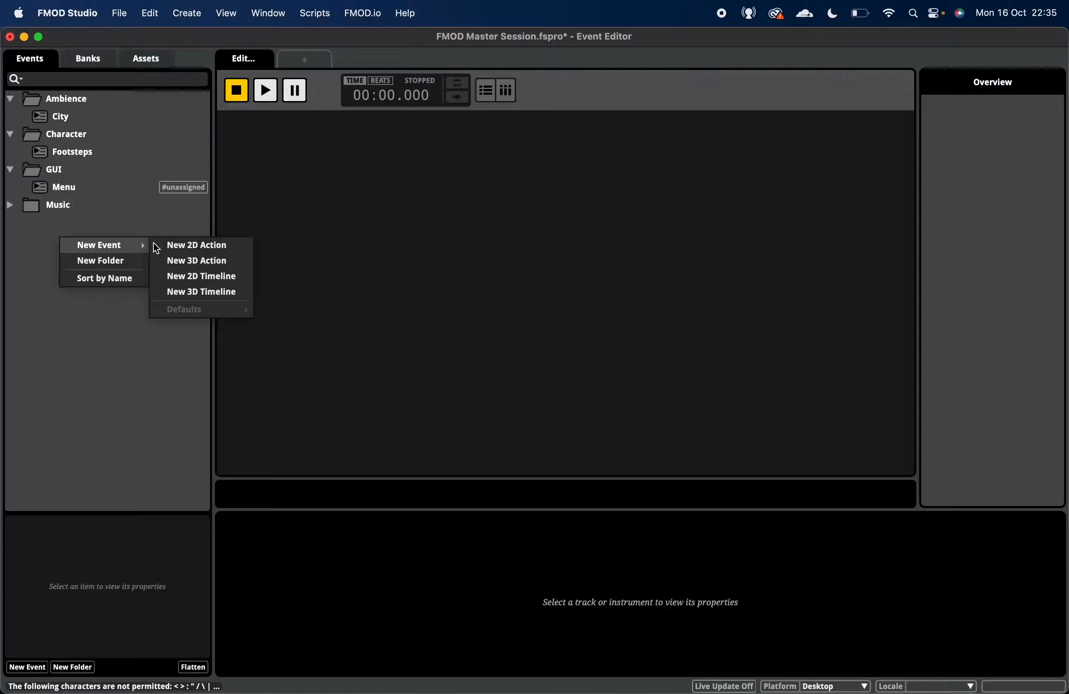
click(234, 282)
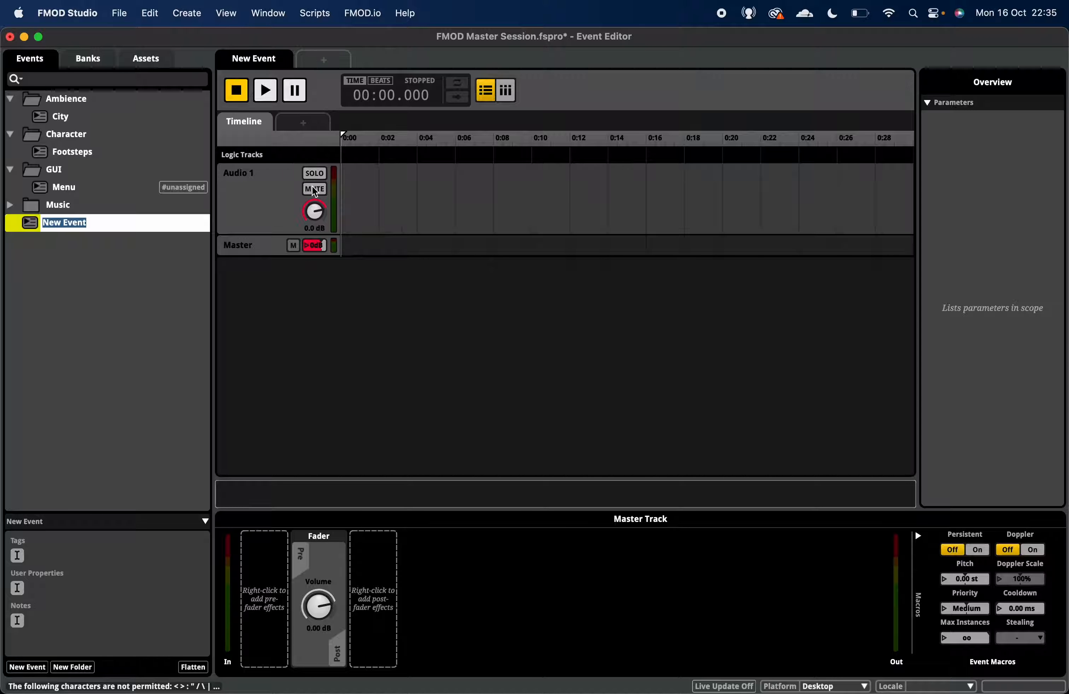
key(Return)
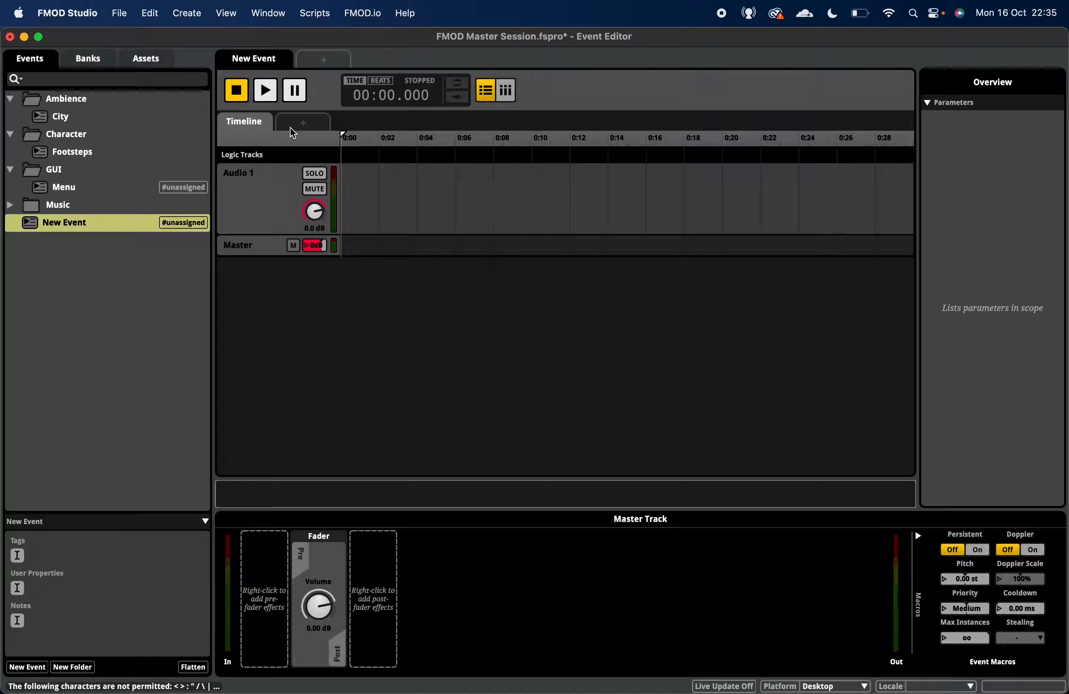
right_click(258, 128)
mouse_move(274, 158)
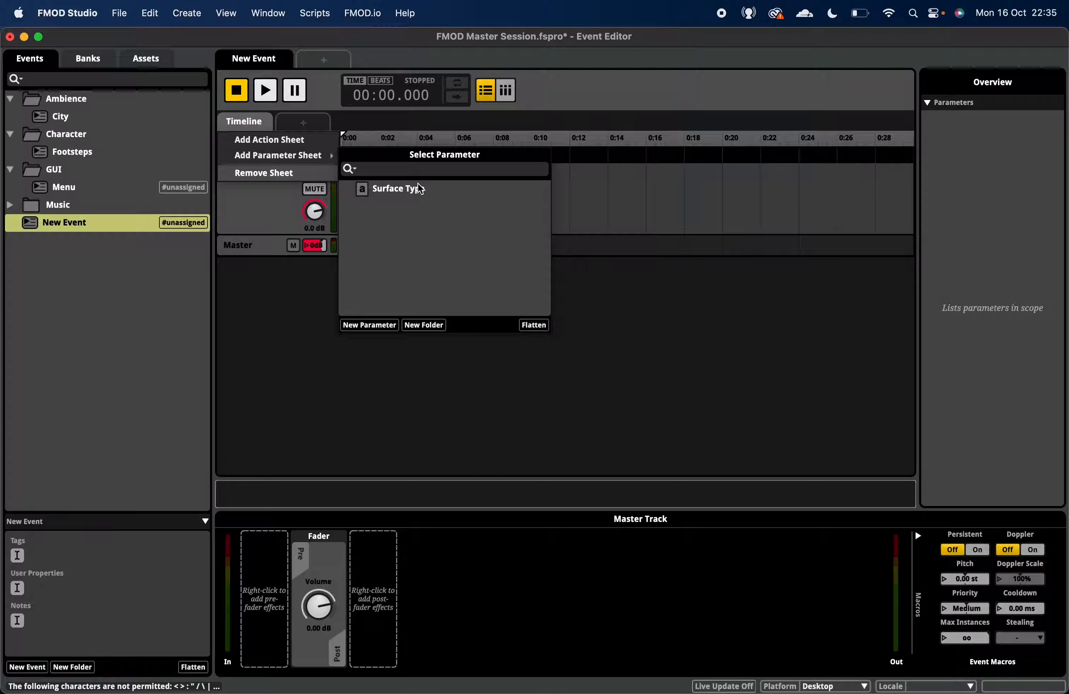
click(253, 325)
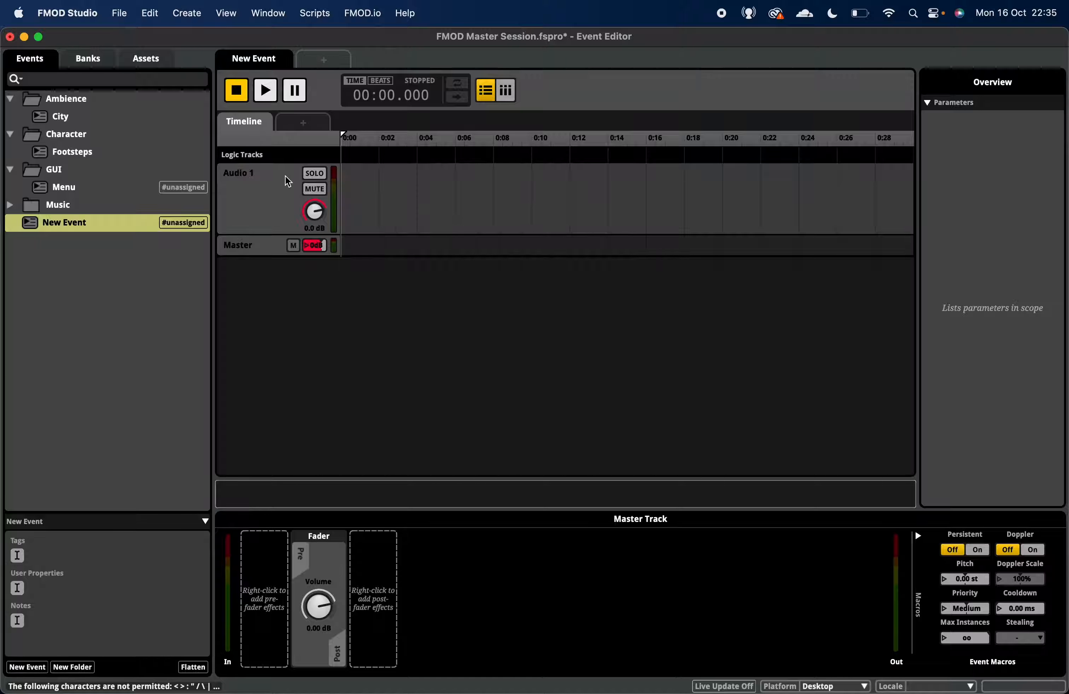
Step: Start a new parameter for a parameter sheet, entering the name Surface Demo and choosing the User: Labeled type
right_click(242, 125)
mouse_move(274, 158)
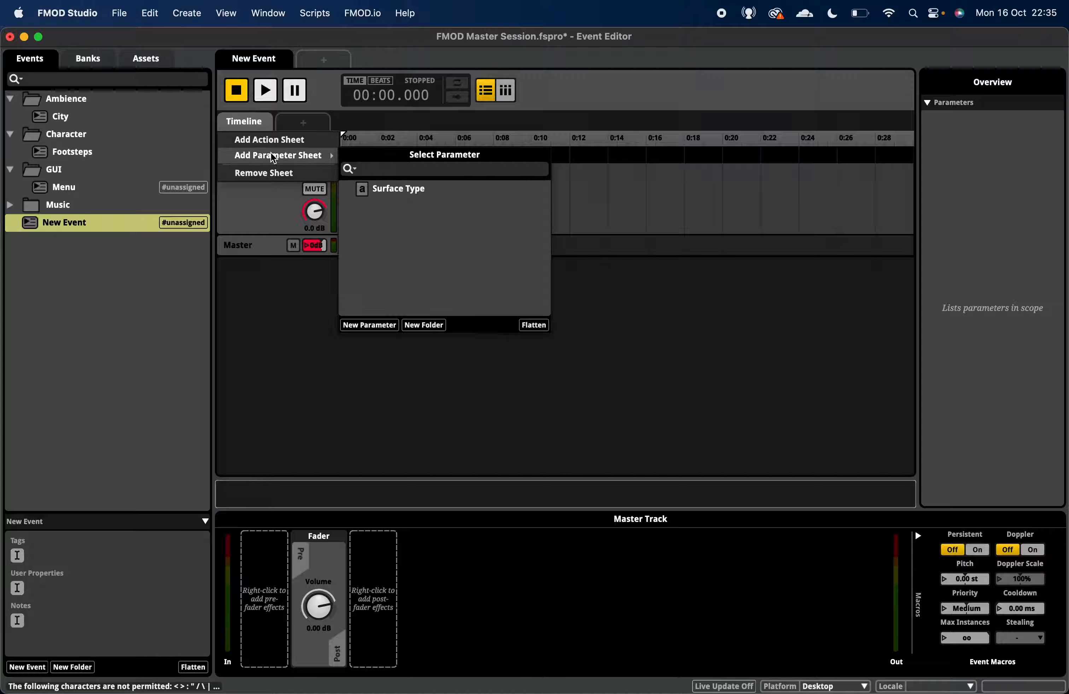
click(369, 325)
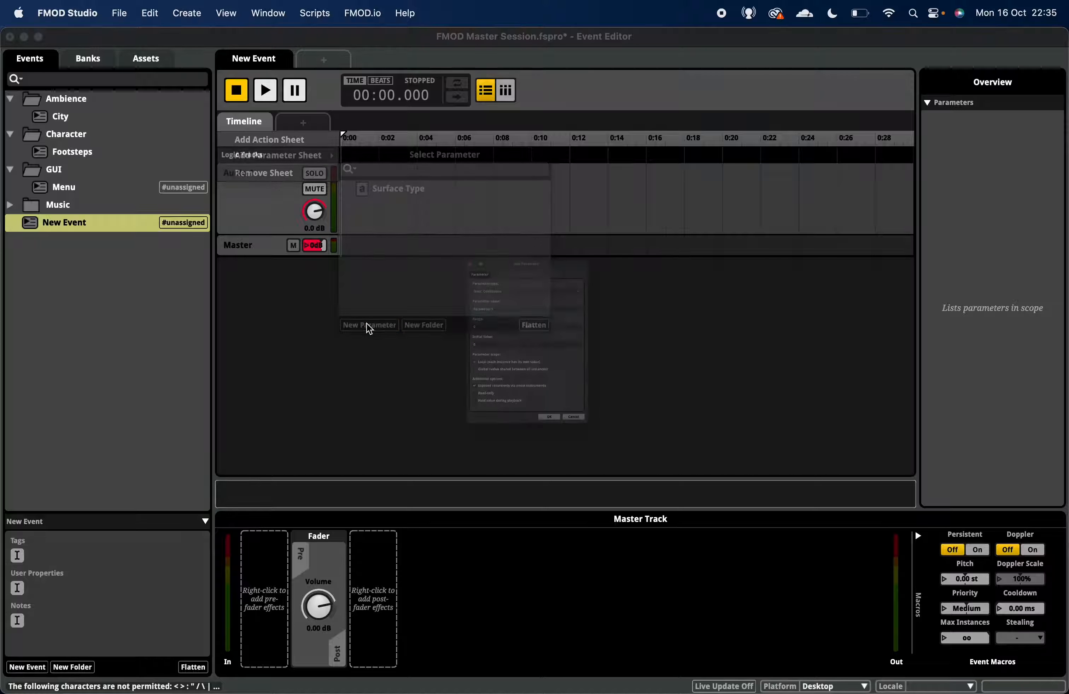
text(Surface Demo)
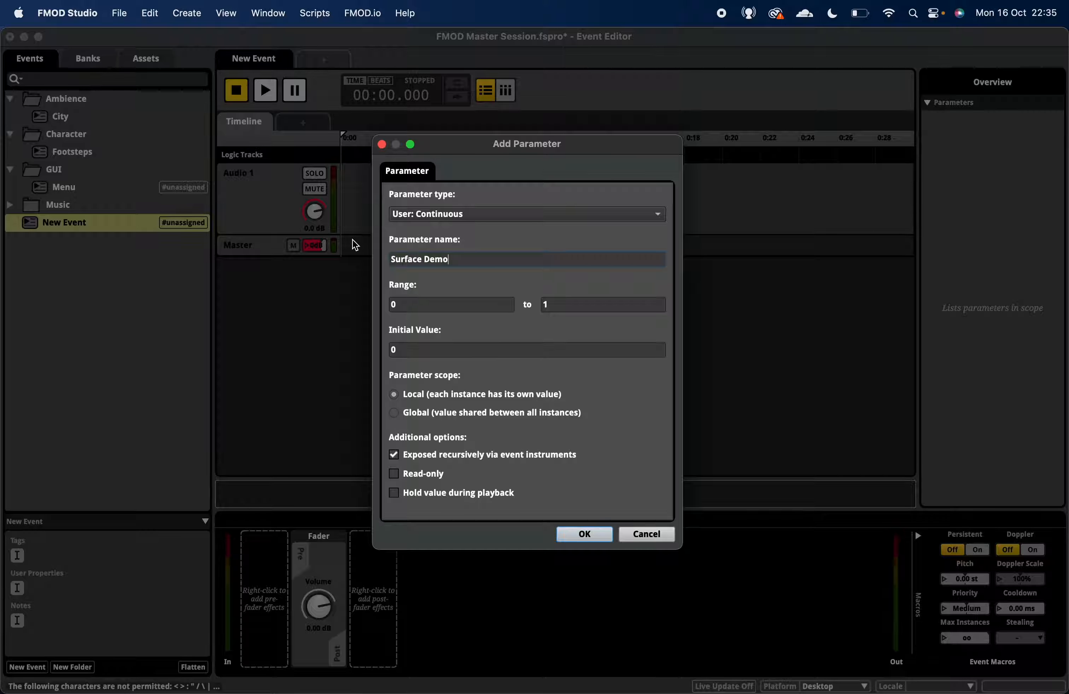
click(572, 301)
click(477, 216)
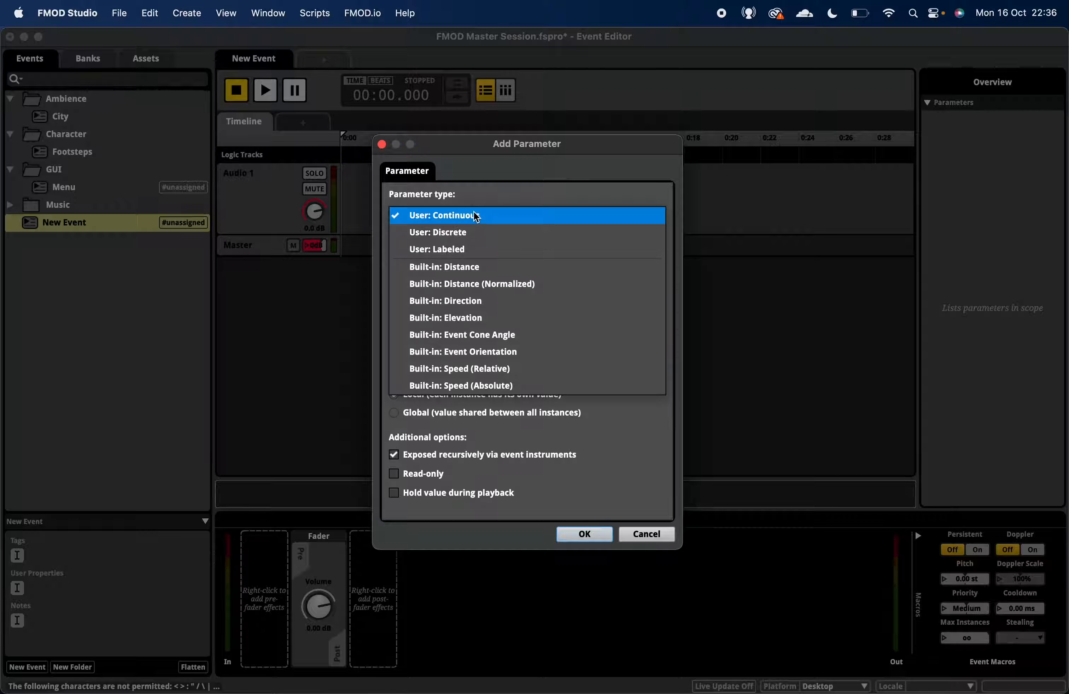
click(449, 253)
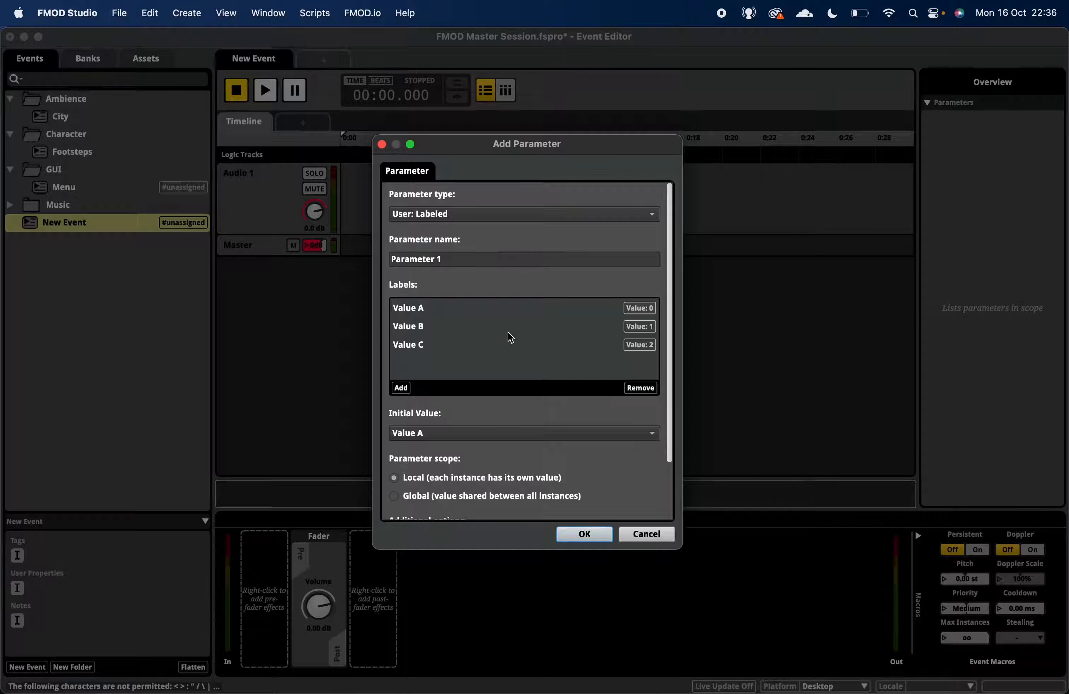
Step: Add two extra labels to the parameter and remove both again, leaving only Value A, B and C
click(402, 387)
click(401, 388)
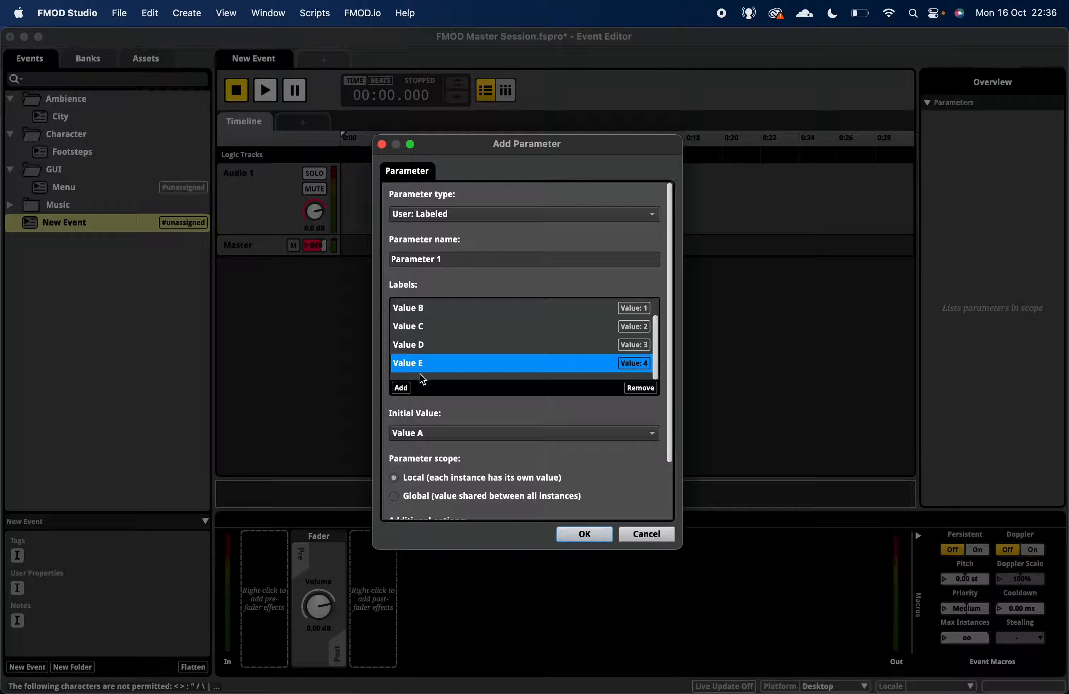
click(424, 348)
click(640, 388)
click(564, 365)
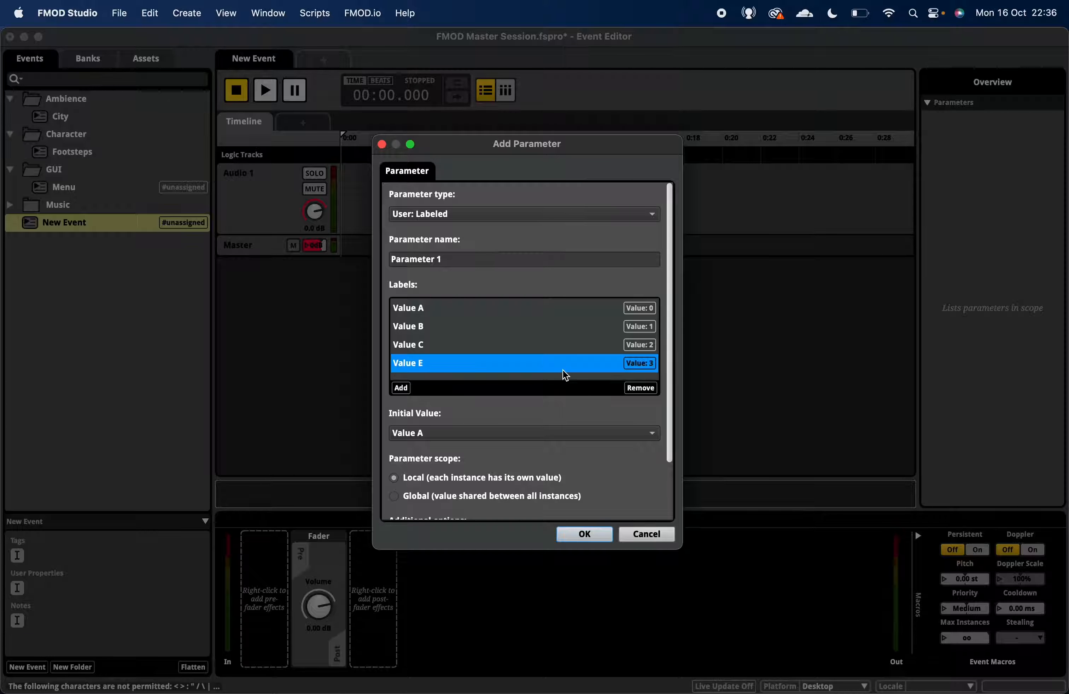
click(640, 388)
Step: Rename the label Value A to Carpet and Value B to Wood
click(425, 310)
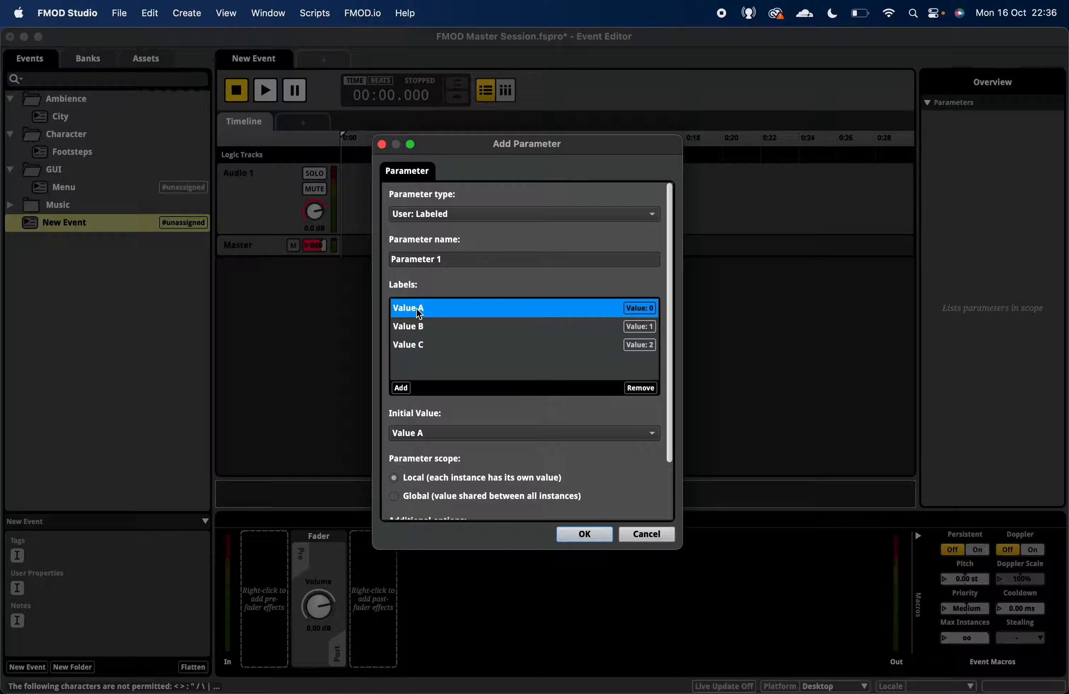
double_click(419, 310)
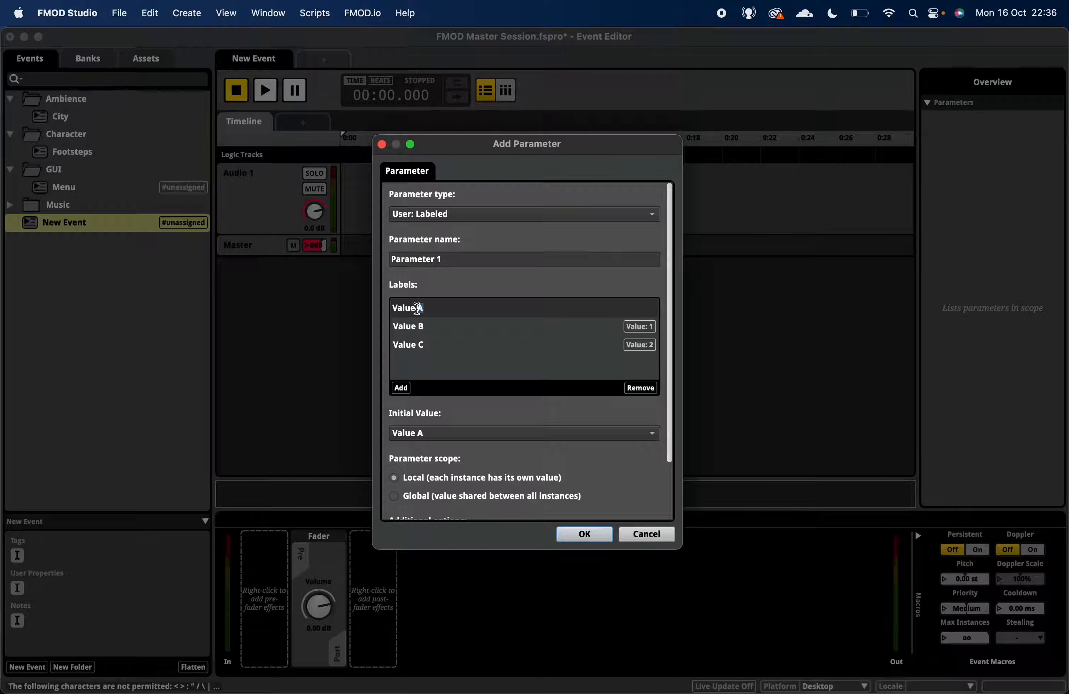
key(super+a)
text(Car)
click(420, 326)
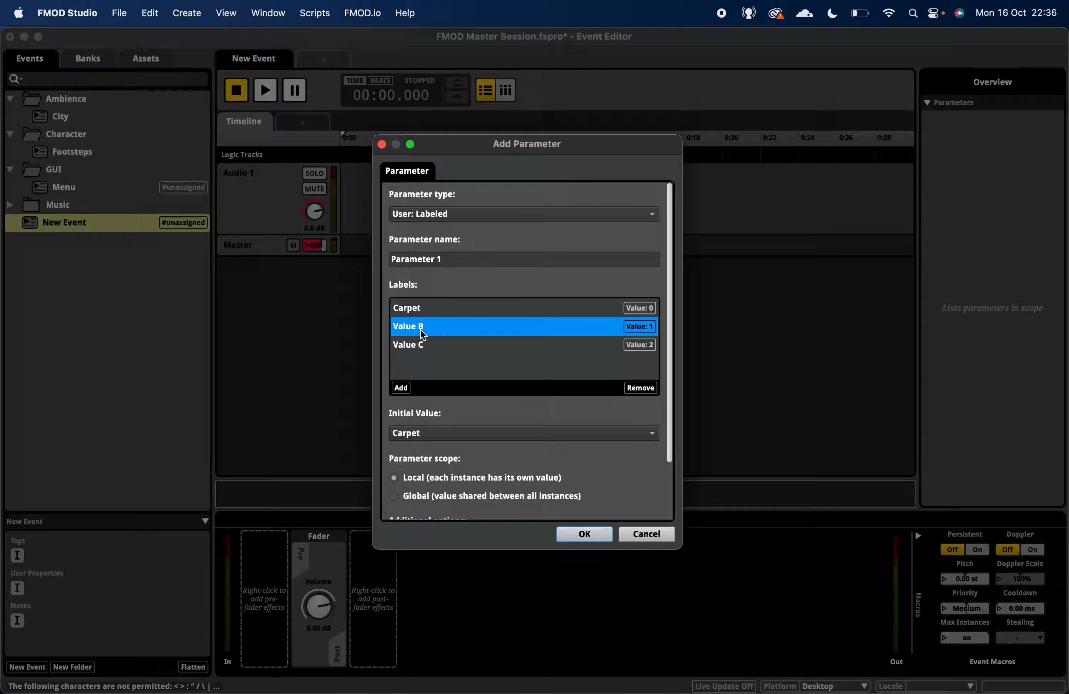
double_click(420, 327)
key(super+a)
text(Wo)
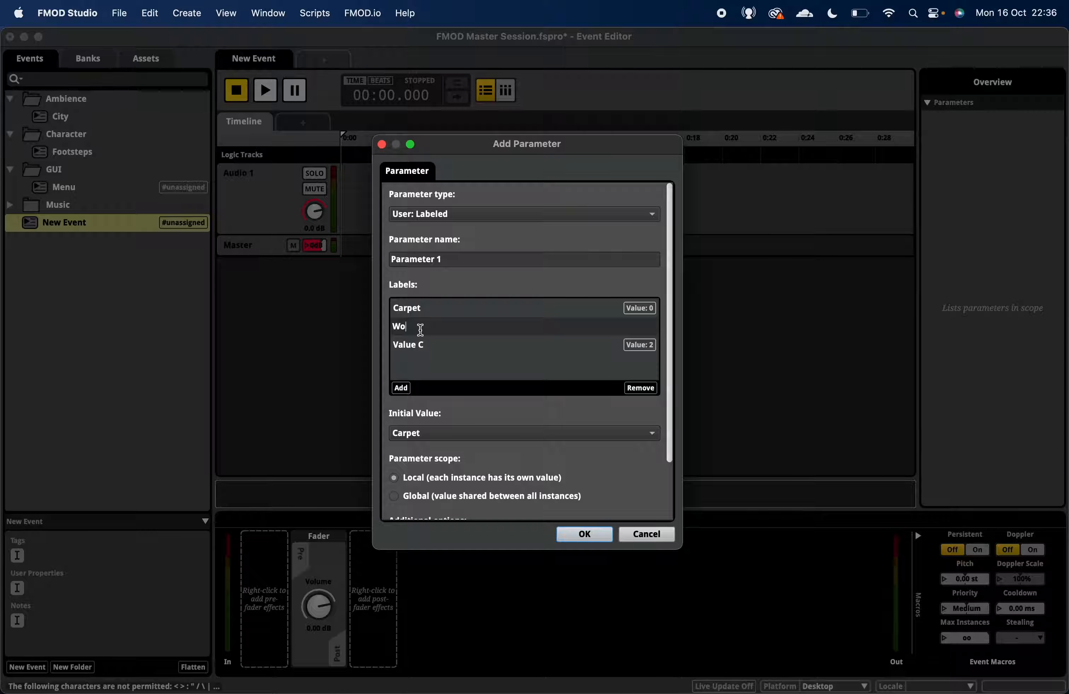
text(odf)
Step: Rename the label Value C to Dirt
click(420, 346)
double_click(419, 346)
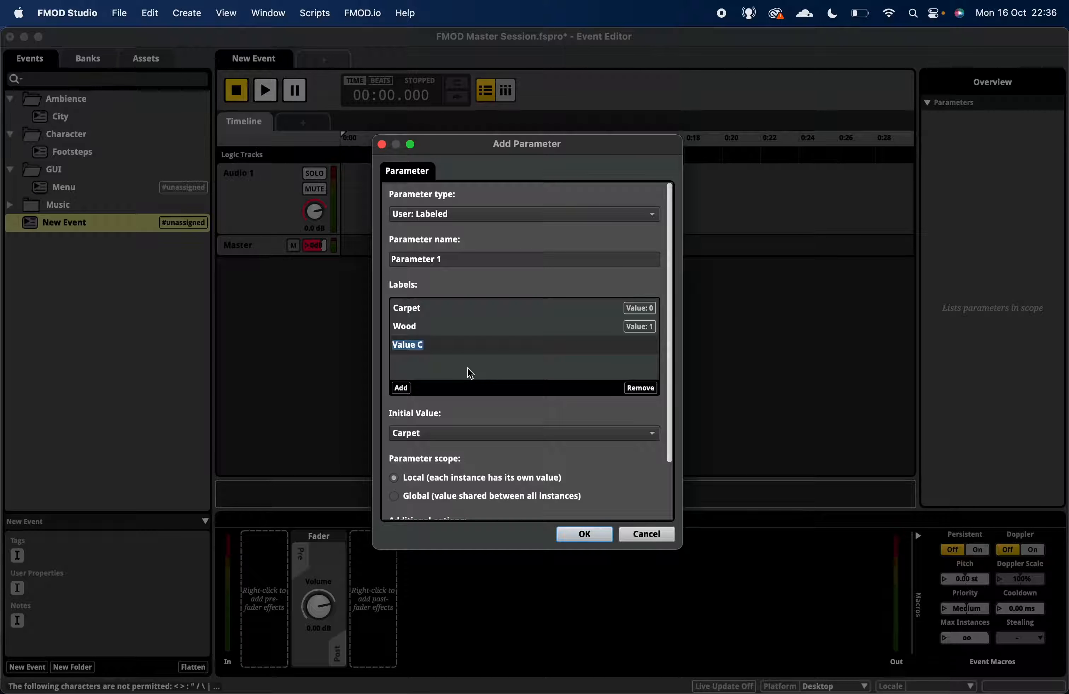
key(BackSpace)
text(Dri)
key(BackSpace)
key(BackSpace)
text(it)
text(rt)
Step: Create the parameter with Carpet as its initial value and step its sheet through Wood and Dirt
click(430, 433)
click(431, 435)
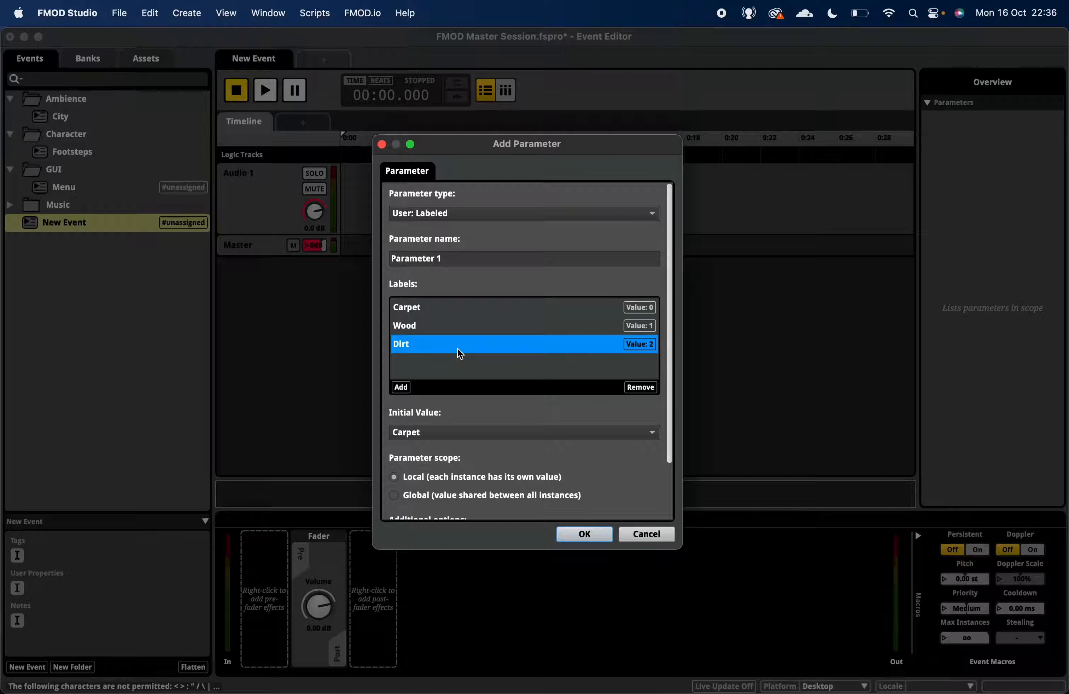
click(453, 308)
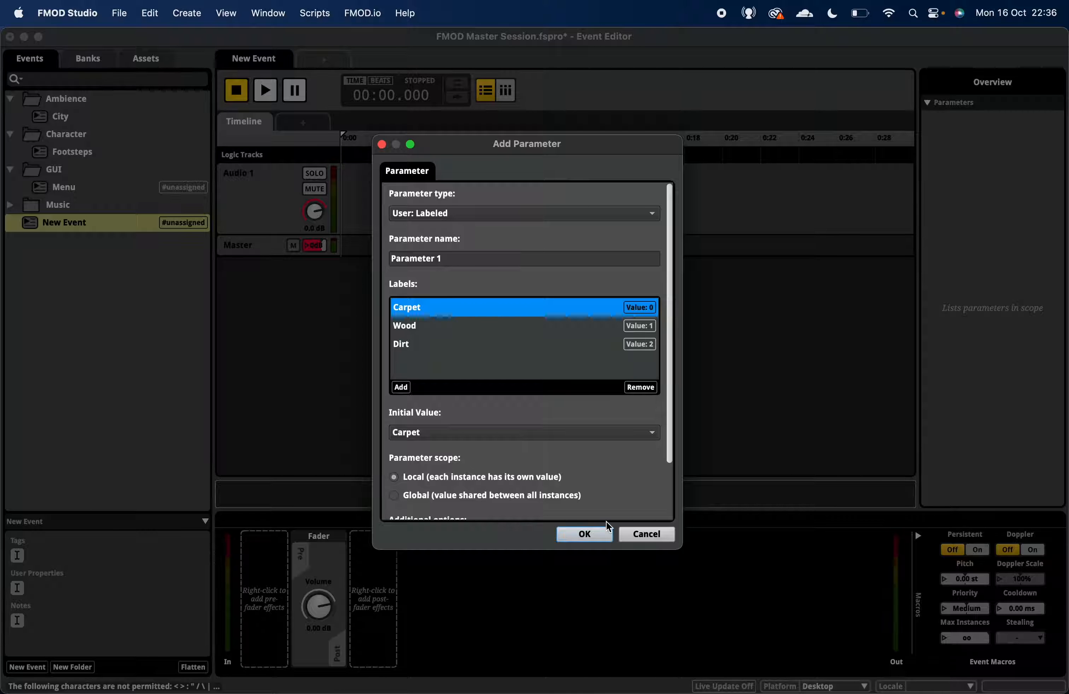
click(585, 535)
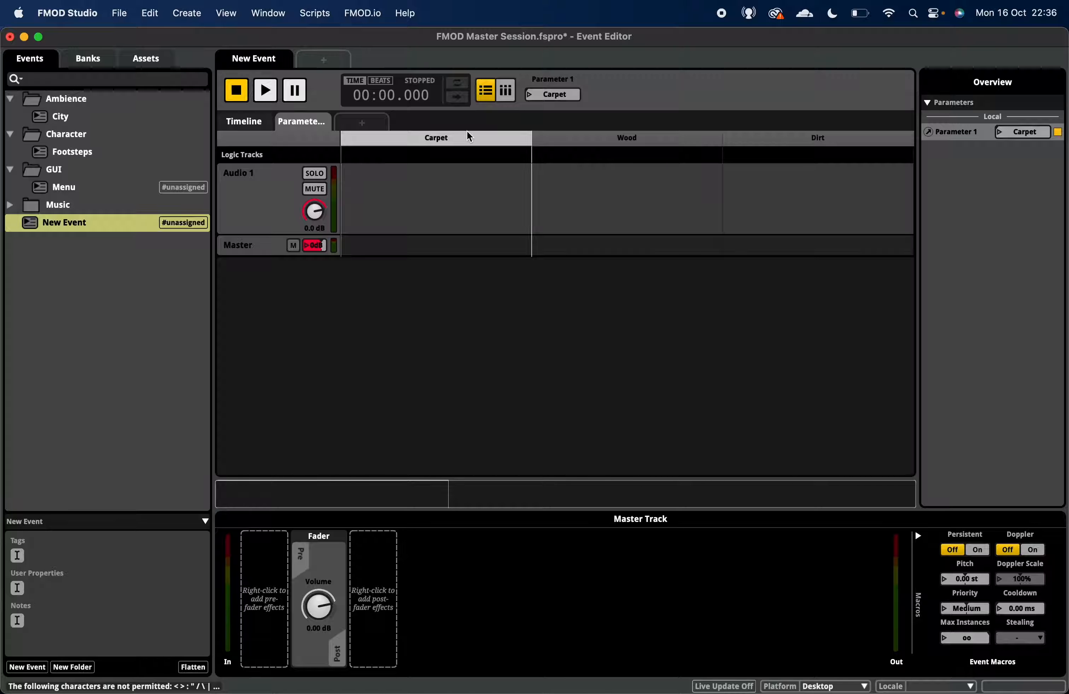
click(586, 138)
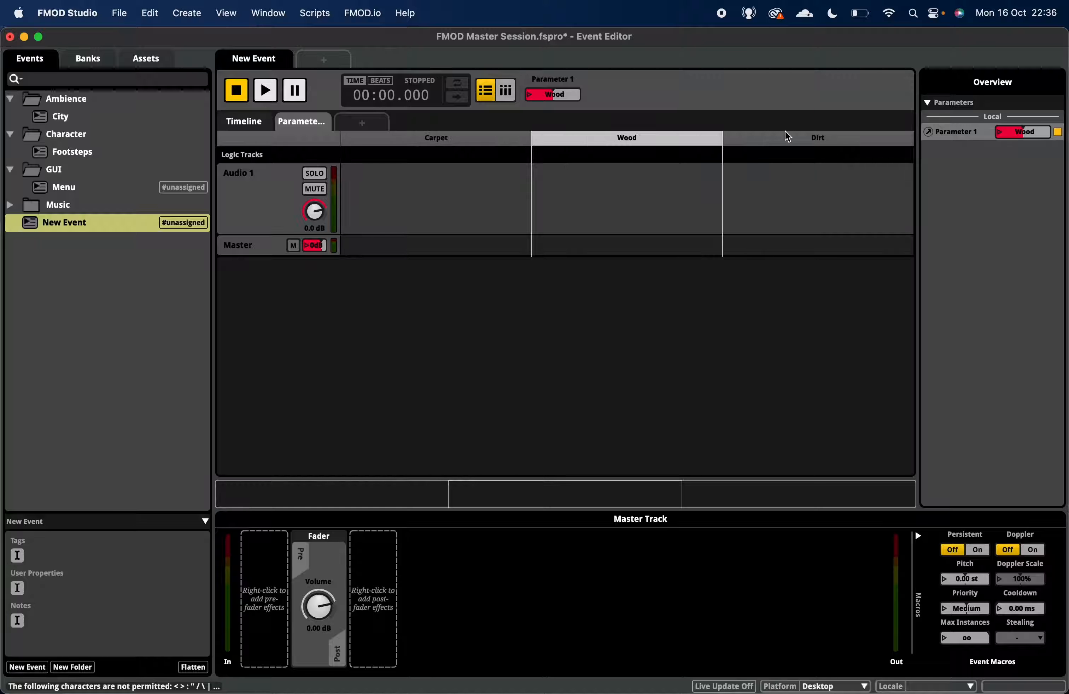
click(790, 138)
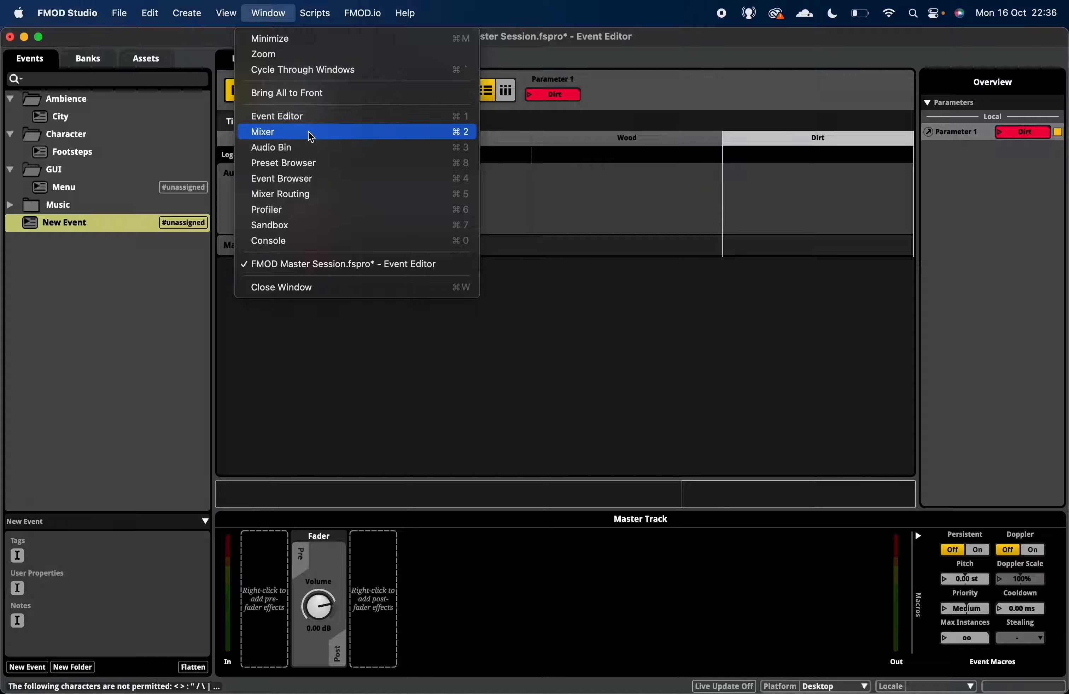
Step: Open the Audio Bin and expand the Footsteps folder inside Character to show its player footstep files
click(313, 147)
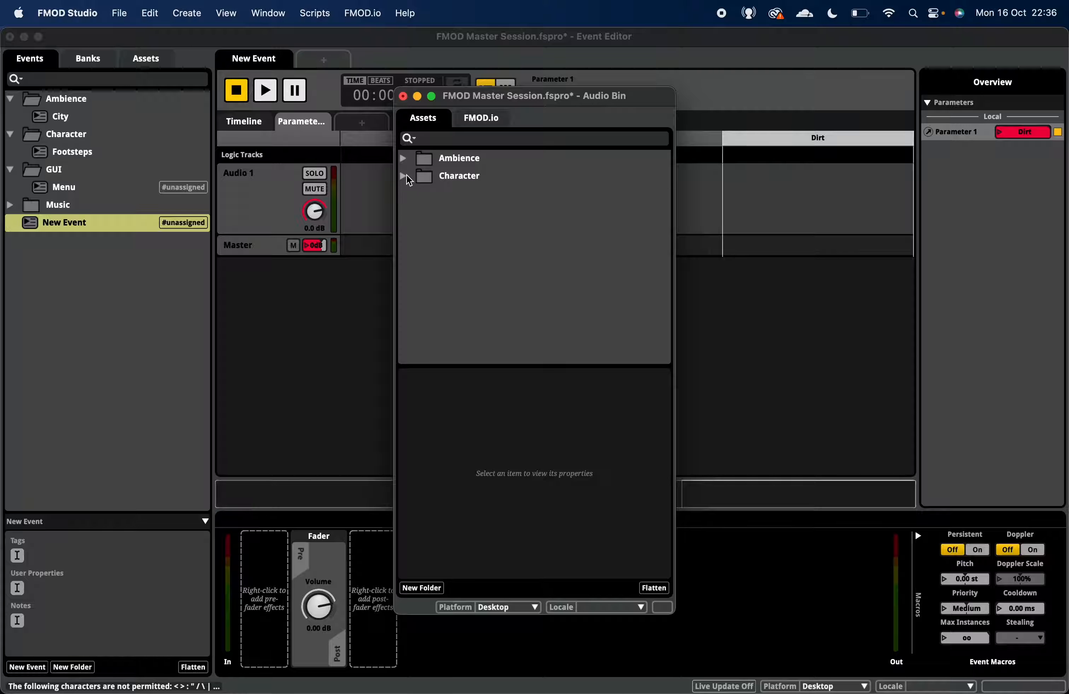
click(403, 176)
click(413, 195)
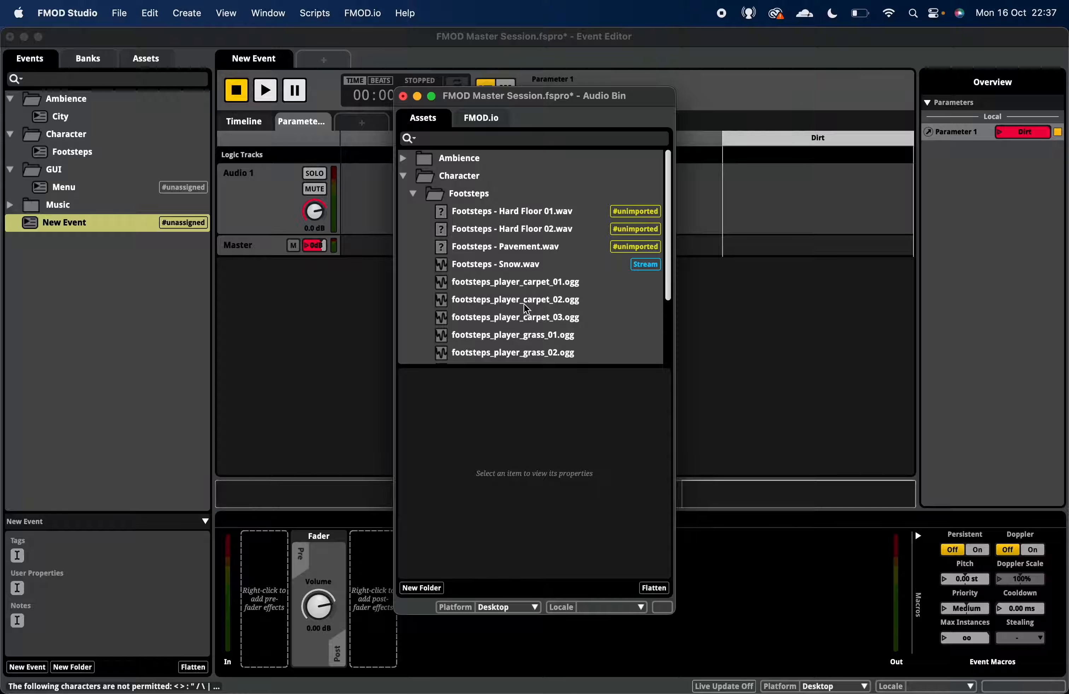
scroll(523, 303, down, 3)
Step: Turn on Autoplay and audition several grass, carpet and wood player footstep files
click(549, 282)
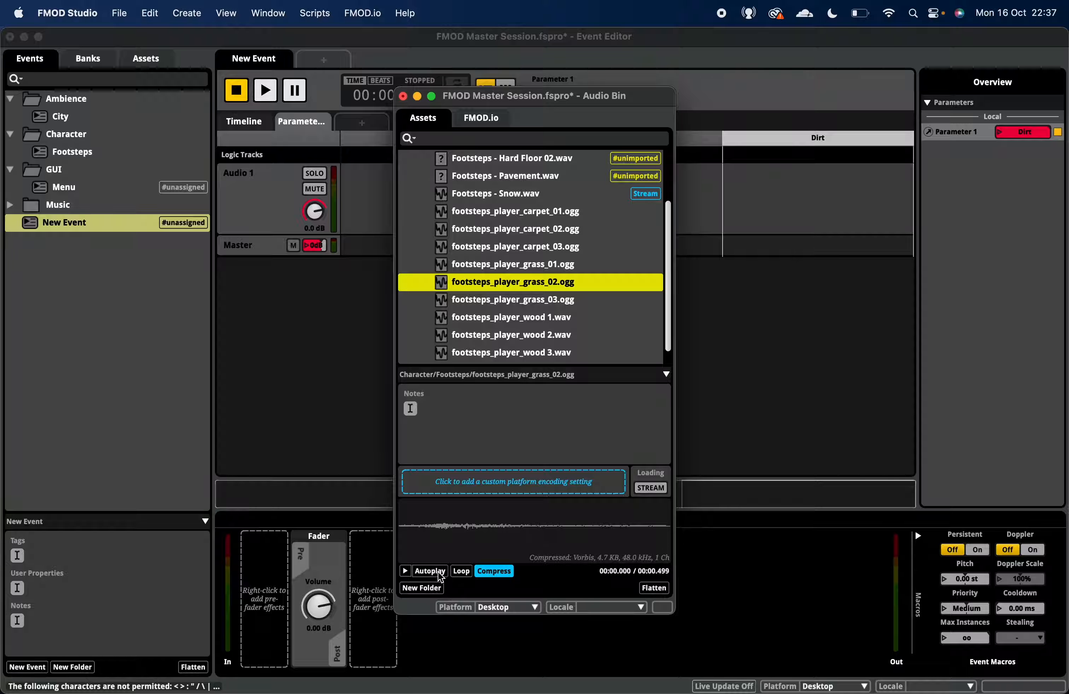
click(440, 576)
click(534, 267)
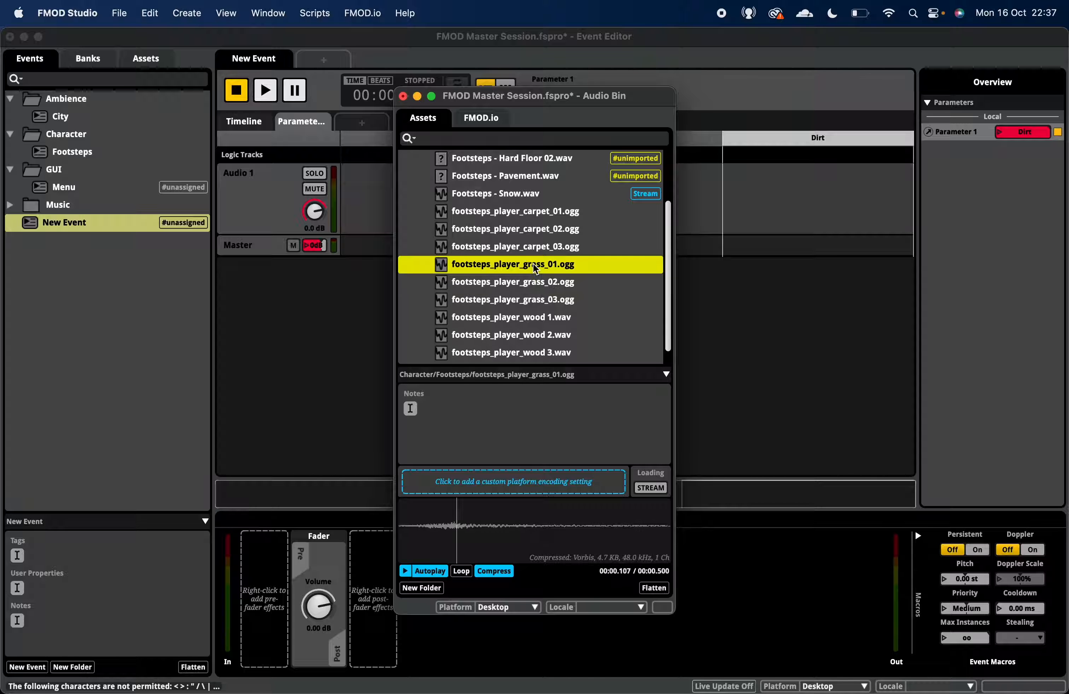
click(530, 246)
click(520, 317)
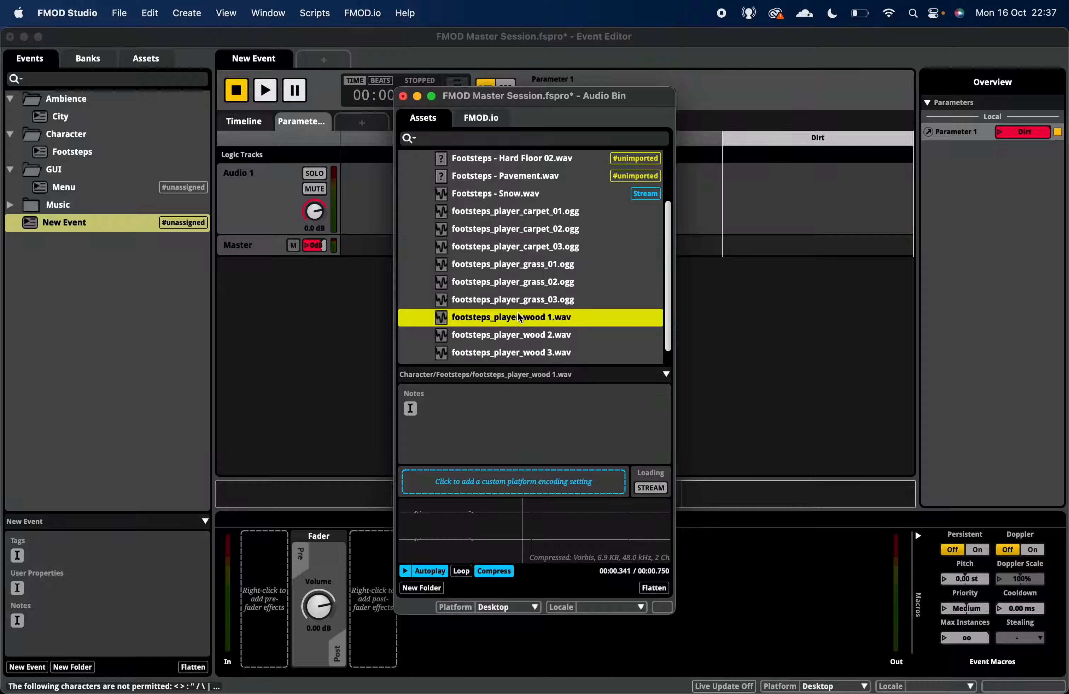
click(503, 298)
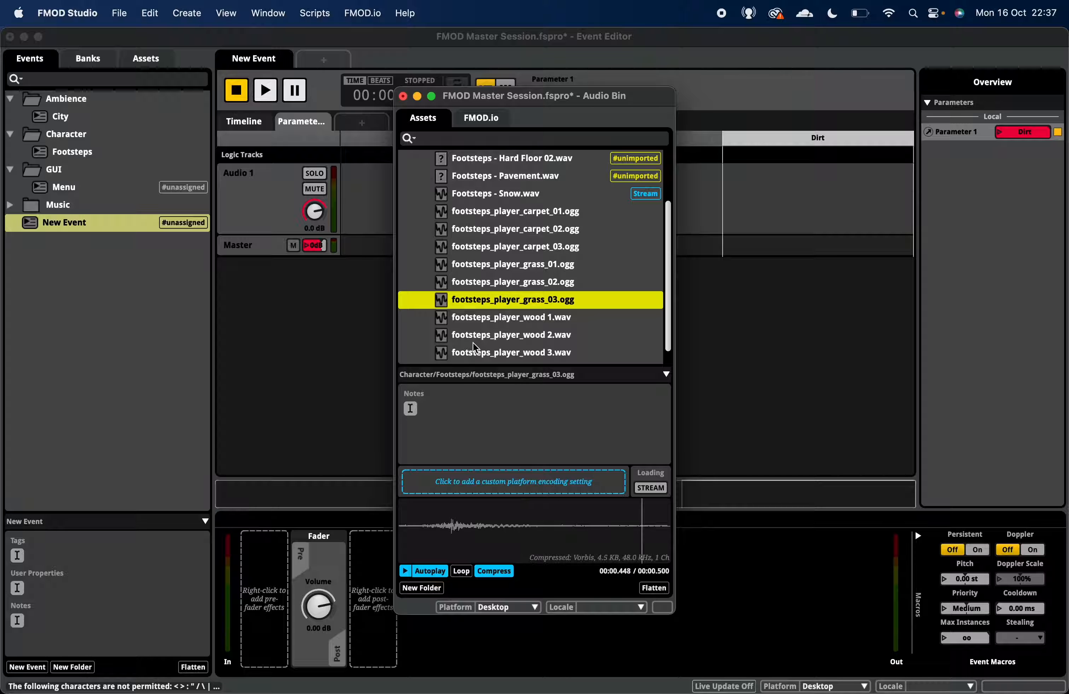
Step: Close the Audio Bin and rename Parameter 1's Dirt label to Grass
click(403, 97)
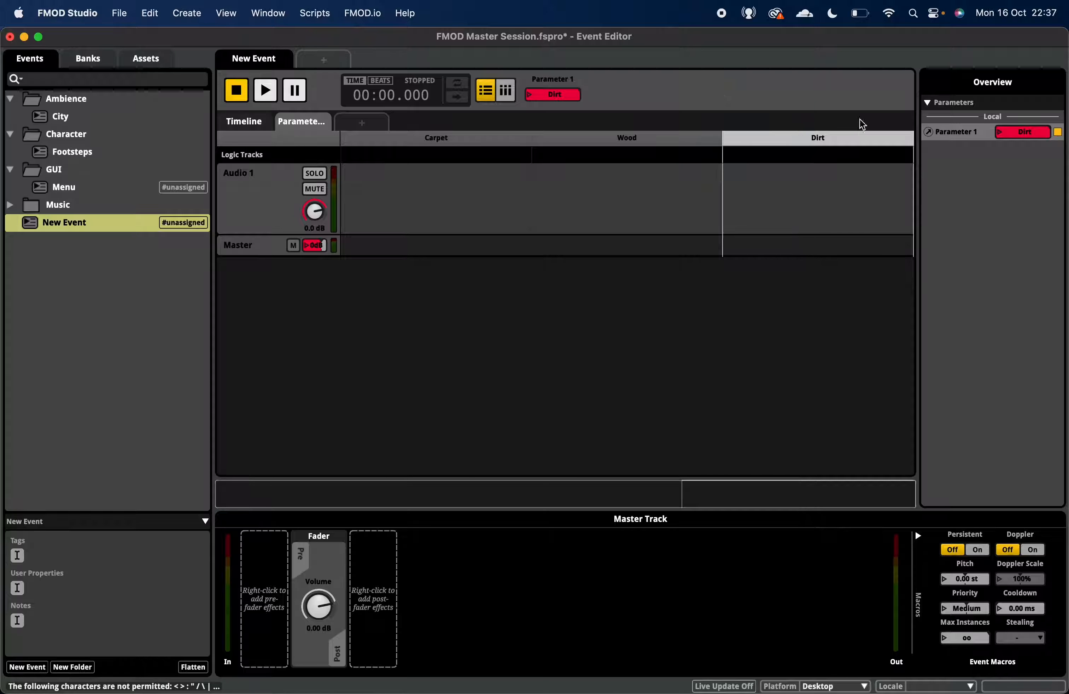
click(930, 136)
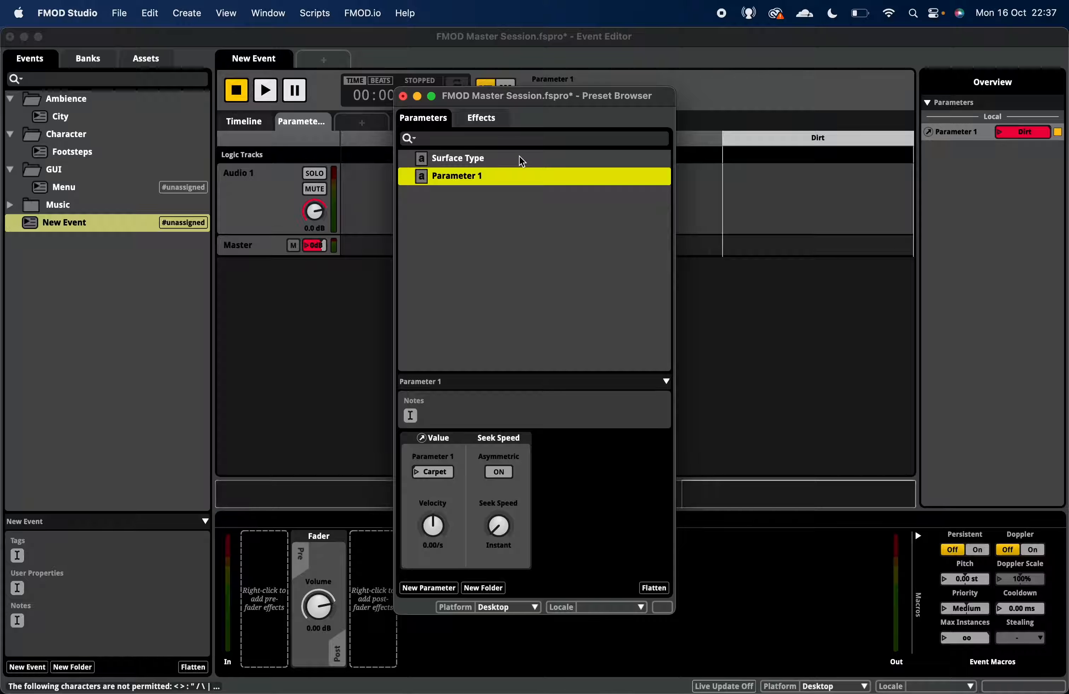
right_click(438, 178)
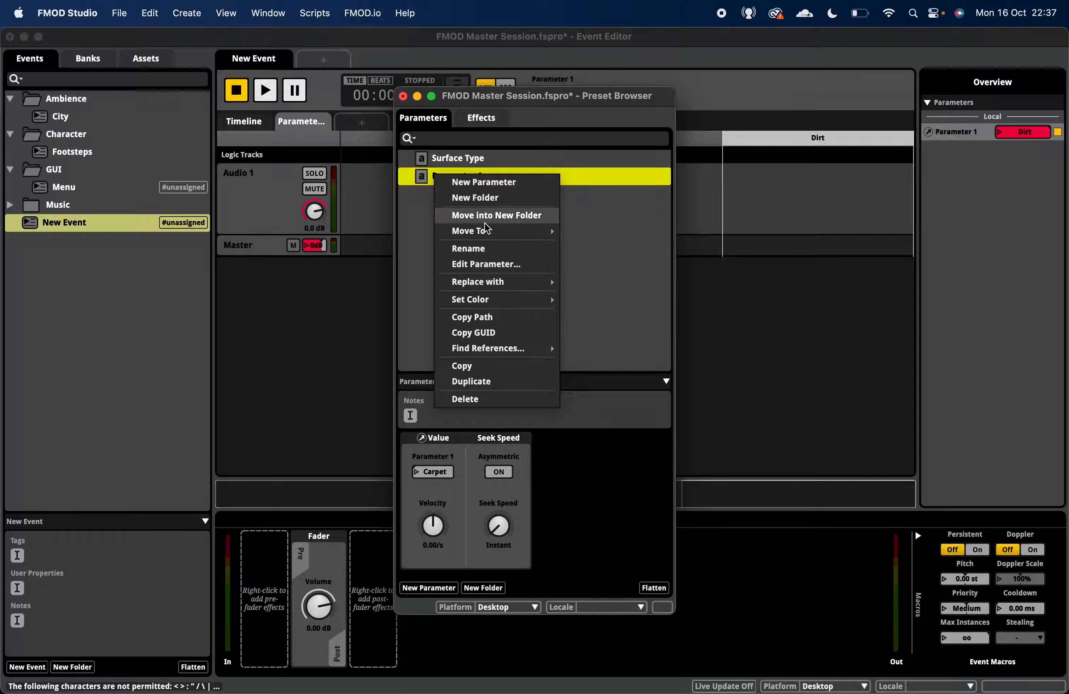
click(485, 264)
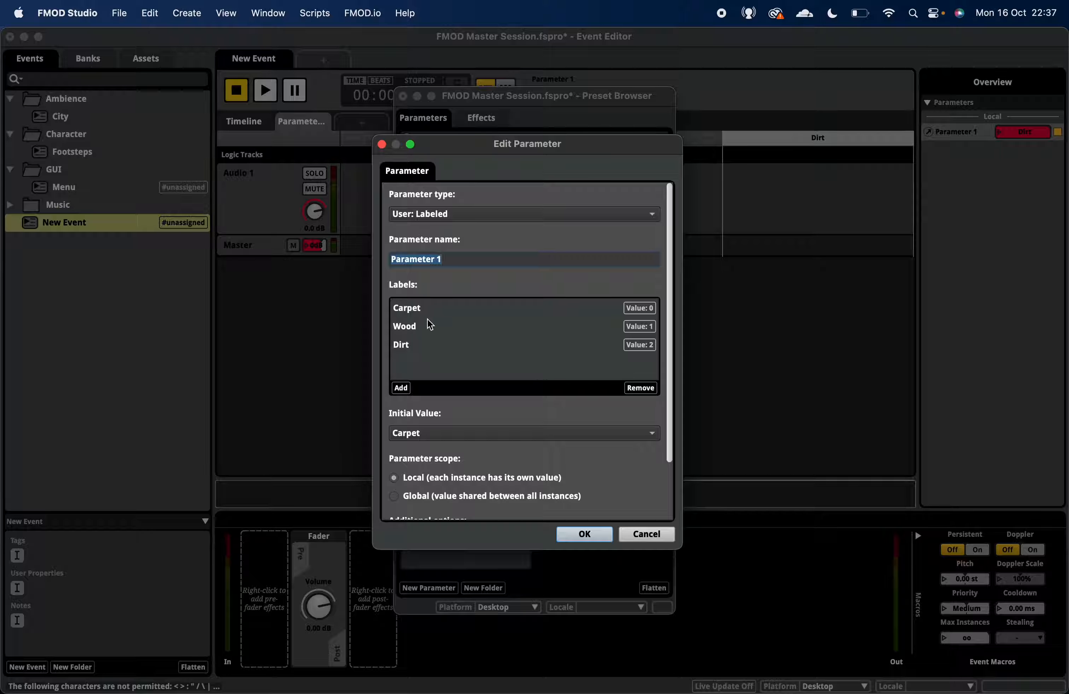
click(415, 351)
click(402, 345)
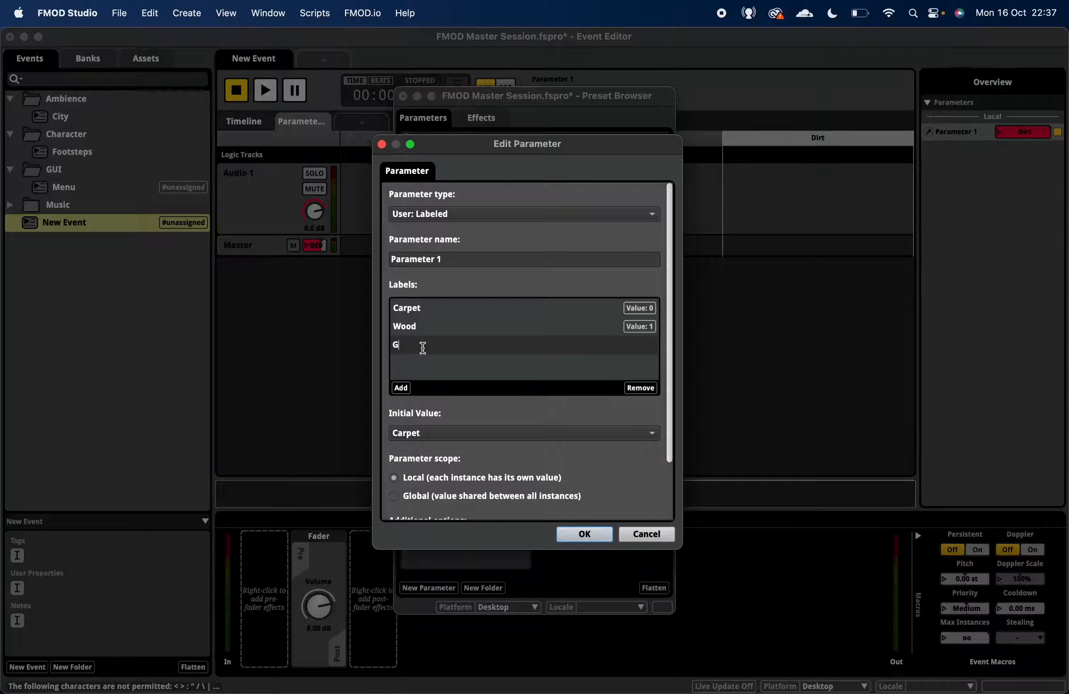
text(Grass)
click(585, 533)
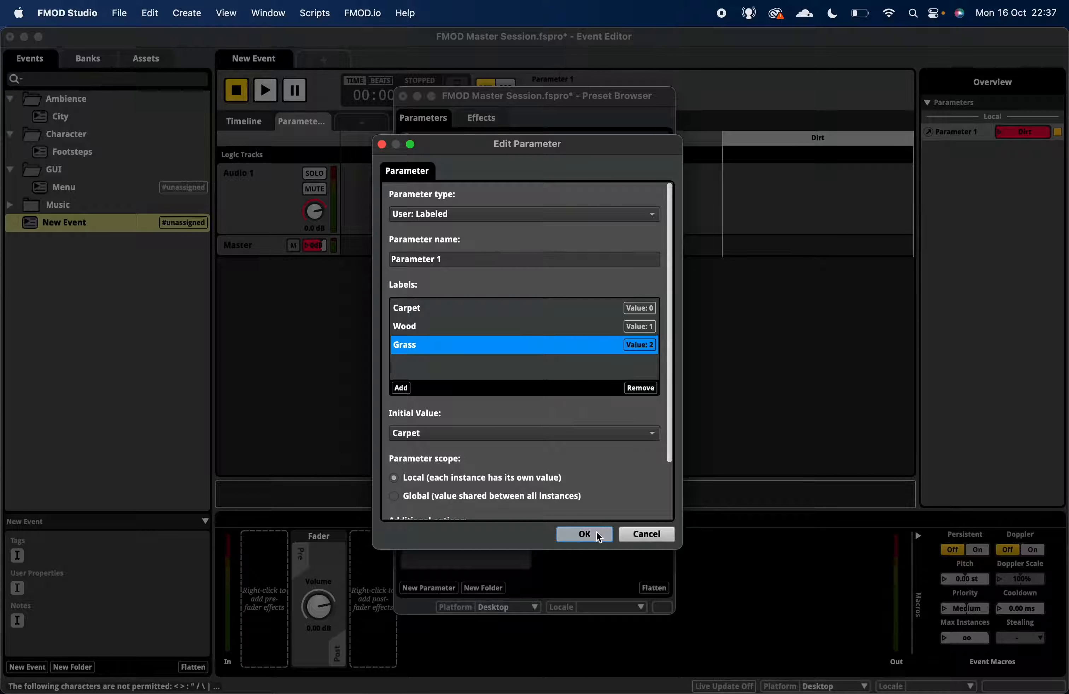
click(403, 97)
Step: Step the parameter sheet through its Carpet, Wood and Grass sections
click(605, 141)
click(491, 139)
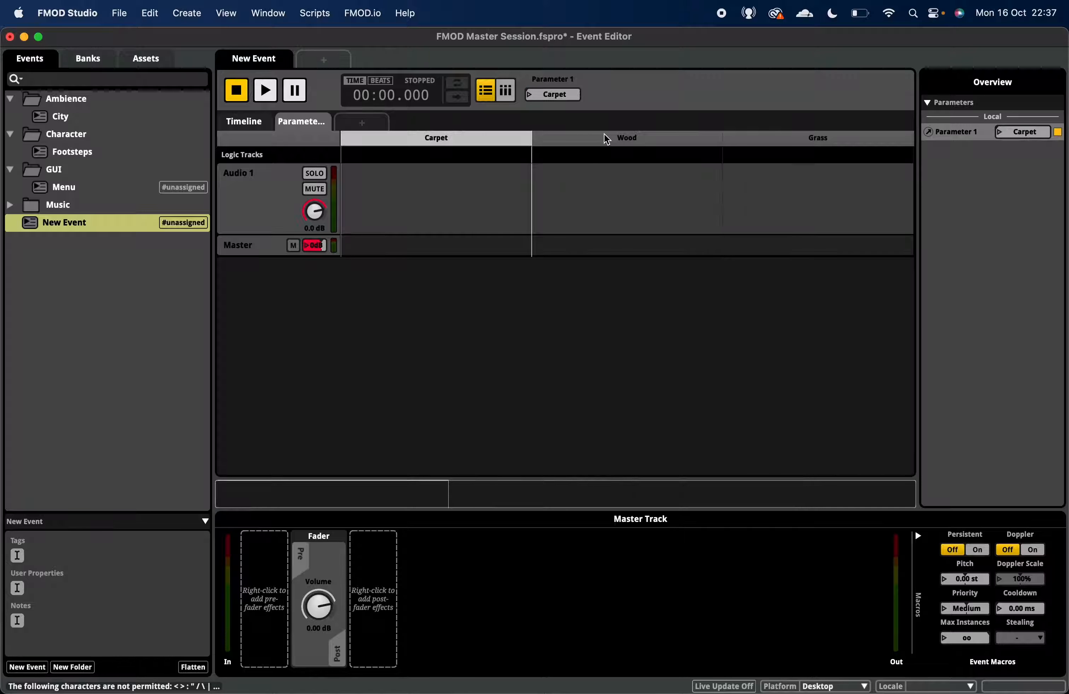
click(606, 135)
click(785, 136)
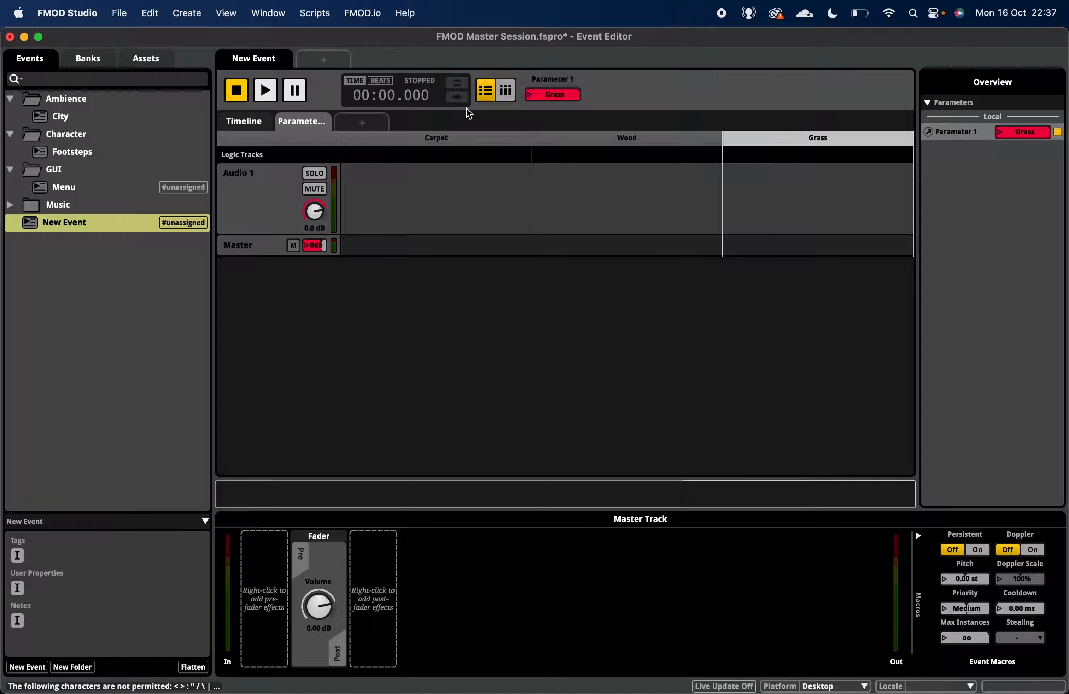
Step: Open the Audio Bin clear of the Carpet and Wood sections and expand the Footsteps folder inside Character
click(276, 14)
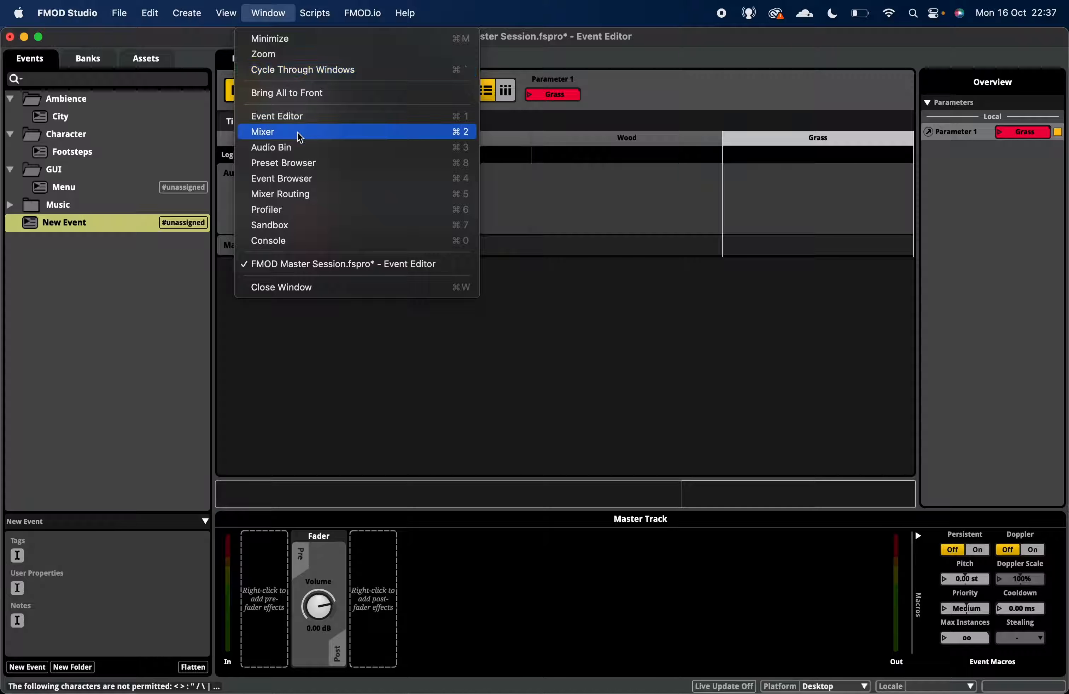
click(302, 148)
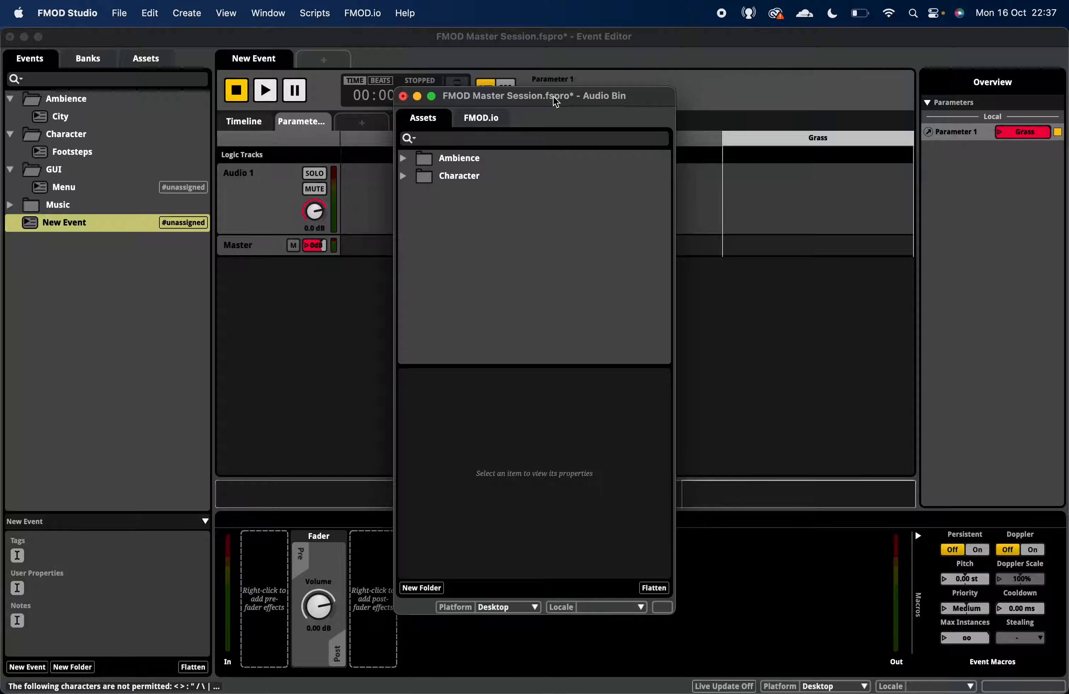
drag(553, 96, 859, 233)
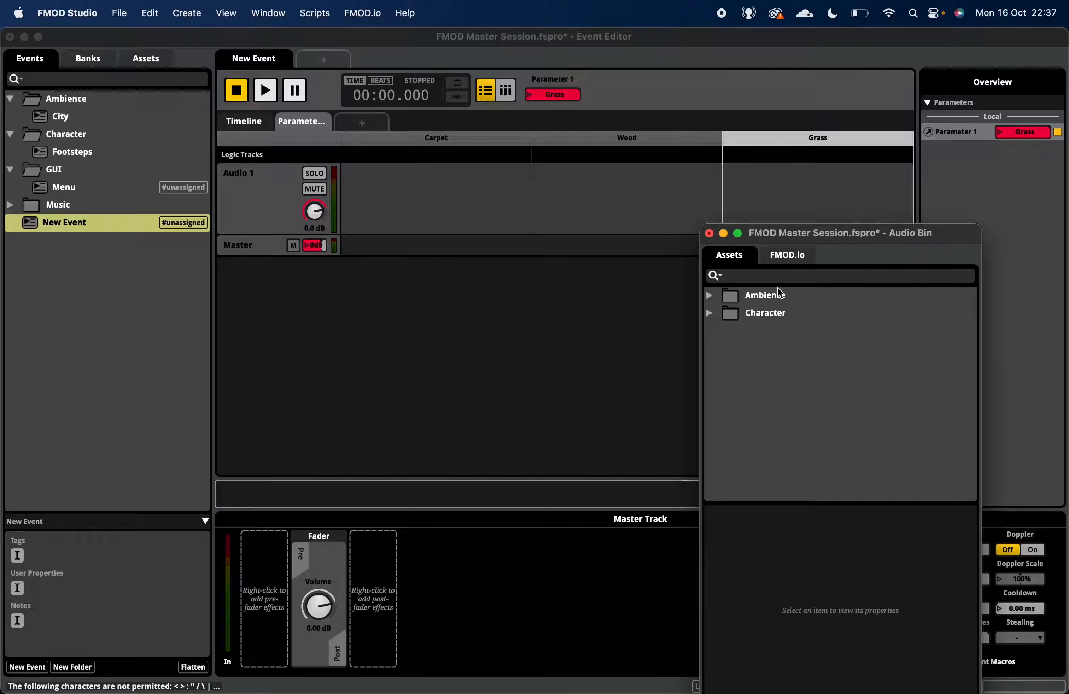
click(710, 314)
click(720, 331)
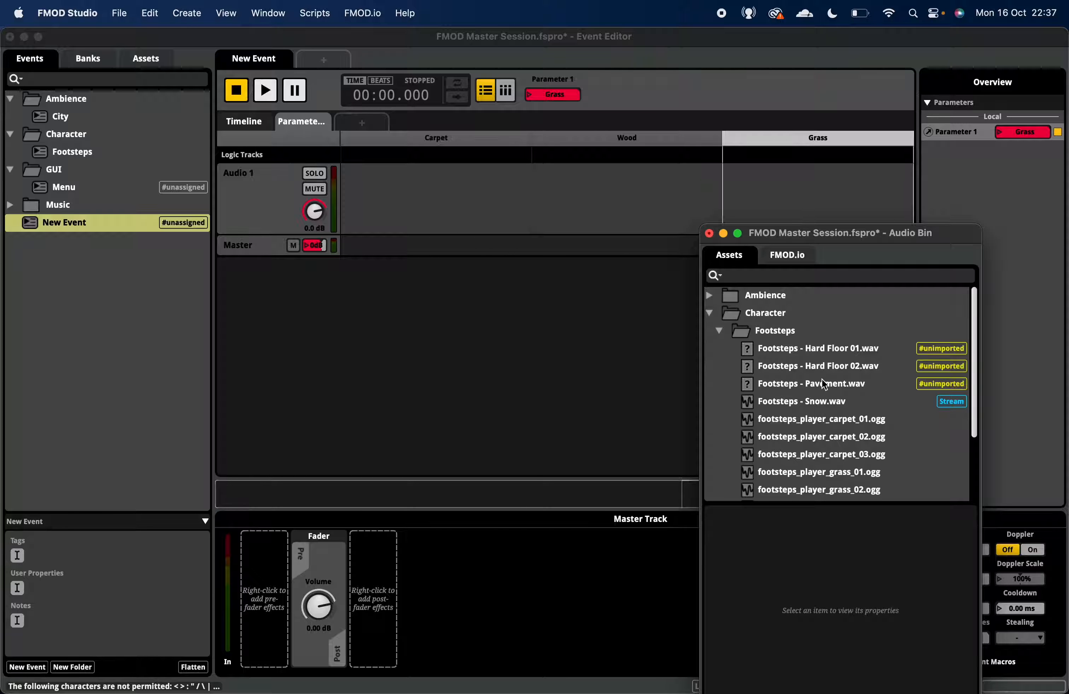
Step: Add footsteps_player_carpet_01 to 03 as one multi instrument in the Carpet section of Audio 1
scroll(831, 422, down, 1)
click(853, 404)
shift+click(842, 437)
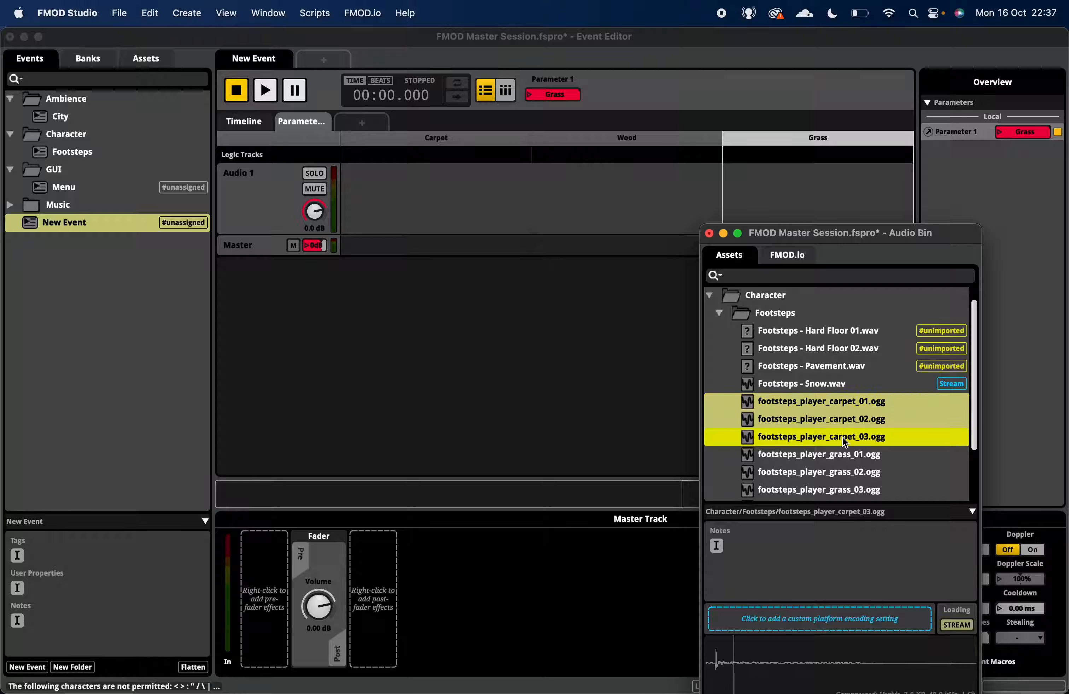
drag(848, 417, 450, 206)
Step: Add footsteps_player_grass_01 to 03 as one multi instrument in the Grass section of Audio 1
click(849, 454)
scroll(851, 451, down, 3)
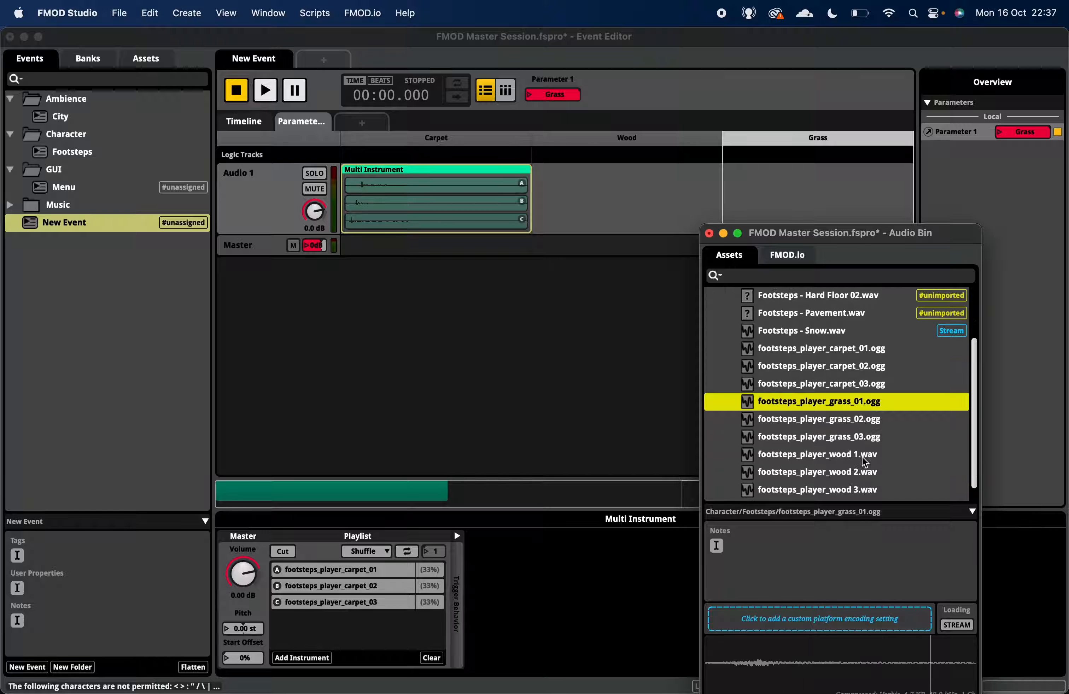
shift+click(844, 436)
drag(844, 435, 800, 202)
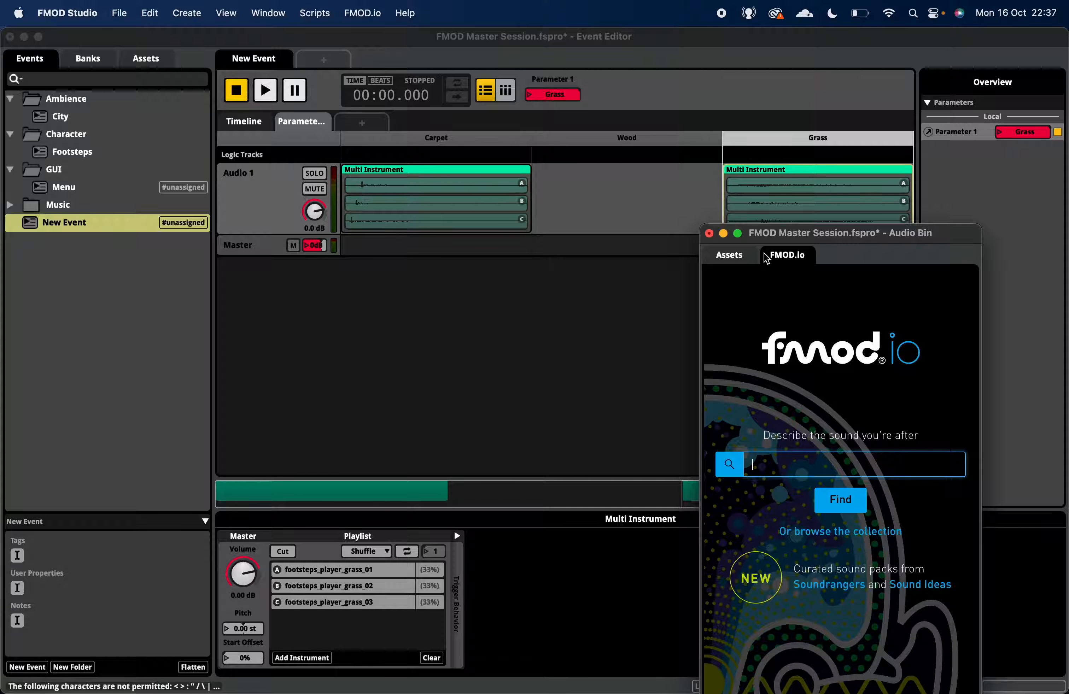
Step: Add footsteps_player_wood 1 to 3 as one multi instrument in the Wood section of Audio 1 and close the Audio Bin
click(763, 255)
click(812, 452)
scroll(812, 452, down, 1)
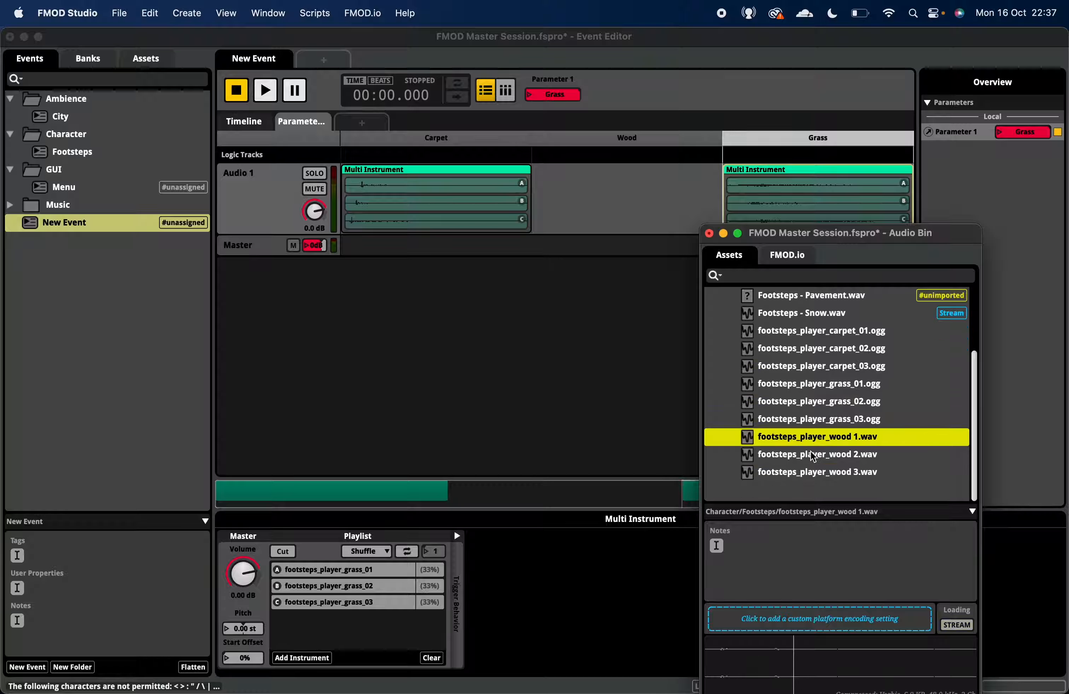
shift+click(815, 472)
drag(816, 472, 626, 201)
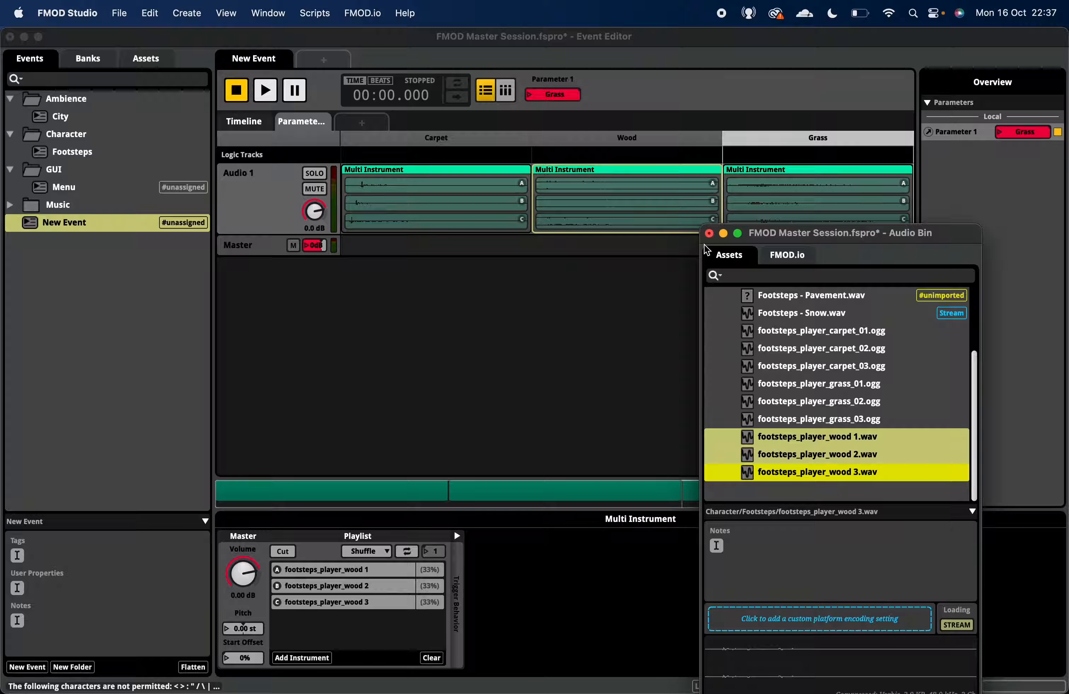
click(709, 233)
Step: Set the parameter to Carpet and play the event several times to audition the carpet footsteps
click(459, 195)
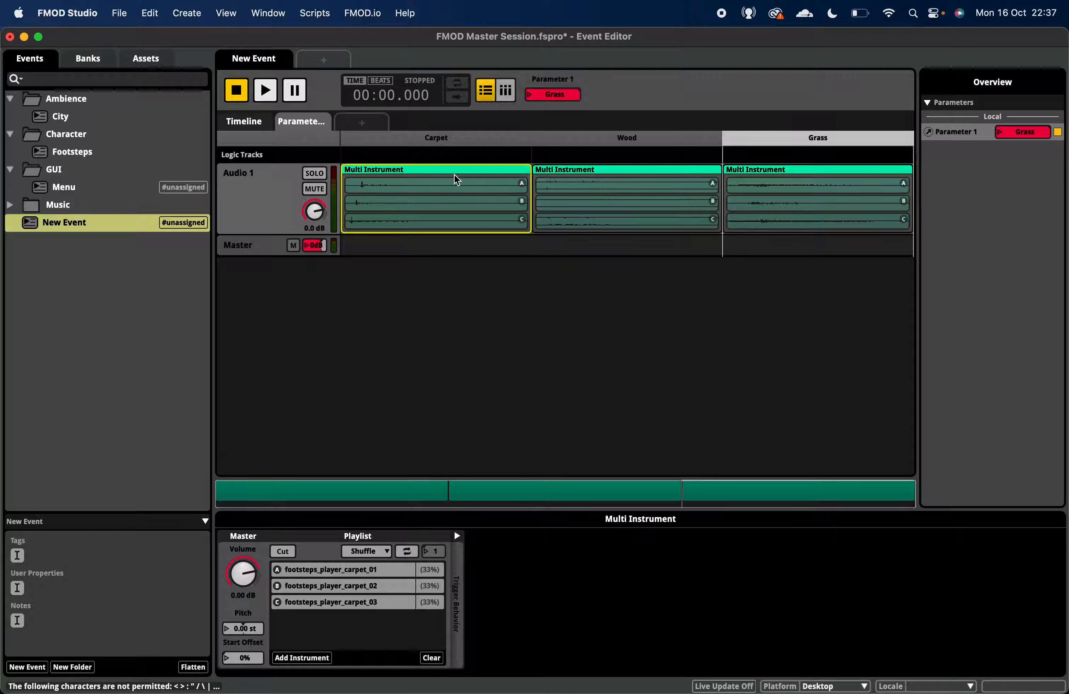
click(466, 136)
key(space)
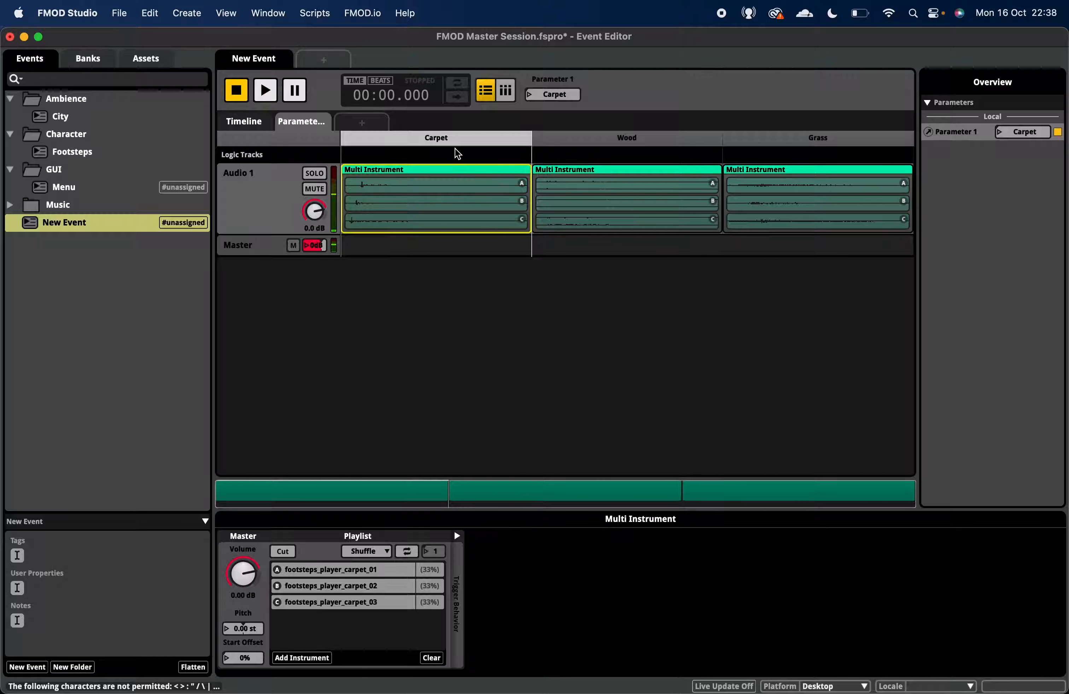
key(space)
key(space)
key(space)
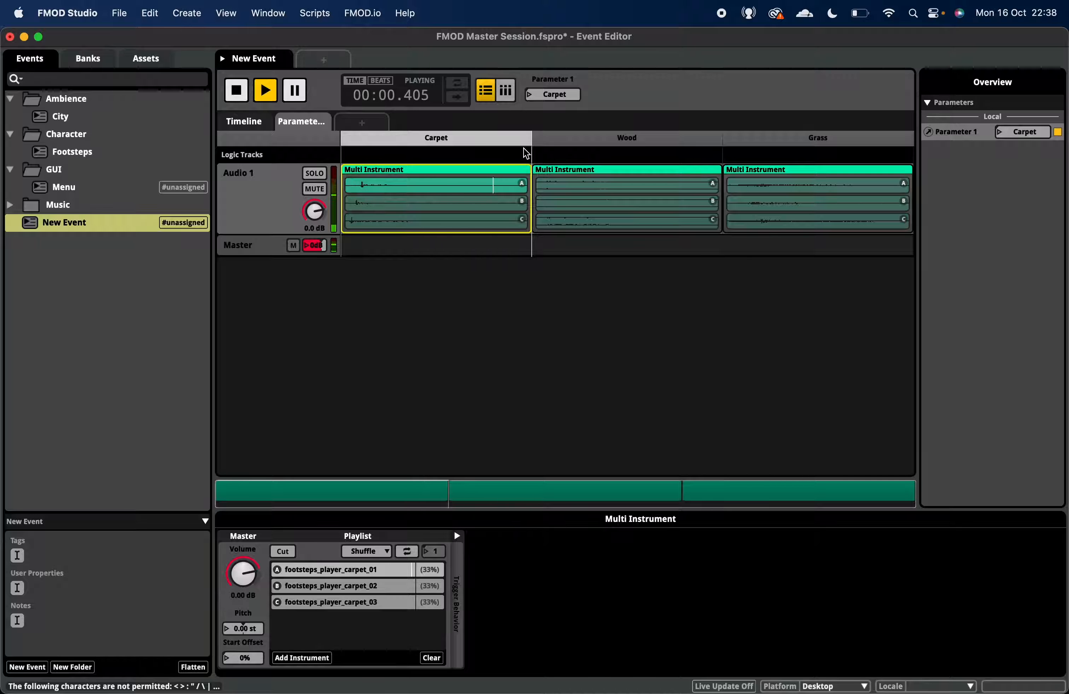
Step: Audition the event repeatedly with the parameter at Wood and at Grass
click(556, 145)
key(space)
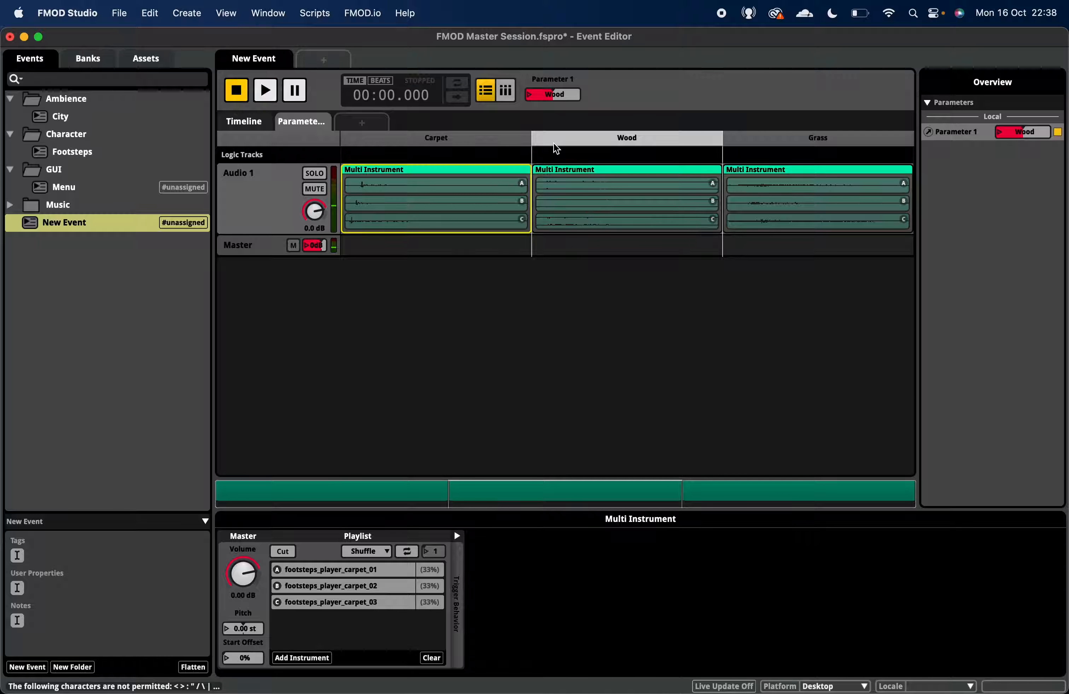
key(space)
key(space)
click(773, 153)
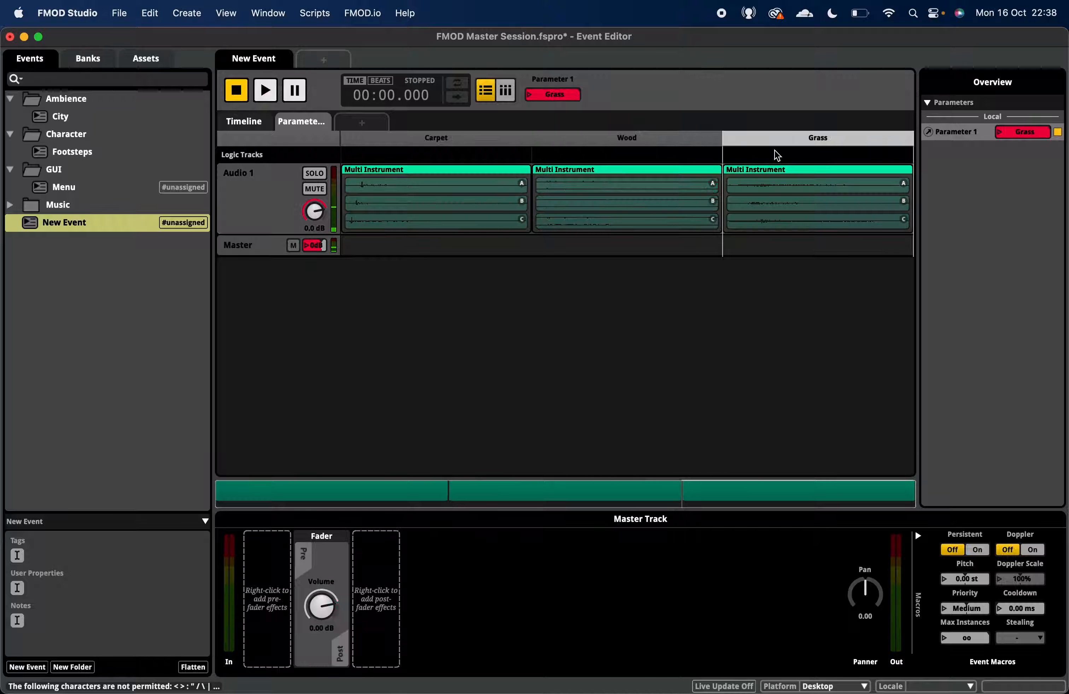
key(space)
key(space)
key(space)
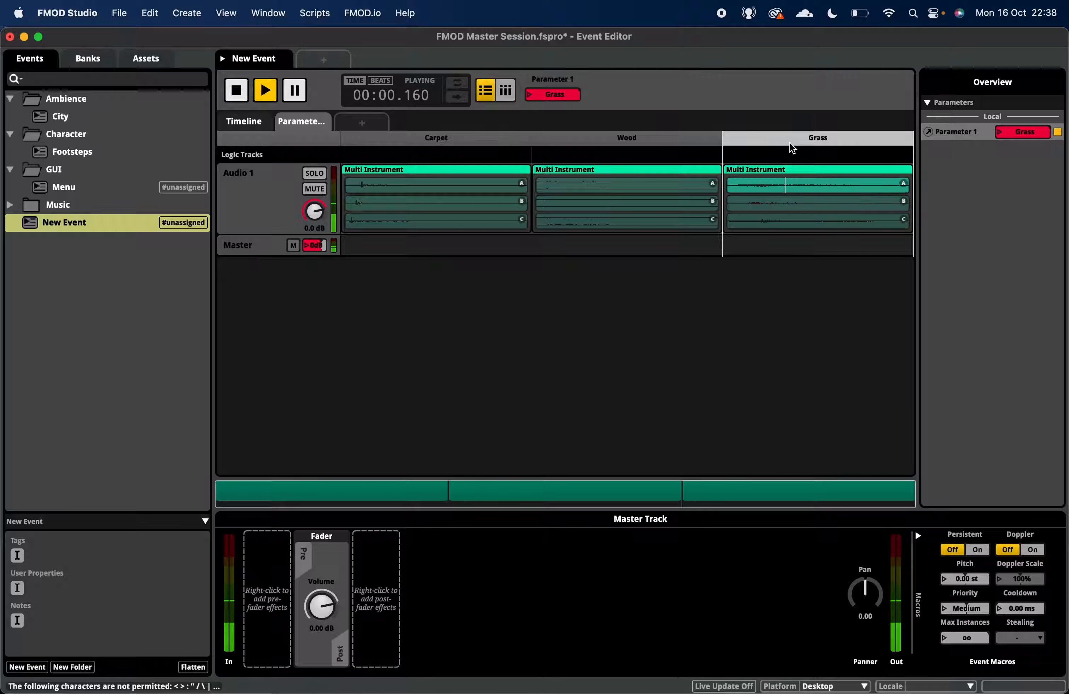
Step: Return the parameter to Carpet, set the carpet multi instrument's pitch to 0.50 st and expand its Trigger Behavior settings
click(472, 136)
click(473, 217)
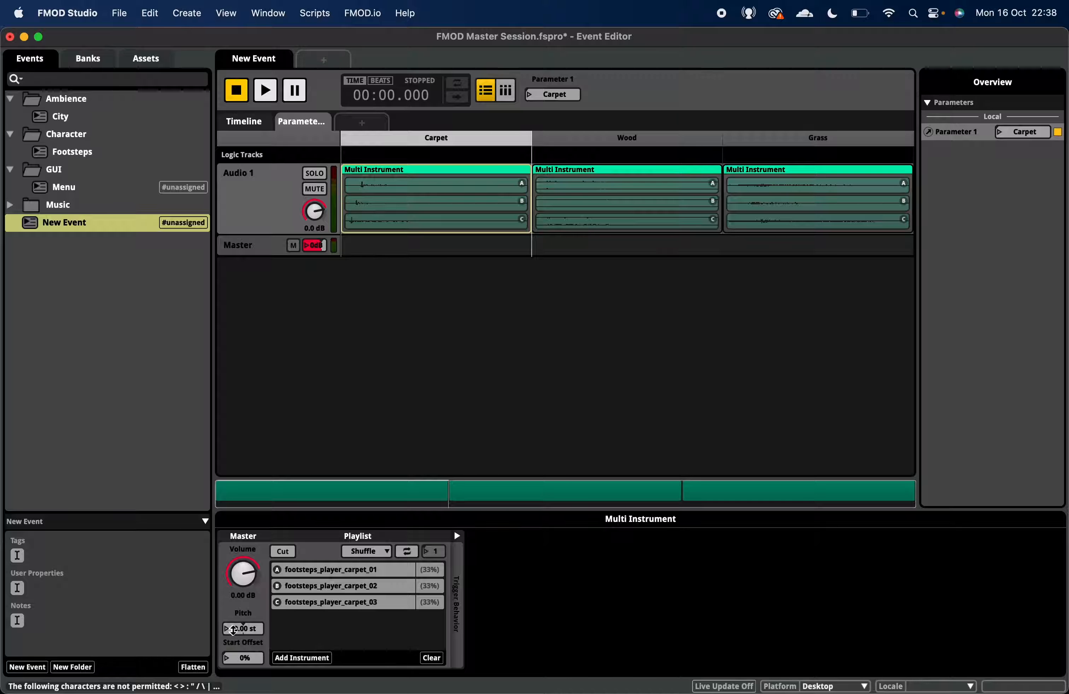
drag(234, 630, 241, 627)
key(space)
click(457, 537)
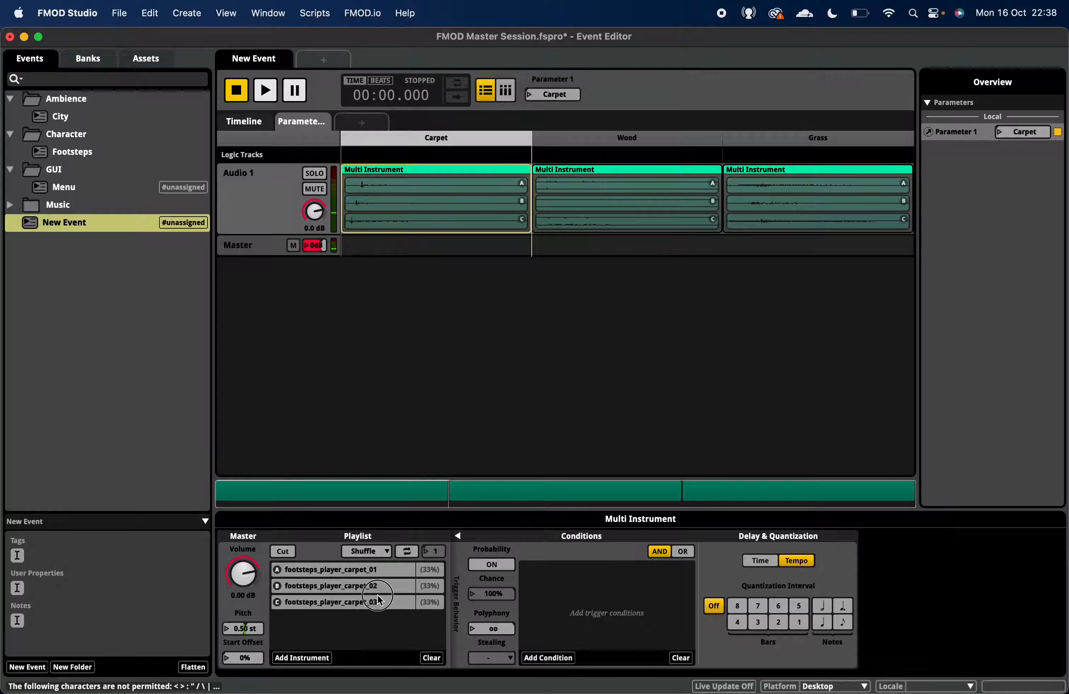